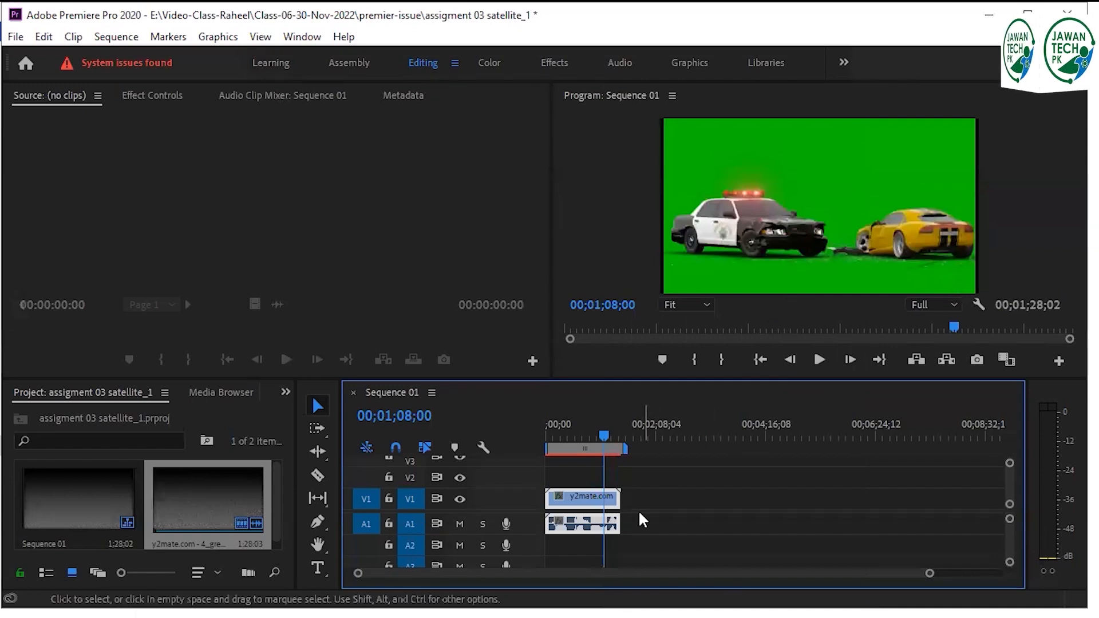
Replace the timeline clip with a fresh copy of the green-screen video, changing the sequence settings to match, and move it to track V2
key("Delete")
left_click_drag(210, 492, 567, 515)
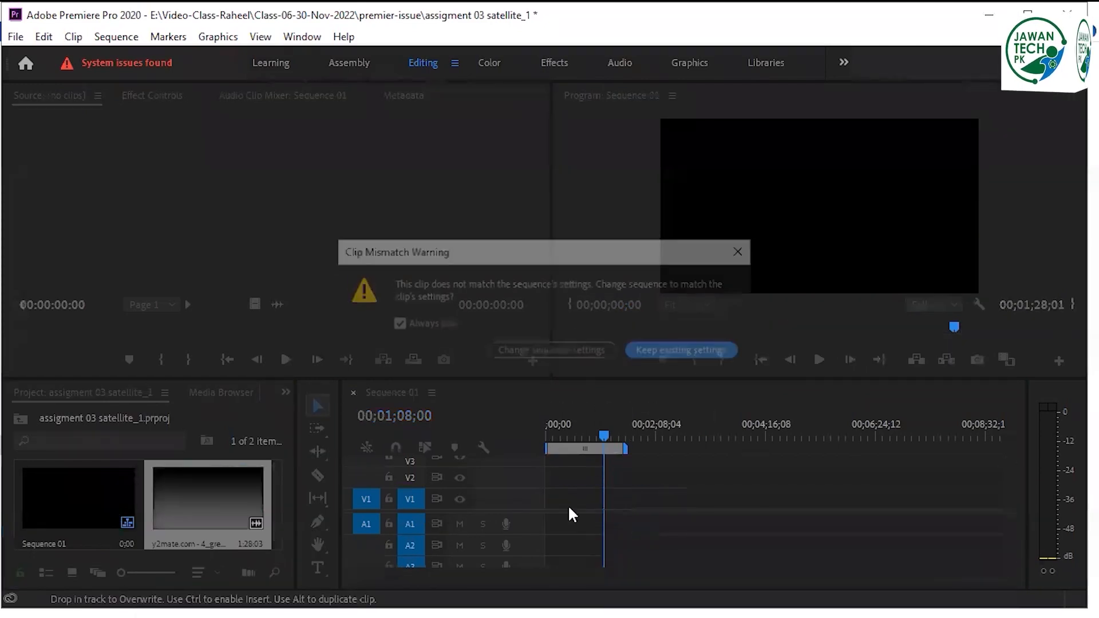
left_click(572, 342)
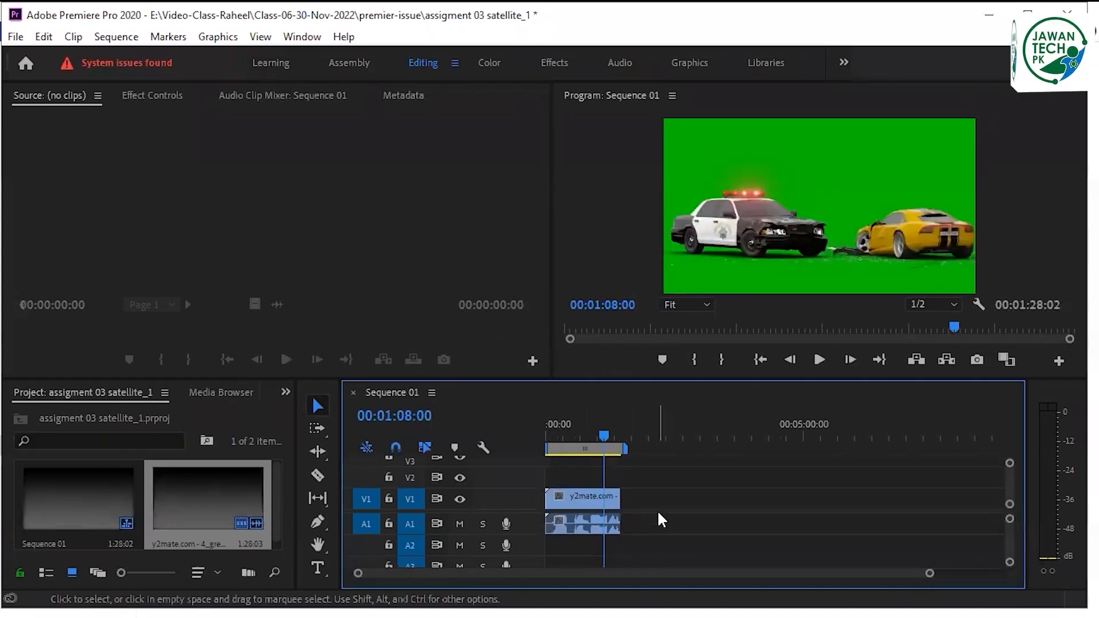
left_click_drag(584, 496, 581, 487)
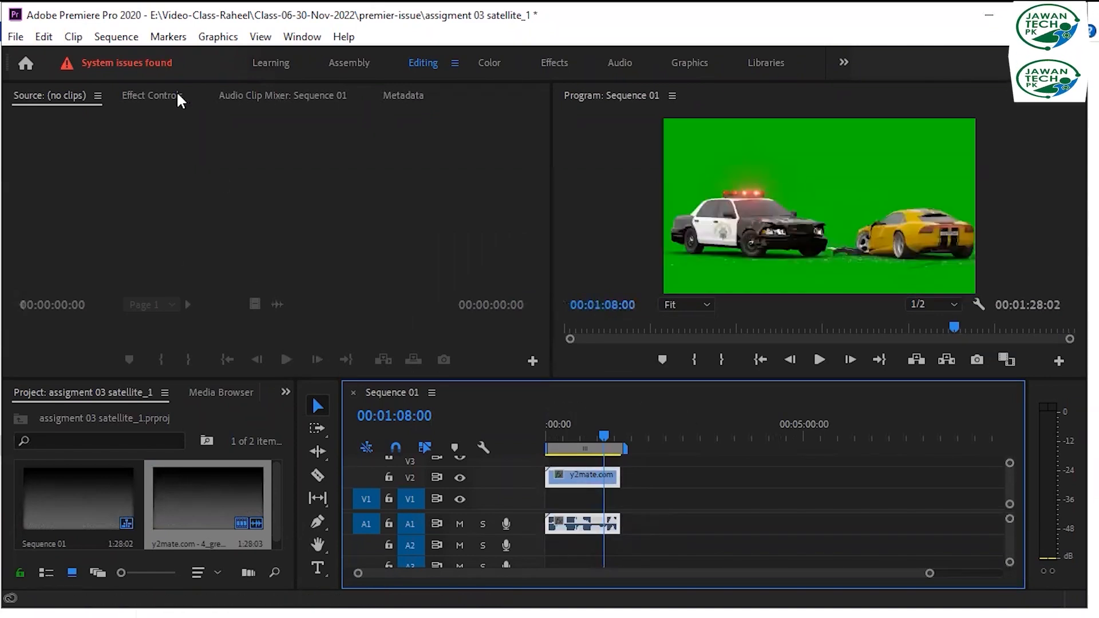
Apply the Luma Key effect to the V2 clip and set its threshold to 0% and cutoff to 18%
scroll(173, 382, "down", 4)
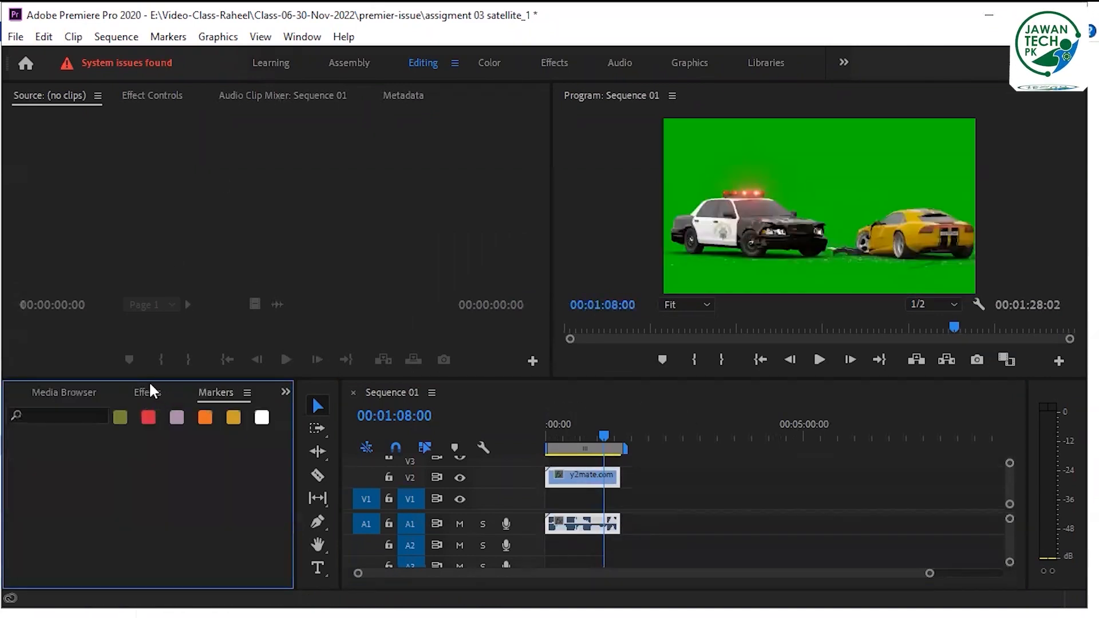
left_click(148, 389)
left_click(62, 413)
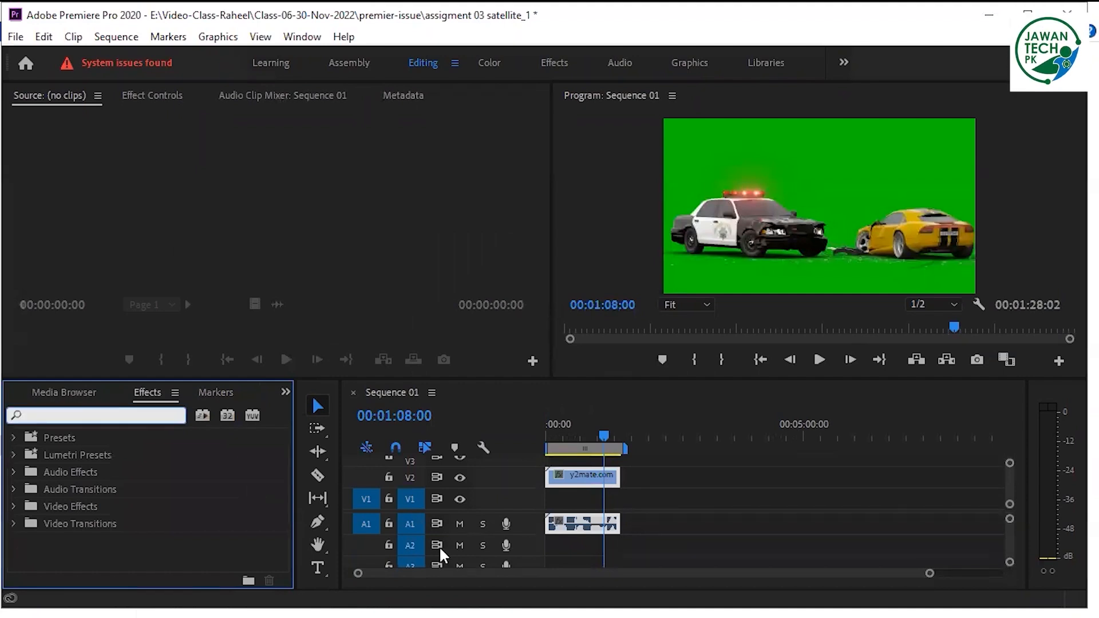
type("lume")
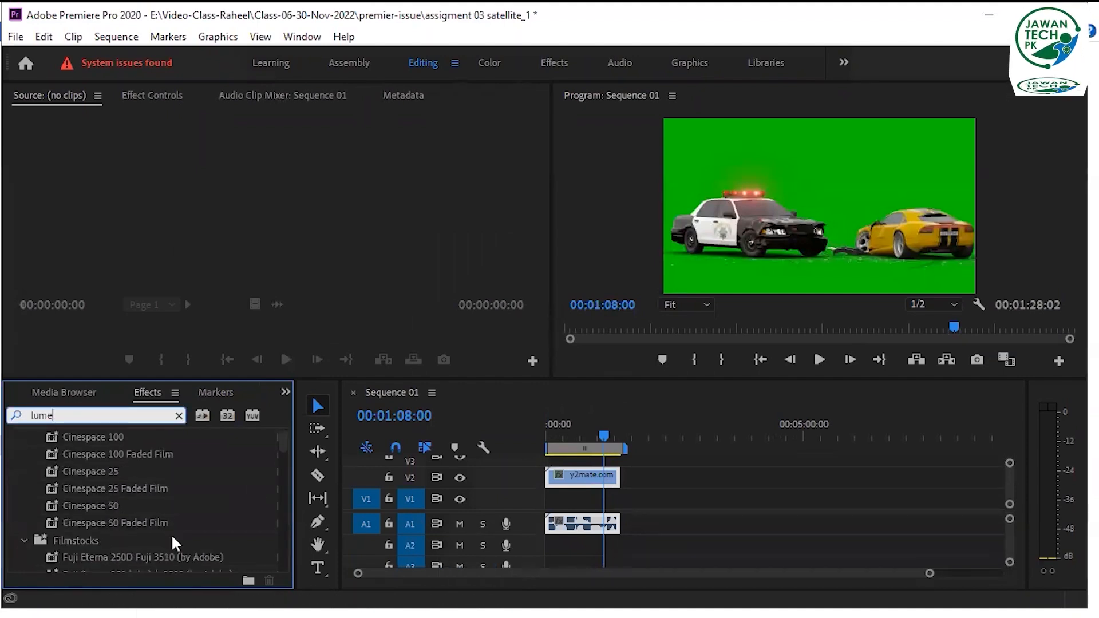
scroll(73, 511, "down", 3)
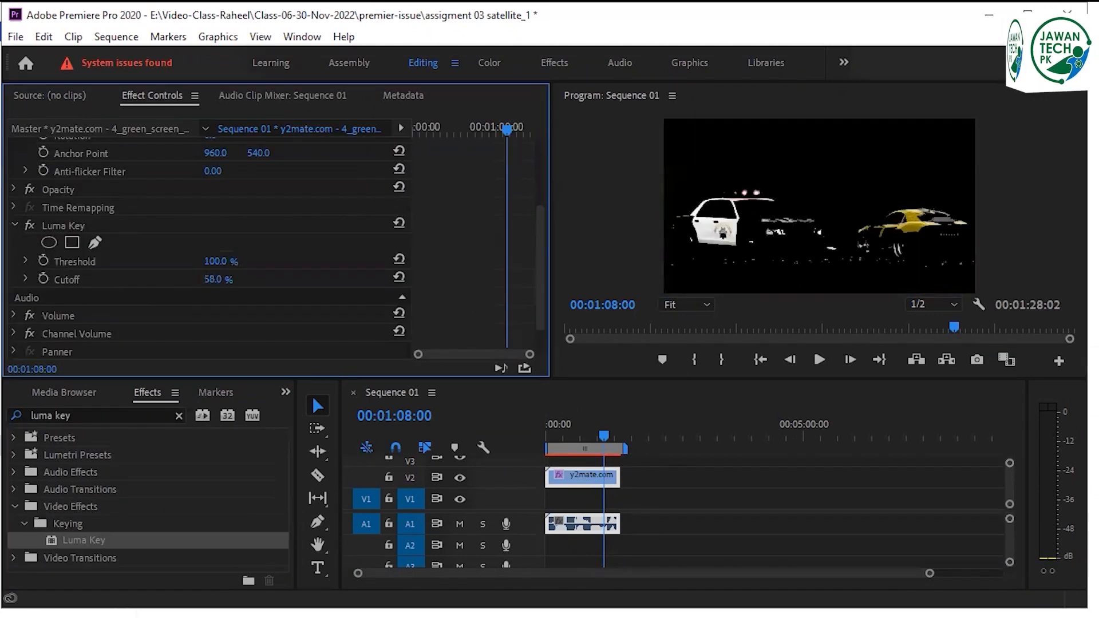
left_click_drag(217, 280, 204, 279)
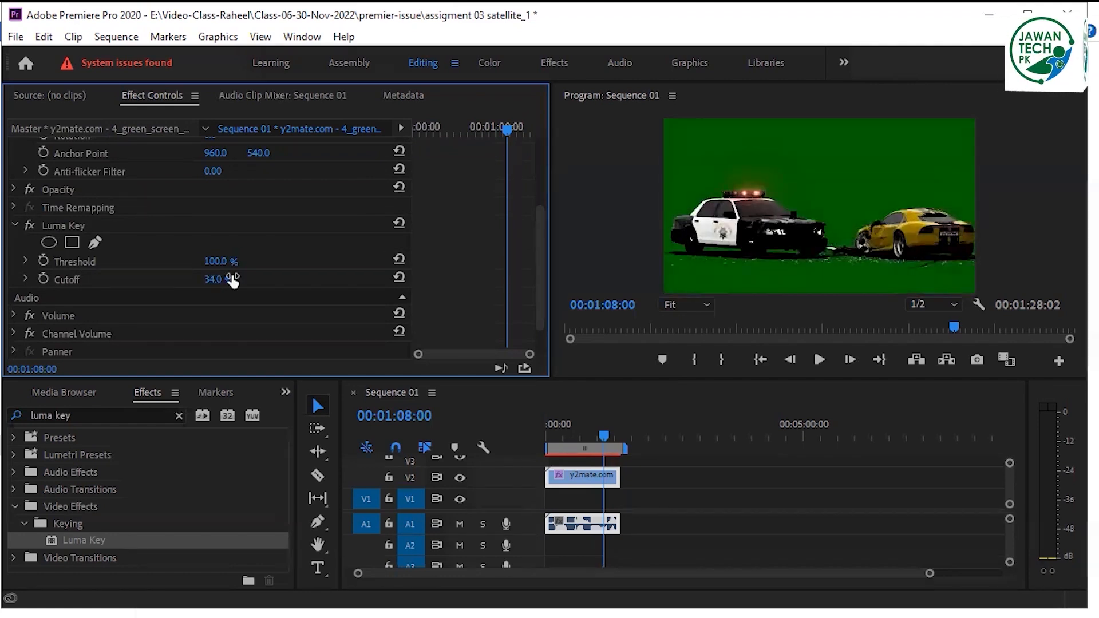
left_click_drag(215, 261, 198, 261)
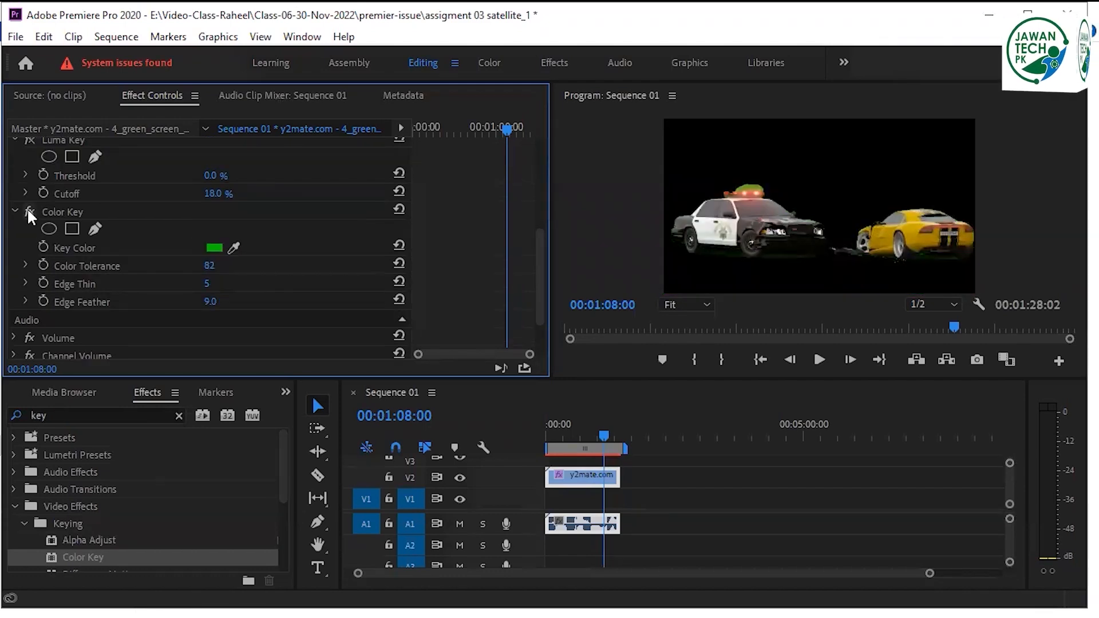
Disable the clip's Color Key effect and collapse the Luma Key and Color Key settings
left_click(27, 210)
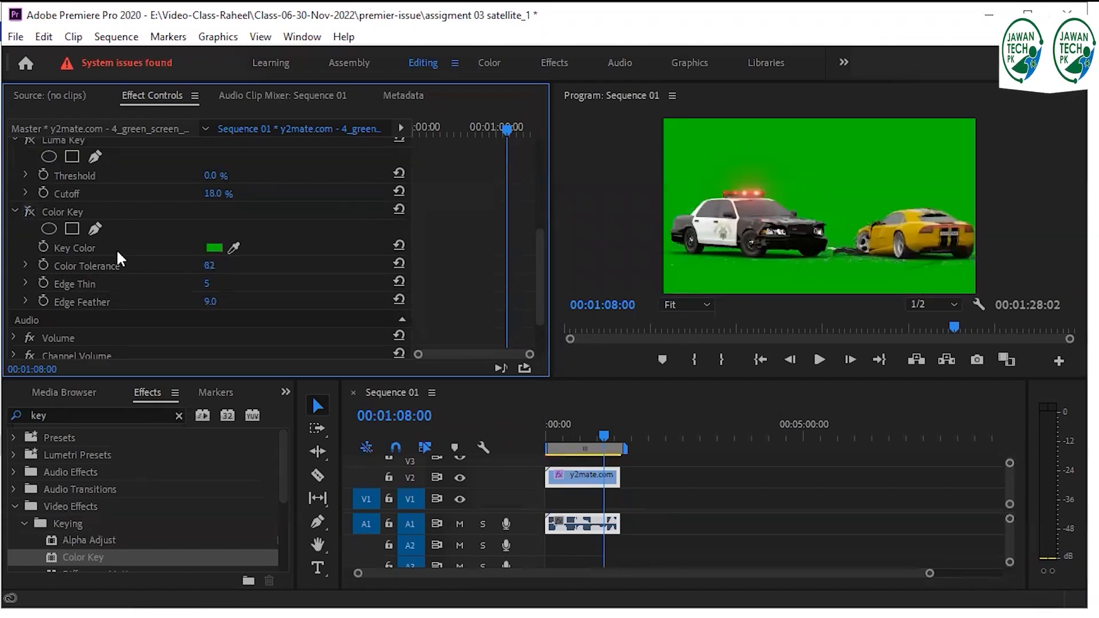
left_click(15, 138)
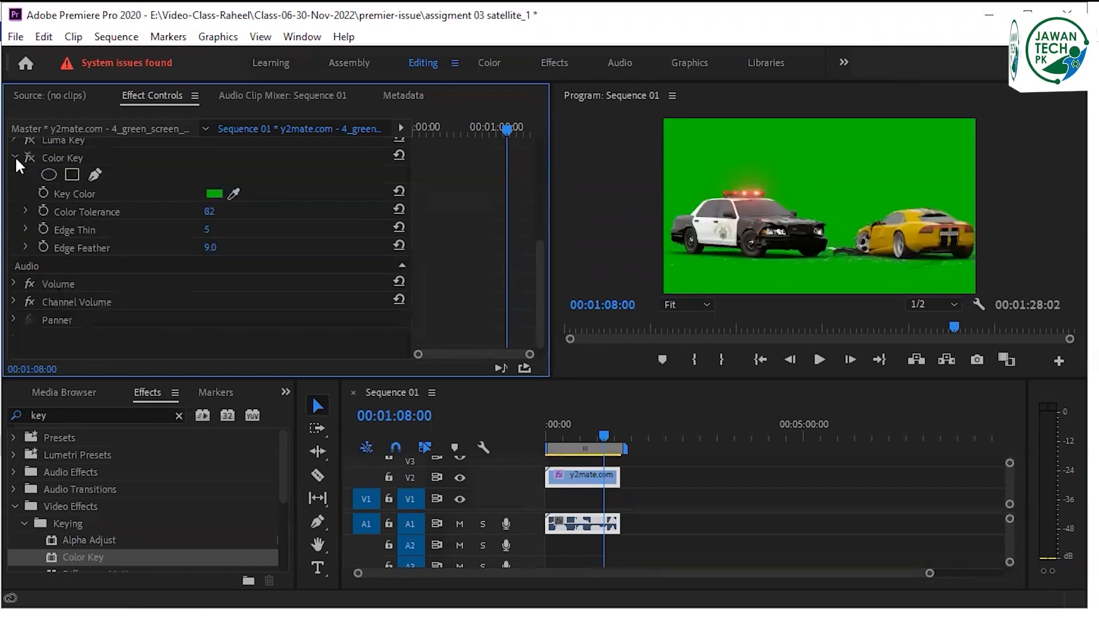
left_click(15, 156)
Apply the Ultra Key effect to the V2 clip and sample the green background as its key color
double_click(136, 415)
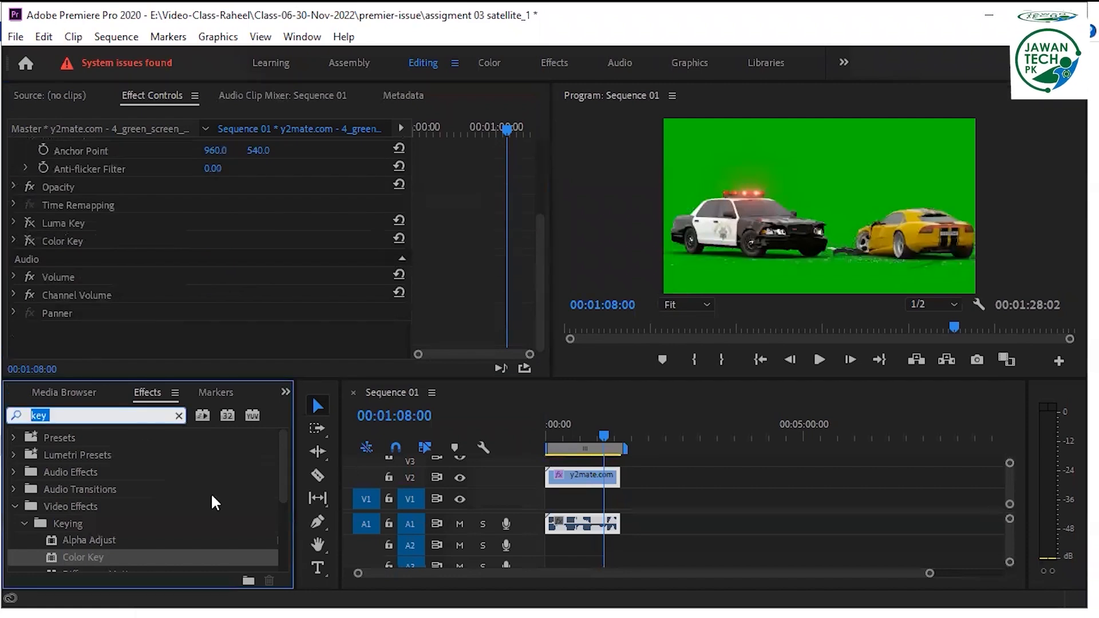
type("ultra")
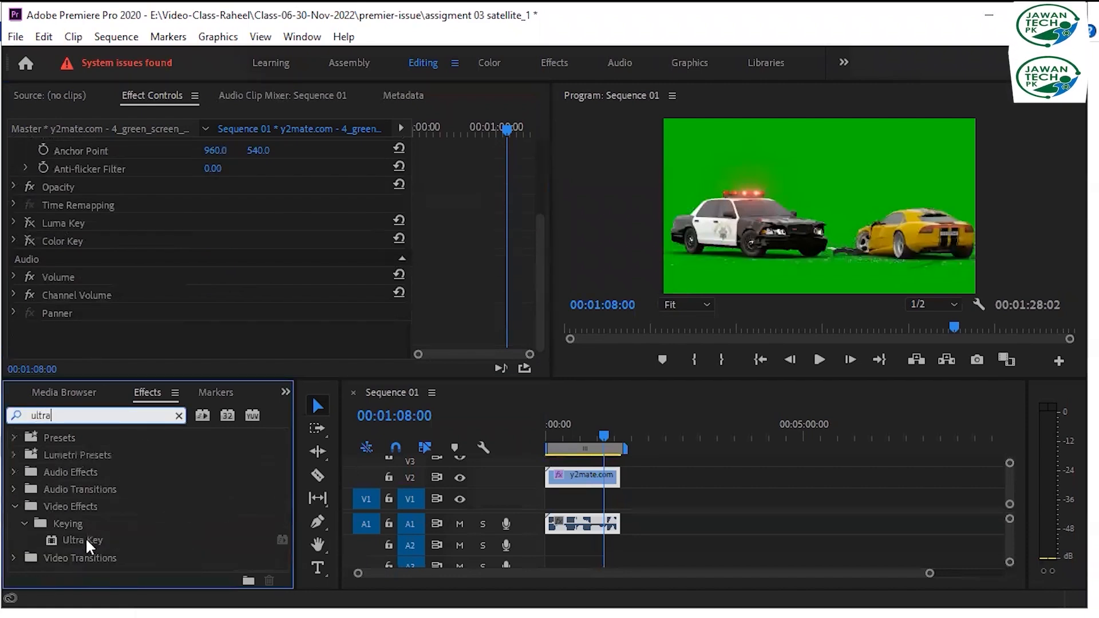
left_click_drag(51, 541, 575, 484)
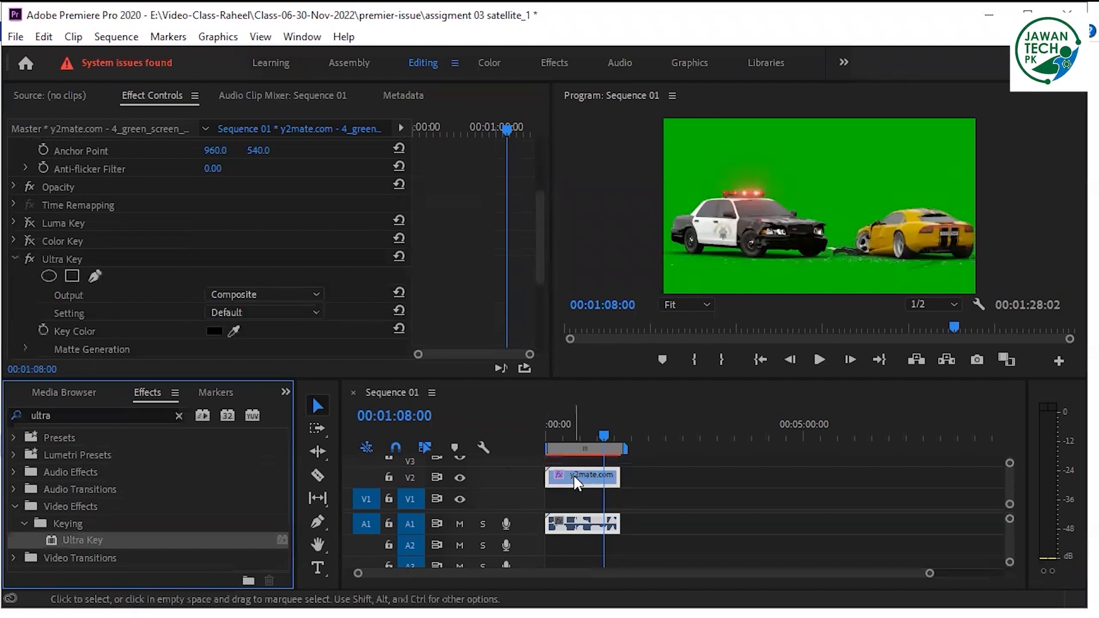
scroll(271, 206, "down", 2)
left_click(234, 296)
left_click(852, 147)
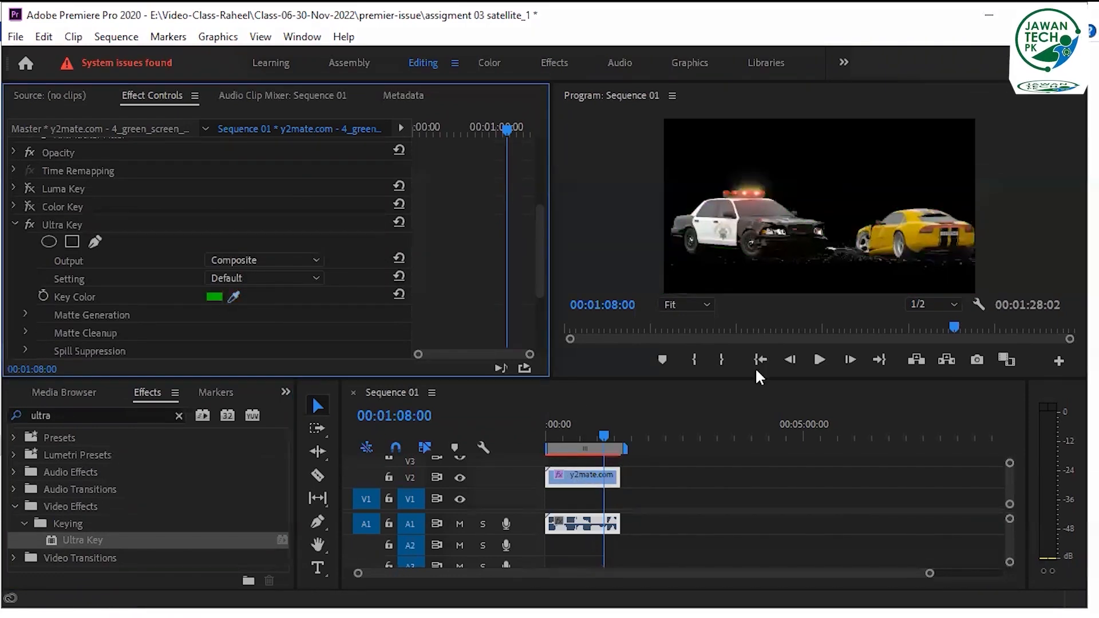
Preview the keyed clip around 00:00:45 and 00:00:57 to check the background removal
left_click(584, 436)
key("space")
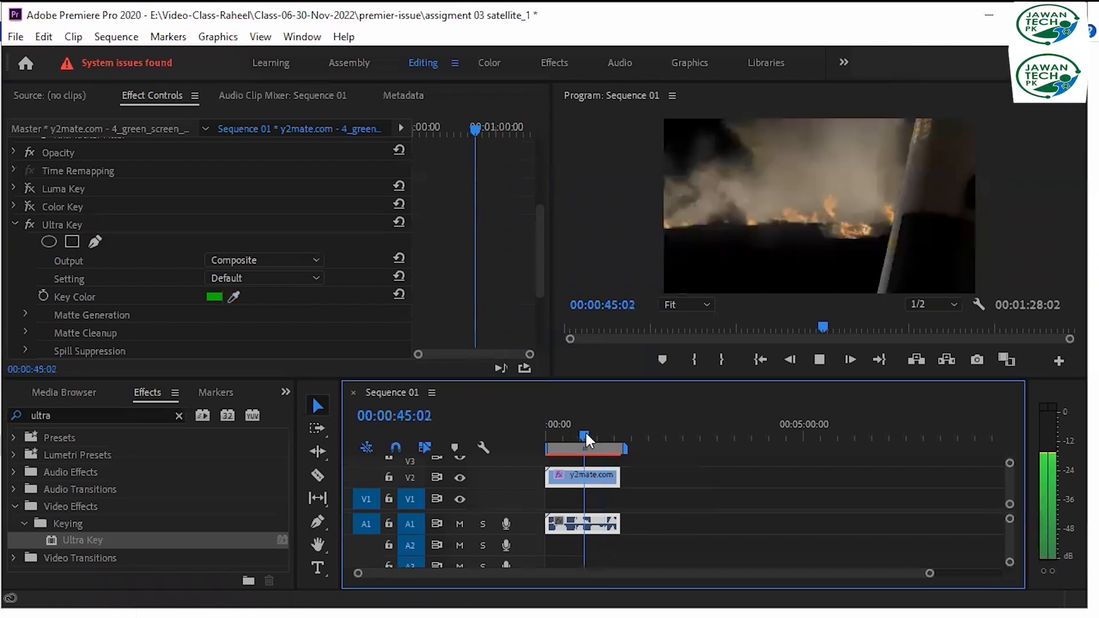
left_click(595, 434)
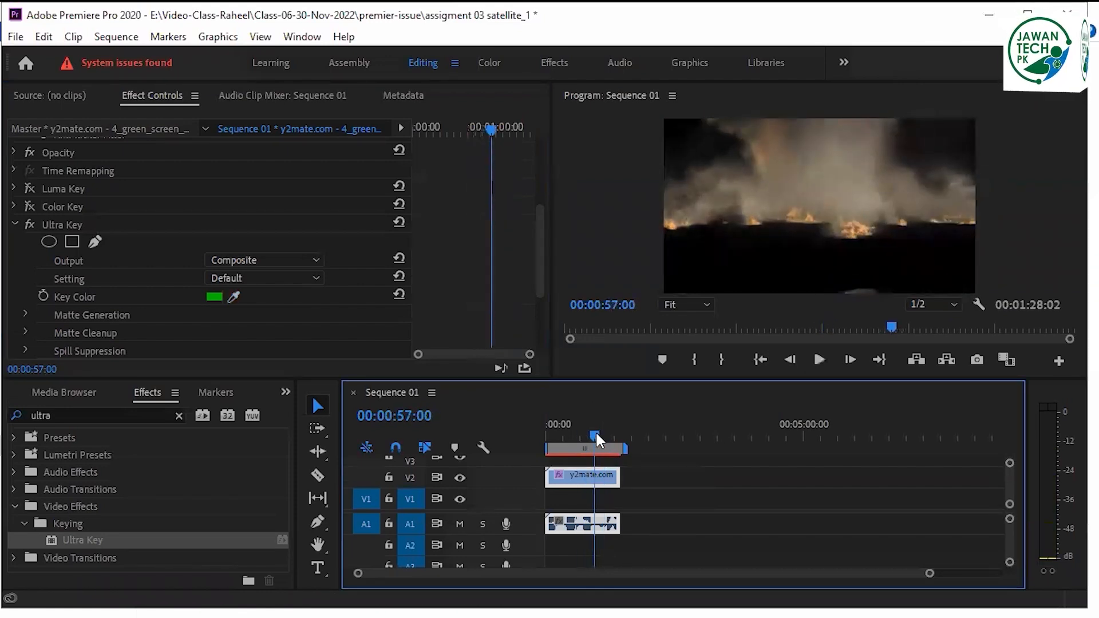
Set the green-screen clip's audio volume level to -20 dB
scroll(451, 317, "down", 3)
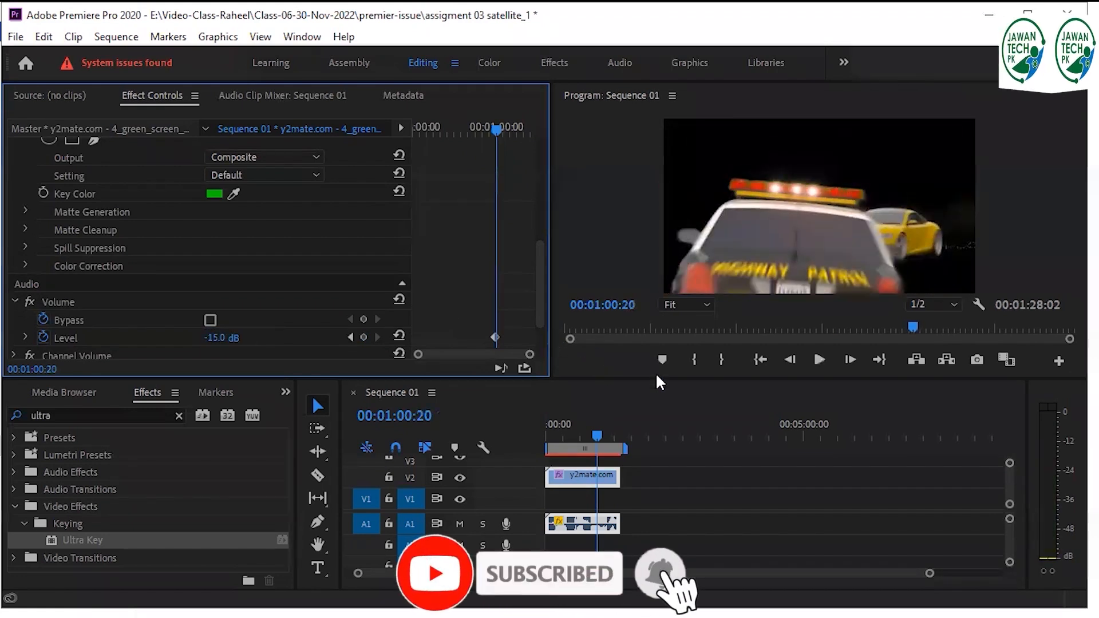
left_click(218, 338)
type("-20")
Import the gray-concrete-road image and place it on track V1 beneath the green-screen clip, through to the clip's end
left_click(170, 413)
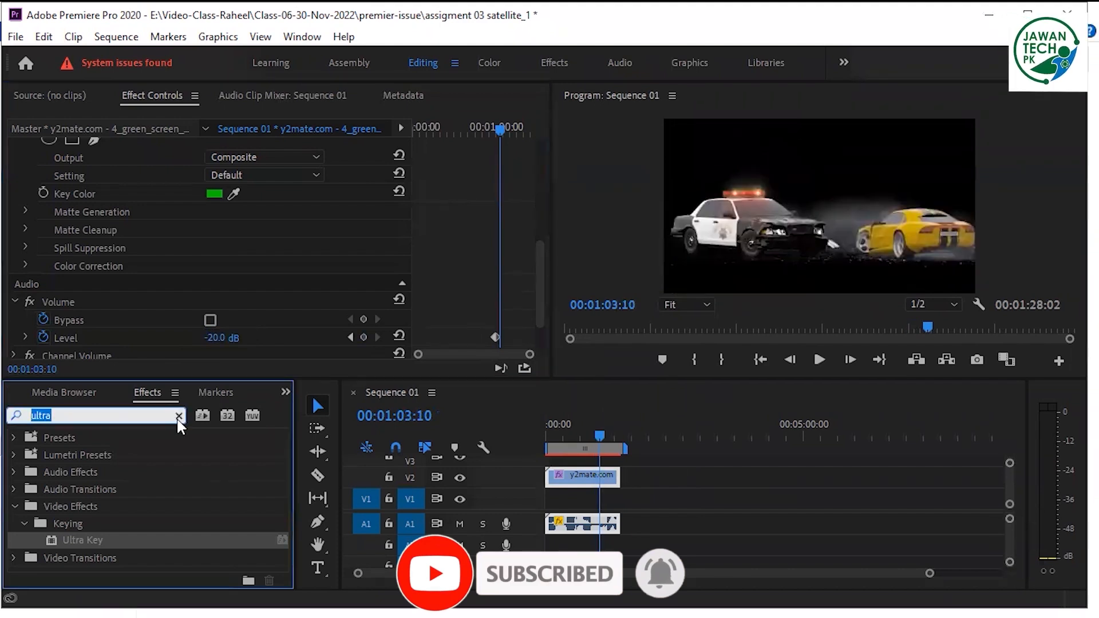
left_click(179, 416)
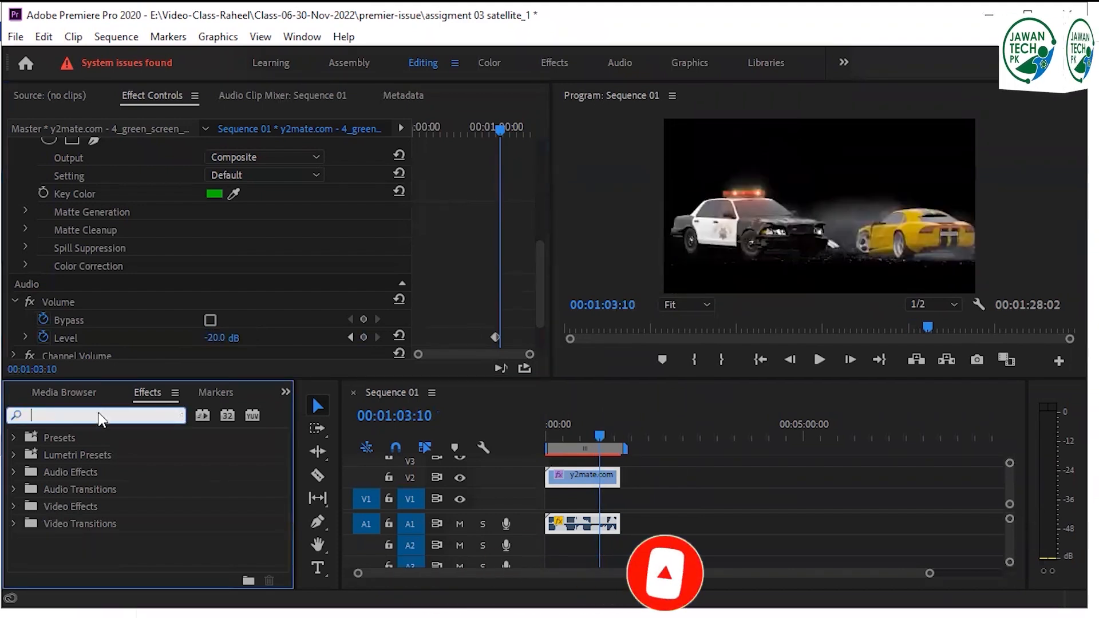
scroll(97, 392, "up", 2)
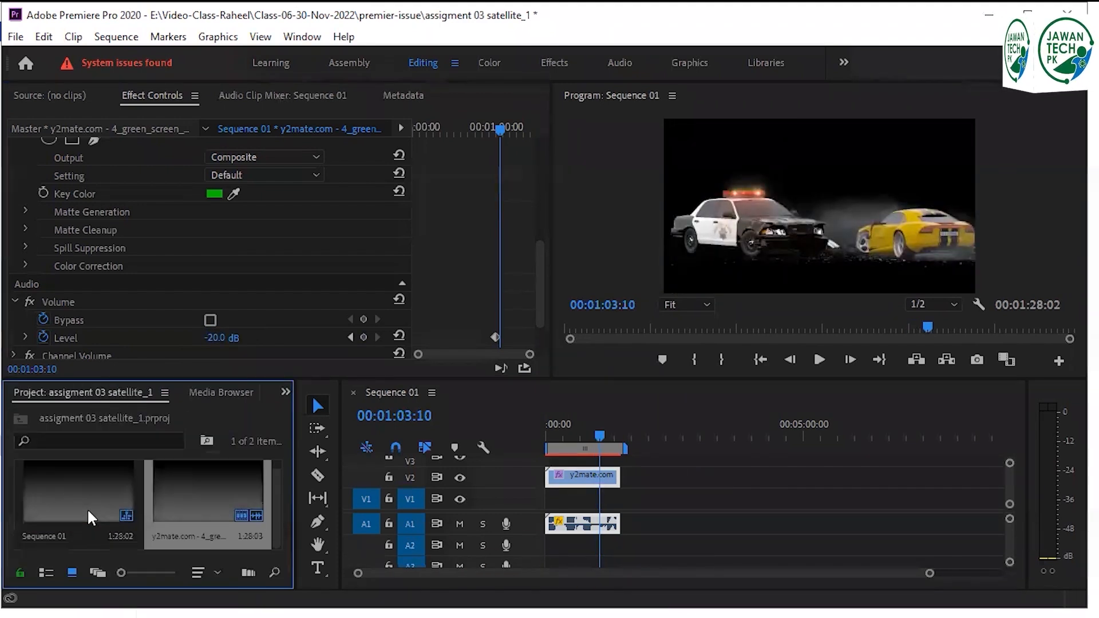
double_click(275, 550)
left_click(219, 201)
double_click(219, 201)
left_click_drag(87, 517, 709, 498)
scroll(604, 509, "up", 3)
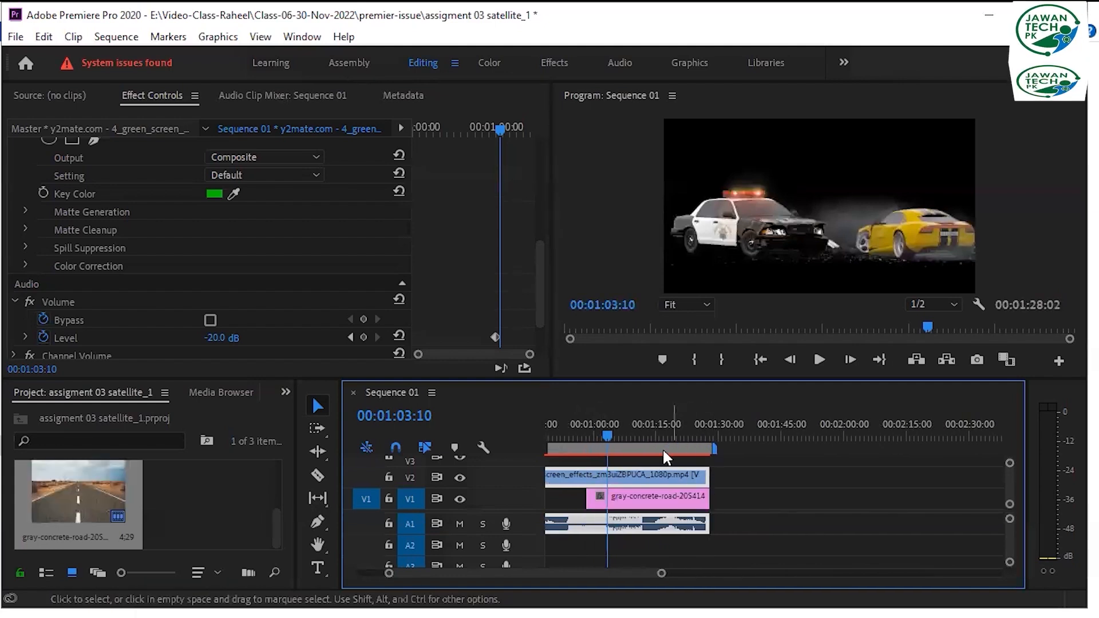
Scrub between about 00:01:03 and 00:01:14 to examine the keyed footage over the road image
left_click(613, 437)
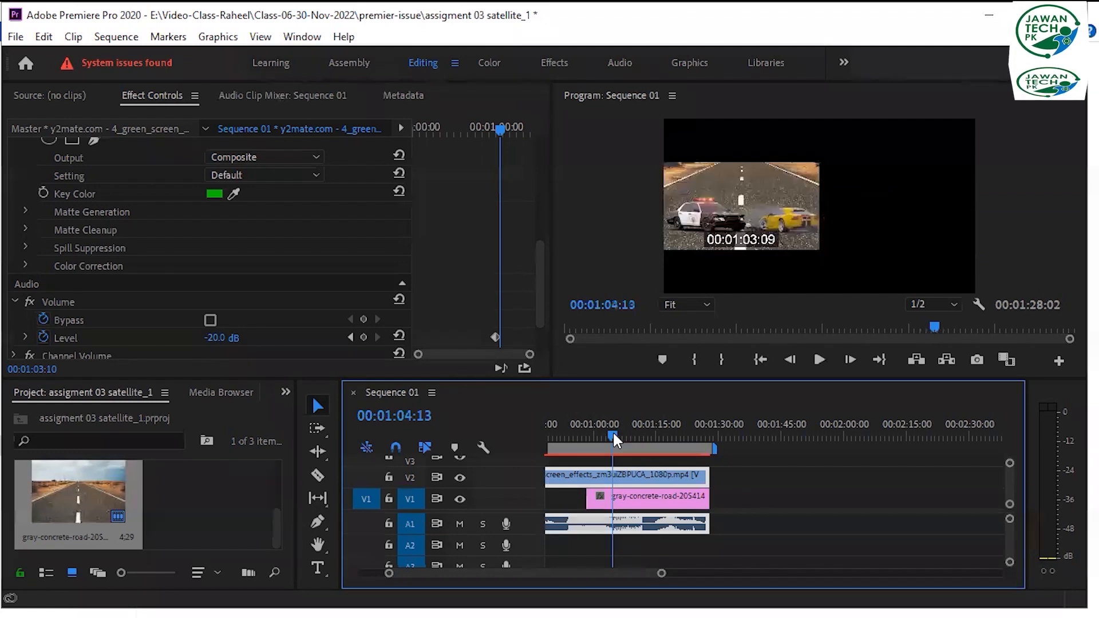
left_click_drag(613, 430, 652, 432)
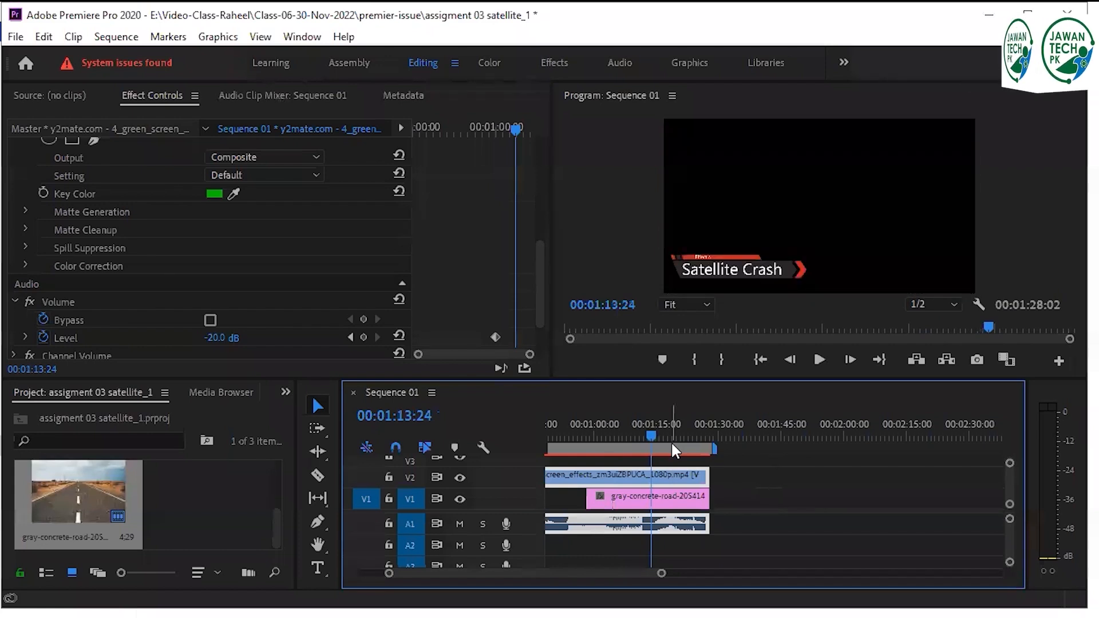
left_click(607, 435)
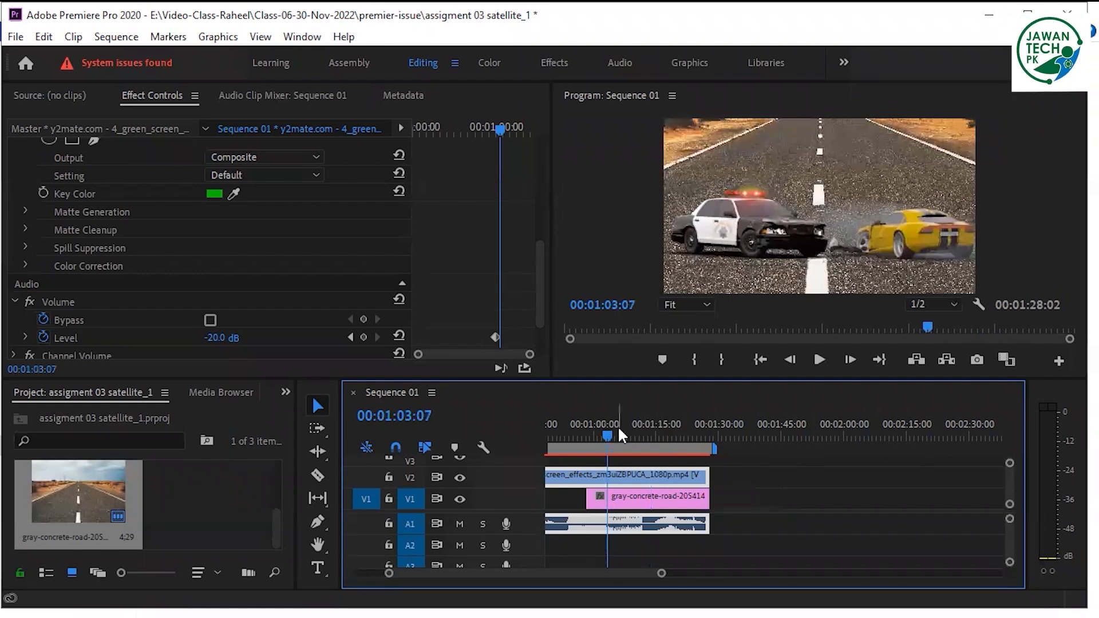
Scale the road image clip to the frame size and set its Scale value to 120
left_click(644, 495)
right_click(644, 495)
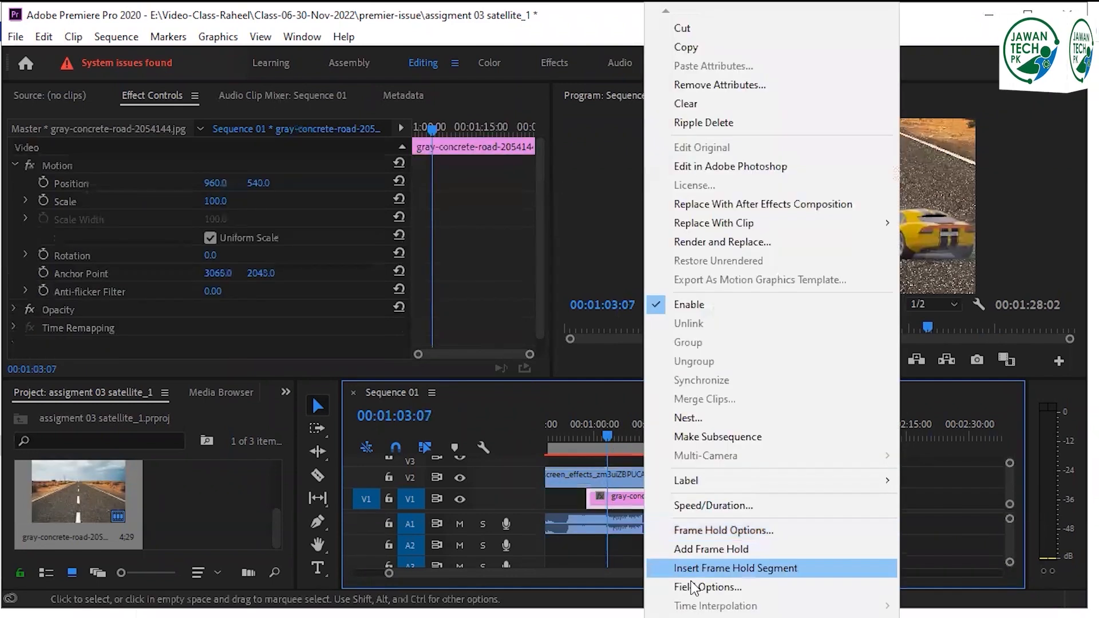
left_click(704, 615)
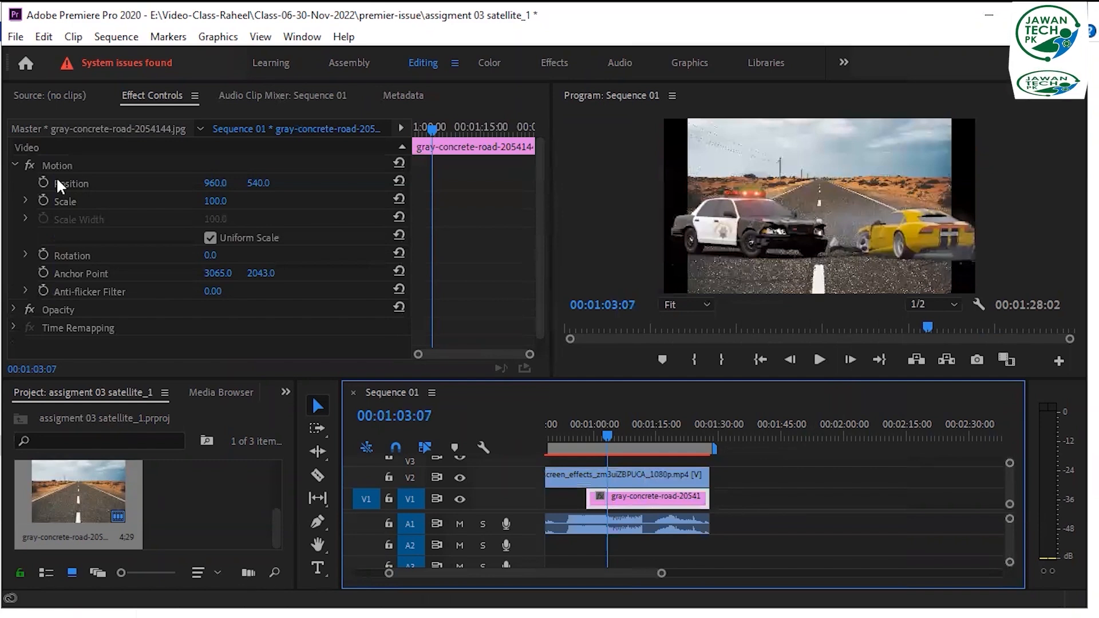
left_click(208, 201)
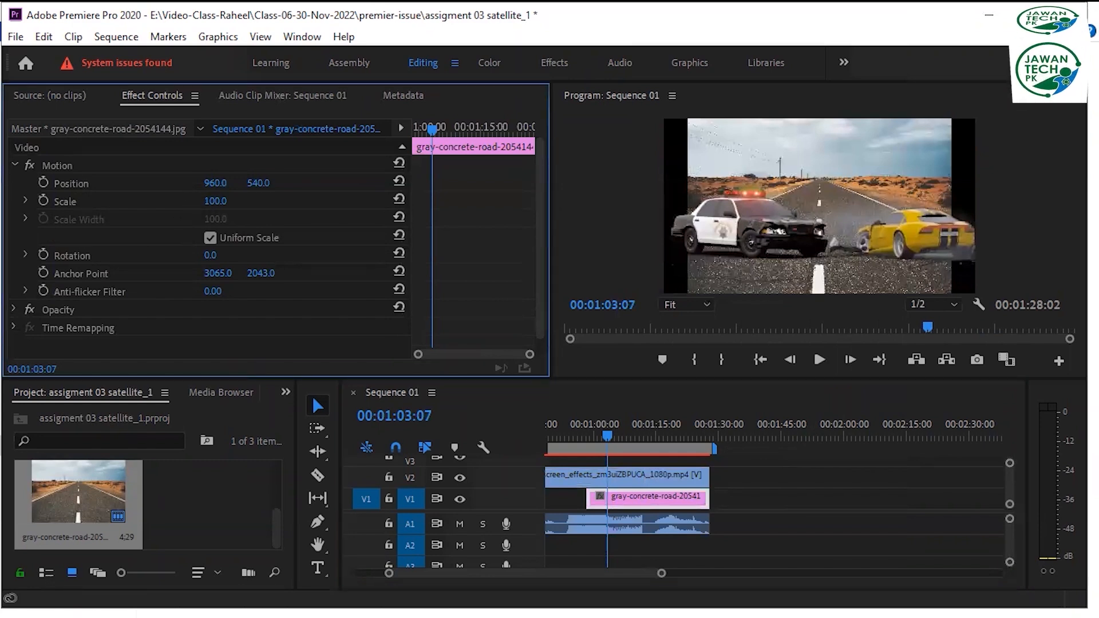
left_click(215, 202)
type("120")
key("Return")
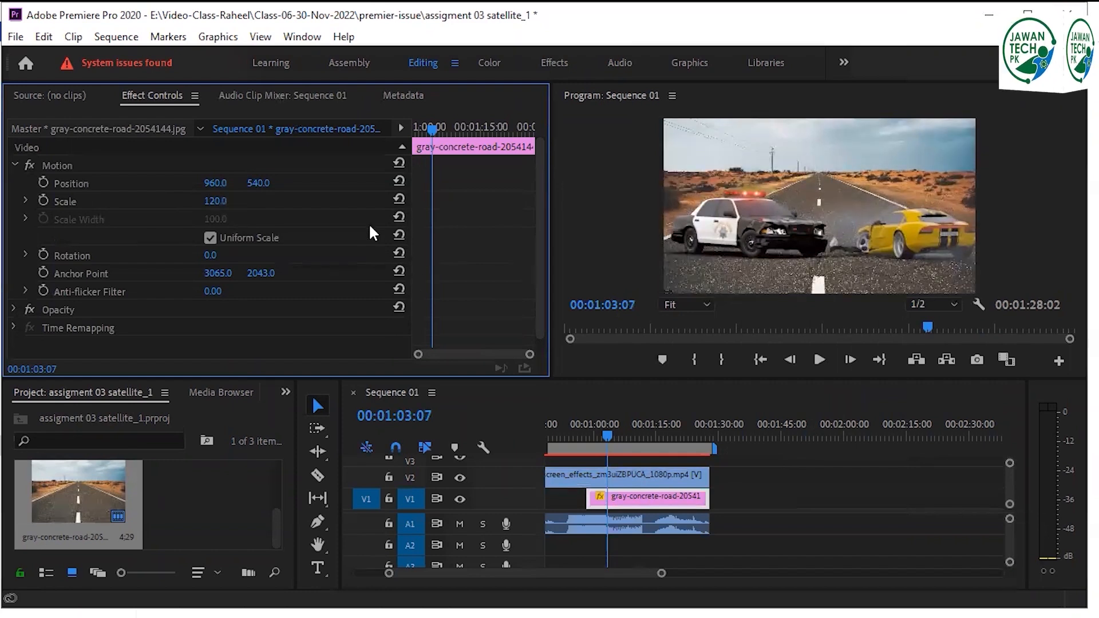
Save the project and play back the car crash composite from about 00:00:59
left_click(592, 432)
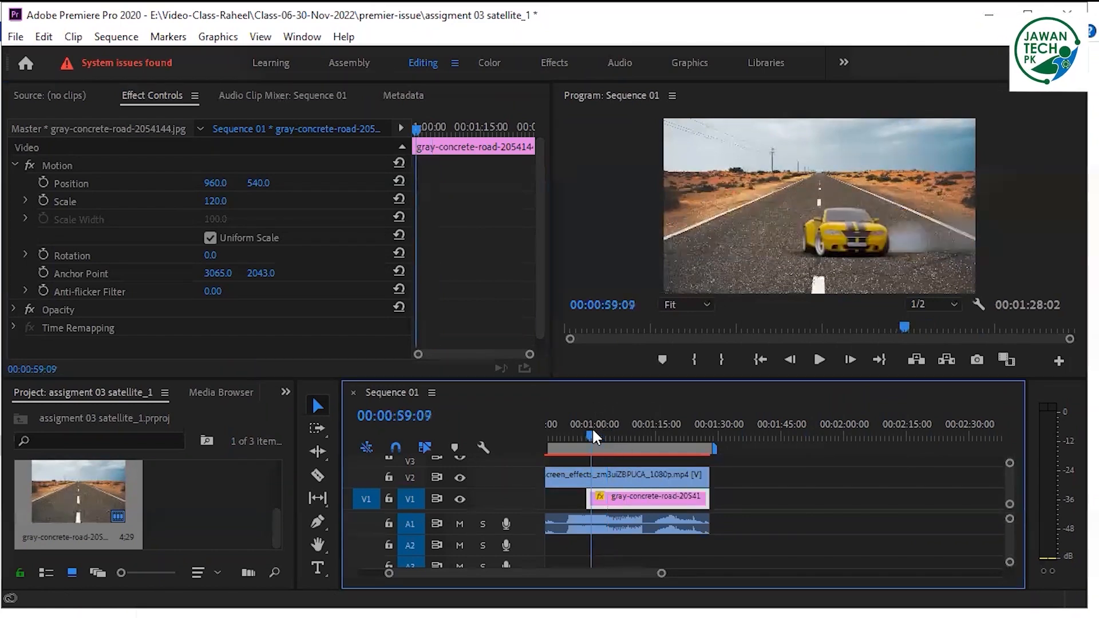
key("ctrl+s")
key("space")
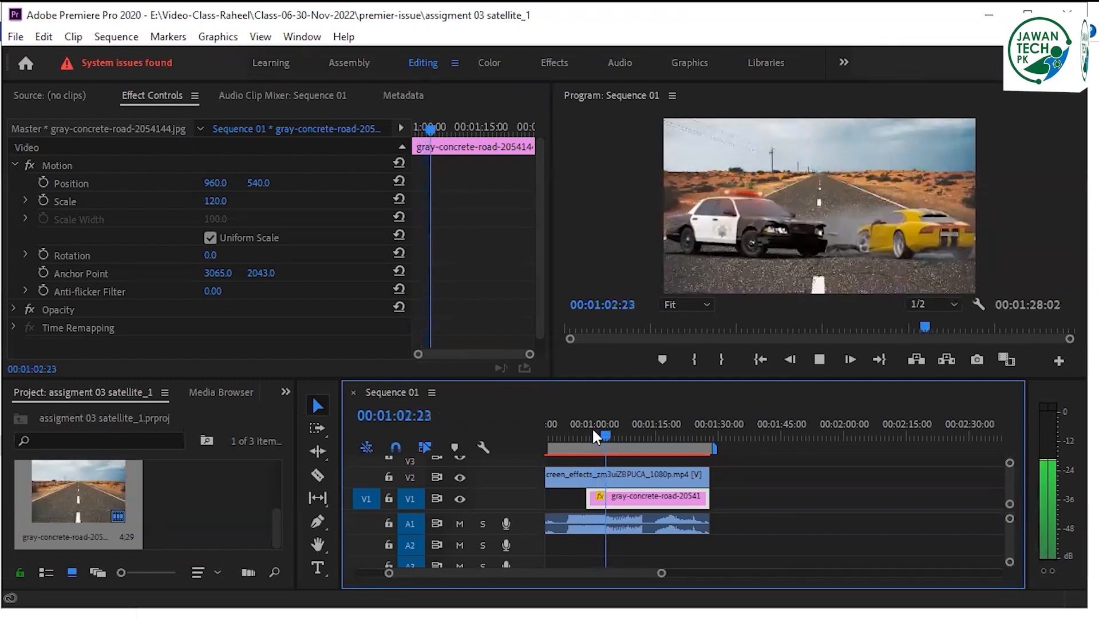
key("space")
Turn off volume level keyframing on the green-screen clip and set its audio level to -25 dB
left_click(592, 523)
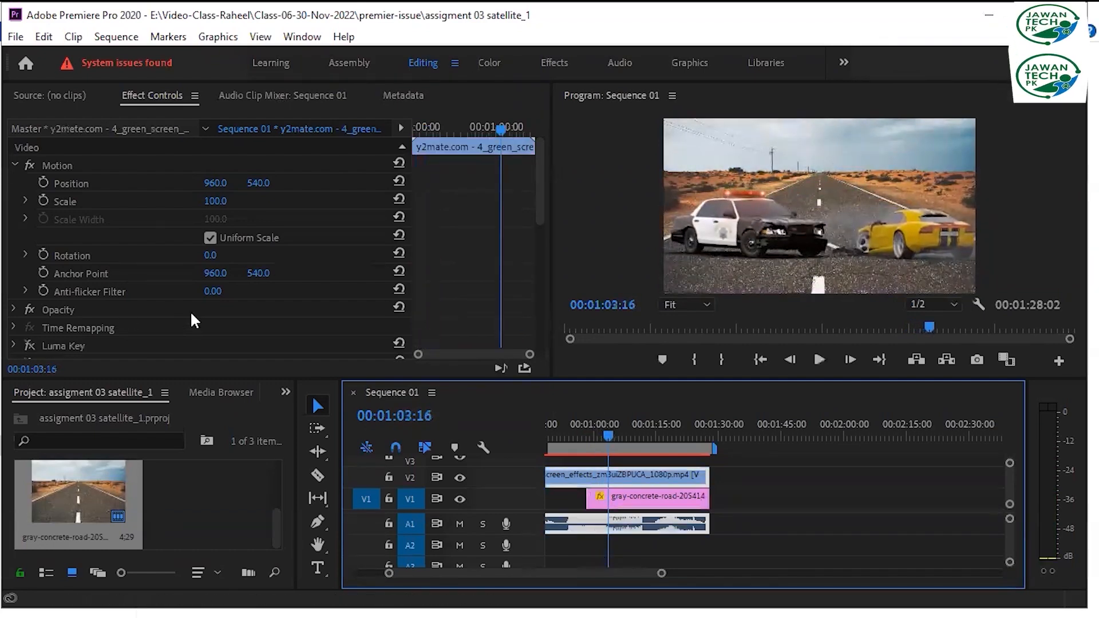
scroll(172, 303, "down", 5)
left_click(14, 174)
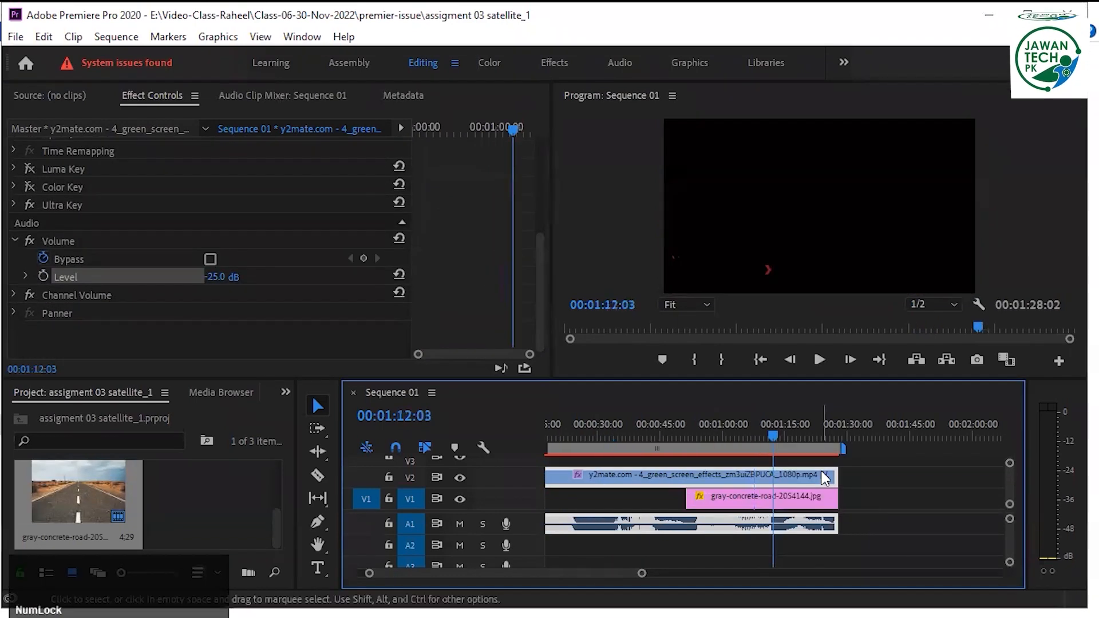
Play back the satellite crash section from about 00:01:12 and again from further along to check the composite
key("space")
key("space")
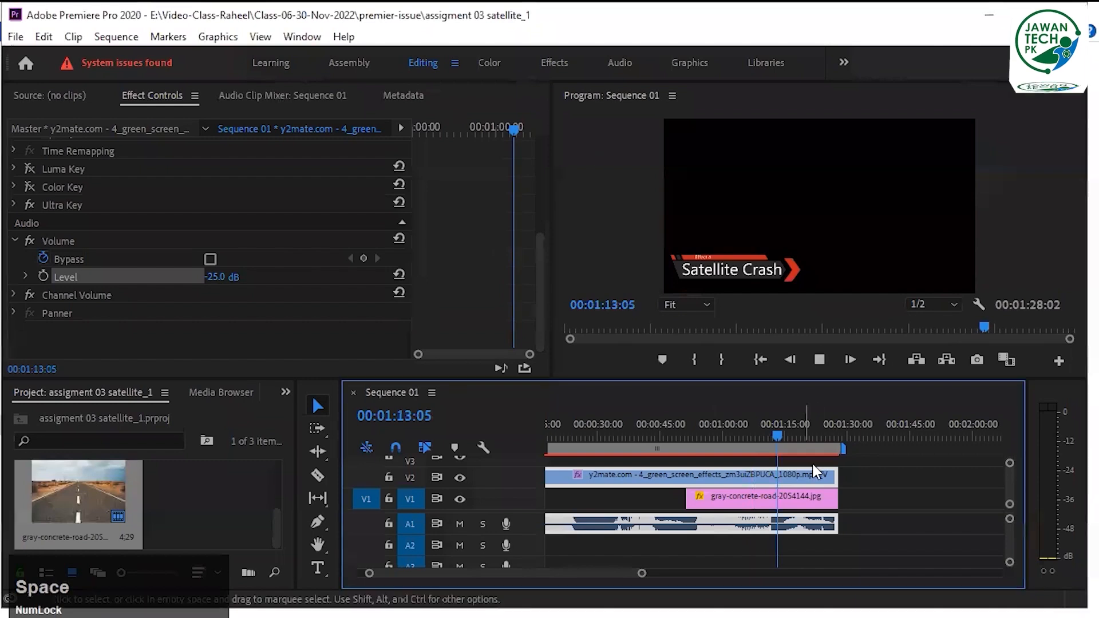
left_click(798, 434)
key("space")
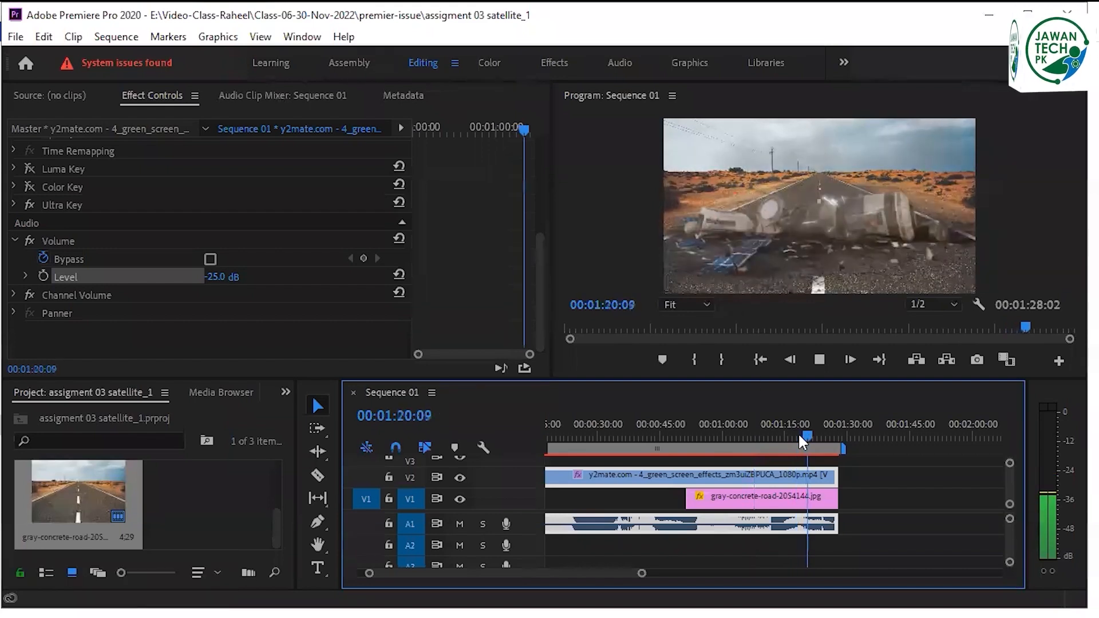
Stop playback, switch to the Chrome browser, and search Google Images for "space"
key("Num_Lock")
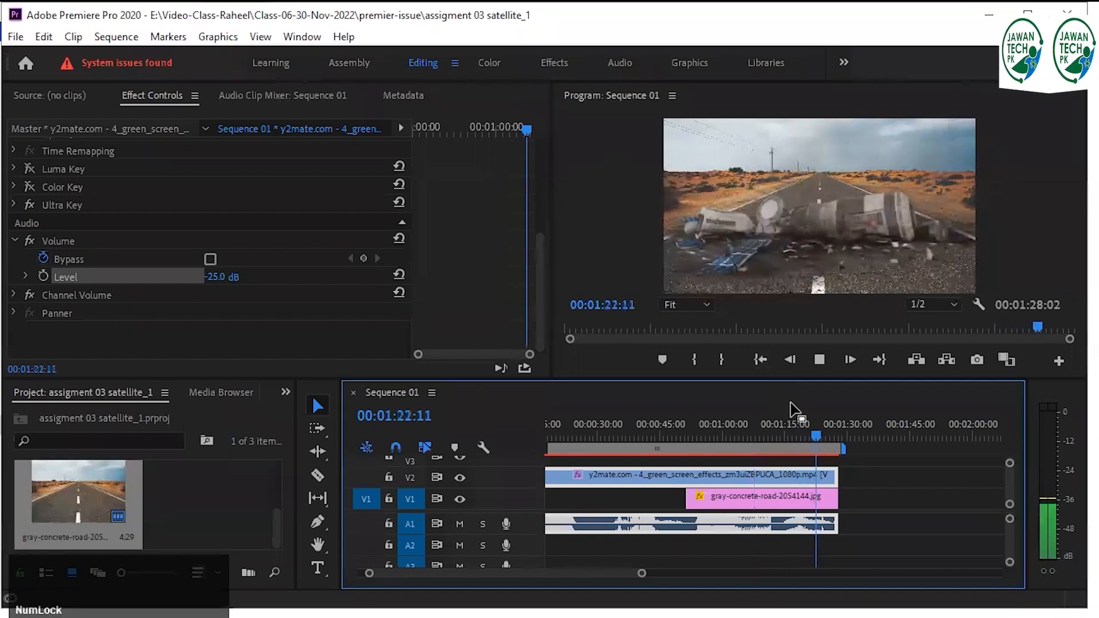
key("space")
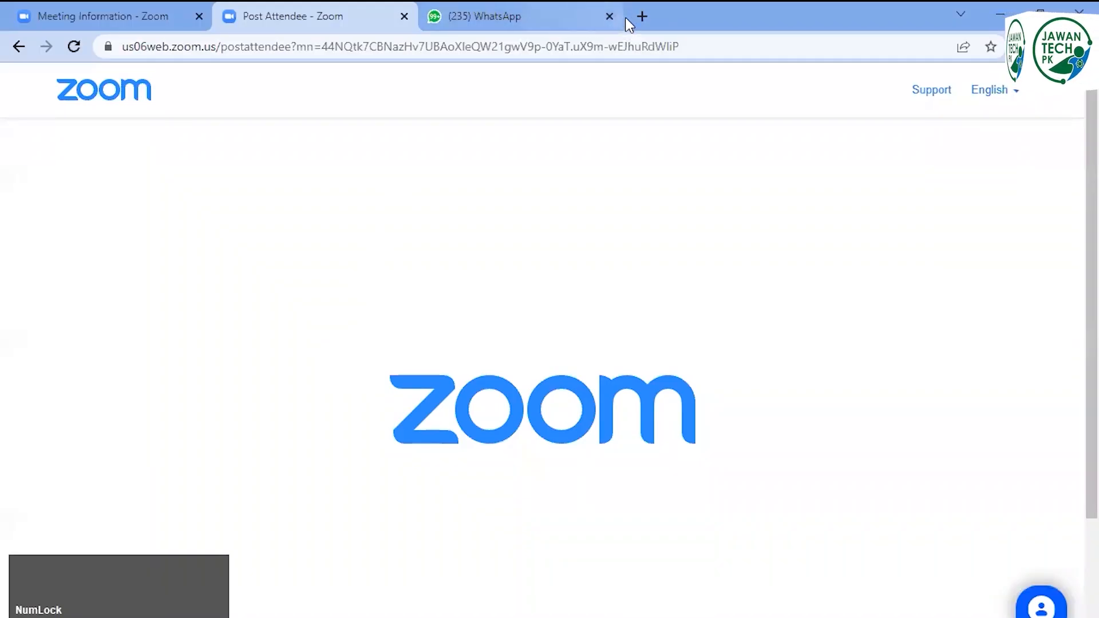
left_click(638, 16)
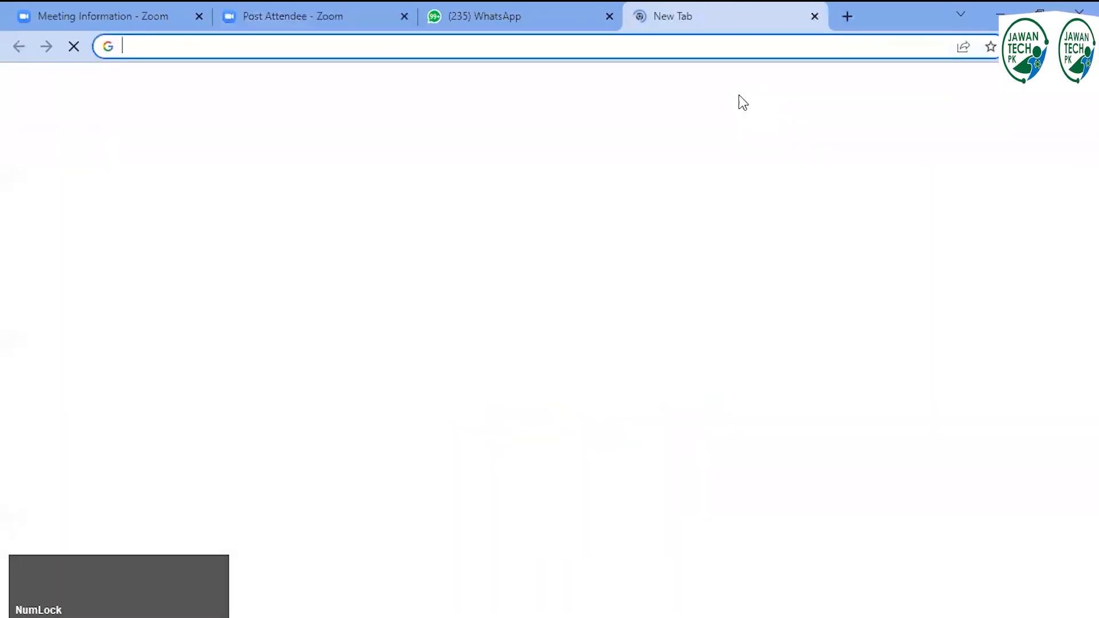
type("space")
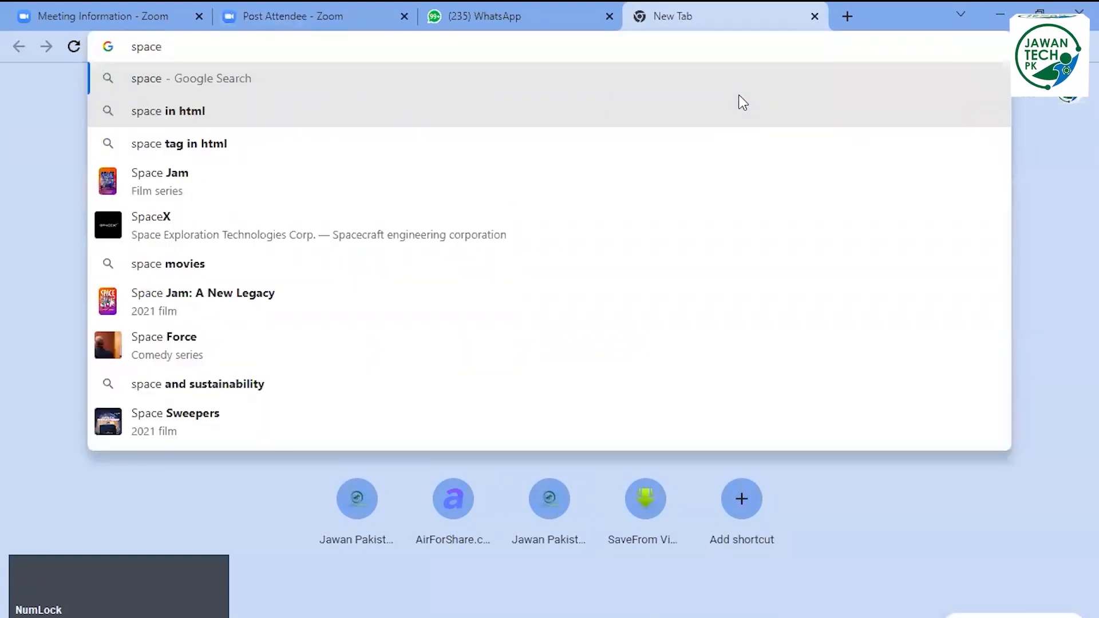
key("Return")
left_click(117, 179)
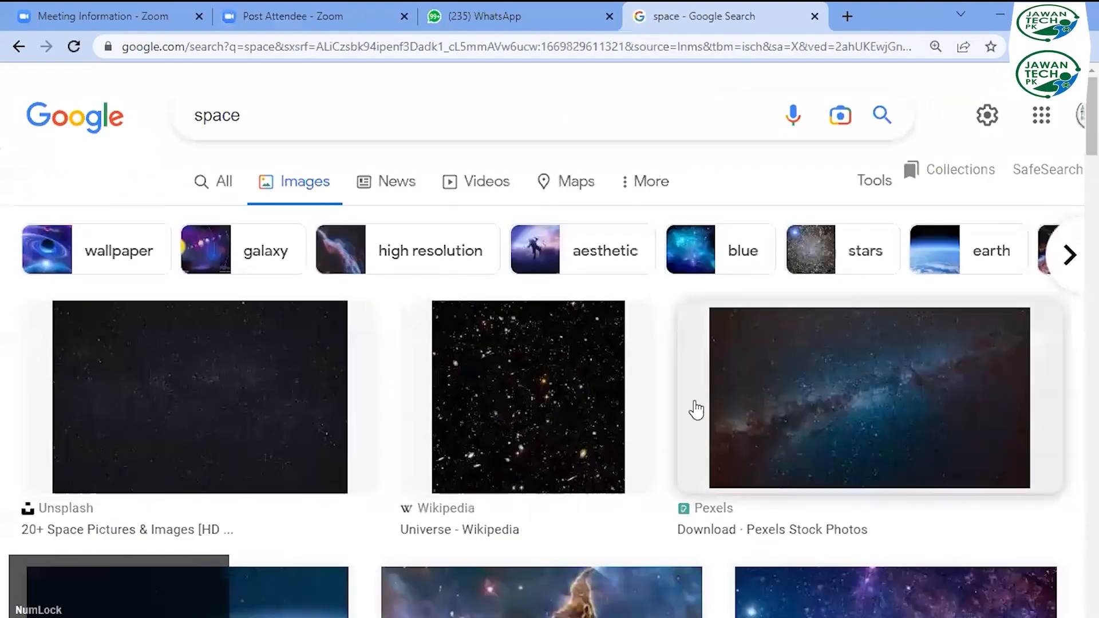
Save the Net Zero Space Earth image as NET-ZERO-SPACE-INITIATIVE-1 in a new folder named Resource within the Class-06-30-Nov-2022 folder
scroll(695, 409, "down", 6)
left_click(196, 332)
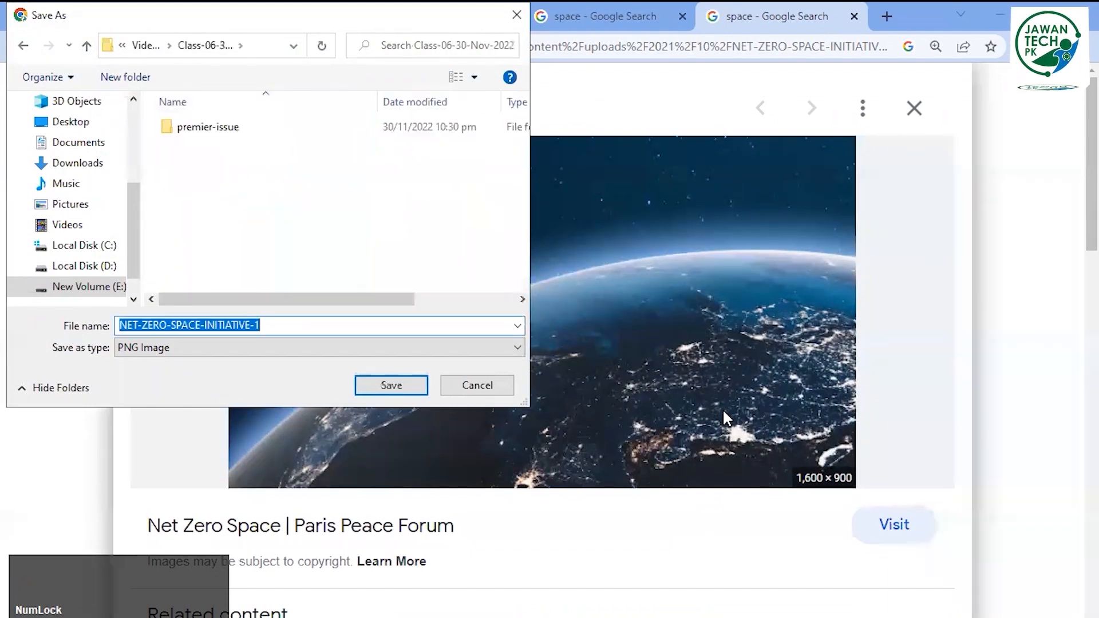
key("ctrl+shift+n")
type("Resource")
key("Return")
key("Tab")
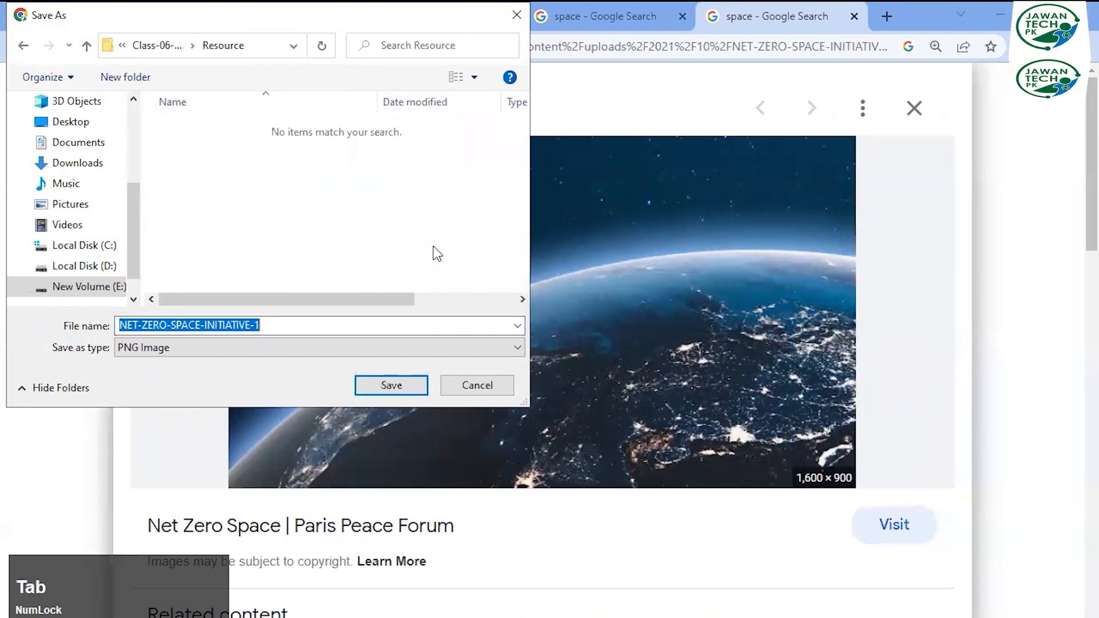
key("Return")
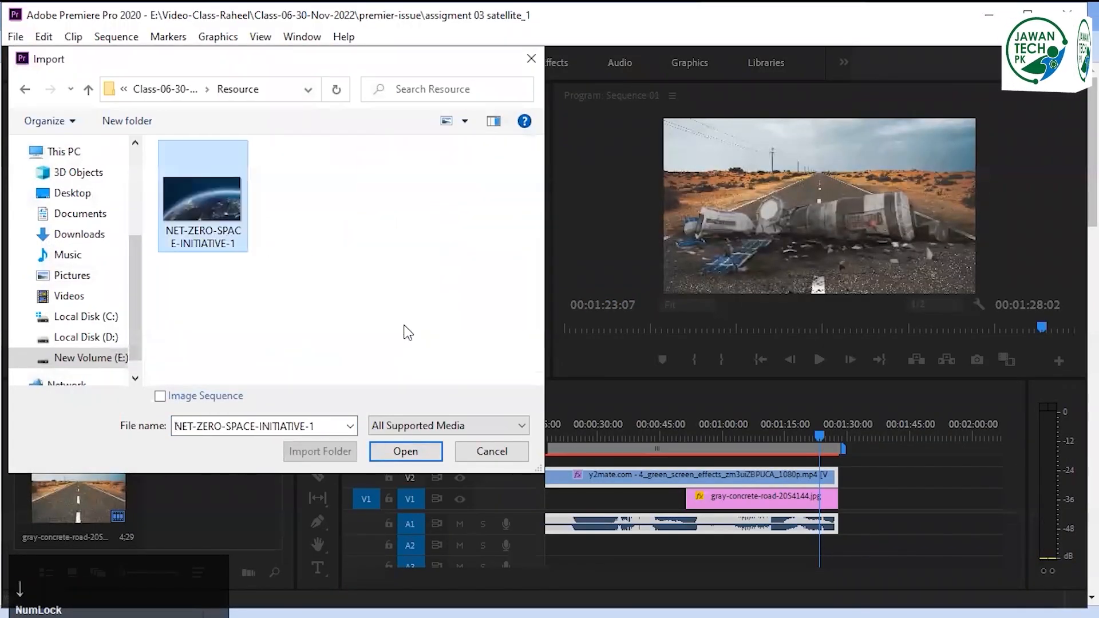
Import NET-ZERO-SPACE-INITIATIVE-1 into the Premiere Pro project and place it over the end of the road image on V1, scaled to frame size
key("Return")
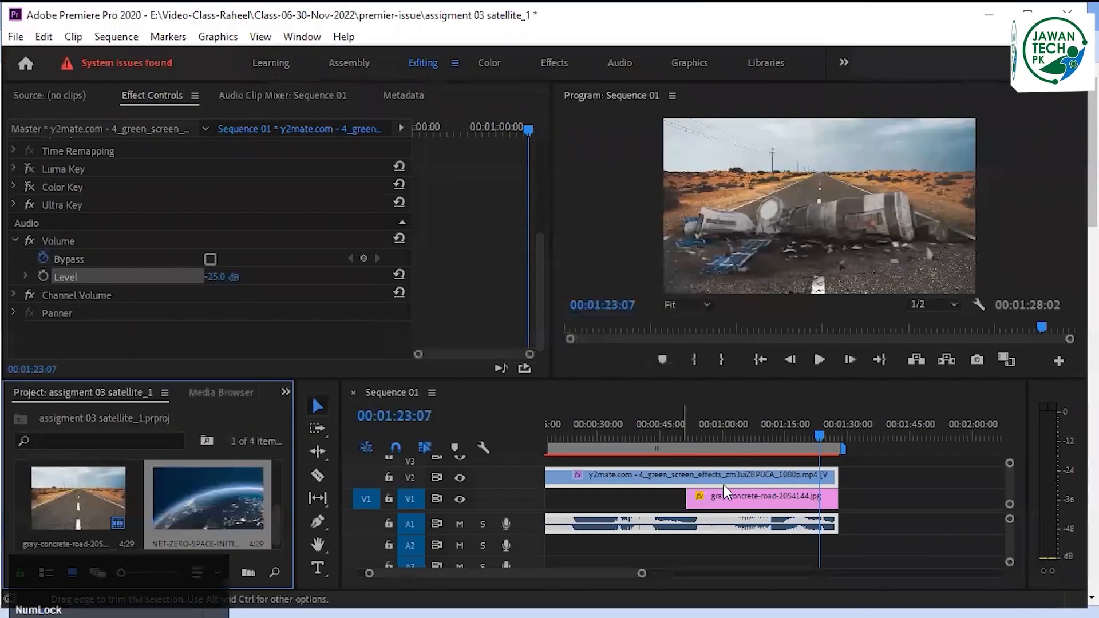
left_click_drag(799, 498, 836, 500)
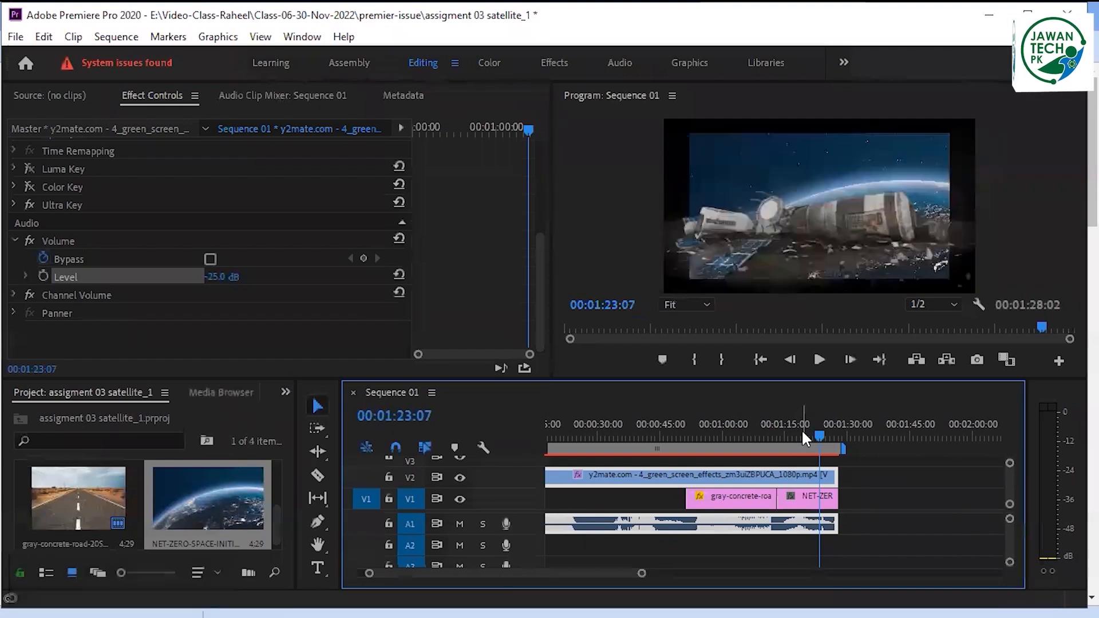
right_click(819, 498)
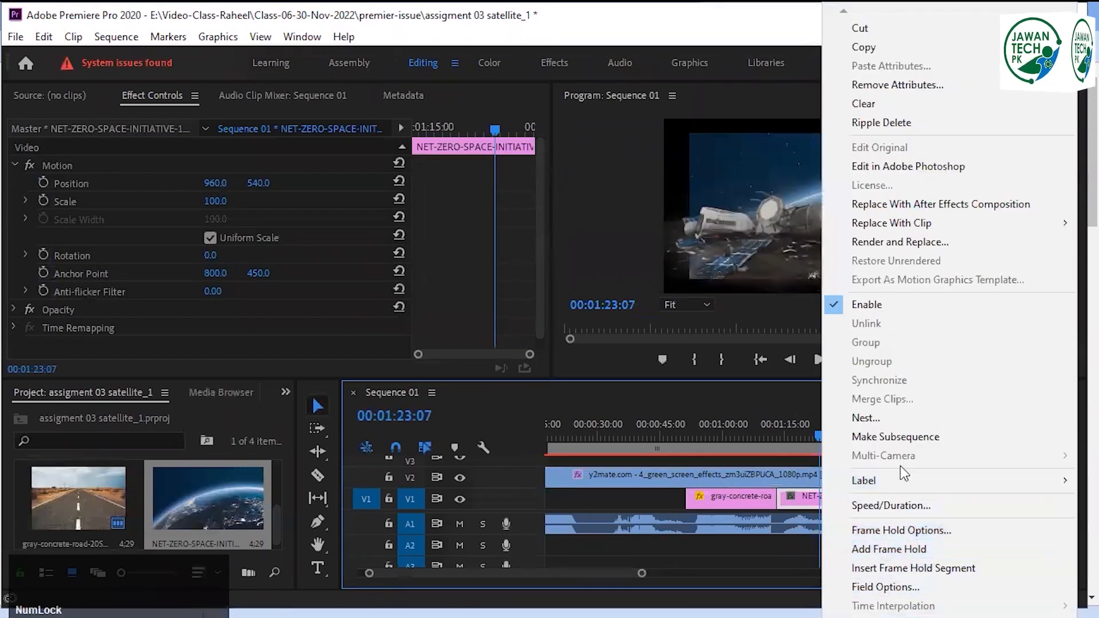
left_click(892, 616)
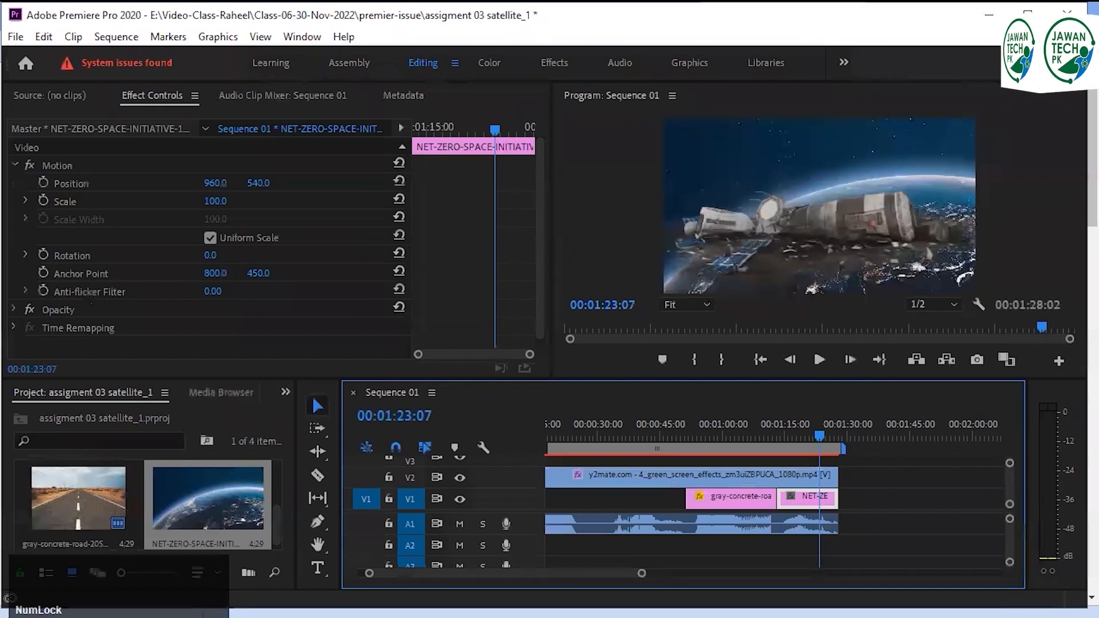
Play back the satellite composite over the space image from about 00:01:16 and save the project
left_click(794, 435)
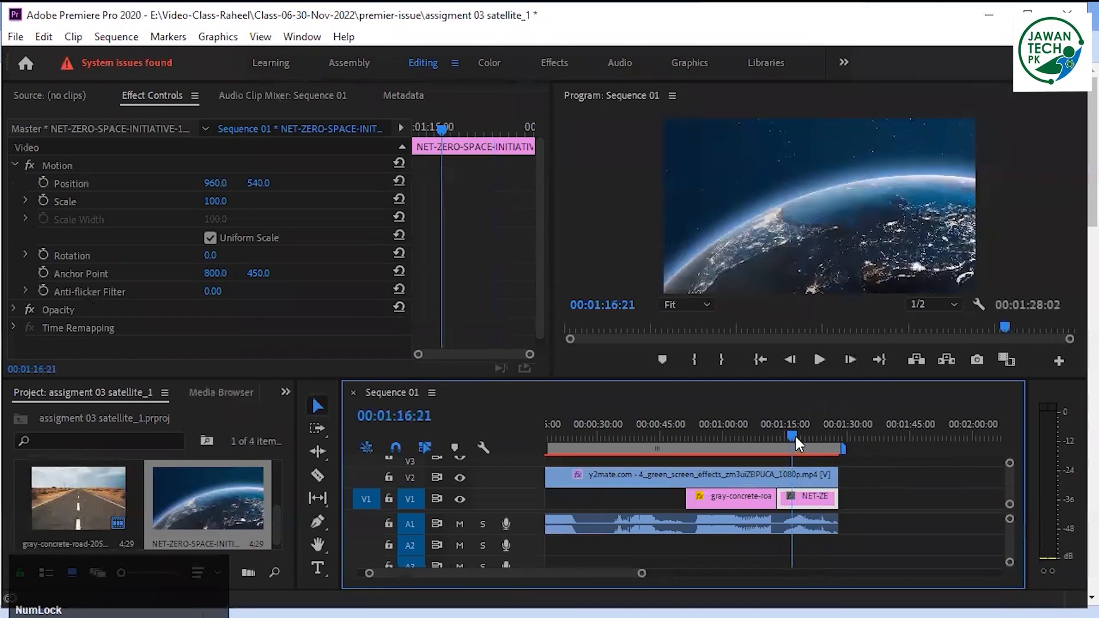
key("space")
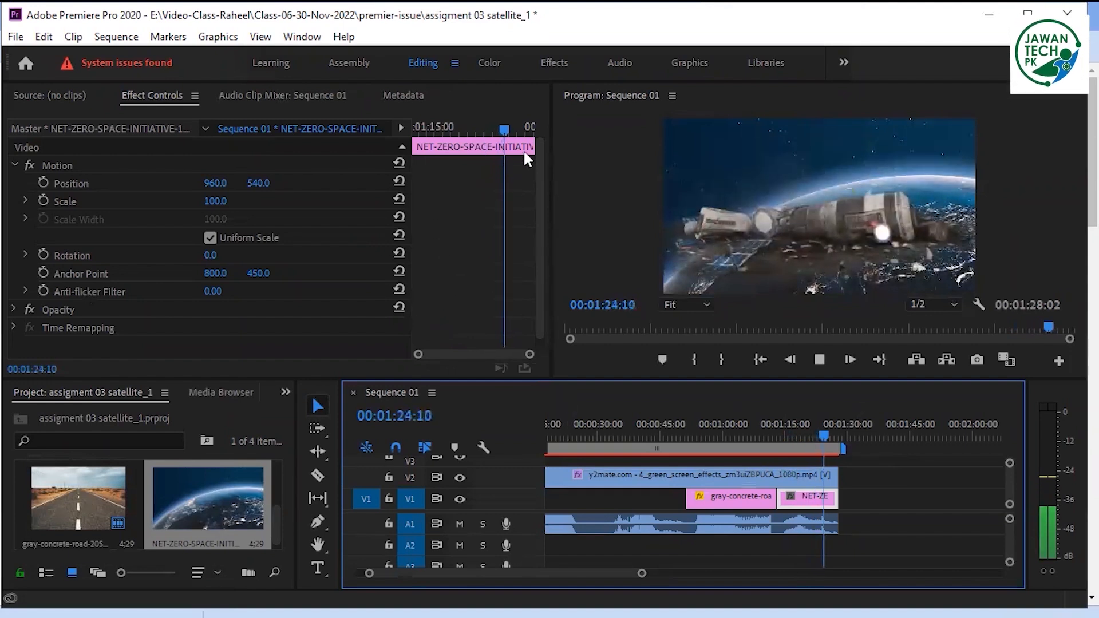
key("space")
key("ctrl+s")
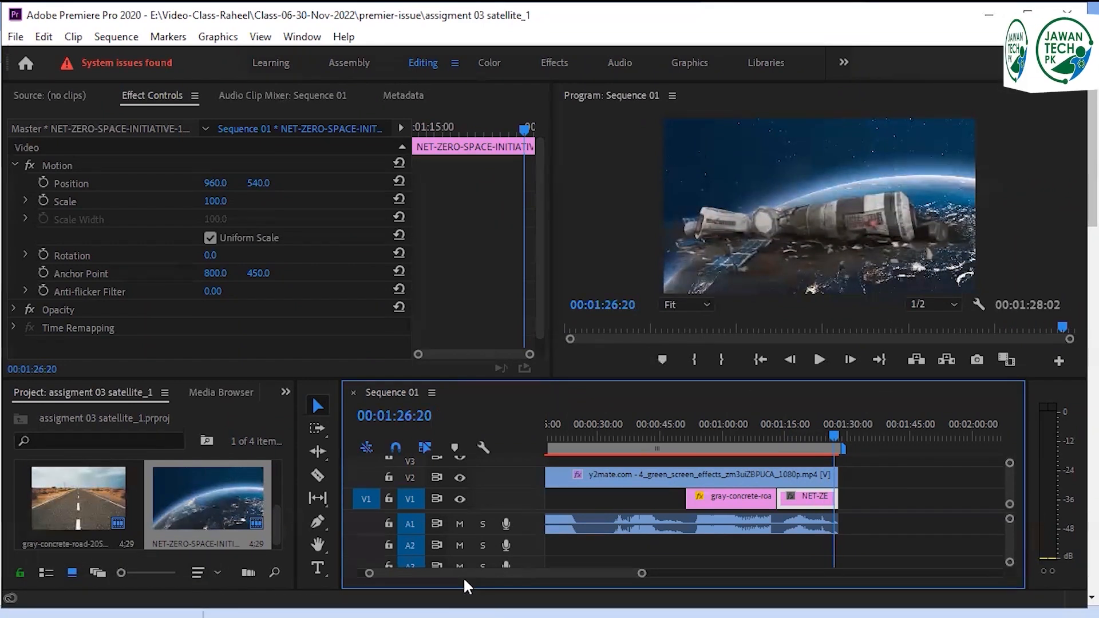
key("Num_Lock")
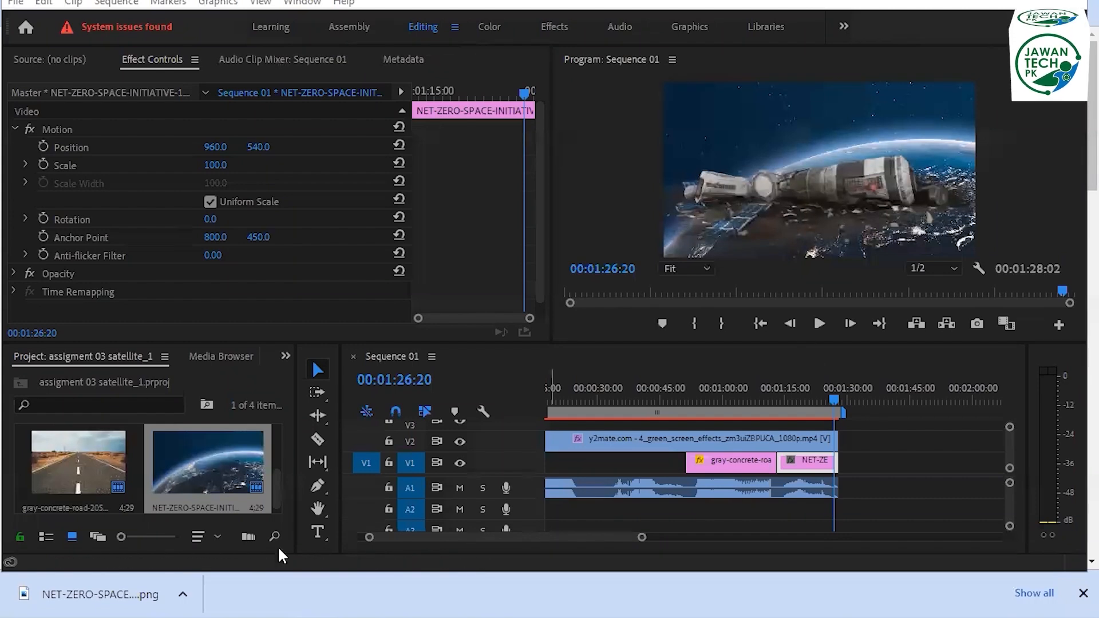
Switch to File Explorer and play the police video from the premier-issue folder with its player volume lowered
mouse_move(248, 581)
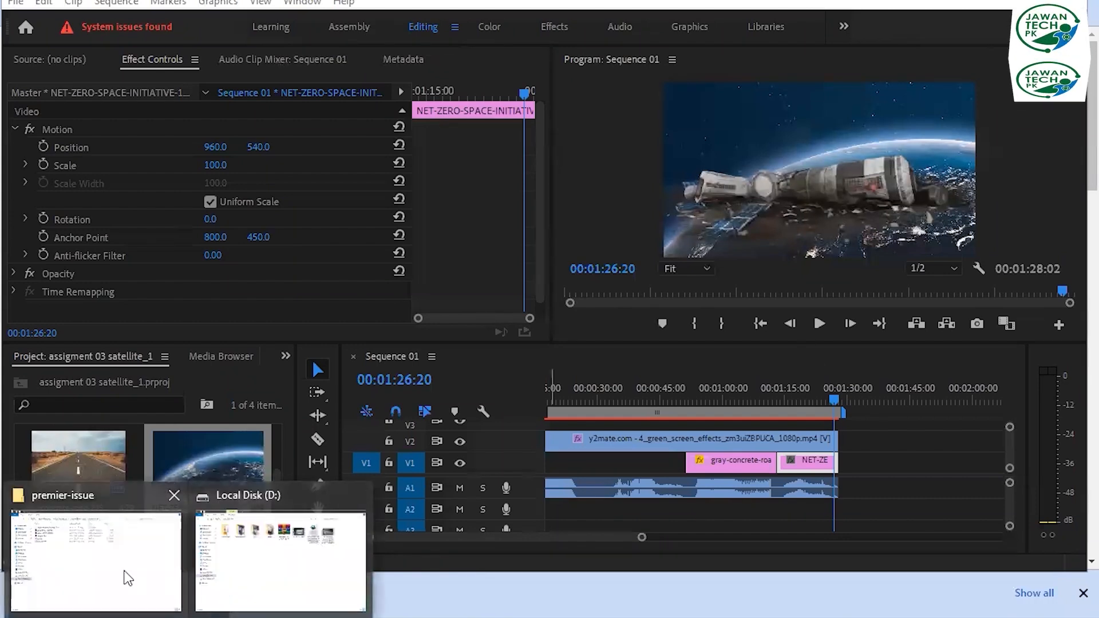
left_click(96, 561)
double_click(235, 153)
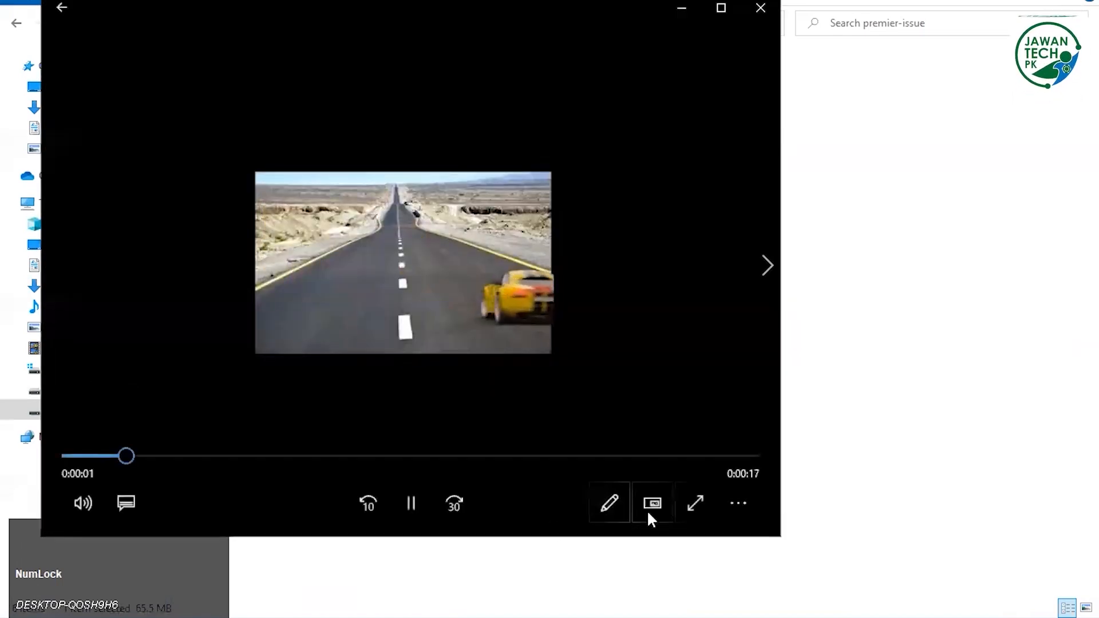
left_click(85, 503)
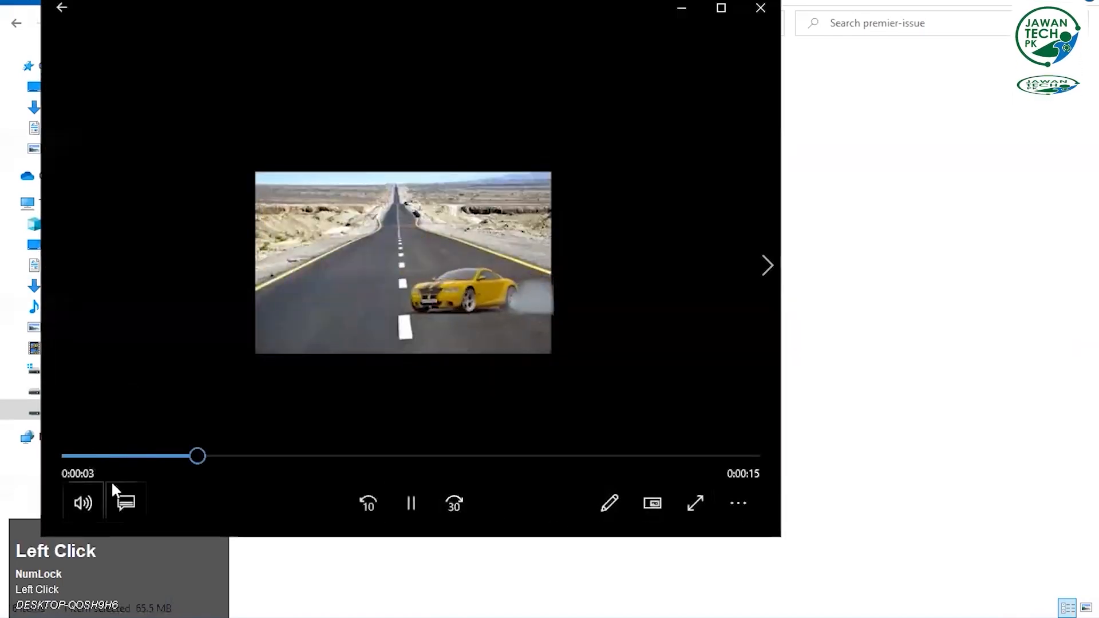
left_click(118, 445)
left_click(109, 447)
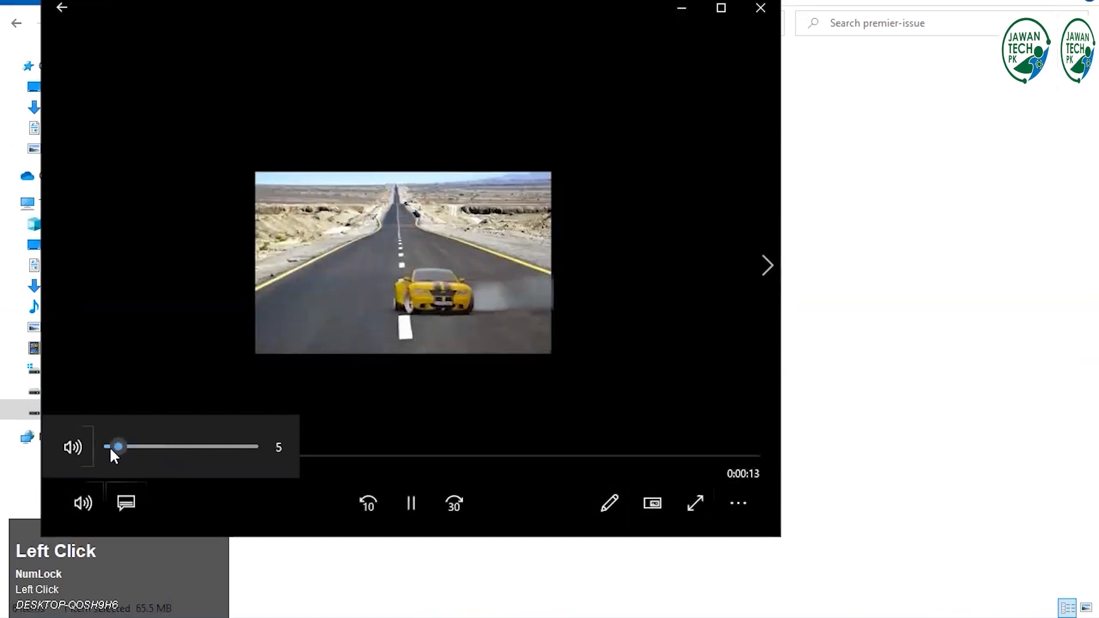
left_click(109, 444)
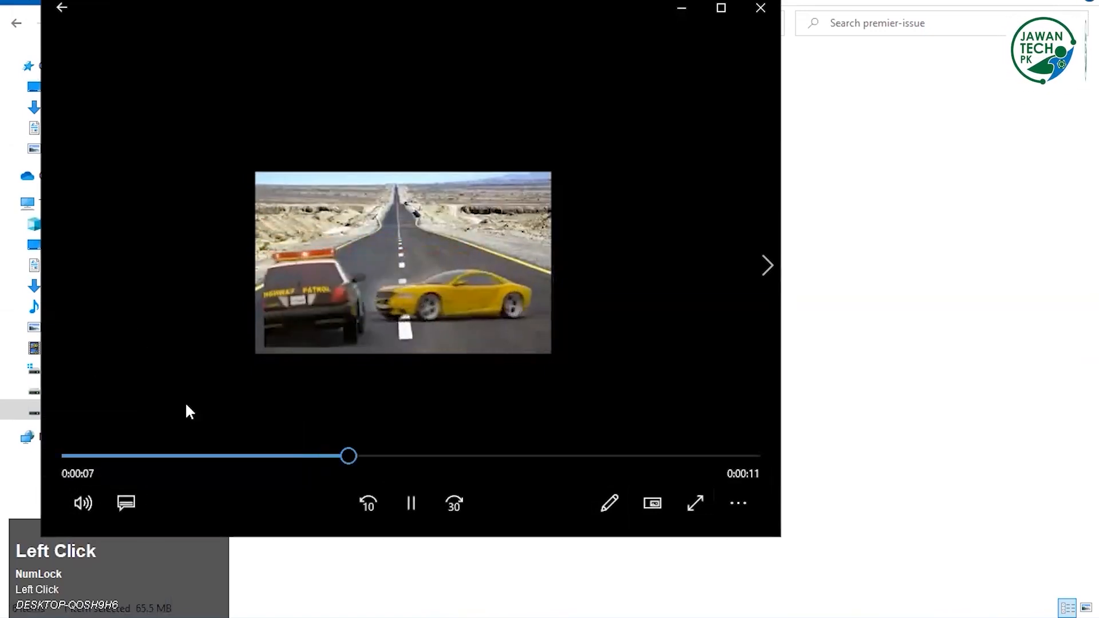
Pause the police video and scrub through the part where the patrol car passes the yellow car, around 8 seconds
left_click(410, 503)
left_click_drag(398, 456, 351, 458)
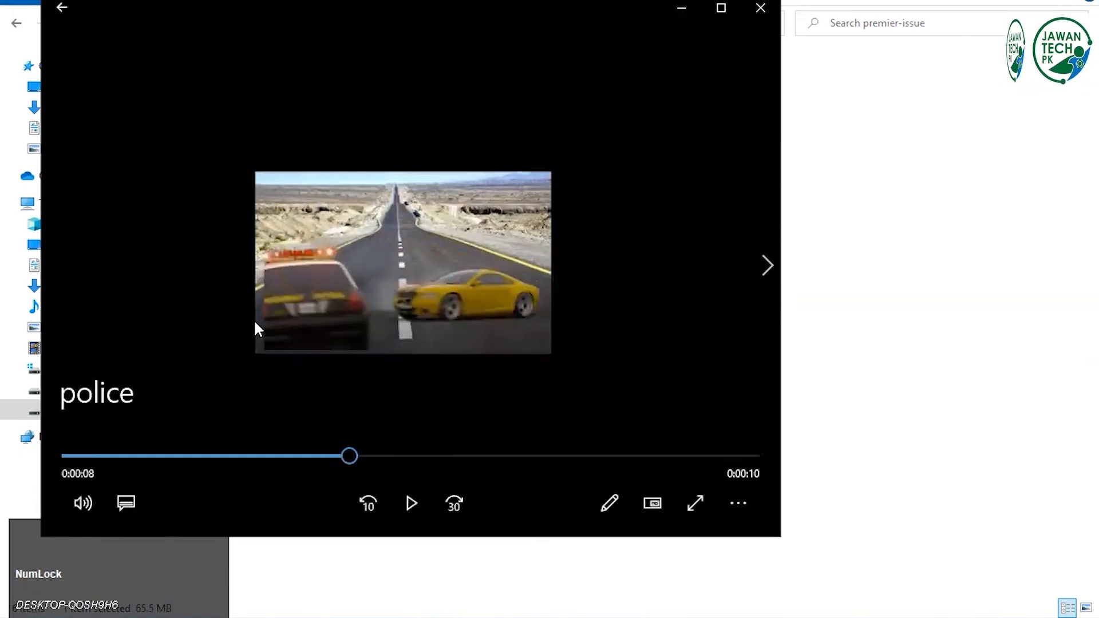
left_click_drag(349, 457, 318, 455)
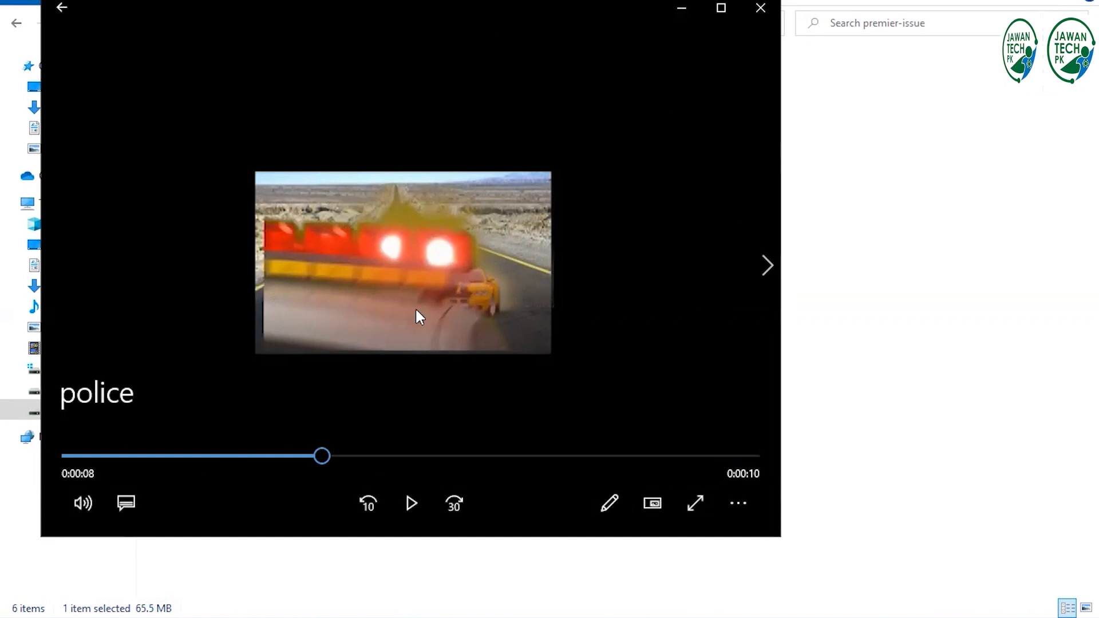
left_click_drag(321, 452, 479, 455)
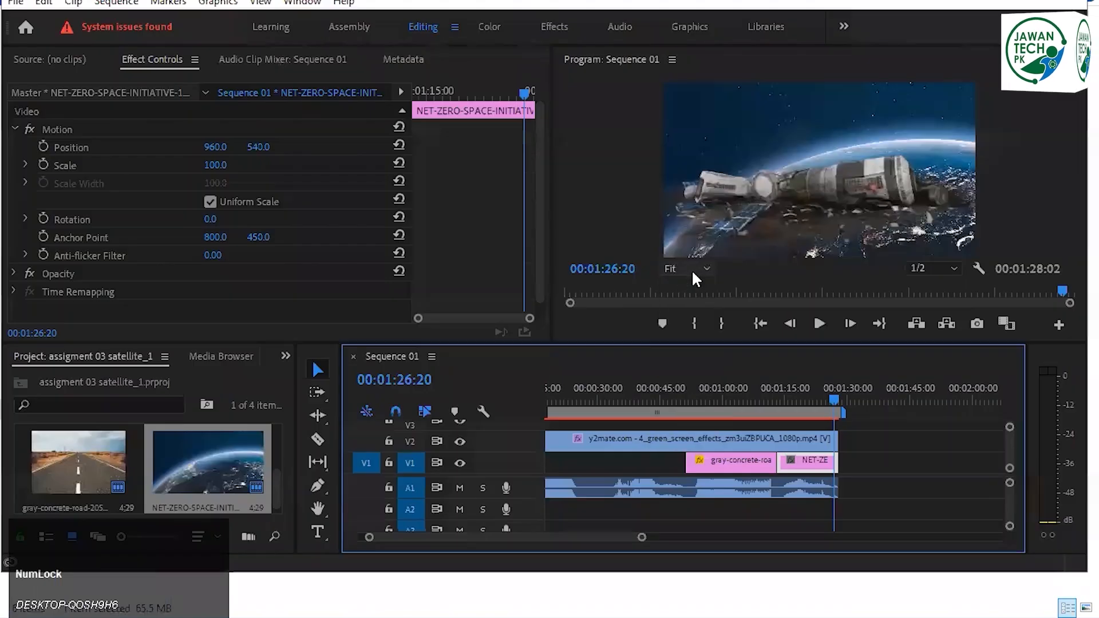
left_click(691, 269)
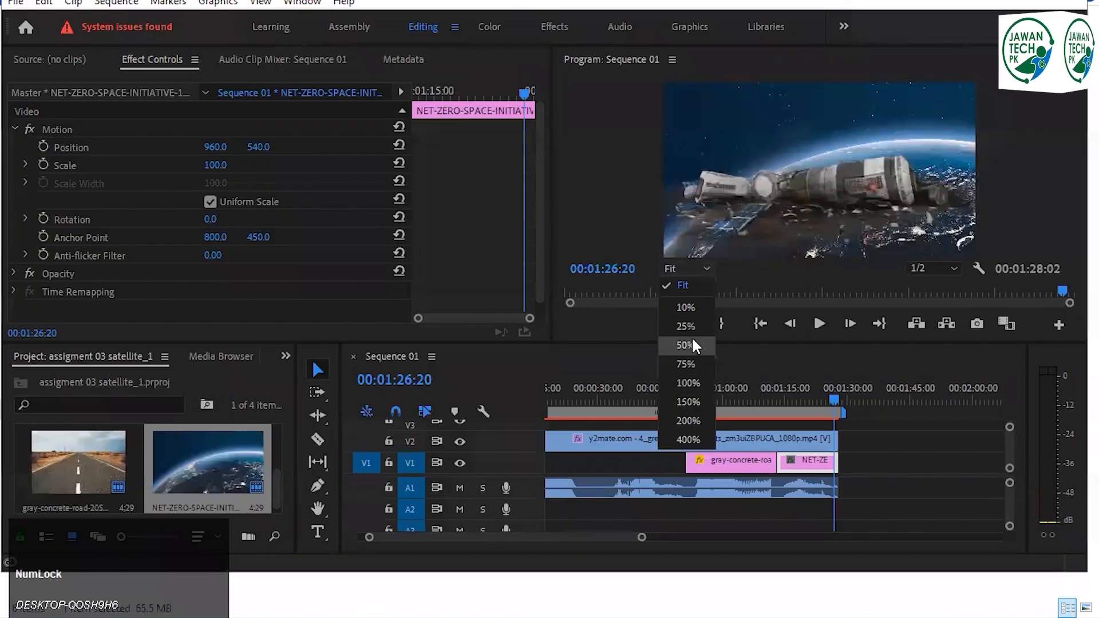
left_click(692, 334)
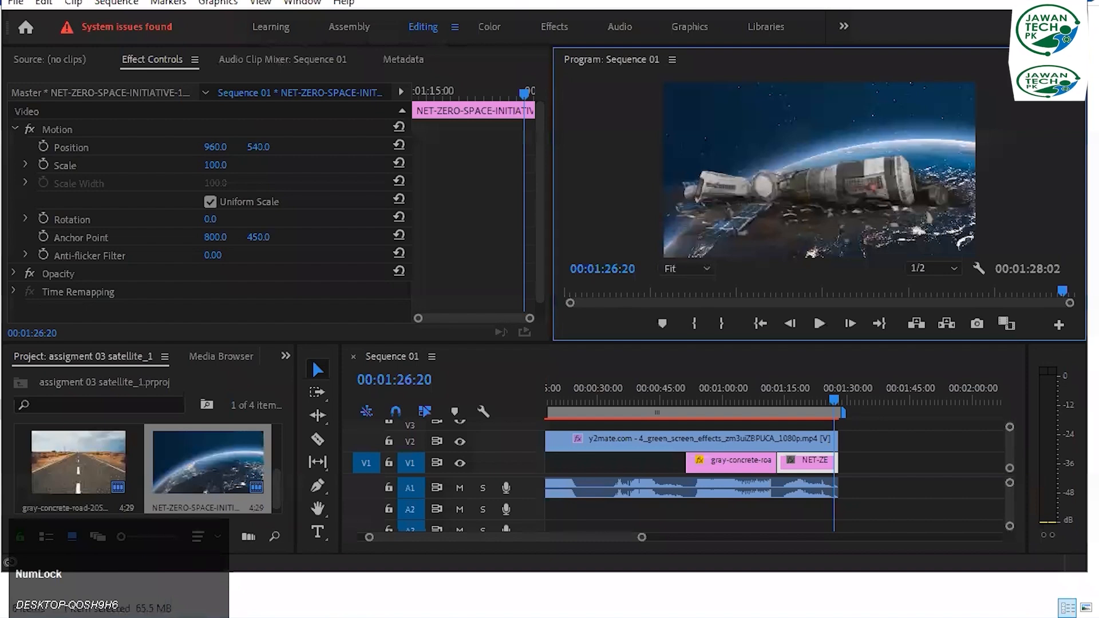
Open the Sequence 03 video from the premier-issue folder and watch the satellite crash over its dark background
left_click(285, 590)
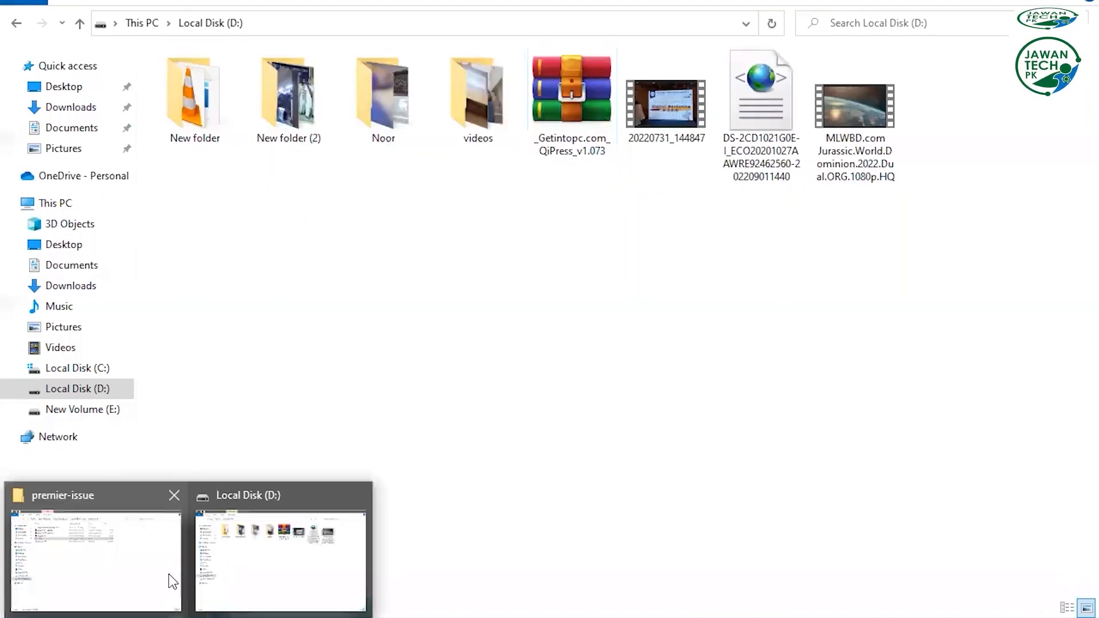
left_click(166, 578)
left_click(228, 177)
double_click(229, 171)
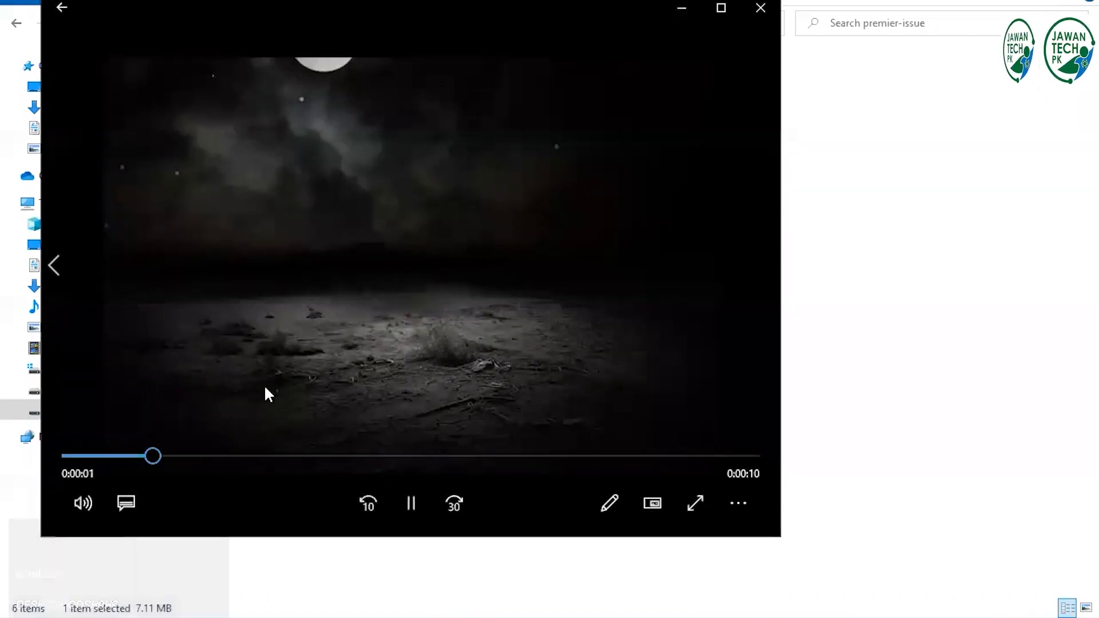
left_click(284, 285)
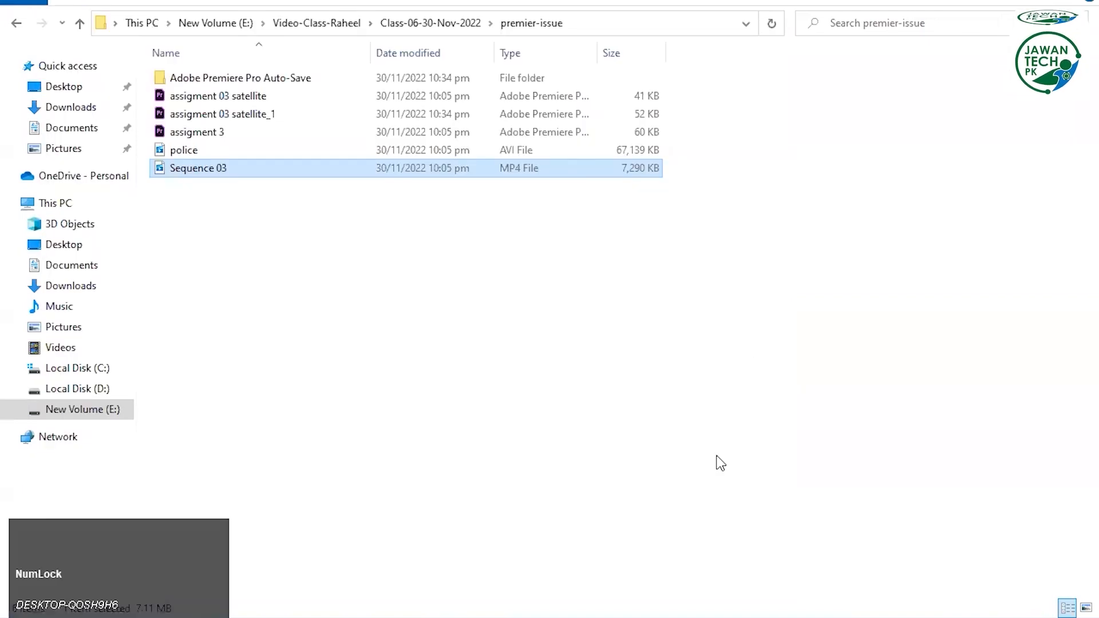
Switch back to Premiere Pro and set the Scale of the green-screen clip on V2 to 82
key("alt+Tab")
left_click(829, 203)
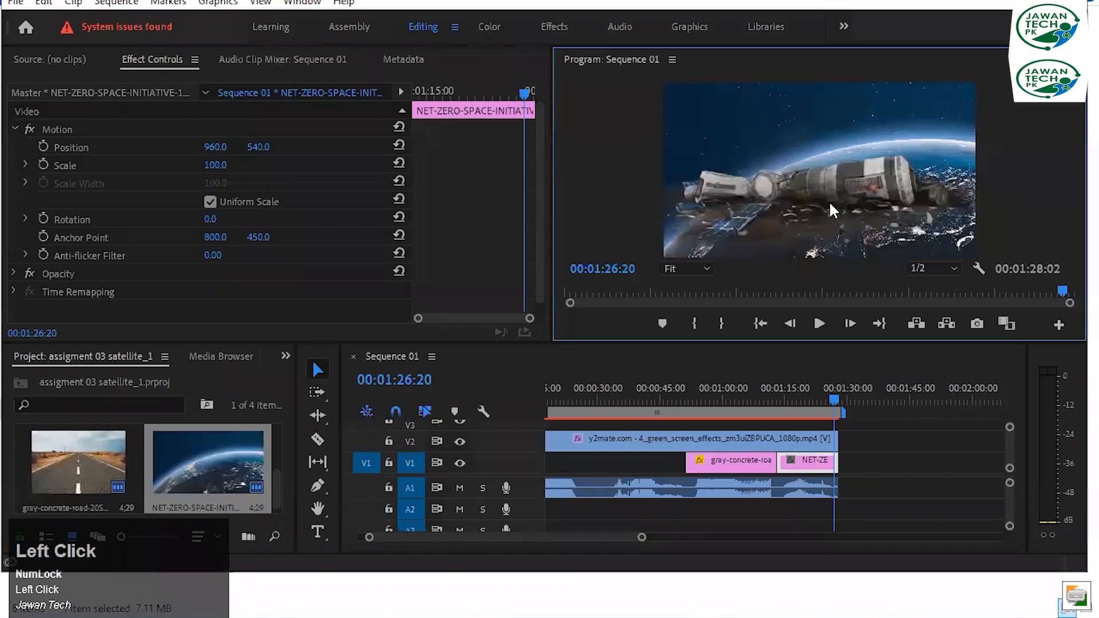
left_click(807, 440)
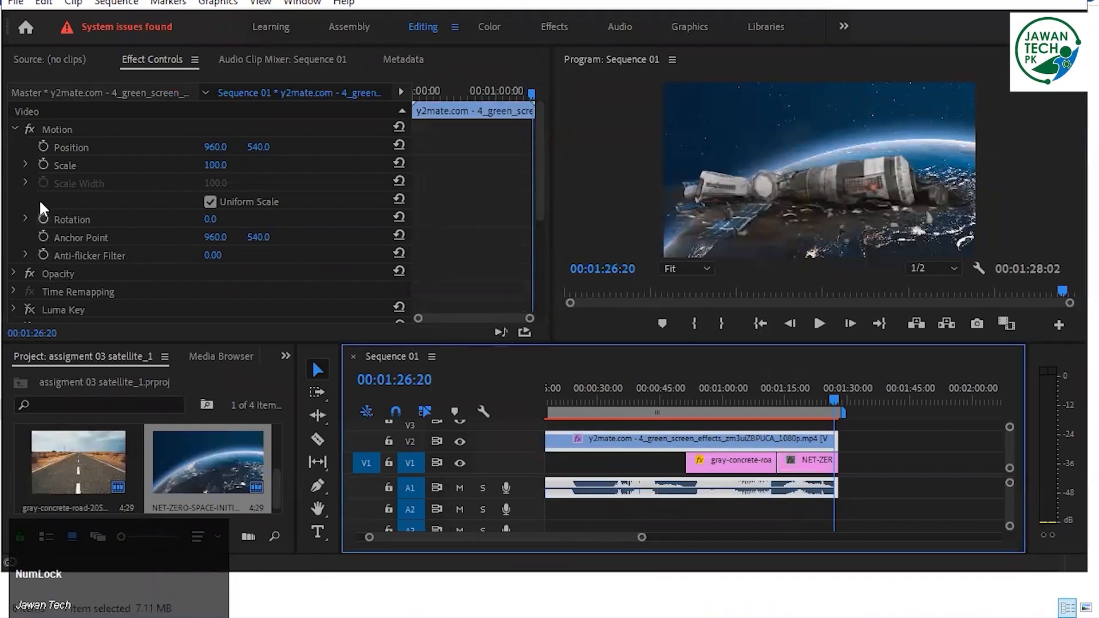
mouse_move(215, 164)
left_mouse_down()
mouse_move(256, 165)
mouse_move(193, 164)
left_mouse_up()
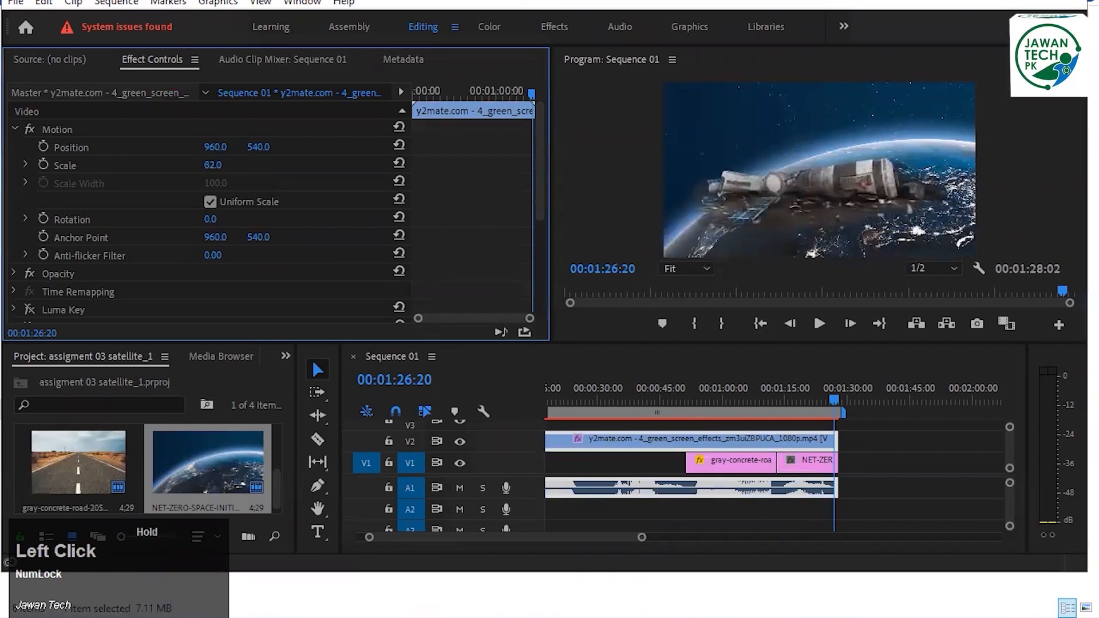
left_click_drag(228, 166, 233, 168)
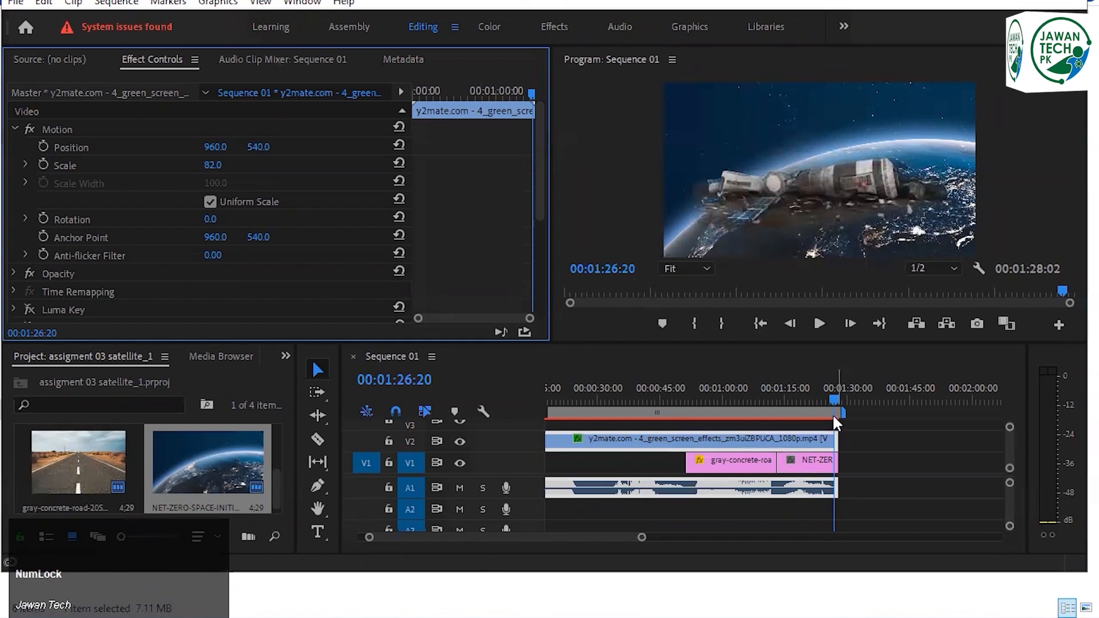
Check the resized clip over both backgrounds at about 00:00:59:24 on the road and 00:01:19:08 in space
left_click(722, 398)
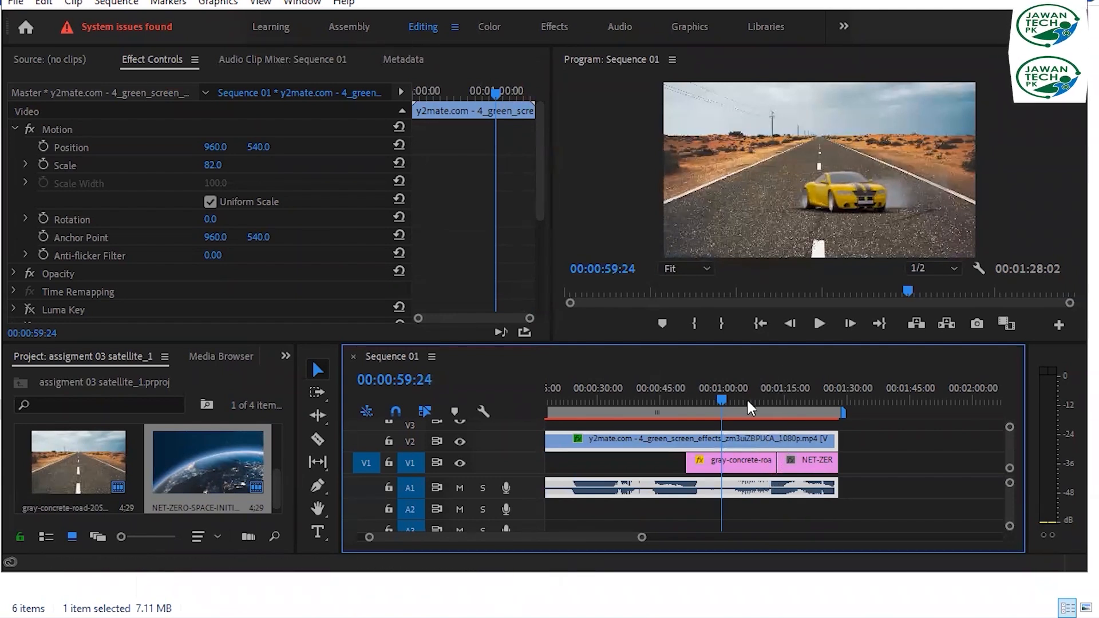
mouse_move(795, 388)
left_mouse_down()
mouse_move(780, 394)
mouse_move(829, 388)
mouse_move(805, 389)
left_mouse_up()
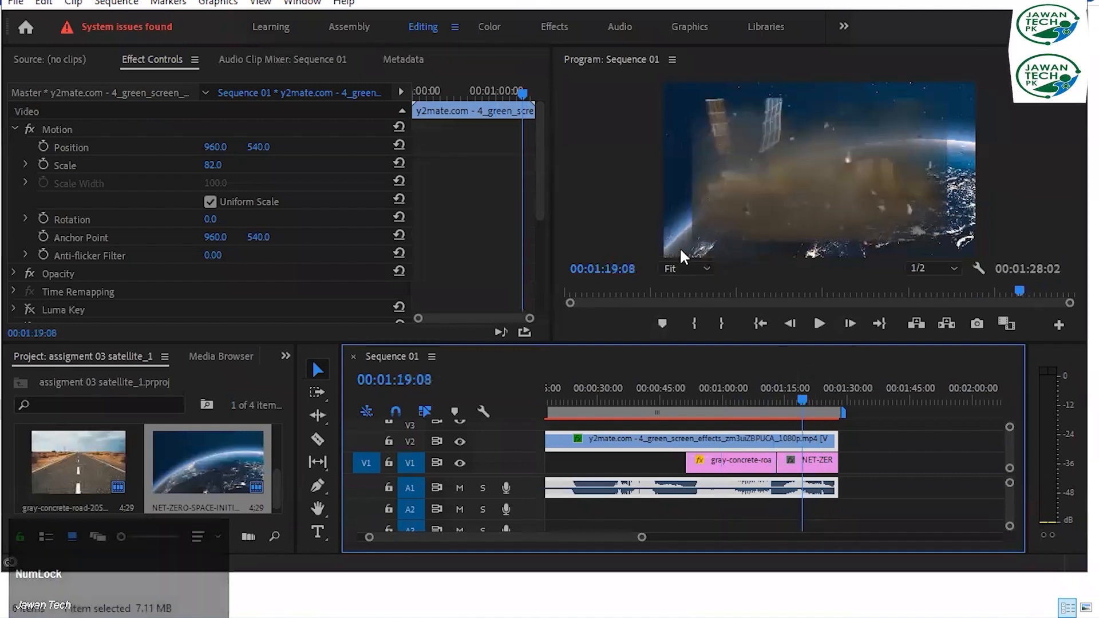
Set the Scale of the green-screen clip on V2 to 100
right_click(815, 437)
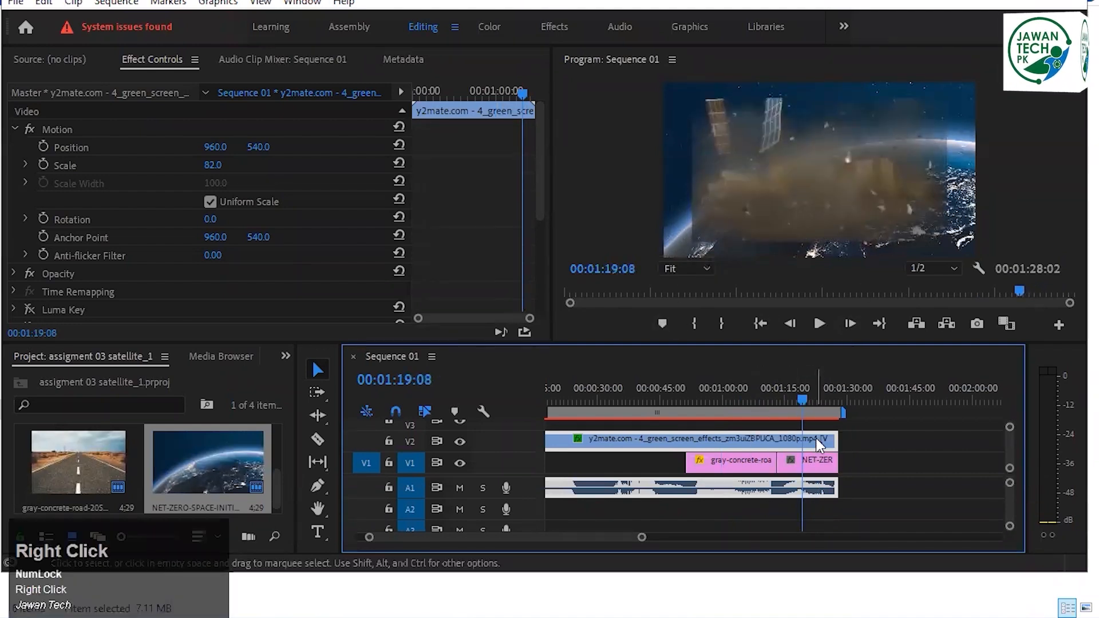
left_click(884, 537)
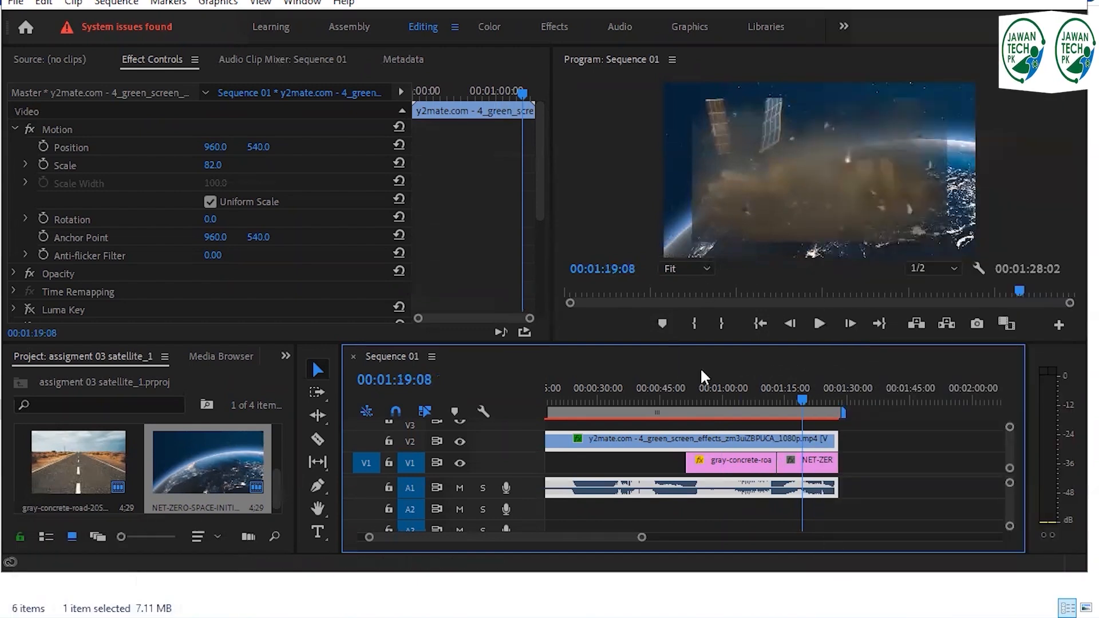
left_click(871, 445)
key("Num_Lock")
left_click(818, 438)
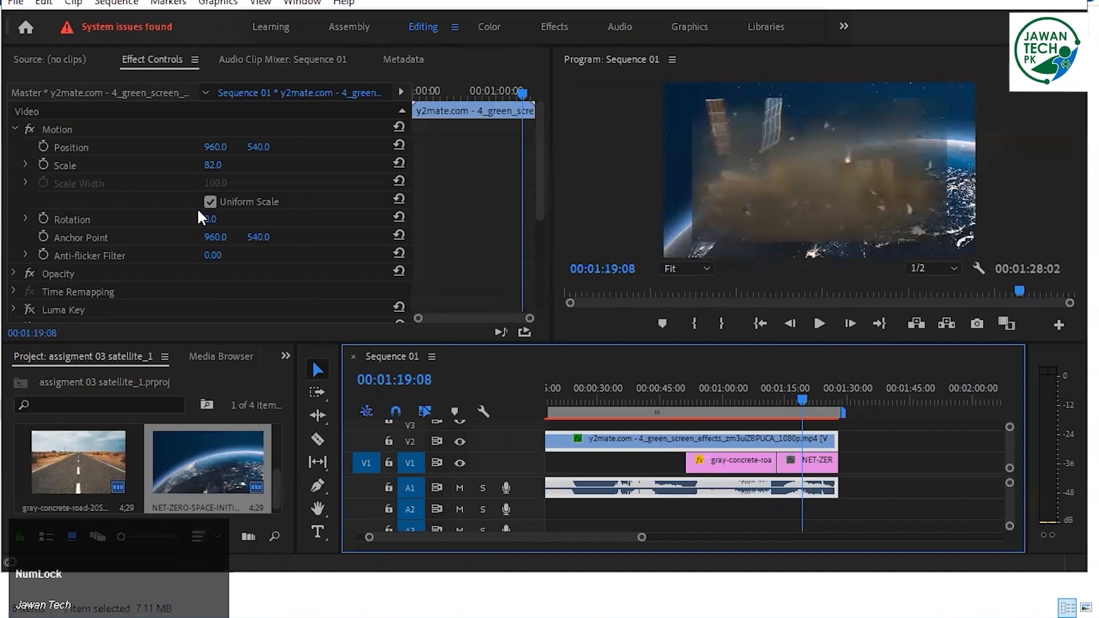
left_click(218, 164)
type("100")
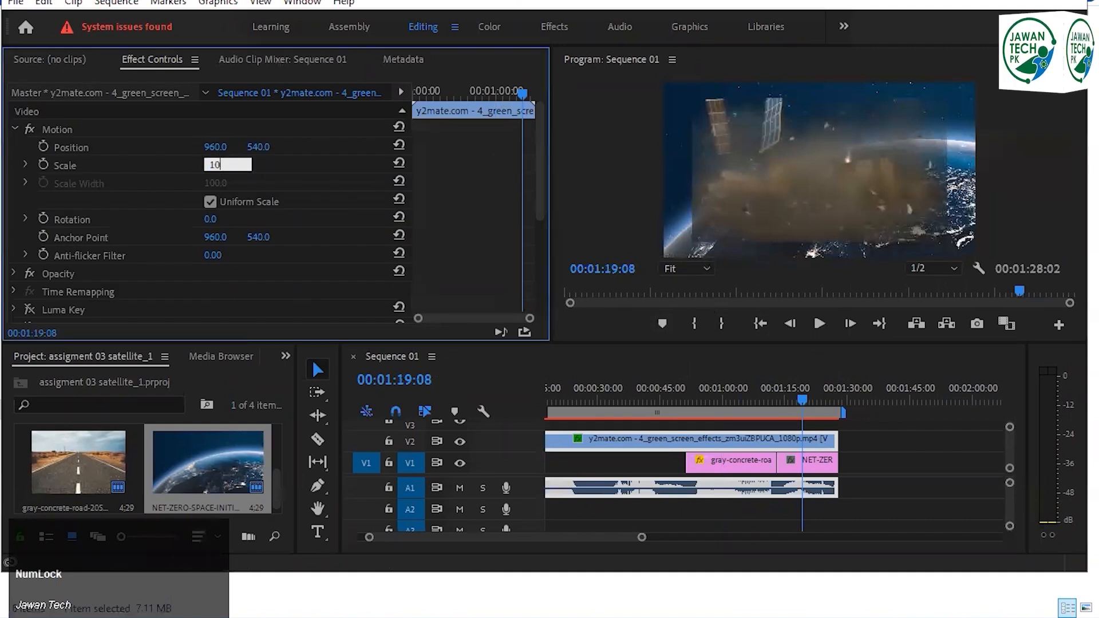
key("Return")
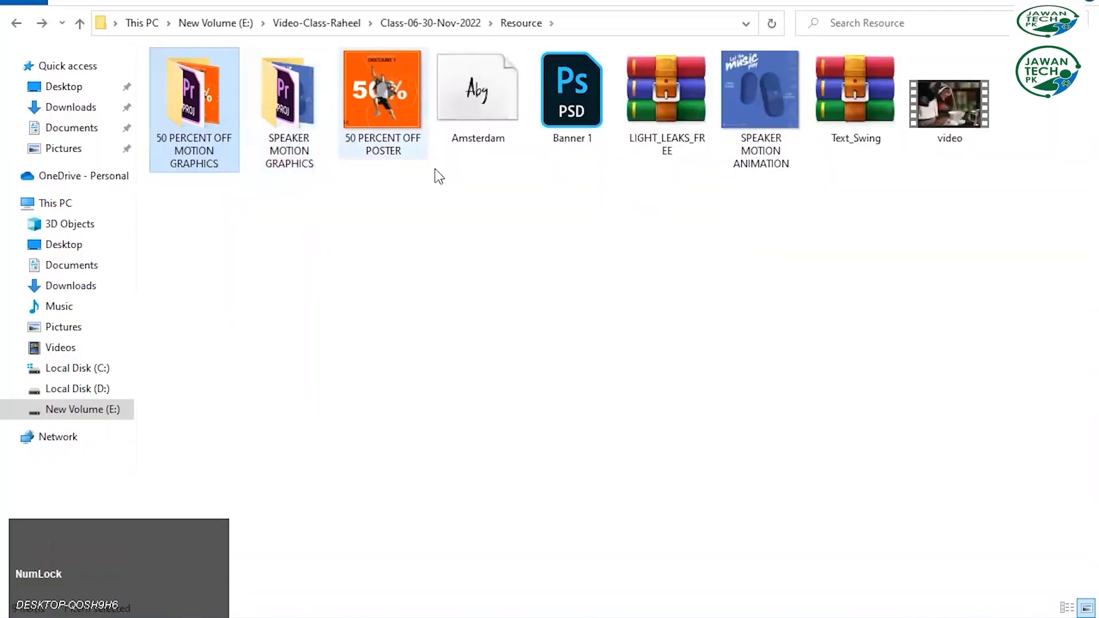
Open Banner 1 from the Resource folder in Photoshop and cancel the Missing Fonts dialog
left_click_drag(558, 143, 576, 85)
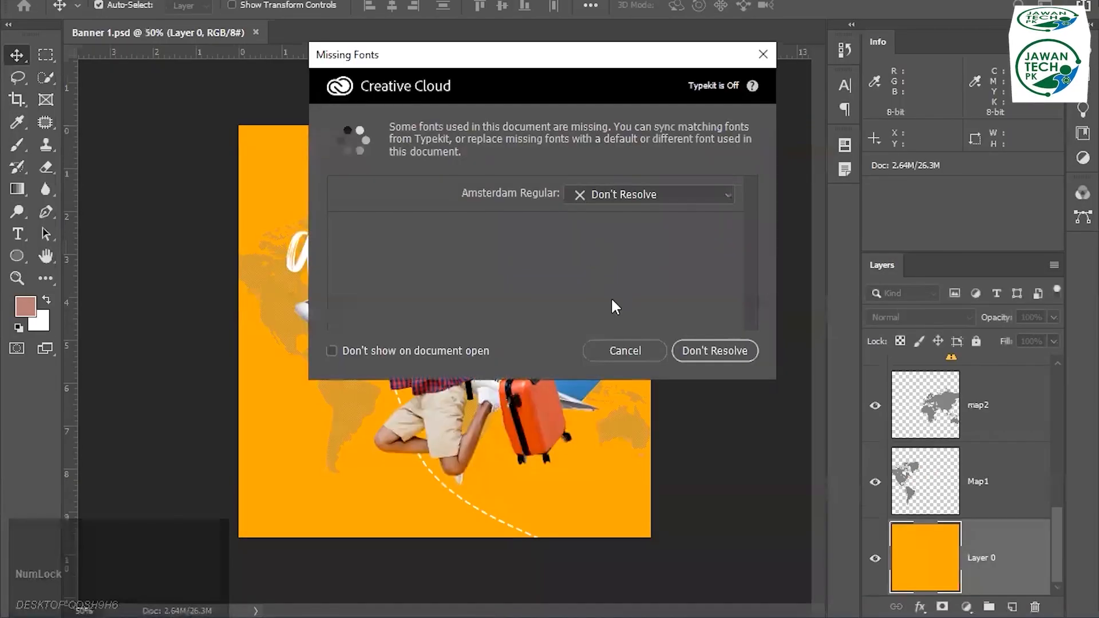
left_click(623, 351)
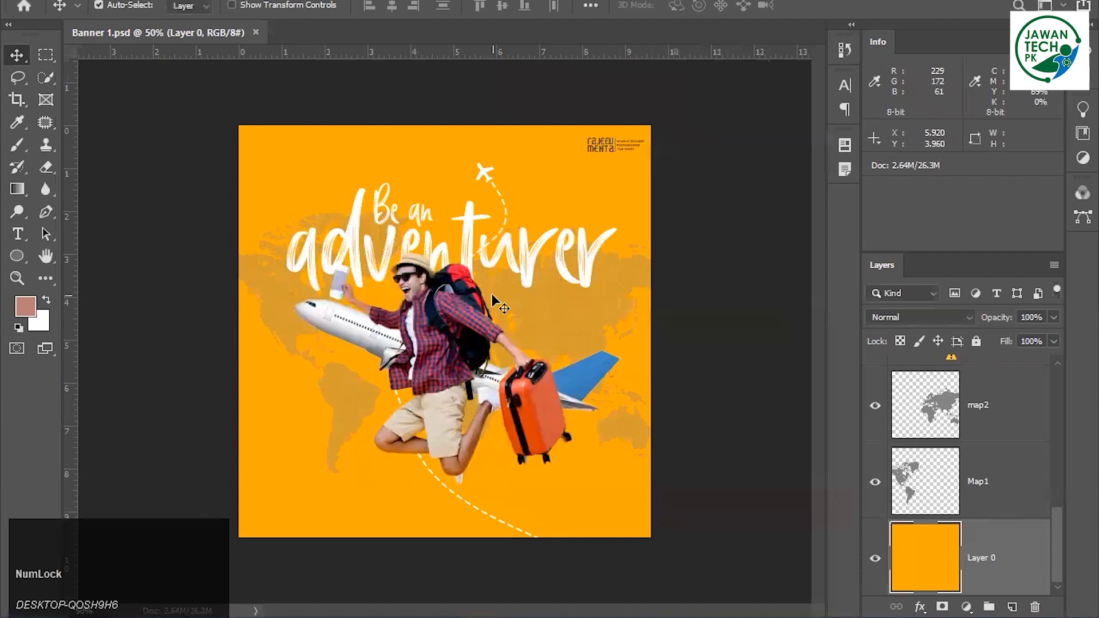
left_click(680, 375)
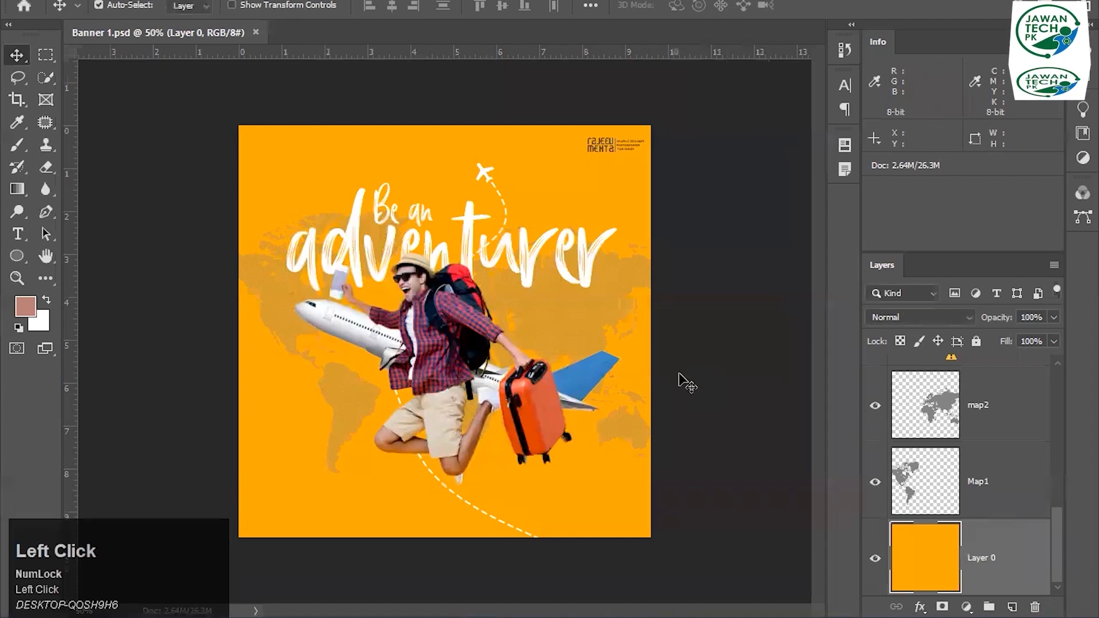
scroll(967, 449, "up", 3)
scroll(967, 449, "up", 2)
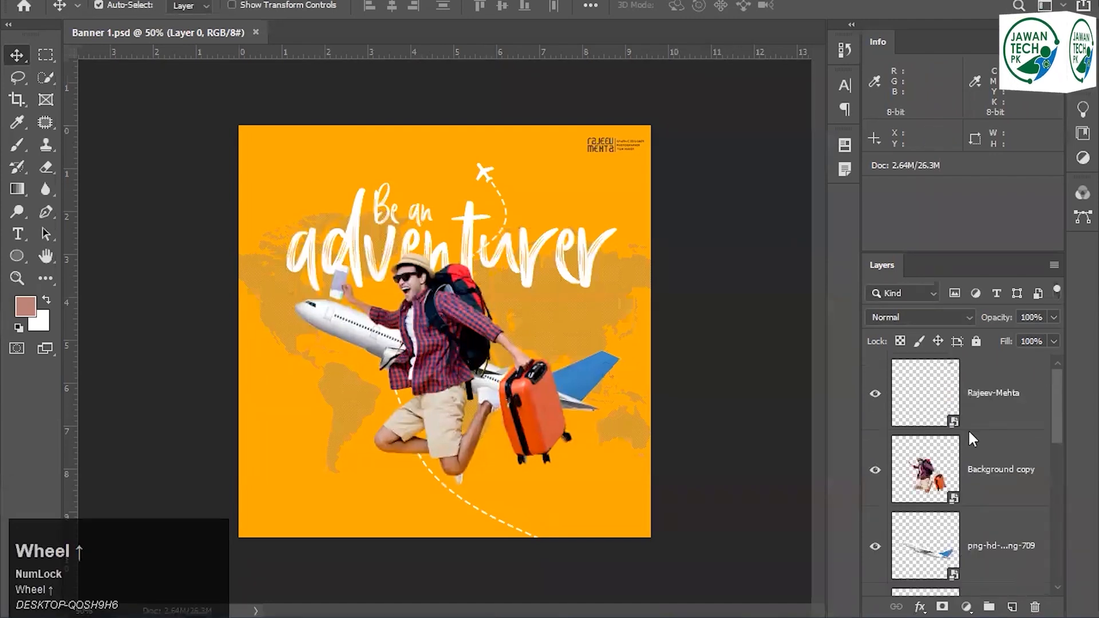
Toggle the visibility of the logo layer at the top of the Banner 1 layer stack and delete that layer
left_click(875, 401)
left_click(875, 398)
left_click(875, 399)
left_click(875, 393)
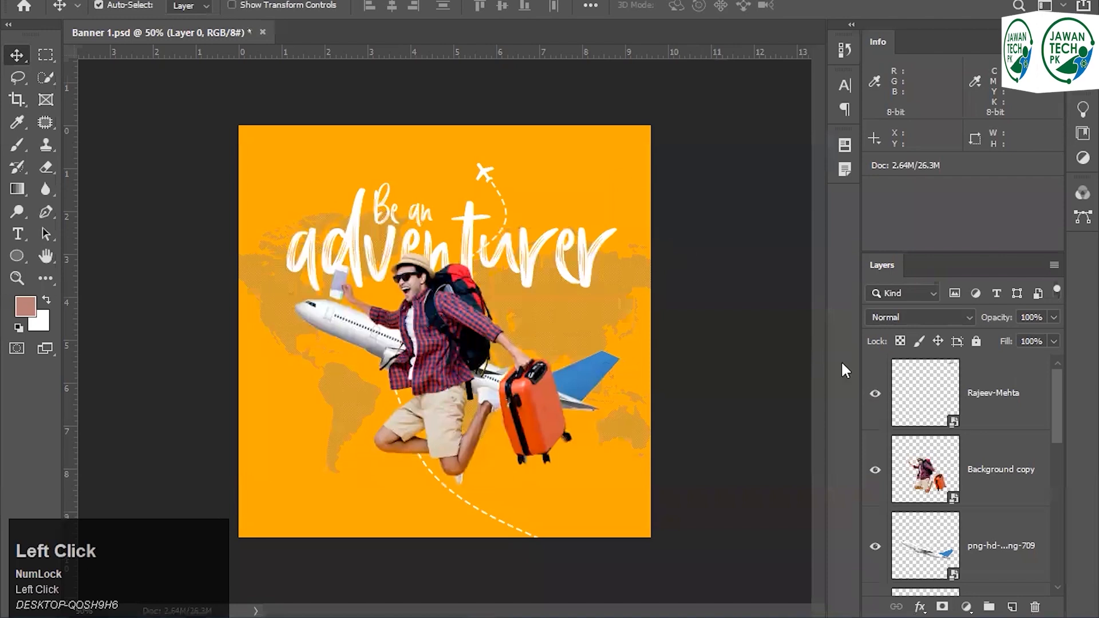
left_click(947, 399)
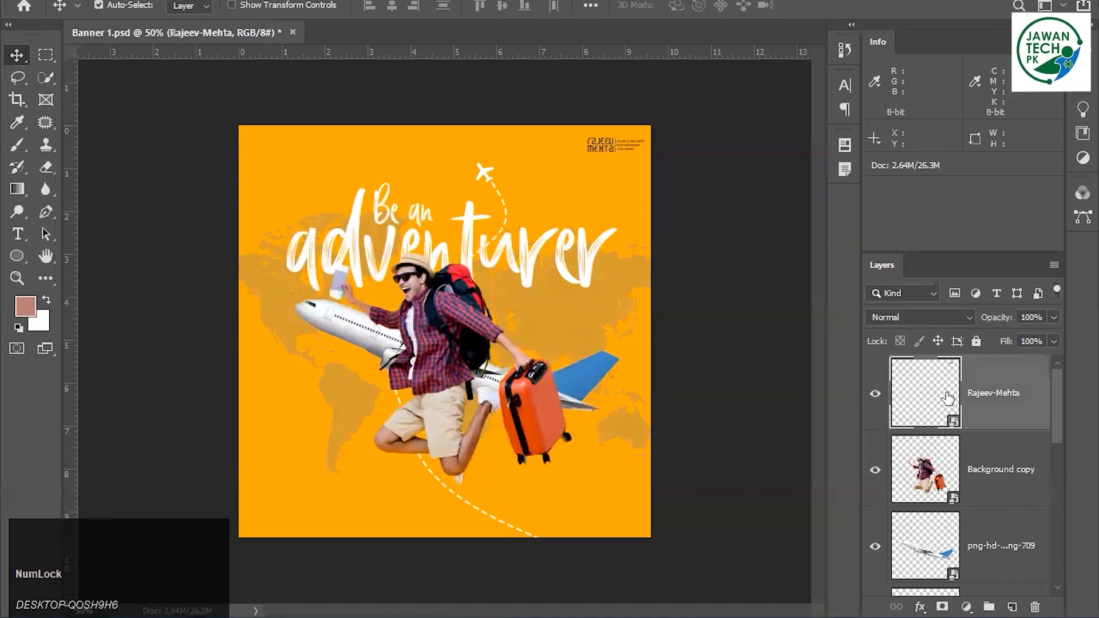
key("Delete")
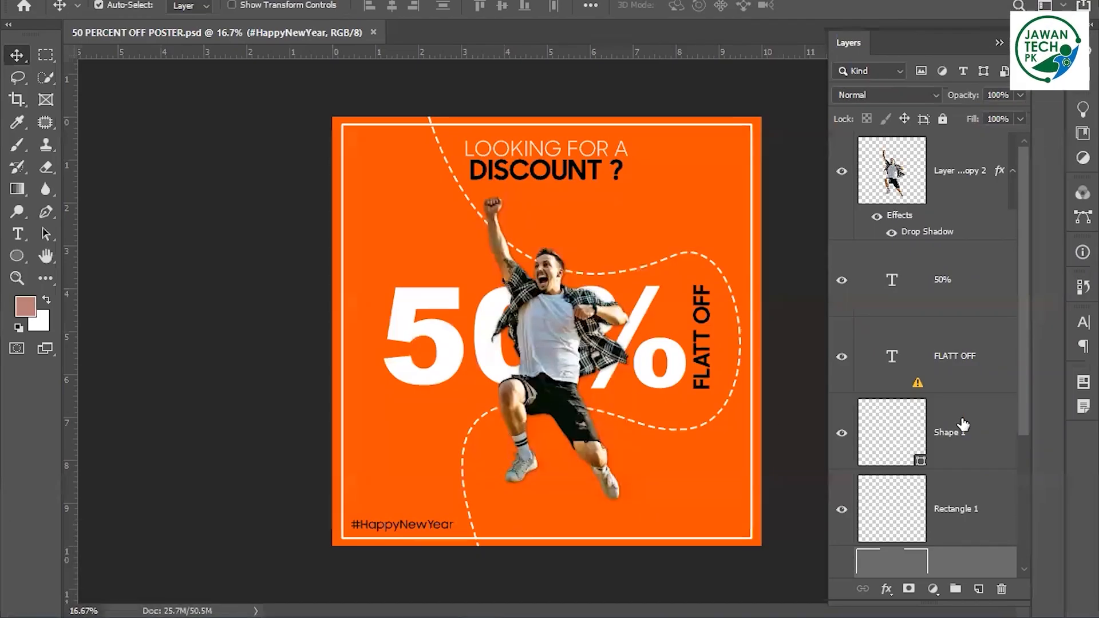
Look through the layers of 50 PERCENT OFF POSTER.psd and set the layer thumbnails to Medium
scroll(963, 424, "down", 3)
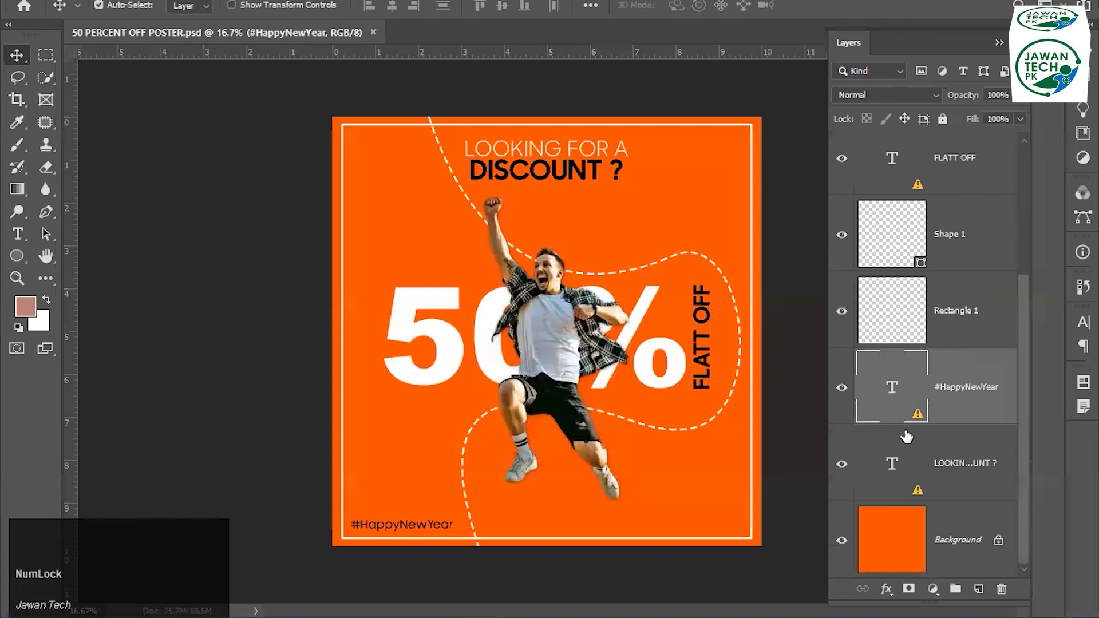
scroll(930, 375, "down", 1)
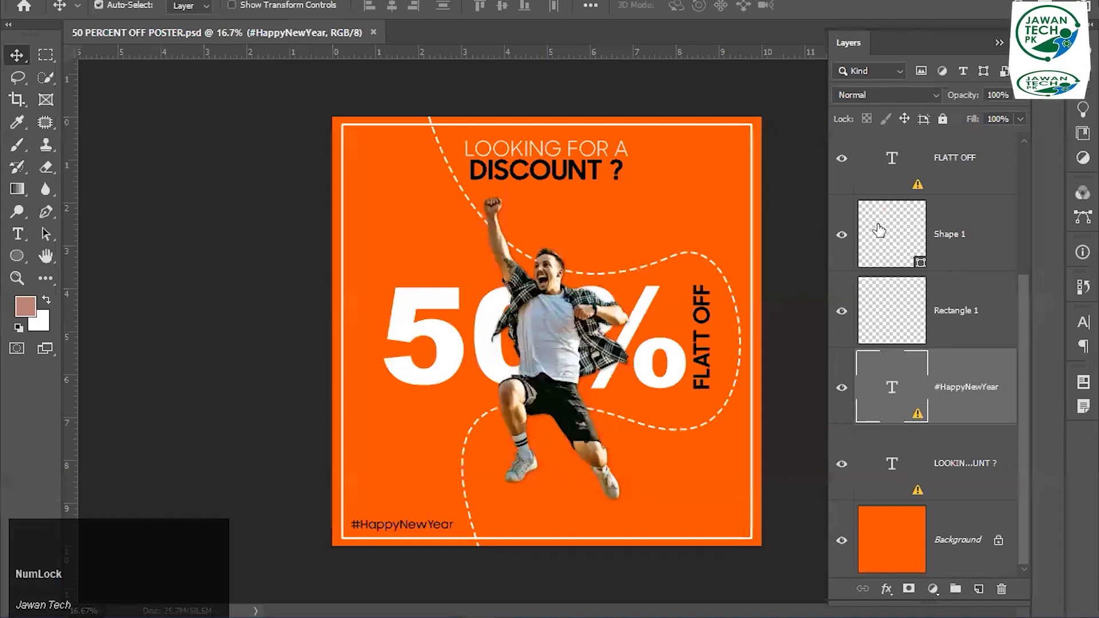
right_click(942, 463)
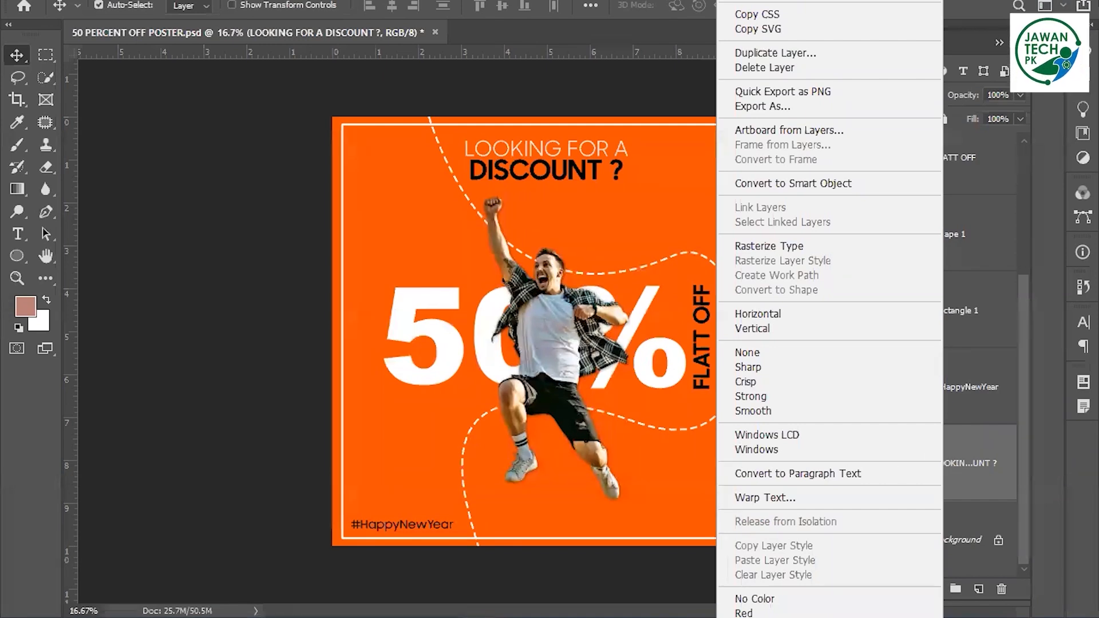
left_click(830, 616)
left_click(830, 1)
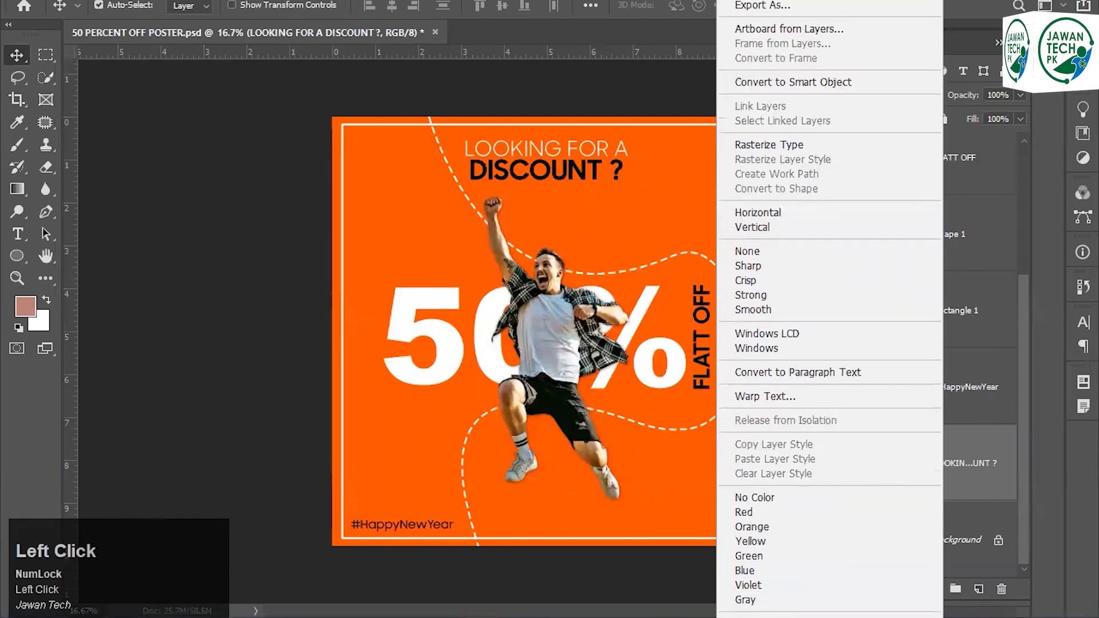
left_click(863, 462)
right_click(863, 462)
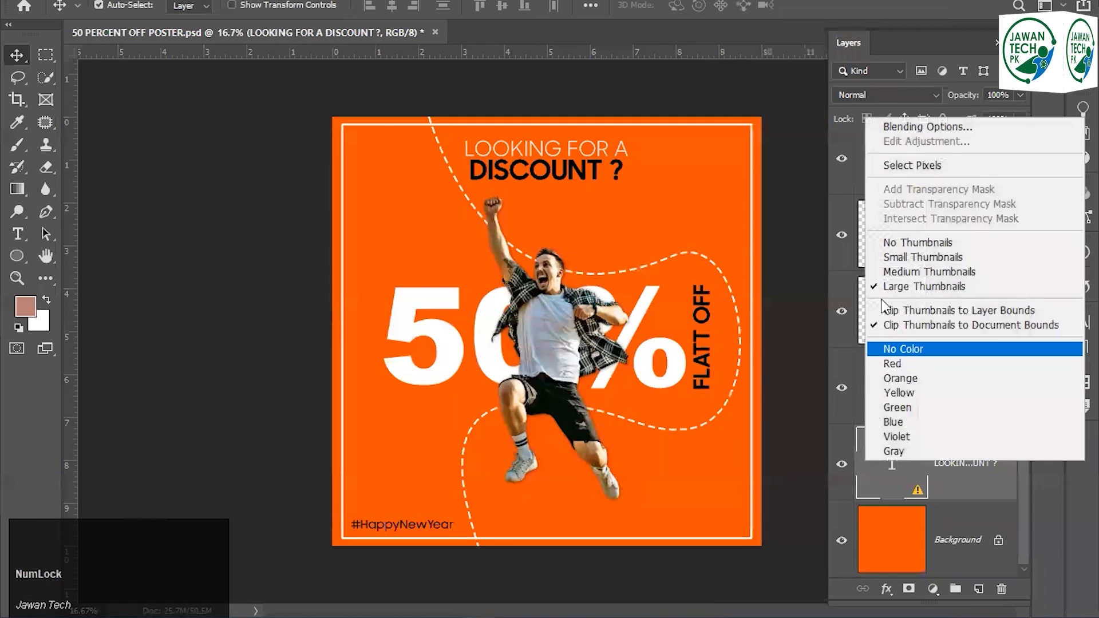
left_click(895, 273)
right_click(898, 462)
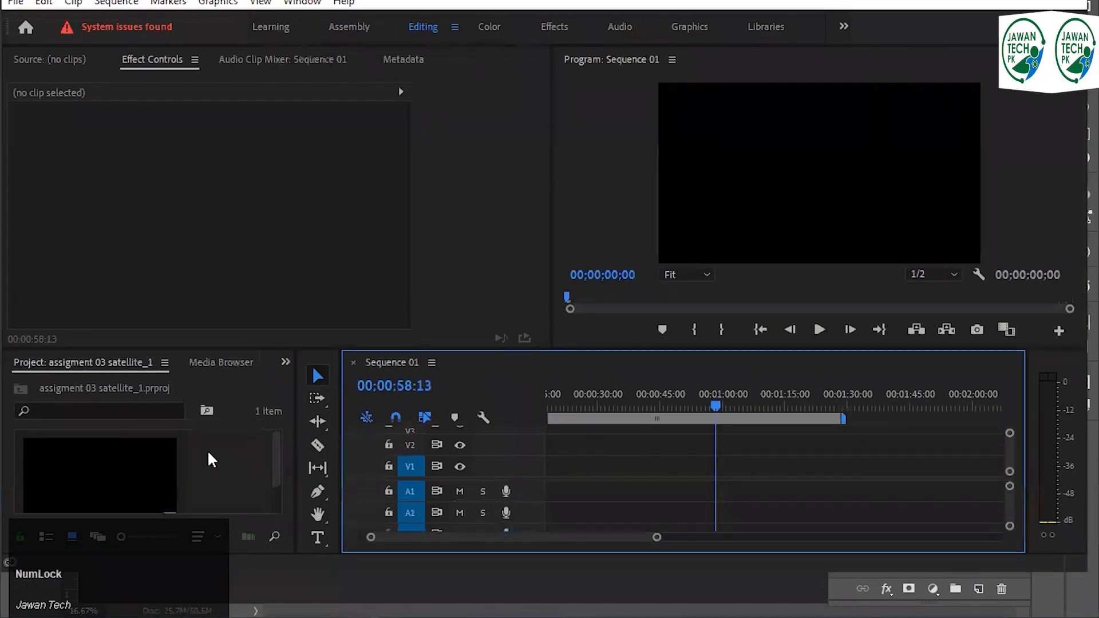
Switch to Premiere Pro and import the layered 50 PERCENT OFF POSTER file as Individual Layers
double_click(208, 449)
left_click(263, 209)
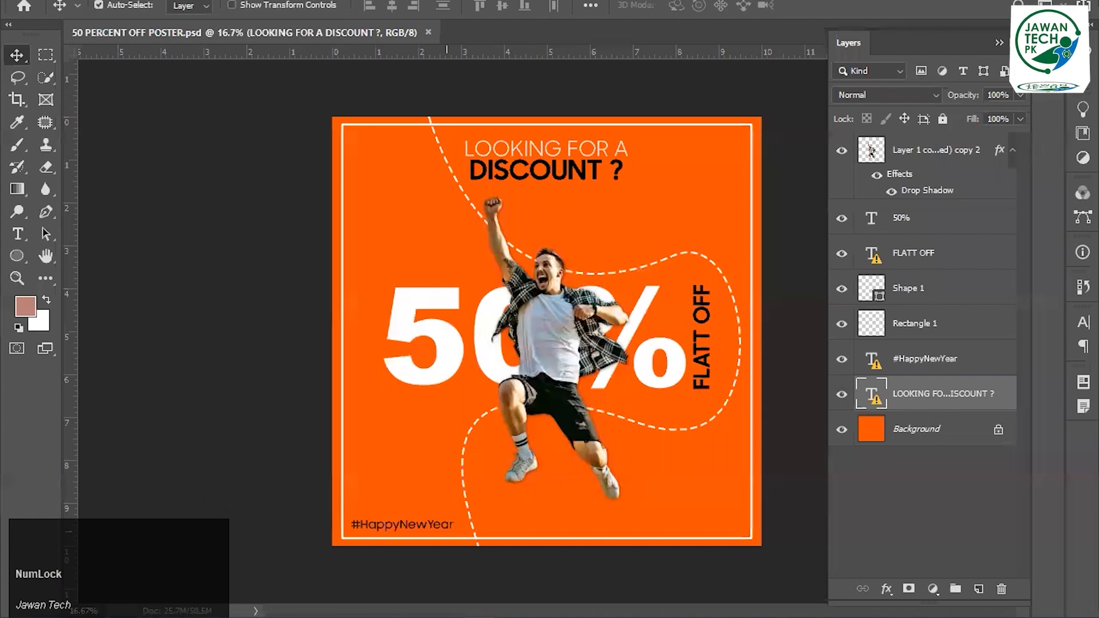
left_click(409, 415)
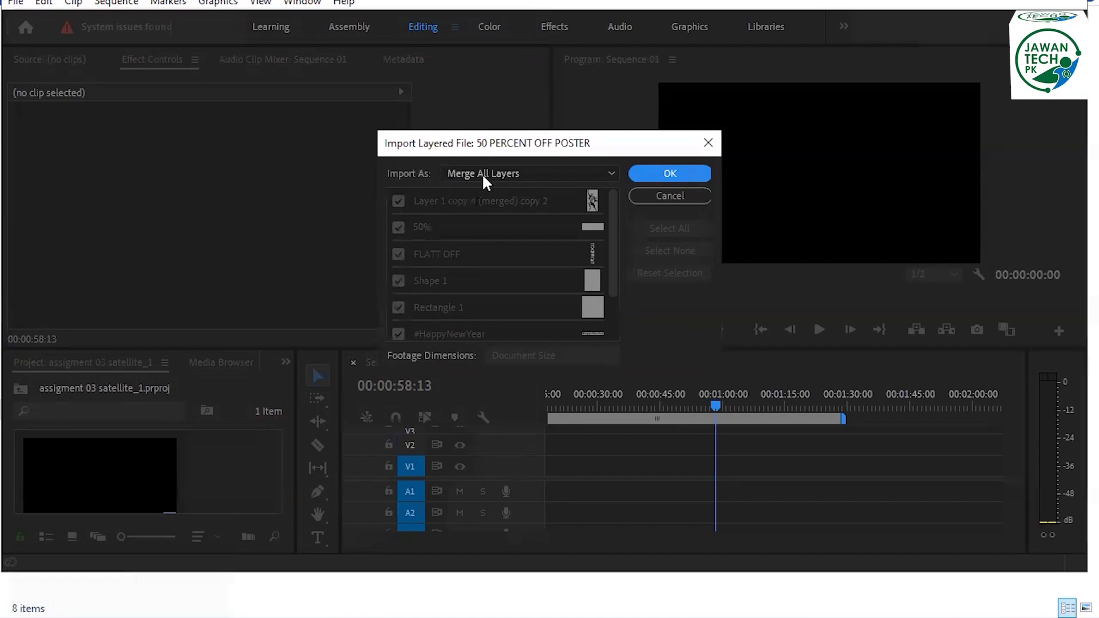
left_click(481, 173)
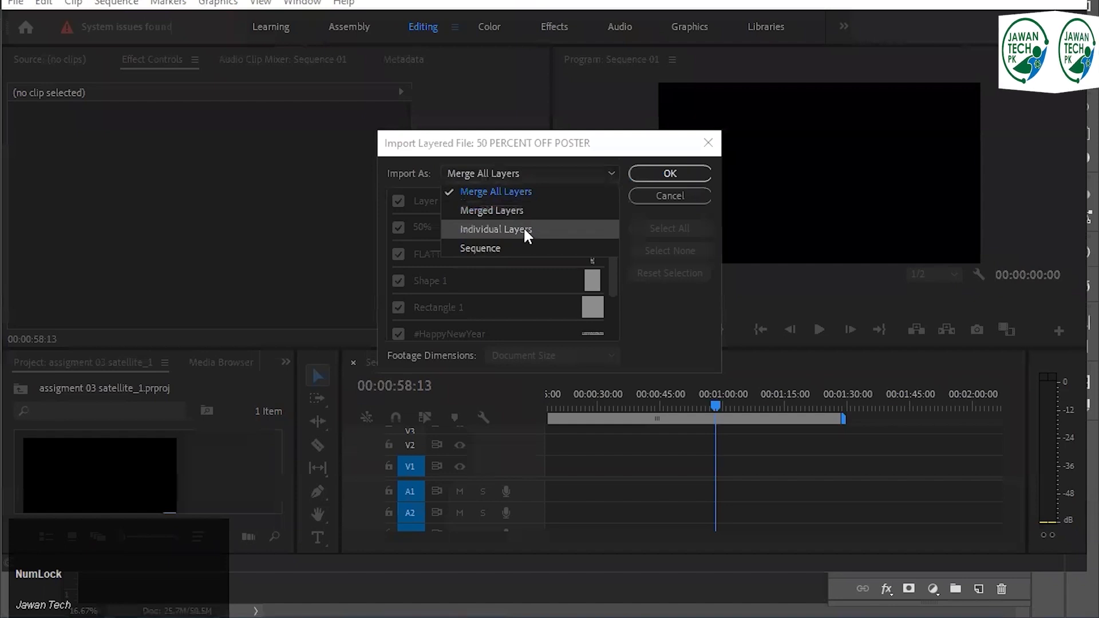
left_click(531, 228)
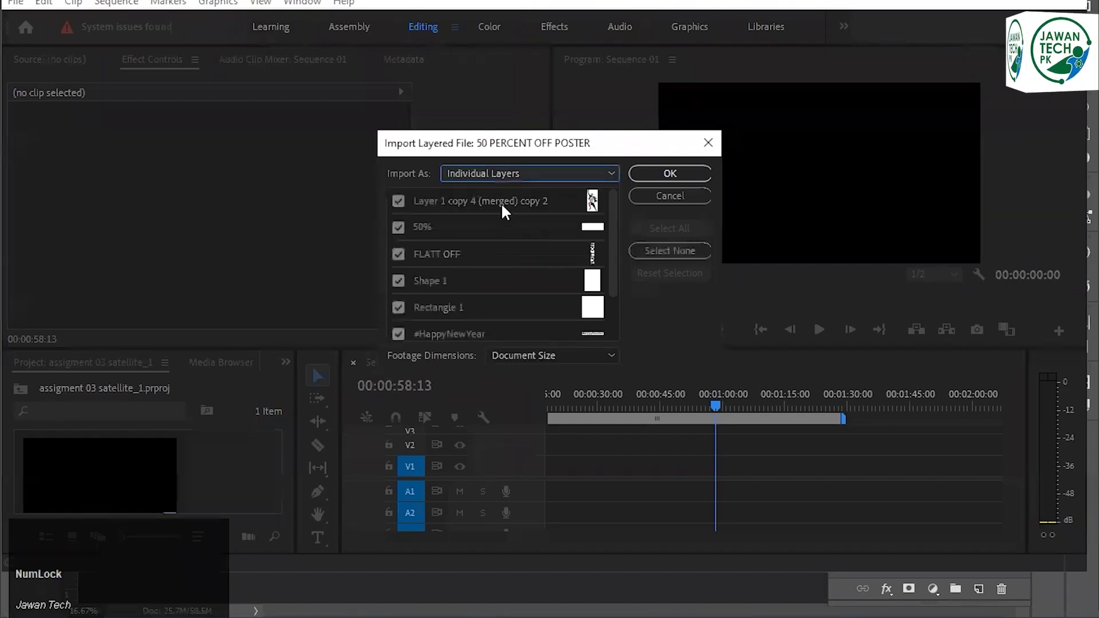
scroll(484, 293, "down", 3)
scroll(421, 327, "up", 3)
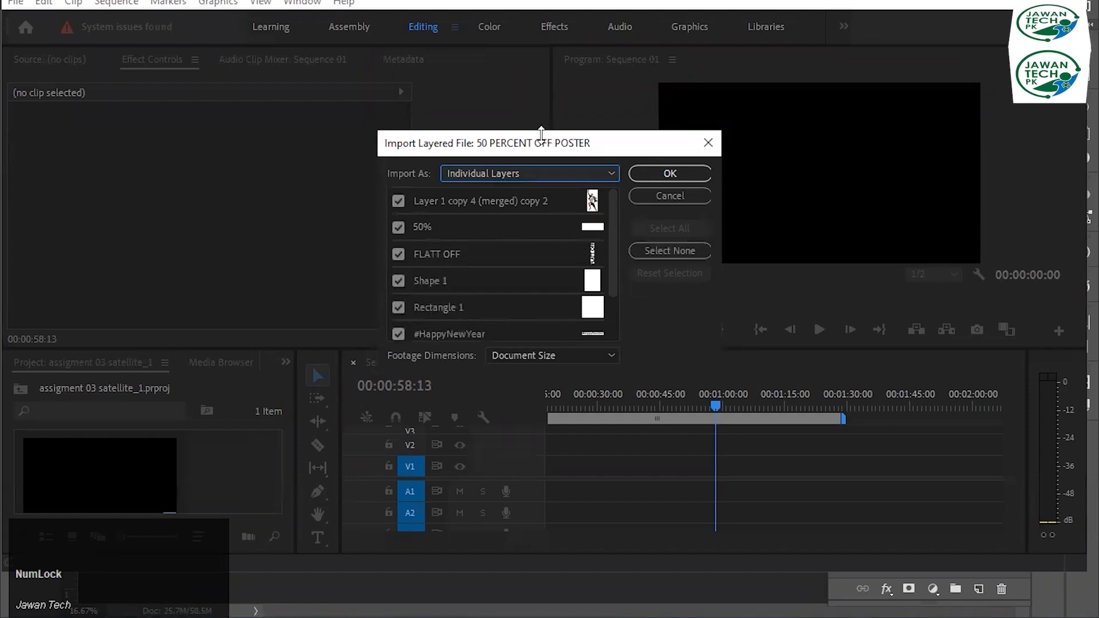
left_click(669, 173)
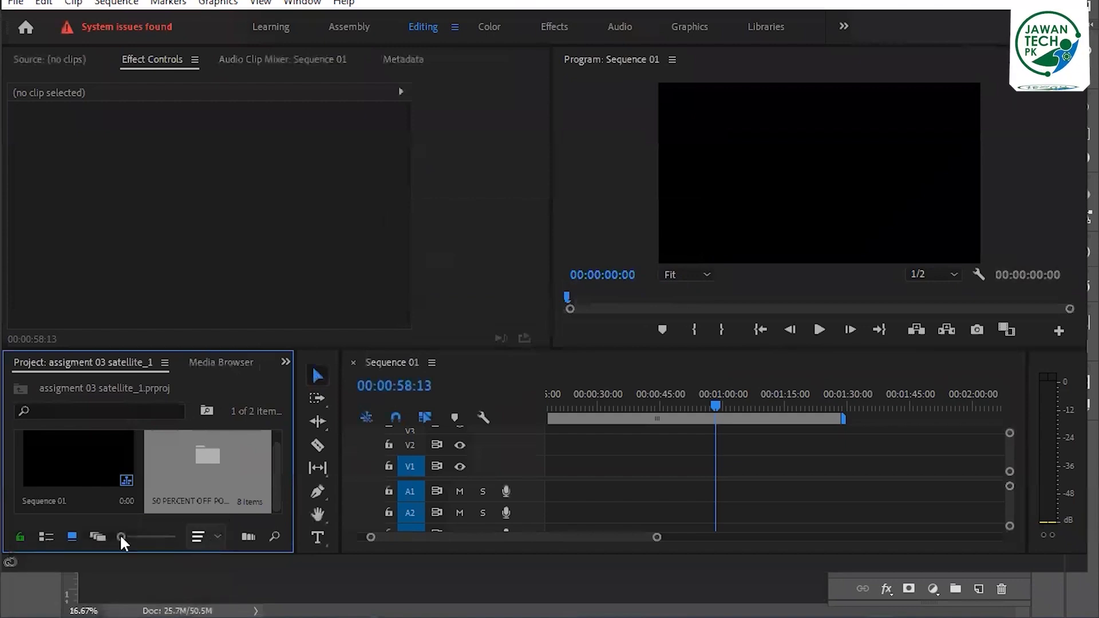
Show the project items as a list and expand the 50 PERCENT OFF POSTER bin to see its layers
left_click(211, 538)
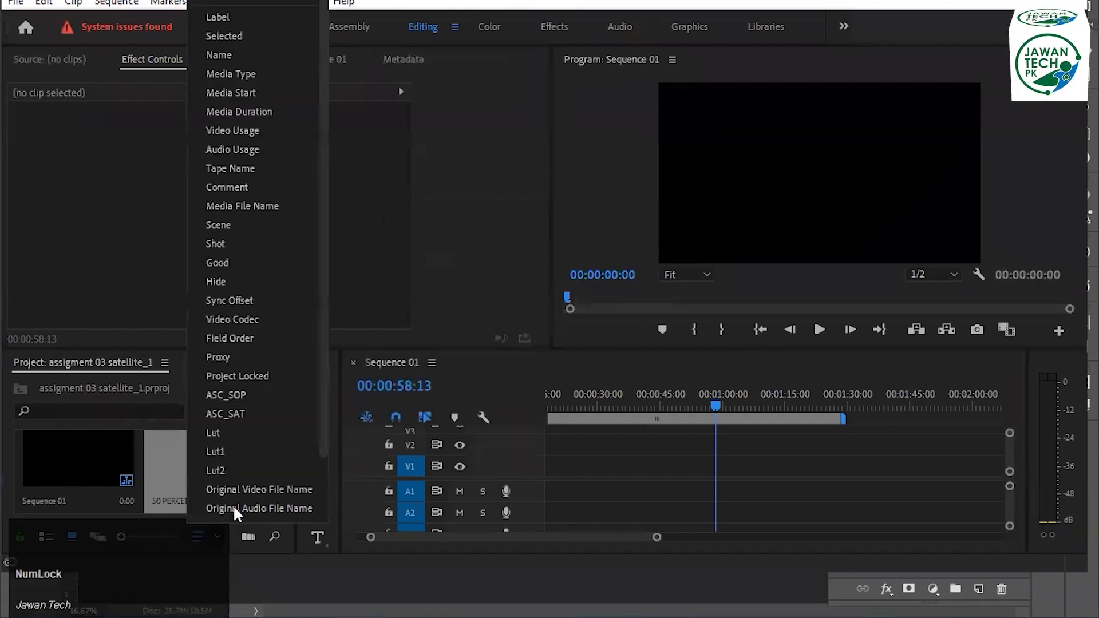
left_click(129, 175)
left_click(45, 535)
scroll(119, 482, "down", 1)
left_click(47, 457)
scroll(157, 462, "down", 2)
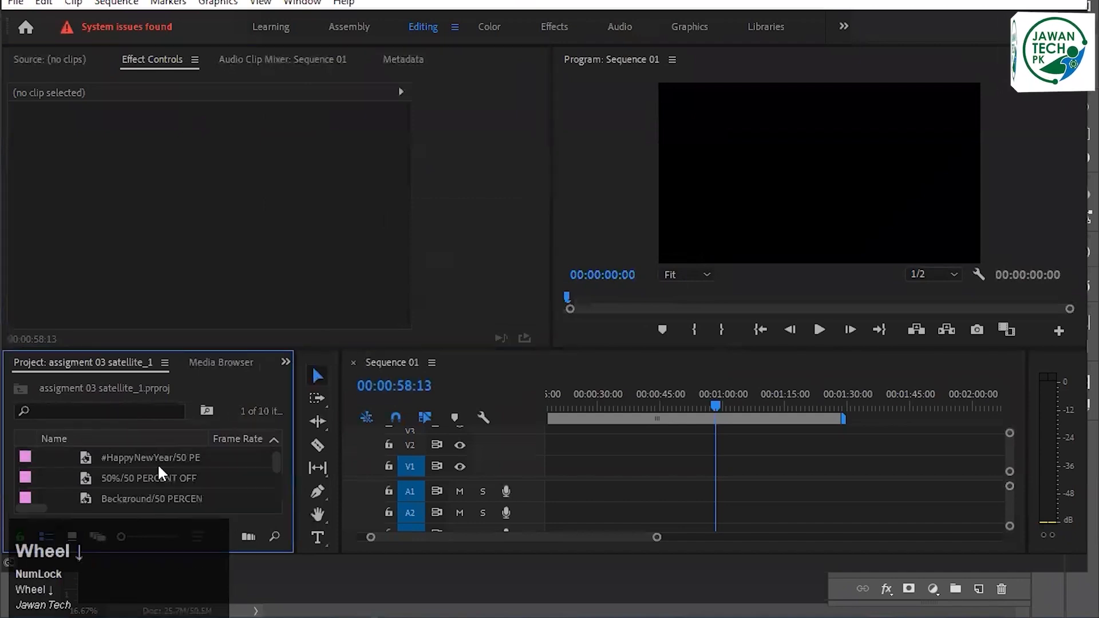
Open the 50 PERCENT OFF POSTER bin in its own view and return to the main project view
left_click(165, 465)
scroll(166, 466, "up", 1)
double_click(162, 451)
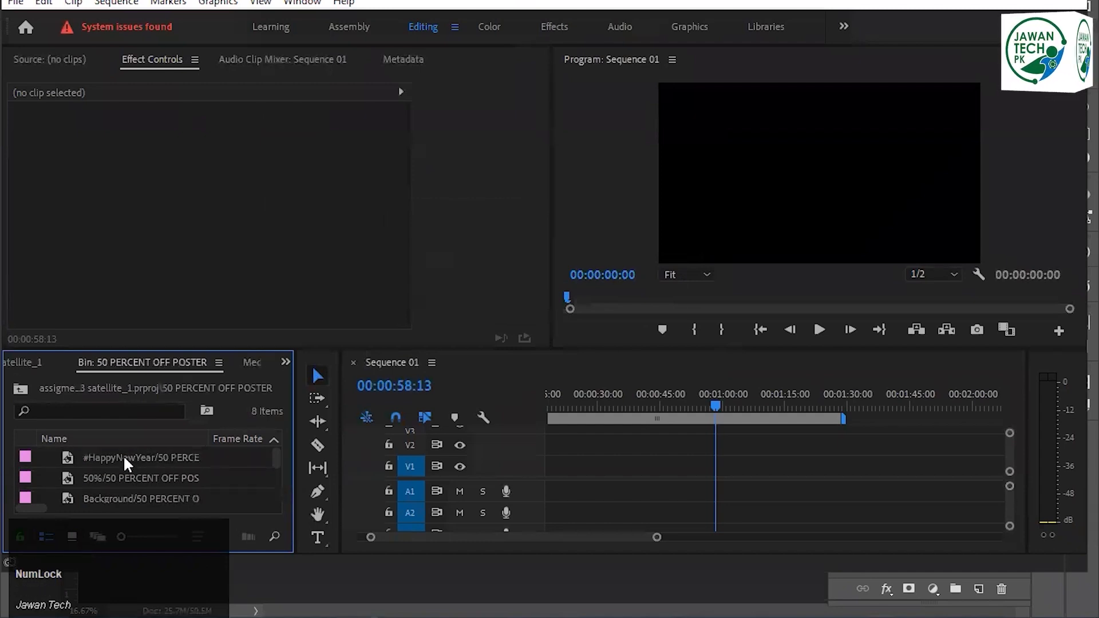
left_click(18, 361)
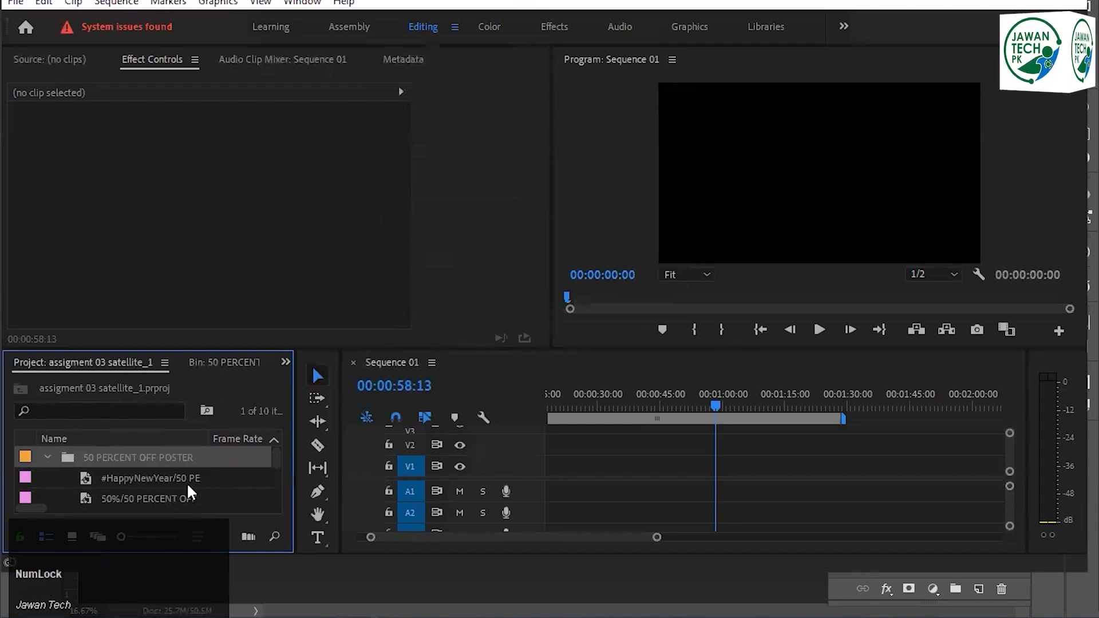
Place the poster's Background layer on V1 as a trial clip and delete it from the sequence
scroll(138, 473, "down", 1)
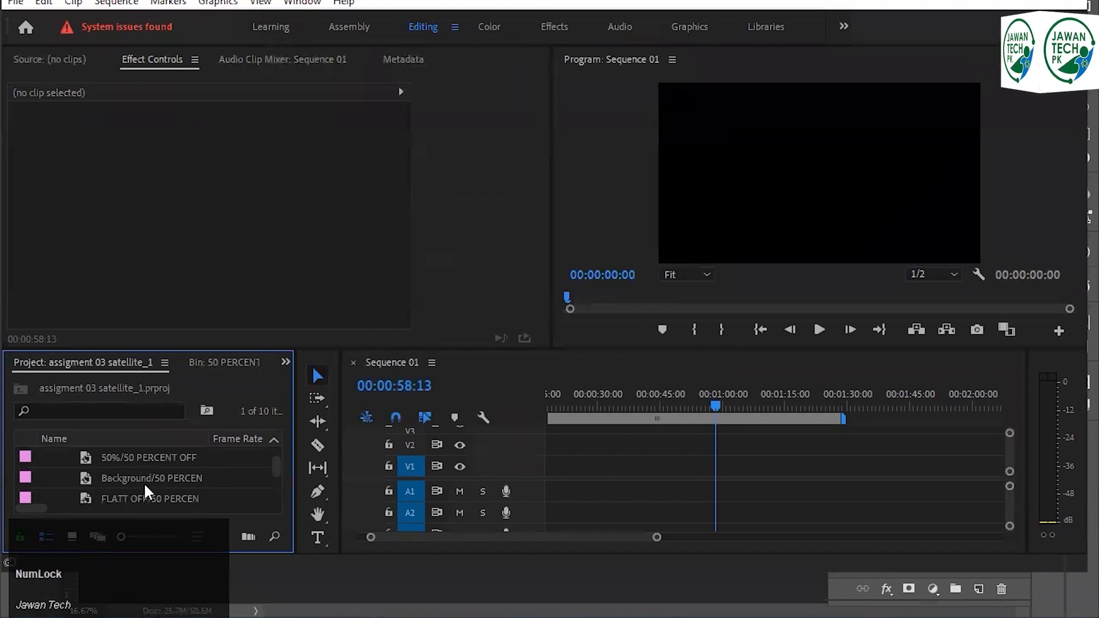
left_click_drag(129, 476, 433, 480)
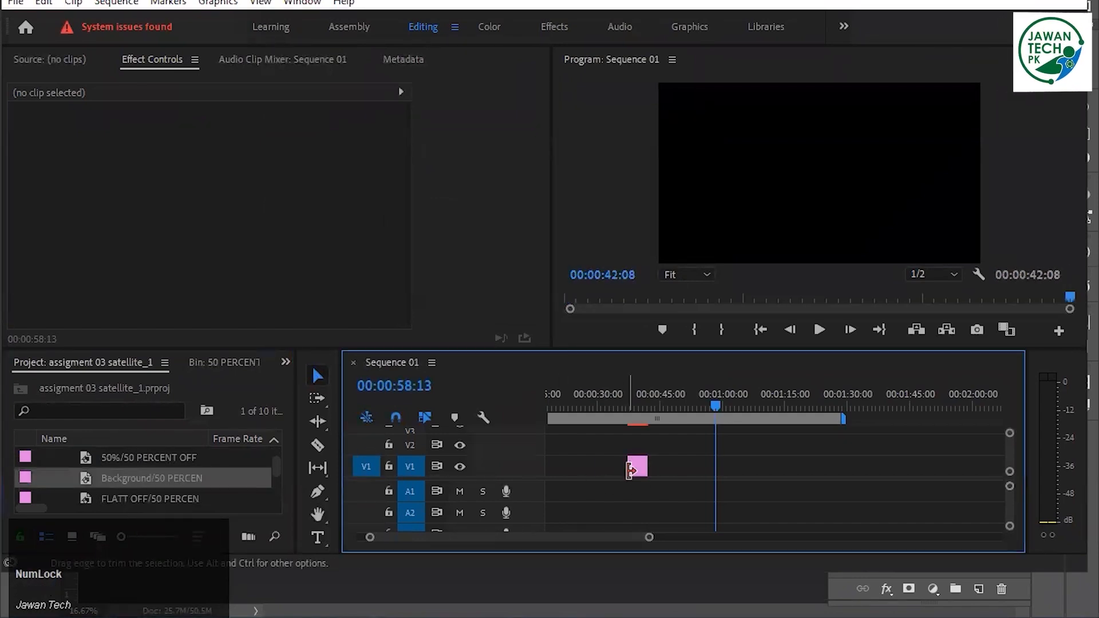
key("Delete")
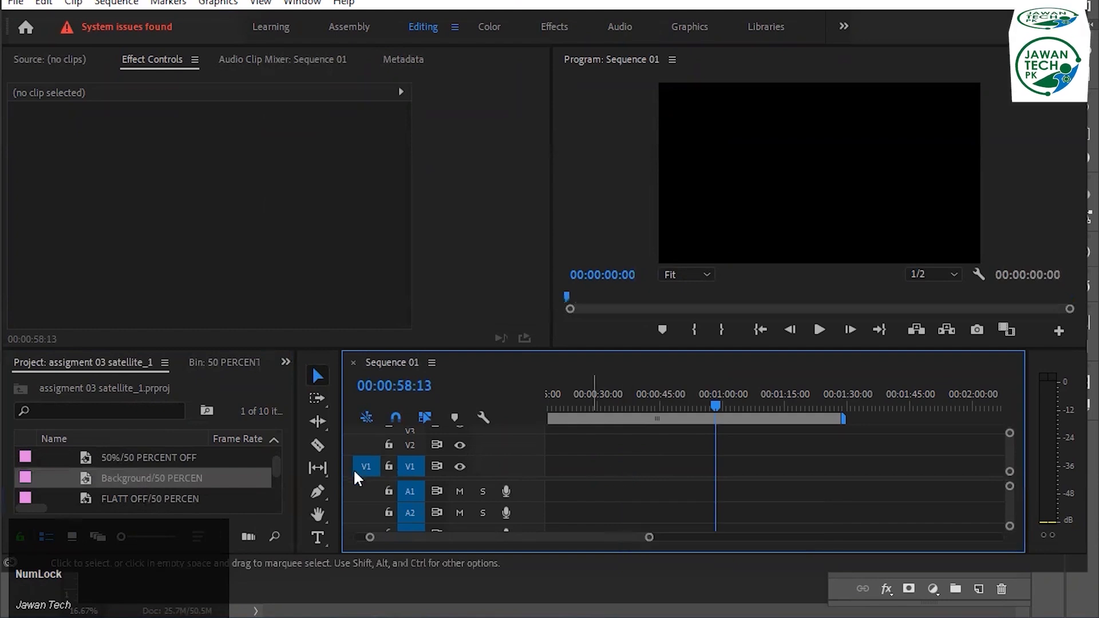
Delete the 50 PERCENT OFF POSTER bin with its imported layers from the project
scroll(142, 476, "up", 2)
left_click(142, 452)
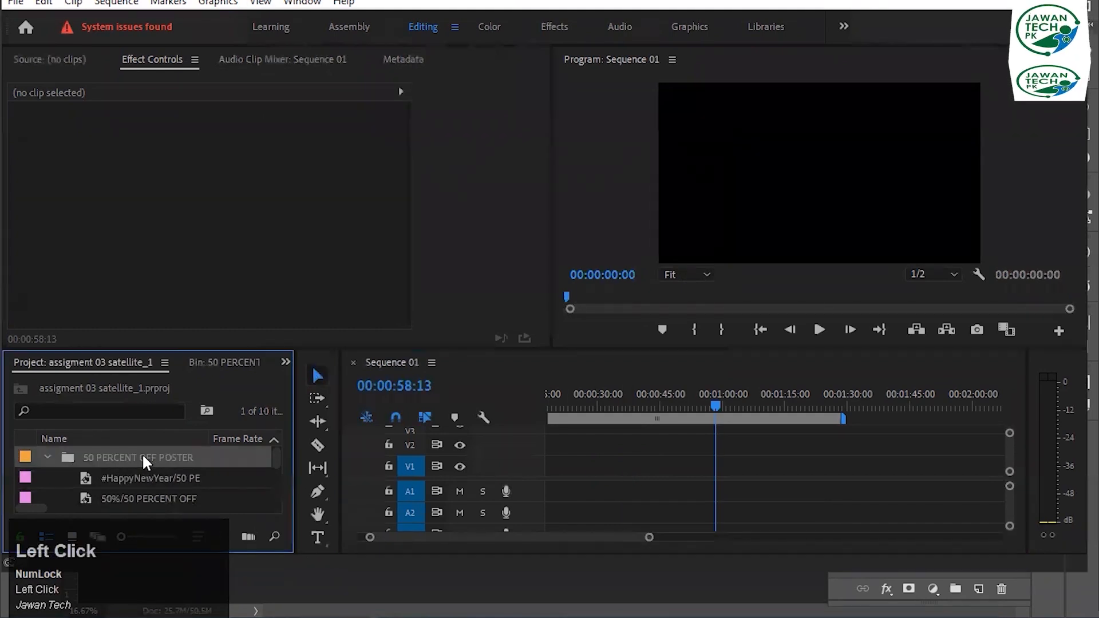
key("Delete")
Import the 50 PERCENT OFF POSTER Photoshop file as a Sequence with all its layers at Document Size
left_click(145, 469)
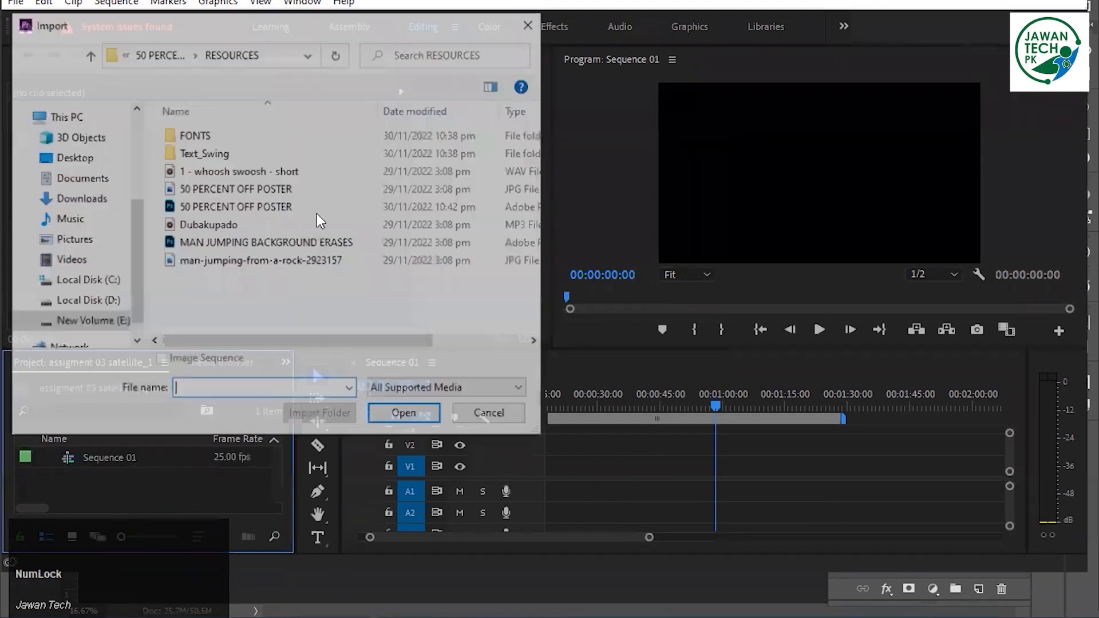
double_click(319, 208)
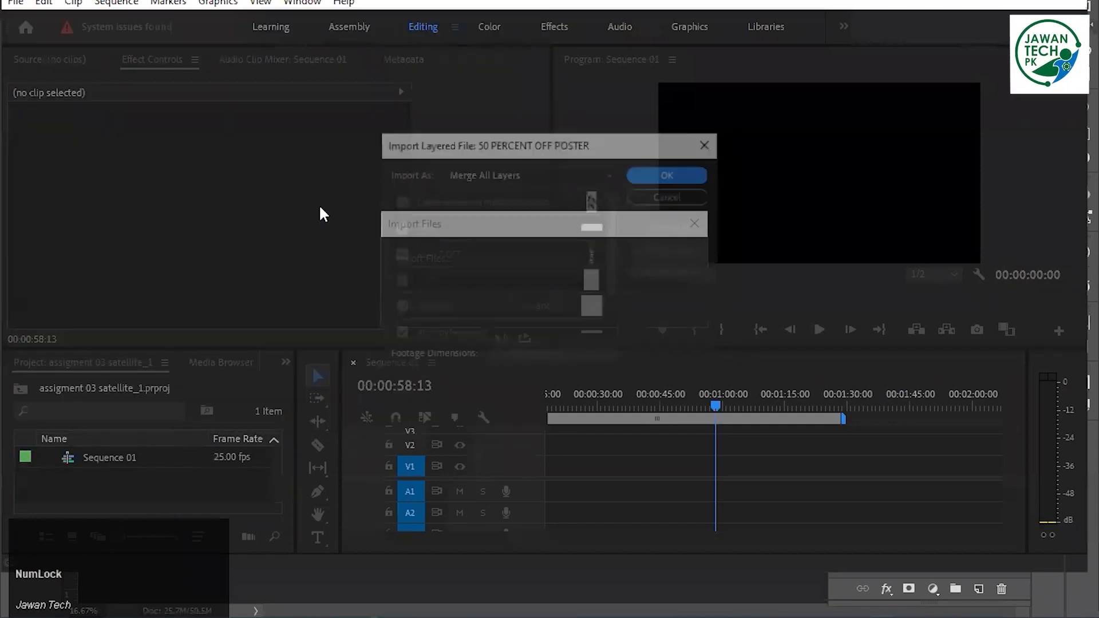
left_click(571, 172)
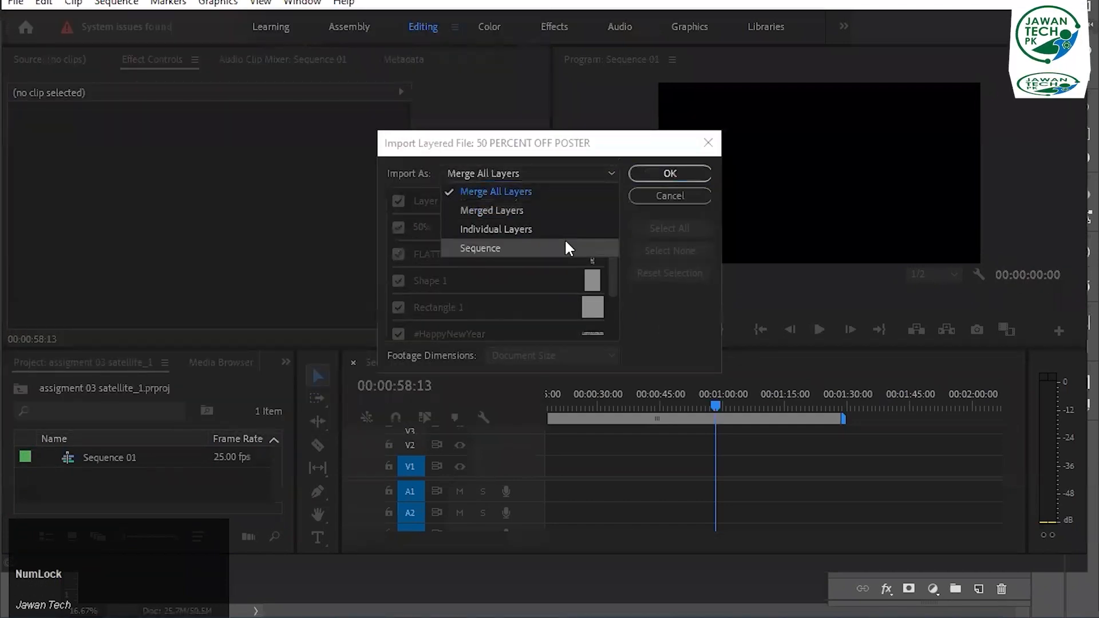
left_click(524, 245)
scroll(506, 267, "down", 2)
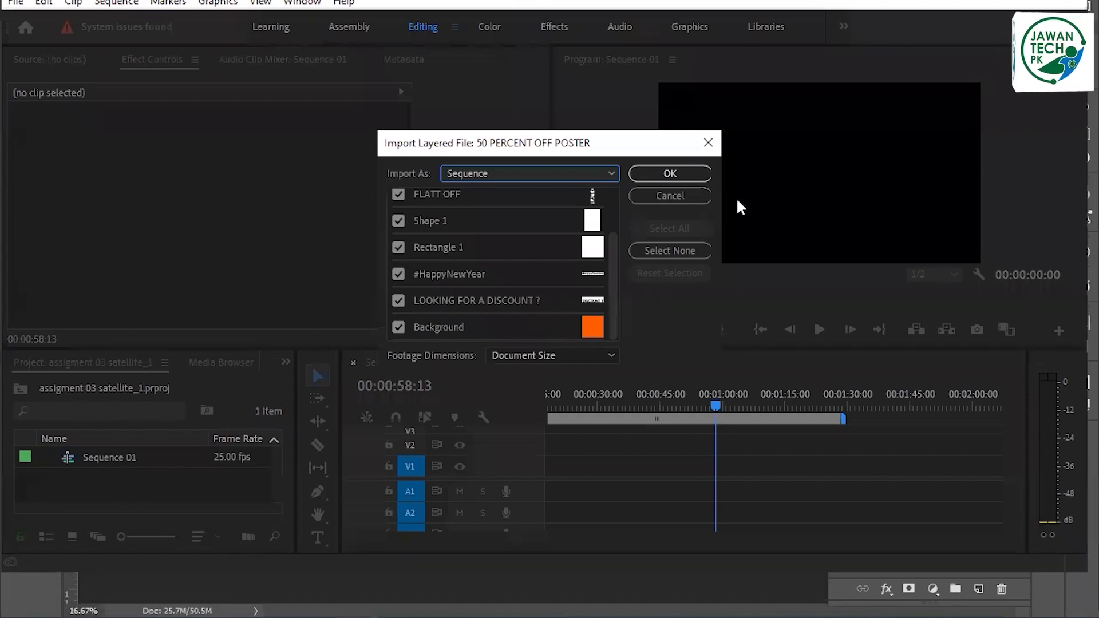
left_click(664, 175)
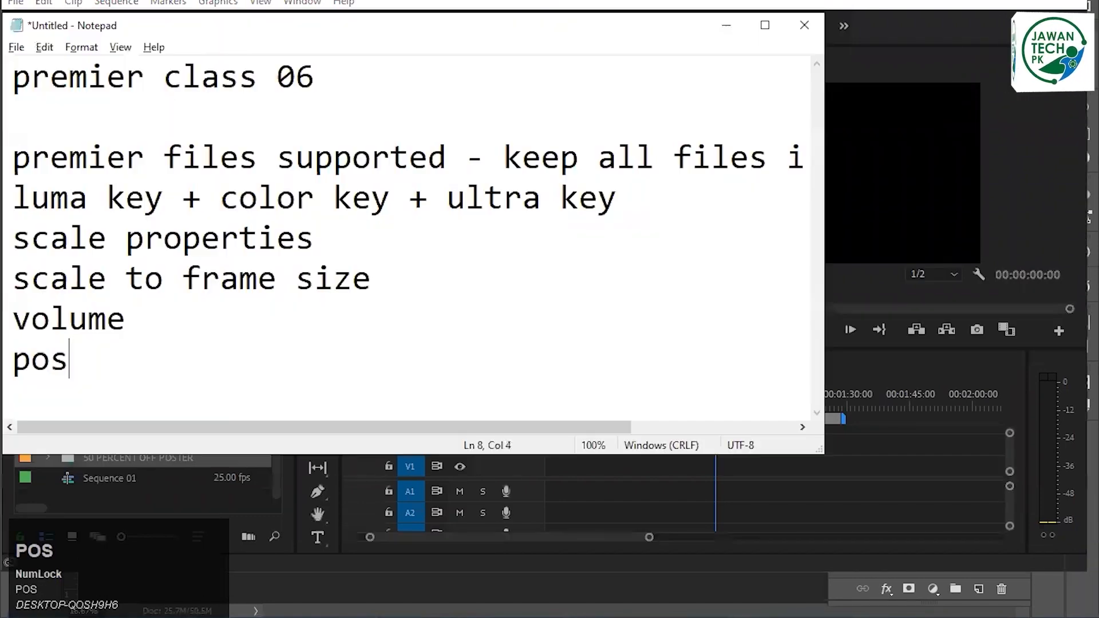
Add the line "post animation" below "volume" in the Notepad class notes
type("t animtaion")
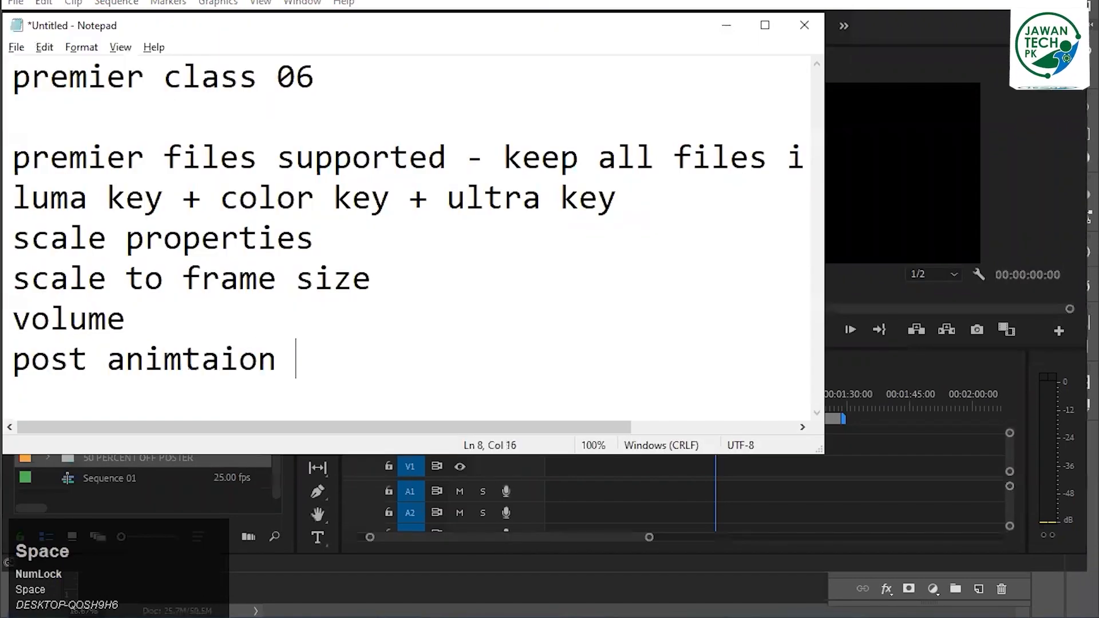
key("BackSpace")
key("BackSpace")
key("BackSpace")
key("BackSpace")
key("BackSpace")
key("BackSpace")
type("ation")
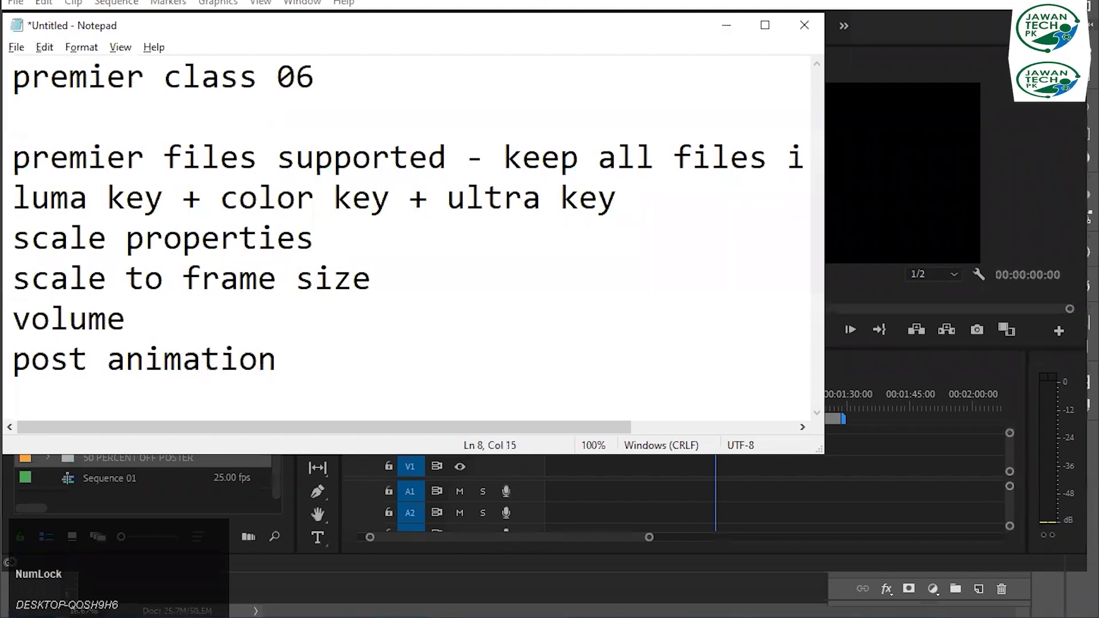
Append "(via photoshop)" to the post animation line of the notes
type(" (ph)")
key("Left")
type("phoot")
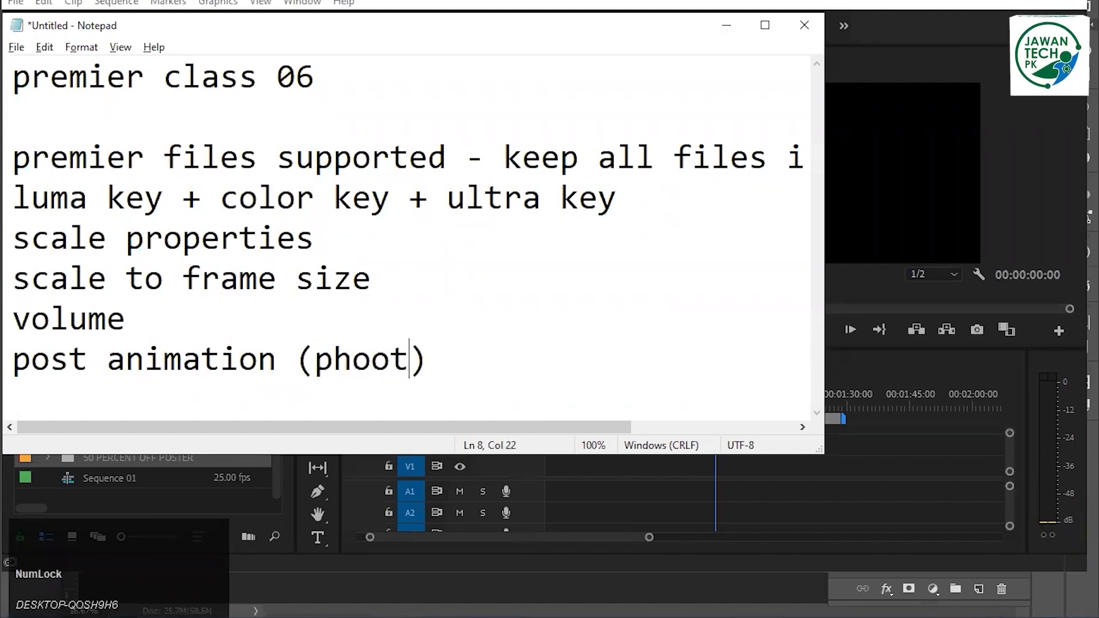
key("BackSpace")
key("BackSpace")
type("toshop")
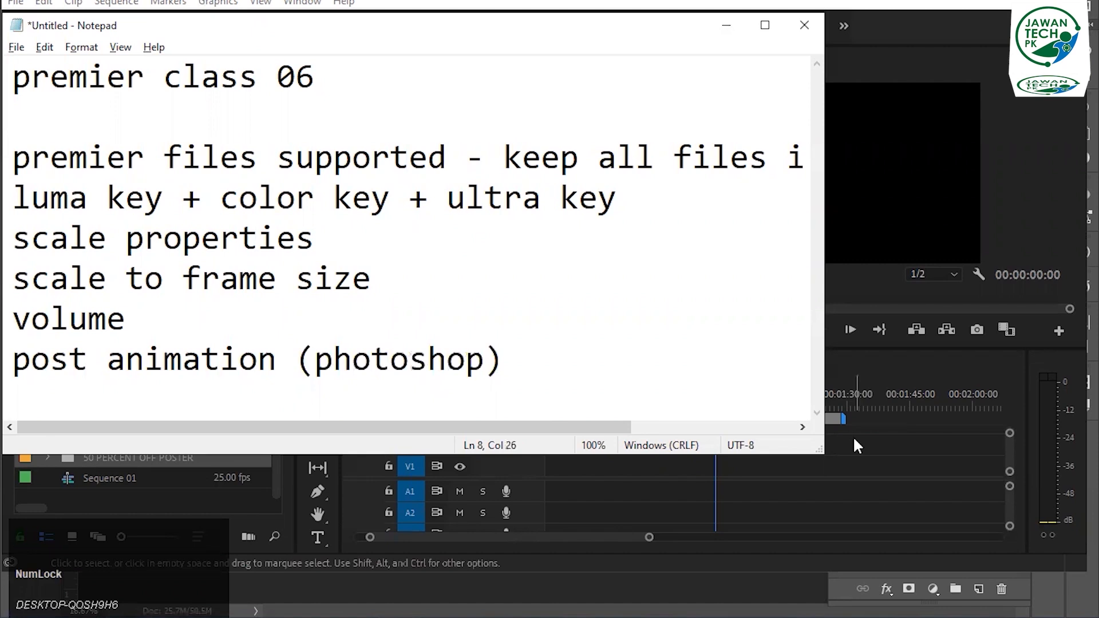
key("Left")
key("ctrl+Left")
type("via")
key("End")
Start saving the notes and choose the Class-06-30-Nov-2022 folder as the destination
key("ctrl+s")
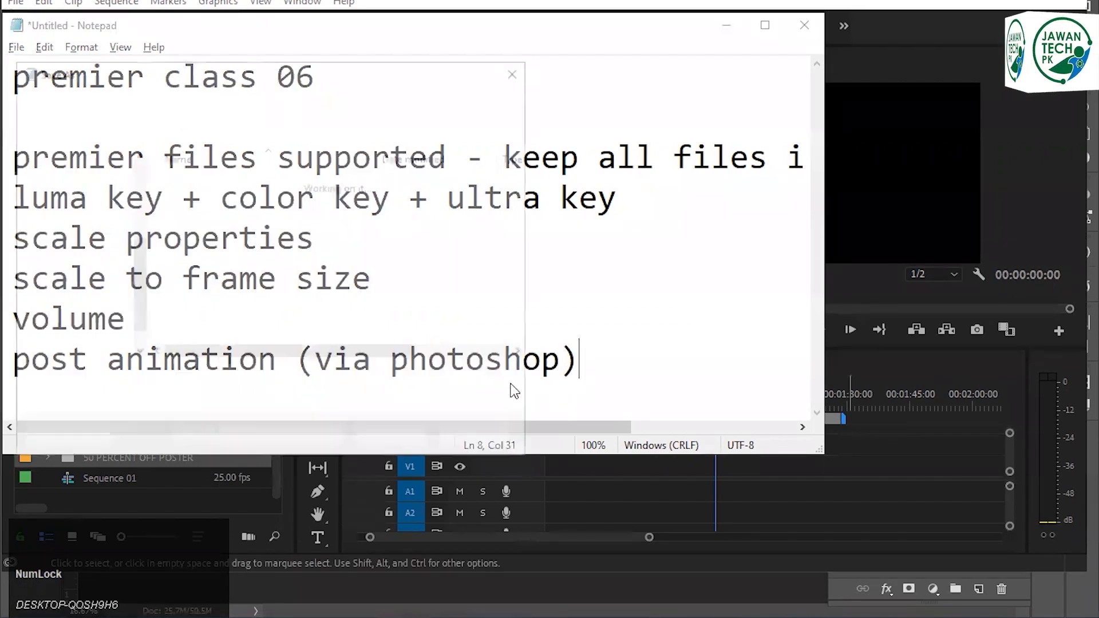
left_click(353, 303)
key("BackSpace")
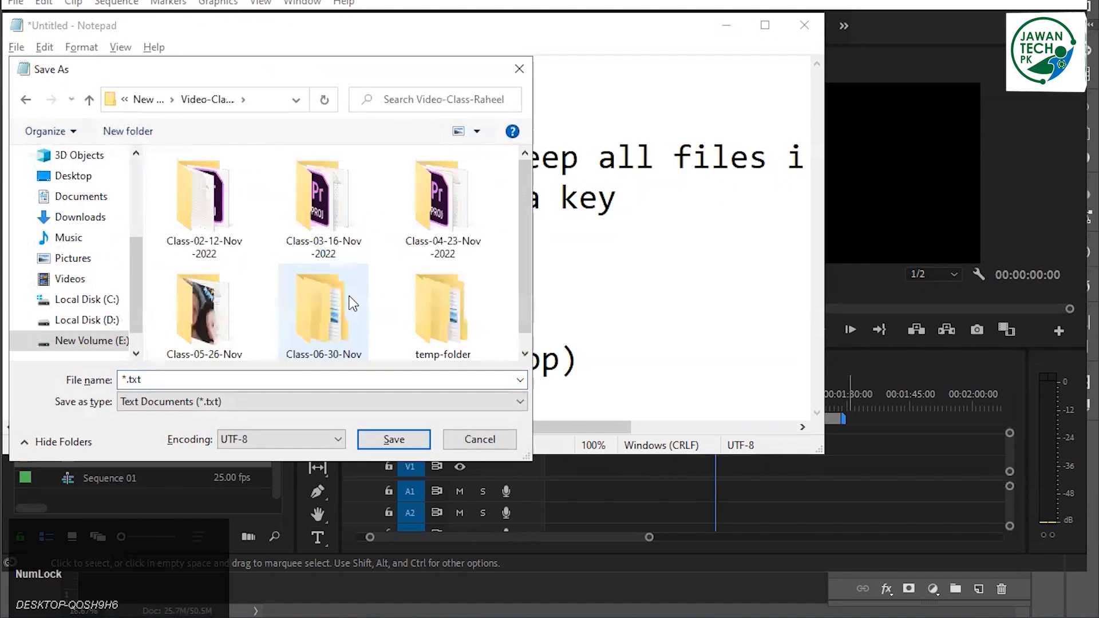
left_click(353, 303)
key("Return")
Name the text file Class-06-30-Nov-202 and save it
key("Tab")
key("Tab")
type("Clas")
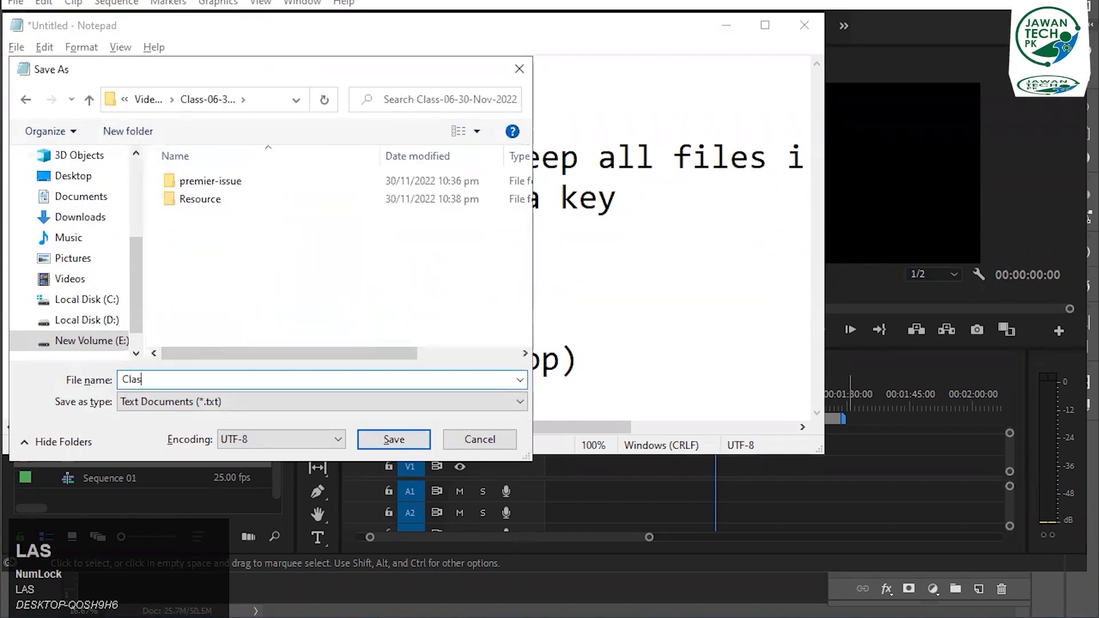
type("s-05")
key("BackSpace")
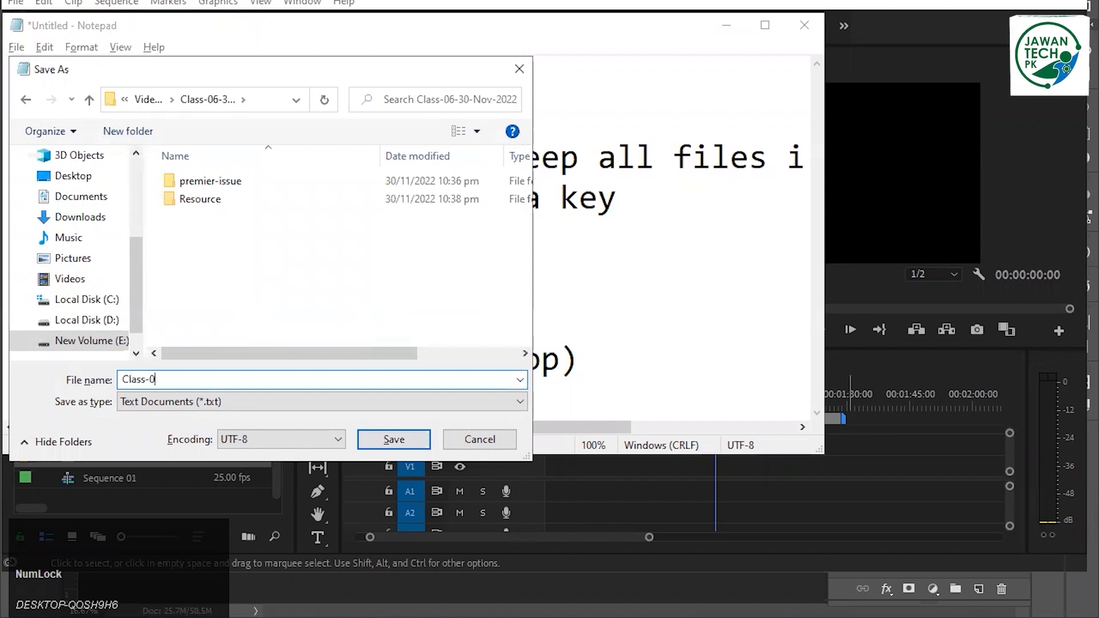
type("6-30-")
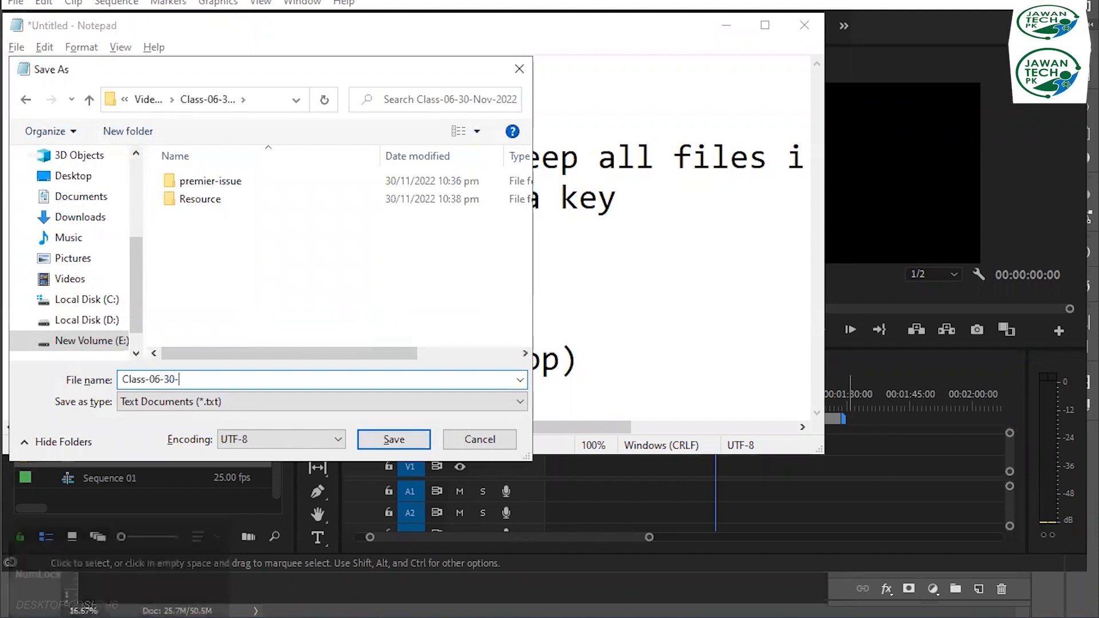
type("Nov-20")
key("BackSpace")
type("202")
key("Return")
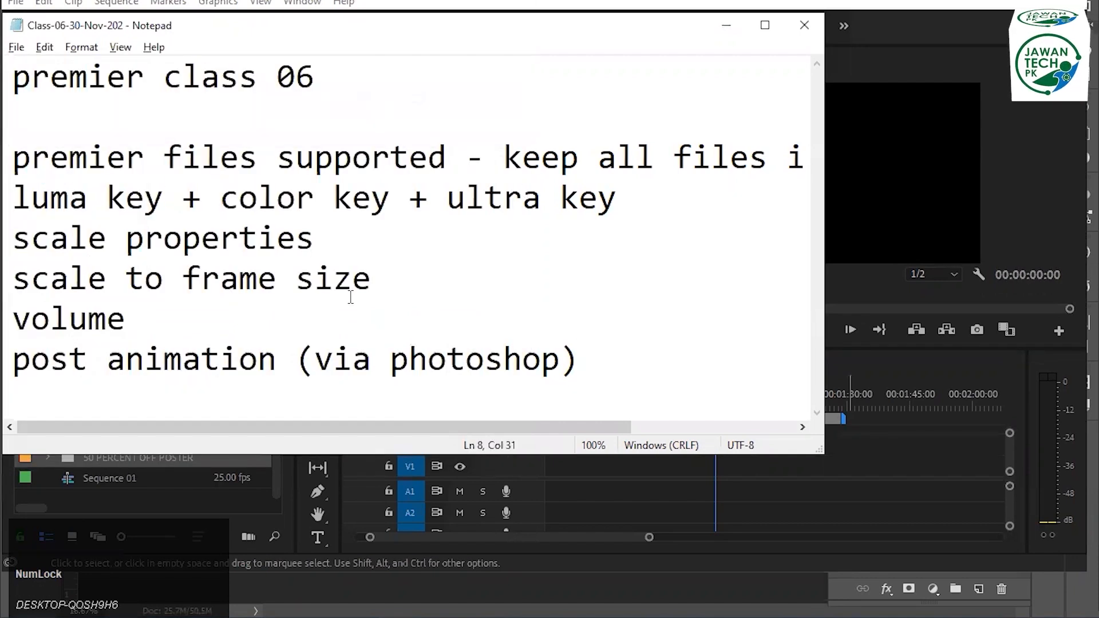
Return to Premiere Pro, expand the 50 PERCENT OFF POSTER bin and open the poster sequence inside it
left_click(889, 466)
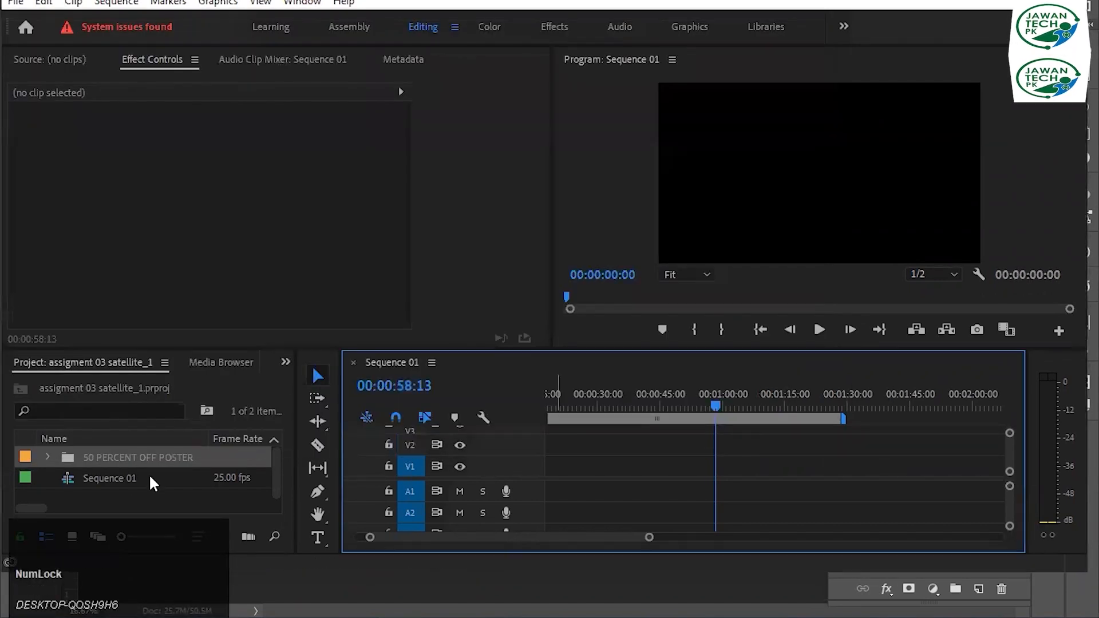
left_click(46, 455)
scroll(56, 457, "down", 1)
scroll(57, 463, "down", 3)
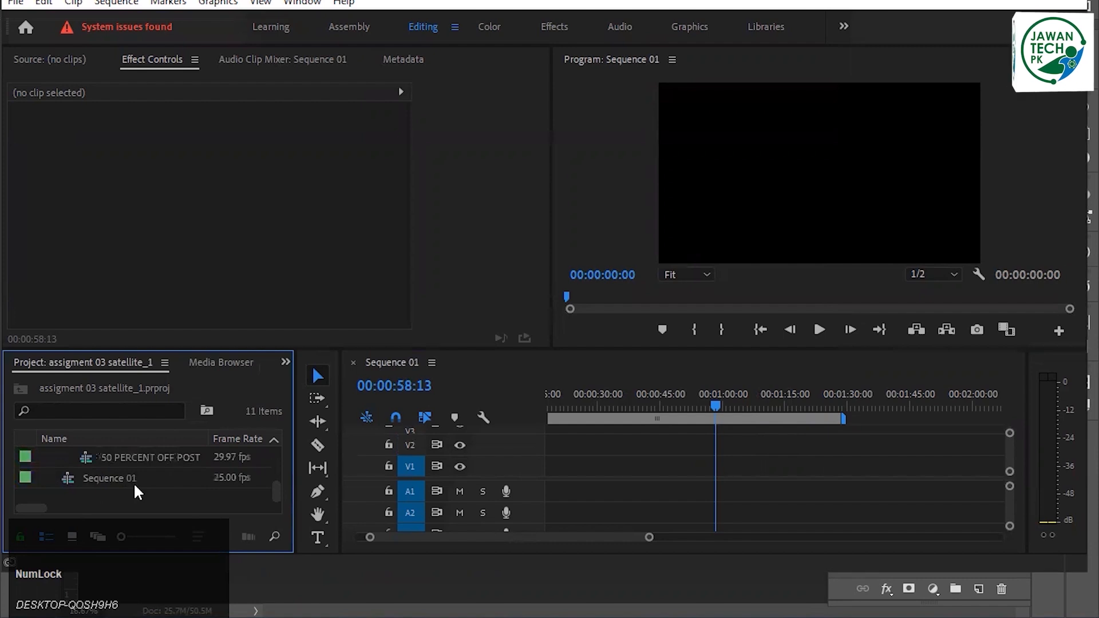
scroll(133, 476, "up", 1)
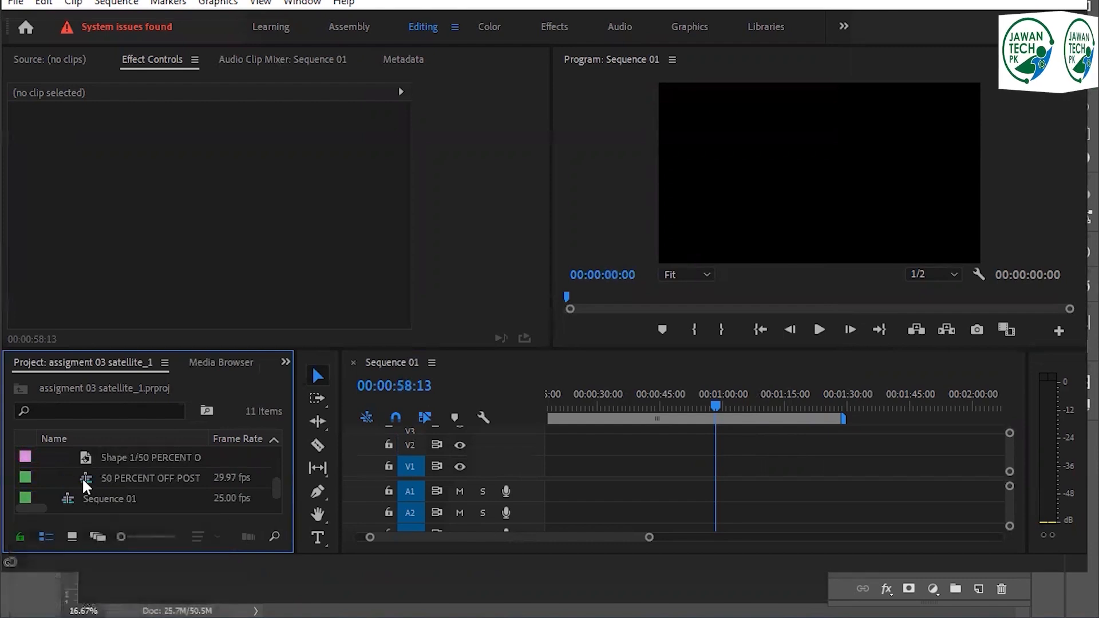
double_click(83, 480)
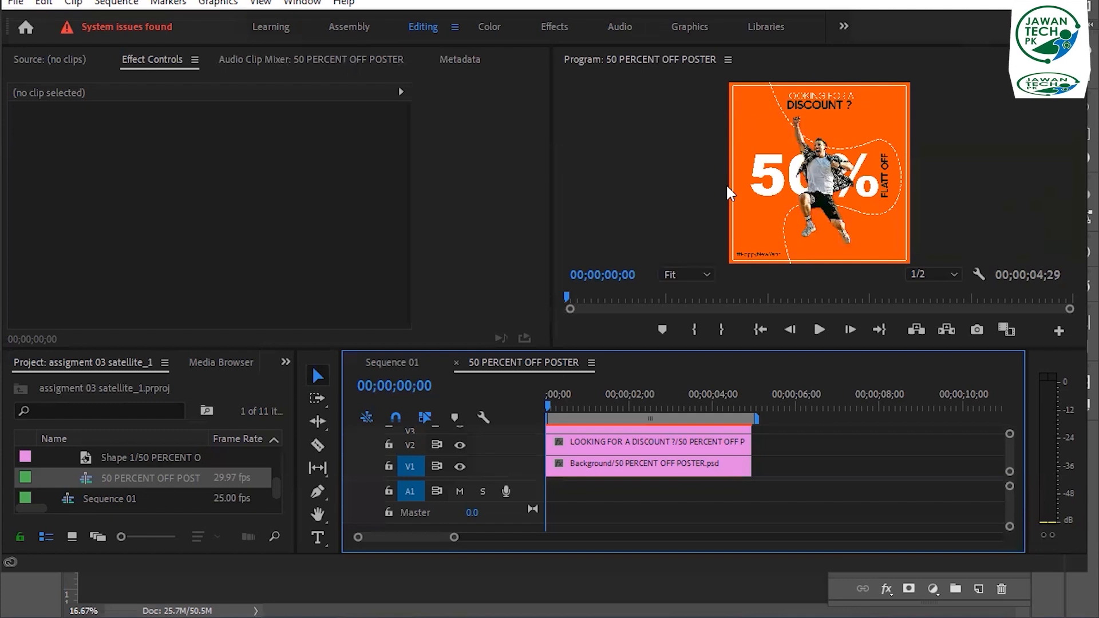
Switch between Sequence 01 and the 50 PERCENT OFF POSTER sequence to compare their timelines, ending on the poster
double_click(65, 498)
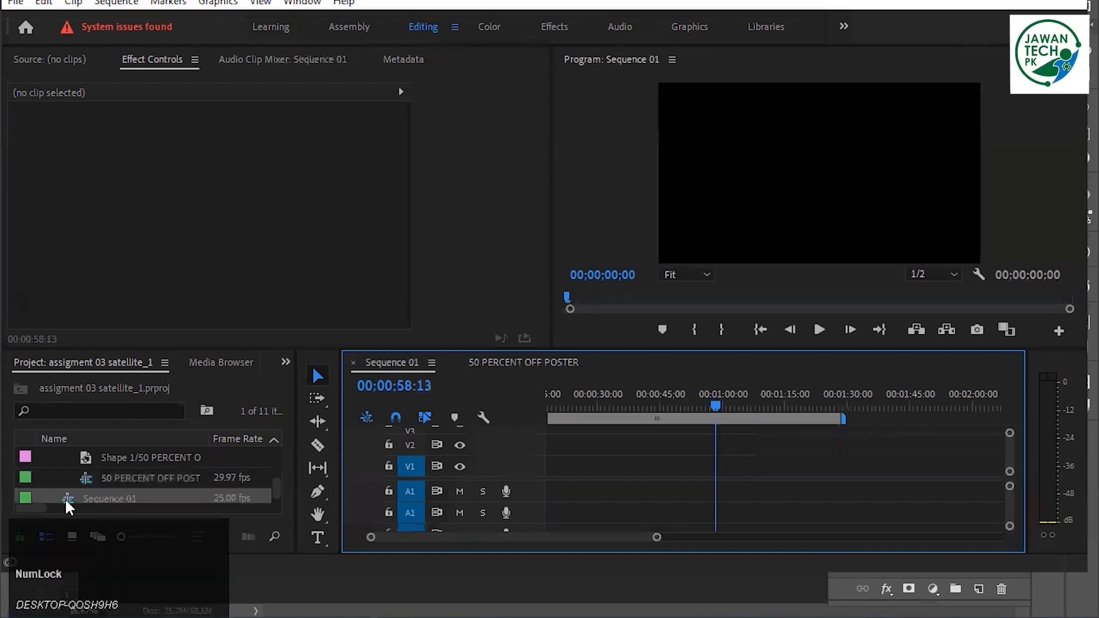
left_click(81, 472)
double_click(81, 475)
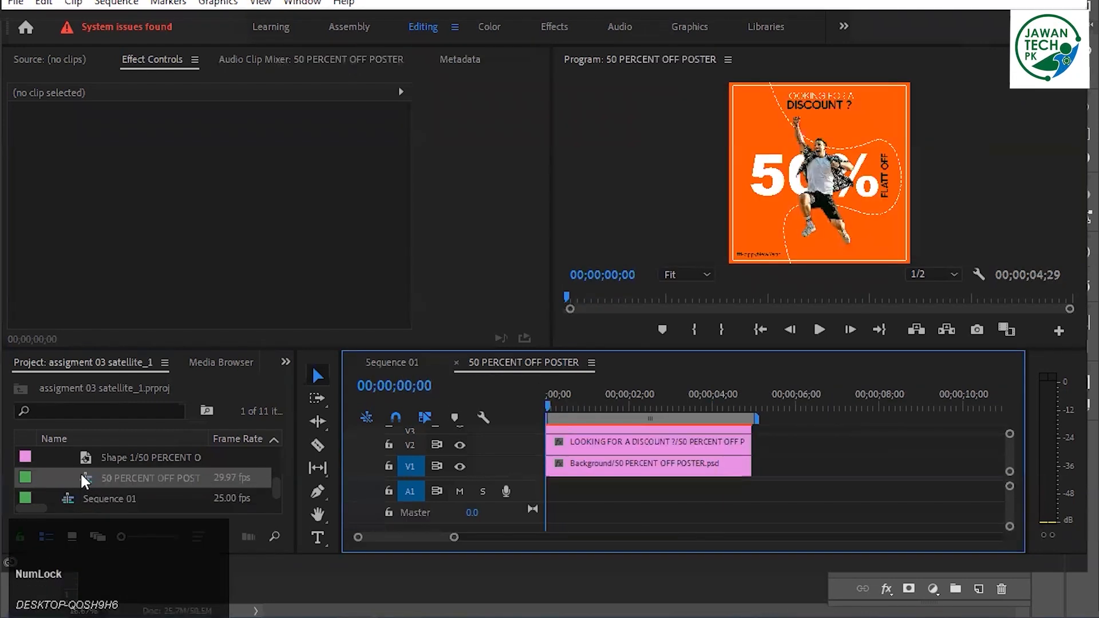
left_click(377, 362)
left_click(503, 364)
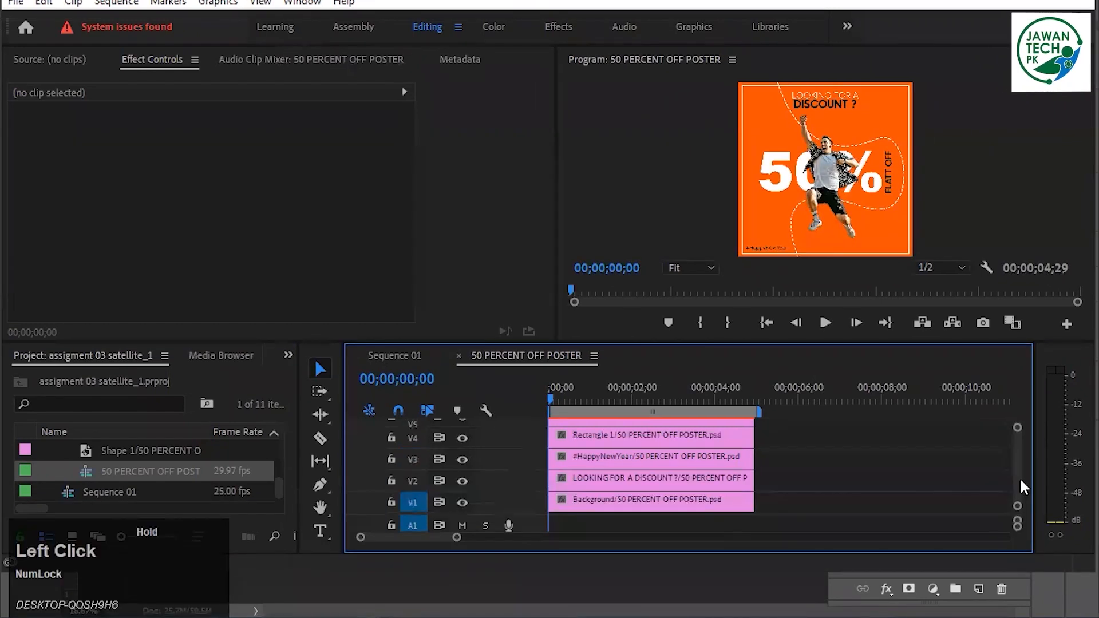
Hide track V1 with the poster's Background layer and compare the lower layer tracks with the Photoshop document
mouse_move(1020, 478)
left_mouse_down()
mouse_move(1020, 448)
mouse_move(1020, 483)
left_mouse_up()
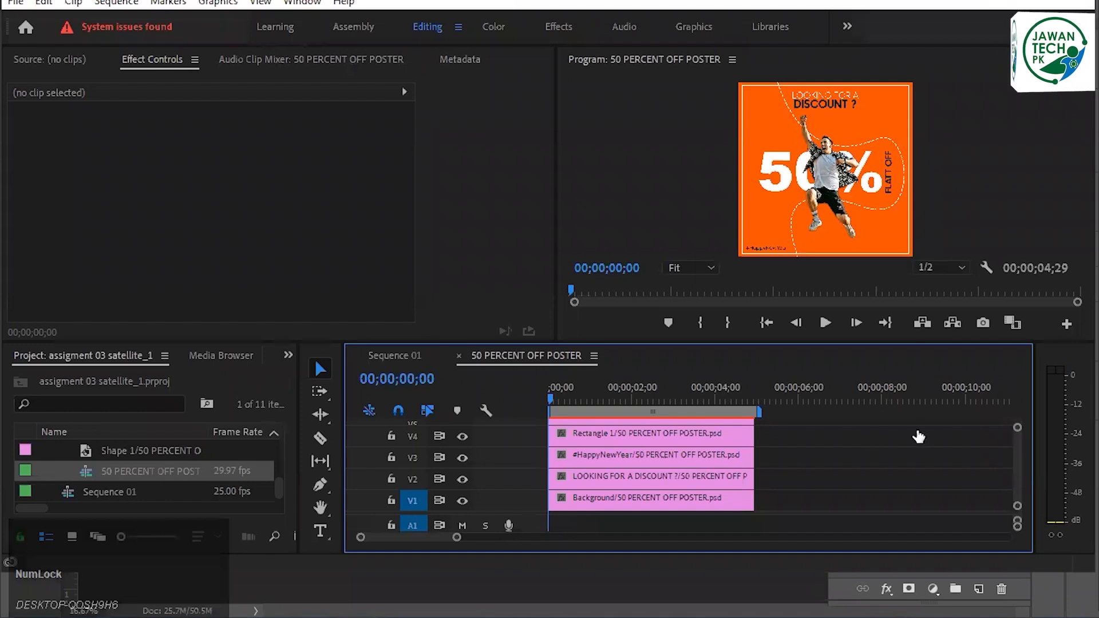
left_click(462, 500)
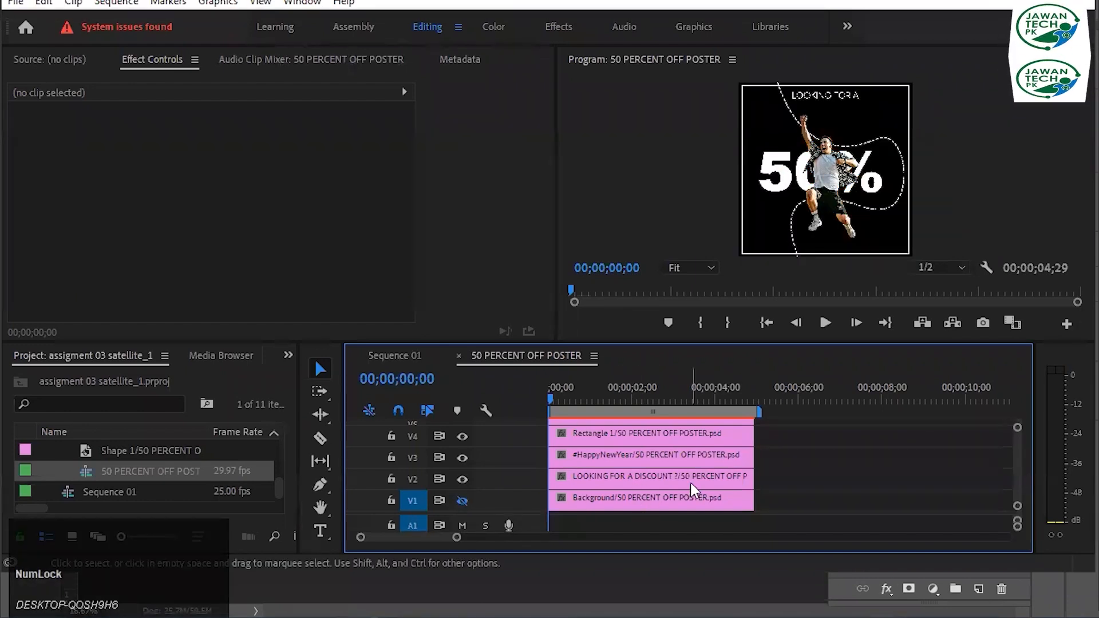
key("alt+Tab")
key("alt+Tab")
key("alt+Tab")
key("alt+Tab")
key("alt+Tab")
key("alt+Tab")
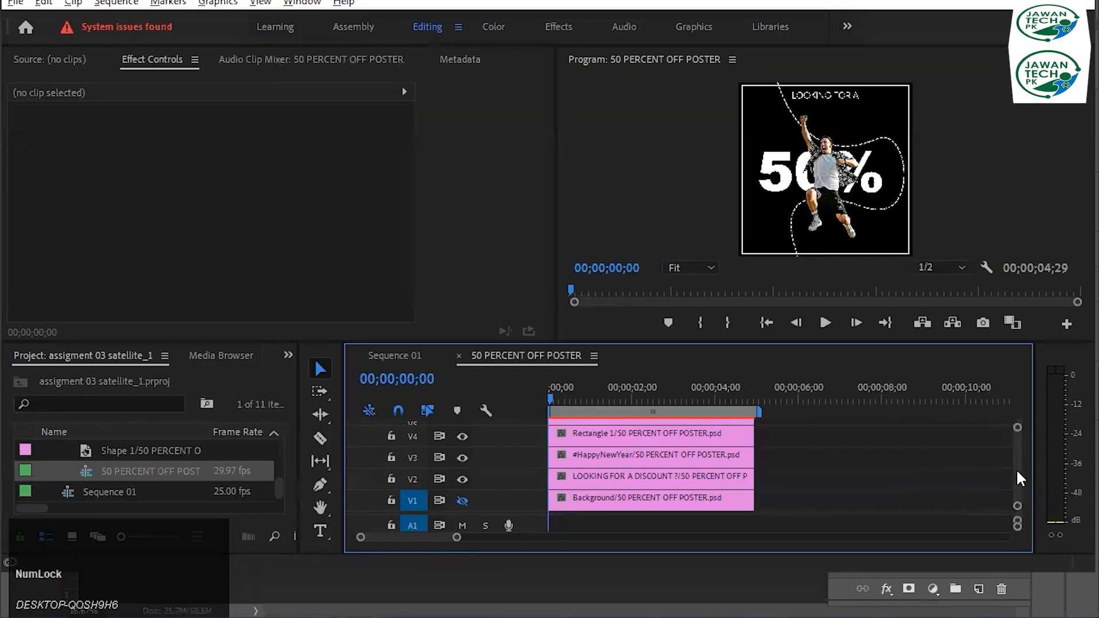
Compare the layers on tracks V5 to V8 with the layer stack in Photoshop
left_click_drag(1015, 468, 1015, 458)
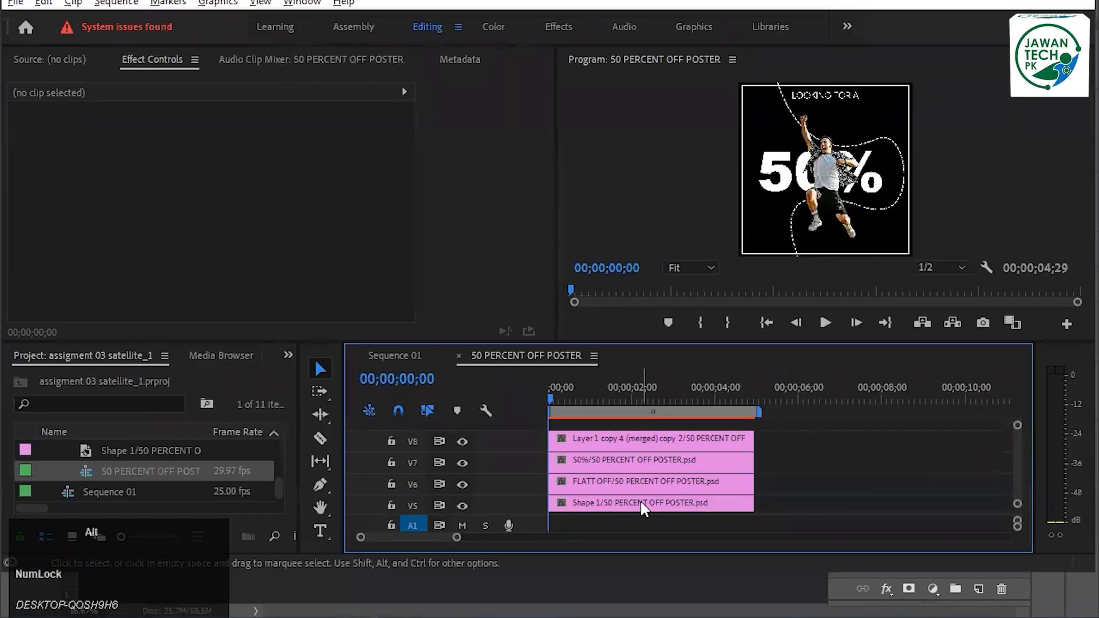
key("alt+Tab")
key("alt+Tab")
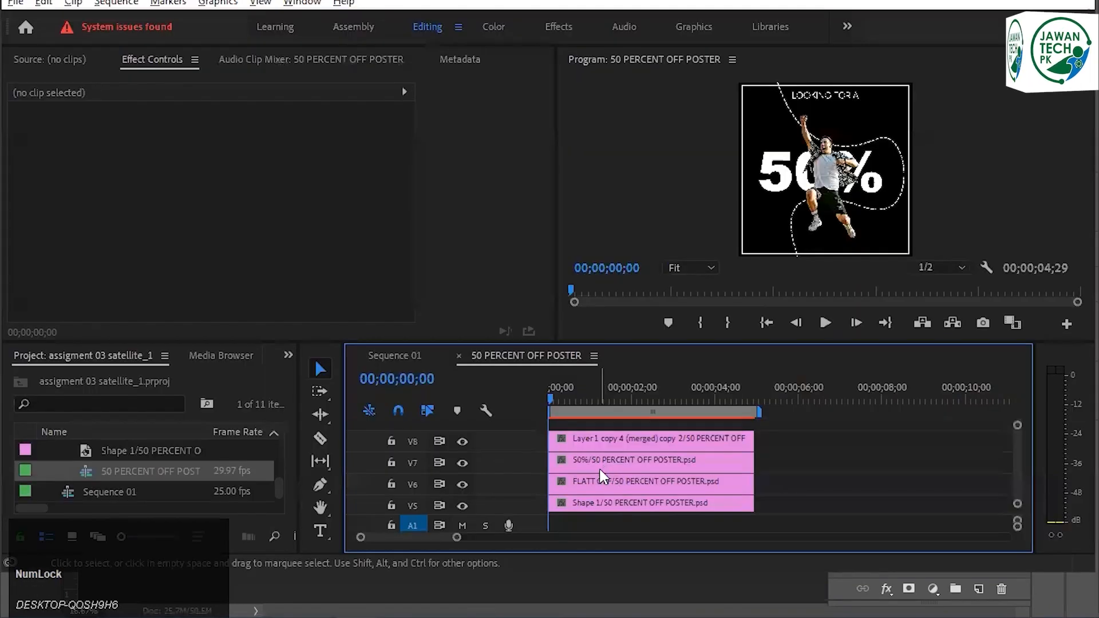
key("alt+Tab")
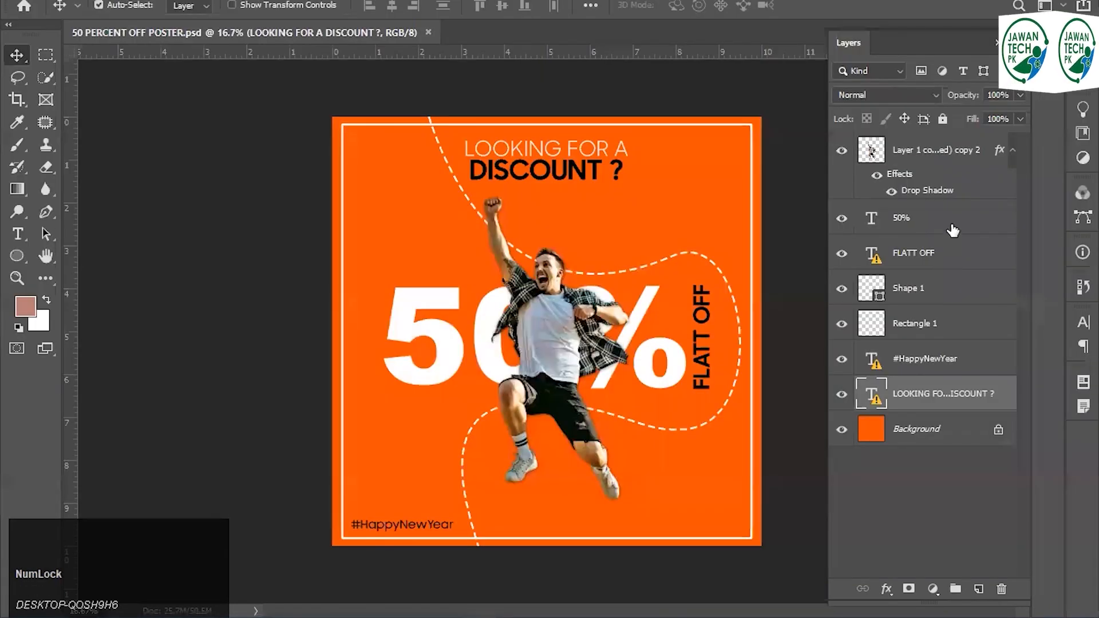
key("alt+Tab")
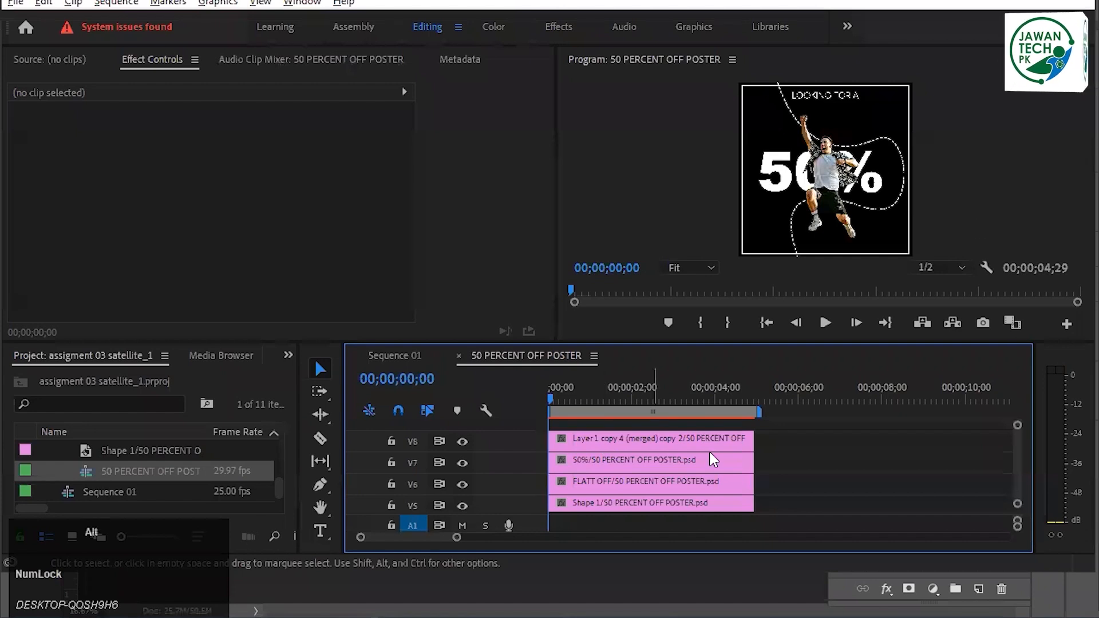
Select the jumping man's layer in Photoshop, collapse its effects list and return to Premiere Pro
key("alt+Tab")
left_click(967, 151)
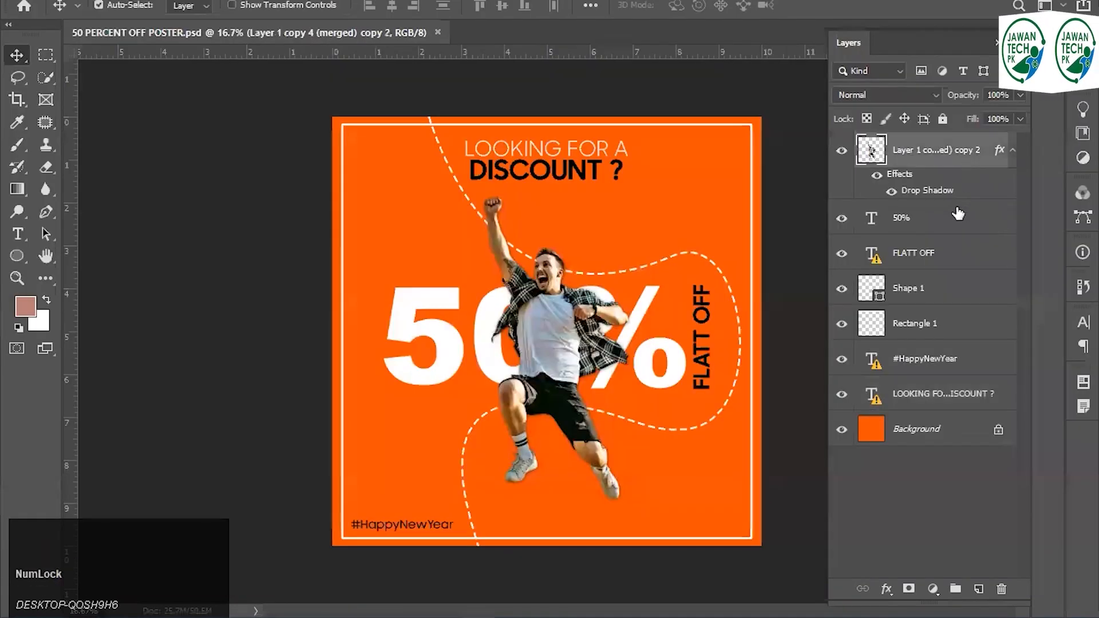
left_click(1011, 151)
key("alt+Tab")
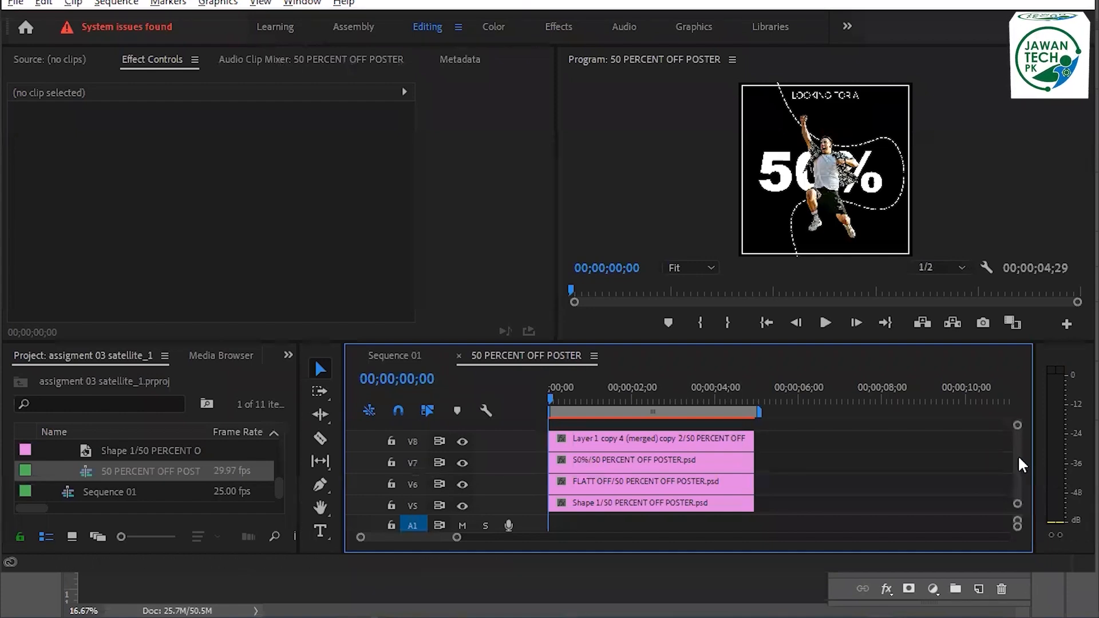
Select all the poster layer clips and extend them together to end at about 10 seconds
left_click_drag(1017, 454, 1015, 478)
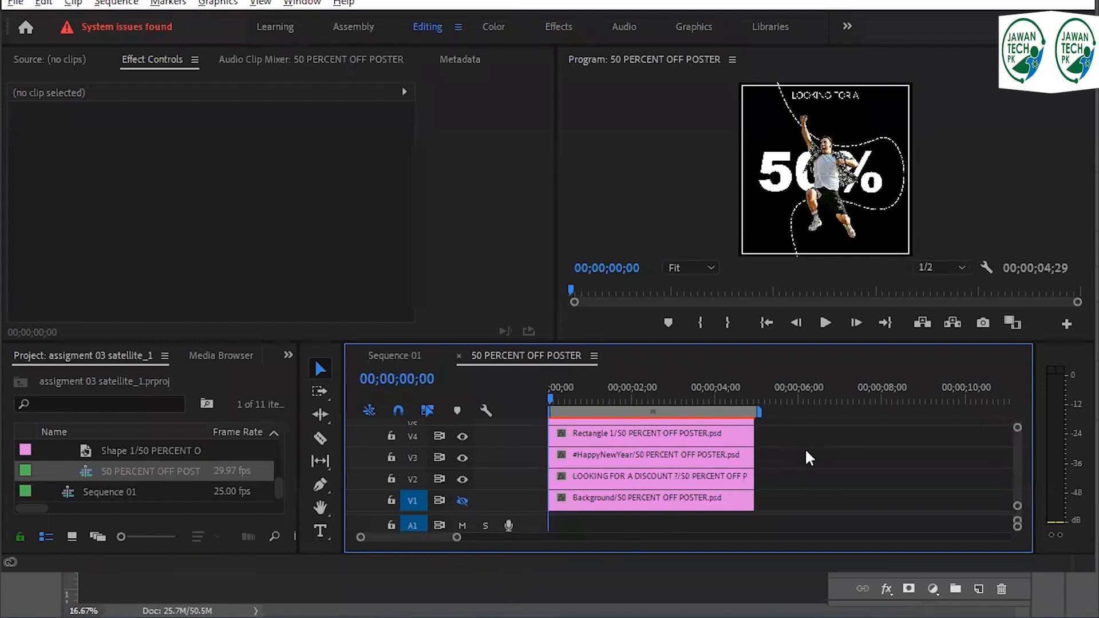
scroll(726, 482, "up", 2)
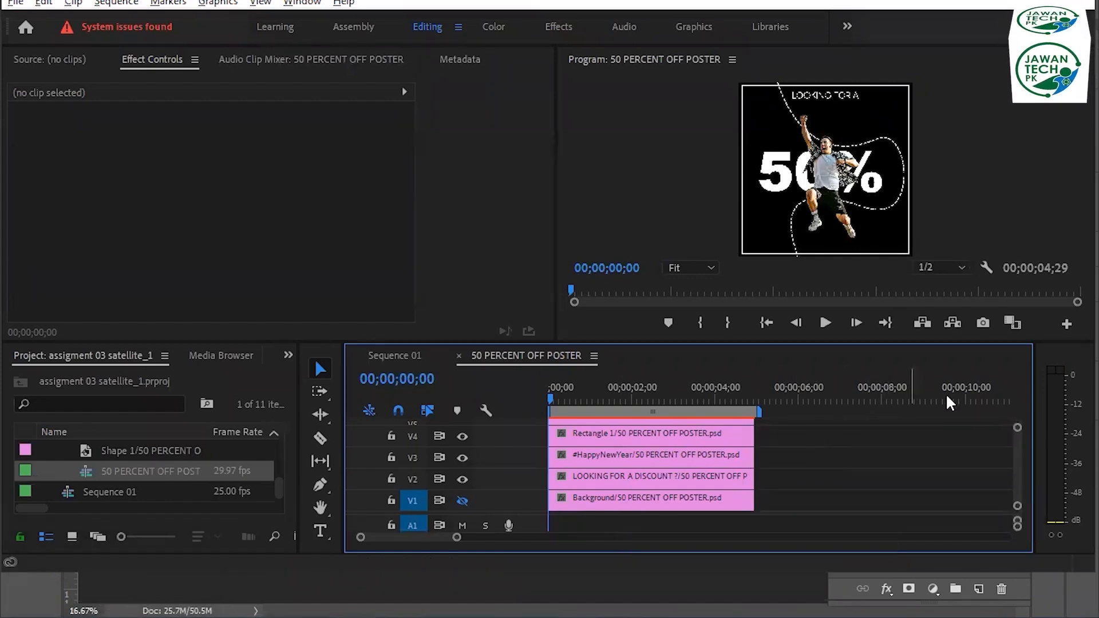
left_click(673, 455)
scroll(761, 475, "up", 1)
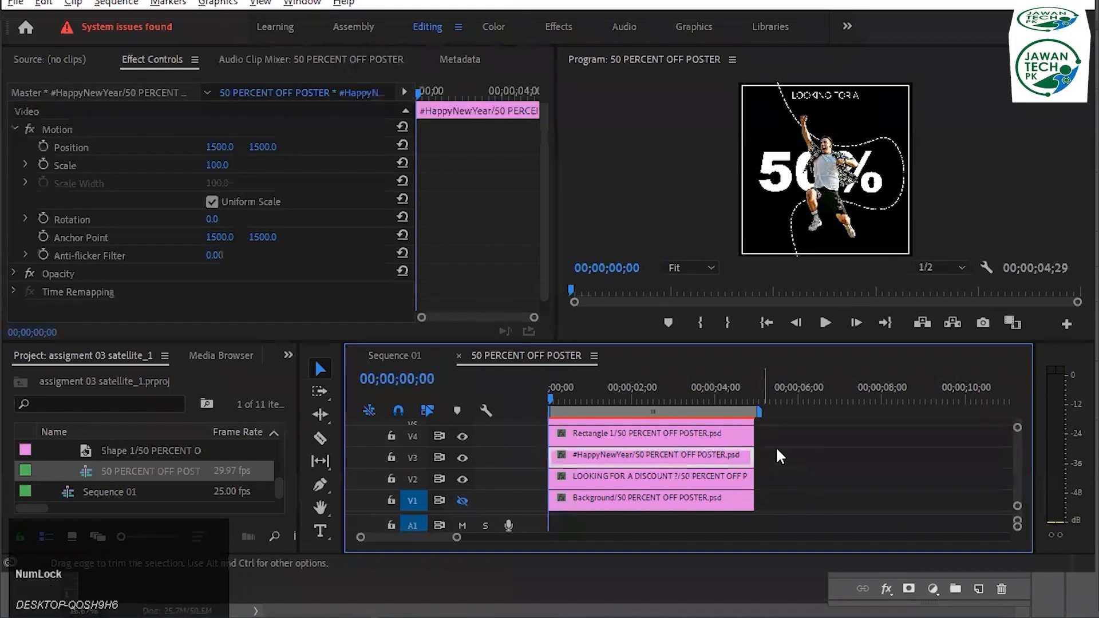
left_click(790, 481)
key("ctrl+a")
left_click_drag(753, 475, 963, 444)
Move the playhead to 00;00;10;00, trim the ends of all selected layer clips to it and save the project
left_click(433, 381)
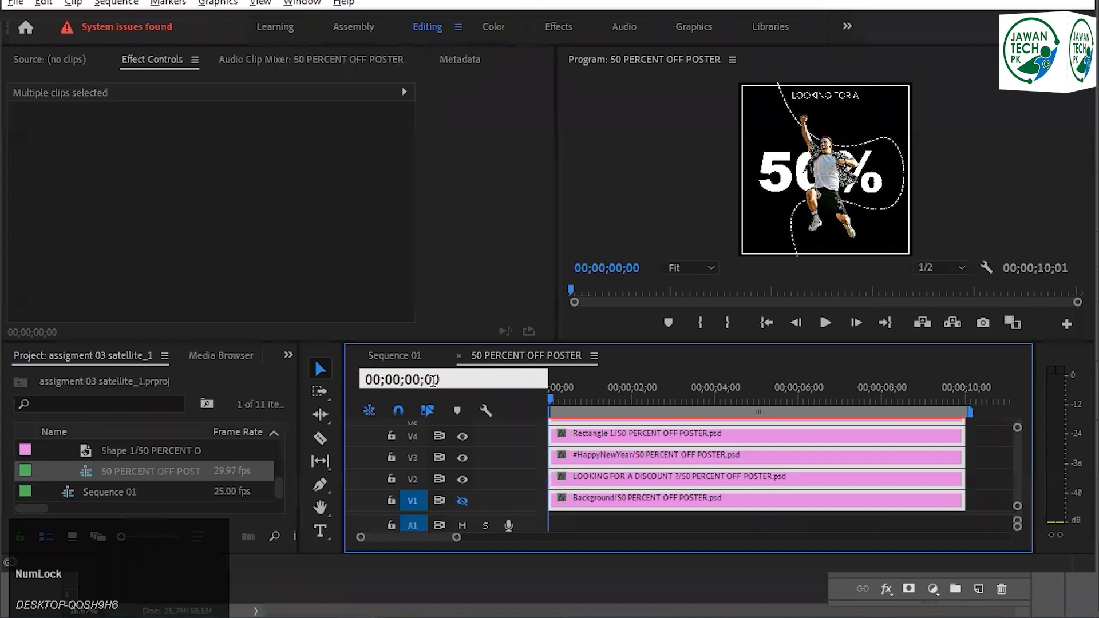
type("1000")
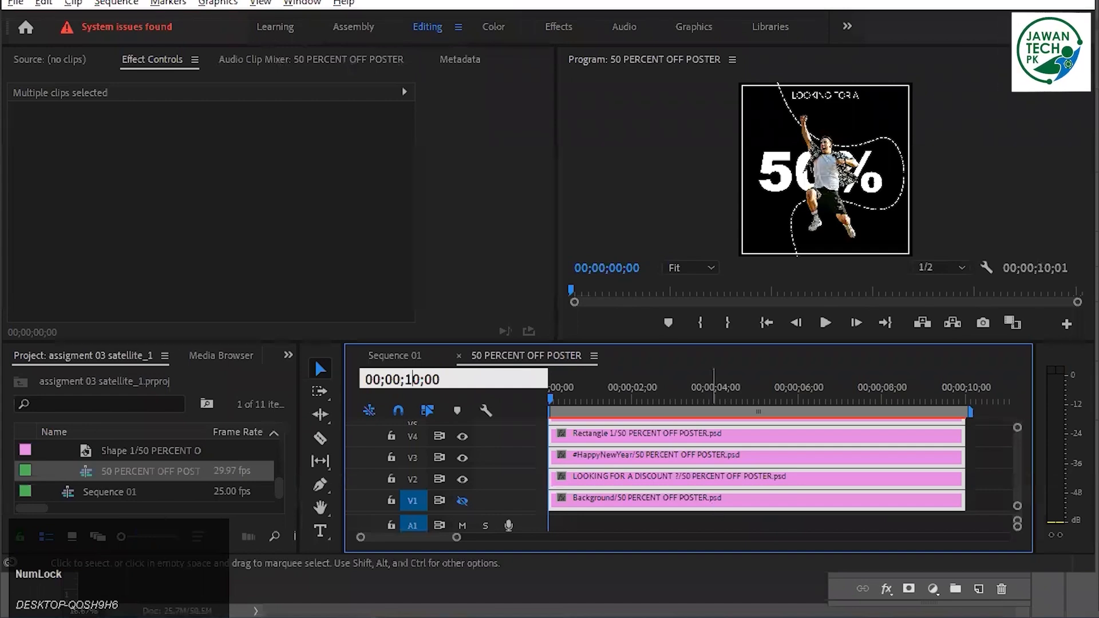
key("Return")
scroll(885, 456, "up", 2)
scroll(886, 456, "up", 4)
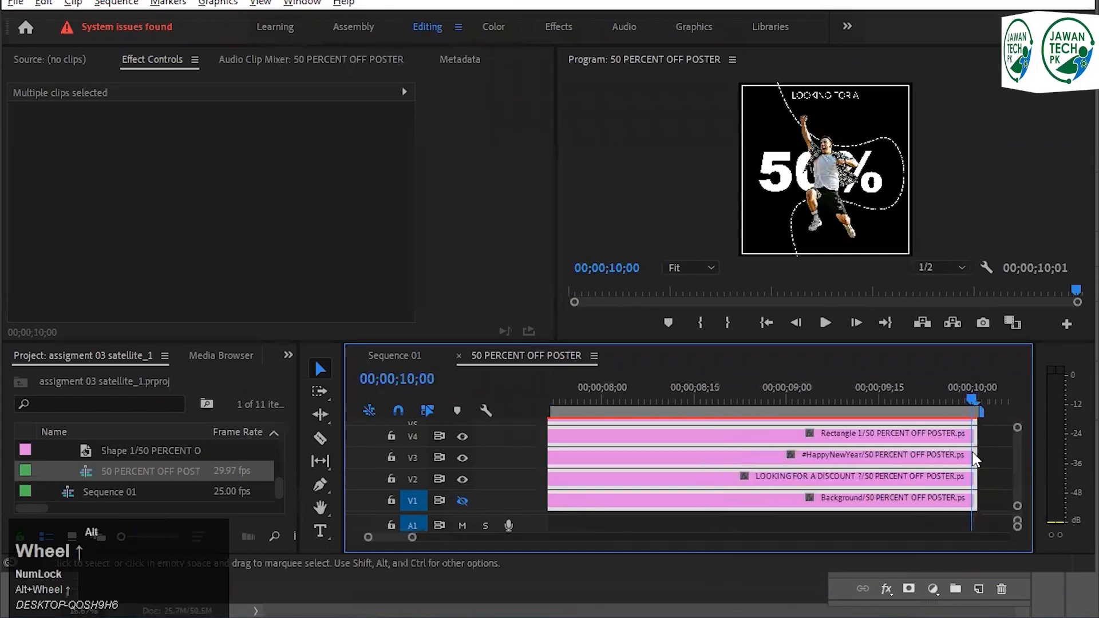
left_click_drag(984, 439, 965, 439)
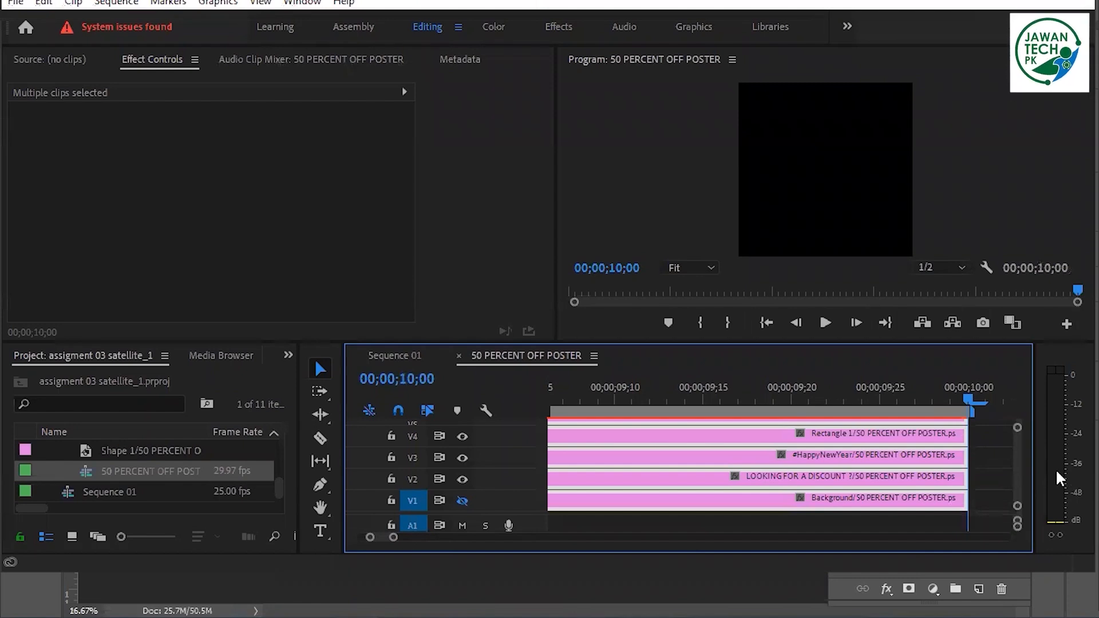
key("ctrl+s")
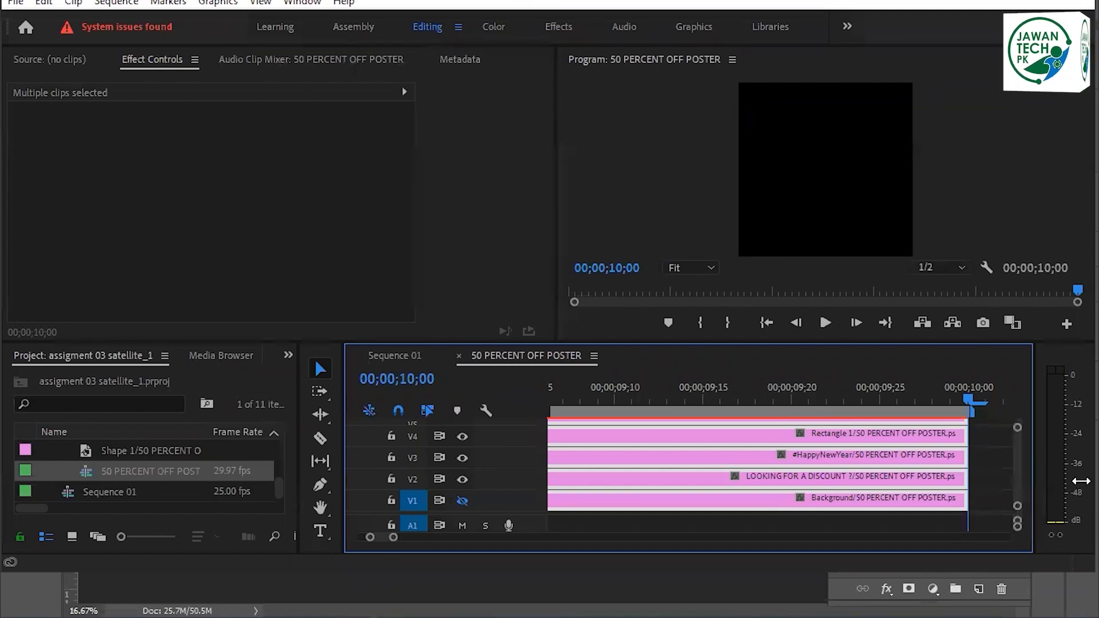
Place a sequence marker at 00;00;08;00
left_click(415, 387)
left_click(404, 380)
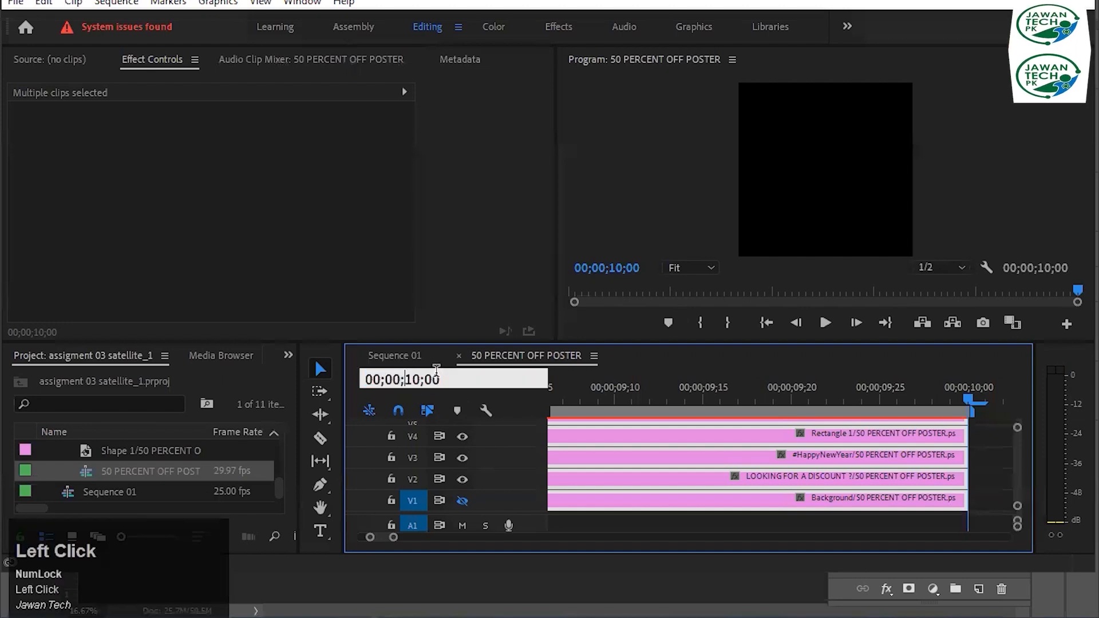
key("Delete")
key("Delete")
type("08")
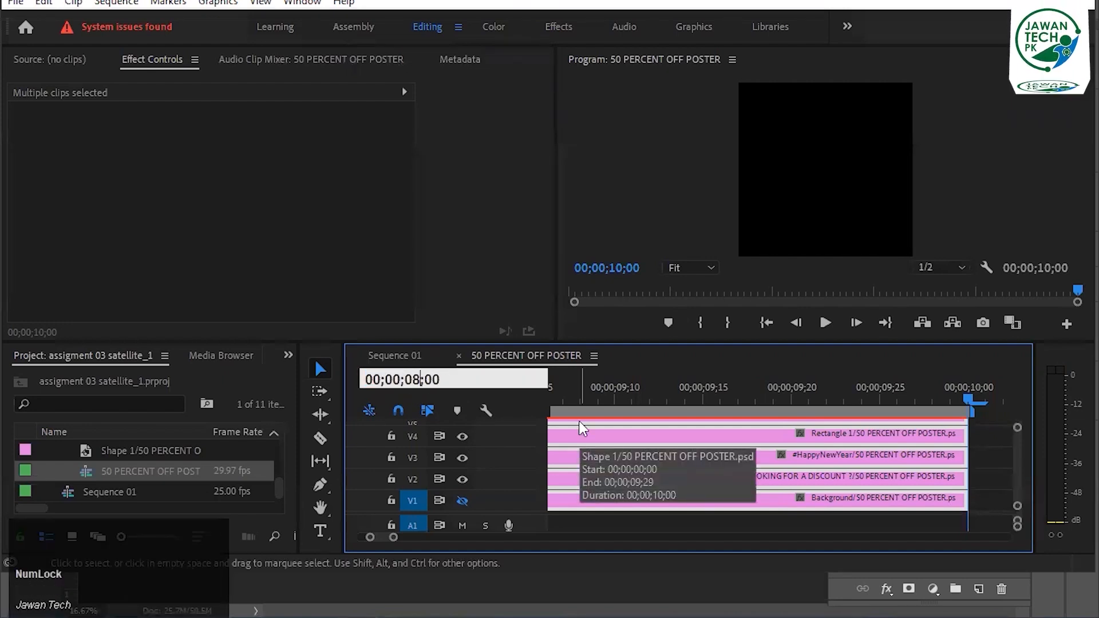
key("Return")
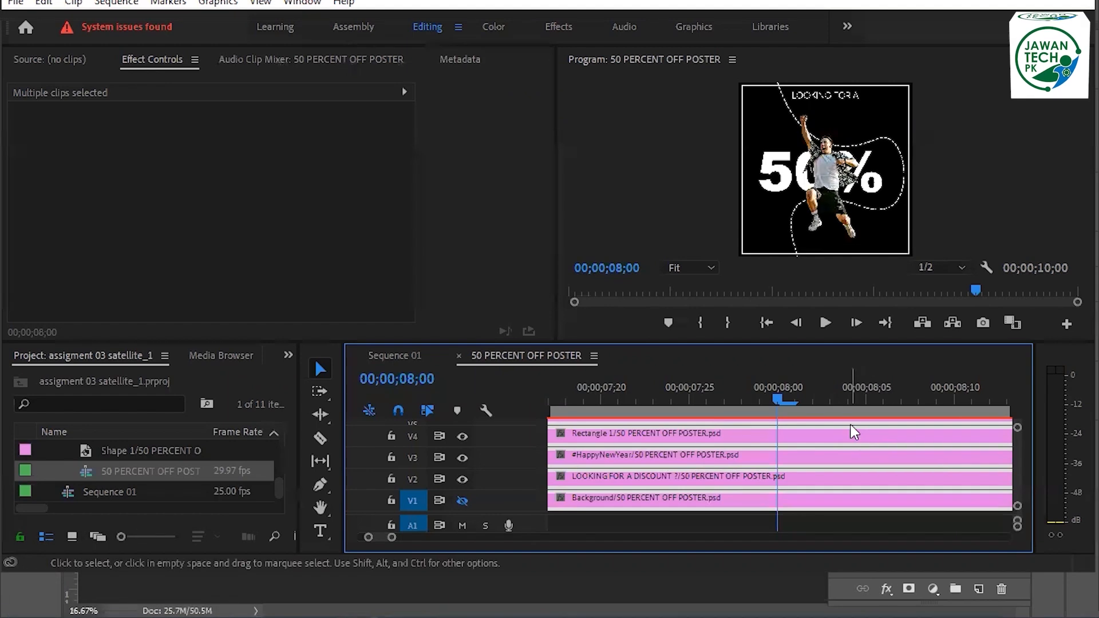
key("m")
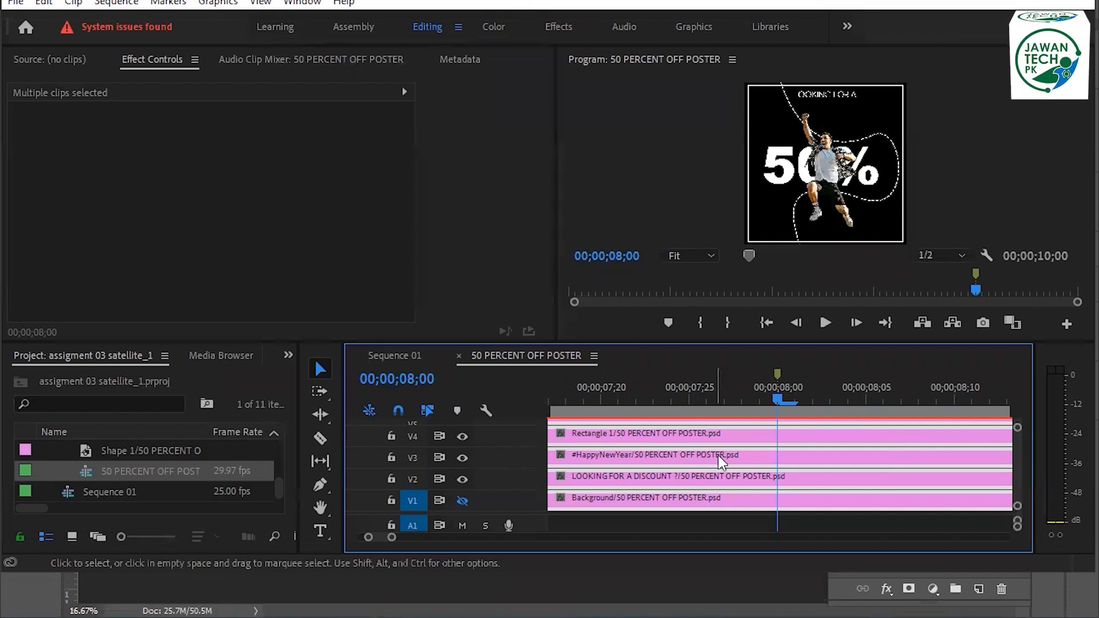
scroll(730, 458, "down", 5)
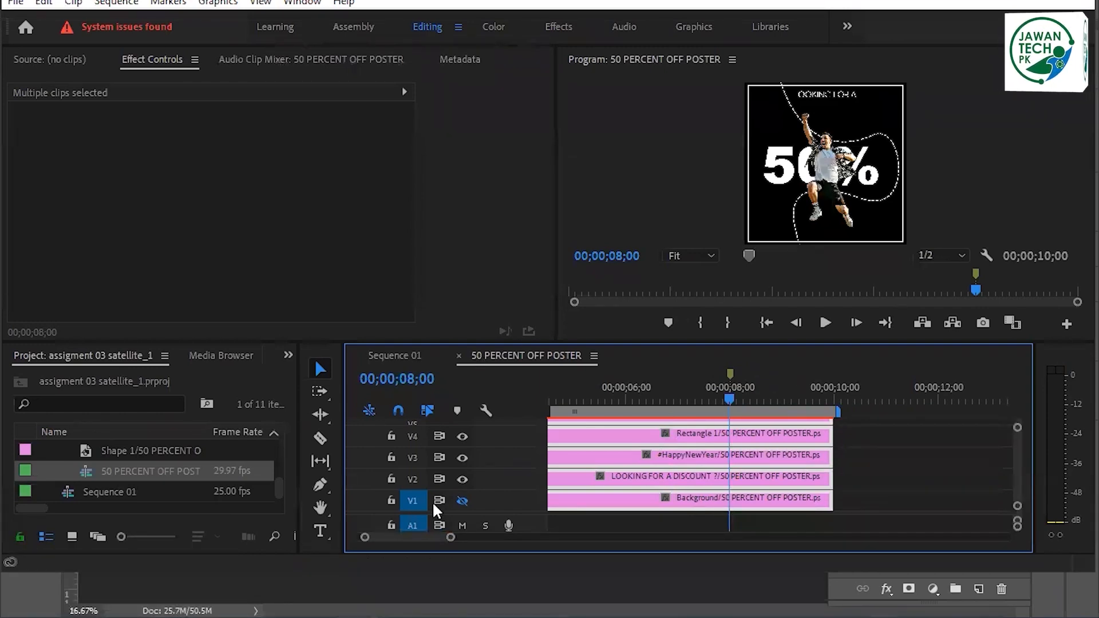
Make the Background layer's track V1 visible again, deselect all clips and save the project
left_click(459, 500)
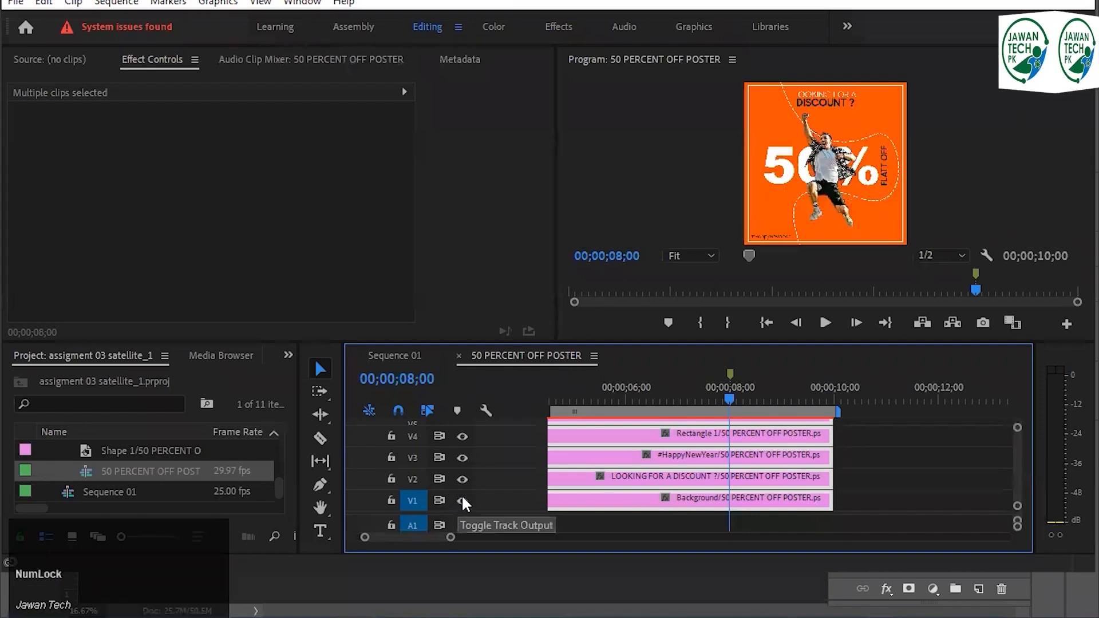
left_click(500, 540)
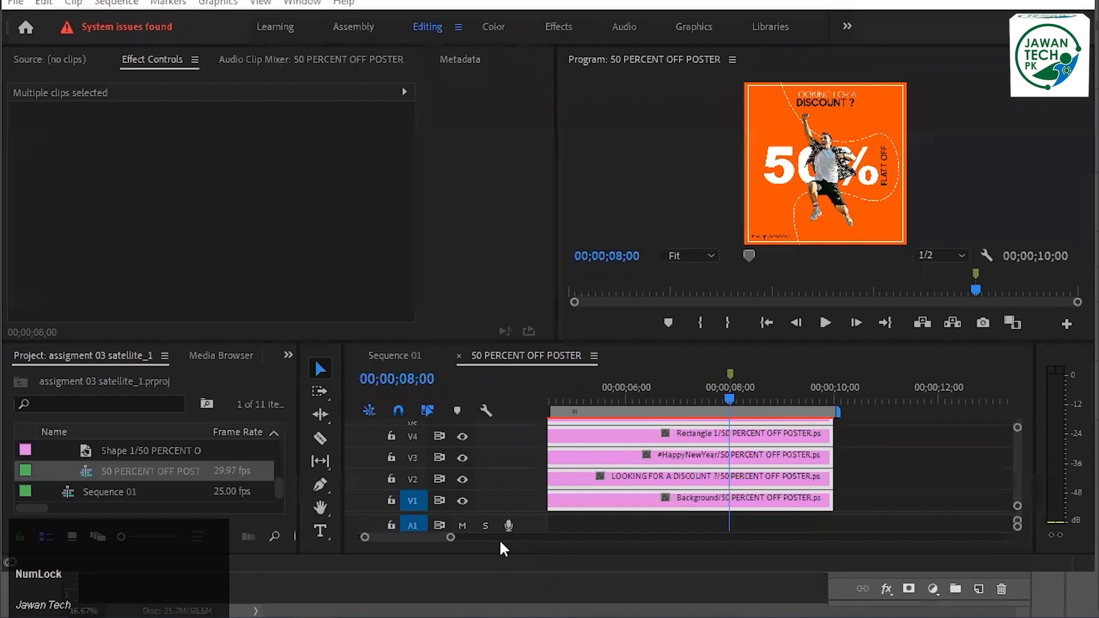
scroll(602, 513, "up", 3)
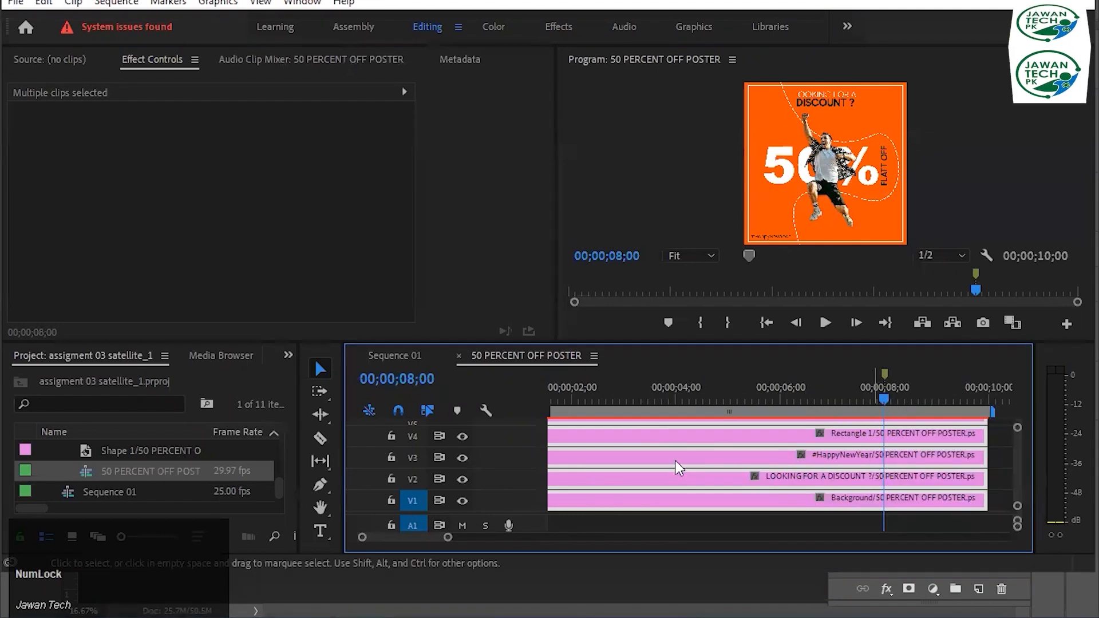
scroll(808, 442, "down", 2)
left_click(809, 441)
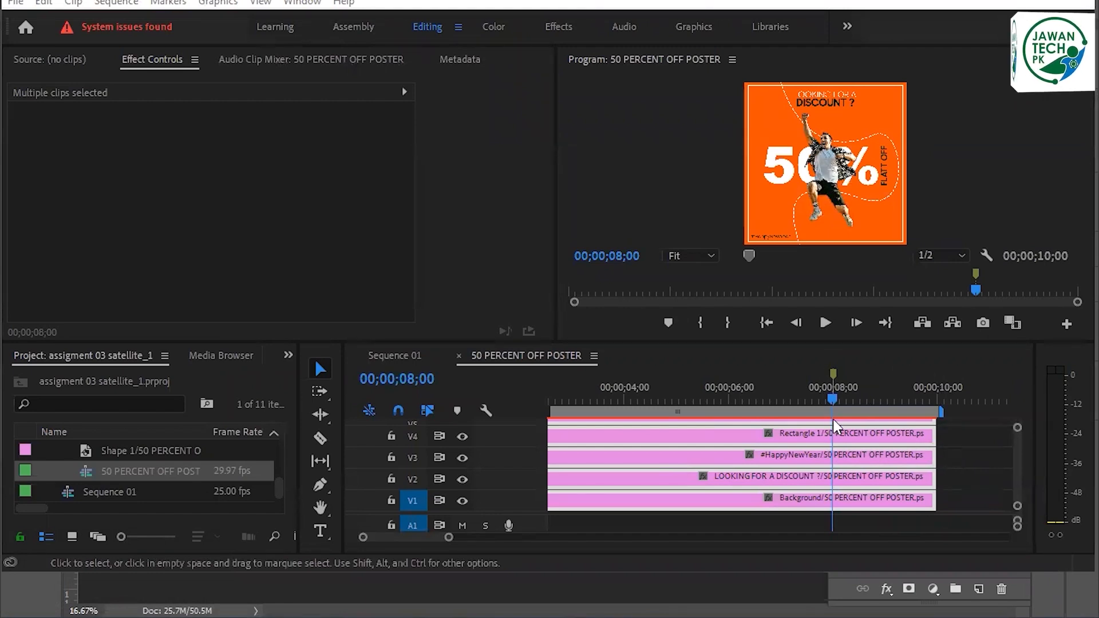
scroll(847, 487, "up", 2)
scroll(852, 475, "down", 2)
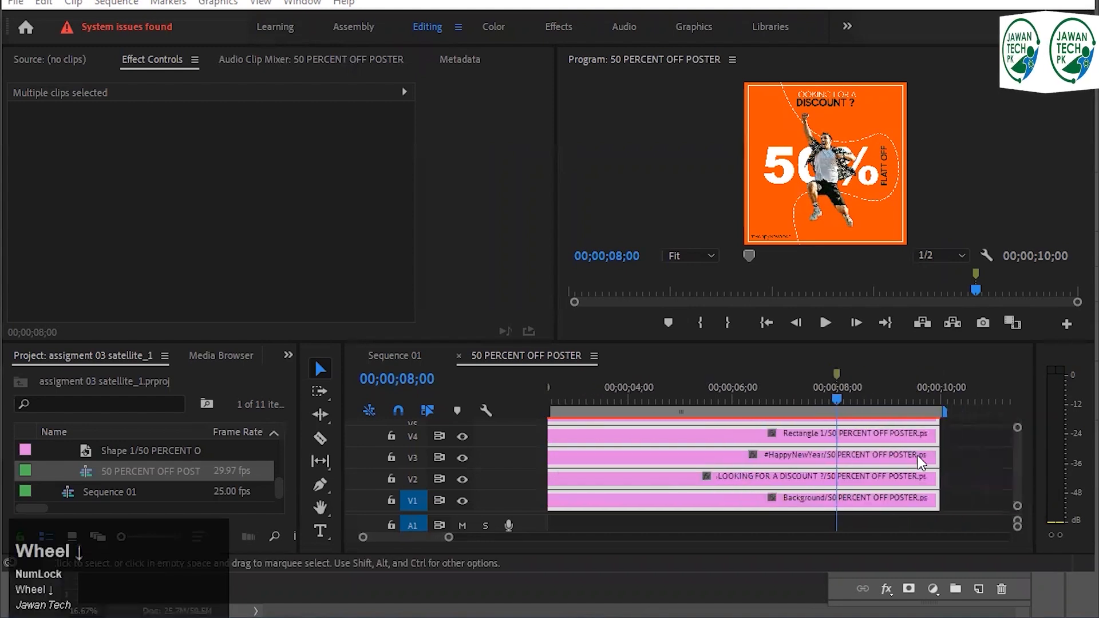
scroll(854, 473, "up", 2)
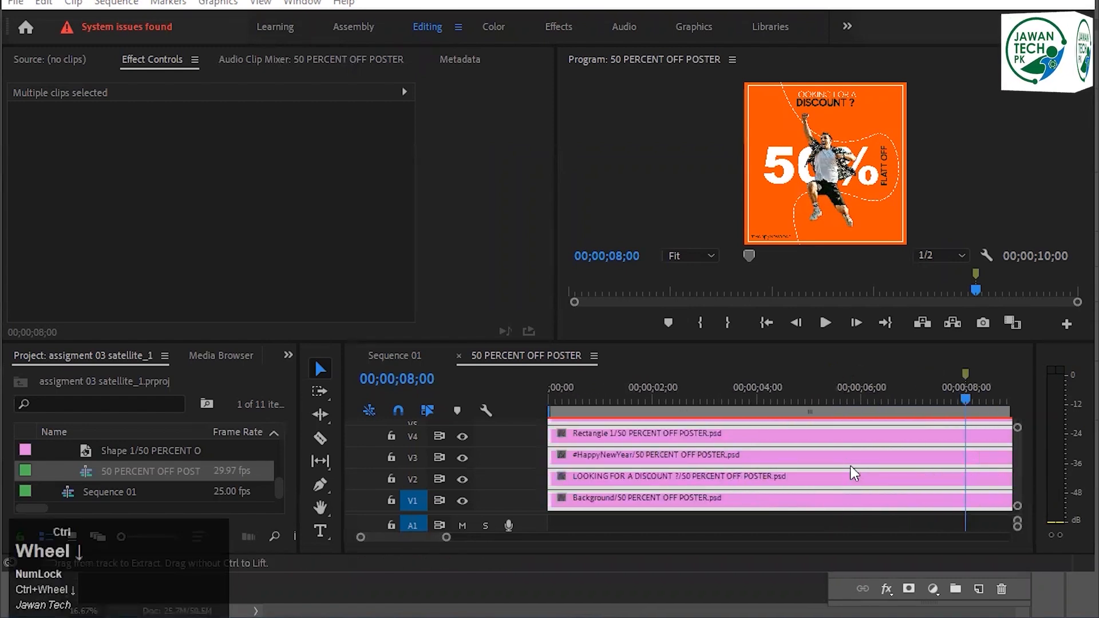
scroll(853, 472, "up", 3, "alt")
scroll(853, 469, "down", 4, "alt")
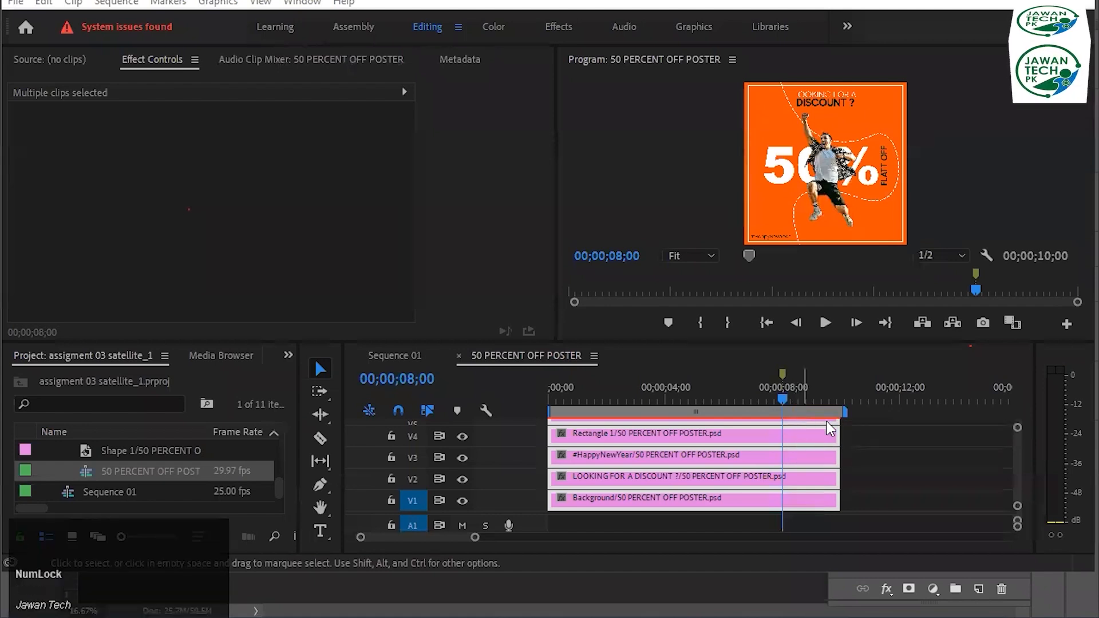
left_click(887, 437)
key("ctrl+s")
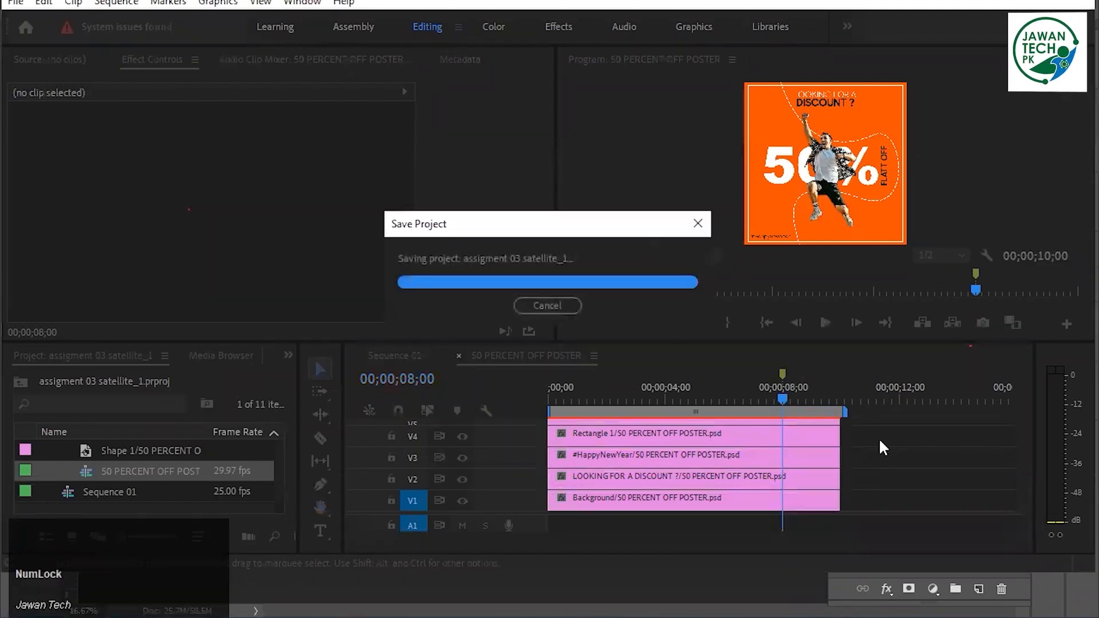
Hide tracks V2, V3 and V4 and enlarge the timeline until all eight video tracks fit
scroll(677, 487, "up", 1)
left_click(675, 481)
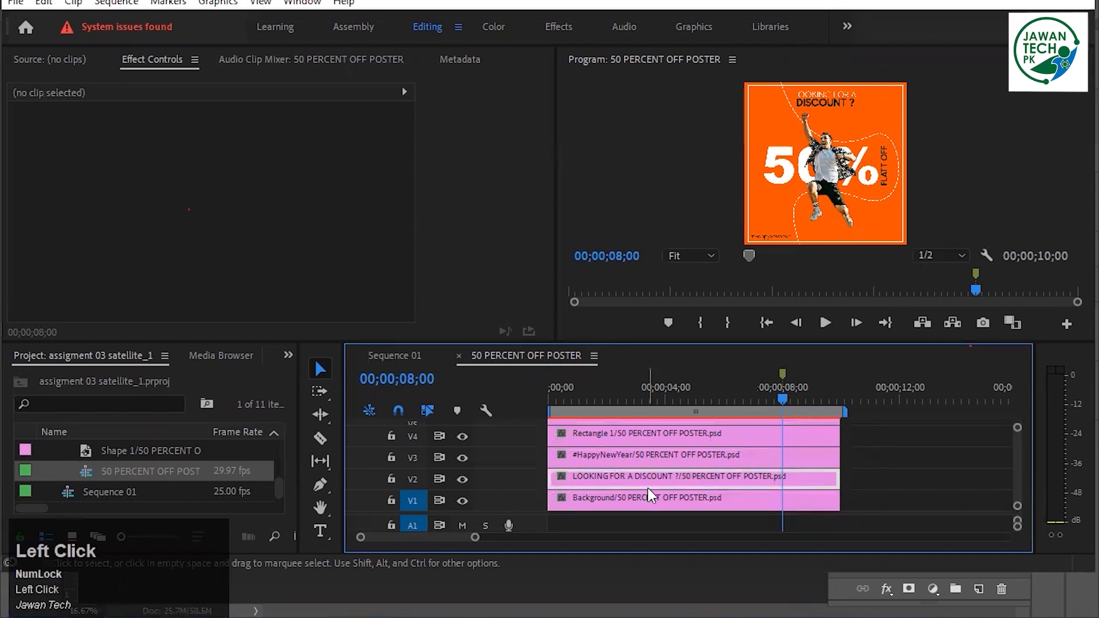
left_click(462, 479)
left_click(461, 457)
left_click(462, 436)
left_click_drag(438, 344, 450, 280)
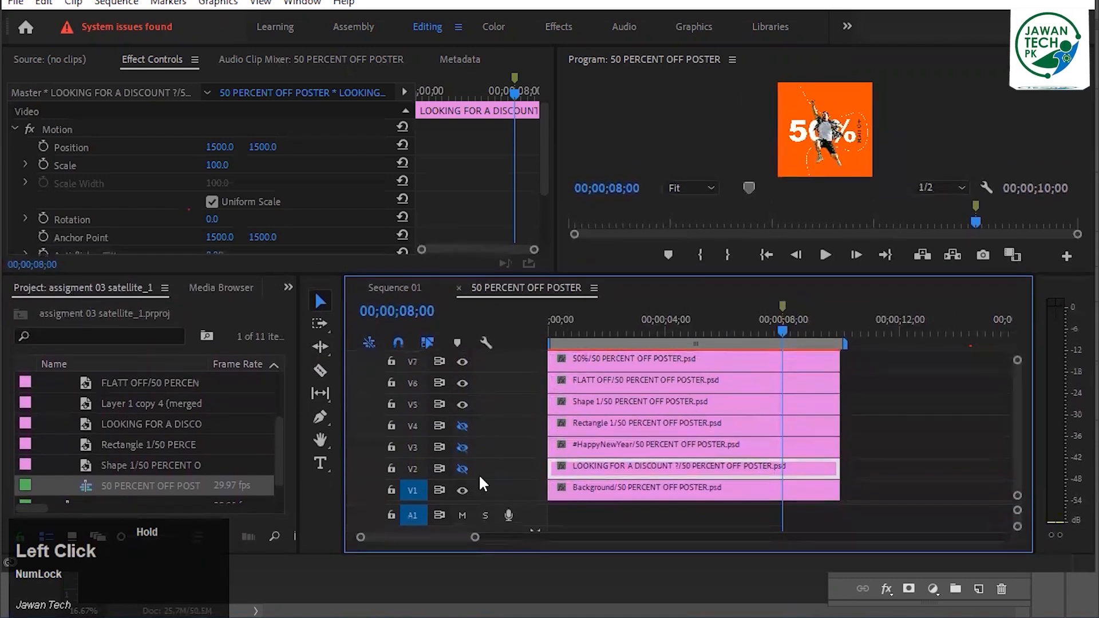
left_click_drag(491, 522, 492, 528)
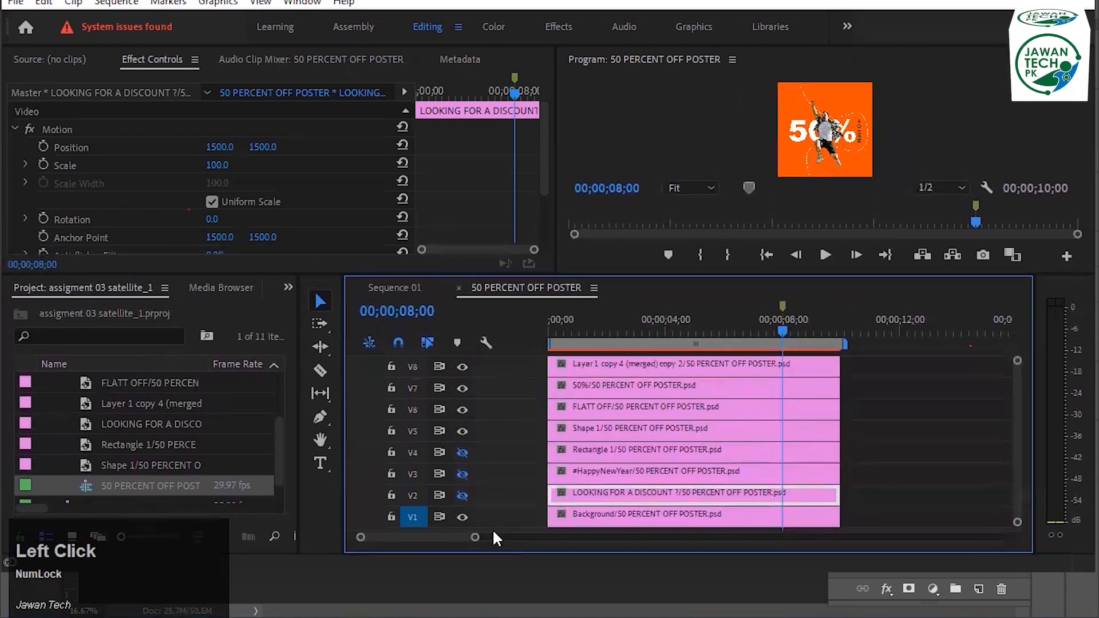
left_click_drag(496, 272, 495, 277)
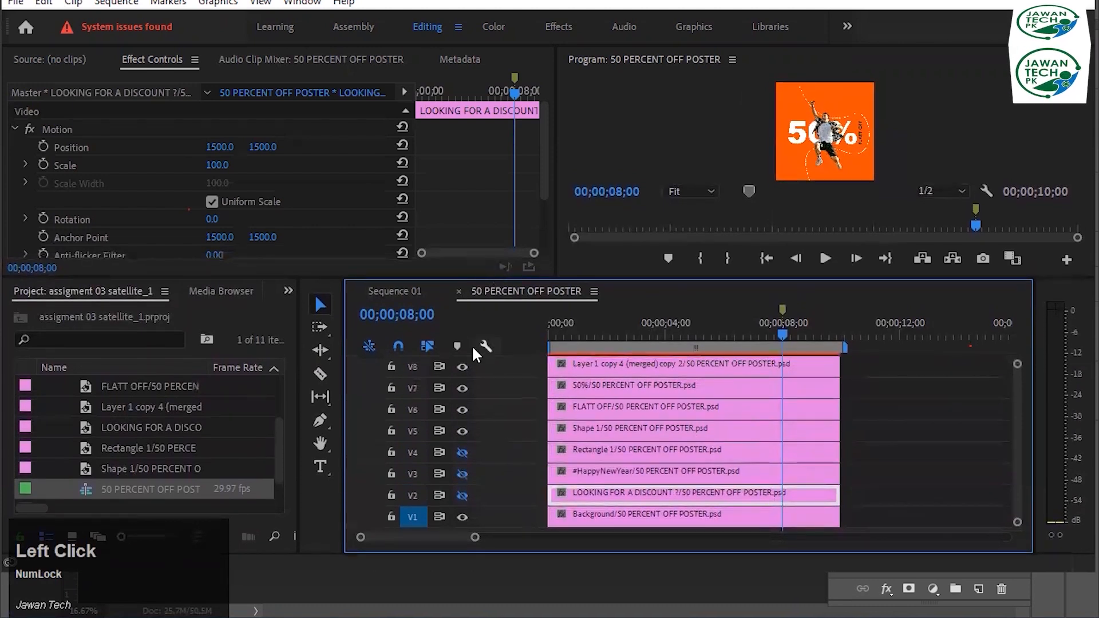
Hide tracks V5, V6, V7 and V8 so that only the Background layer shows
left_click(462, 431)
left_click(462, 410)
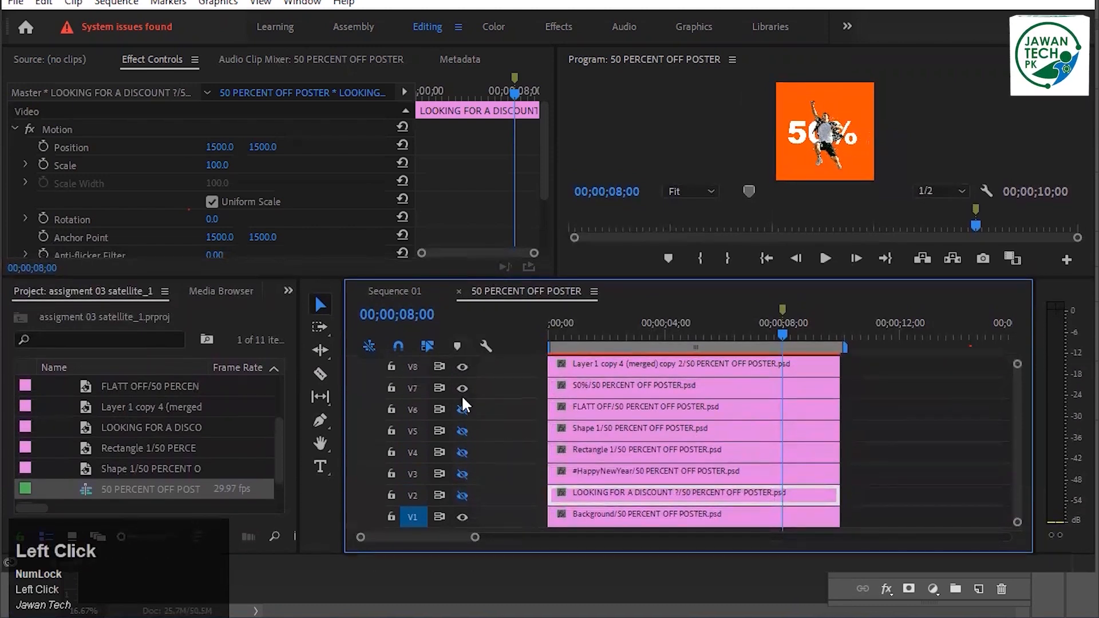
left_click(463, 388)
left_click(463, 367)
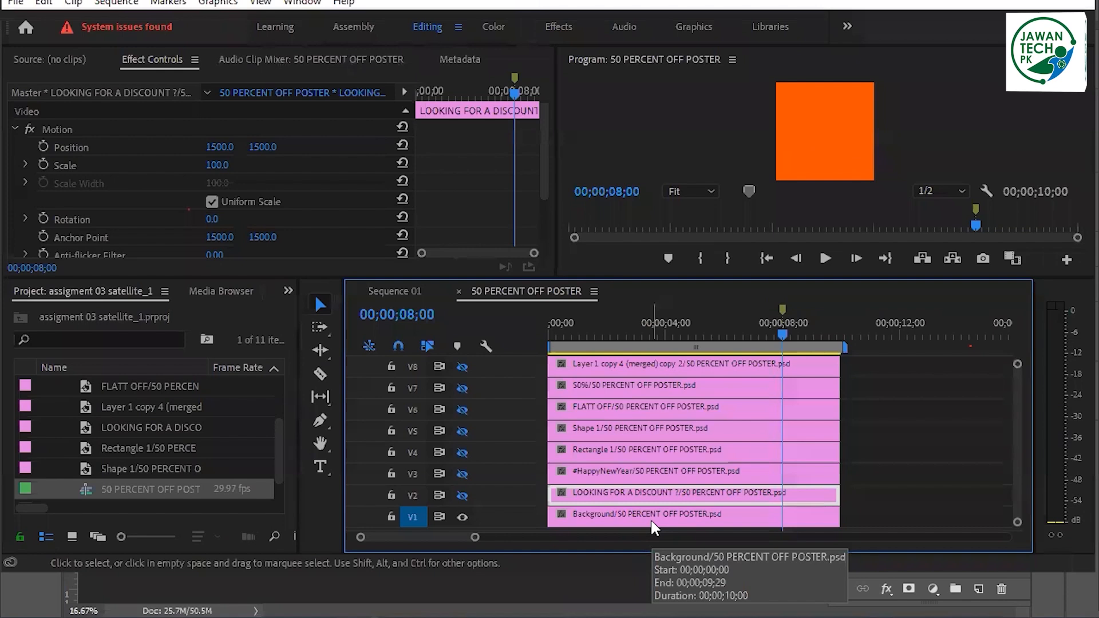
Select the Background clip on V1 and return the playhead to the start of the sequence
left_click(591, 514)
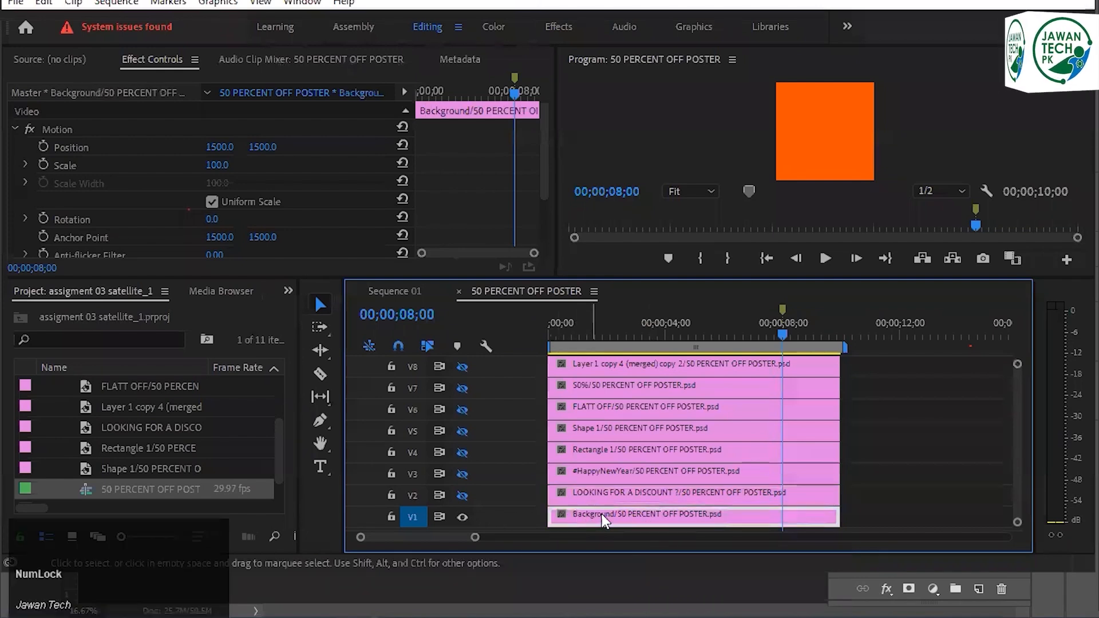
left_click_drag(780, 330, 549, 344)
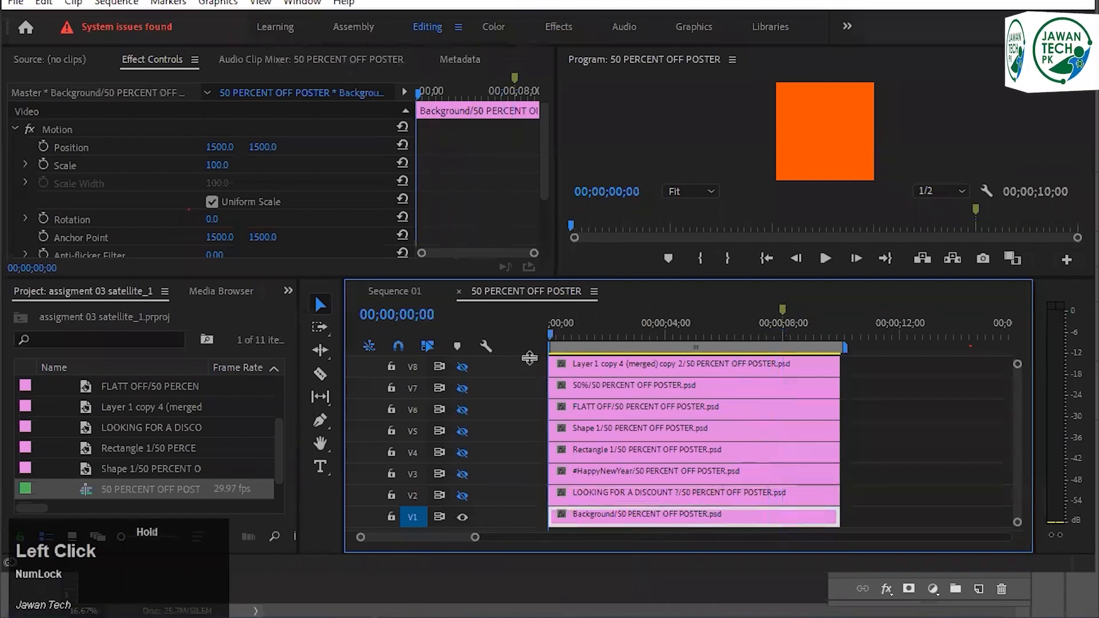
left_click(565, 522)
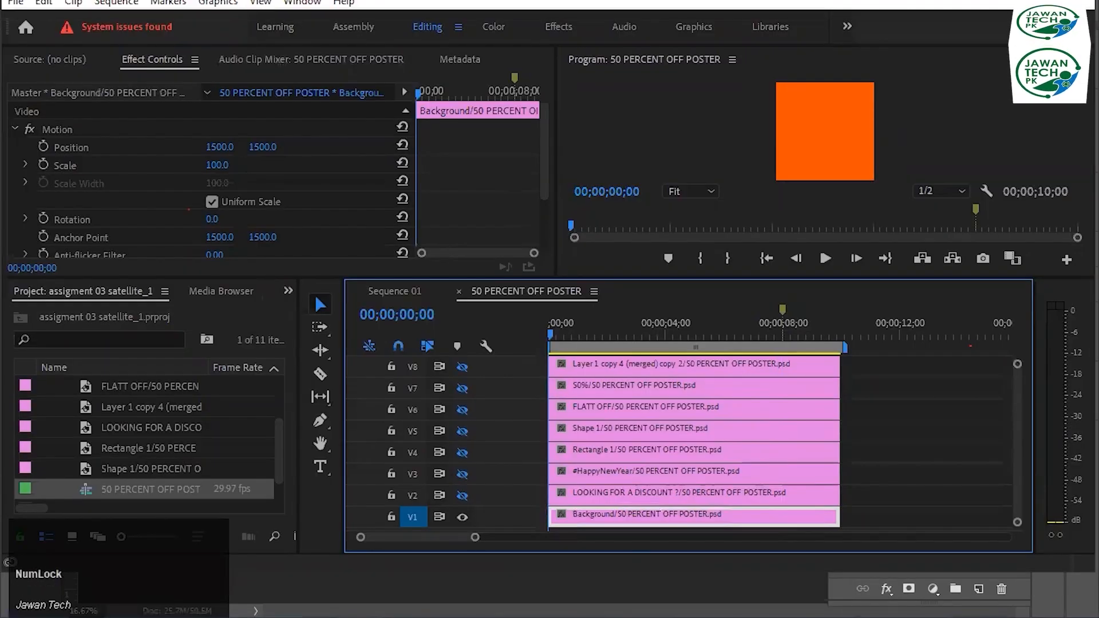
Switch to Notepad, add the line "premier animation topic" to the class notes and return to Premiere Pro
key("alt+Tab")
key("Return")
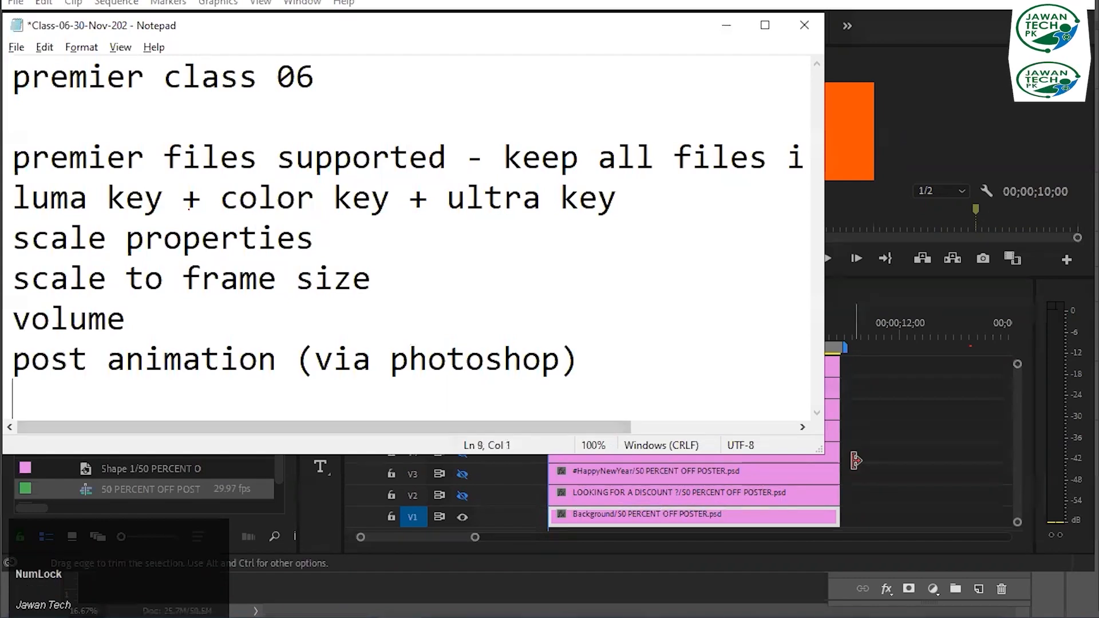
type("premier ")
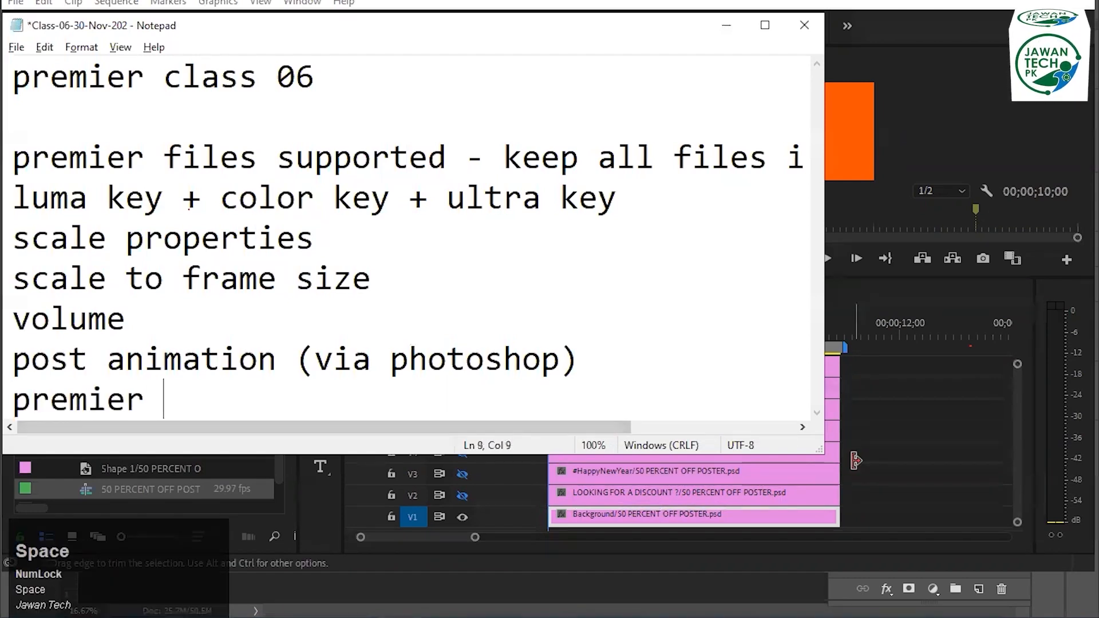
type("animation topic")
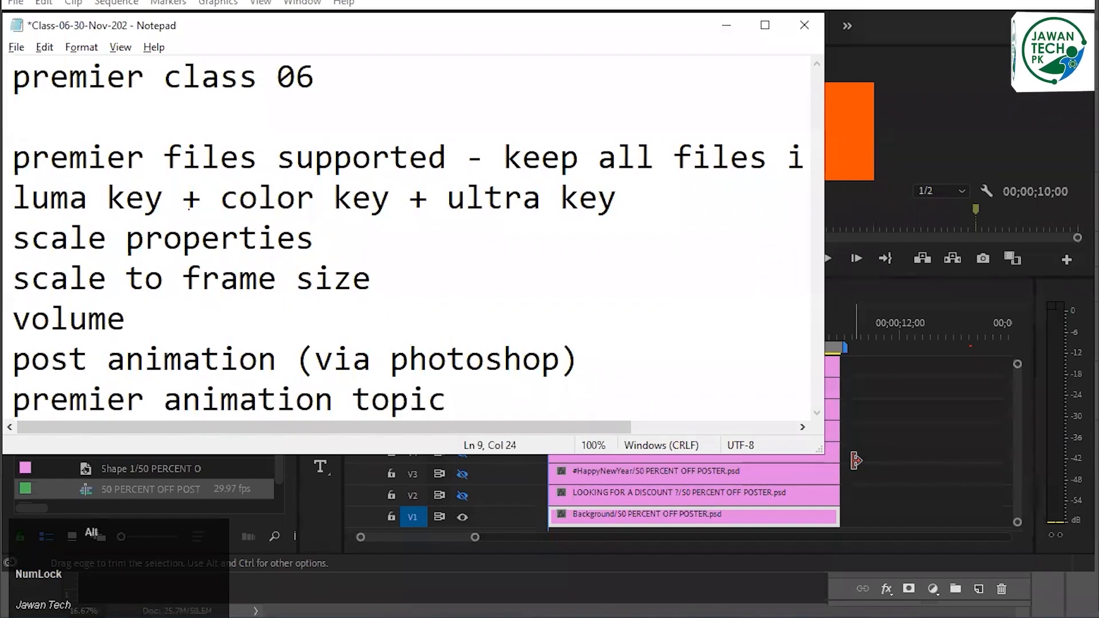
key("alt+Tab")
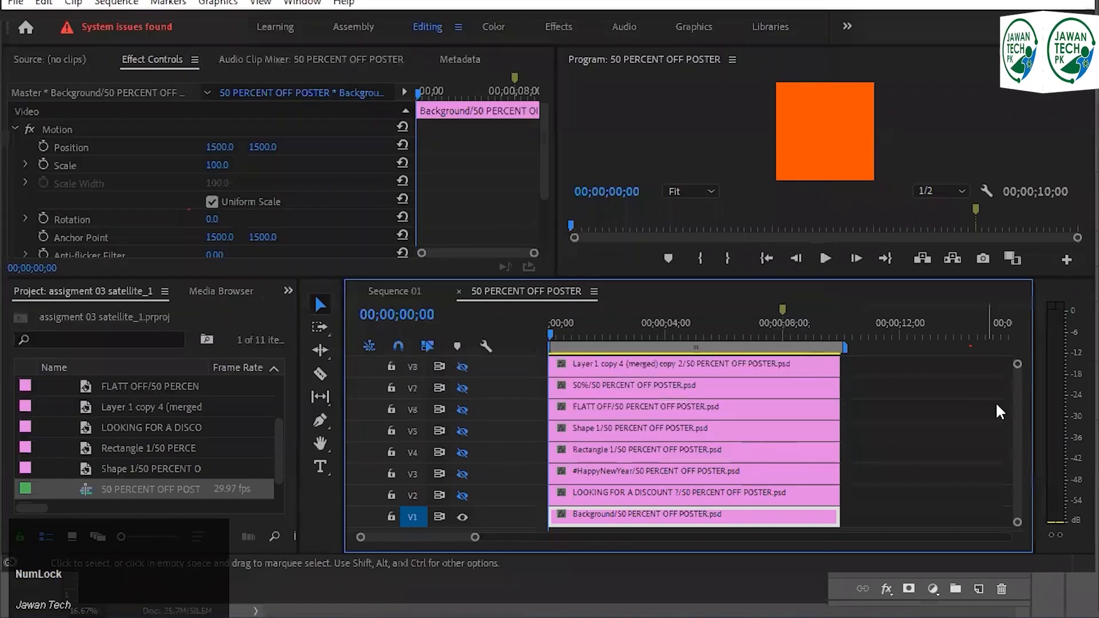
Save the project and turn on Scale animation for the Background clip with a 100.0 keyframe at 00;00;00;00
key("ctrl+s")
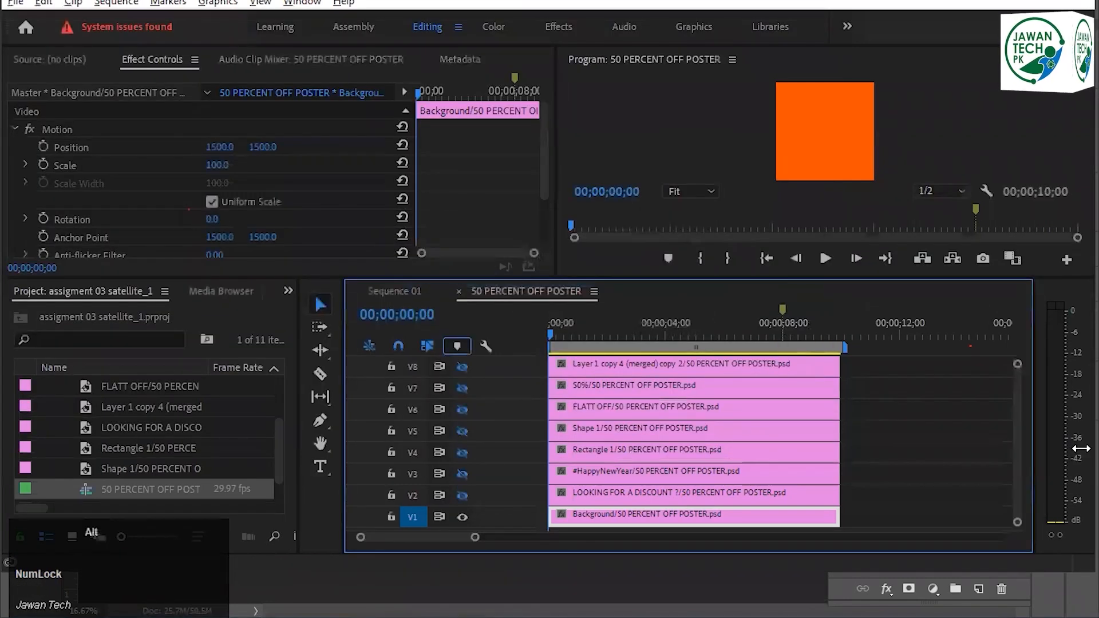
key("alt+Tab")
key("alt+Tab")
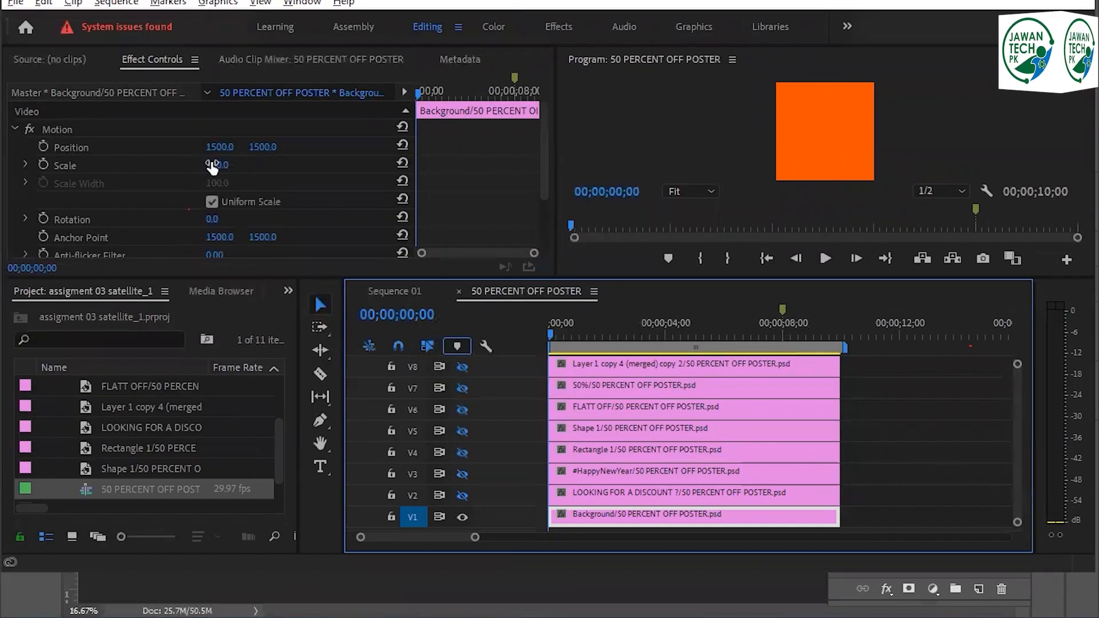
key("Num_Lock")
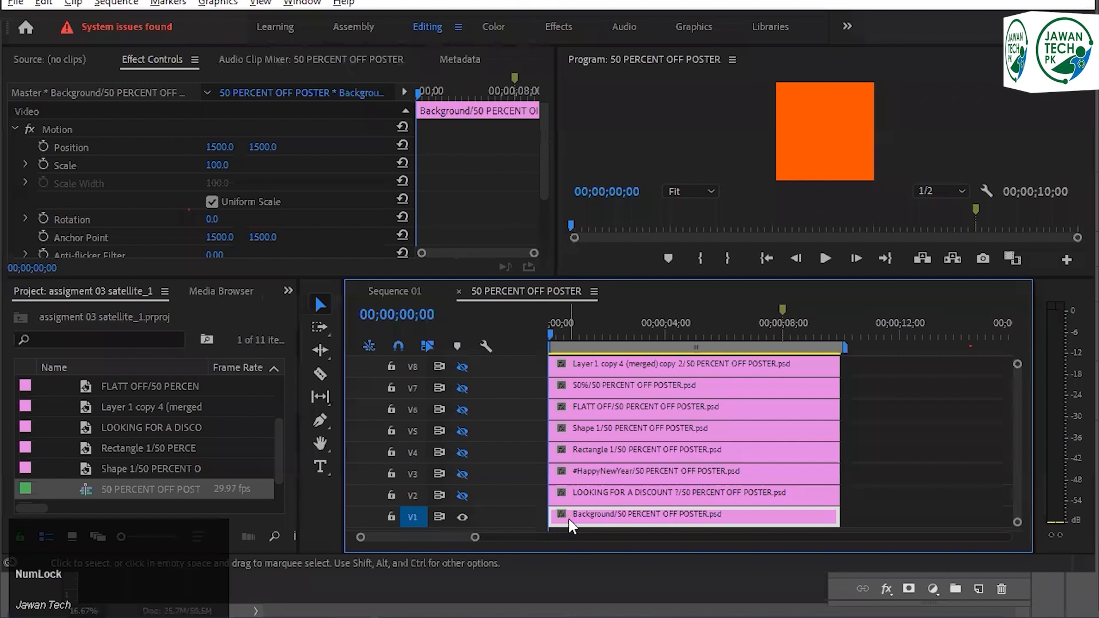
left_click(43, 165)
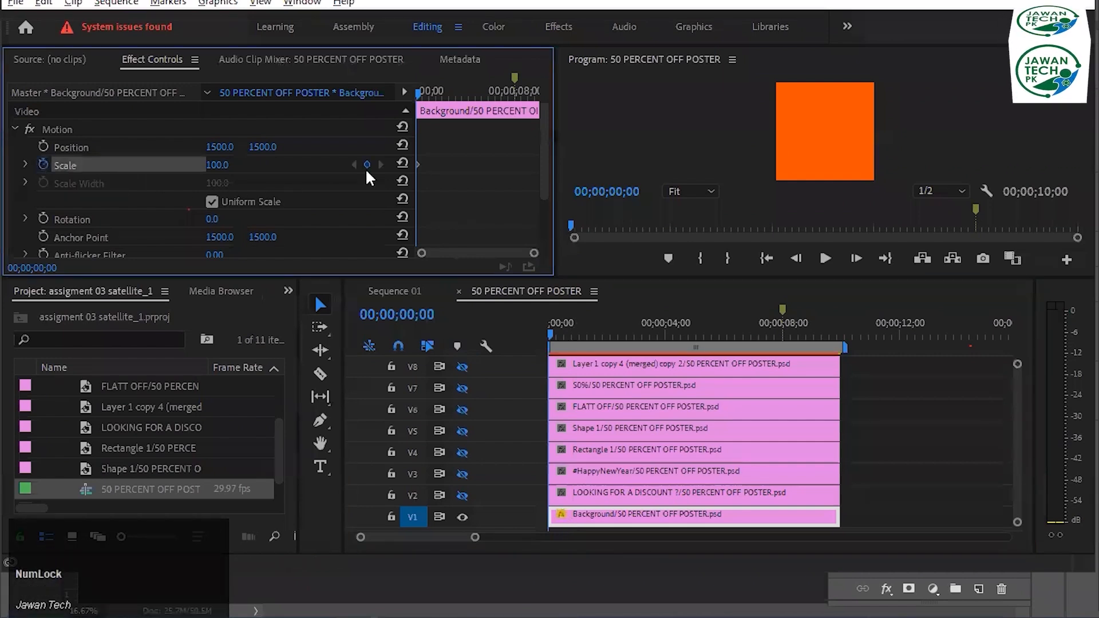
Set the Background clip's Scale keyframe at 00;00;00;00 to 0
left_click(208, 167)
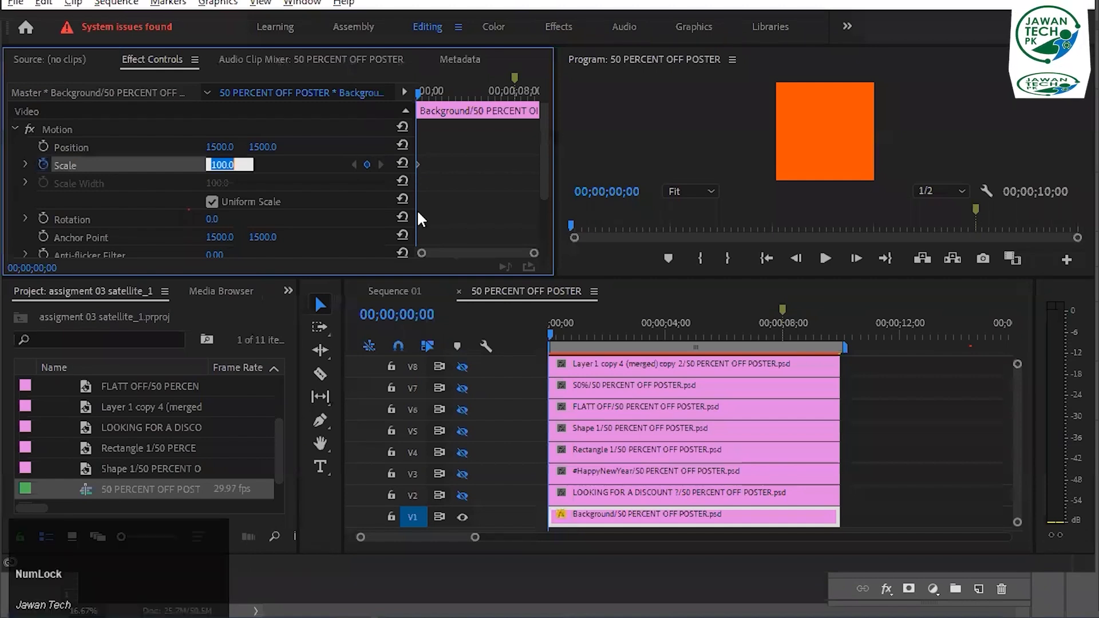
type("0")
key("Return")
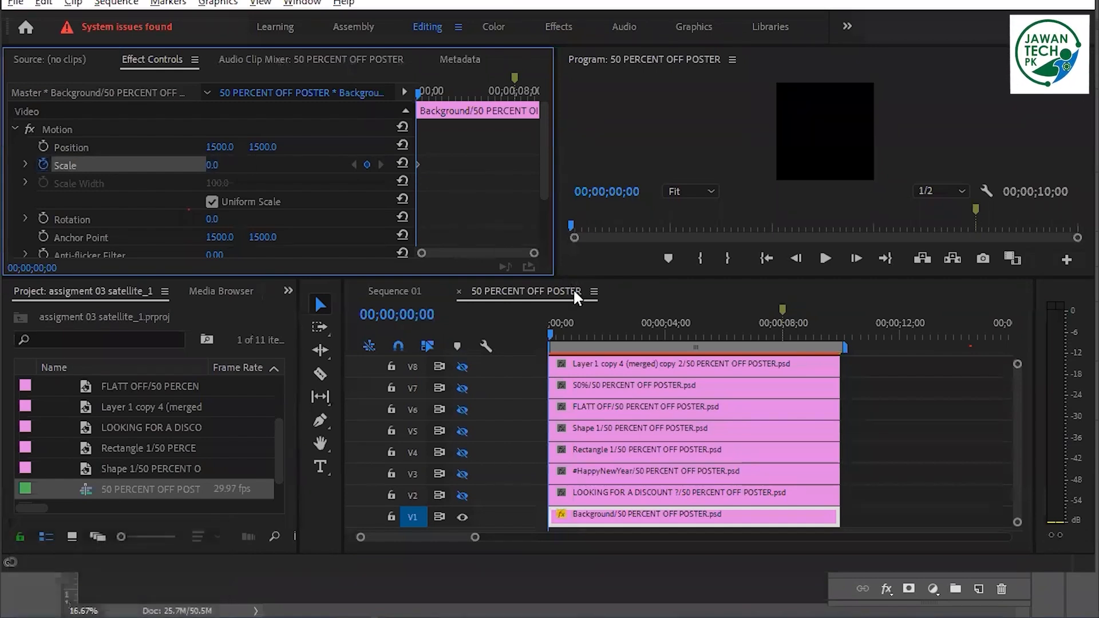
Add a Scale keyframe of 100 to the Background clip at 00;00;00;10
left_click(387, 317)
key("BackSpace")
key("BackSpace")
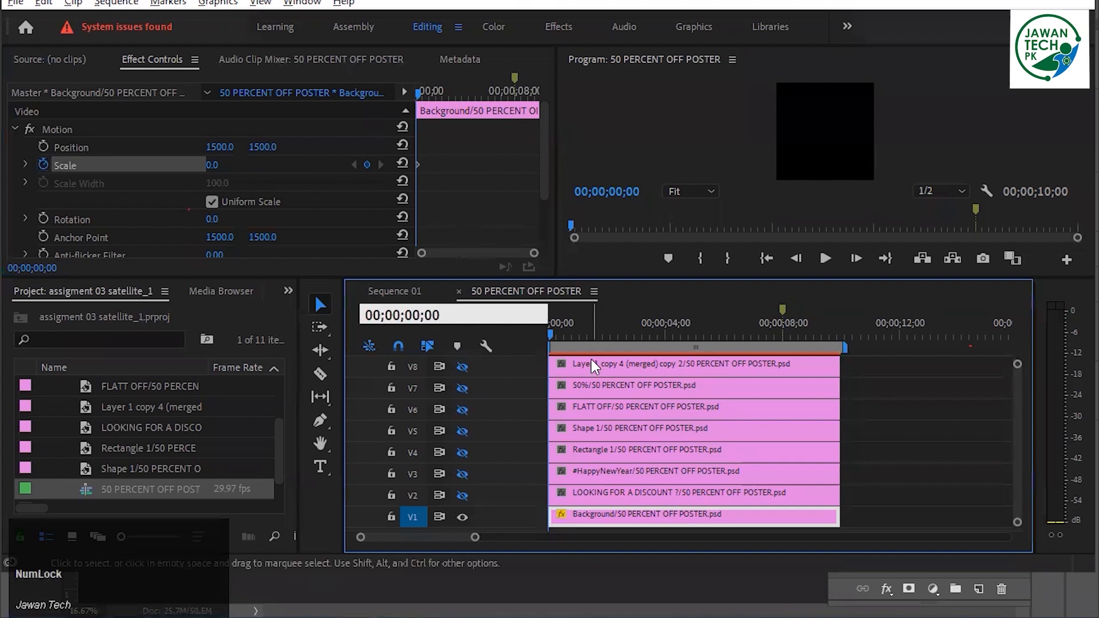
type("10")
key("Return")
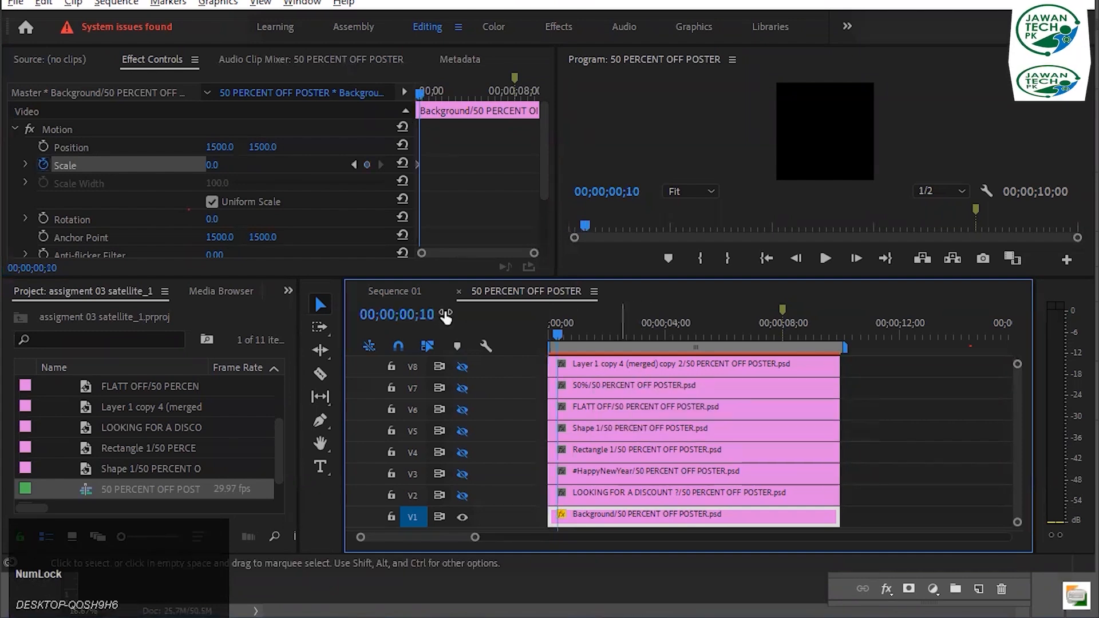
left_click(212, 165)
type("100")
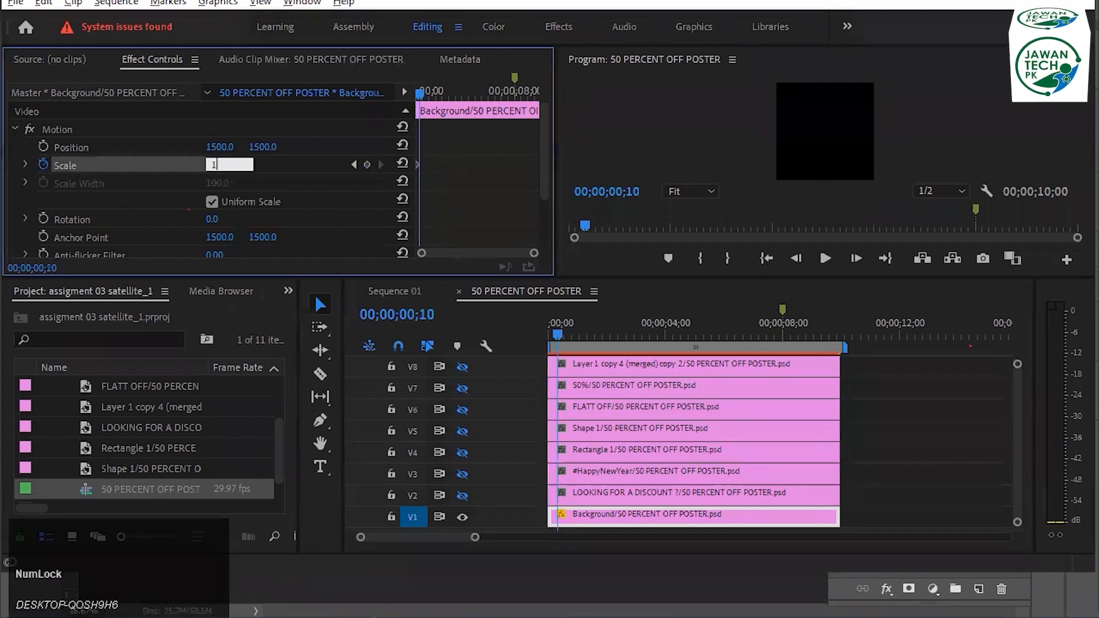
key("Return")
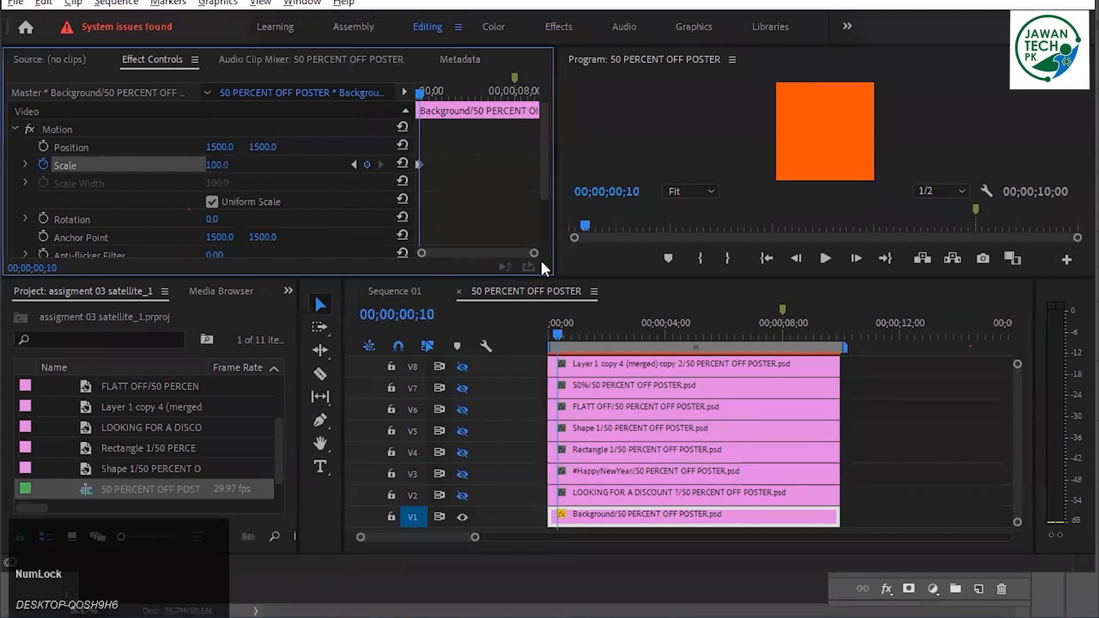
Play and scrub the Background's scale animation from the start of the sequence to check the growth
left_click(550, 333)
key("space")
key("space")
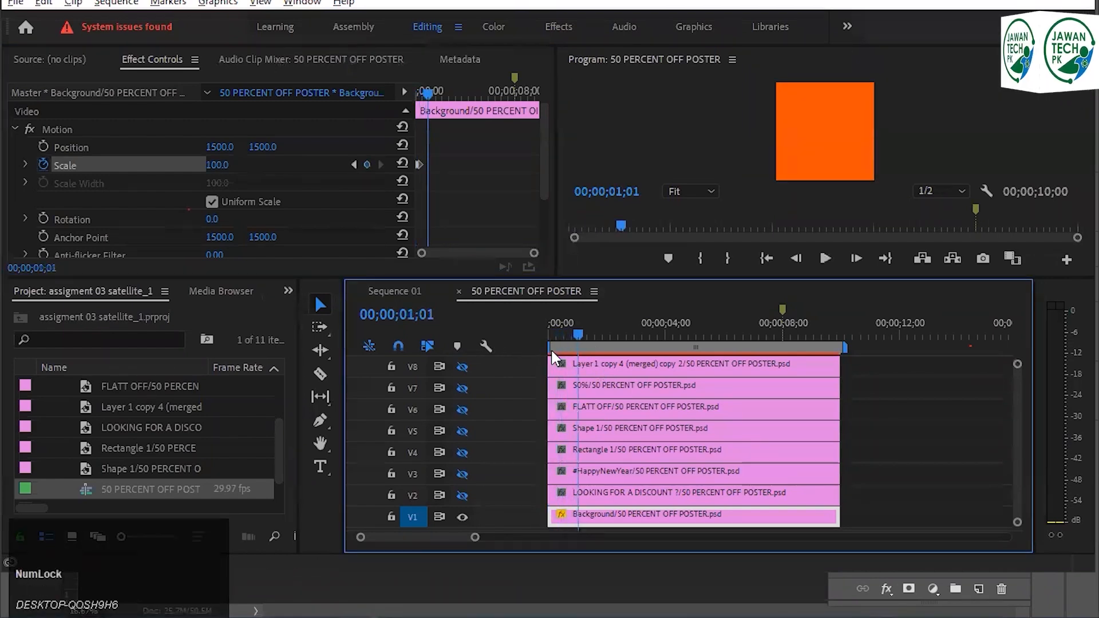
key("Home")
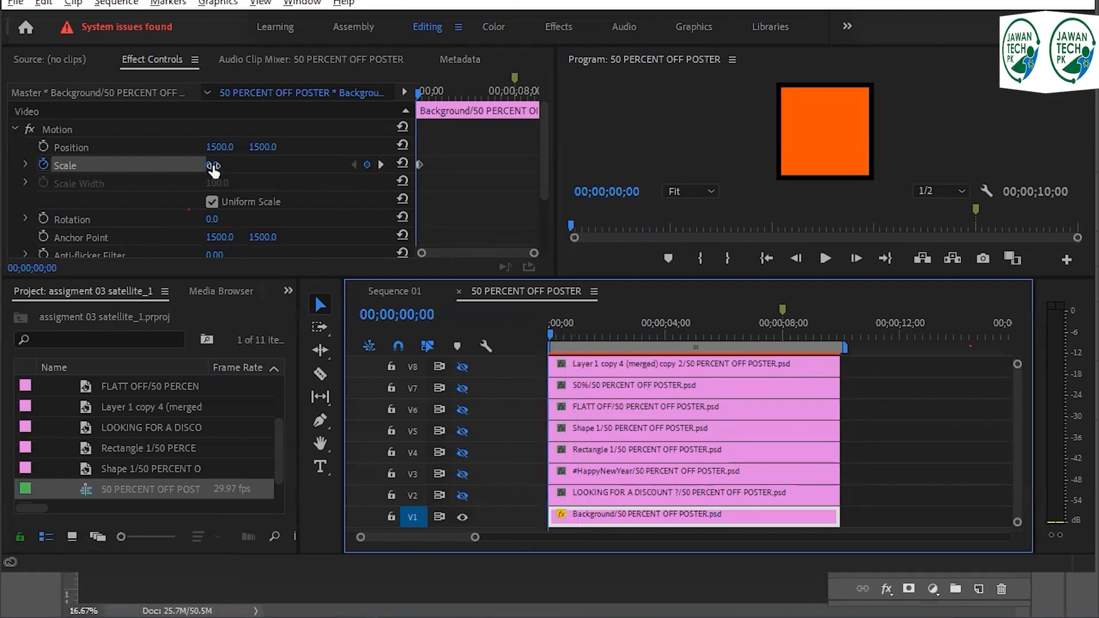
left_click(218, 165)
key("Num_Lock")
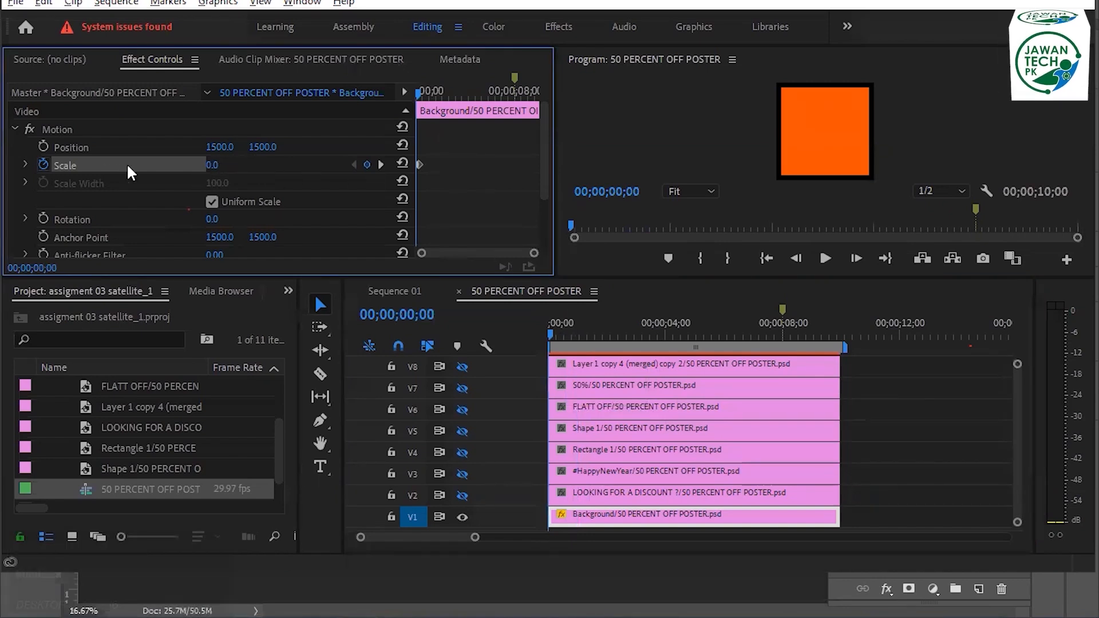
key("space")
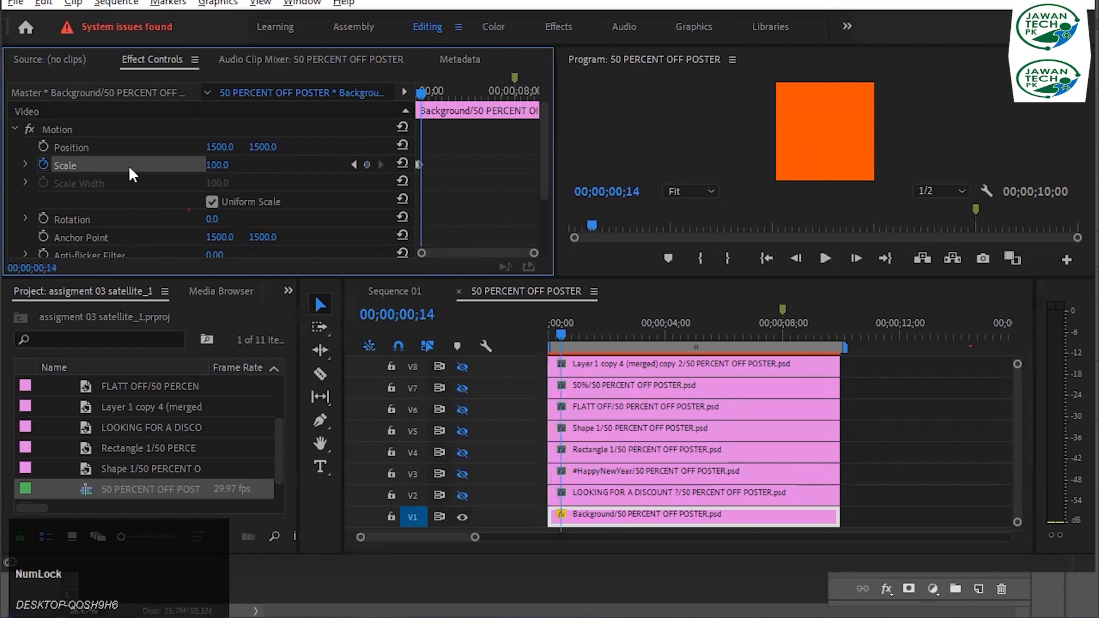
left_click(541, 330)
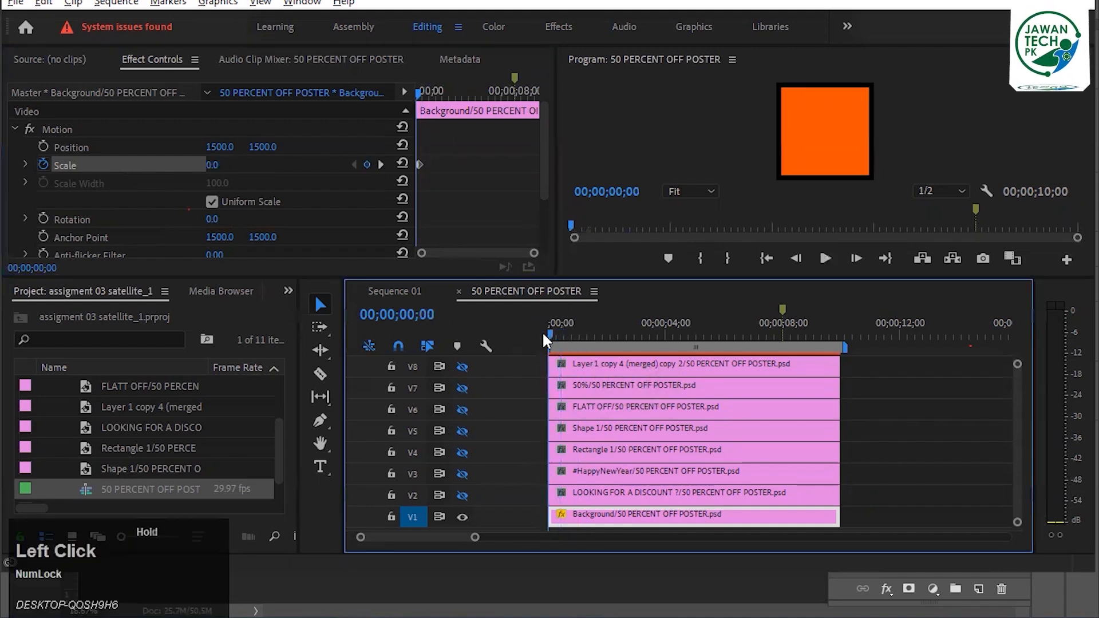
left_click_drag(551, 331, 575, 331)
Reset the Background's first Scale keyframe to 10 at 00;00;00;00 and play back the animation
left_click(349, 163)
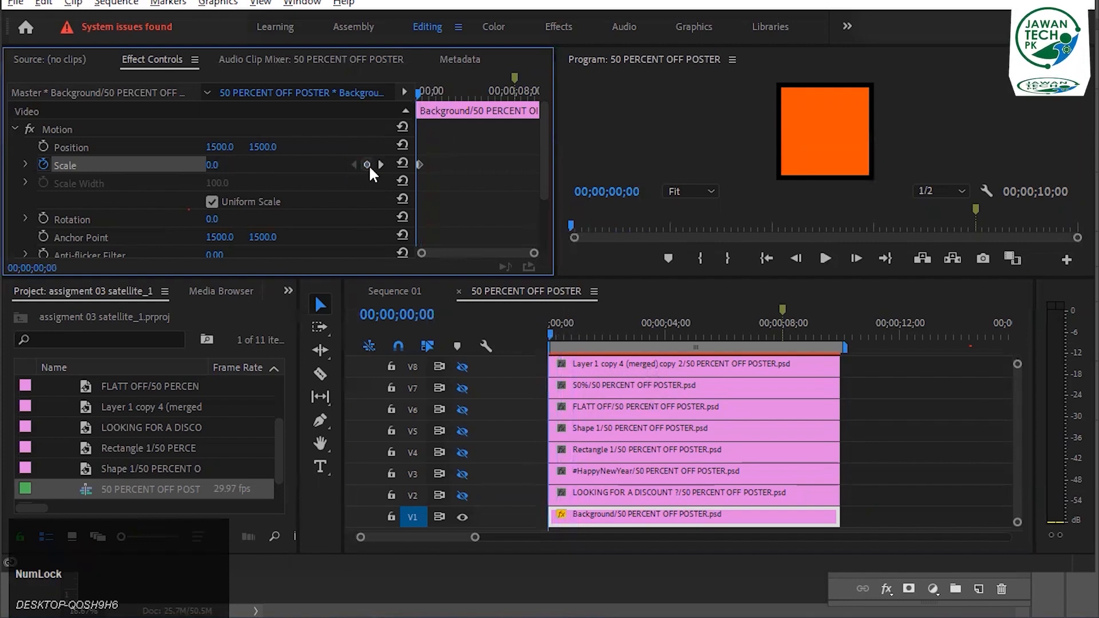
left_click(369, 165)
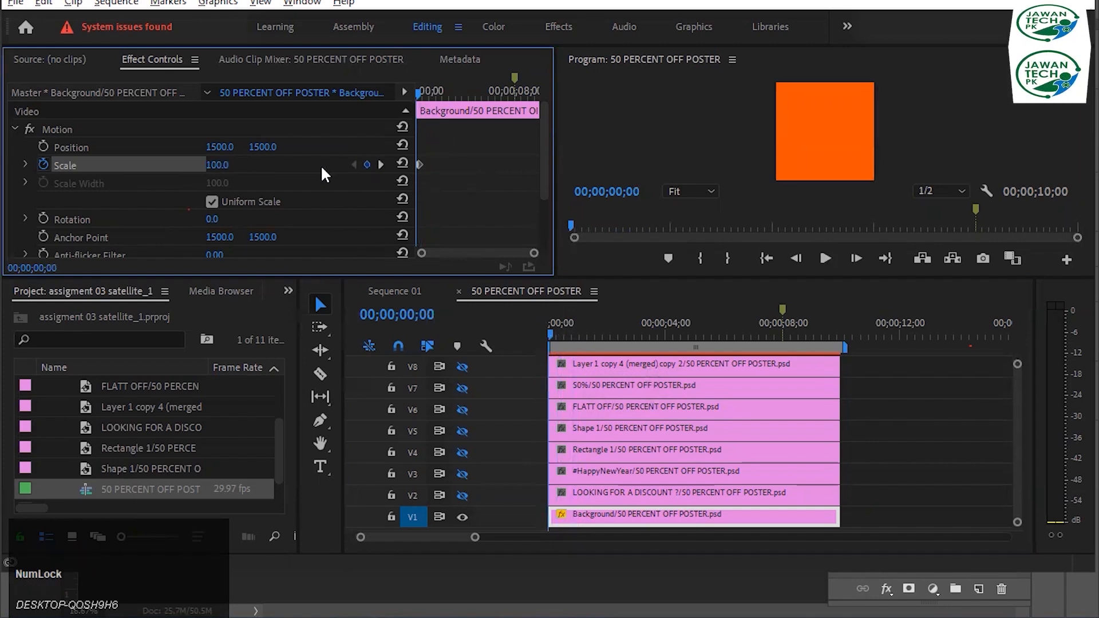
left_click(218, 165)
type("10")
key("Return")
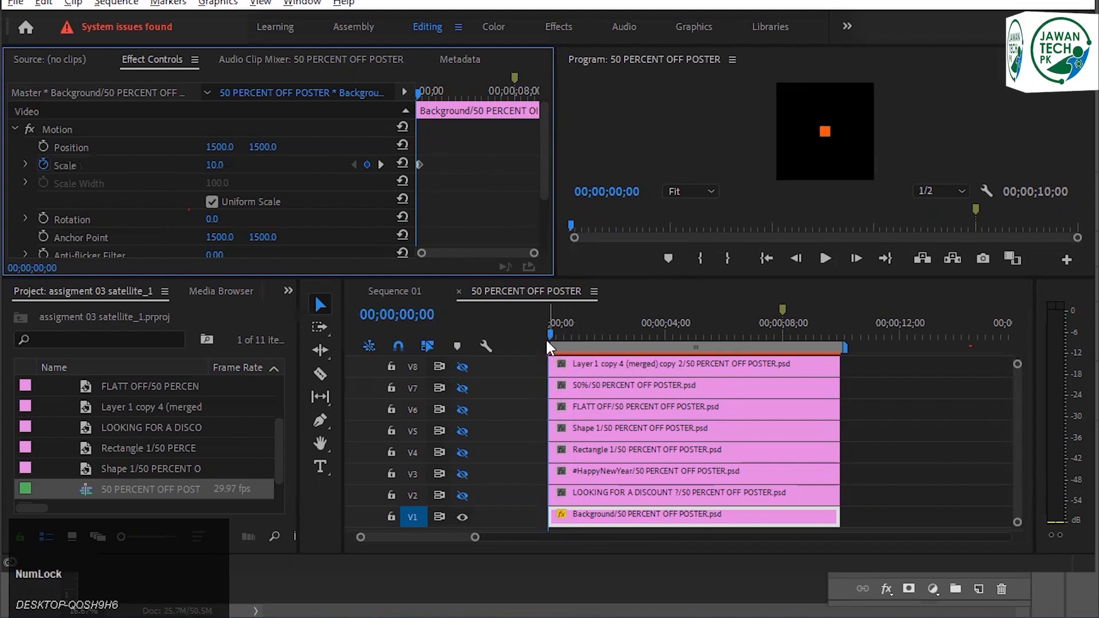
key("space")
key("space")
left_click_drag(583, 340, 483, 324)
key("space")
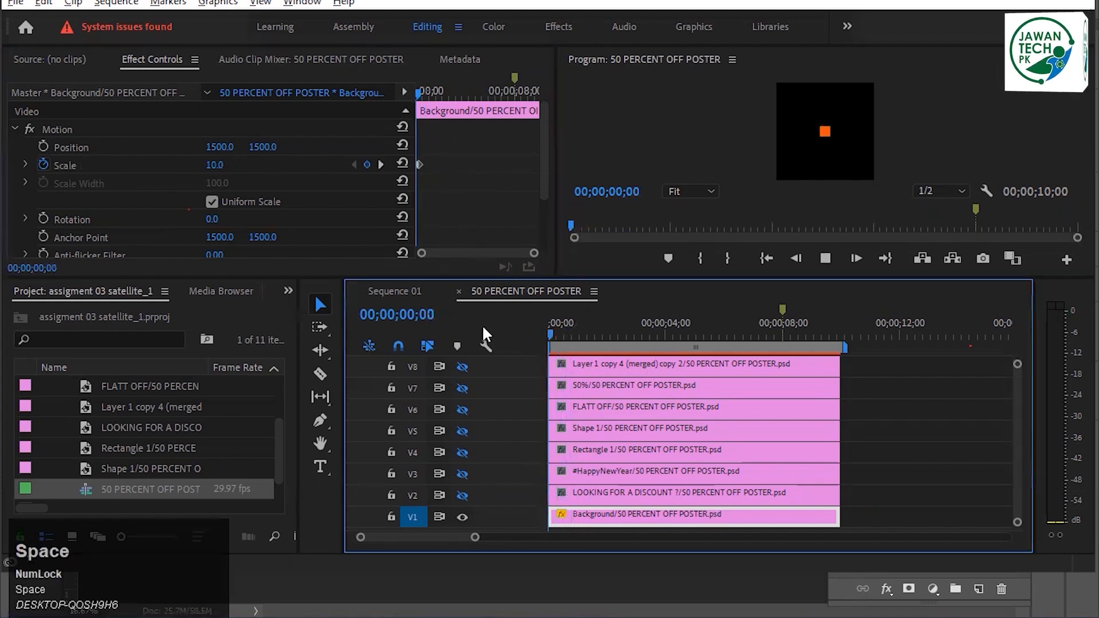
key("space")
left_click(420, 165)
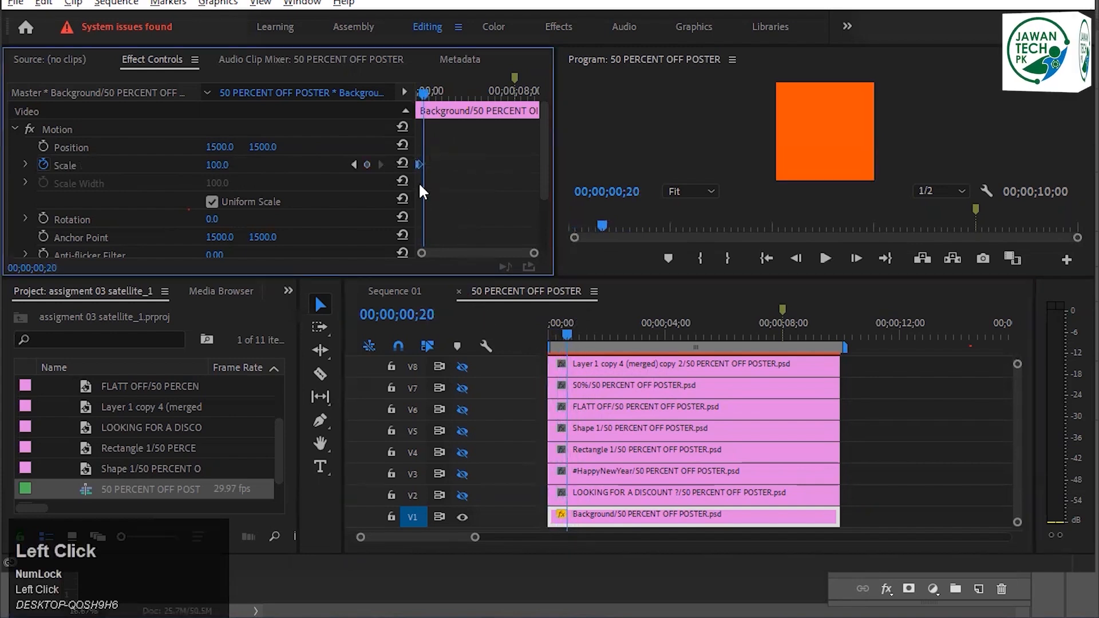
Move the playhead to 00;00;00;01 and remove all of the Background clip's Scale keyframes
left_click_drag(582, 327, 527, 329)
left_click(443, 324)
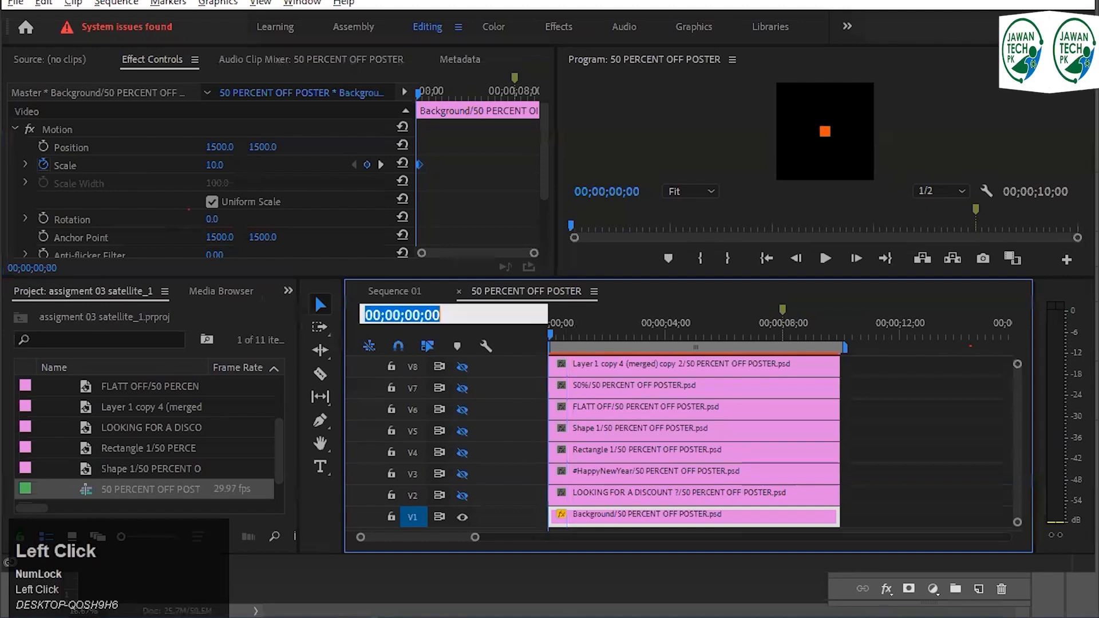
key("BackSpace")
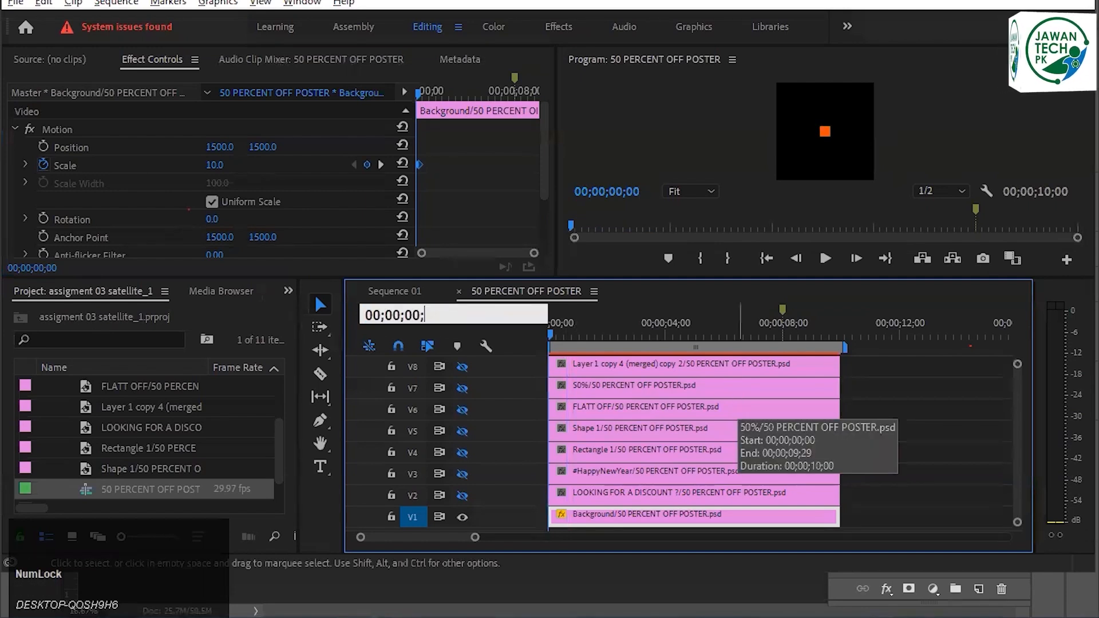
type("1")
key("Return")
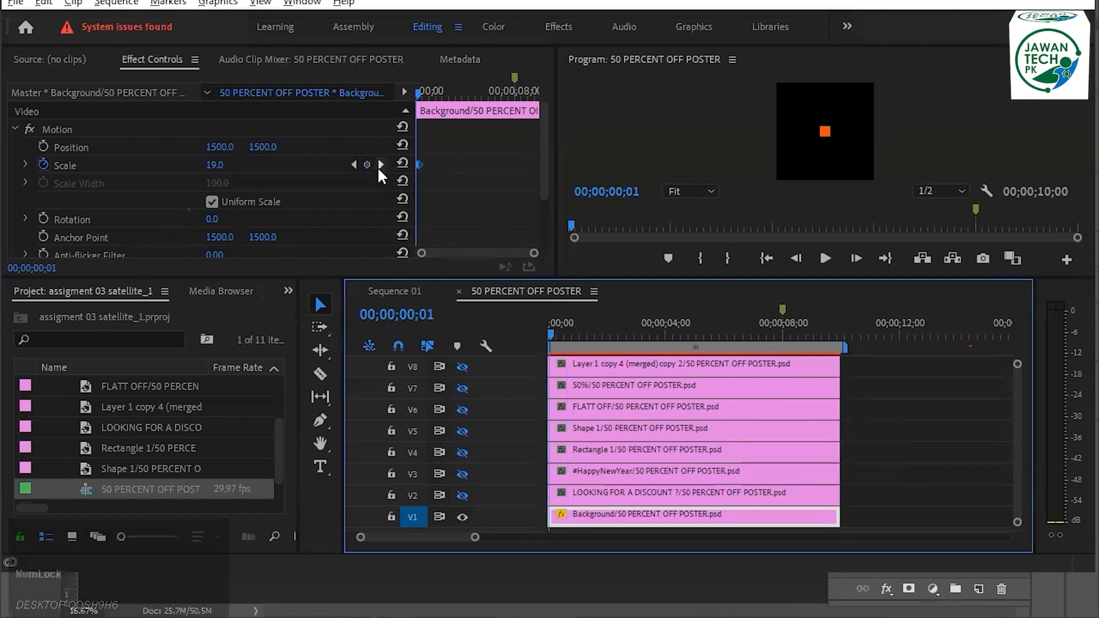
left_click(40, 162)
left_click(595, 298)
left_click_drag(209, 165, 213, 165)
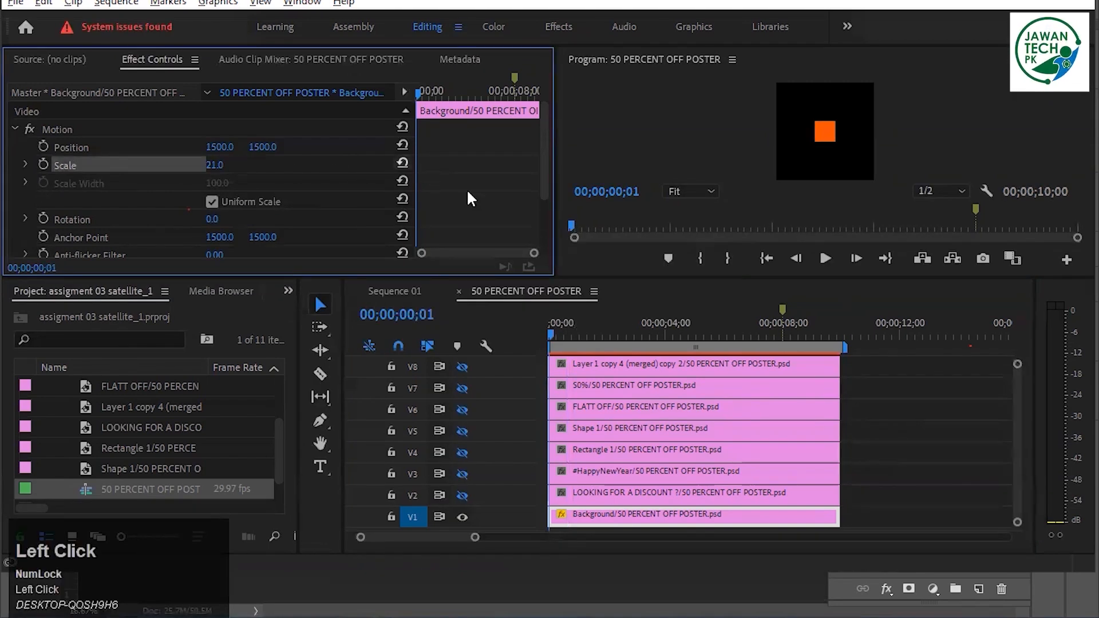
Turn Scale animation back on for the Background clip with a keyframe of 0 at 00;00;00;01
left_click(43, 164)
left_click(229, 165)
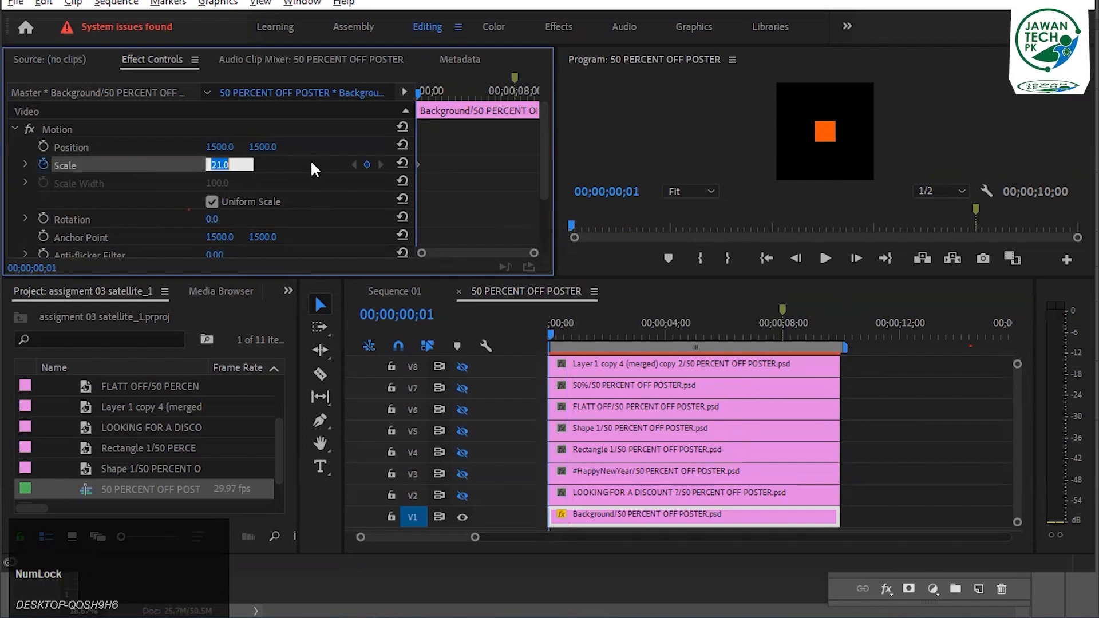
type("0")
key("Return")
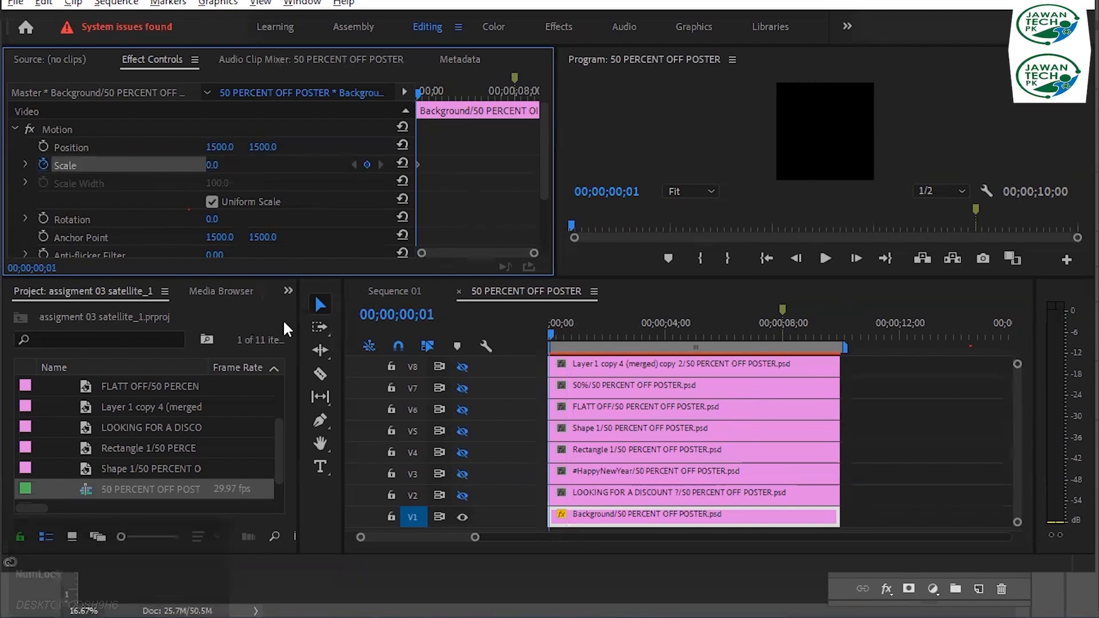
Move the playhead to 00;00;00;10 and add a Background Scale keyframe of 100 there
left_click_drag(438, 318, 421, 318)
left_click(432, 315)
left_click(435, 314)
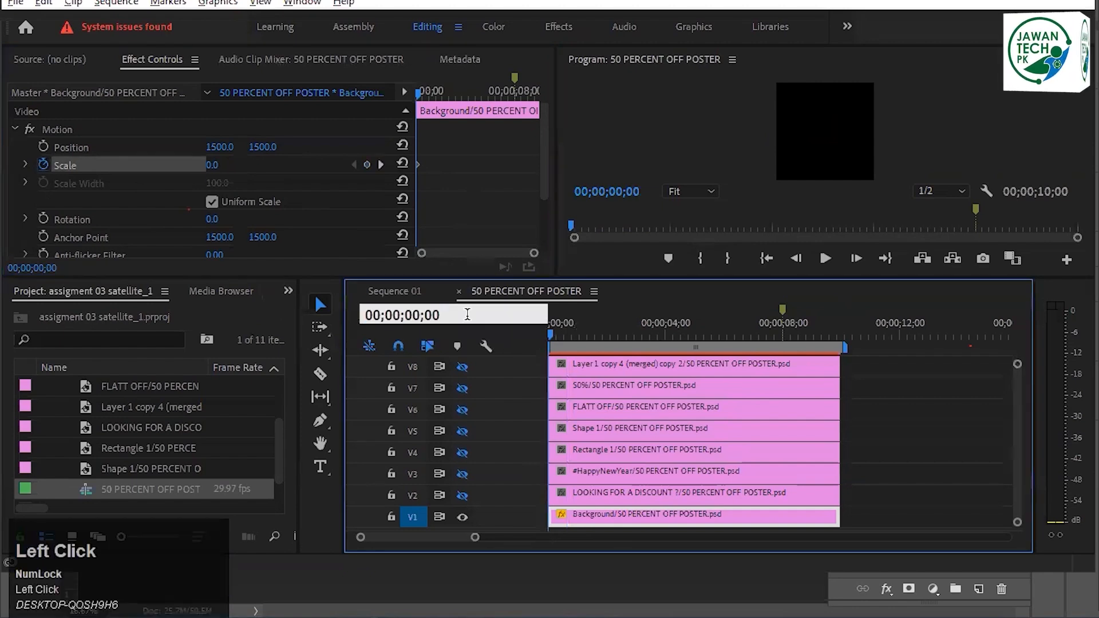
key("BackSpace")
key("BackSpace")
type("10")
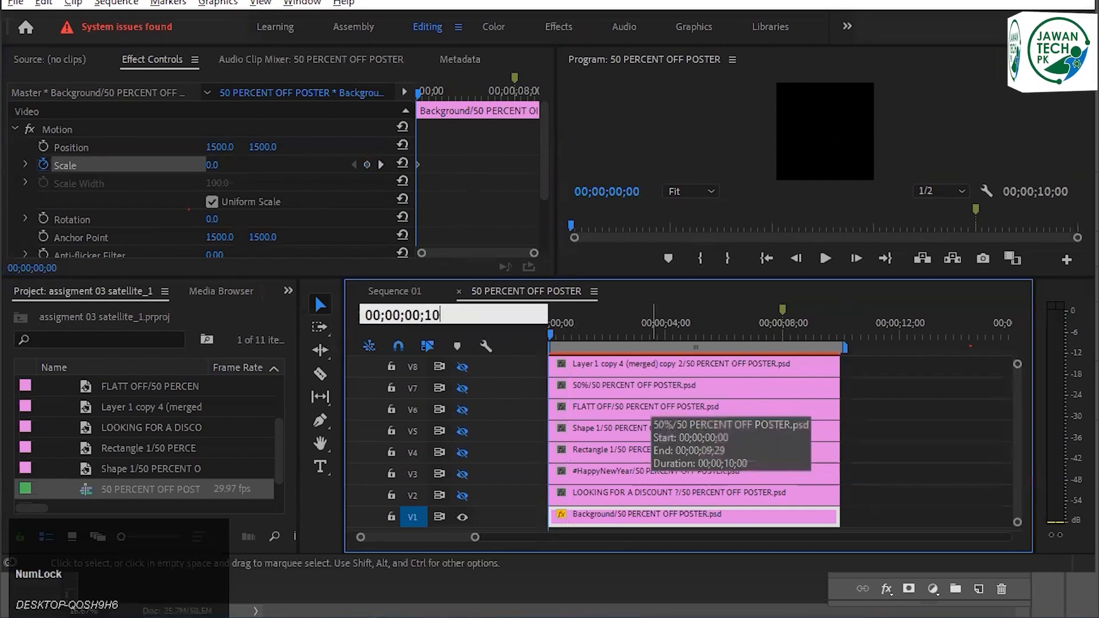
key("Return")
left_click(211, 165)
type("100")
key("Return")
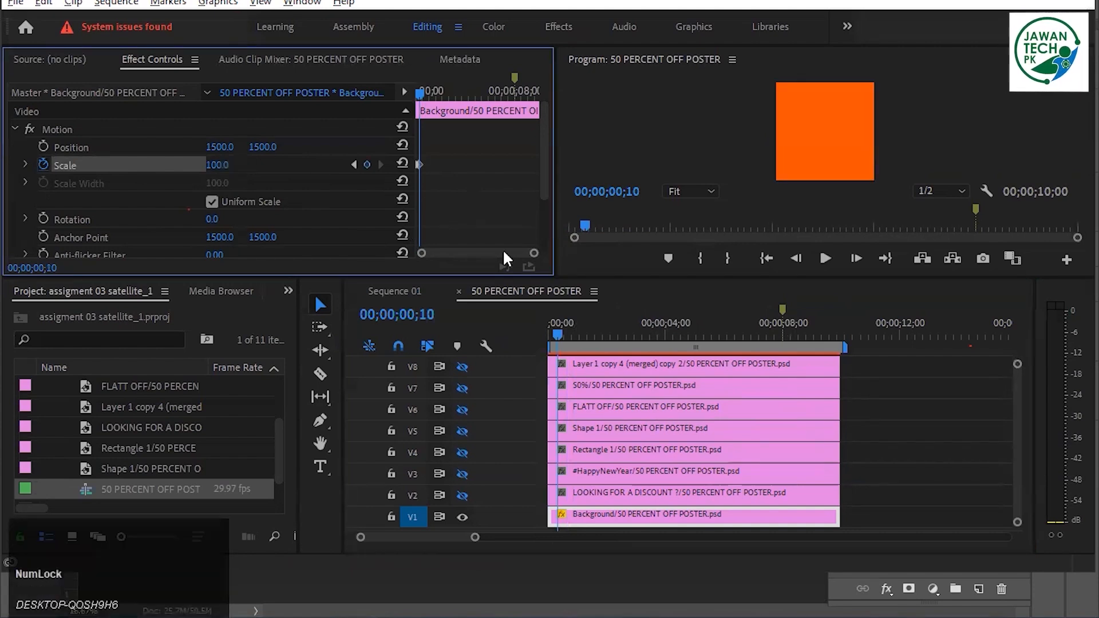
Preview the Background's rebuilt scale animation from the sequence start and save the project
left_click(550, 338)
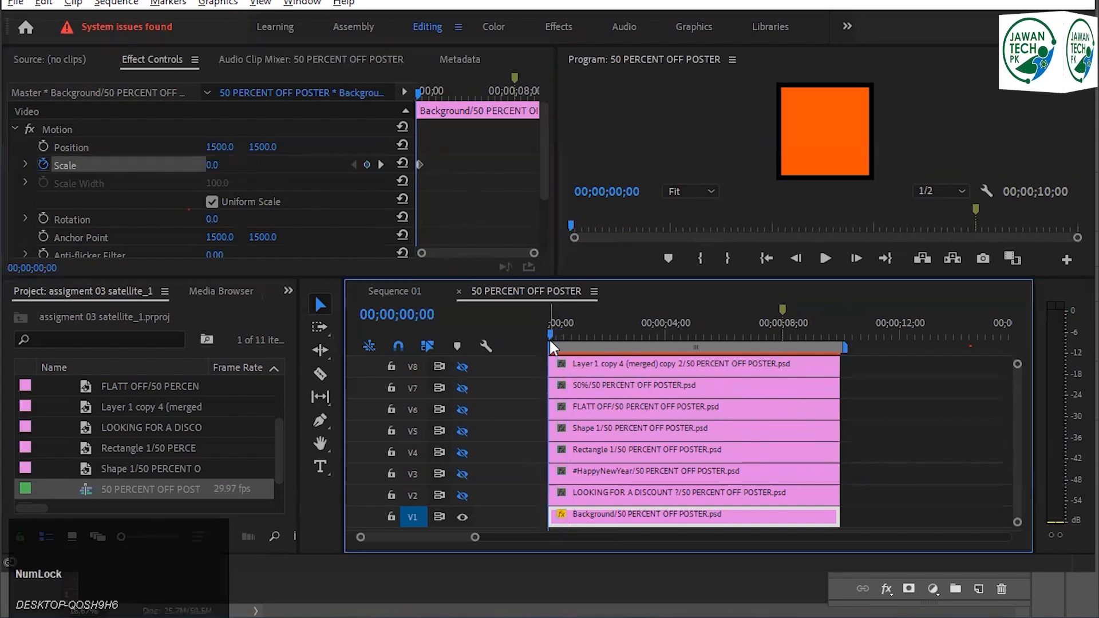
key("space")
left_click(550, 339)
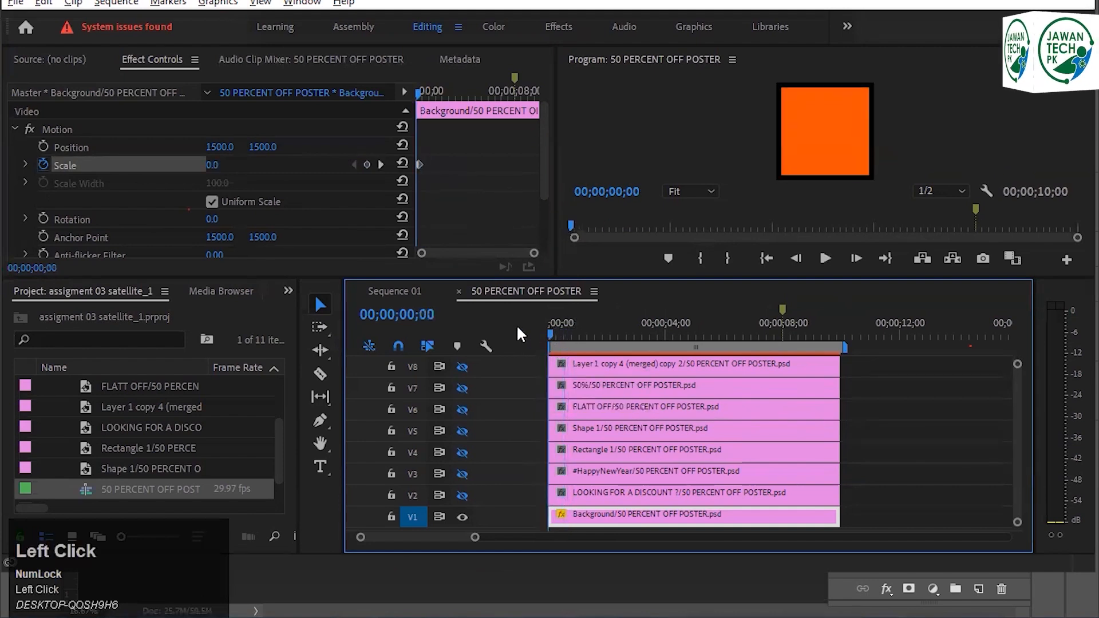
key("space")
key("space")
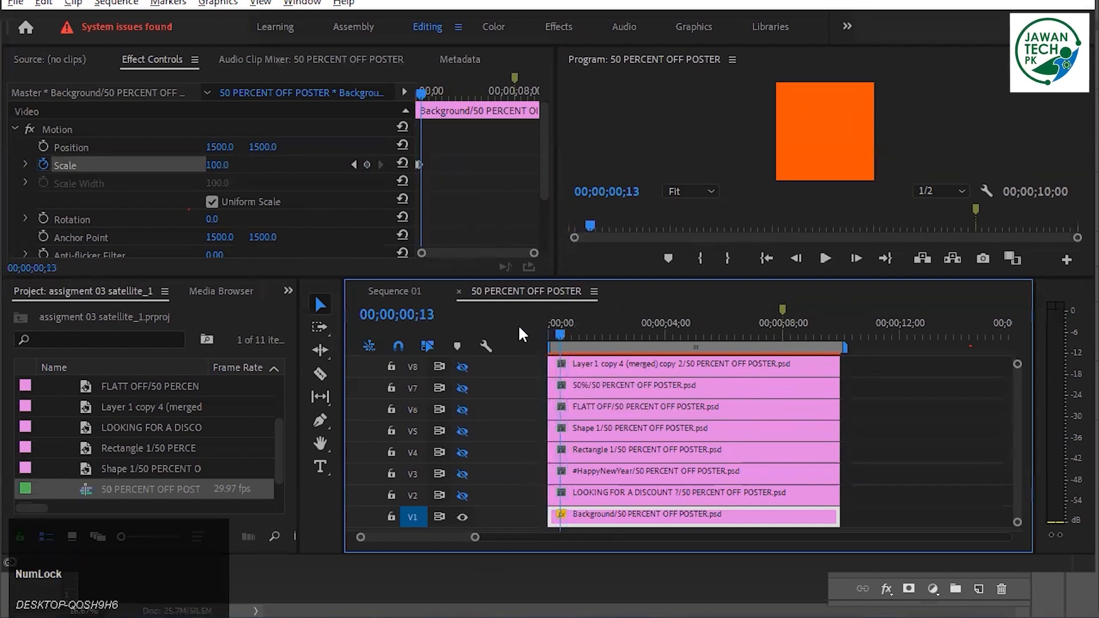
key("ctrl+s")
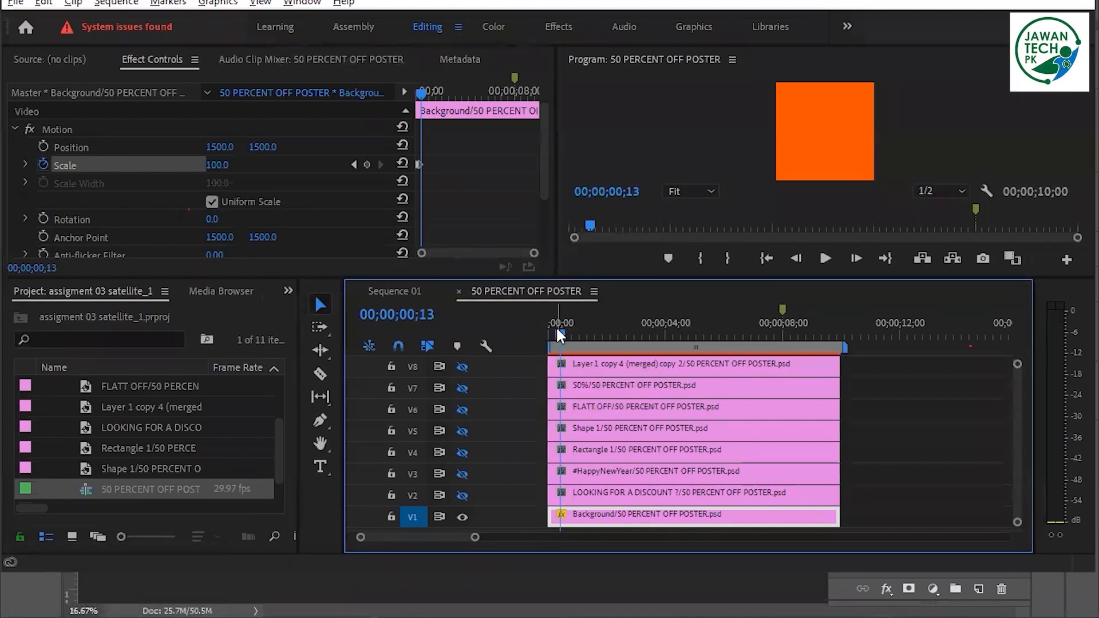
left_click_drag(556, 330, 522, 335)
key("space")
key("space")
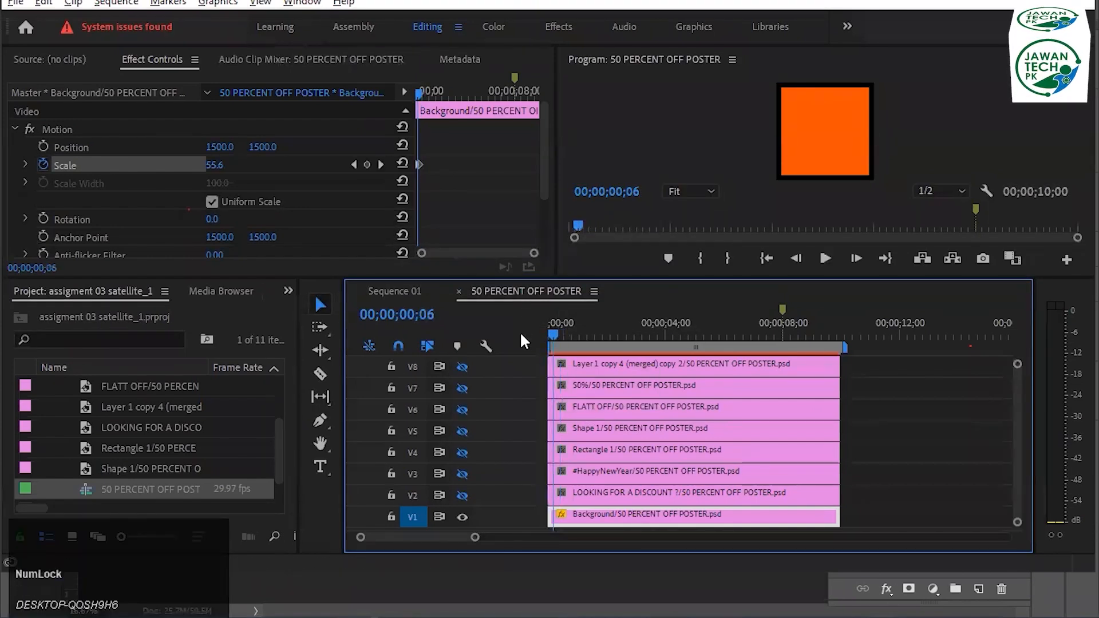
Shorten the work area to 18 frames and export it in H.264 format as 50 PERCENT OFF POSTER.mp4
left_click_drag(809, 344, 561, 342)
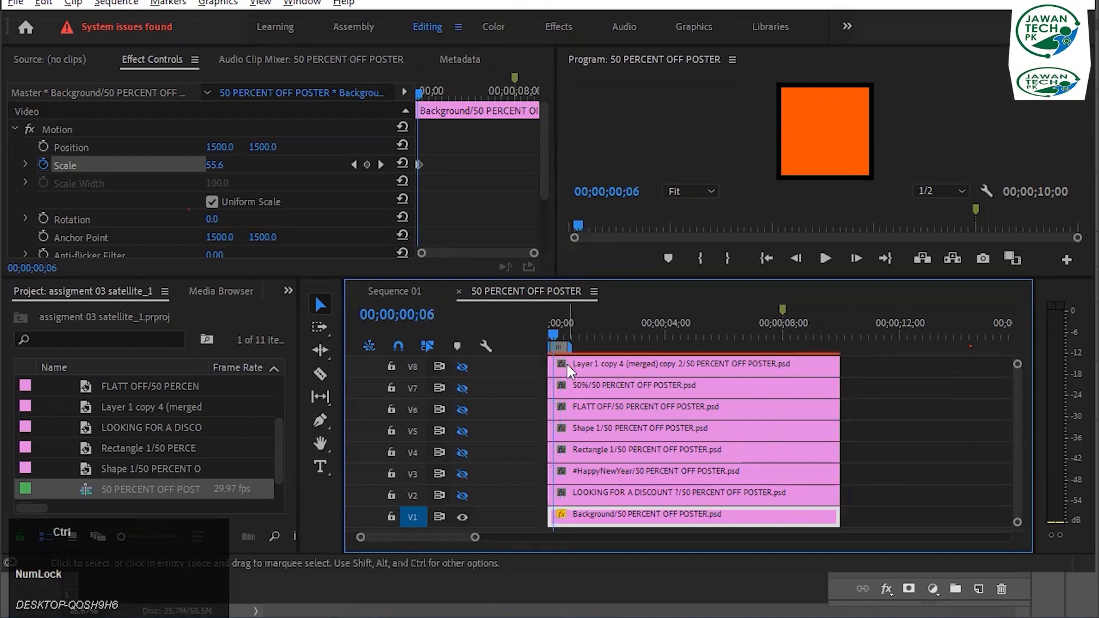
key("ctrl+m")
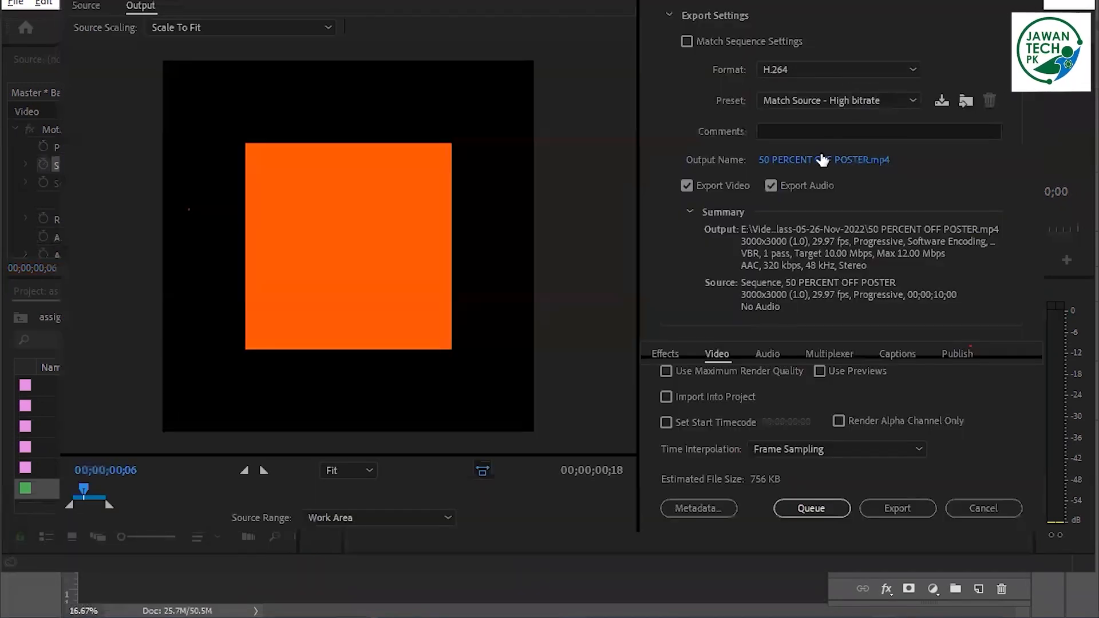
left_click(729, 43)
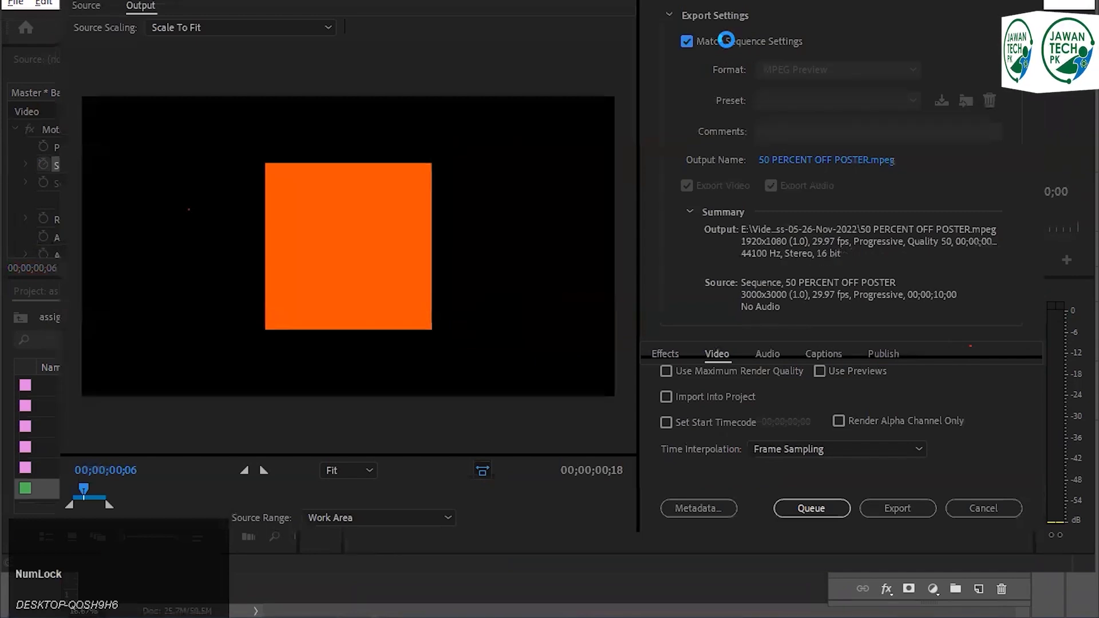
left_click(726, 40)
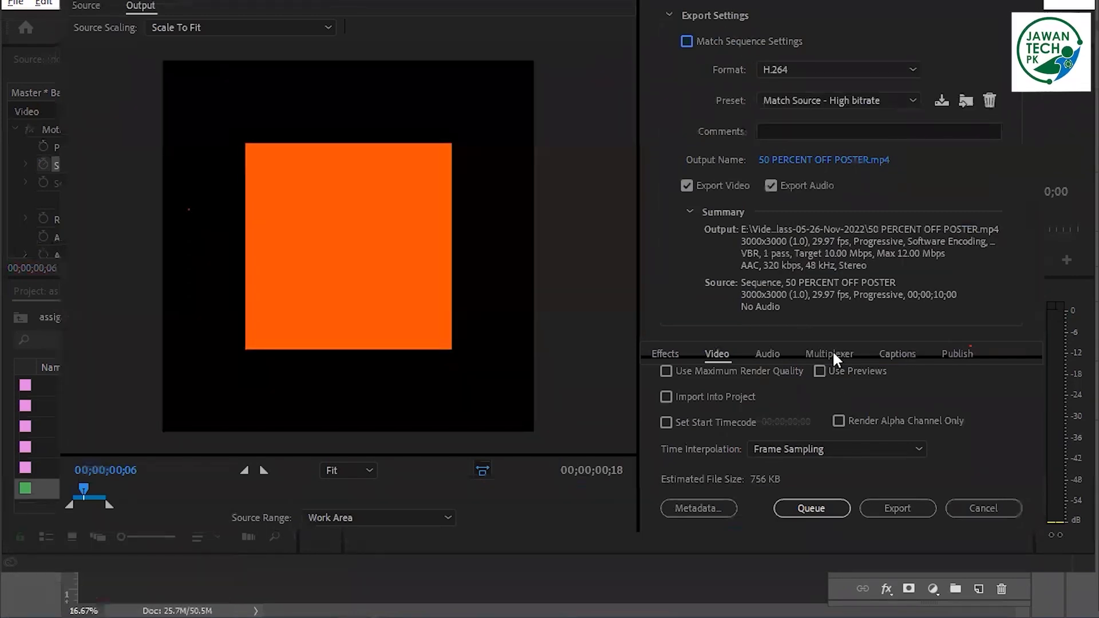
scroll(858, 449, "down", 2)
scroll(884, 446, "up", 2)
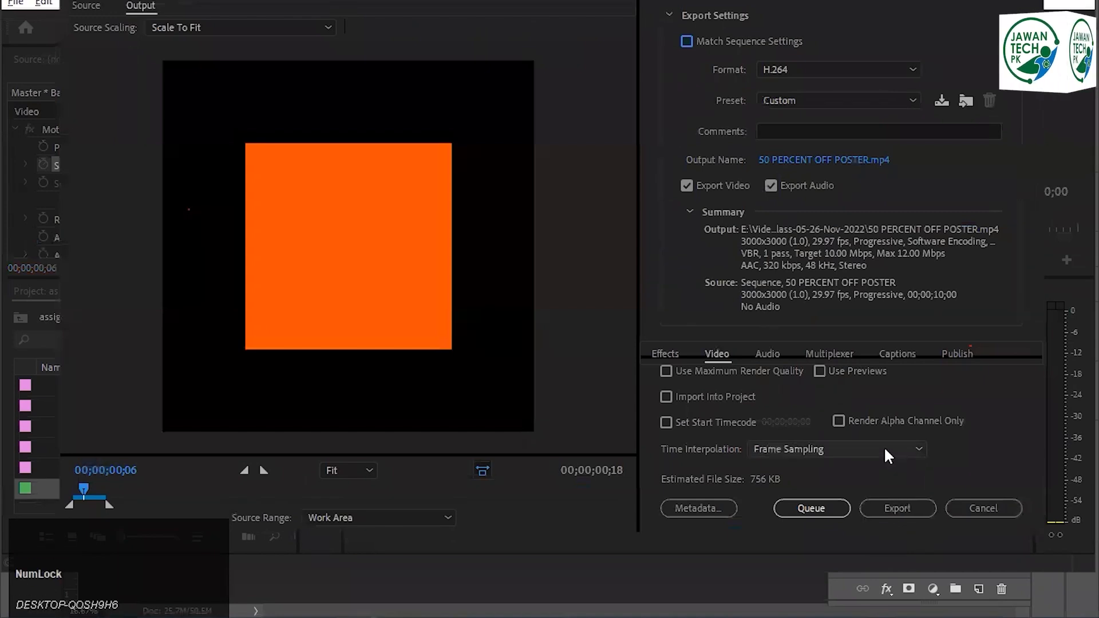
left_click(907, 507)
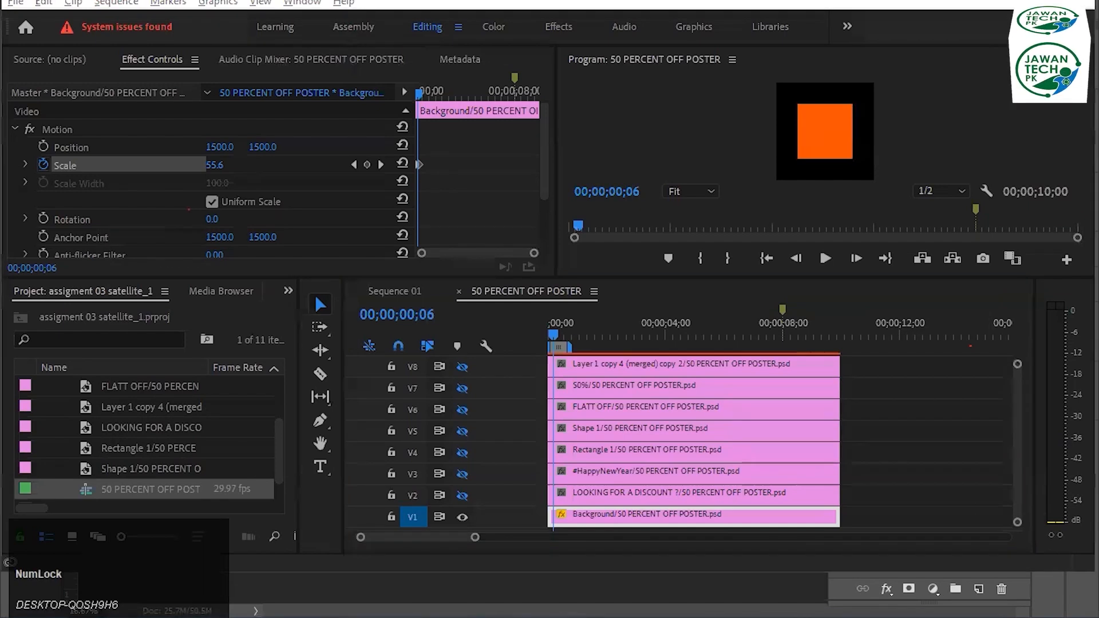
Reopen the export settings and check the folder and file name used for the output
left_click(634, 385)
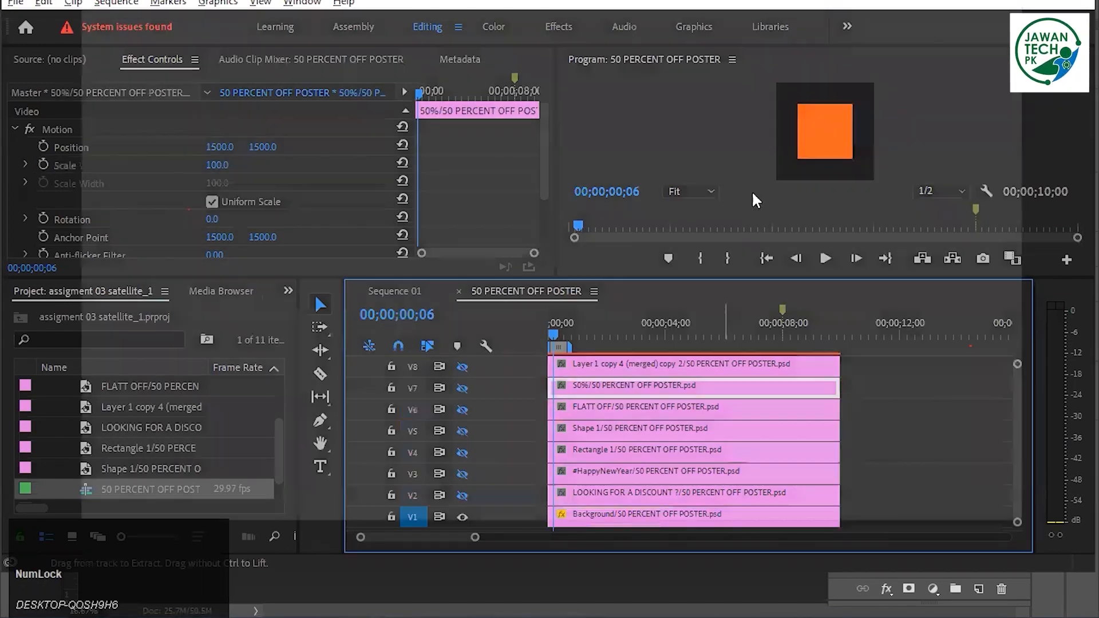
left_click(808, 158)
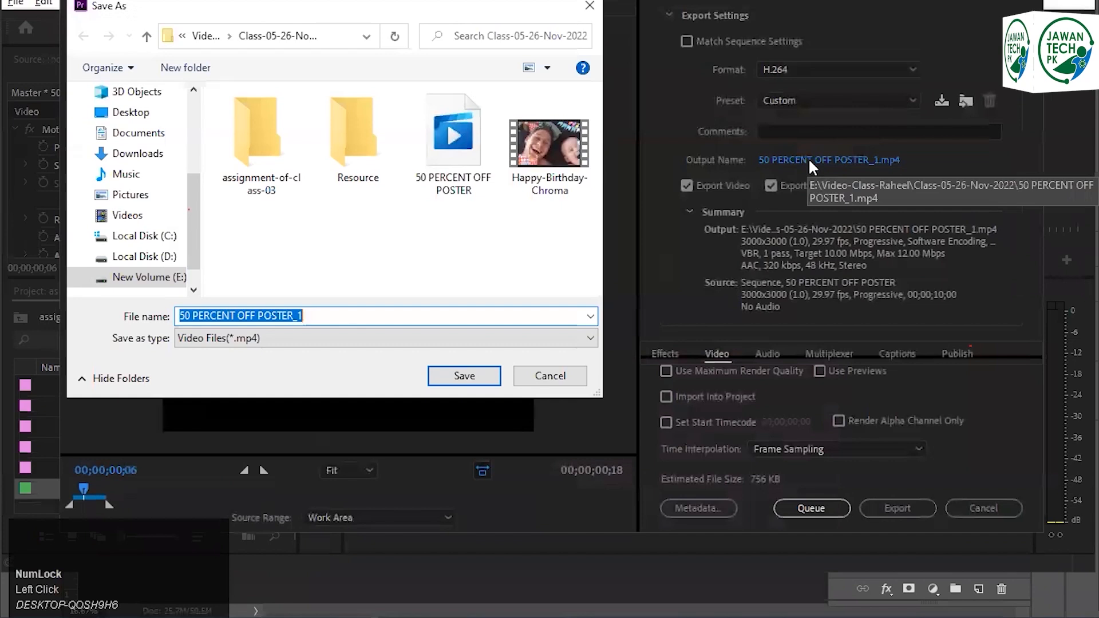
key("Return")
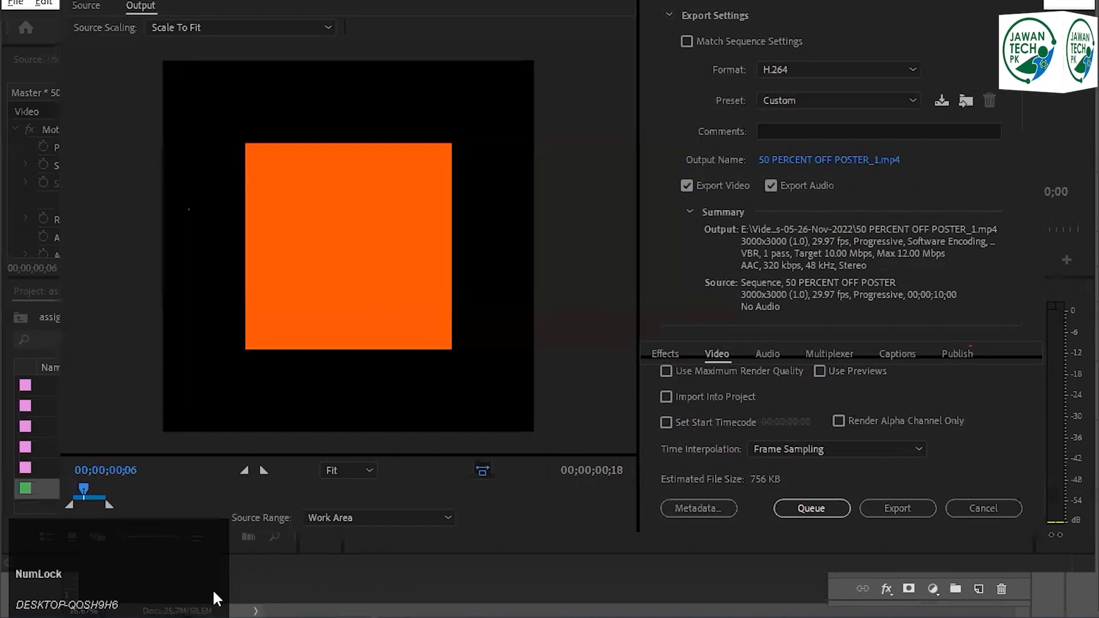
Switch to File Explorer and open the exported 50 PERCENT OFF POSTER video in the Class-05-26-Nov-2022 folder
mouse_move(214, 598)
left_click(359, 495)
left_click(212, 607)
key("BackSpace")
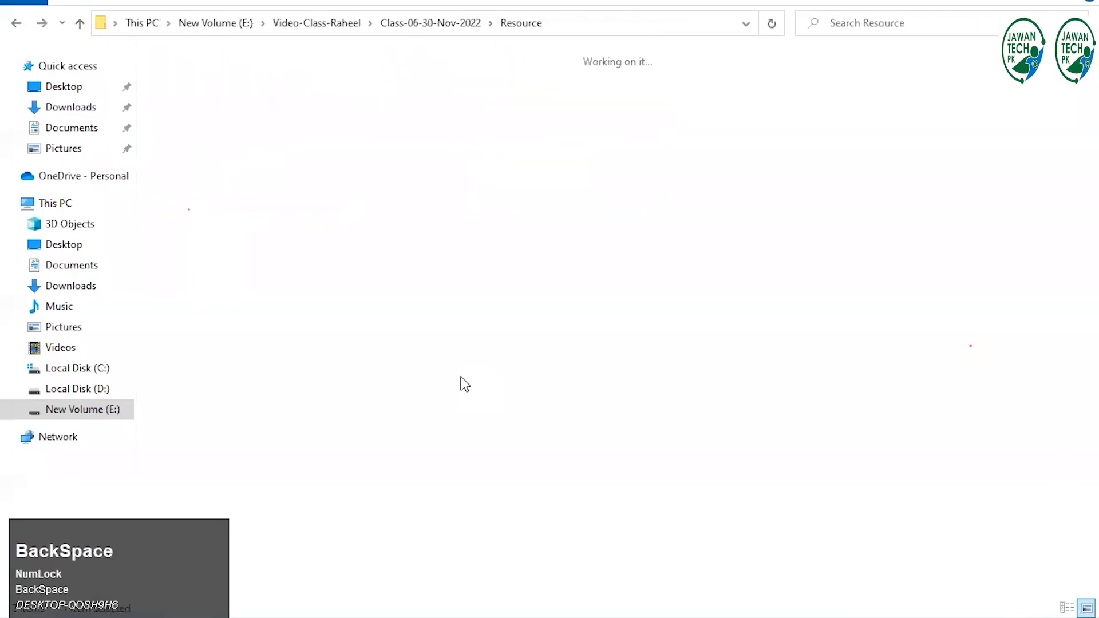
left_click(318, 24)
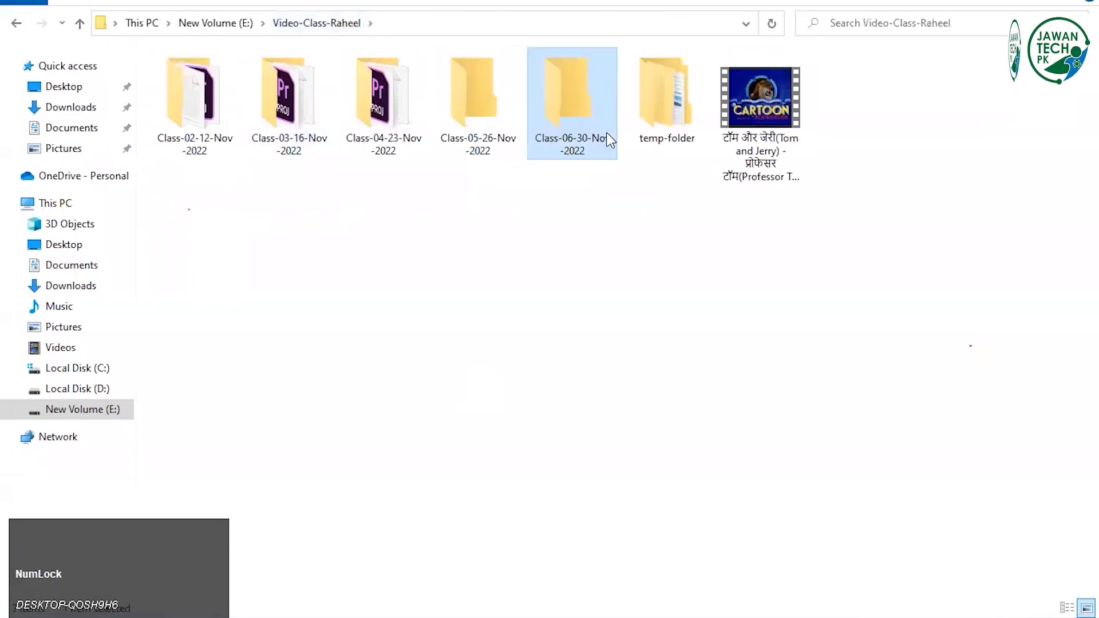
double_click(477, 115)
left_click(394, 148)
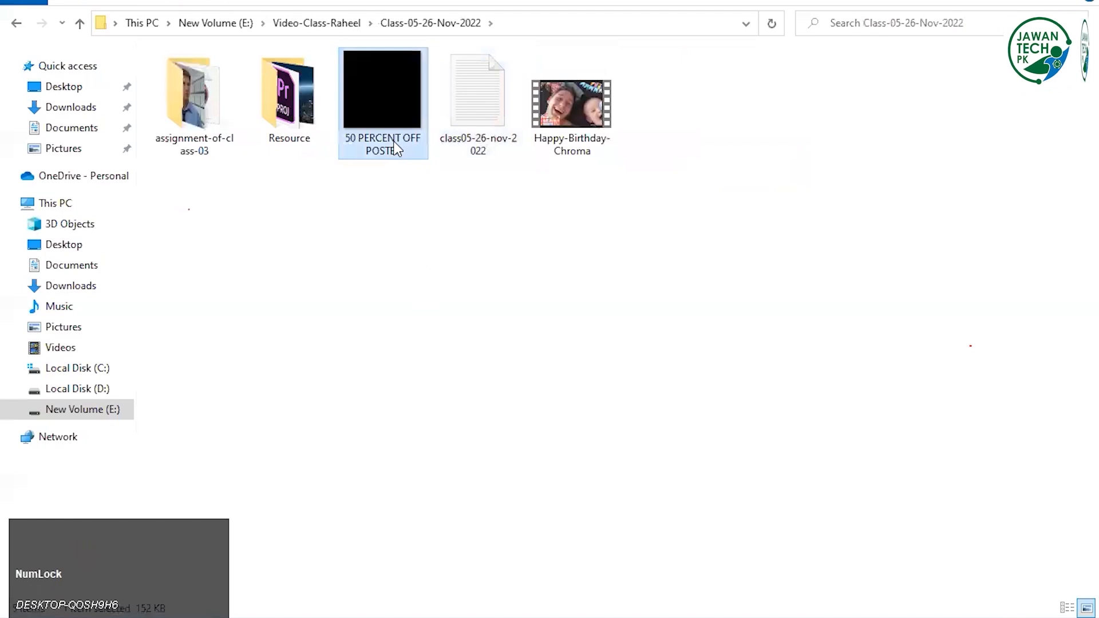
key("Return")
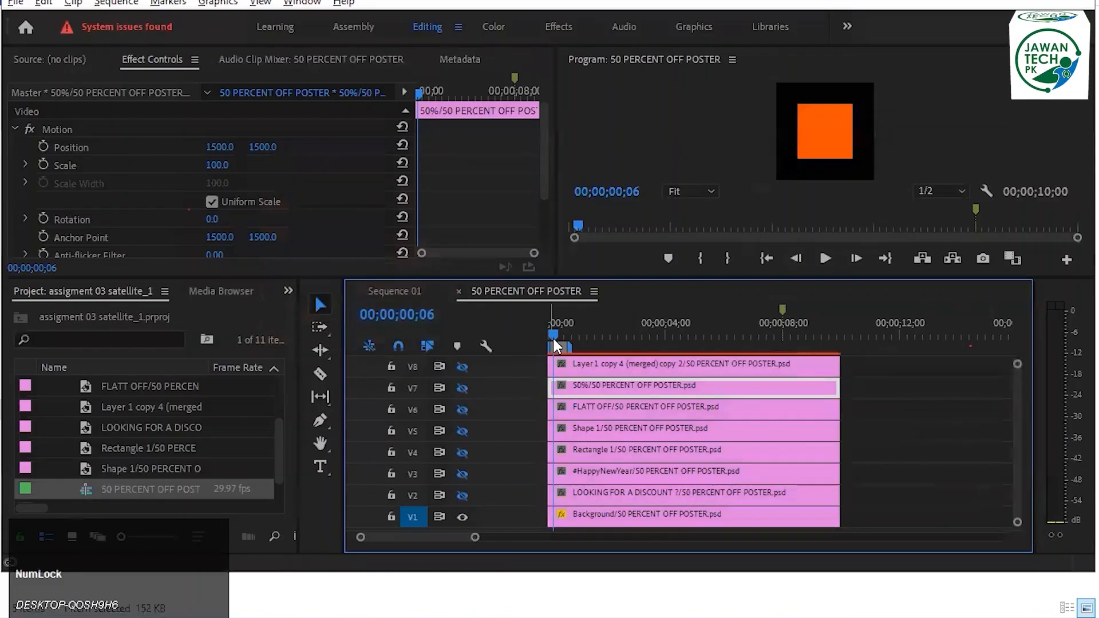
Return to Premiere Pro and go through the Background clip's Scale keyframes from the sequence start
left_click(554, 332)
left_click_drag(553, 332, 556, 332)
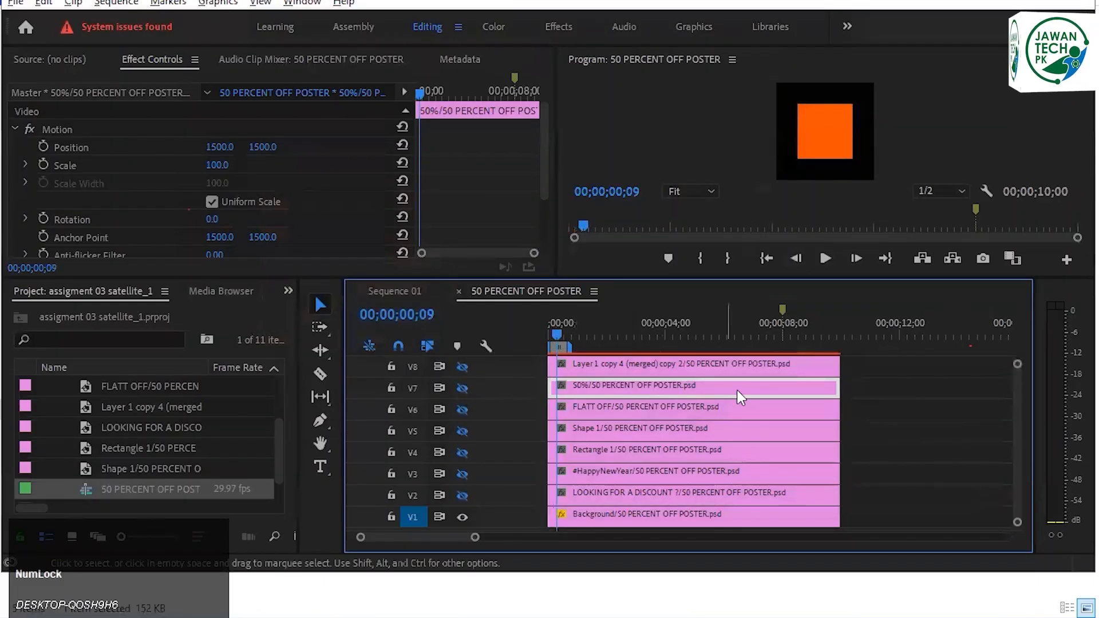
key("Home")
left_click(605, 511)
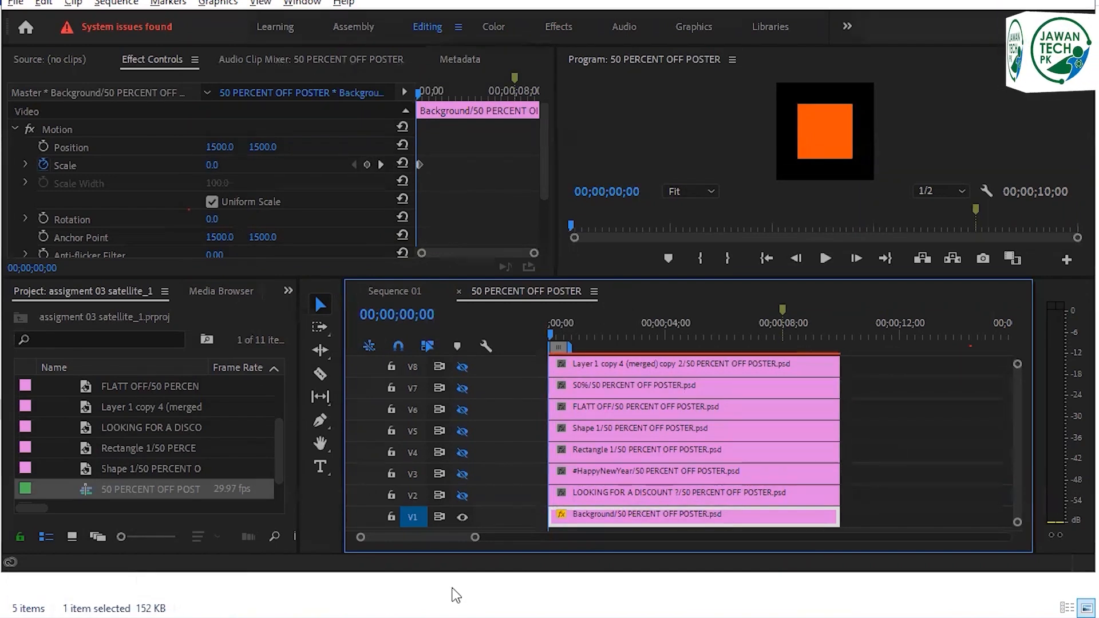
left_click(380, 165)
key("Num_Lock")
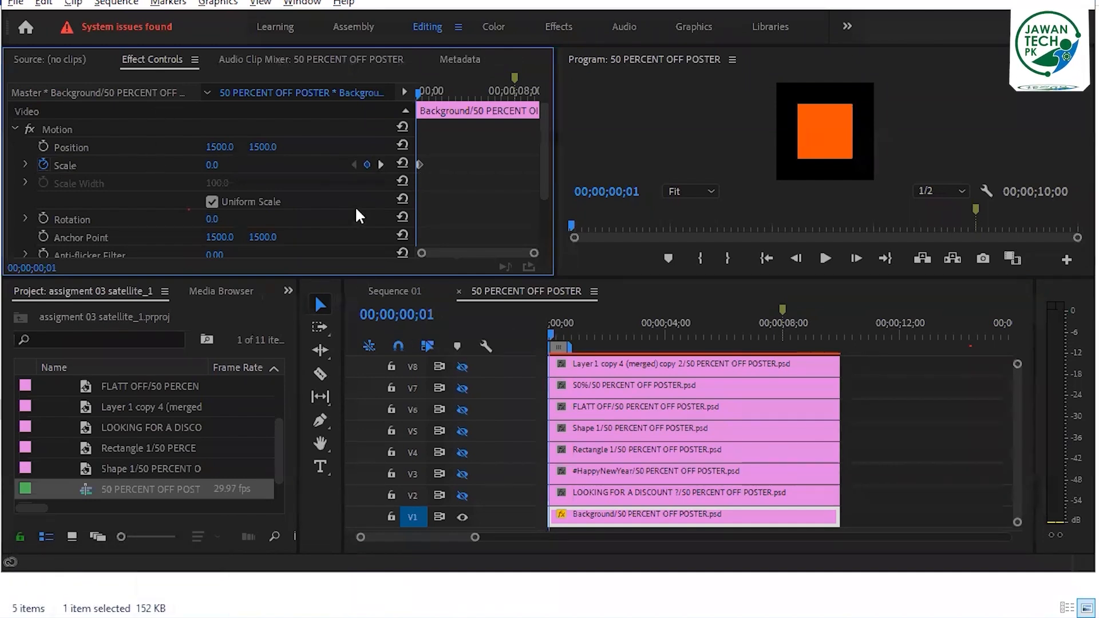
left_click(381, 165)
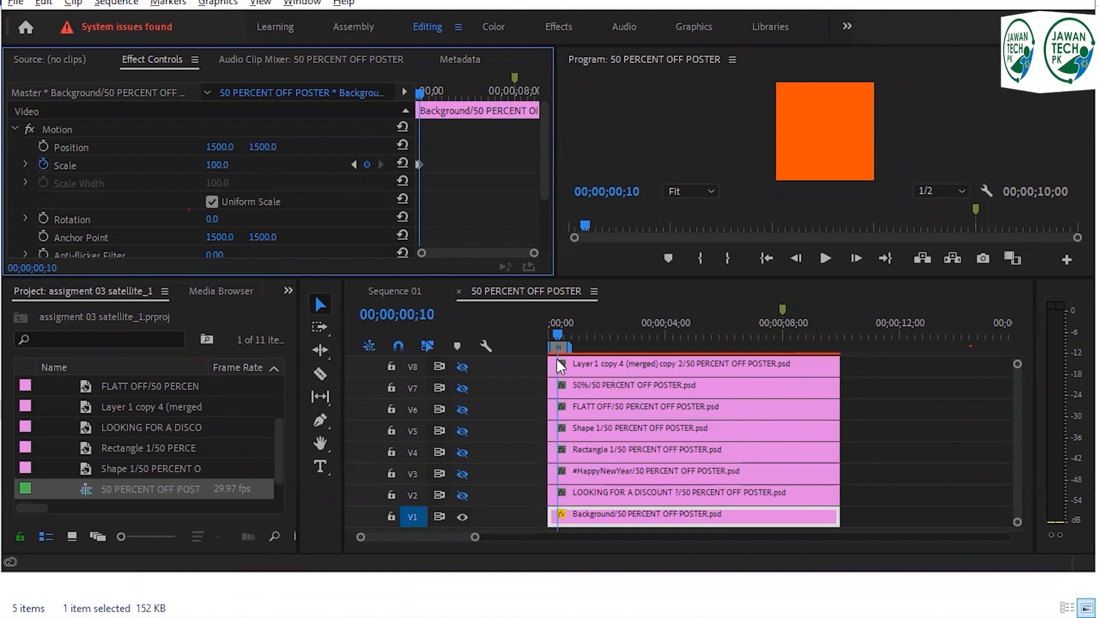
Play the Background's scale-up twice from the start of the sequence
left_click_drag(555, 328, 535, 332)
key("space")
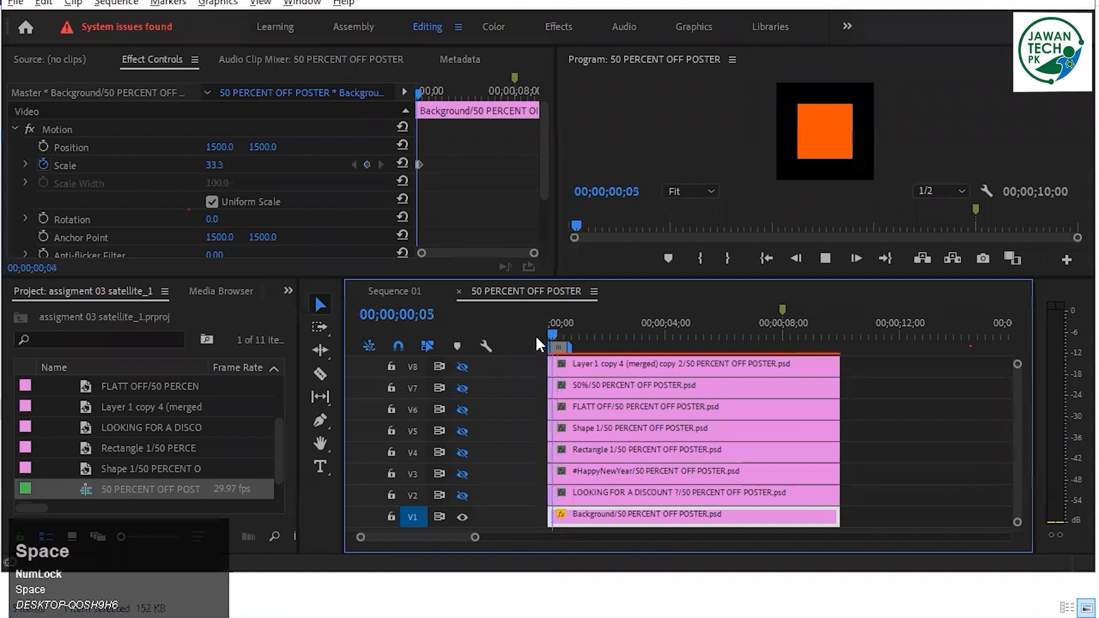
key("space")
left_click_drag(564, 331, 540, 331)
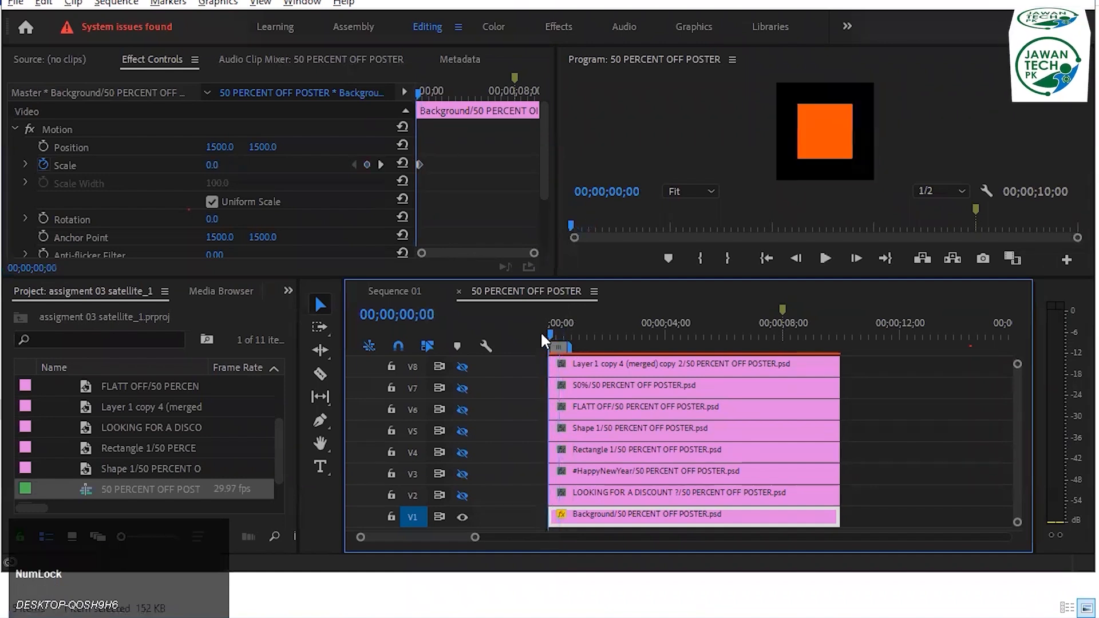
key("space")
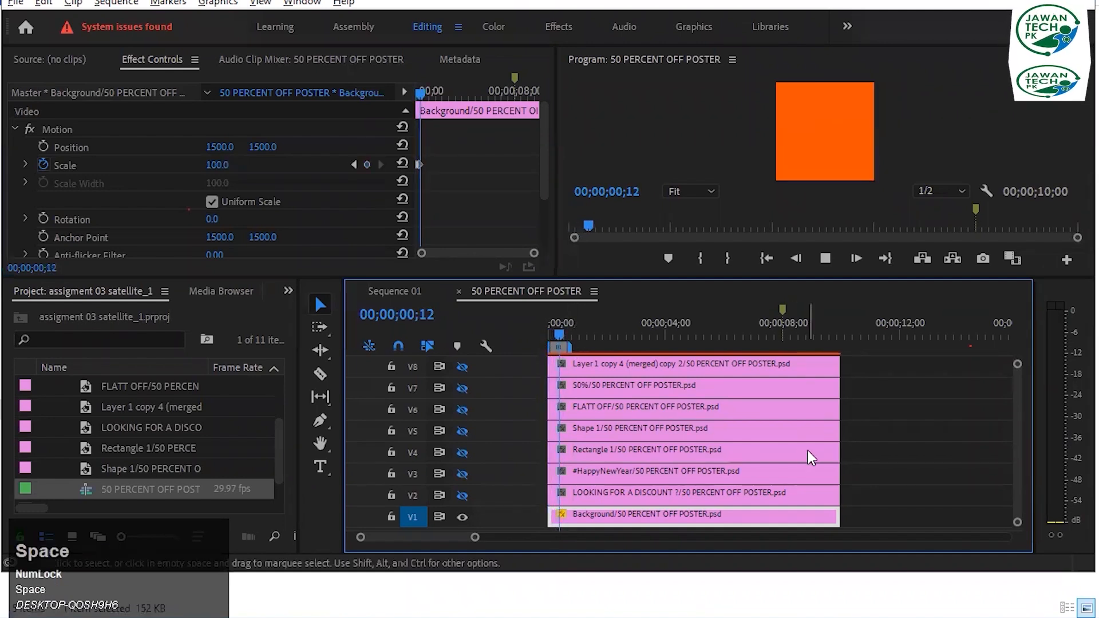
key("space")
Inspect the Background's scale-up frame by frame in the timeline
key("Right")
key("Right")
key("Right")
key("Right")
key("Right")
key("Right")
key("Right")
key("Right")
key("Right")
key("Right")
key("Right")
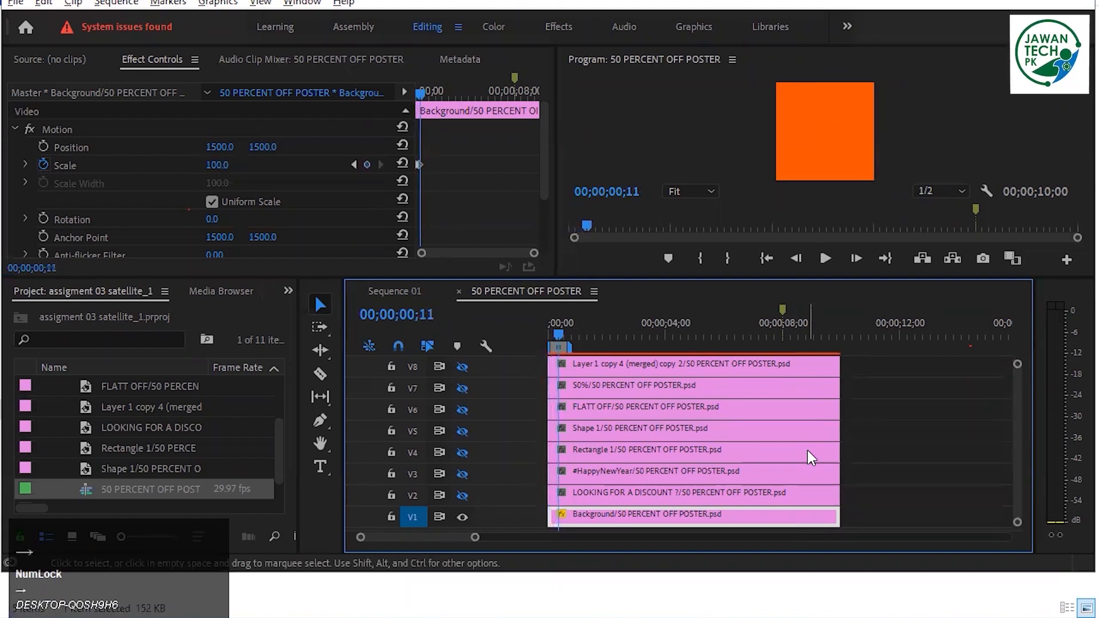
key("Left")
key("Left")
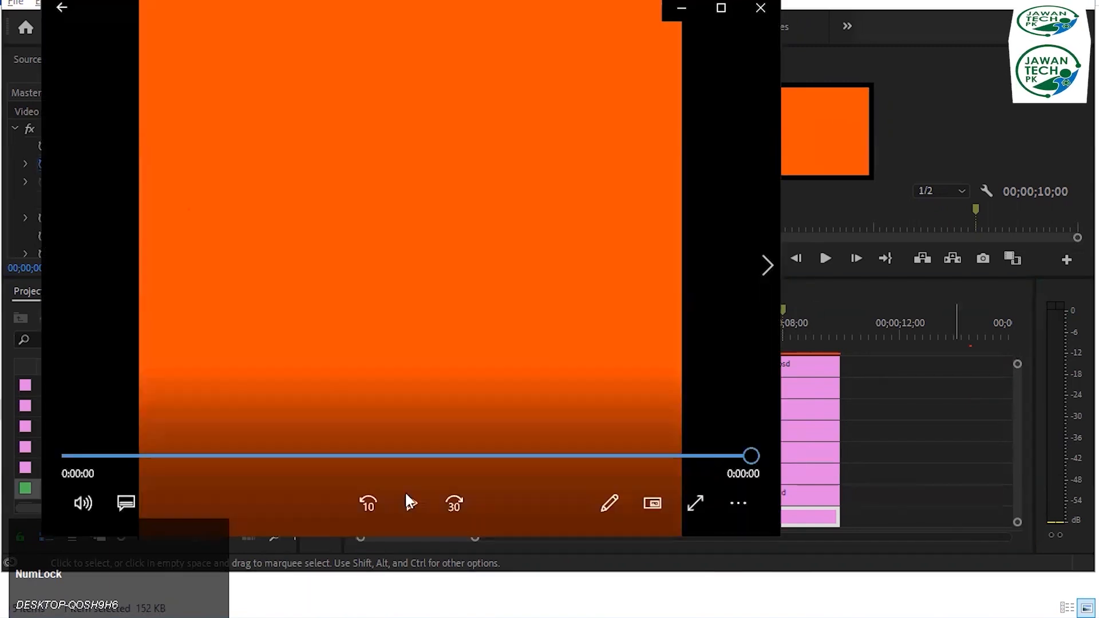
Replay the exported 50 PERCENT OFF POSTER video several times in the media player and close it
left_click(406, 495)
left_click(420, 511)
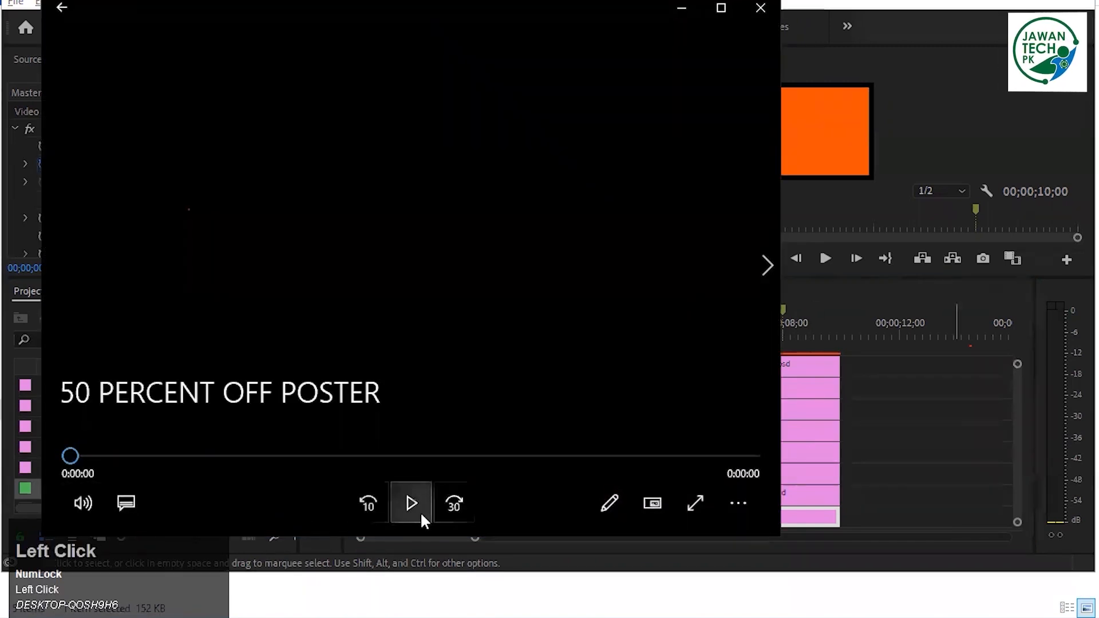
left_click(420, 510)
left_click(420, 510)
left_click(420, 511)
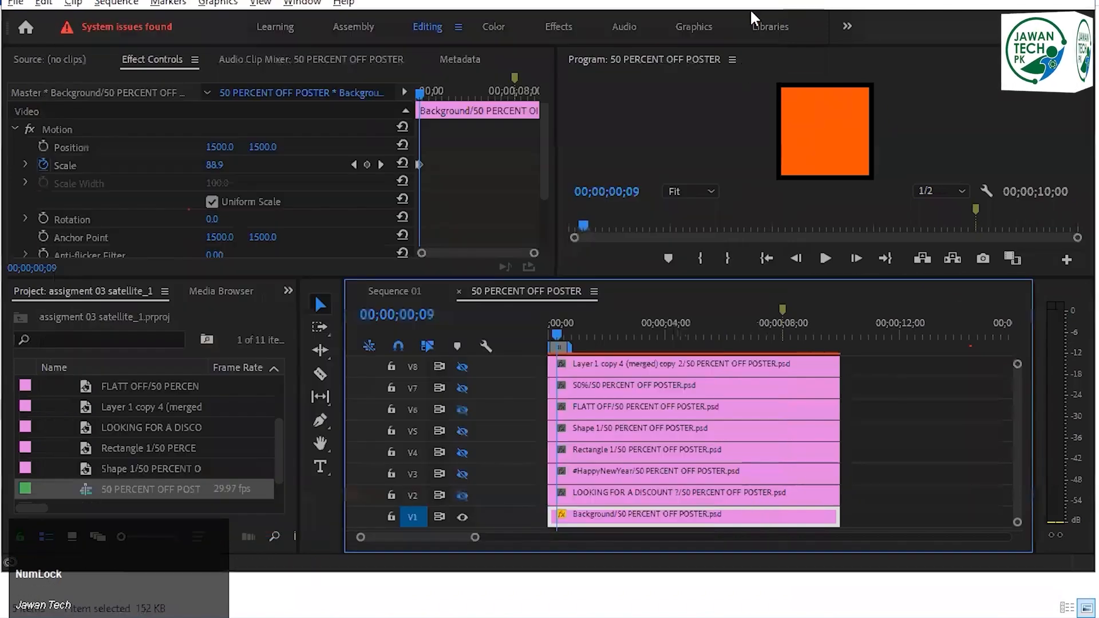
left_click(754, 13)
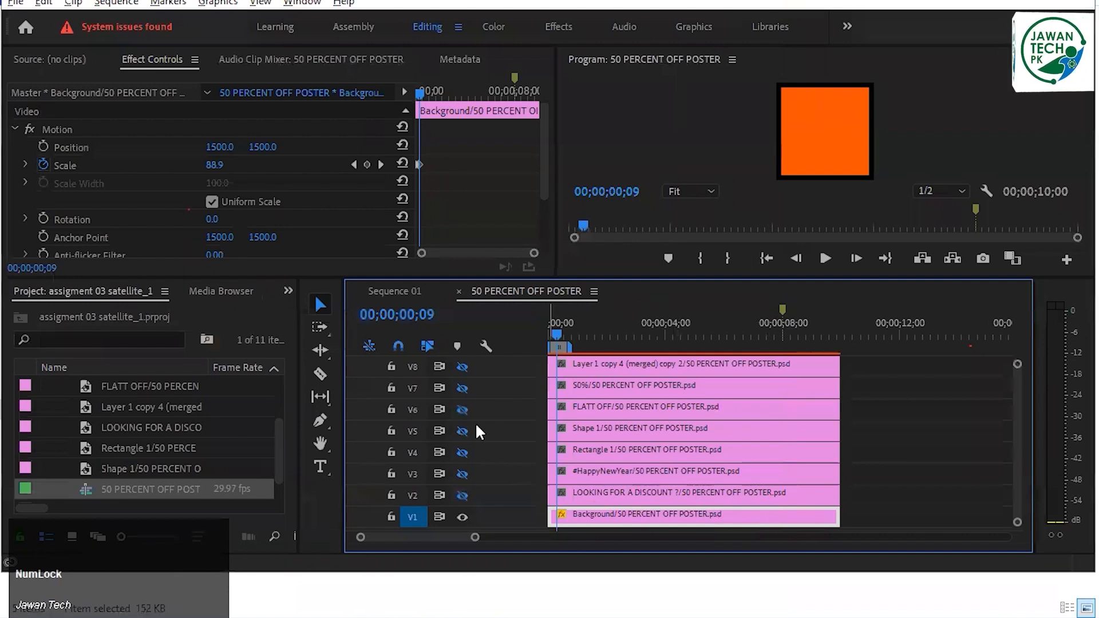
Move the playhead to the Background's second Scale keyframe at 00;00;00;10 and lock track V1
left_click(380, 164)
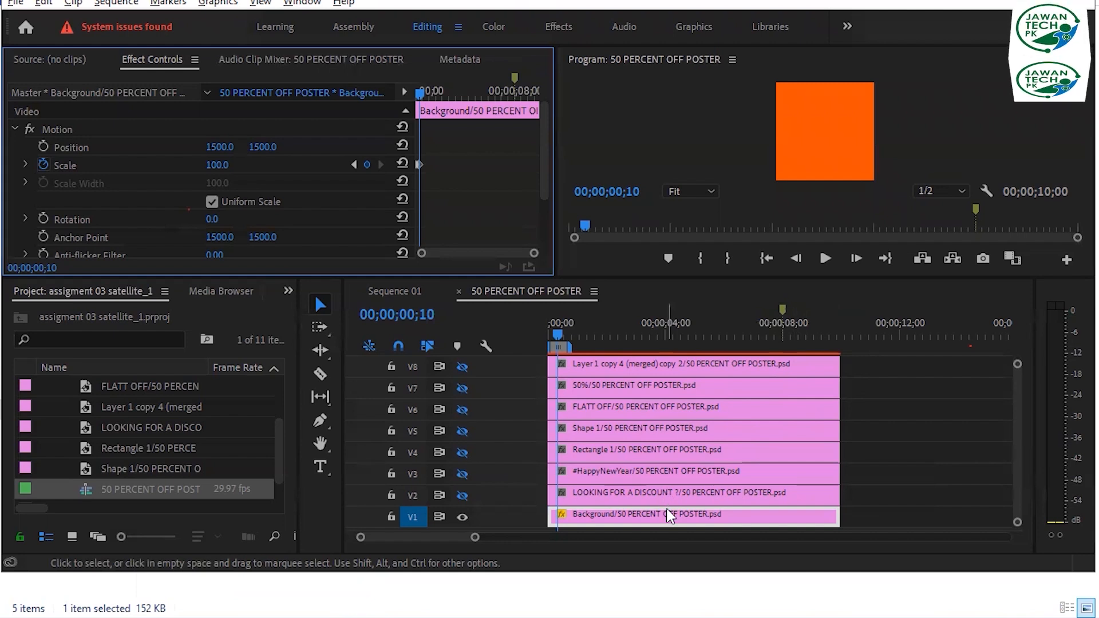
key("Num_Lock")
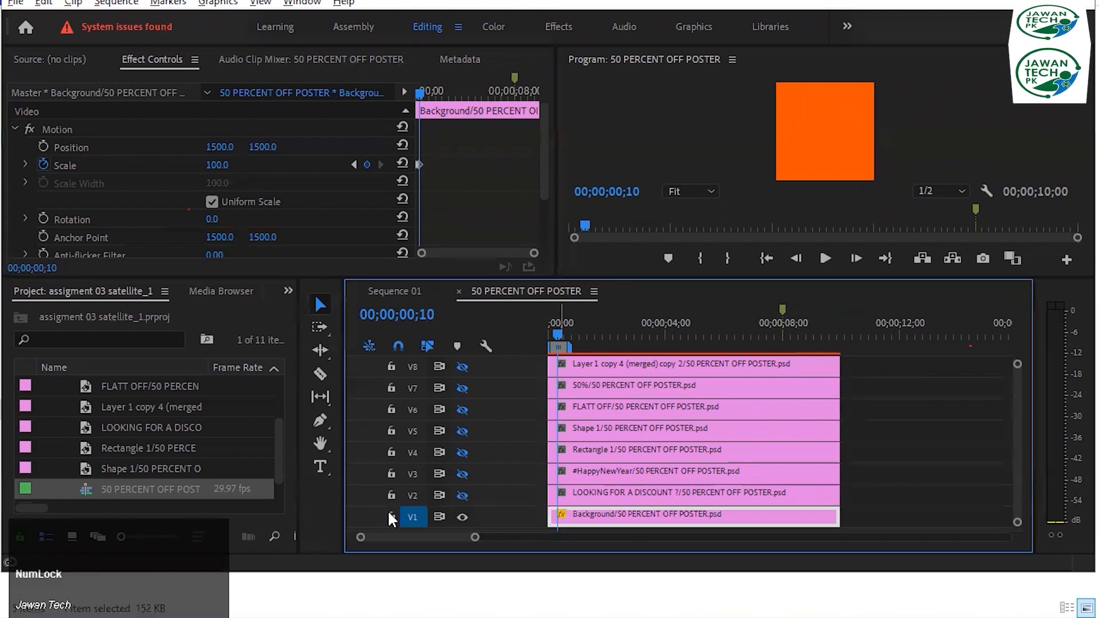
left_click(391, 515)
scroll(950, 446, "up", 2)
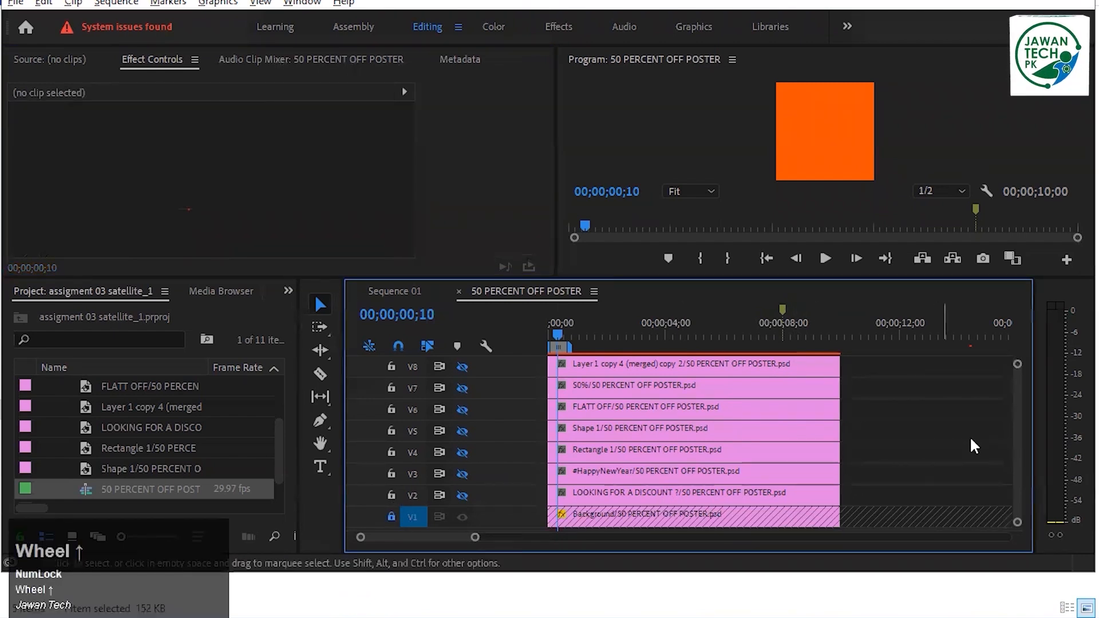
Turn on the output of track V2, which holds the LOOKING FOR A DISCOUNT ? clip
left_click_drag(647, 279, 648, 290)
left_click_drag(1014, 406, 1024, 372)
left_click(462, 509)
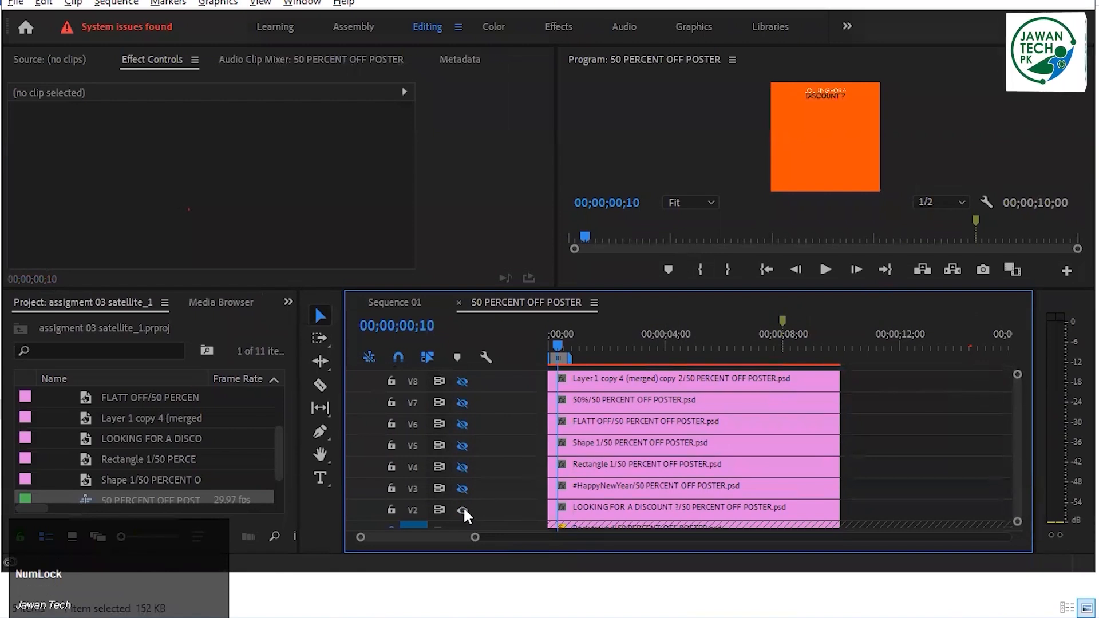
left_click(463, 509)
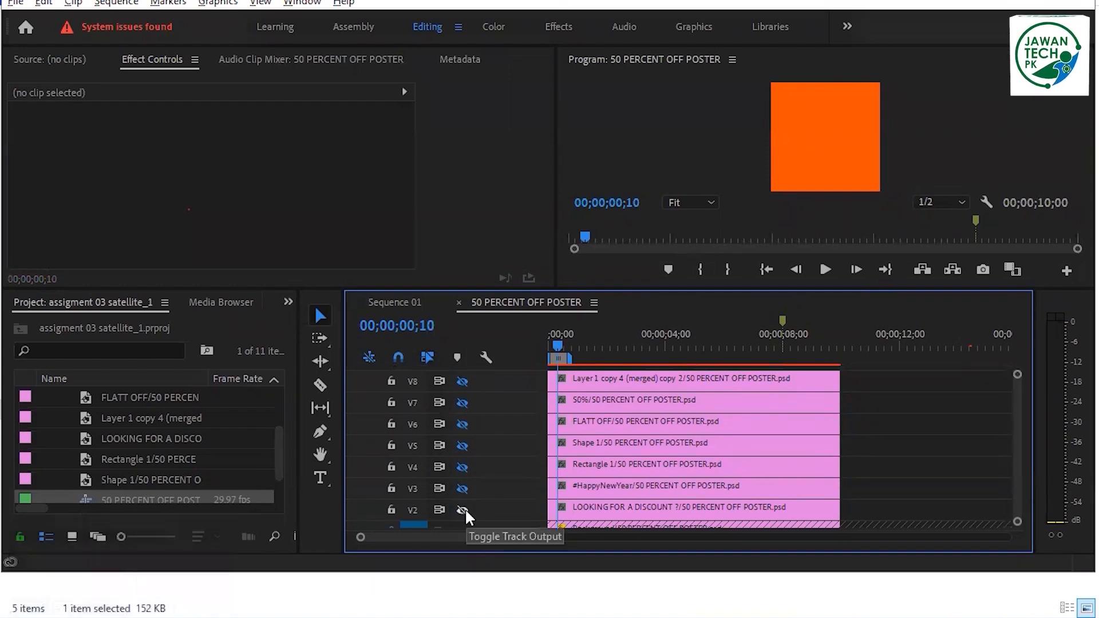
left_click(463, 509)
Add an Opacity keyframe of 0% to the LOOKING FOR A DISCOUNT ? clip at 00;00;00;10
left_click(562, 507)
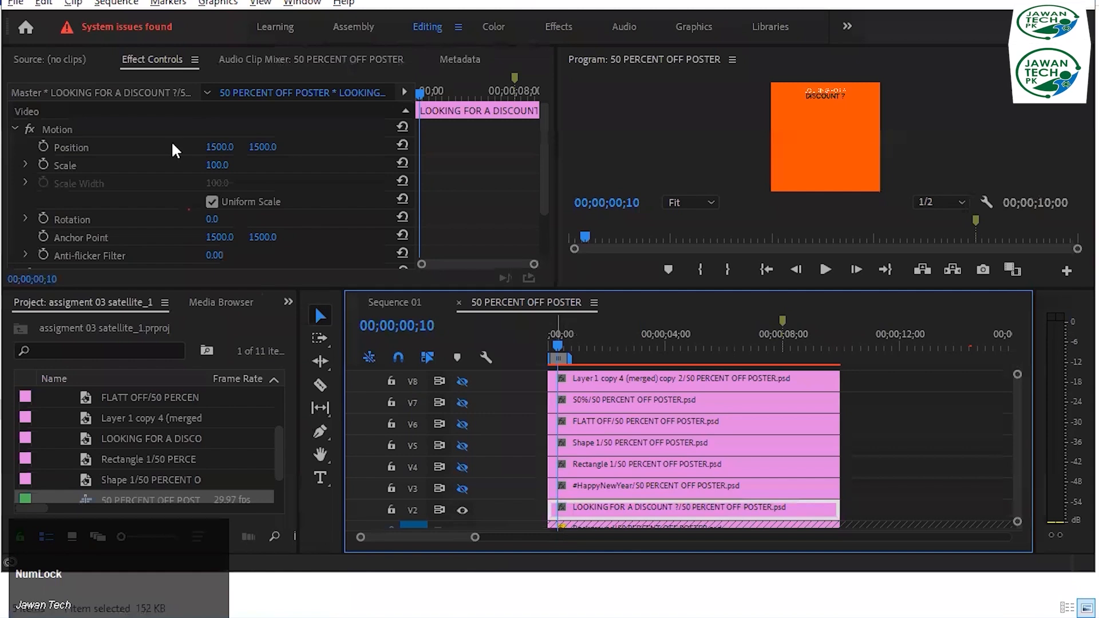
scroll(122, 245, "down", 3)
left_click(60, 226)
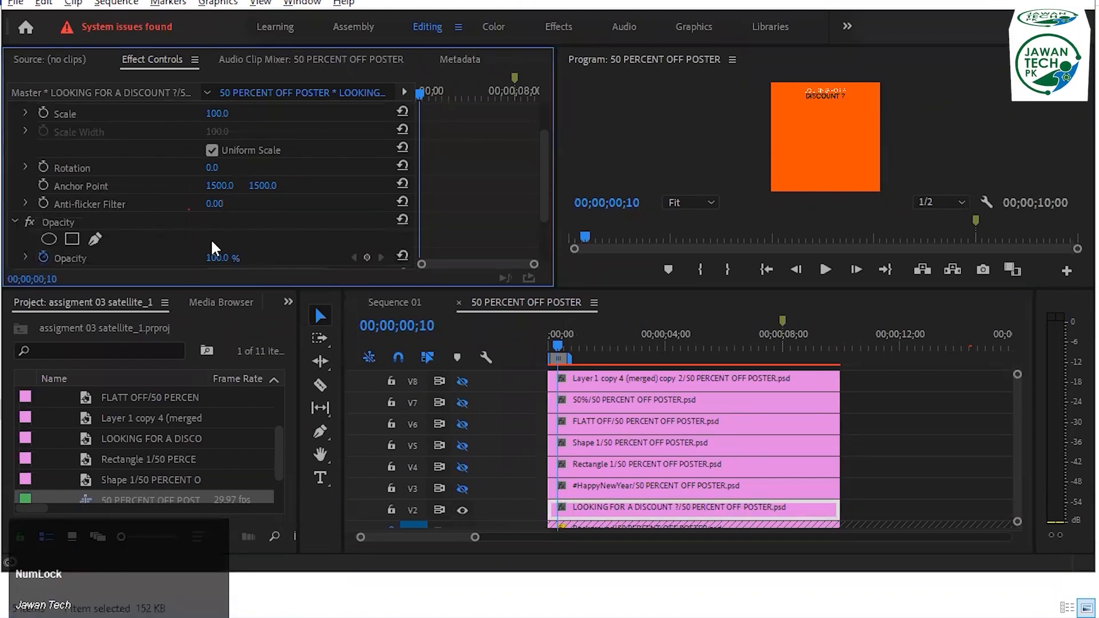
scroll(87, 238, "down", 2)
left_click(42, 206)
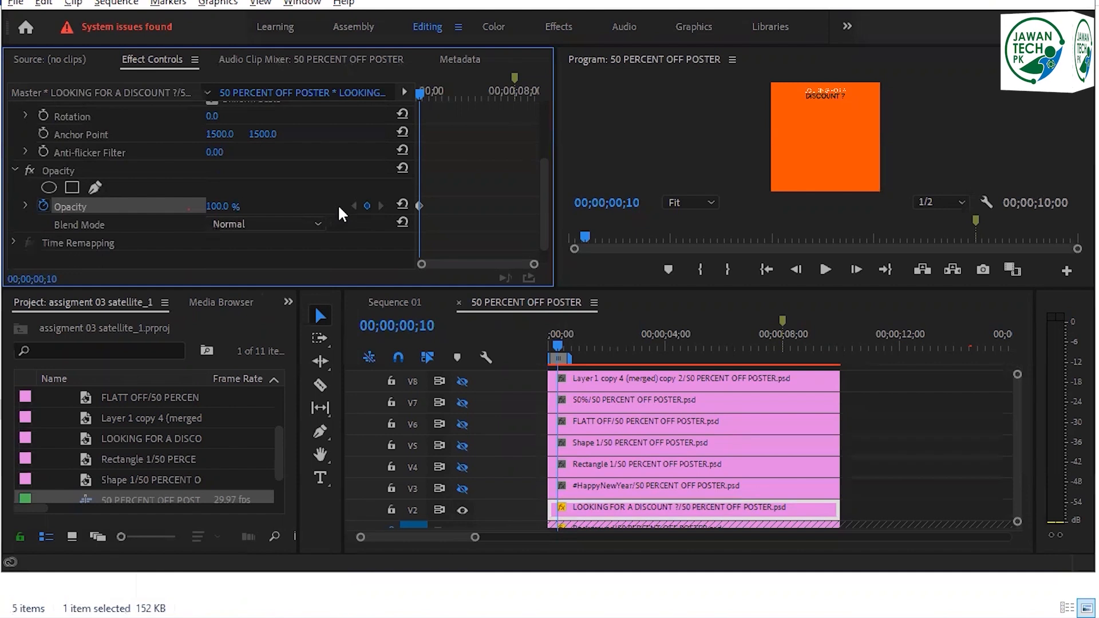
left_click(222, 207)
type("0")
key("Return")
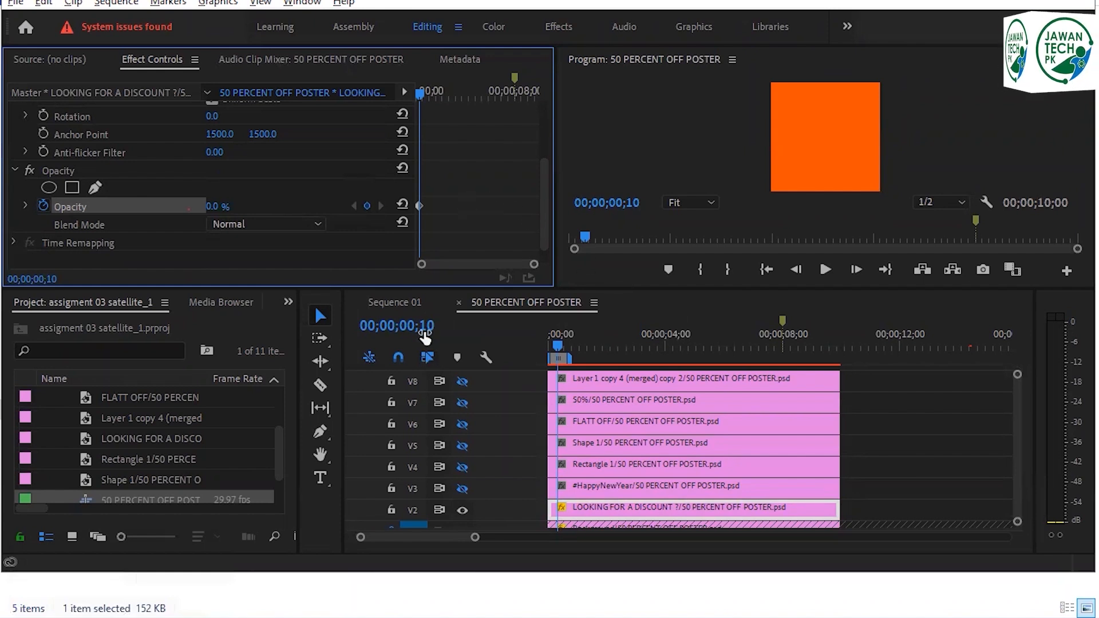
Add an Opacity keyframe of 100% to the LOOKING FOR A DISCOUNT ? clip at 00;00;00;15
left_click(426, 325)
key("Delete")
type("5")
key("Return")
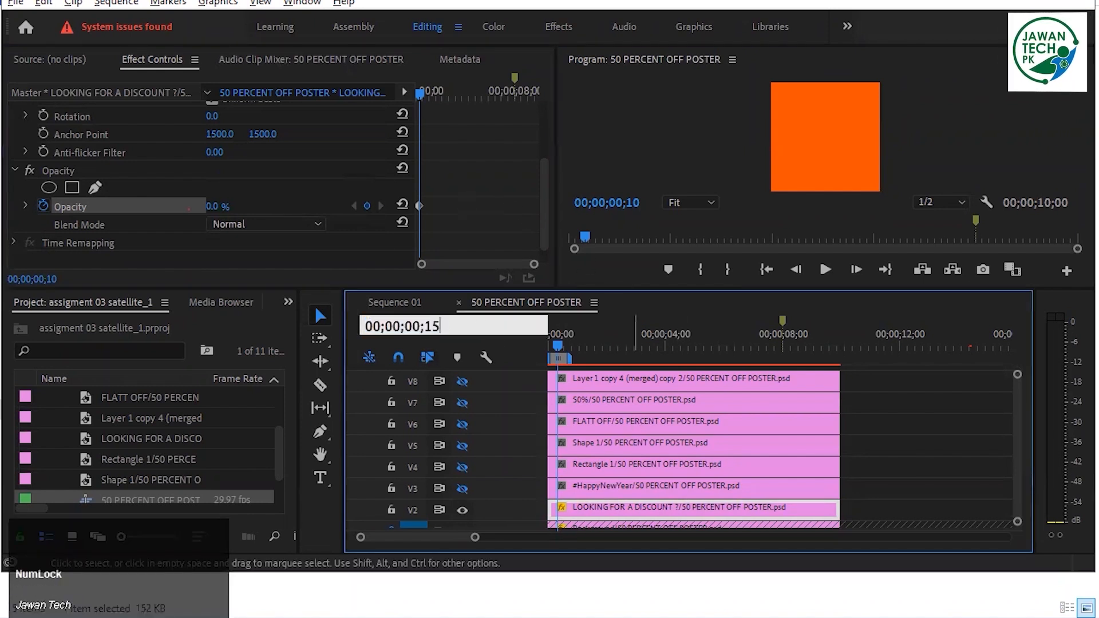
left_click(212, 205)
type("100")
key("Return")
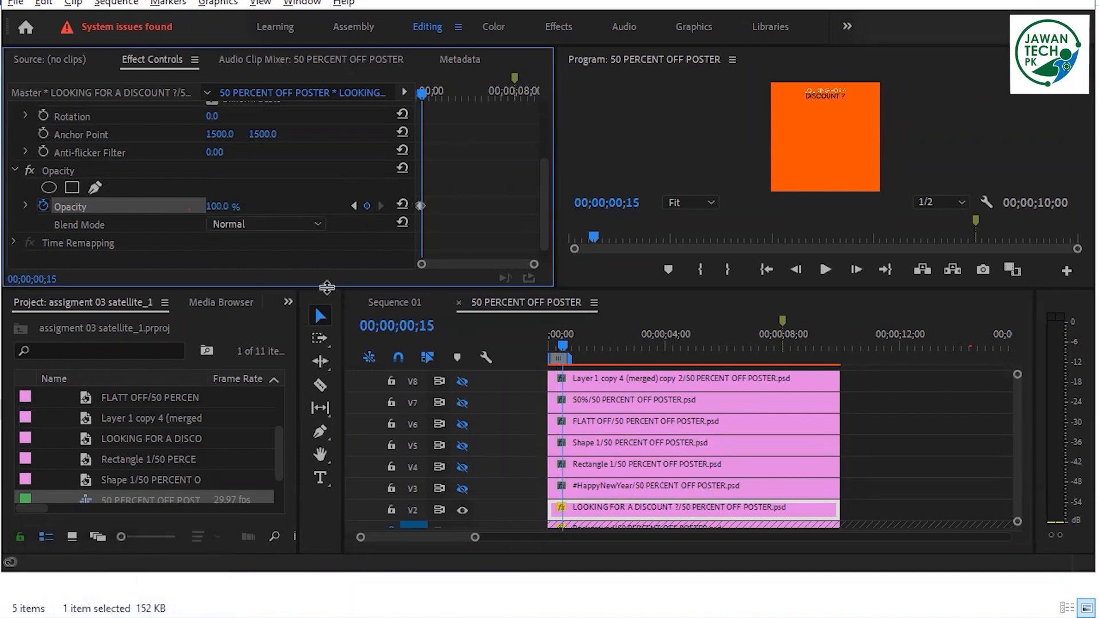
Add an Opacity keyframe of 0% to the LOOKING FOR A DISCOUNT ? clip at 00;00;00;20
left_click(436, 330)
left_click(432, 327)
key("Delete")
key("BackSpace")
type("20")
key("Return")
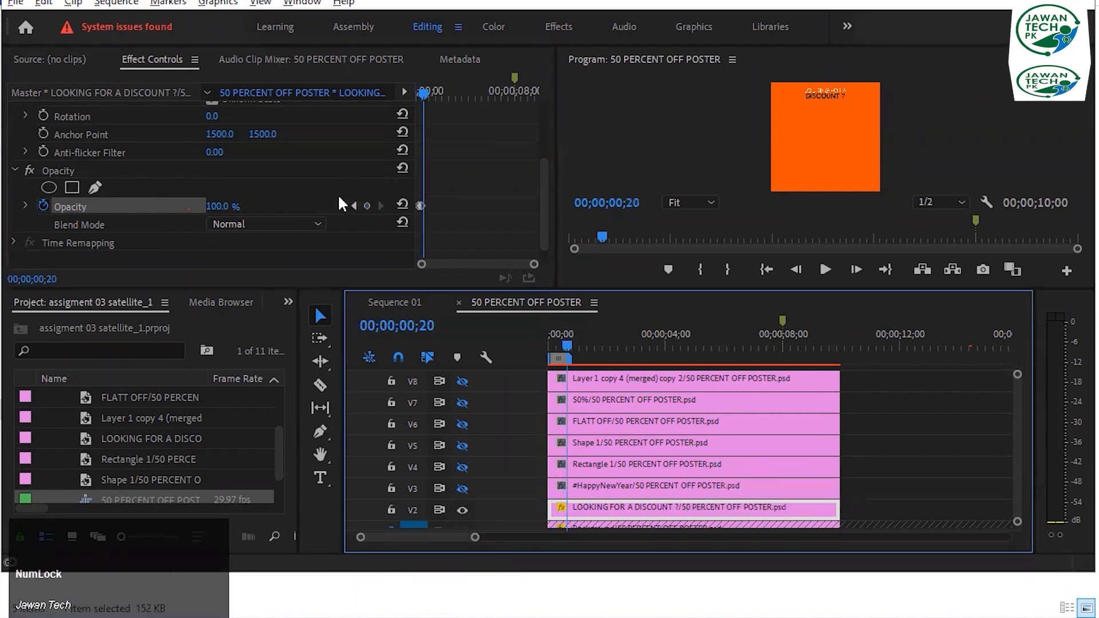
left_click(223, 206)
type("0")
key("Return")
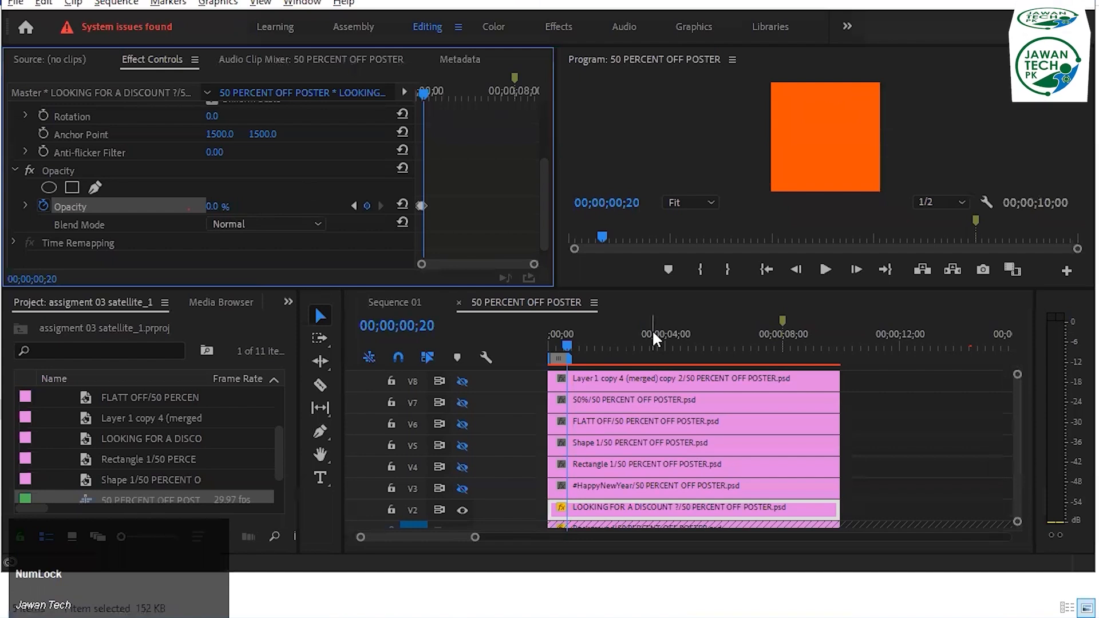
Add an Opacity keyframe of 100% to the LOOKING FOR A DISCOUNT ? clip at 00;00;00;25
left_click(426, 328)
key("Delete")
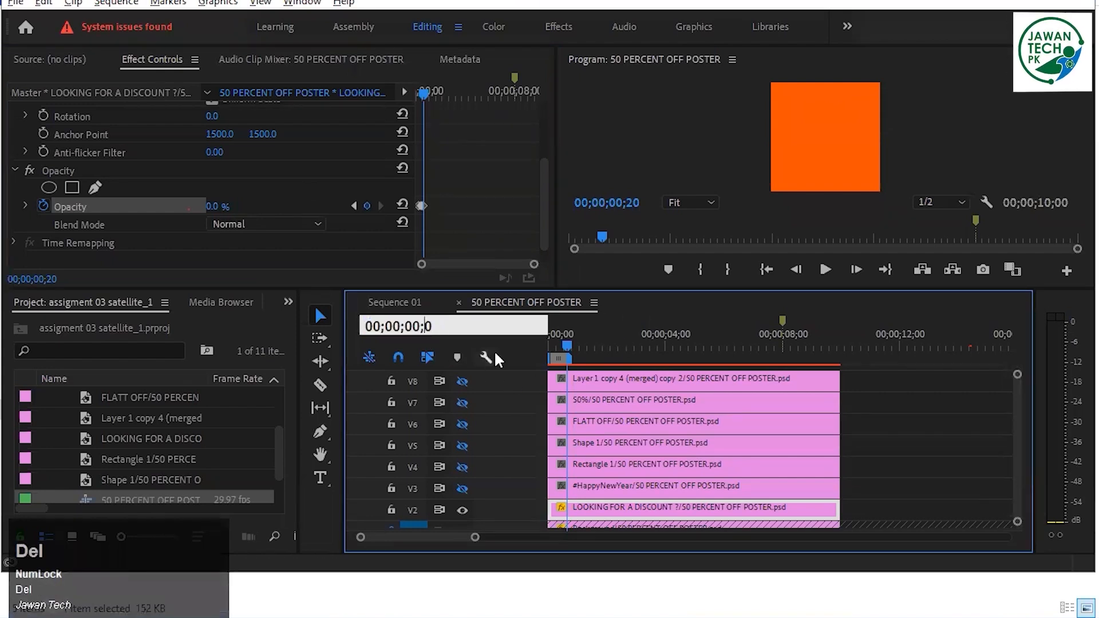
type("3")
key("Delete")
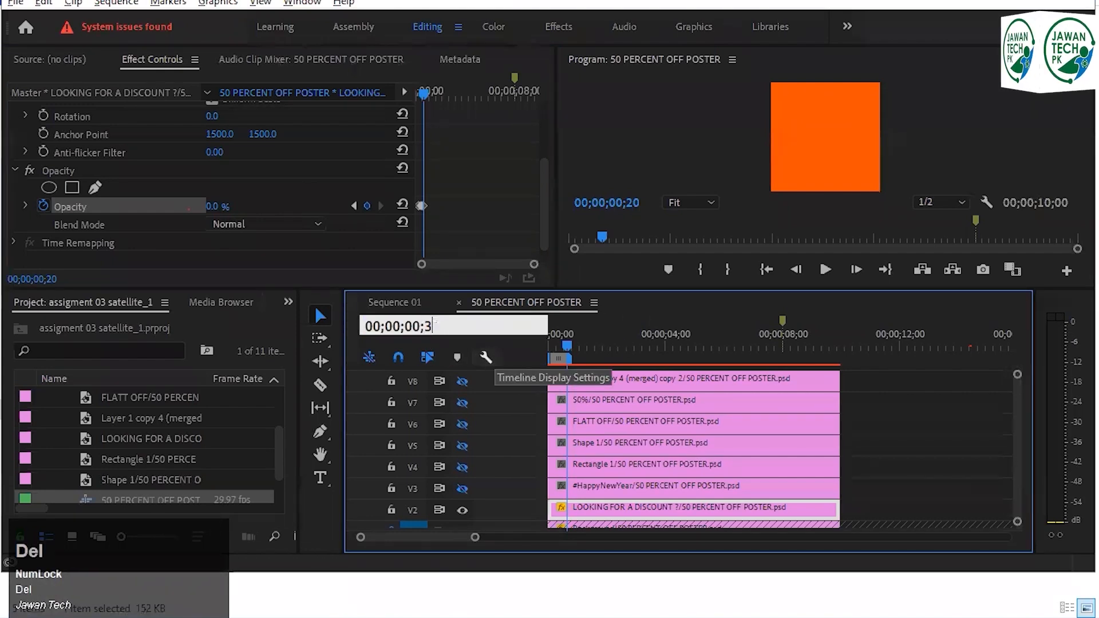
key("BackSpace")
type("25")
key("Return")
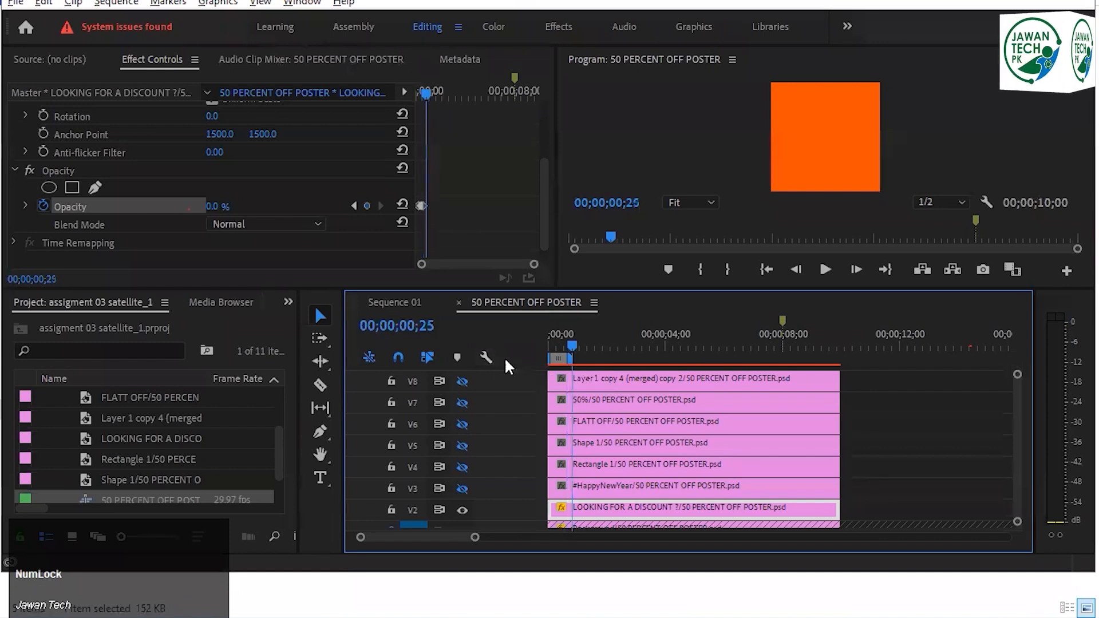
left_click(217, 206)
type("100")
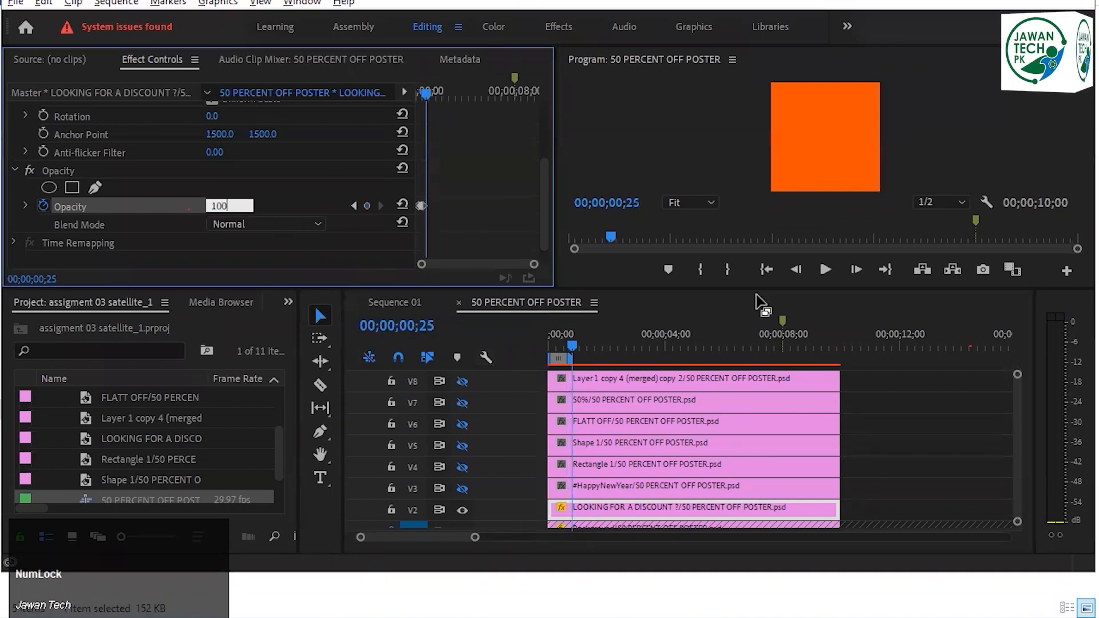
key("Return")
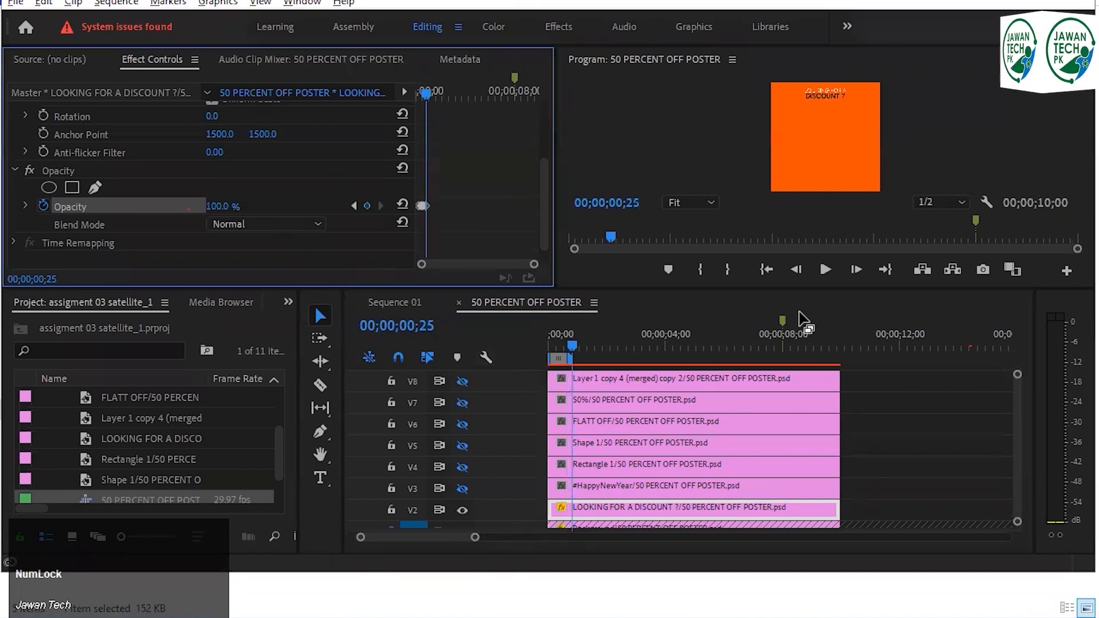
Play the start of the sequence and step through the LOOKING FOR A DISCOUNT ? clip's Opacity keyframes to review the flicker
left_click(551, 337)
key("space")
key("space")
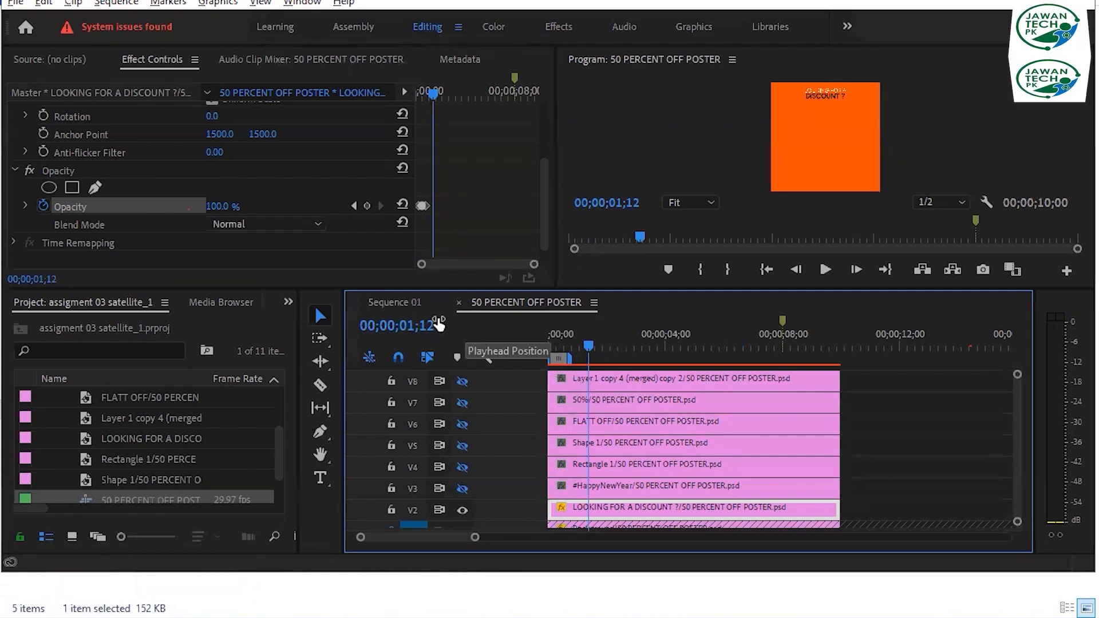
left_click(352, 206)
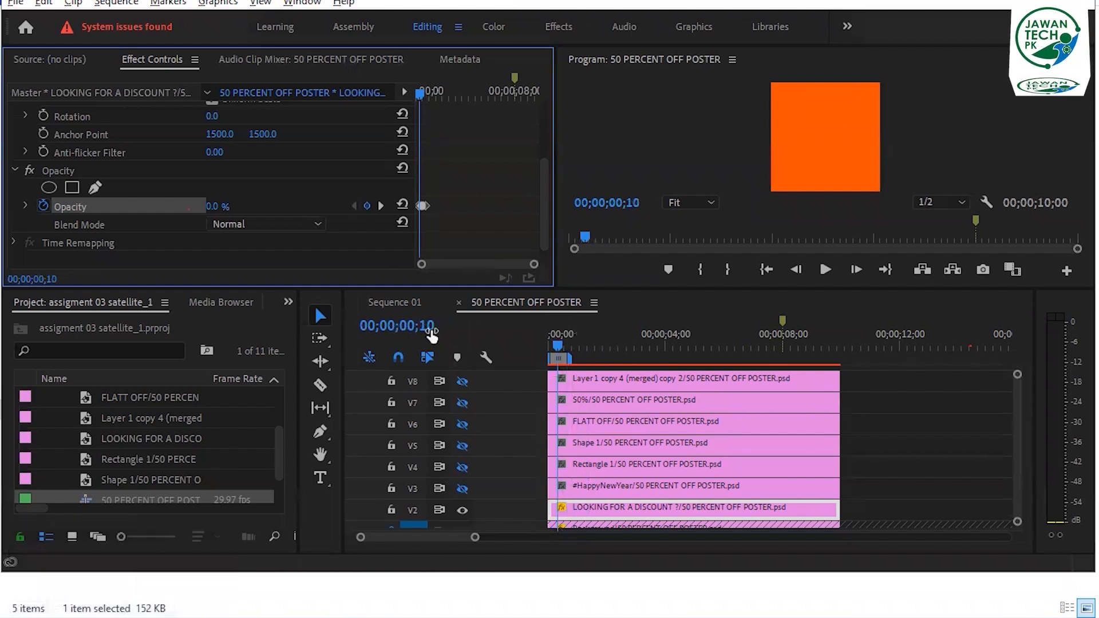
left_click_drag(441, 197, 415, 212)
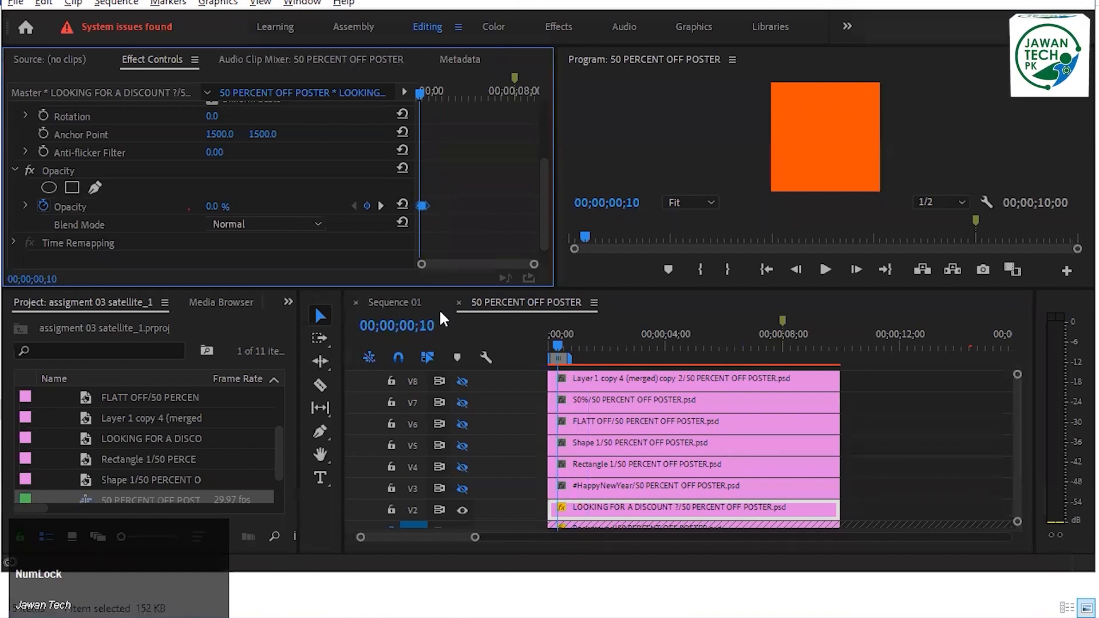
key("Num_Lock")
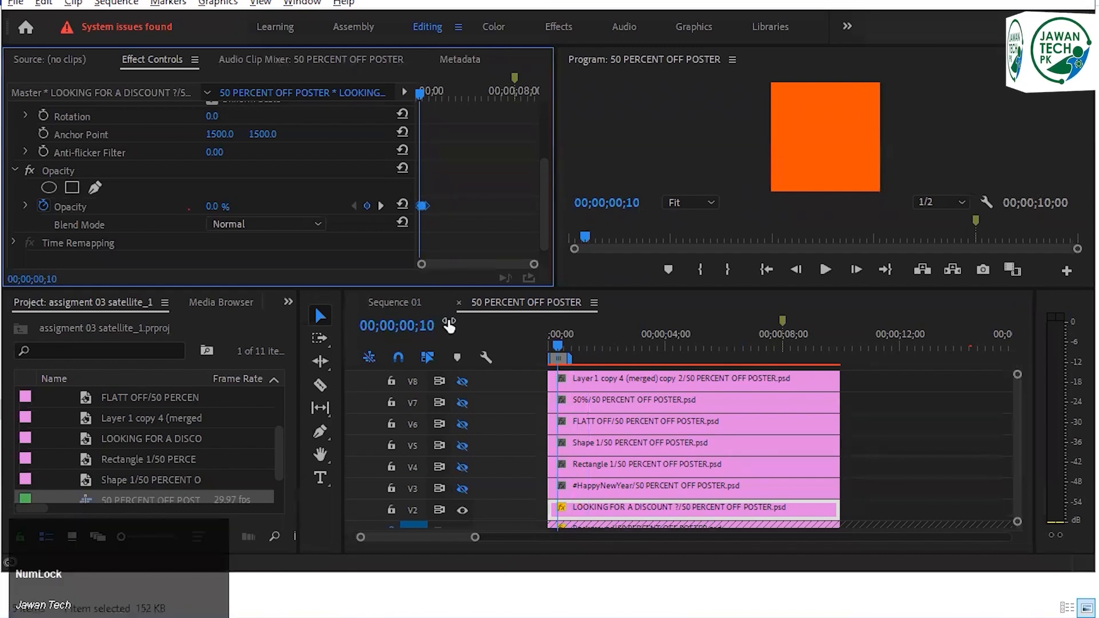
left_click(382, 205)
left_click(381, 205)
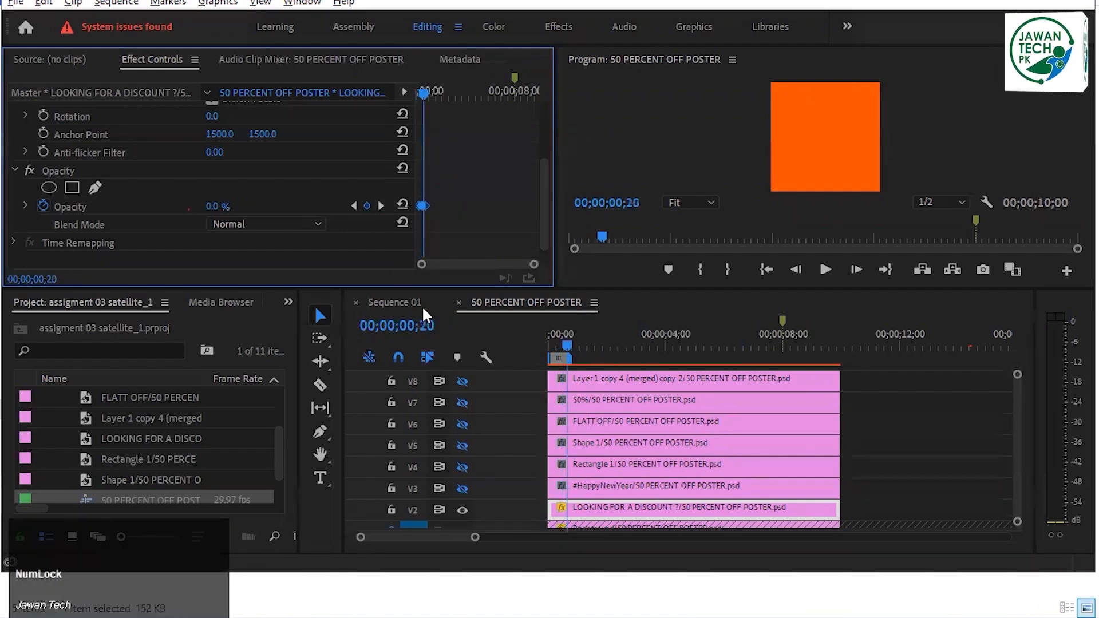
left_click(381, 204)
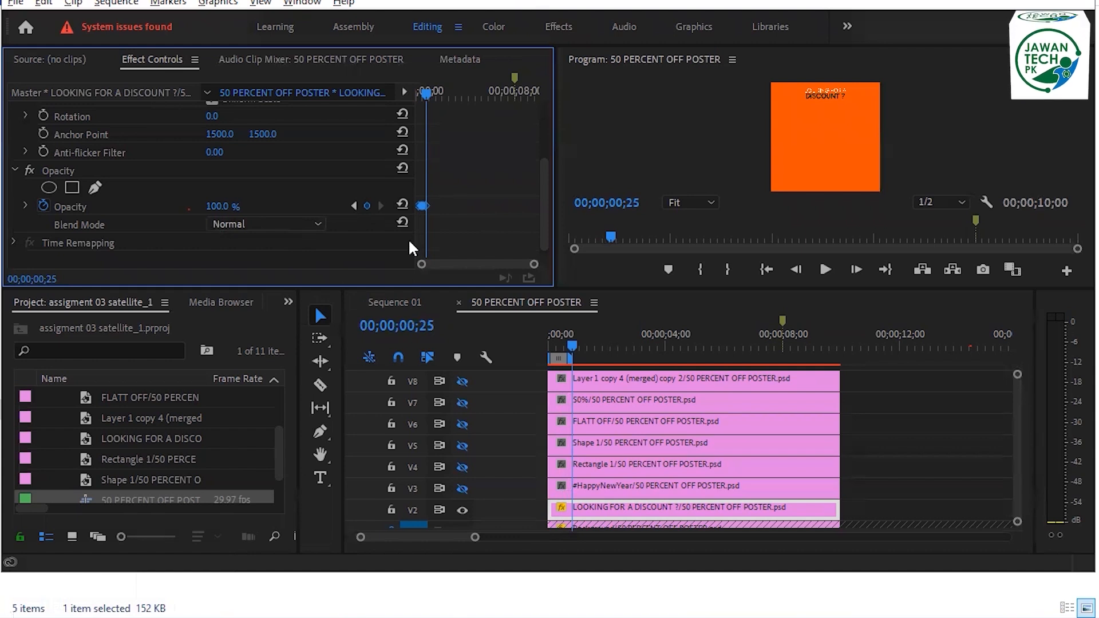
key("Num_Lock")
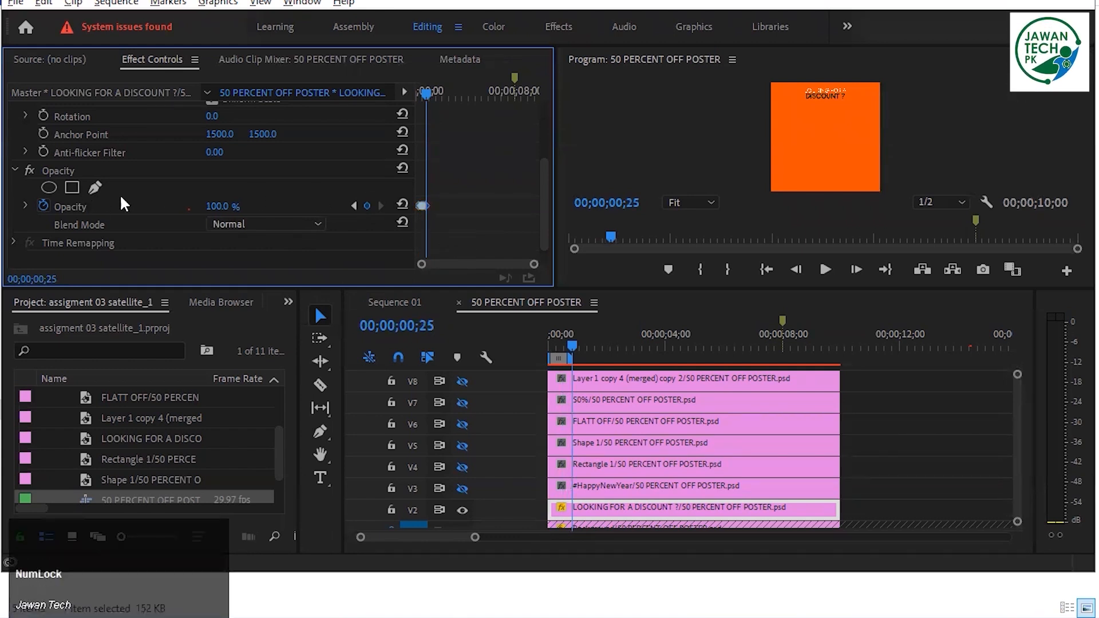
Copy the LOOKING FOR A DISCOUNT ? clip's Opacity keyframes and paste them at 00;00;01;00
left_click(82, 205)
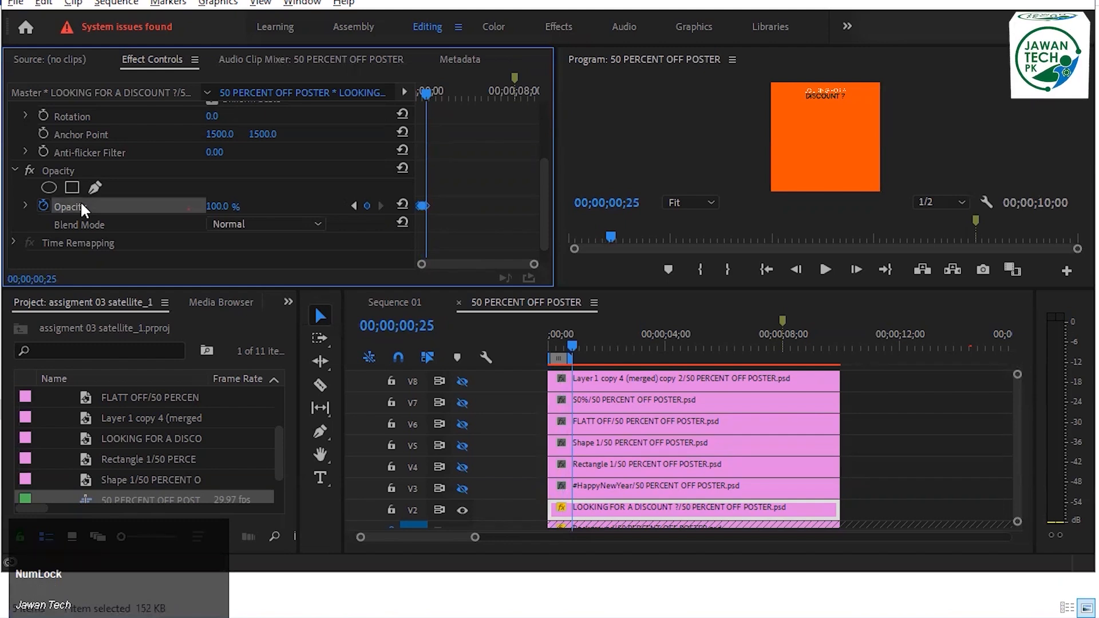
left_click(423, 326)
key("Delete")
type("30")
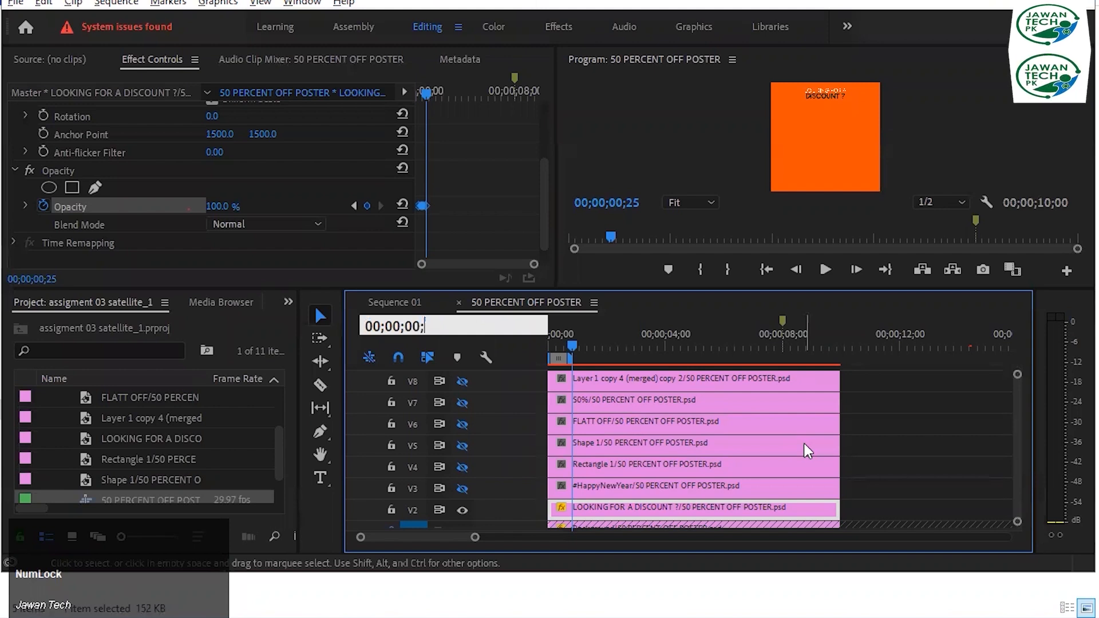
key("Return")
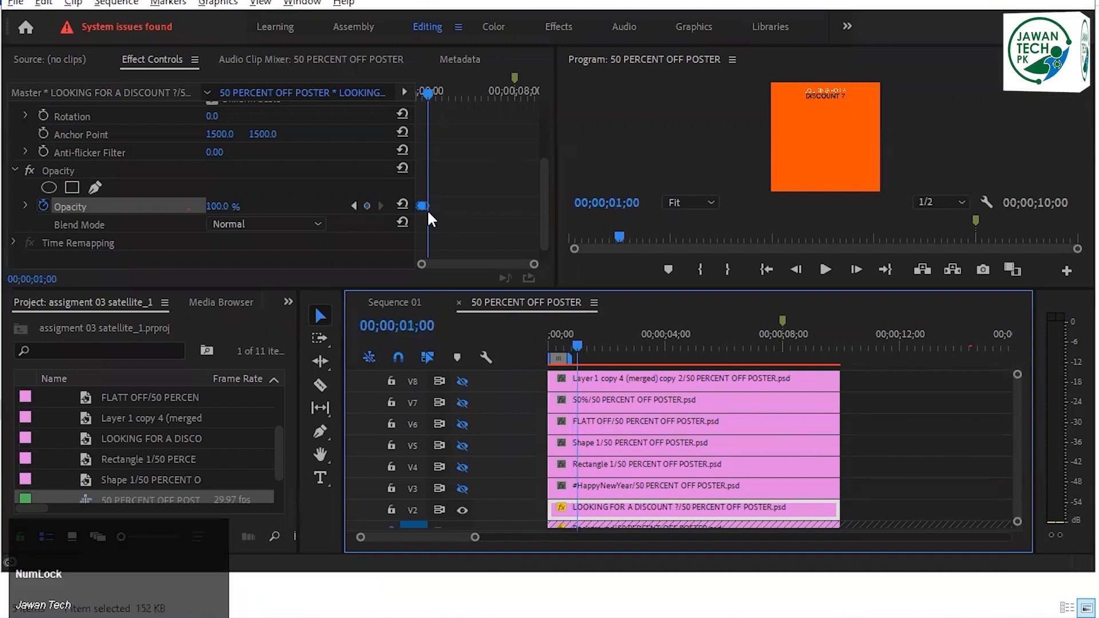
left_click(153, 201)
key("ctrl")
left_click_drag(211, 206, 215, 189)
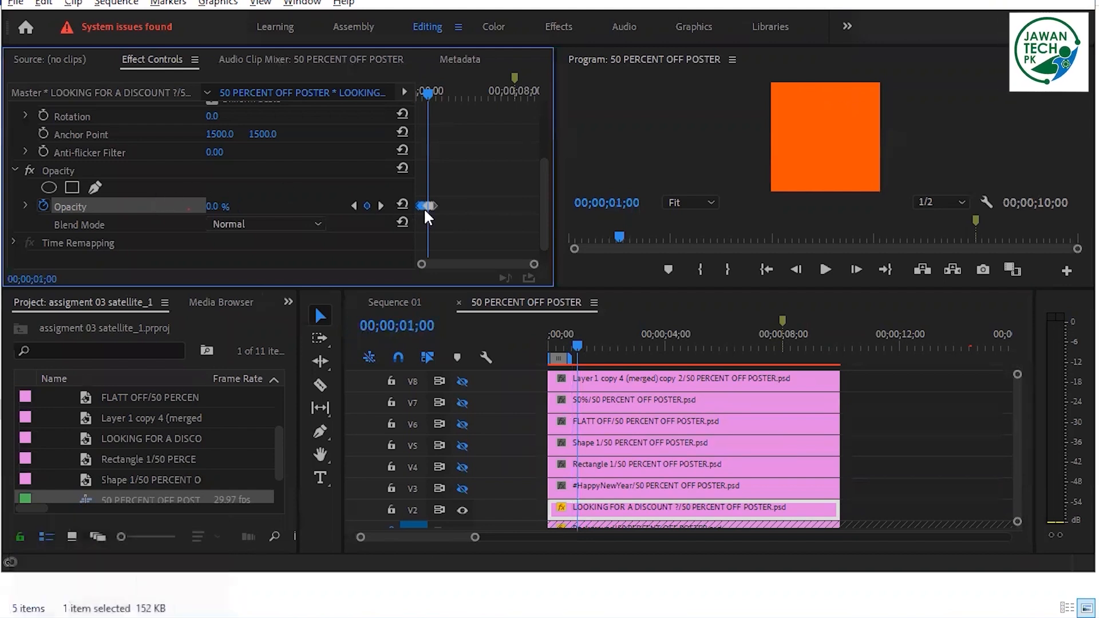
Paste the copied Opacity keyframes at 00;00;01;20, five frames after the clip's last keyframe
left_click(380, 206)
left_click(377, 202)
left_click(376, 202)
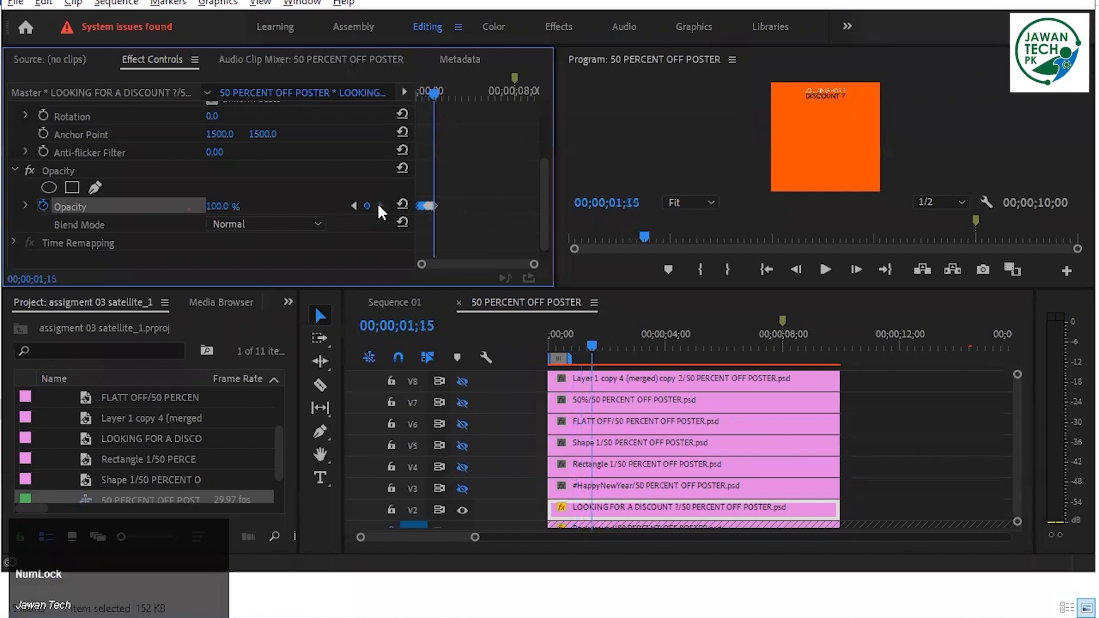
left_click(418, 325)
key("BackSpace")
key("BackSpace")
type("20")
key("Return")
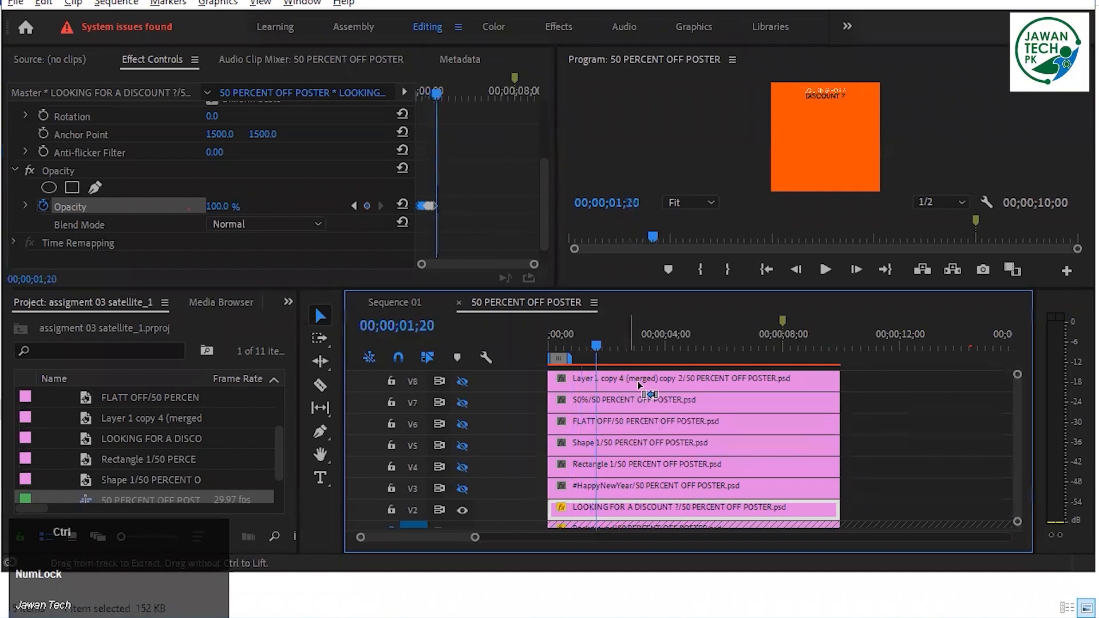
left_click(154, 204)
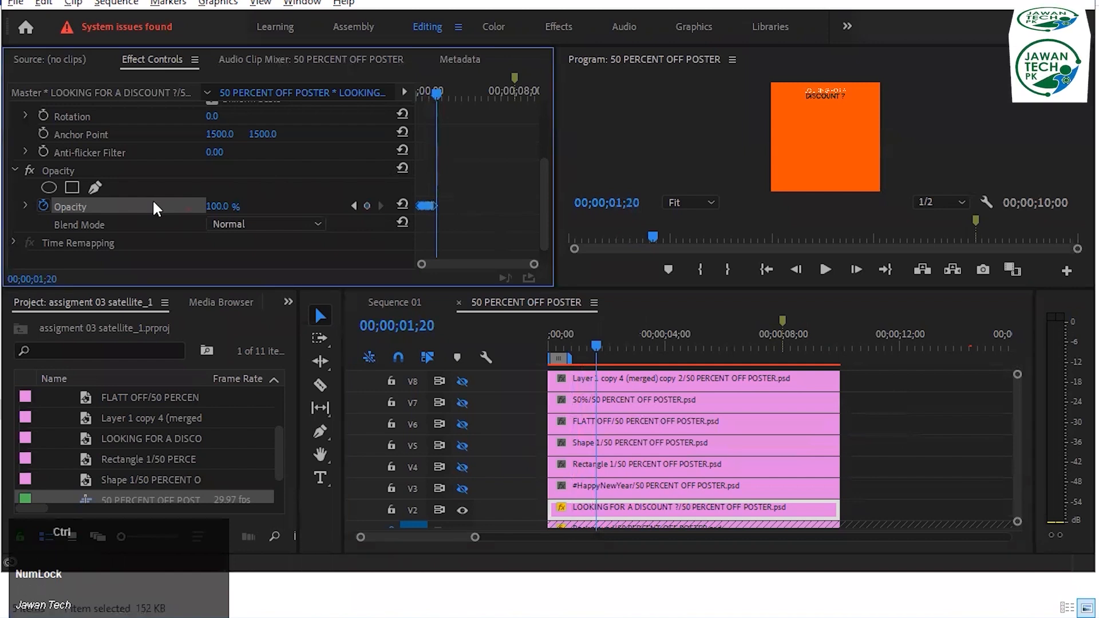
left_click(216, 206)
type("0")
key("Return")
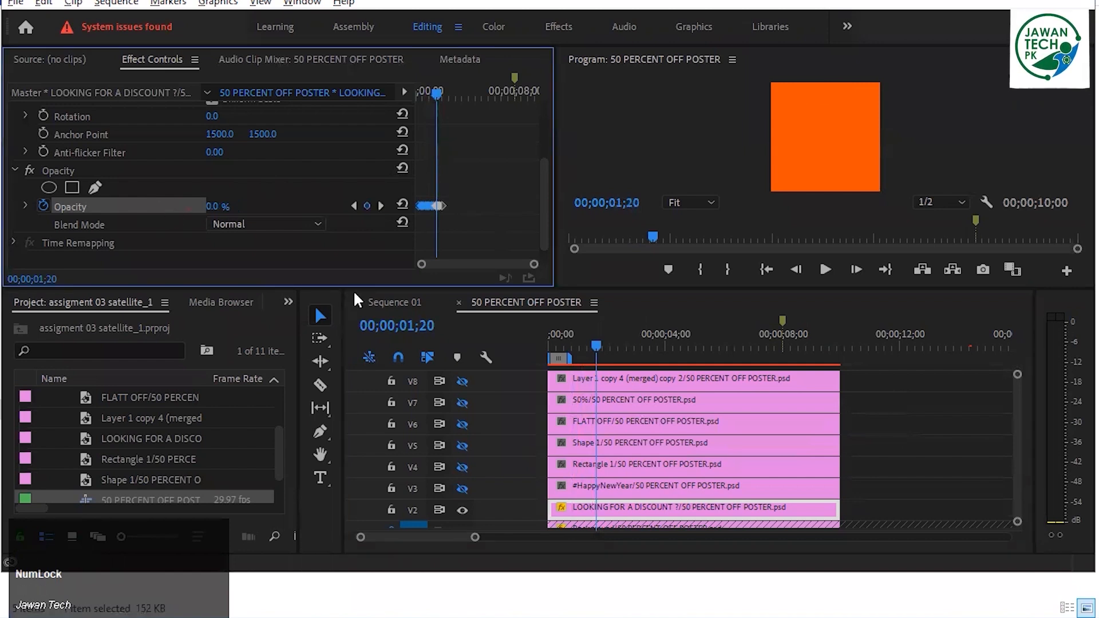
Paste the copied Opacity keyframes again at 00;00;02;10 on the LOOKING FOR A DISCOUNT ? clip
left_click(379, 206)
left_click(430, 326)
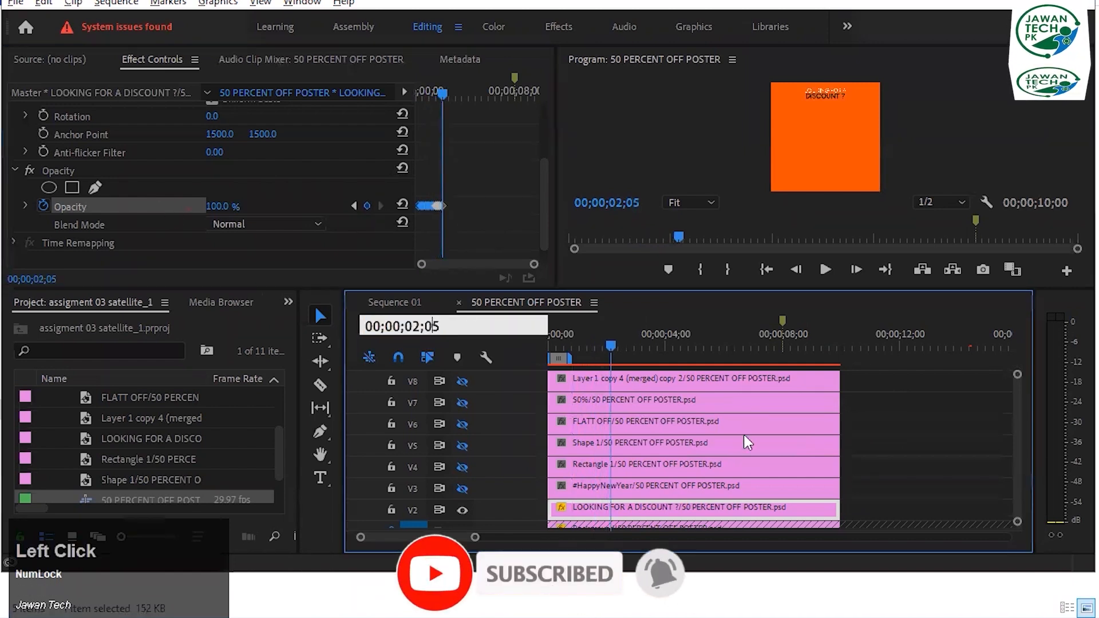
key("BackSpace")
key("BackSpace")
type("10")
key("Return")
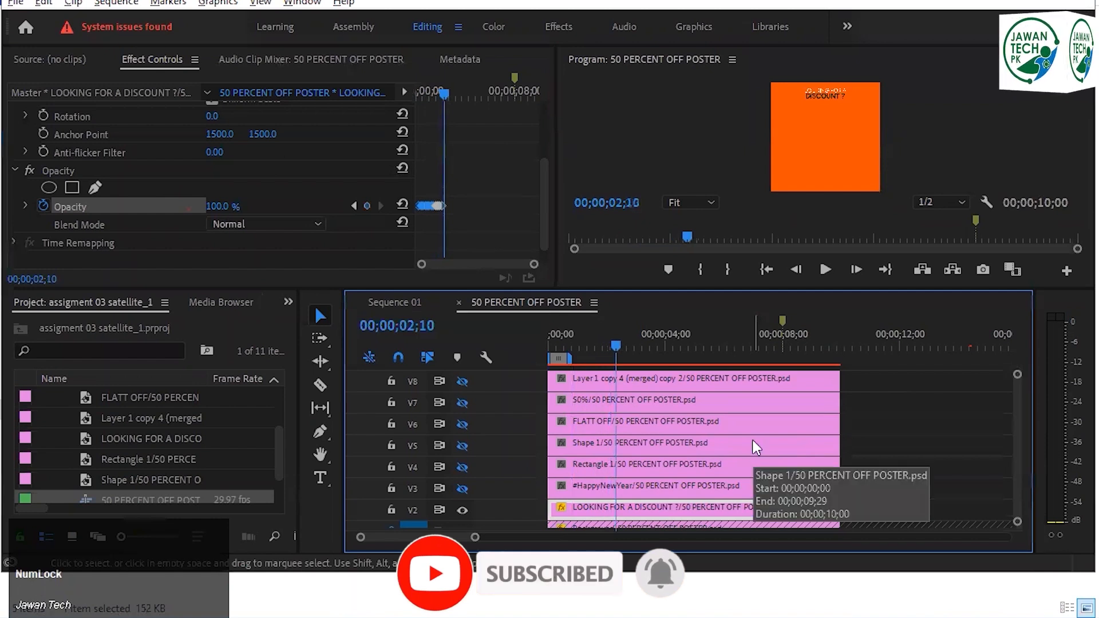
left_click(126, 207)
key("ctrl+v")
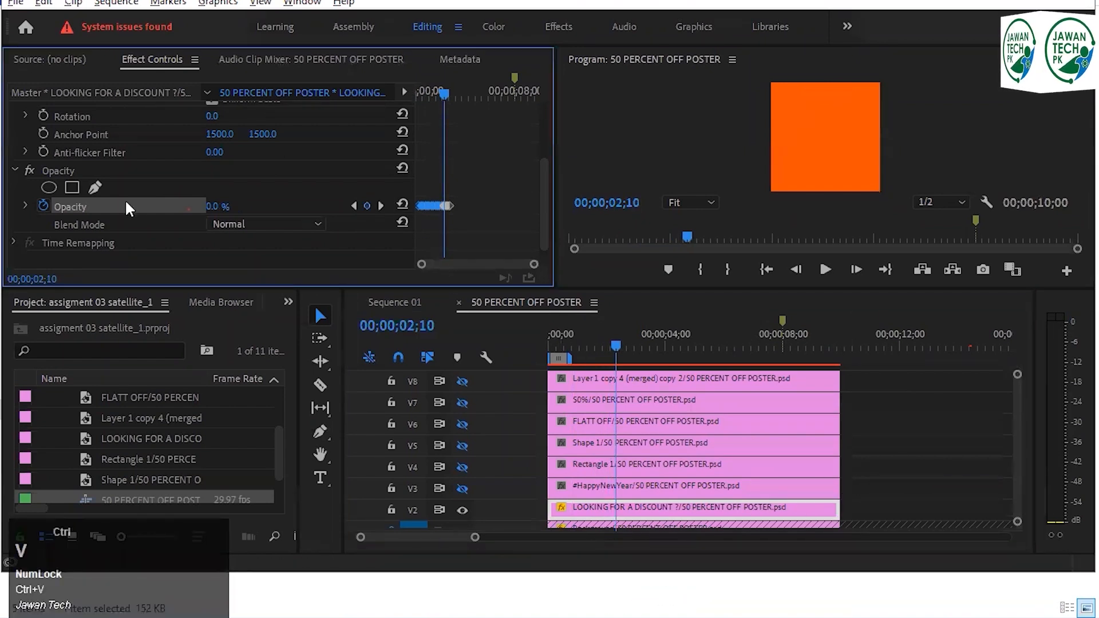
Paste the copied Opacity keyframes again at 00;00;03;00 on the LOOKING FOR A DISCOUNT ? clip
left_click(380, 206)
left_click(384, 222)
left_click(396, 325)
key("BackSpace")
key("BackSpace")
type("30")
key("Return")
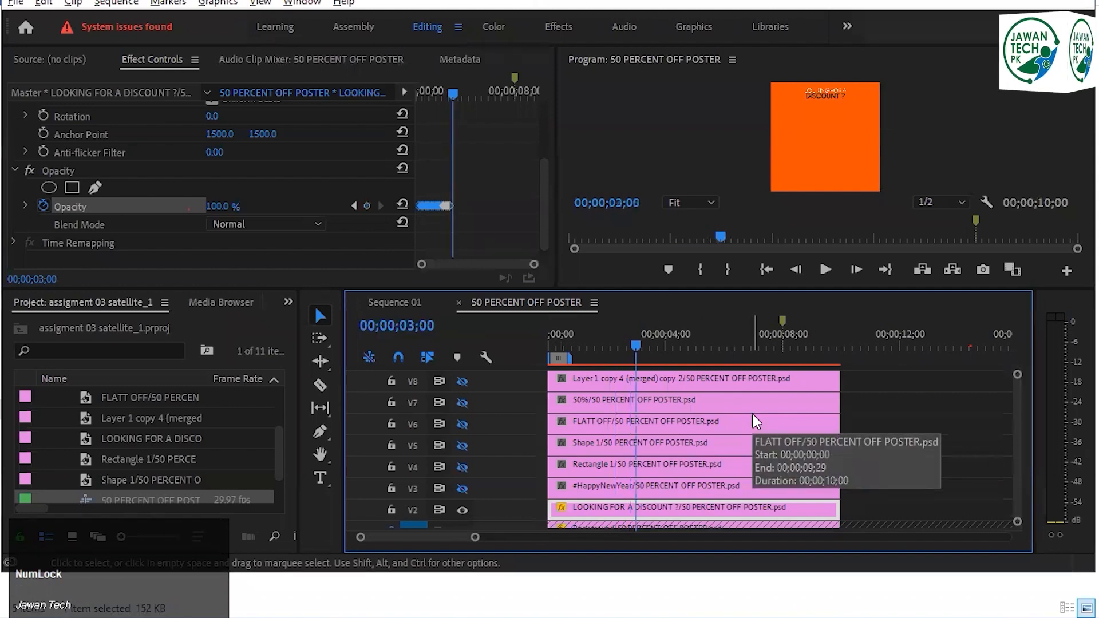
left_click(132, 203)
key("ctrl+v")
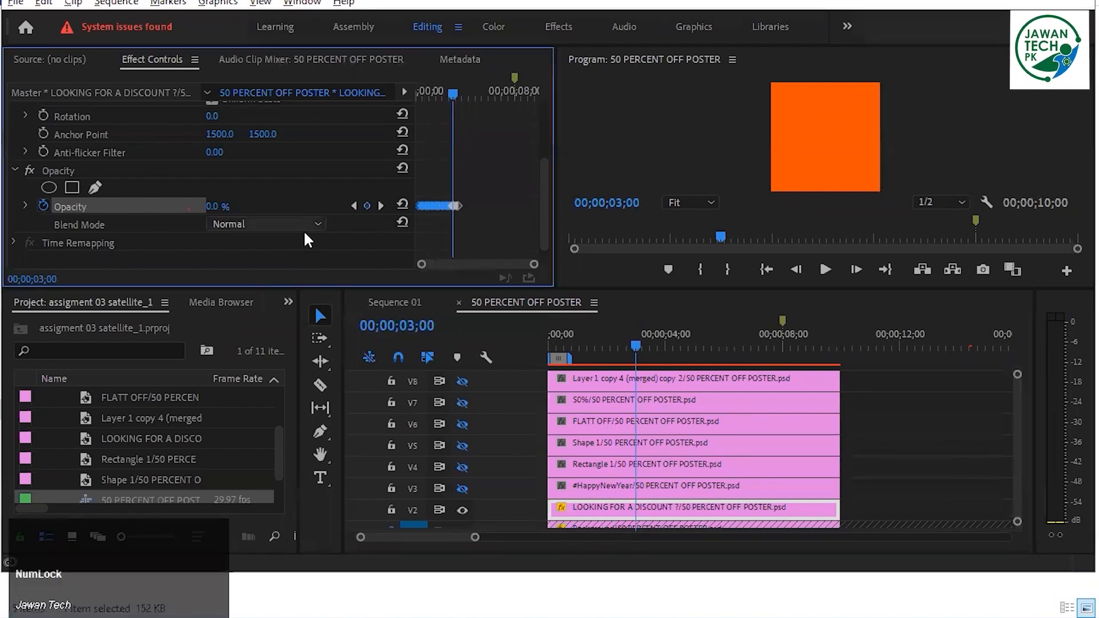
Paste the copied Opacity keyframes again at 00;00;03;20 on the LOOKING FOR A DISCOUNT ? clip
left_click(378, 205)
left_click(380, 205)
left_click(429, 325)
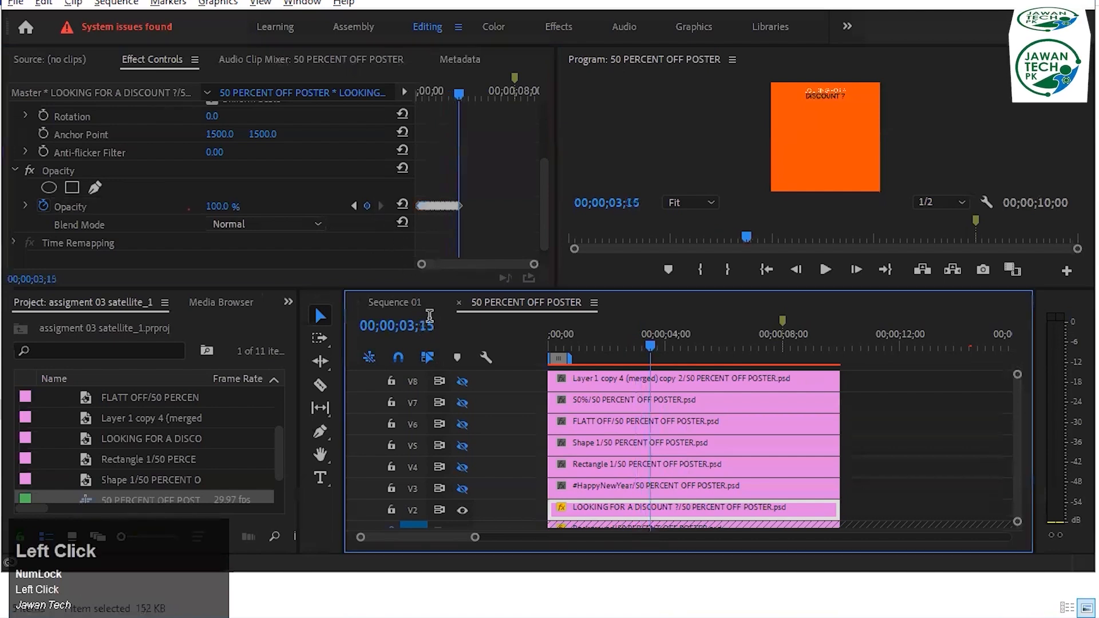
key("Delete")
key("BackSpace")
type("20")
key("Return")
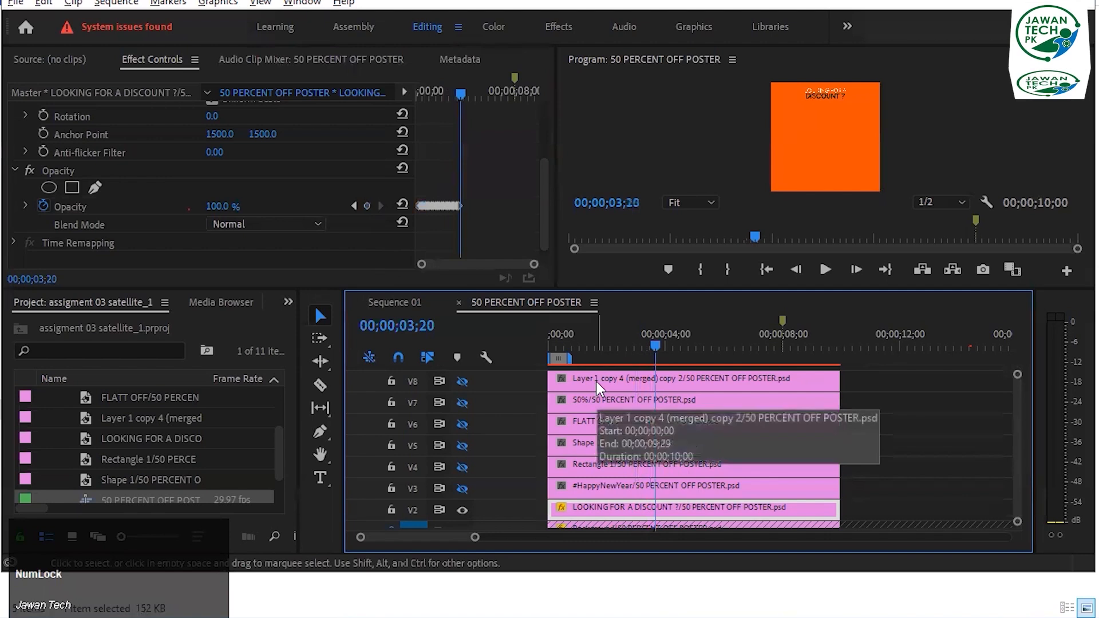
left_click(122, 207)
left_click(404, 207)
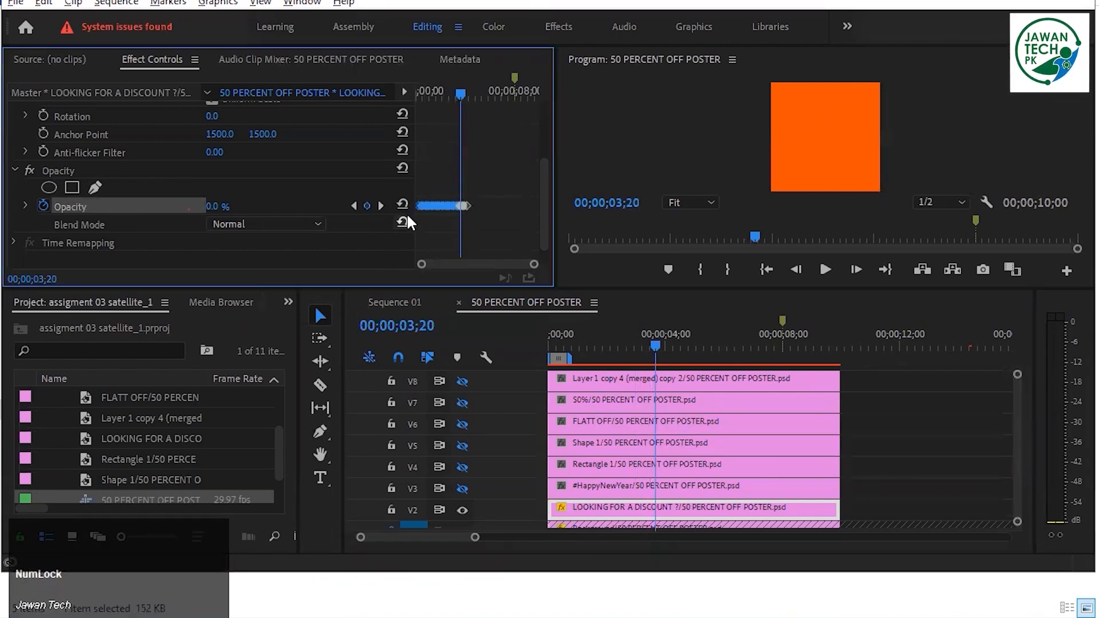
Extend the work area to the end of the clips and play the sequence from the start
key("Home")
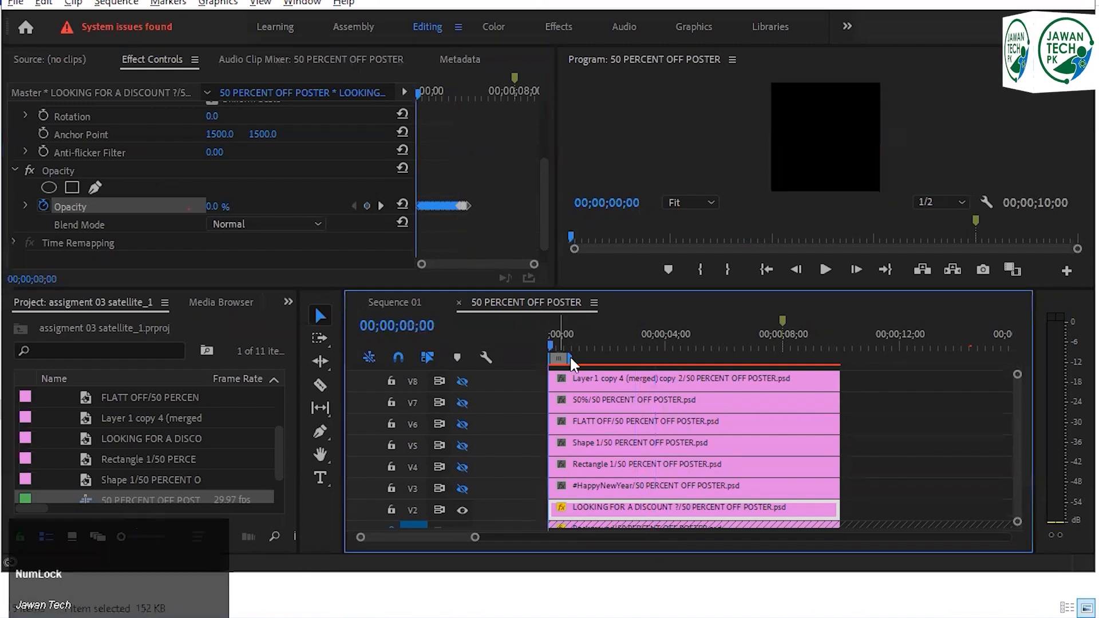
left_click_drag(569, 357, 842, 365)
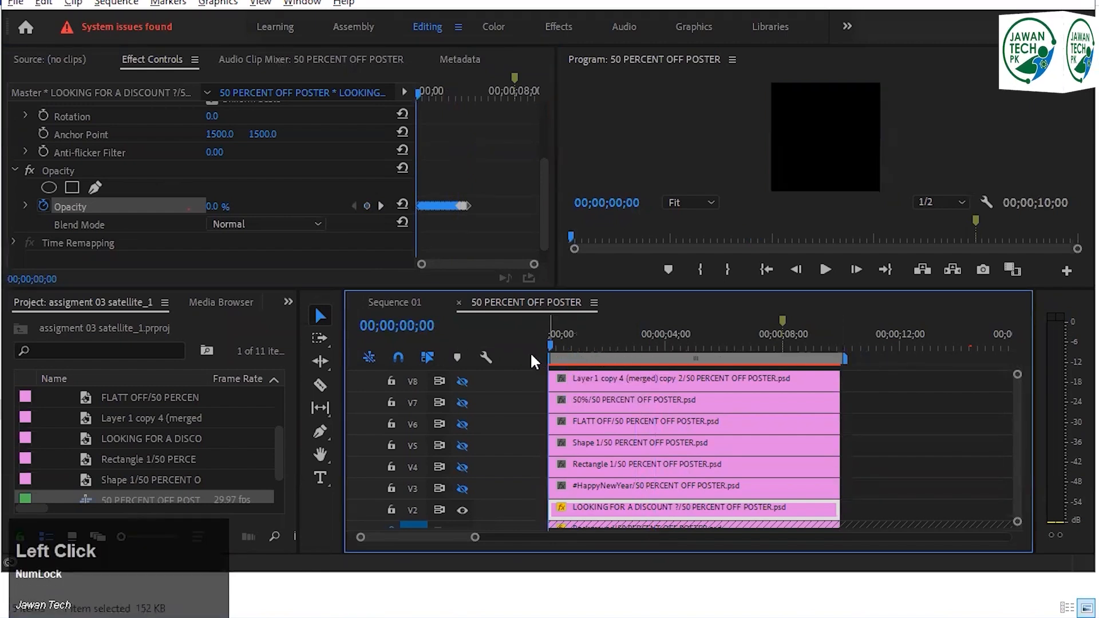
key("space")
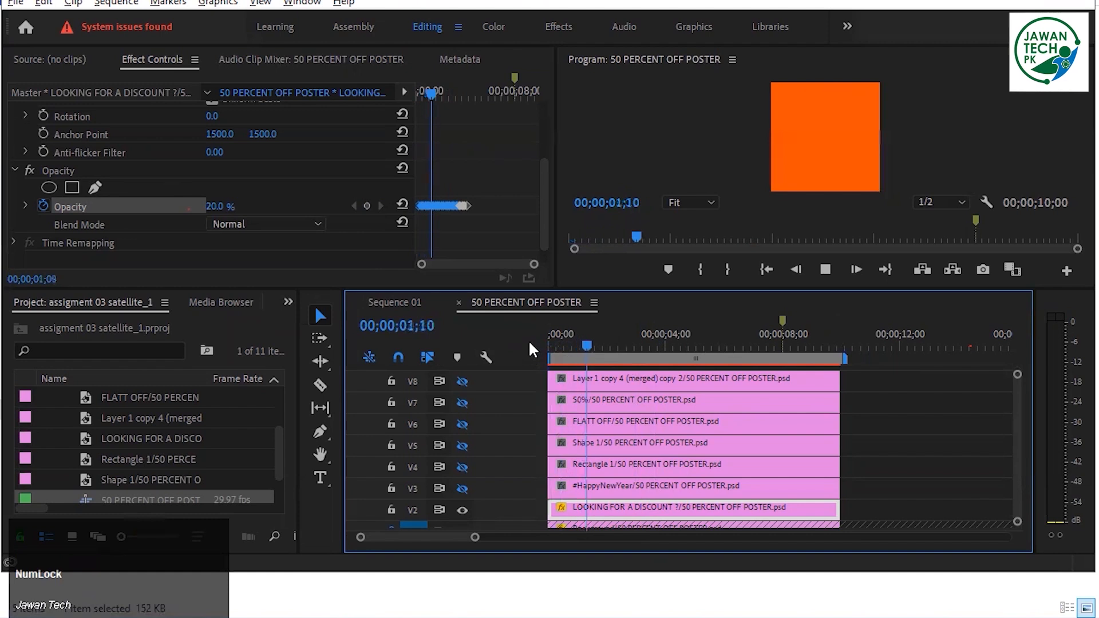
Stop the sequence playback and save the project
key("space")
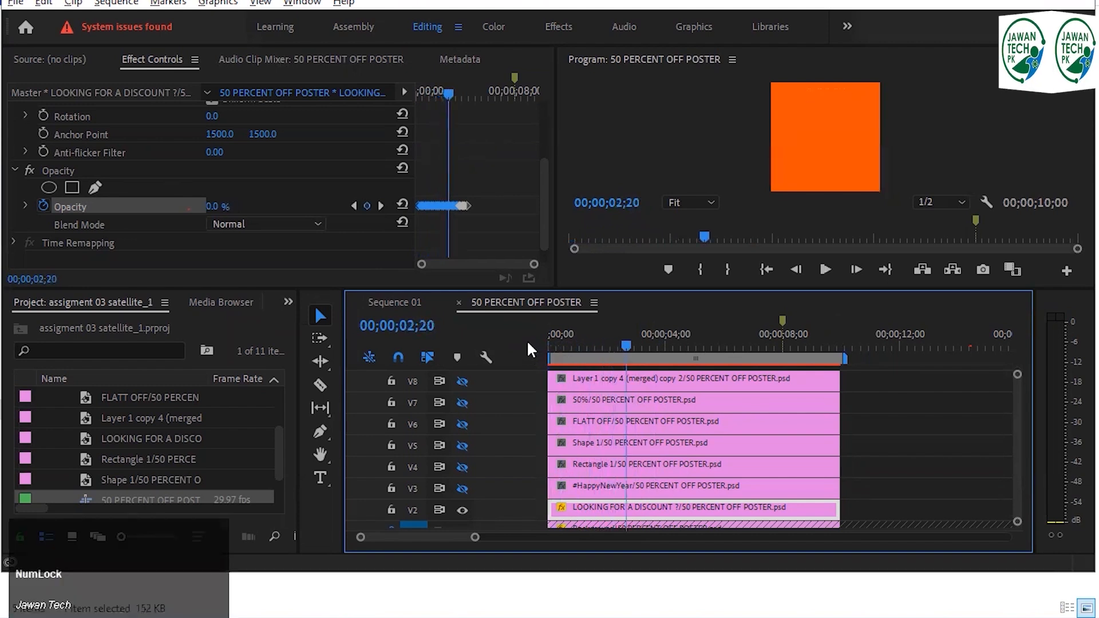
key("ctrl+s")
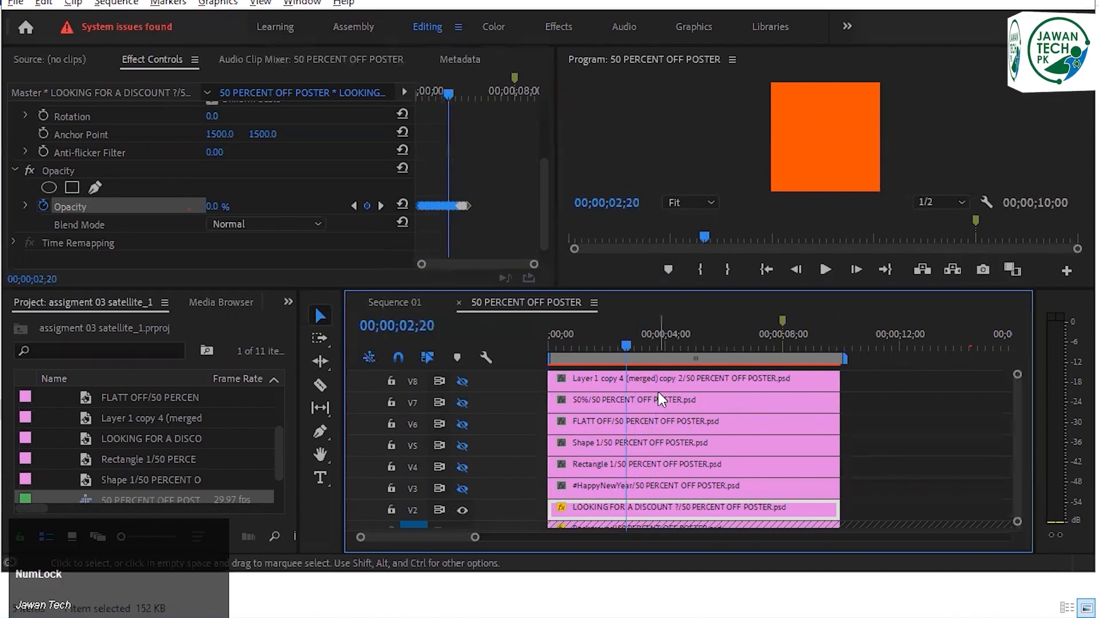
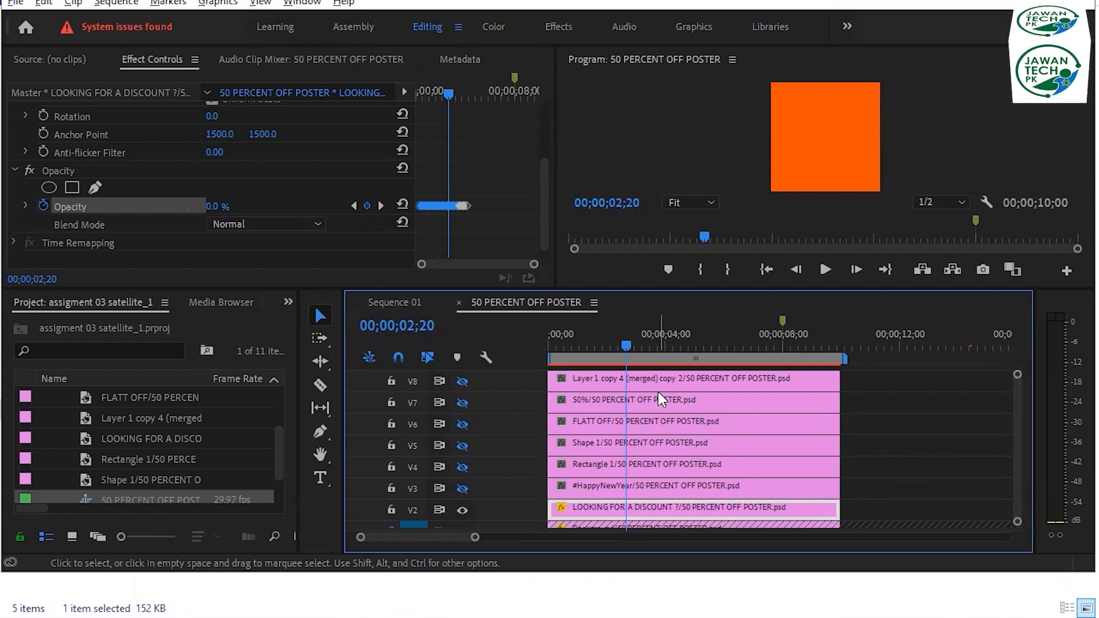
key("Num_Lock")
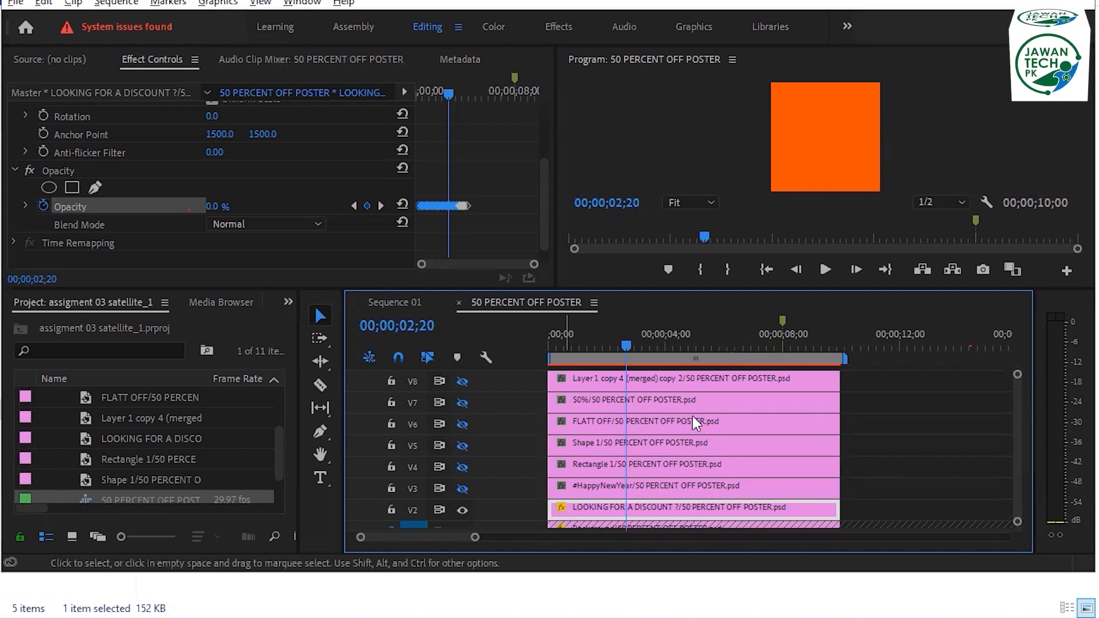
key("Num_Lock")
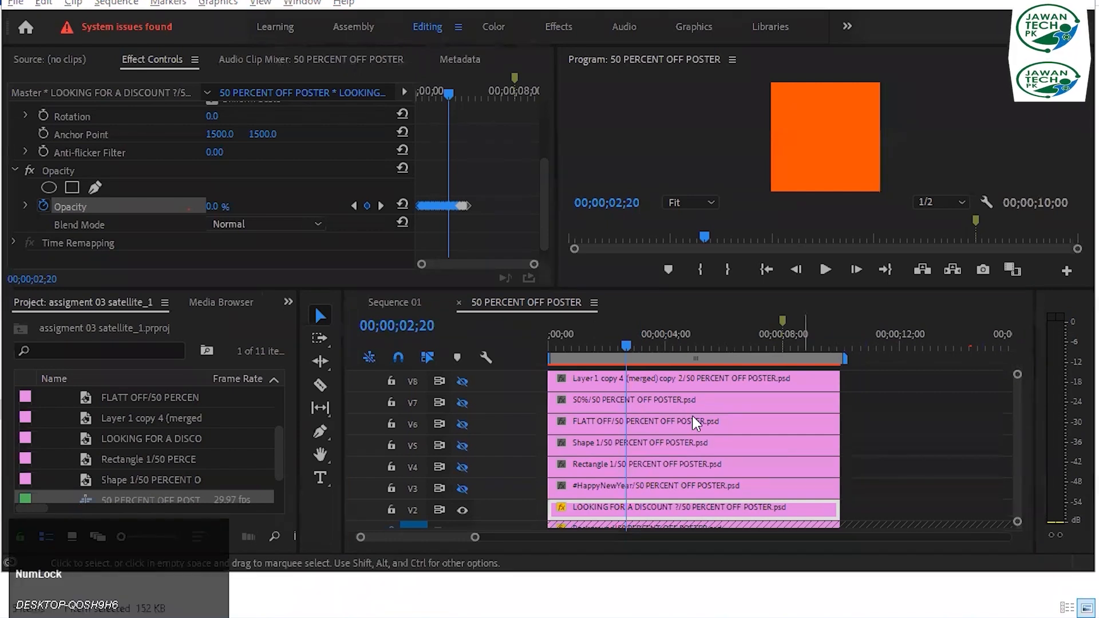
key("Num_Lock")
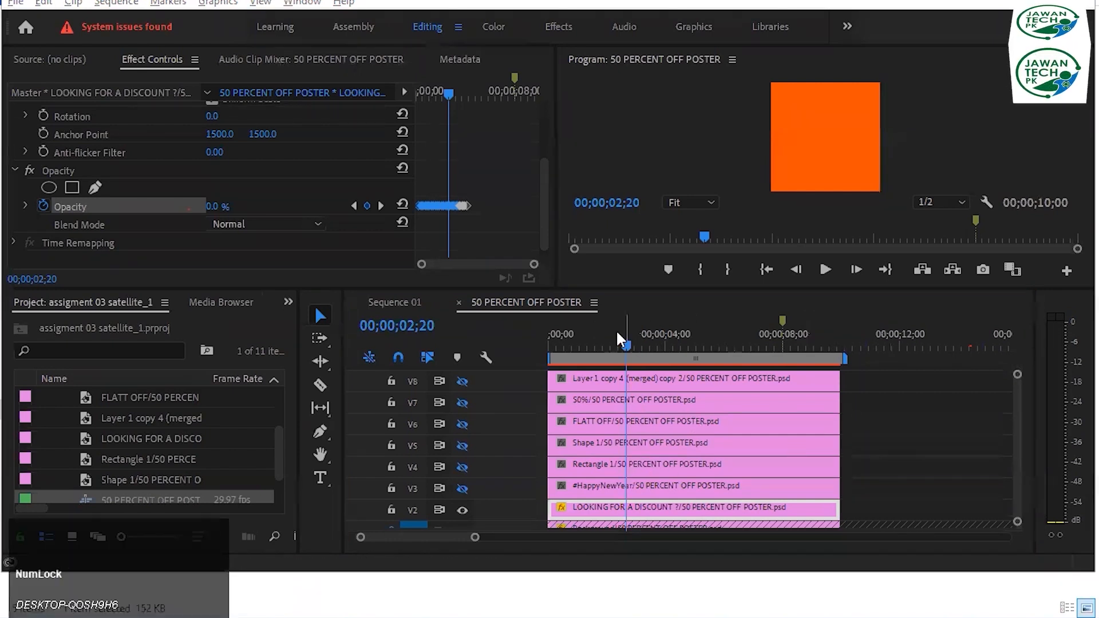
Play the sequence from the start to review the LOOKING FOR A DISCOUNT ? flicker, stopping once the flicker has ended
left_click_drag(557, 341, 538, 342)
key("space")
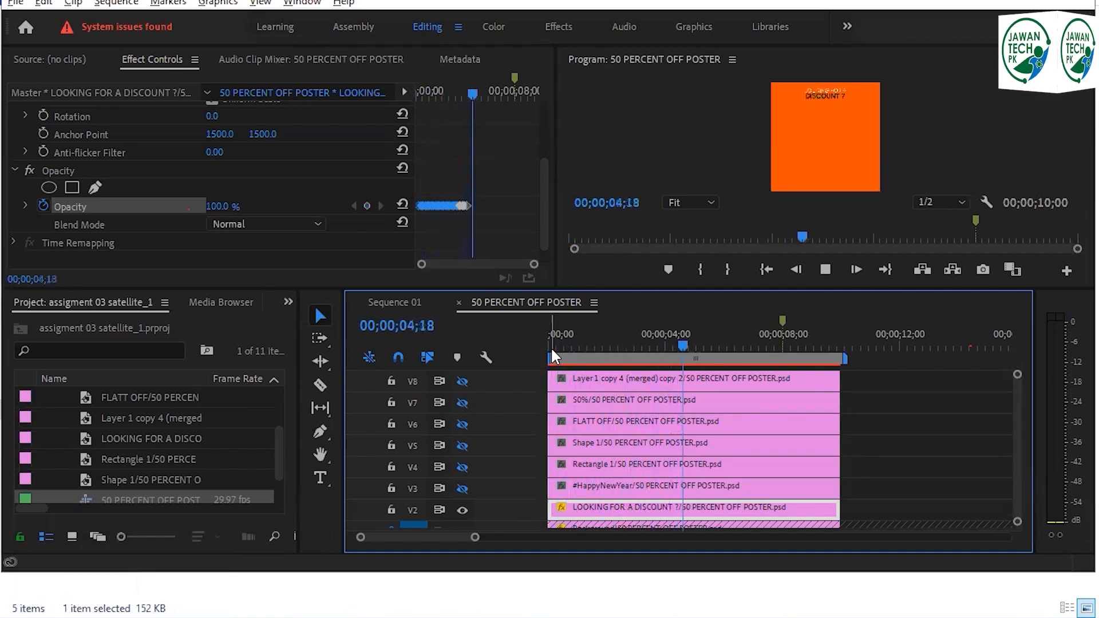
key("space")
Go to the last Opacity keyframe of the LOOKING FOR A DISCOUNT ? clip at 00;00;04;05 and select all its Opacity keyframes
left_click(354, 206)
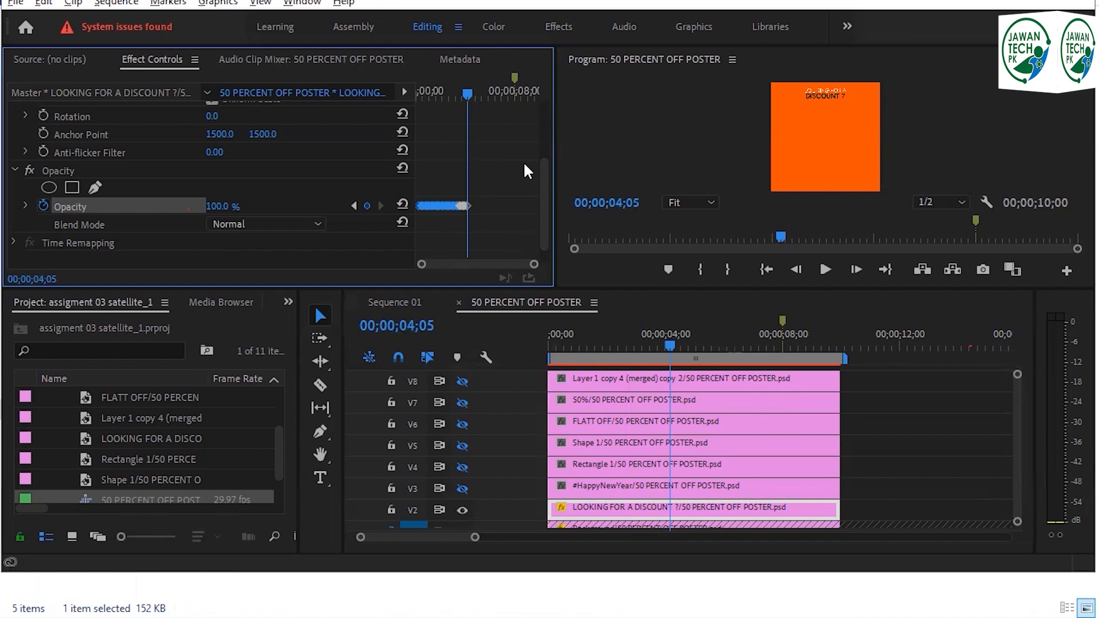
left_click_drag(492, 175, 412, 221)
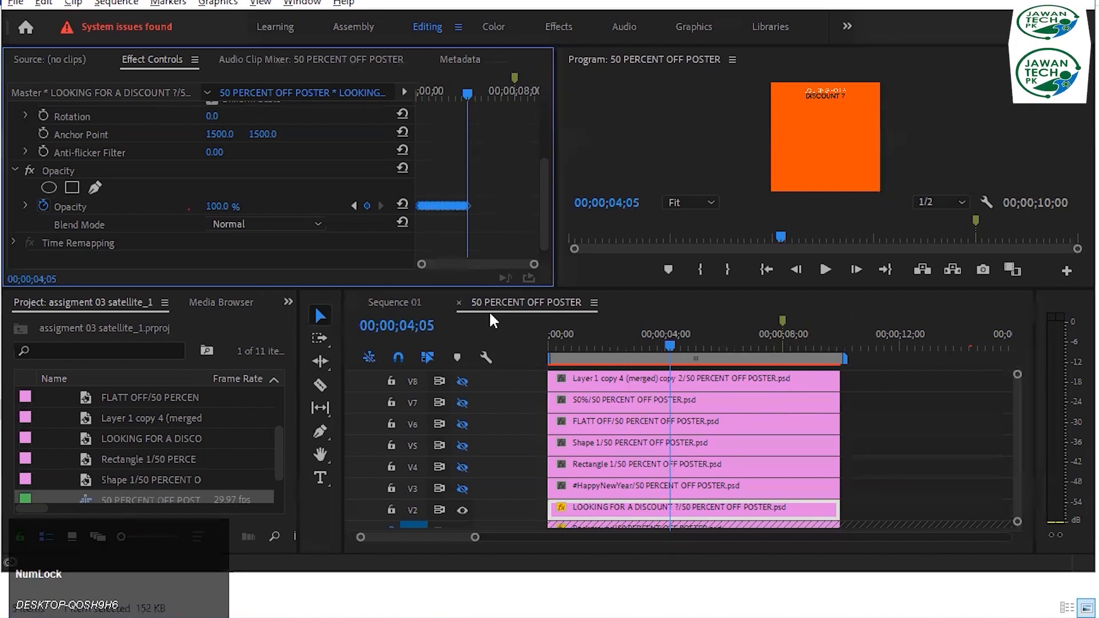
Paste the copied opacity keyframes onto the LOOKING FOR A DISCOUNT clip at 00;00;04;10
left_click(430, 325)
left_click(430, 325)
key("BackSpace")
key("Delete")
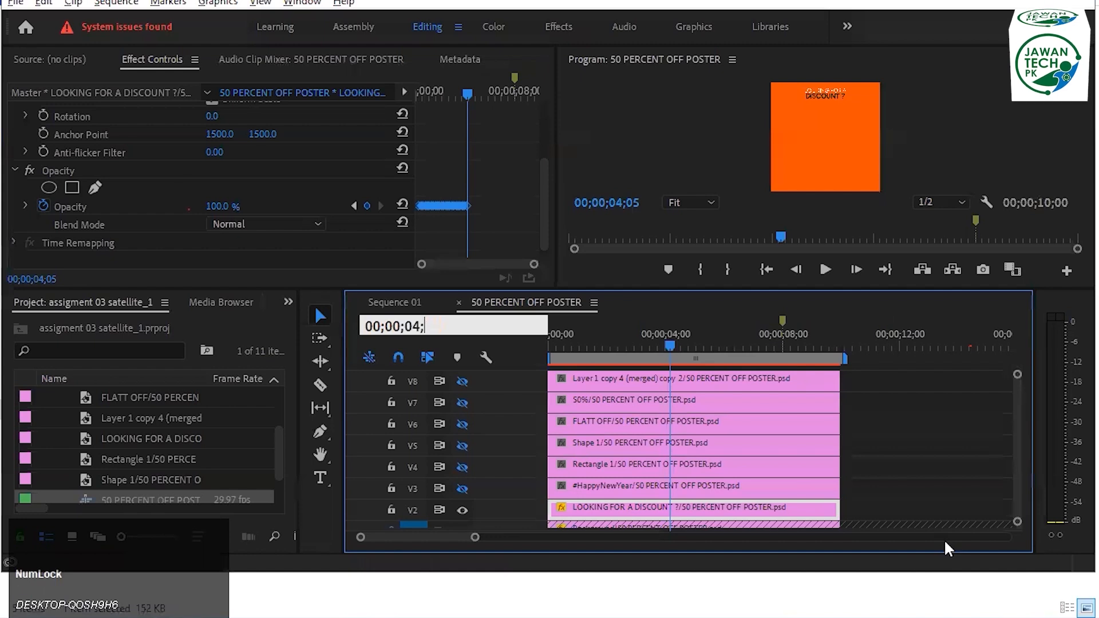
type("10")
key("Return")
left_click(92, 203)
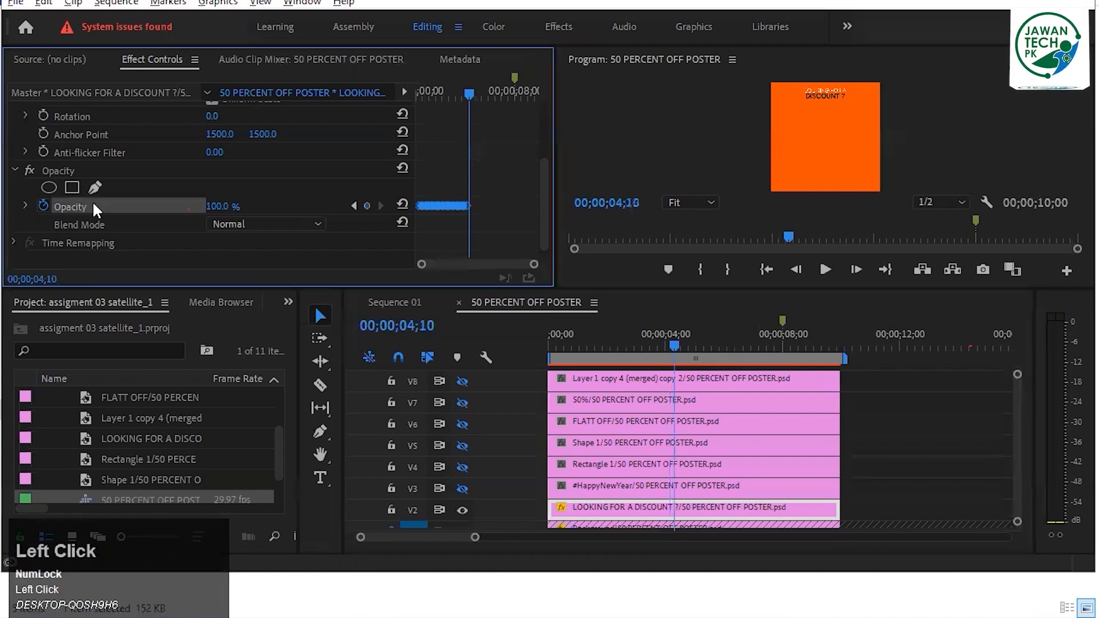
key("ctrl+v")
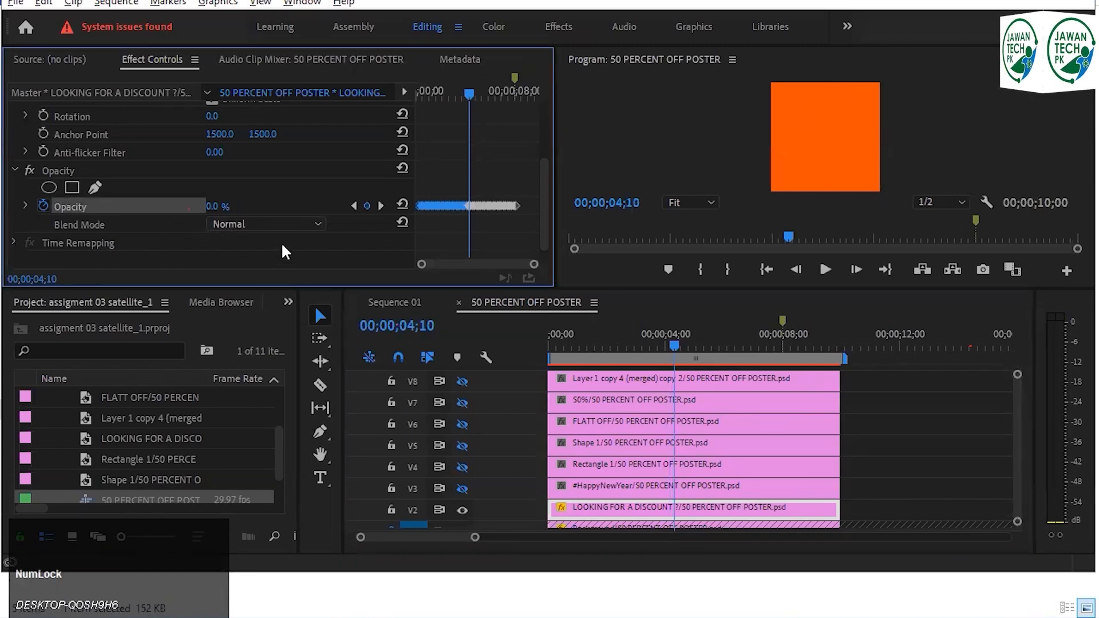
Paste the opacity keyframes onto the LOOKING FOR A DISCOUNT clip once more, starting at 00;00;08;10, just past its last keyframe
left_click(381, 205)
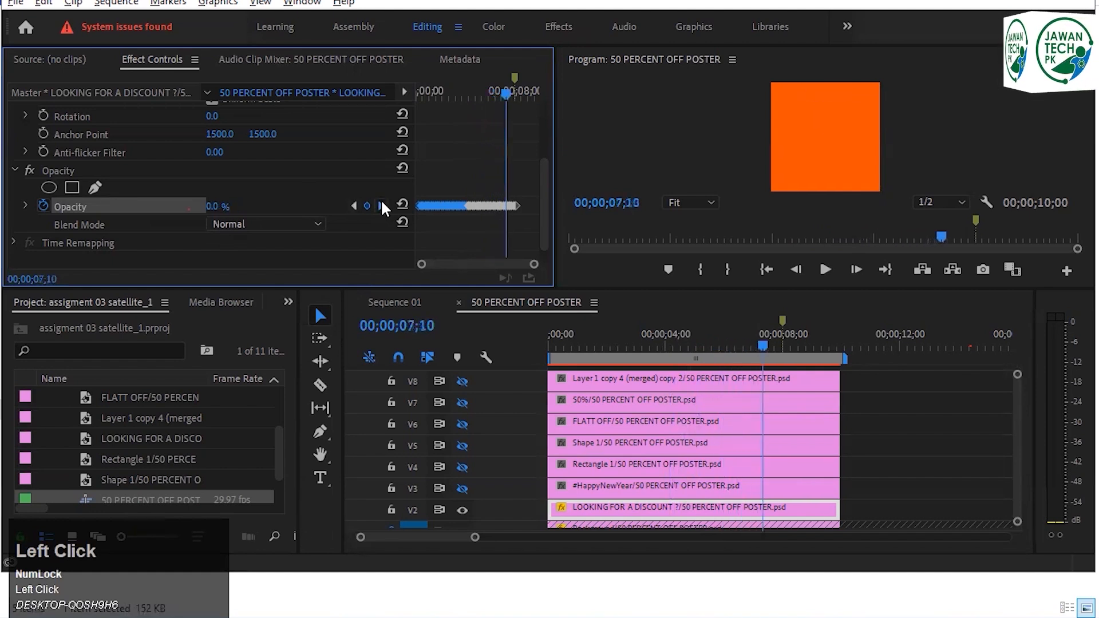
left_click(380, 205)
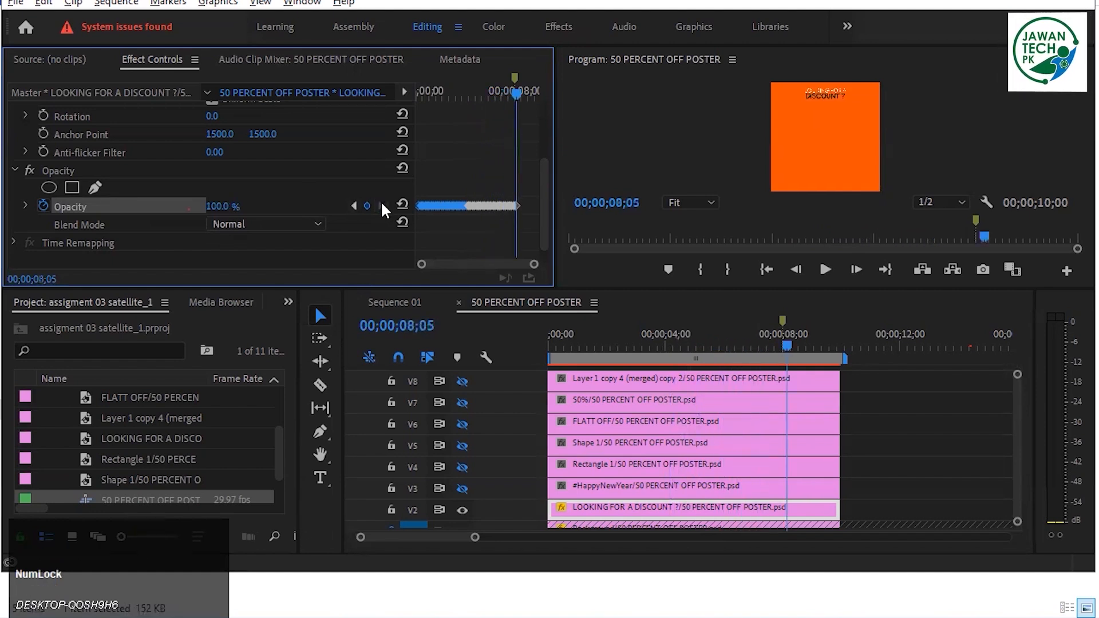
left_click(425, 333)
key("Delete")
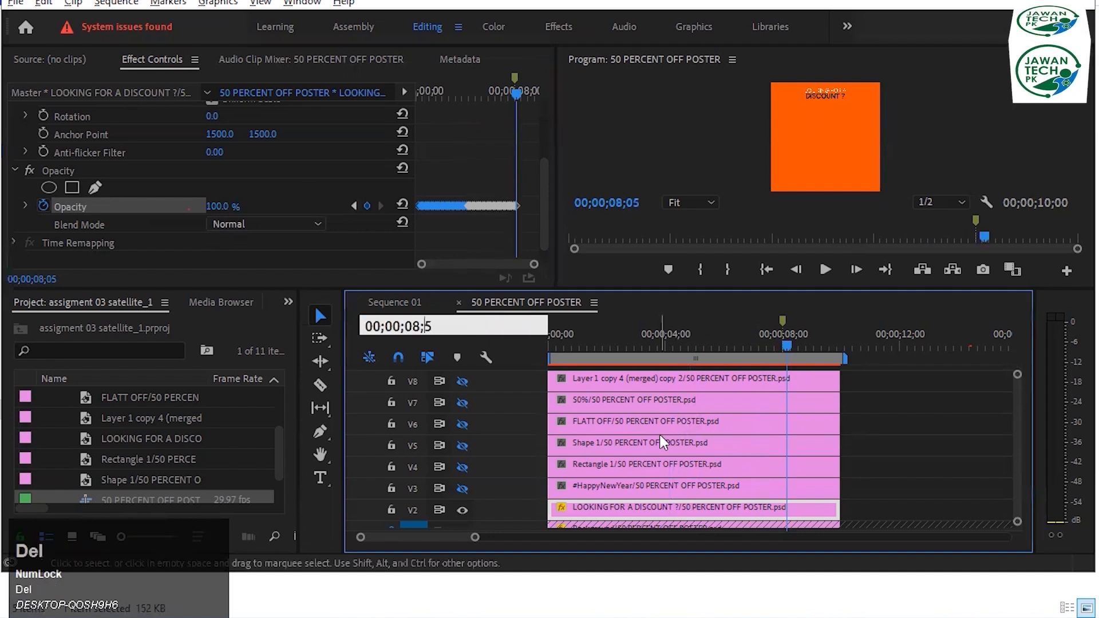
key("Delete")
type("08;10")
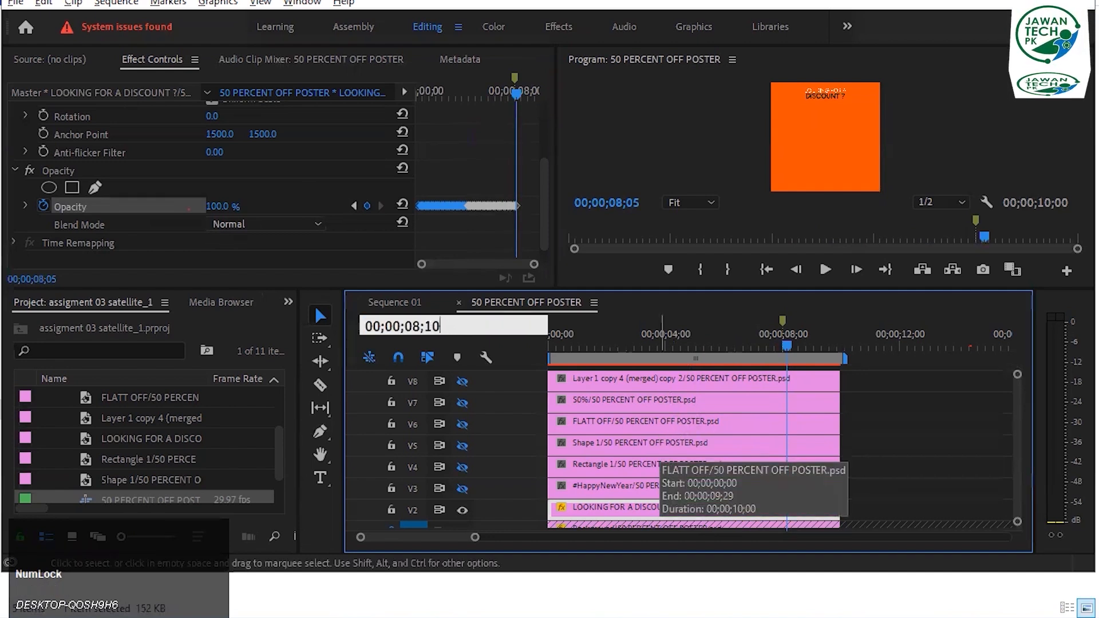
key("Return")
left_click(70, 209)
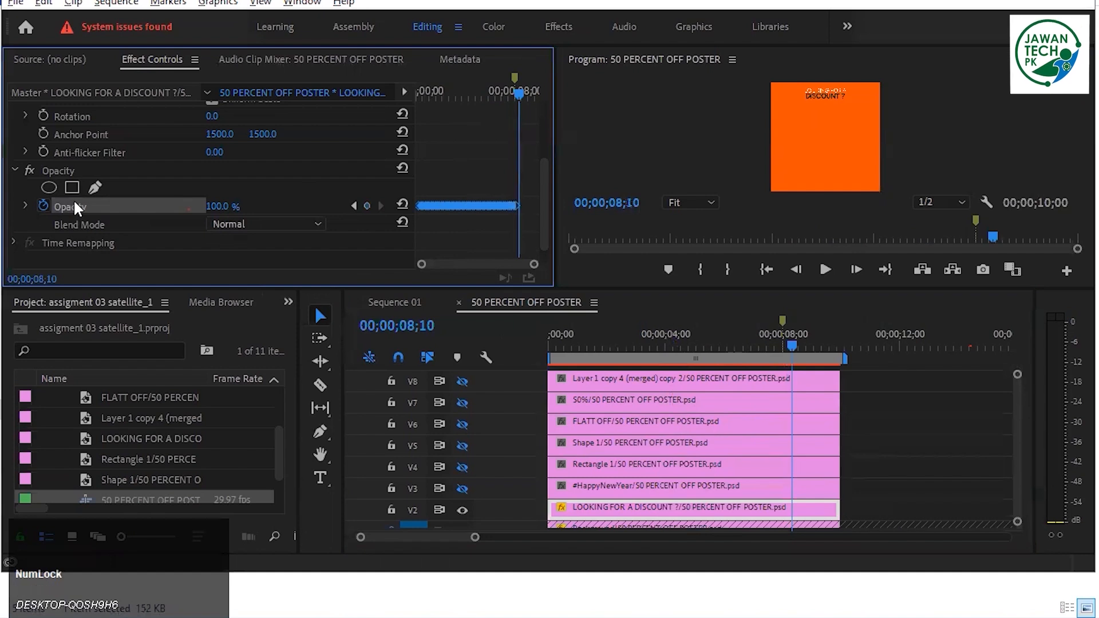
type("0")
key("Return")
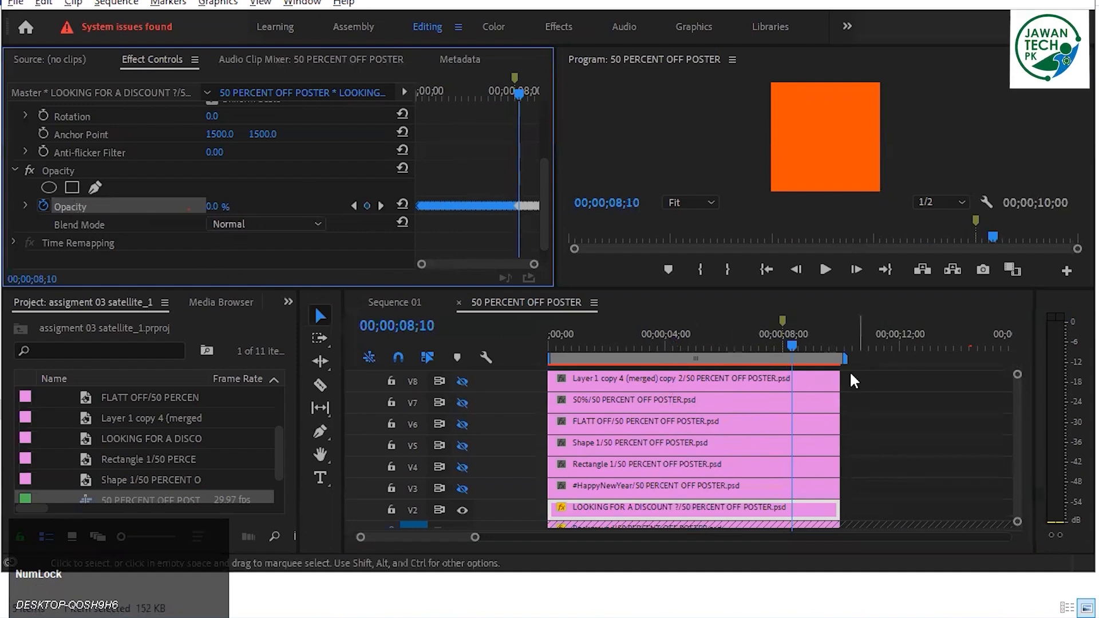
Play back the last seconds of the sequence to check the flickering of the discount headline
left_click_drag(835, 344, 725, 341)
key("space")
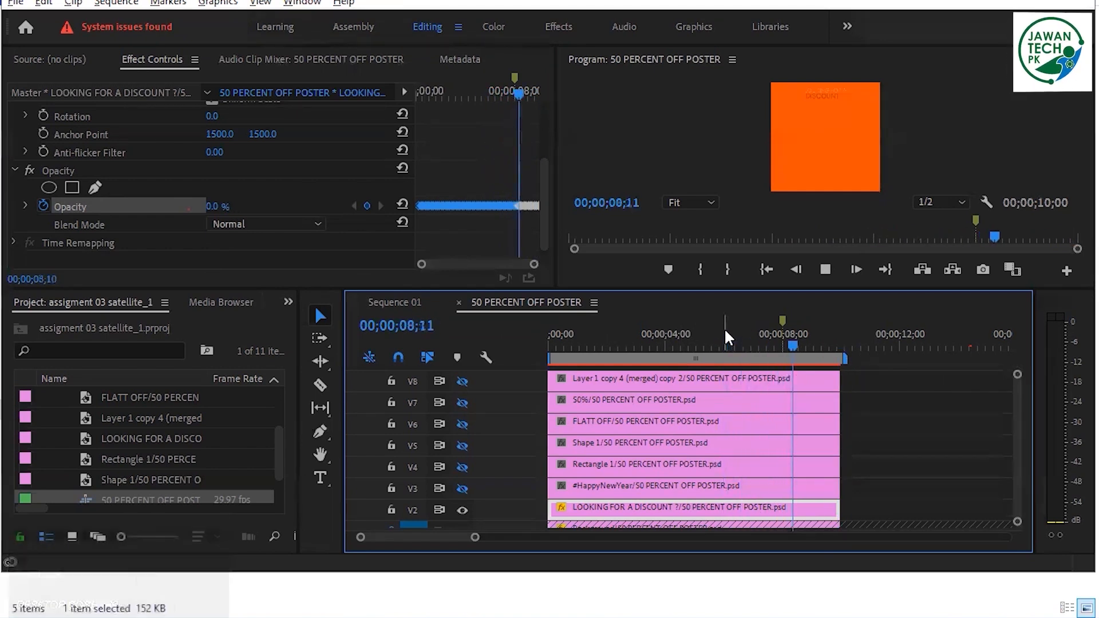
key("space")
left_click(781, 335)
key("space")
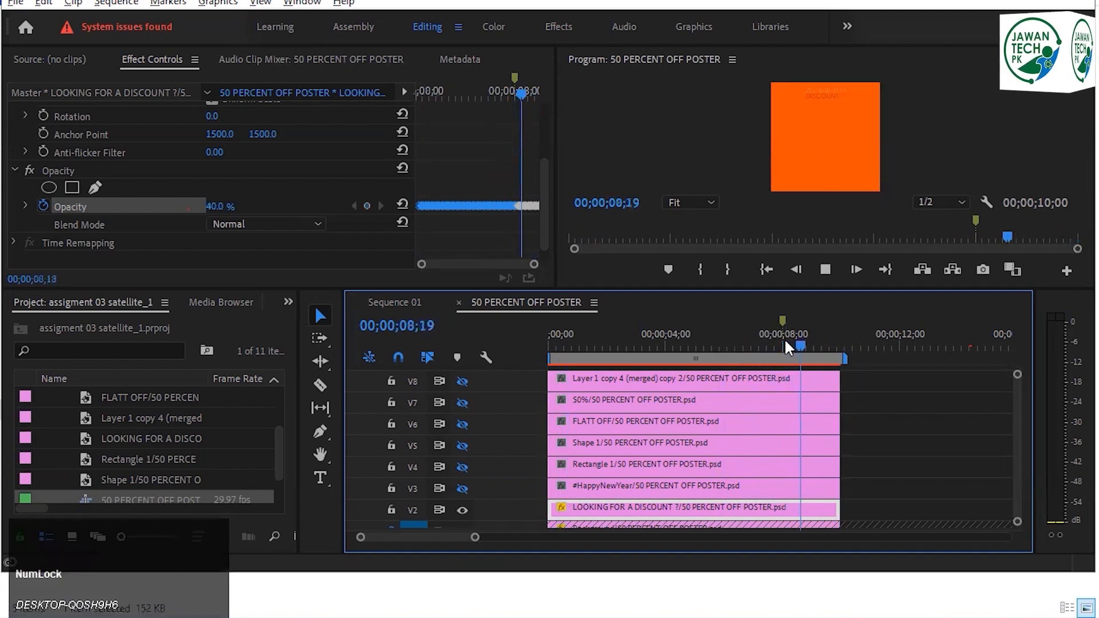
key("space")
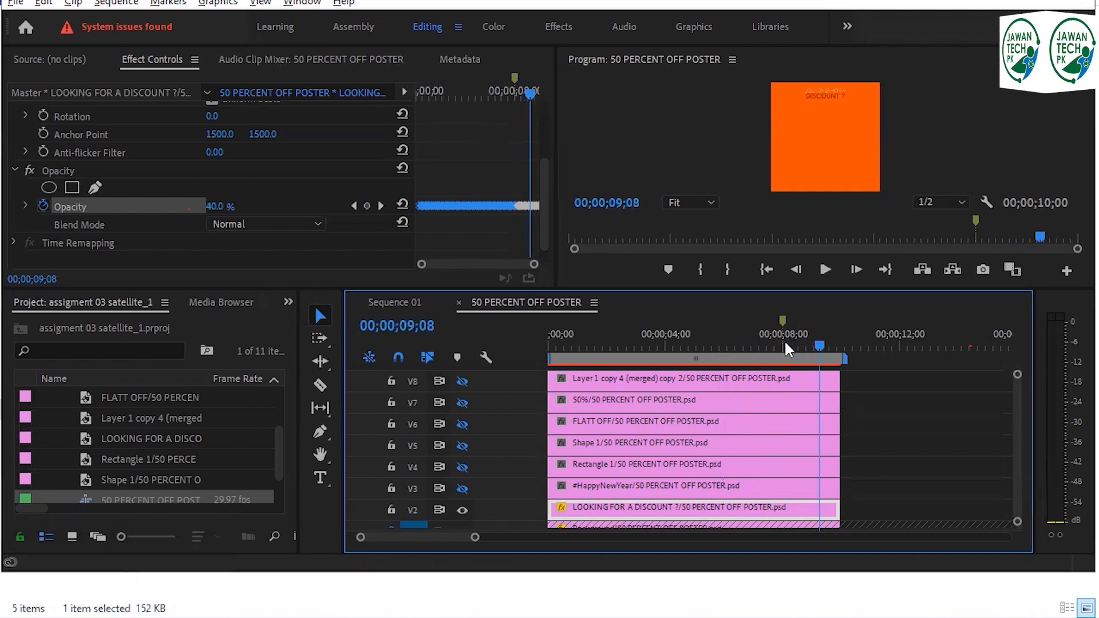
Save the project and lock the V2 track holding the LOOKING FOR A DISCOUNT clip
key("ctrl+s")
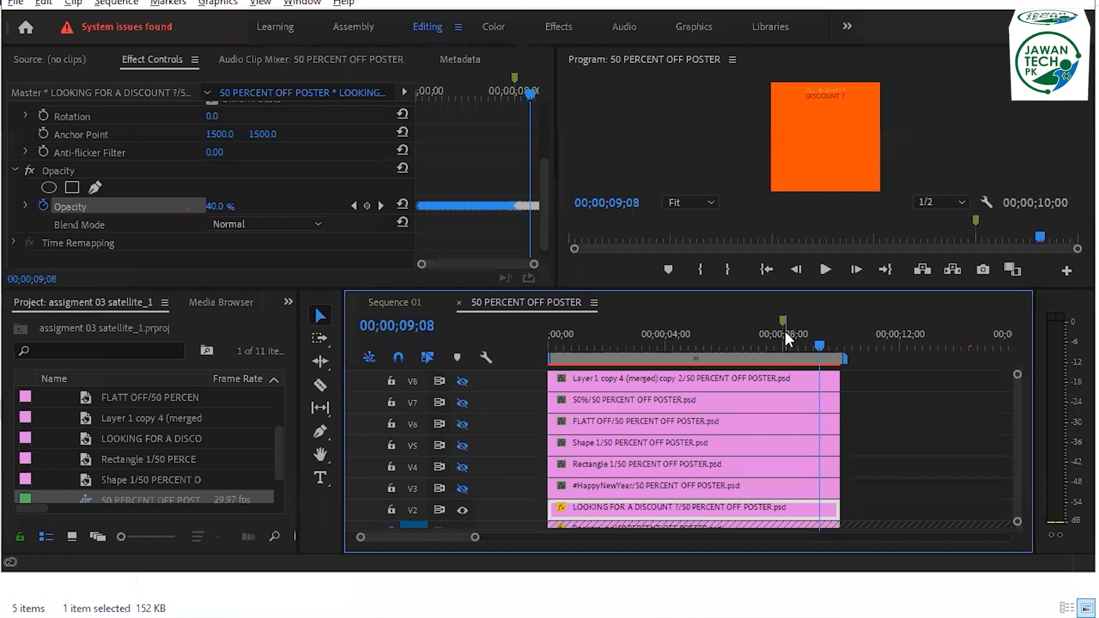
key("ctrl+s")
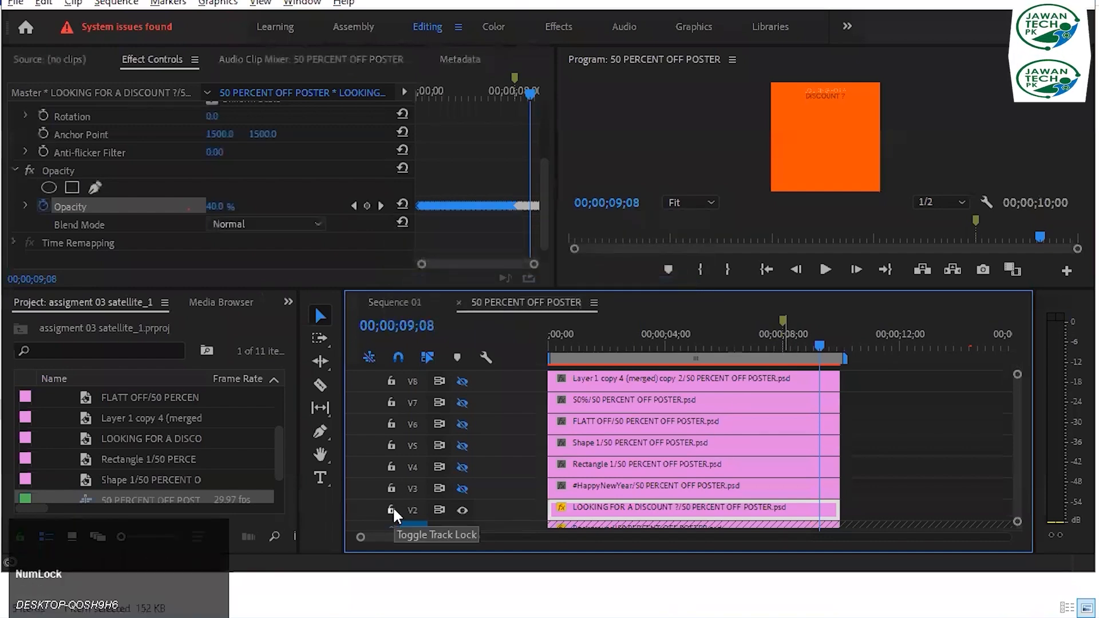
left_click(392, 511)
Adjust the height of the video tracks and enlarge the preview and effect settings area above the timeline
left_click_drag(556, 287, 556, 299)
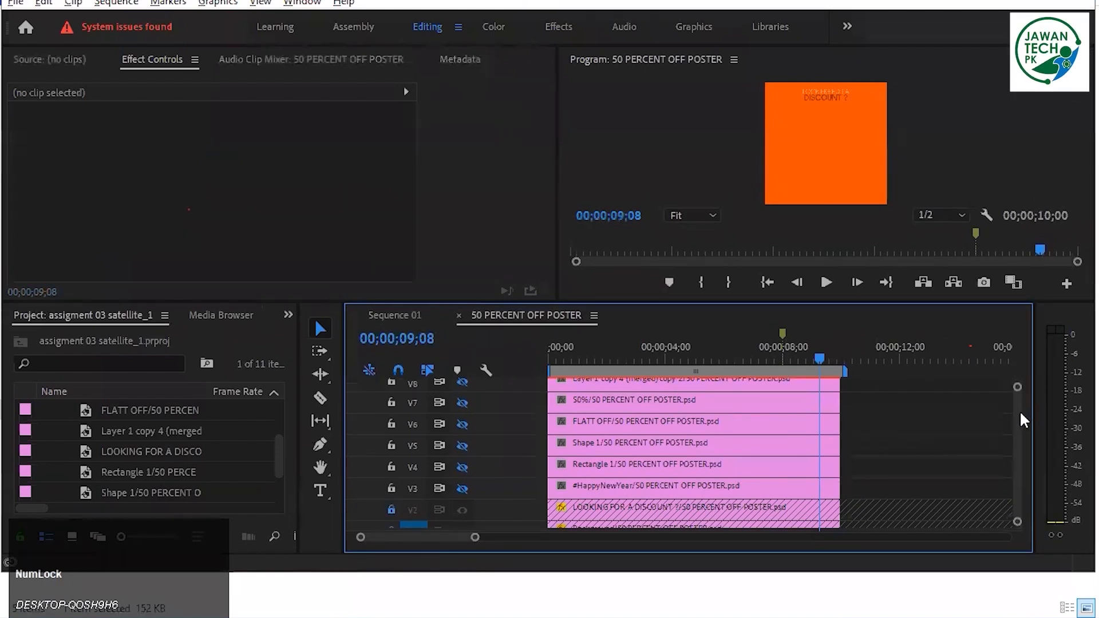
left_click_drag(1018, 409, 1020, 409)
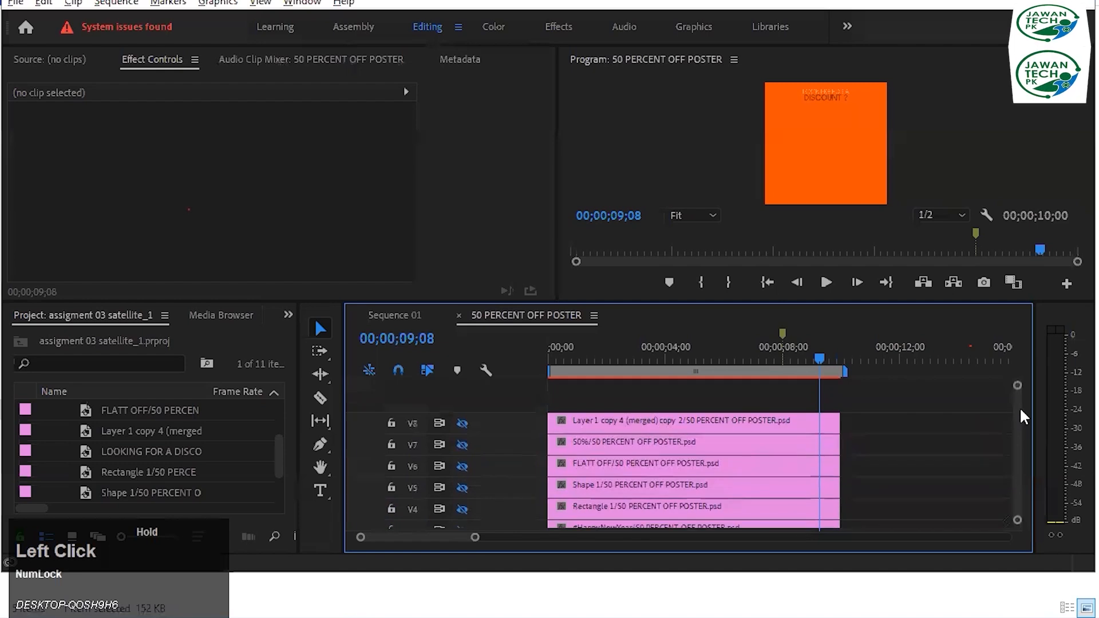
left_click_drag(1021, 519, 1008, 444)
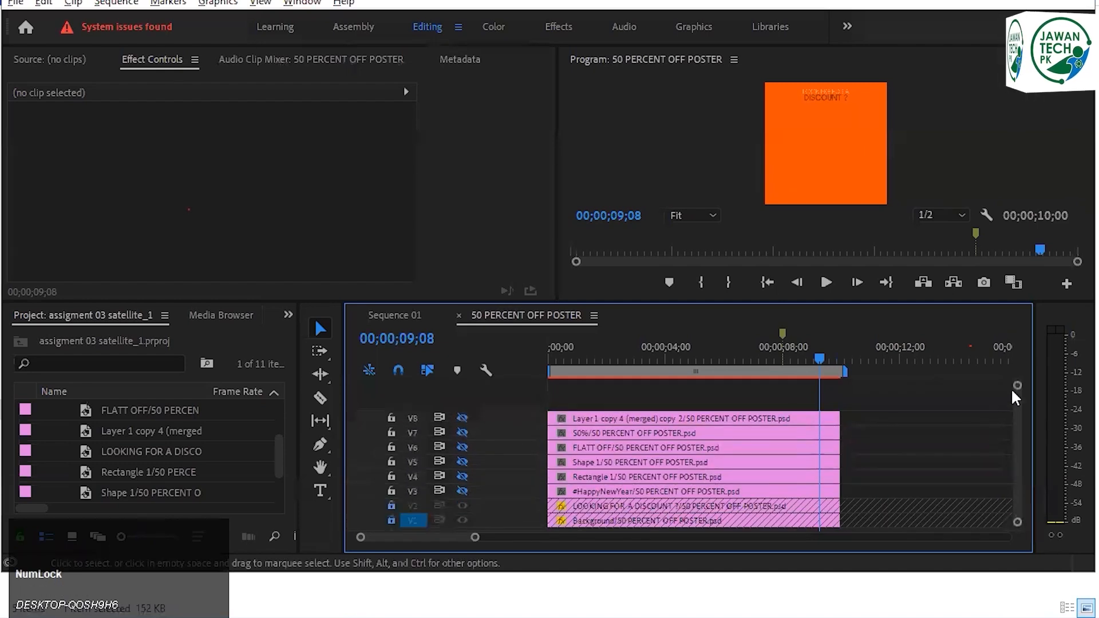
left_click_drag(1017, 392, 1017, 388)
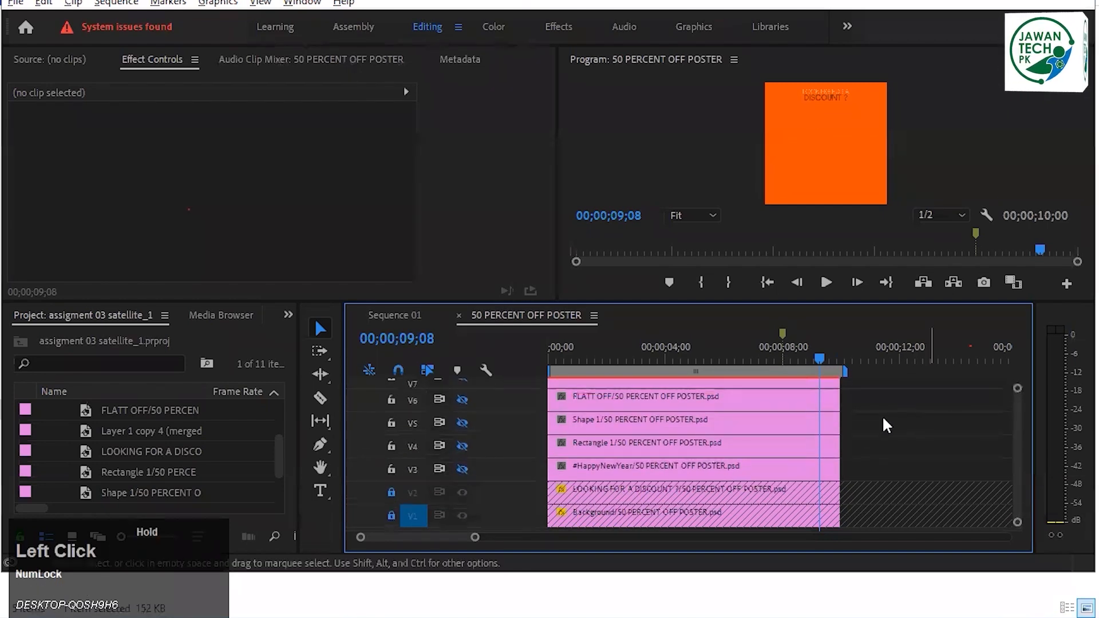
scroll(853, 414, "down", 1)
scroll(857, 419, "up", 1)
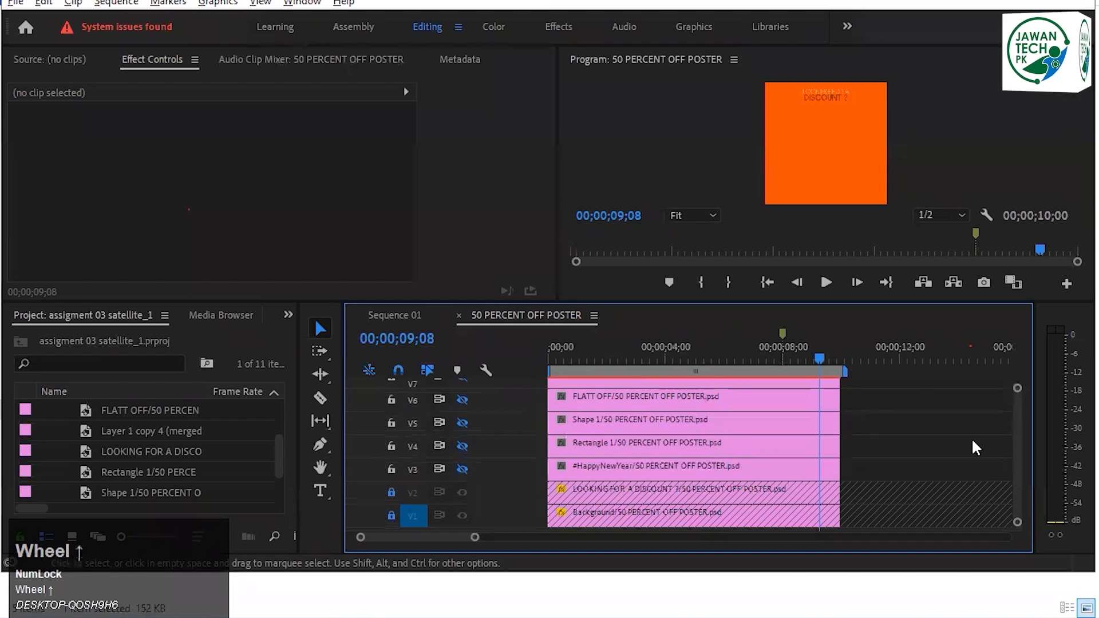
mouse_move(1017, 435)
left_mouse_down()
mouse_move(1014, 425)
mouse_move(1015, 434)
left_mouse_up()
left_click_drag(560, 302, 560, 348)
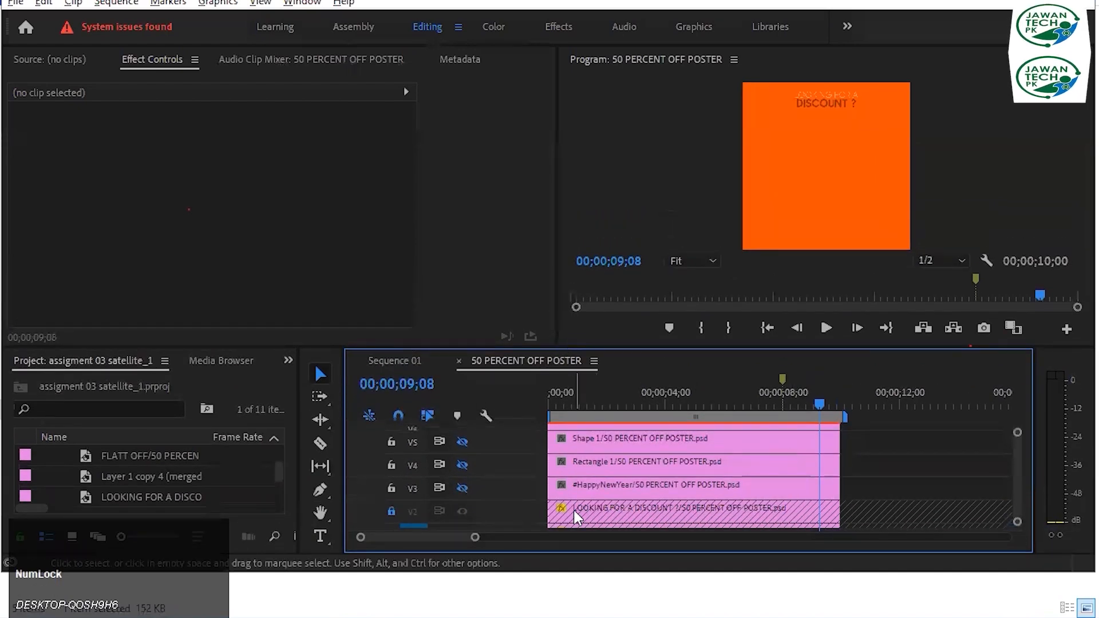
Make the V3 track with the #HappyNewYear clip visible and check the original poster design in Photoshop
left_click(609, 487)
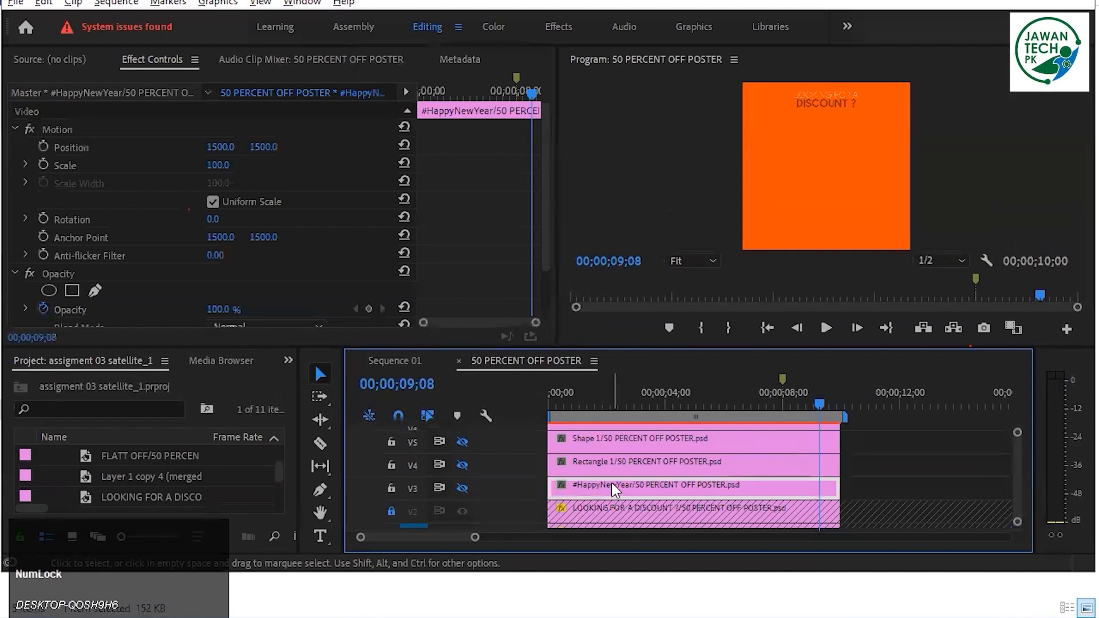
left_click(463, 487)
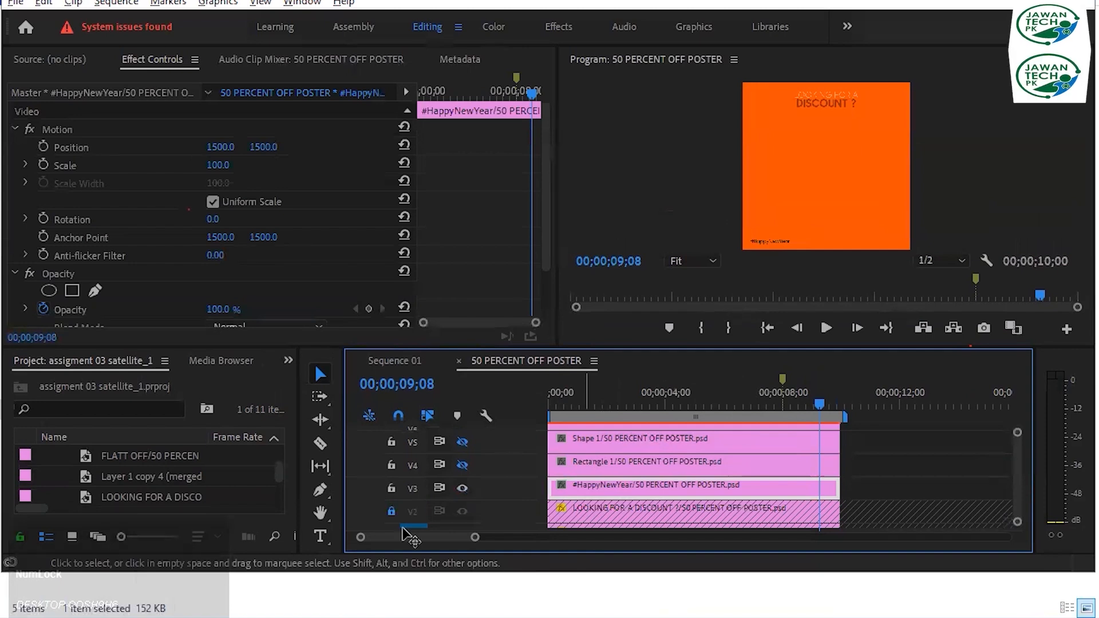
key("alt+Tab")
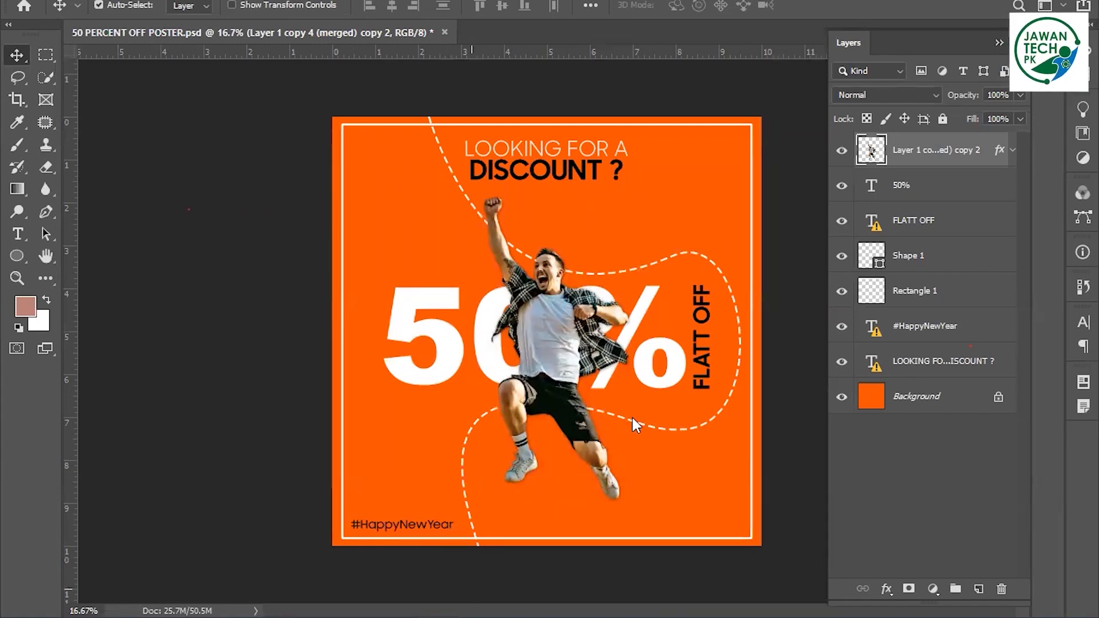
key("alt+Tab")
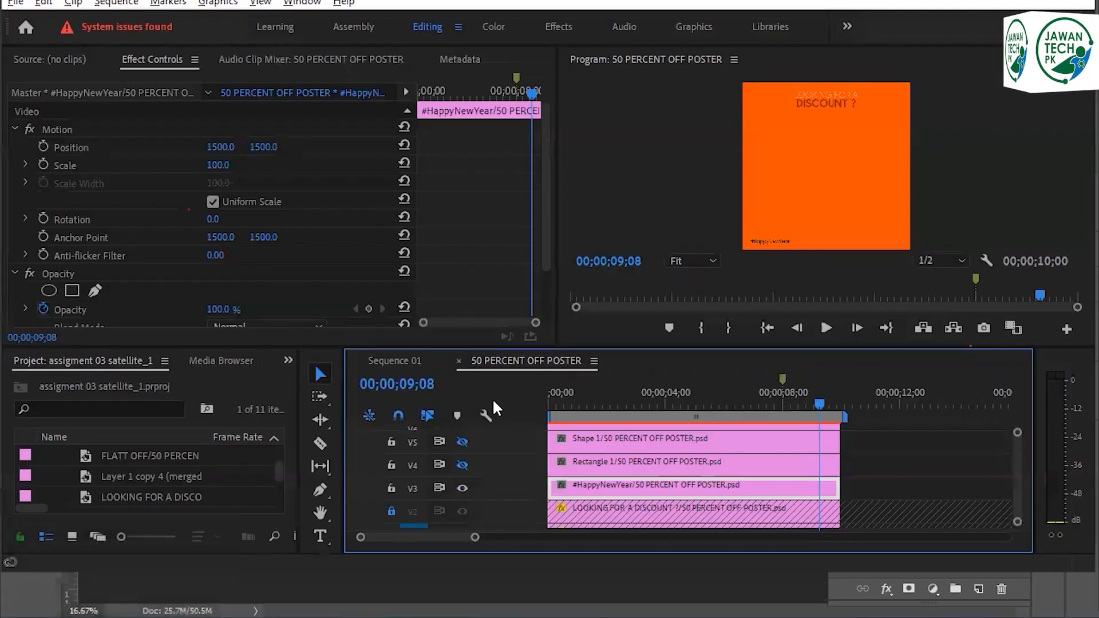
left_click(585, 510)
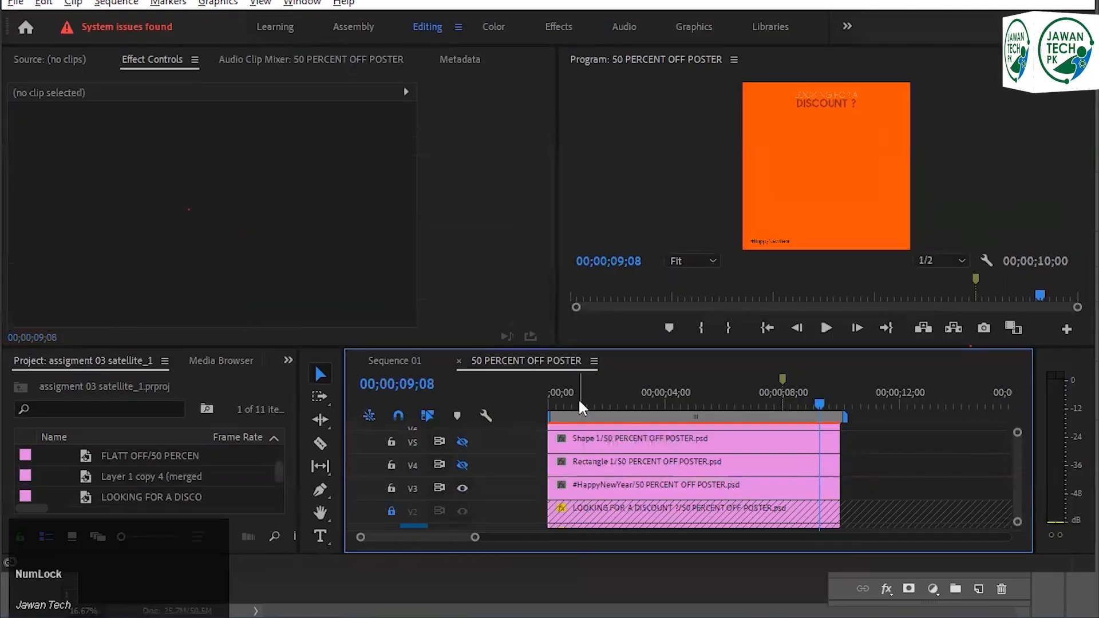
Move the playhead to 00;00;00;15 near the start of the sequence
left_click(552, 403)
left_click_drag(551, 402, 556, 403)
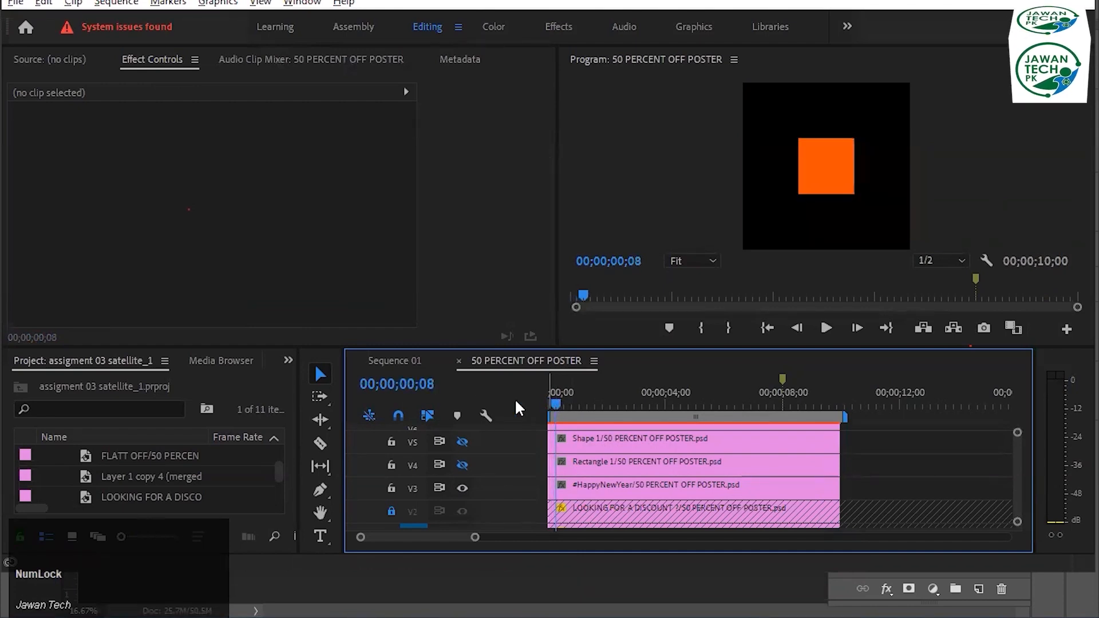
left_click(440, 380)
left_click(439, 380)
key("BackSpace")
key("BackSpace")
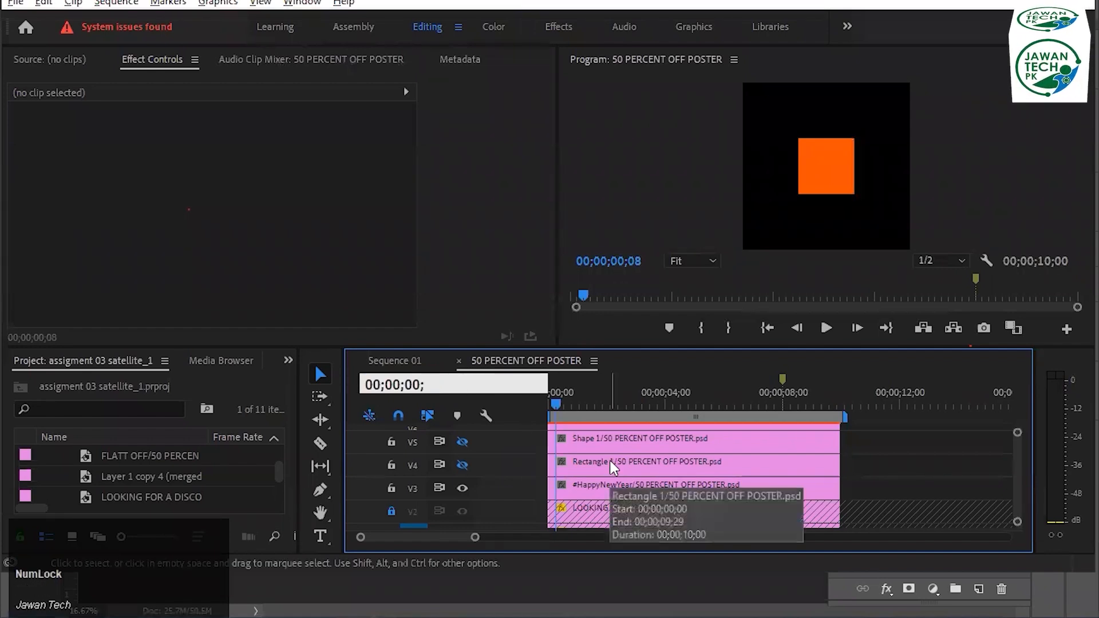
type("15")
key("Return")
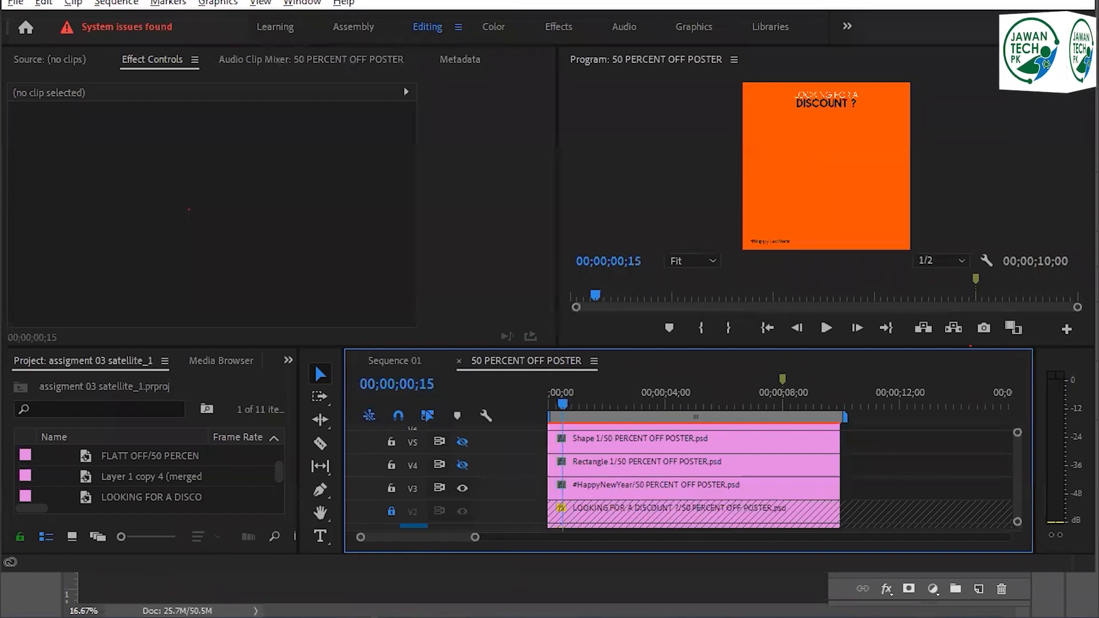
Set an opacity keyframe of 0% on the #HappyNewYear clip at 00;00;00;20
left_click(400, 384)
key("Delete")
key("Delete")
type("20")
key("Return")
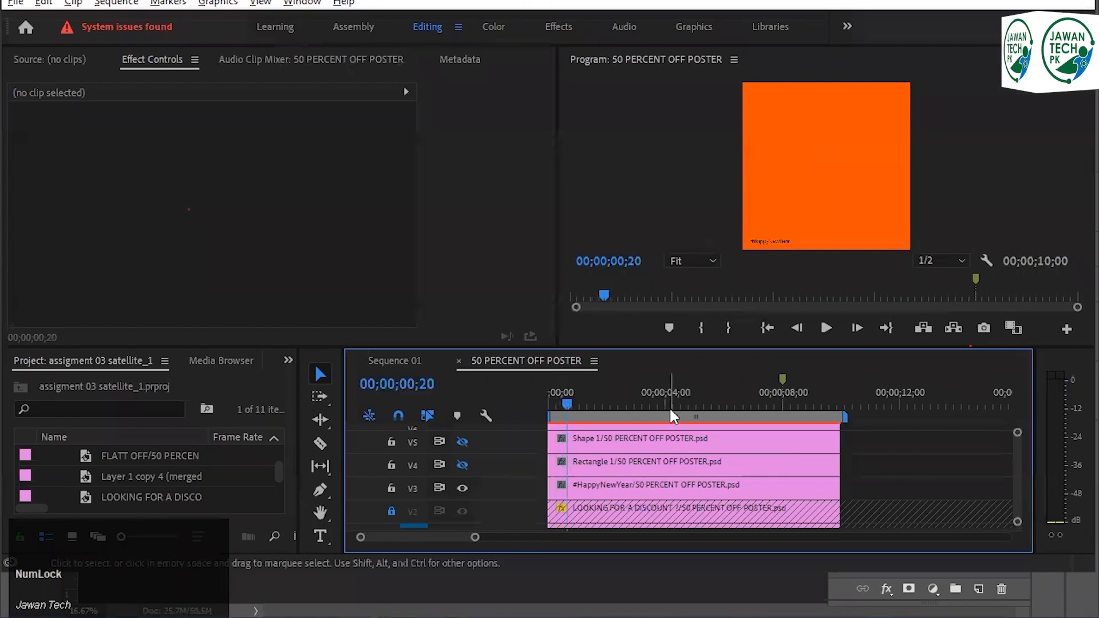
left_click(603, 490)
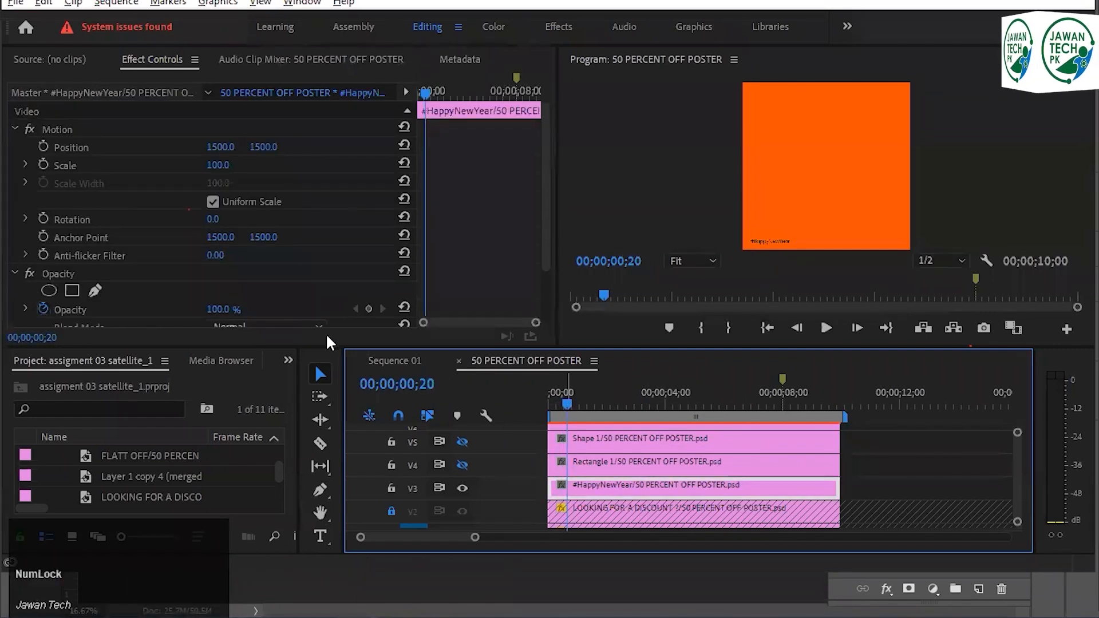
scroll(228, 229, "down", 2)
left_click(230, 238)
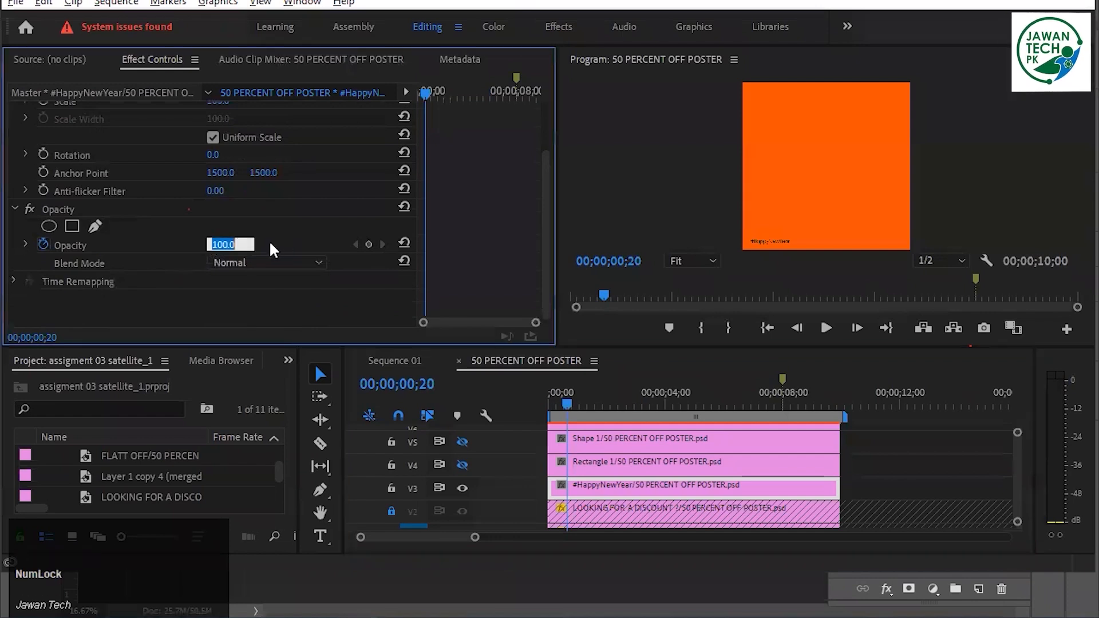
left_click(44, 245)
type("0")
key("Return")
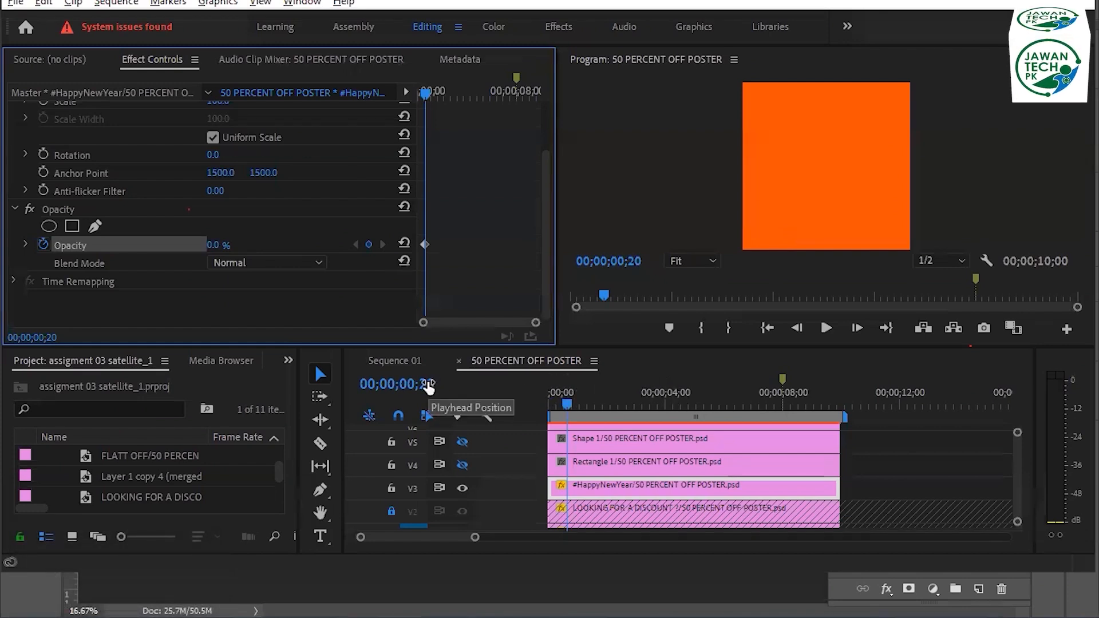
Add a 100% opacity keyframe to the #HappyNewYear clip at 00;00;01;00
left_click(428, 385)
type("100")
key("Return")
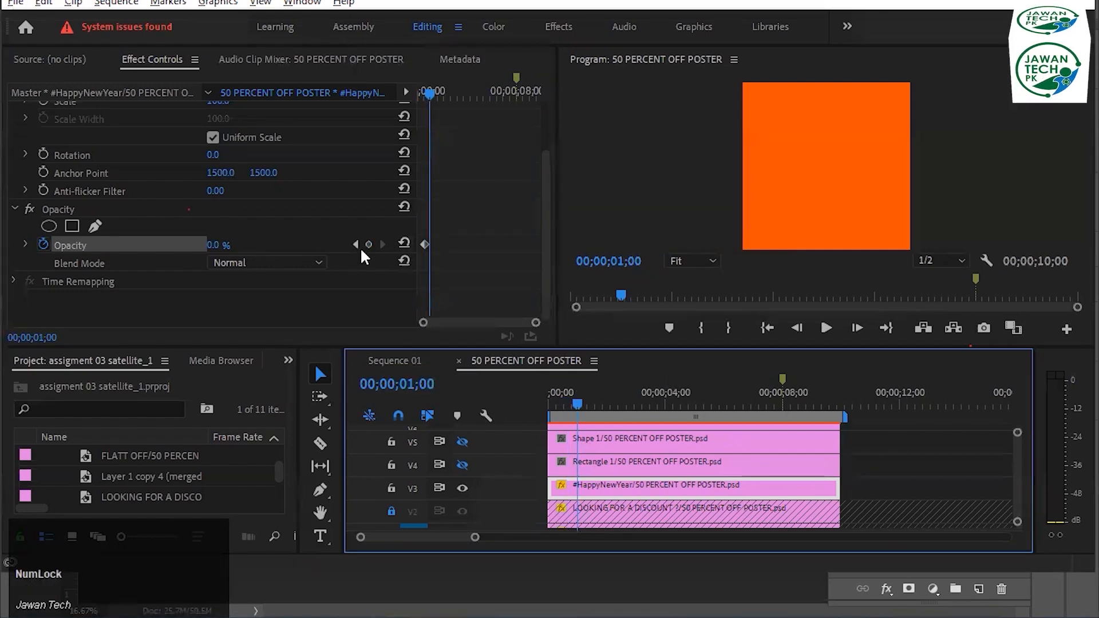
left_click(221, 245)
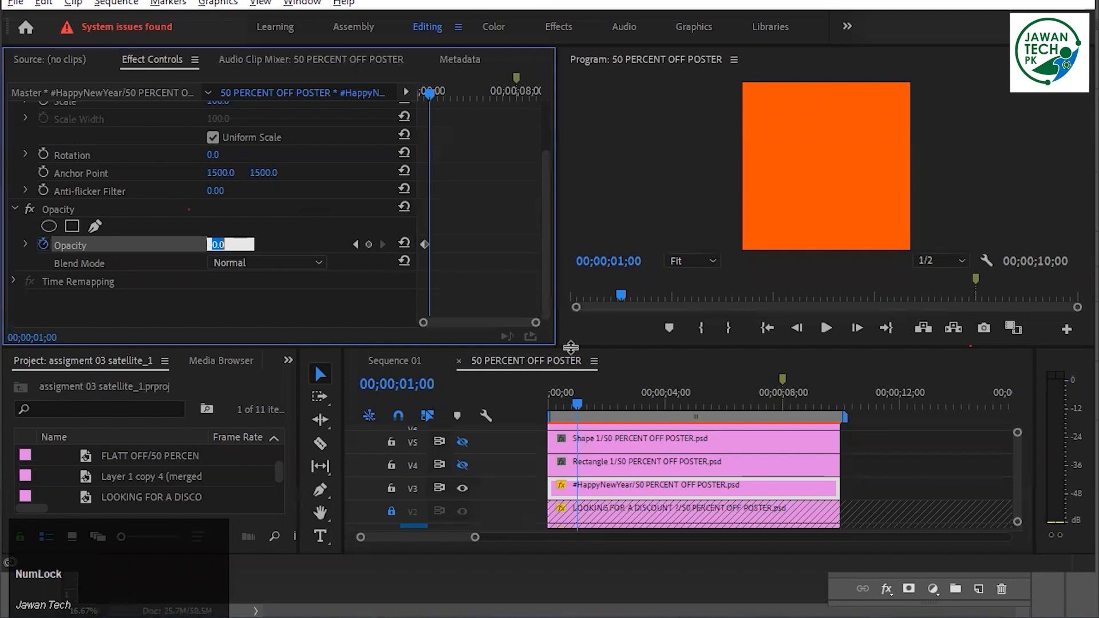
type("100")
key("Return")
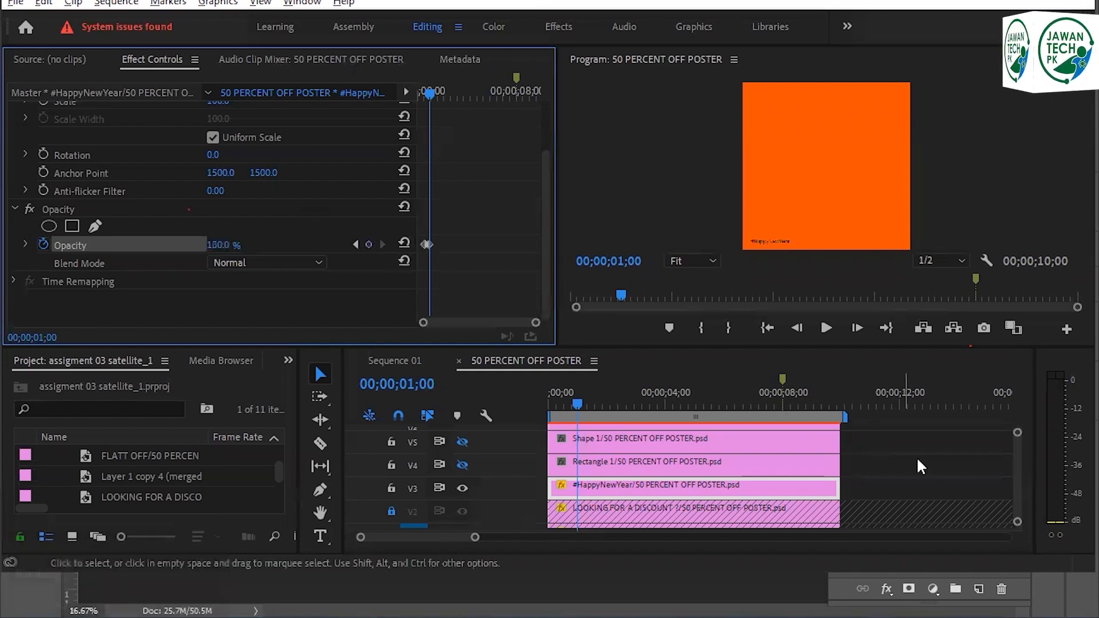
Add position keyframes to the #HappyNewYear clip at 00;00;00;20 and 00;00;01;00
left_click(356, 244)
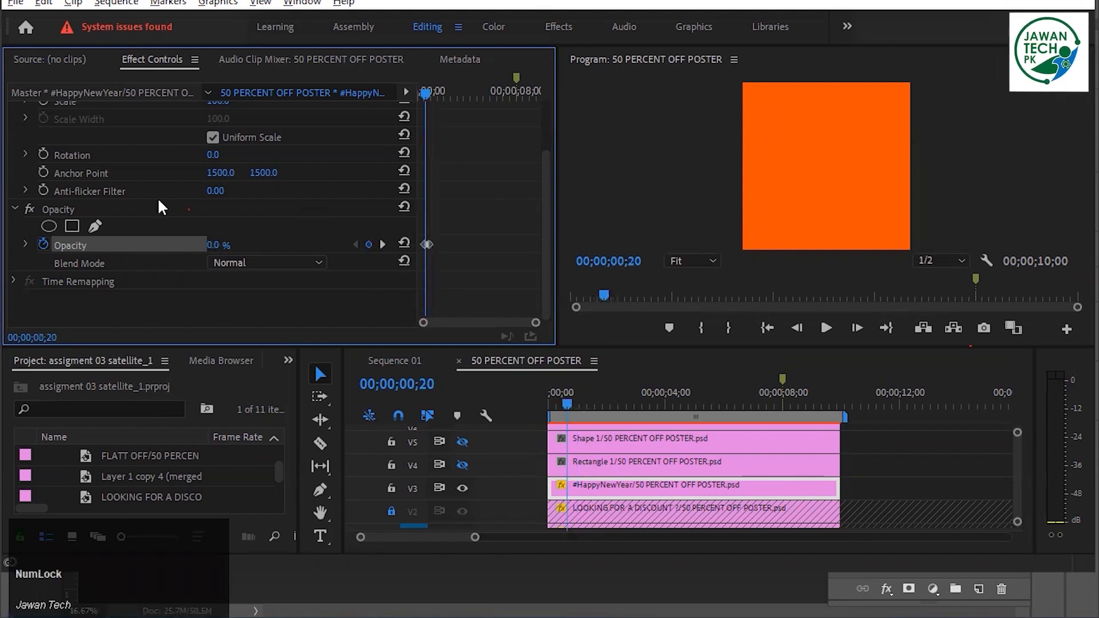
scroll(160, 204, "up", 3)
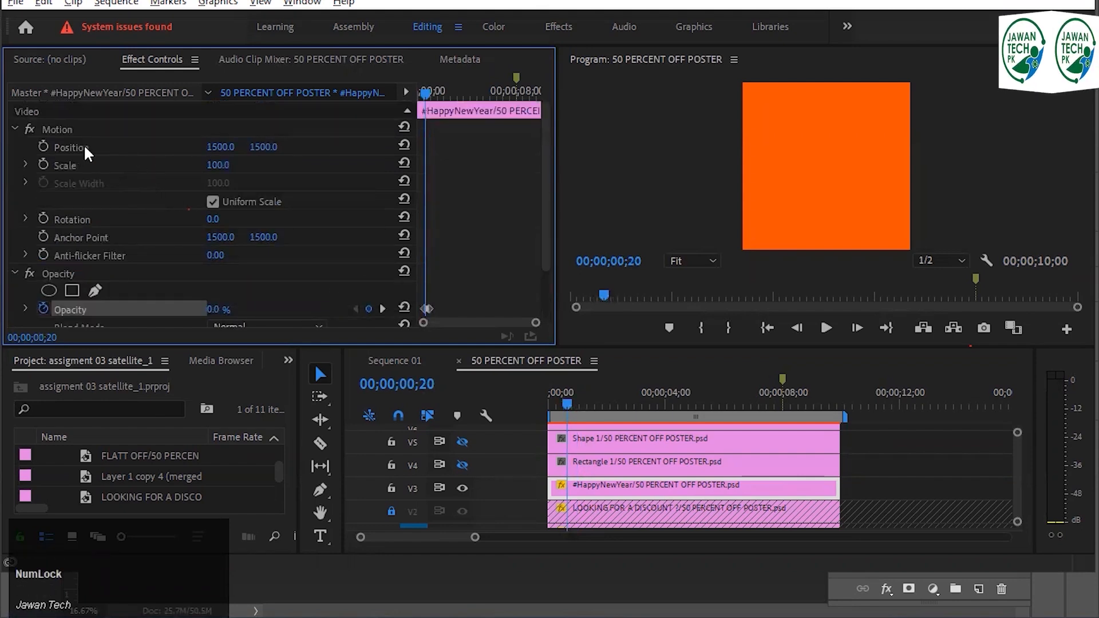
left_click(43, 147)
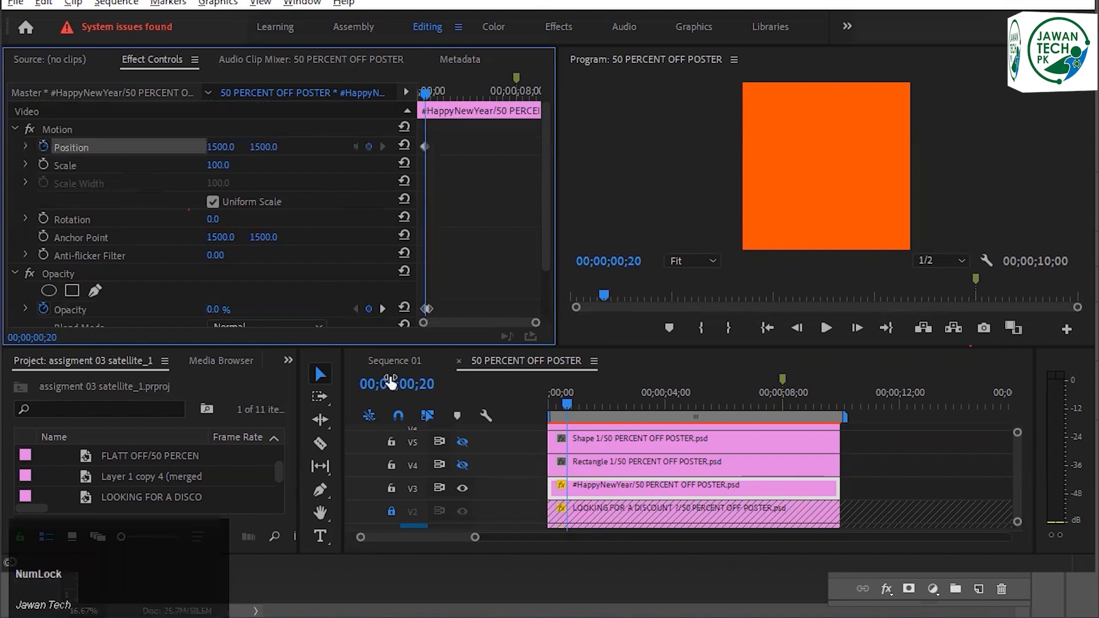
left_click(384, 312)
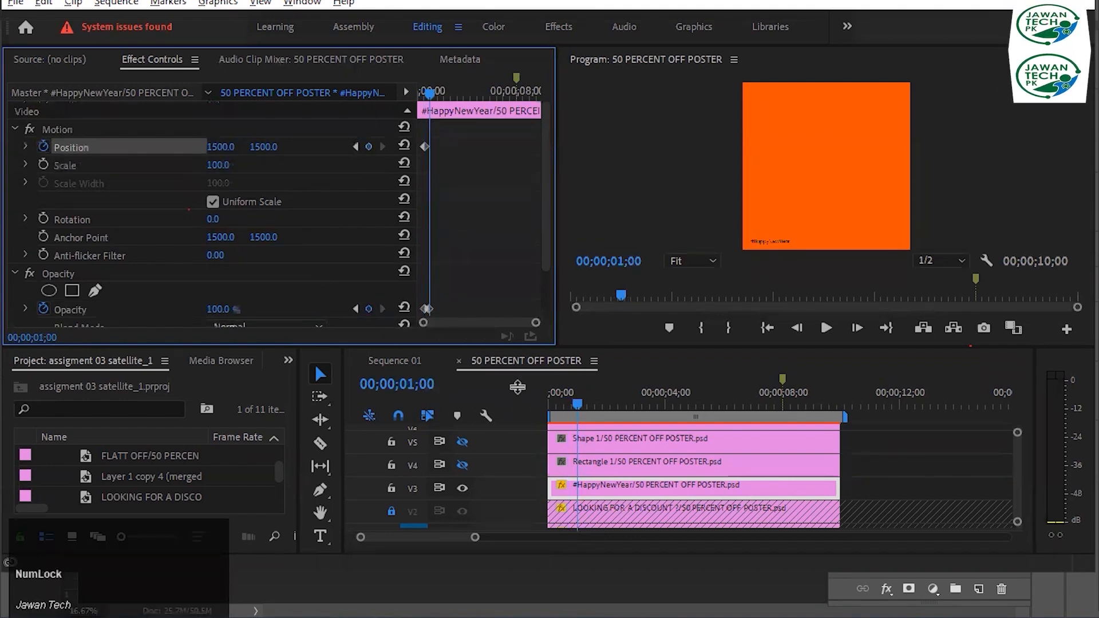
left_click(370, 148)
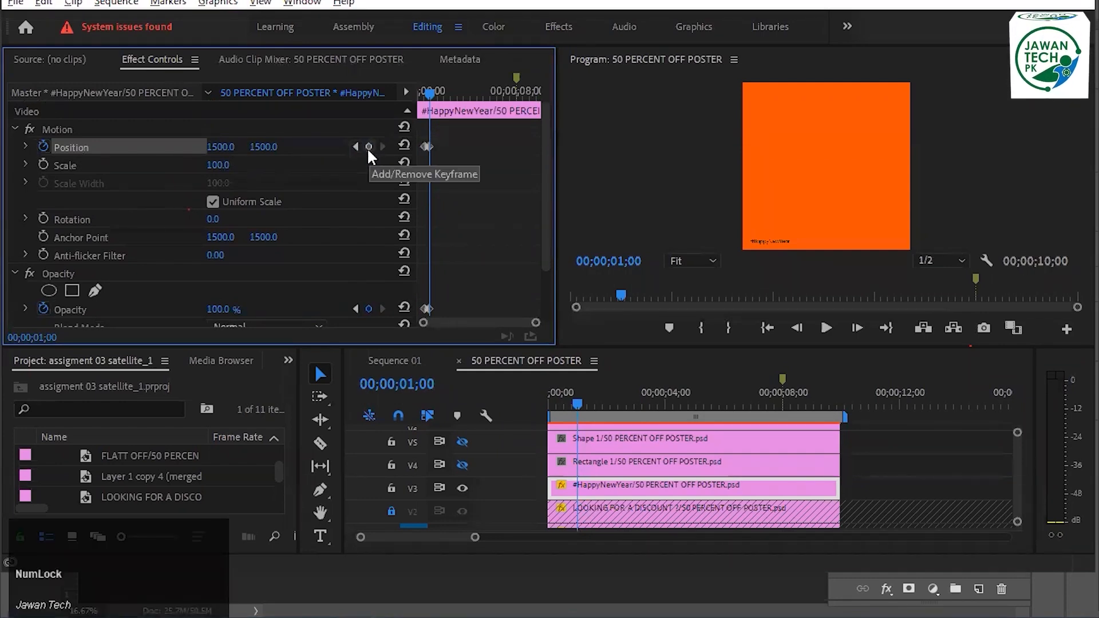
left_click(462, 443)
At the 00;00;00;20 keyframes of the #HappyNewYear clip, set the horizontal position to 500 and the opacity to 0%
left_click(356, 308)
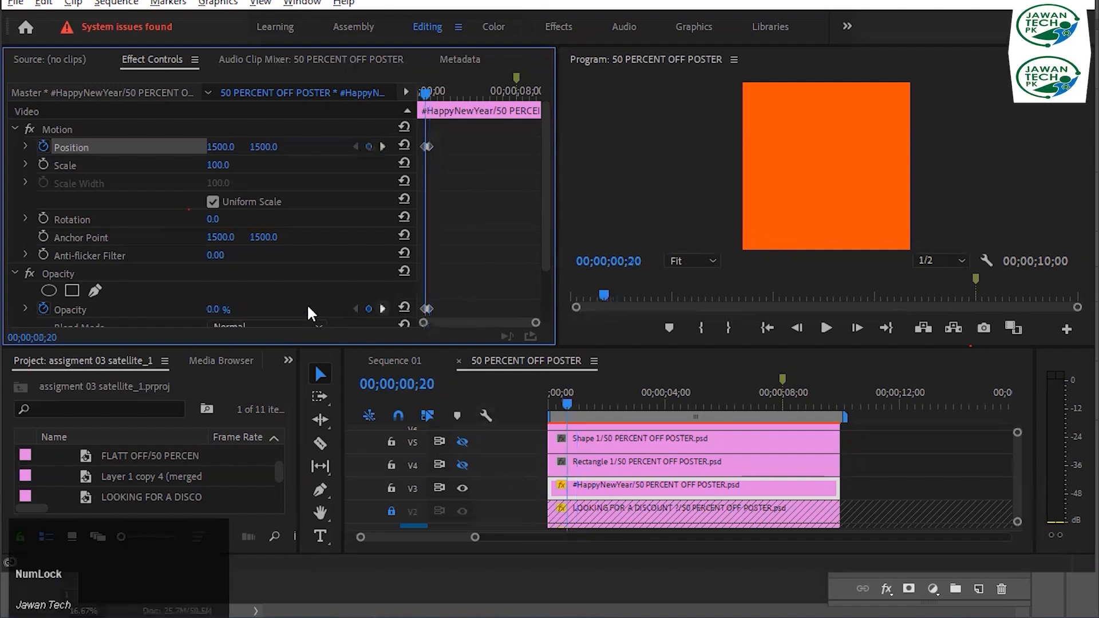
left_click_drag(219, 309, 677, 302)
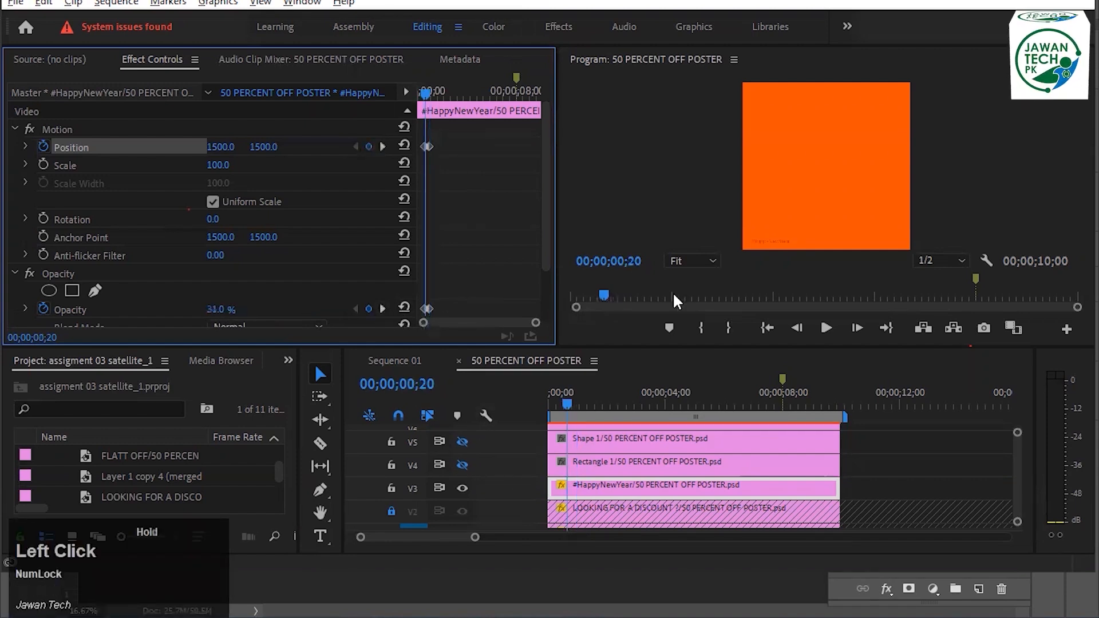
mouse_move(232, 147)
left_mouse_down()
mouse_move(195, 150)
mouse_move(215, 150)
left_mouse_up()
left_click(215, 147)
type("500")
key("Return")
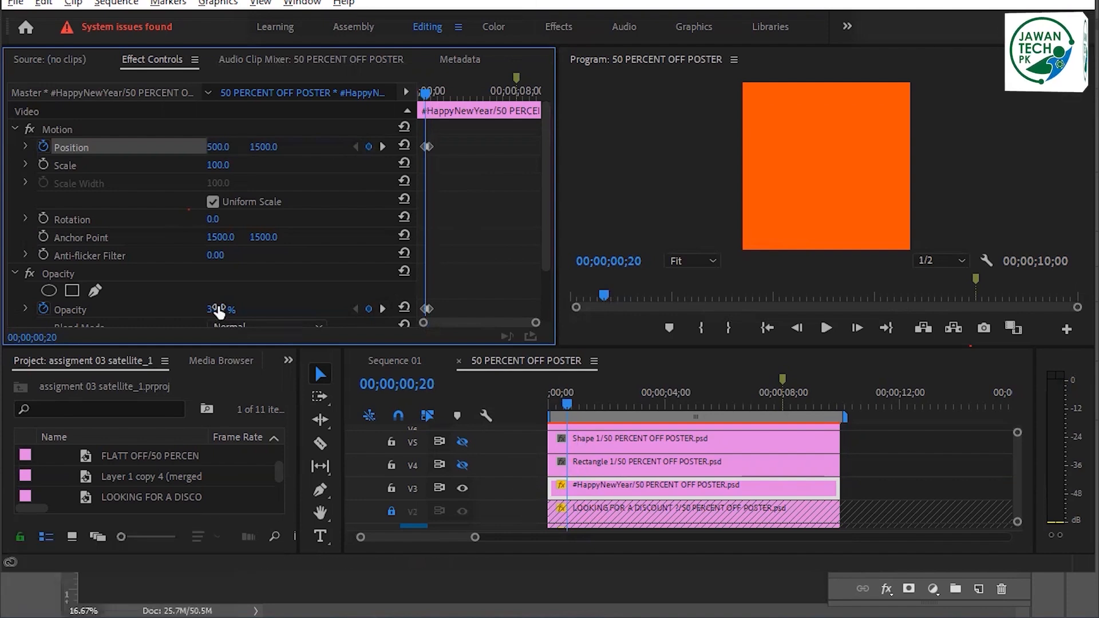
left_click(218, 309)
type("0")
key("Return")
Play the opening of the sequence to check the #HappyNewYear animation
left_click(555, 395)
key("space")
key("space")
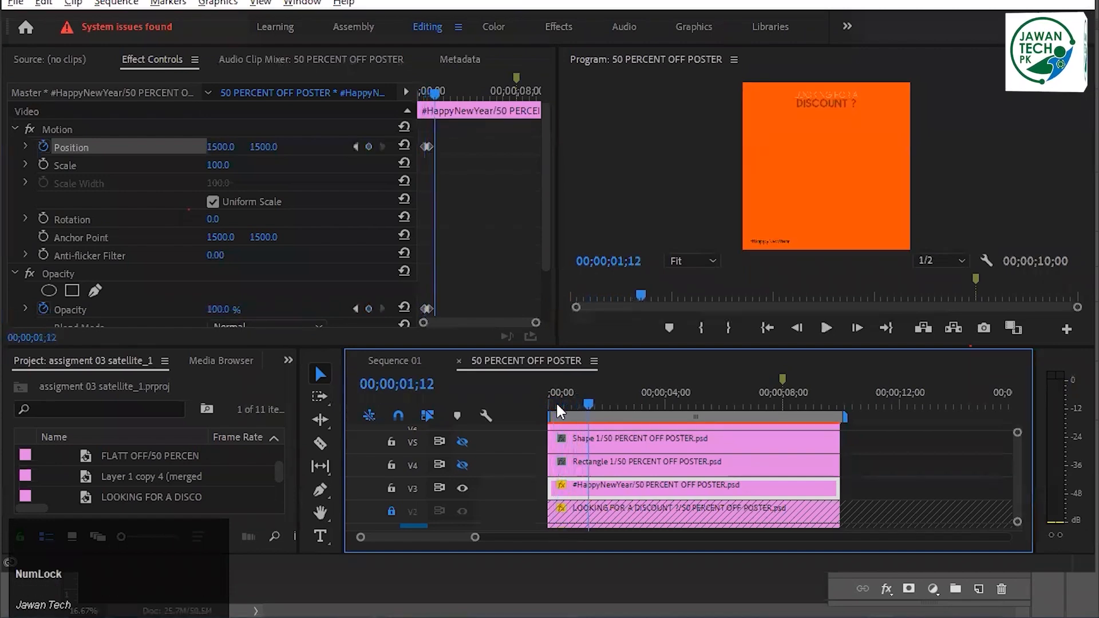
left_click(563, 344)
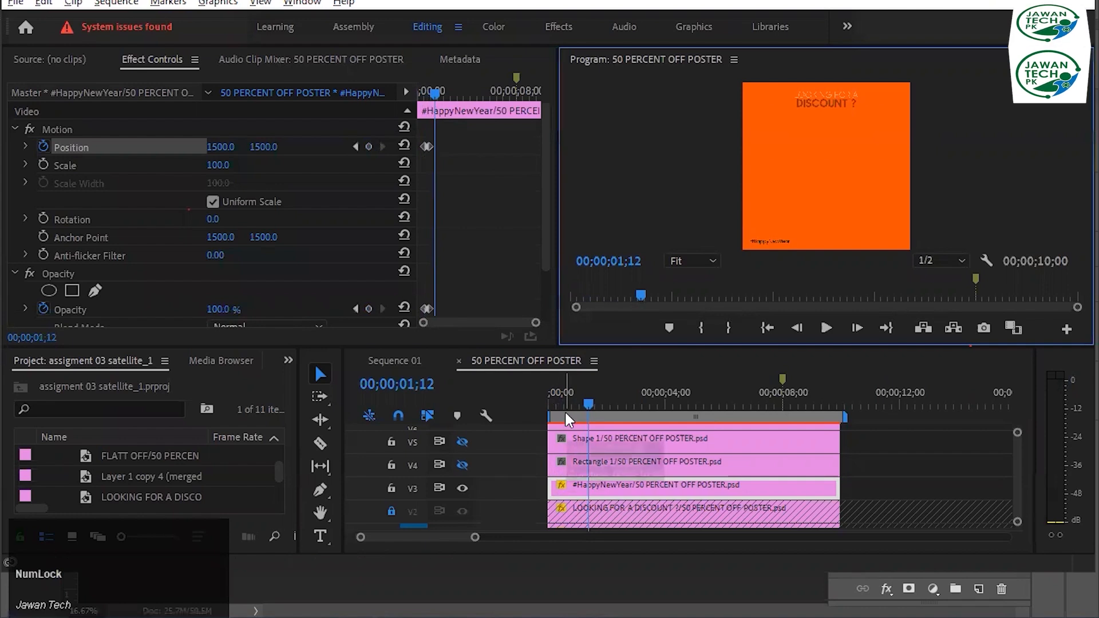
Replay the opening animation from 00;00;00;00 in the maximized program monitor, then restore the layout and save the project
left_click(547, 404)
left_click(613, 204)
key("grave")
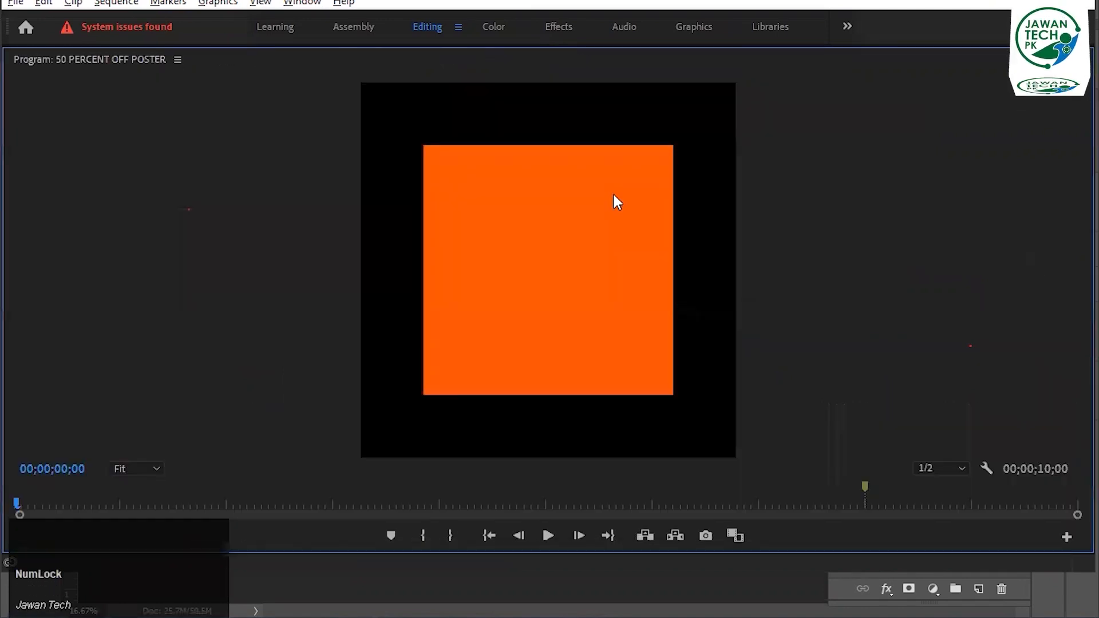
key("space")
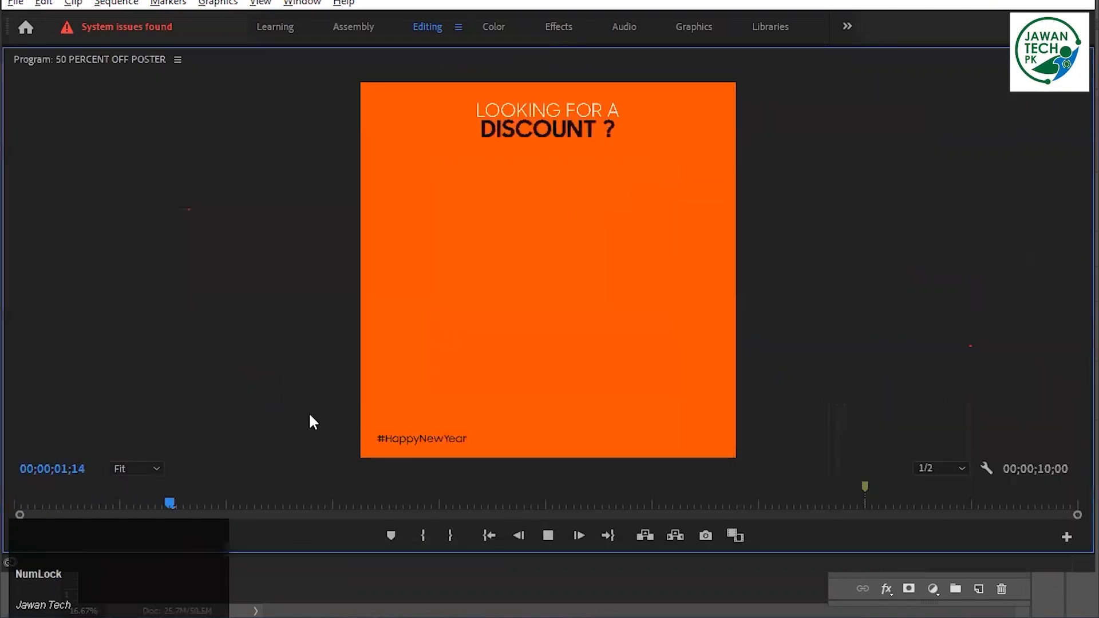
key("space")
left_click_drag(189, 498, 16, 503)
key("space")
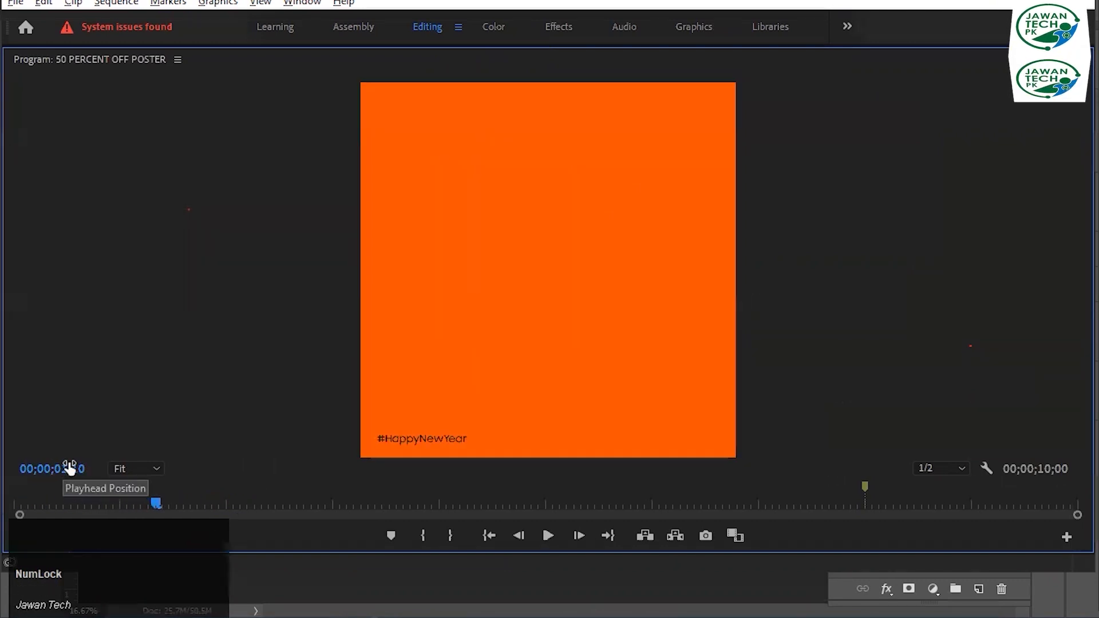
key("space")
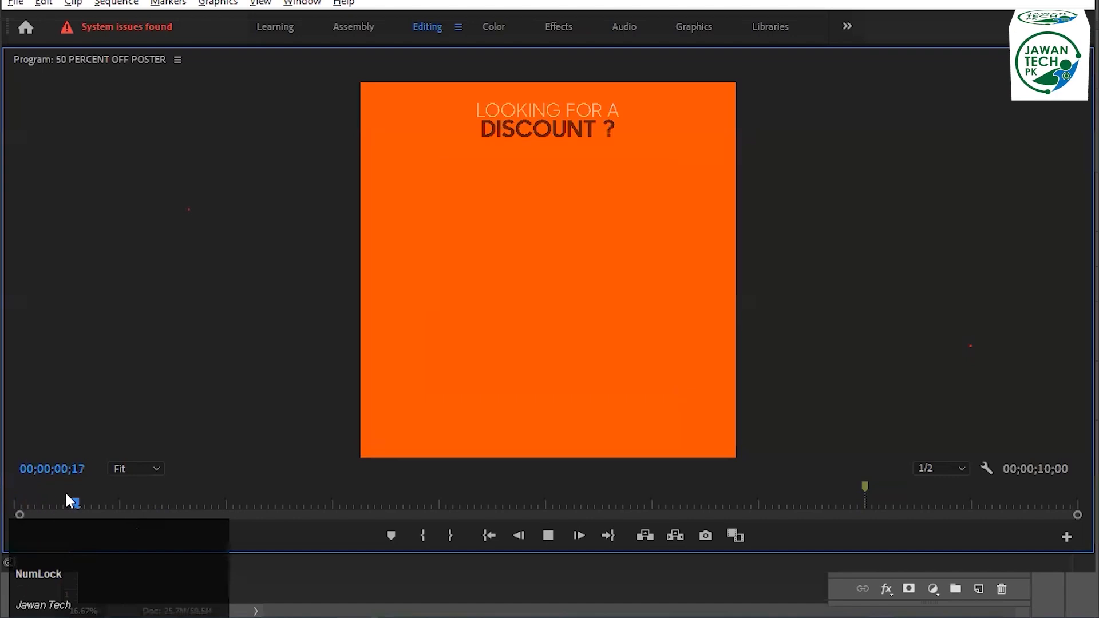
key("space")
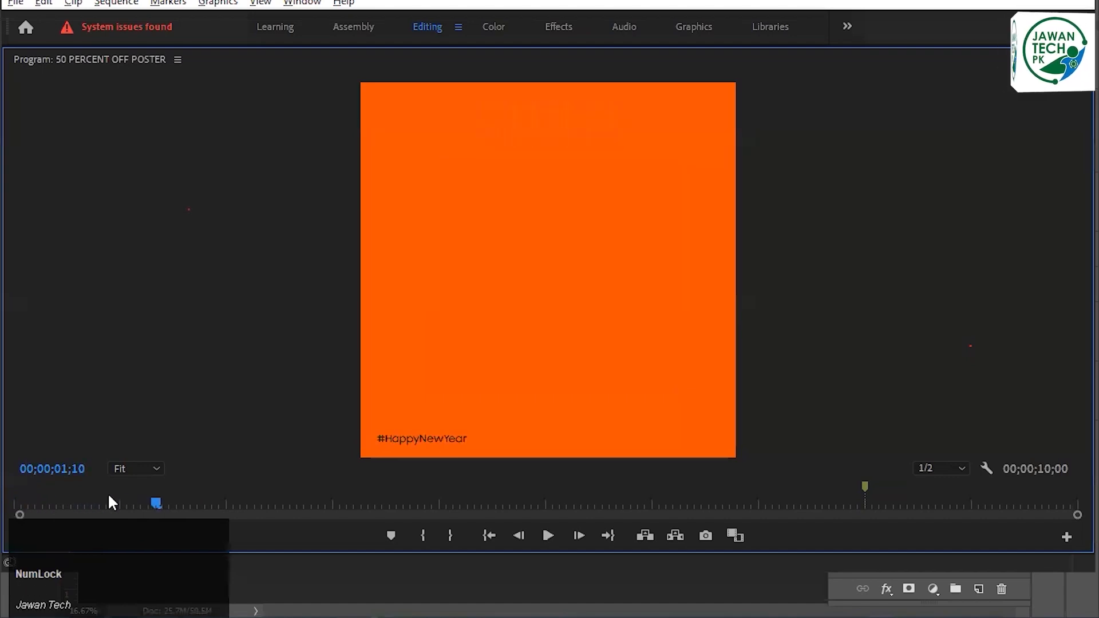
key("grave")
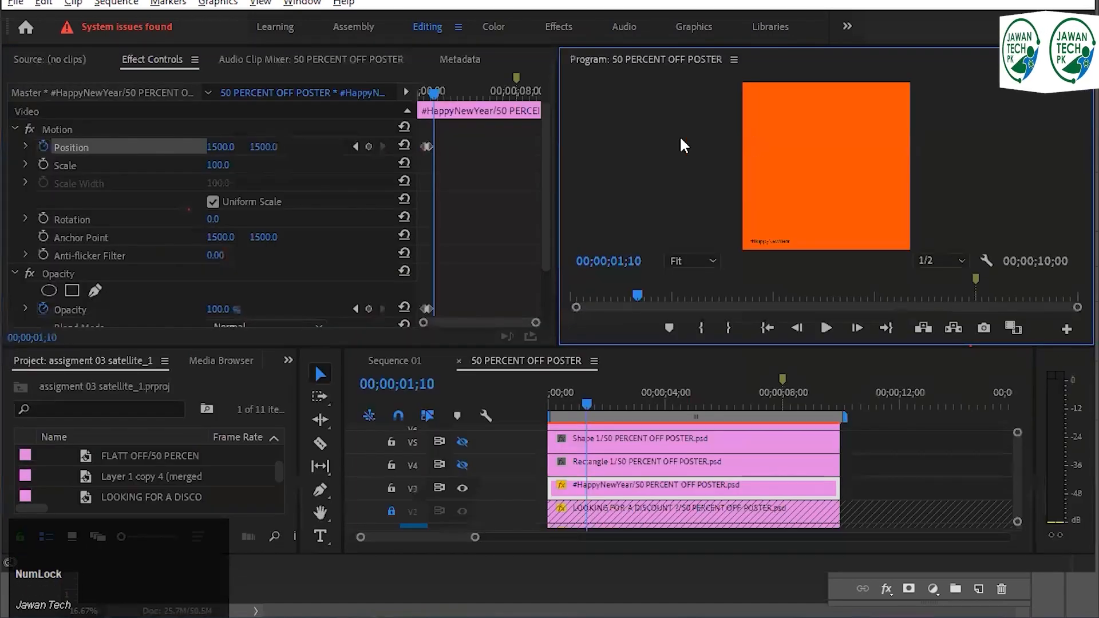
key("ctrl+s")
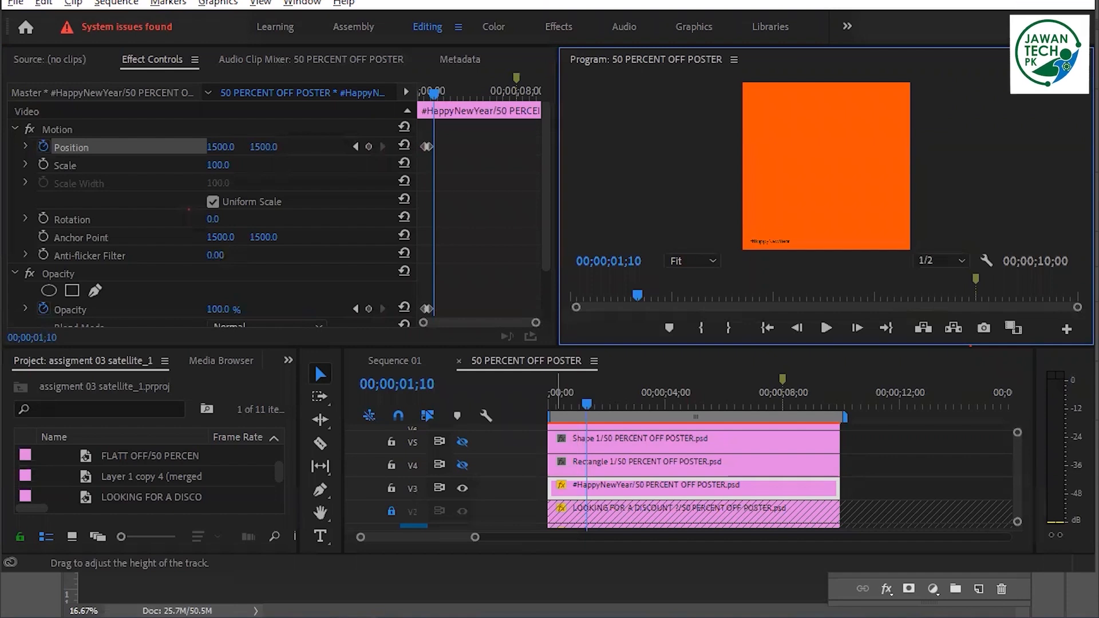
Switch to Notepad and add the line "premier selected window to full screen" at the end of the class notes
key("alt+Tab")
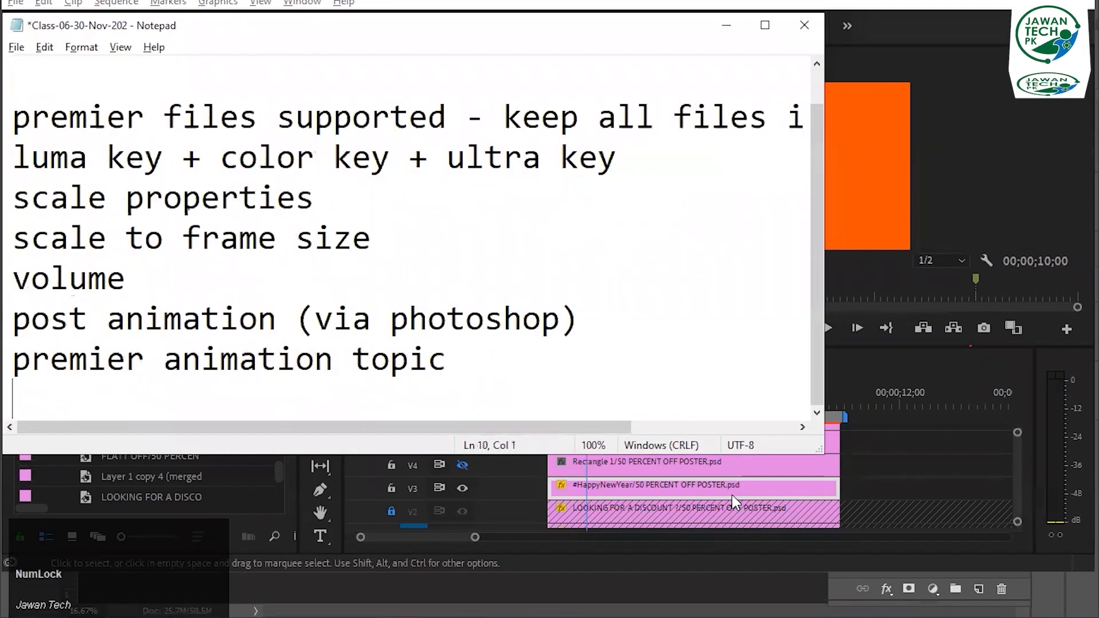
type("preier")
key("BackSpace")
key("BackSpace")
key("BackSpace")
type("mie")
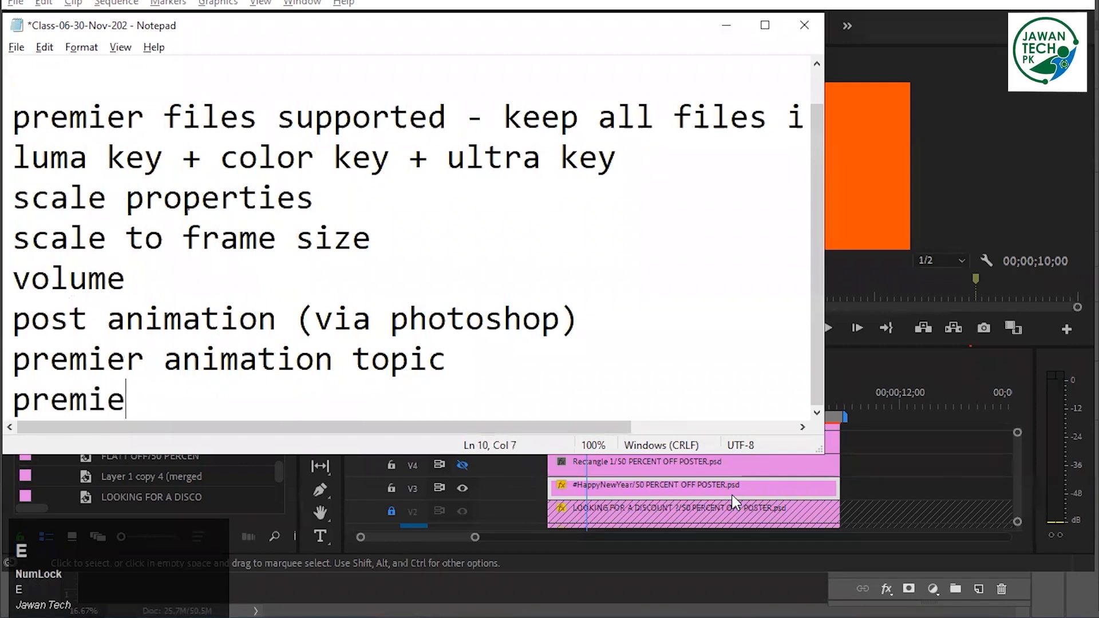
type("r window")
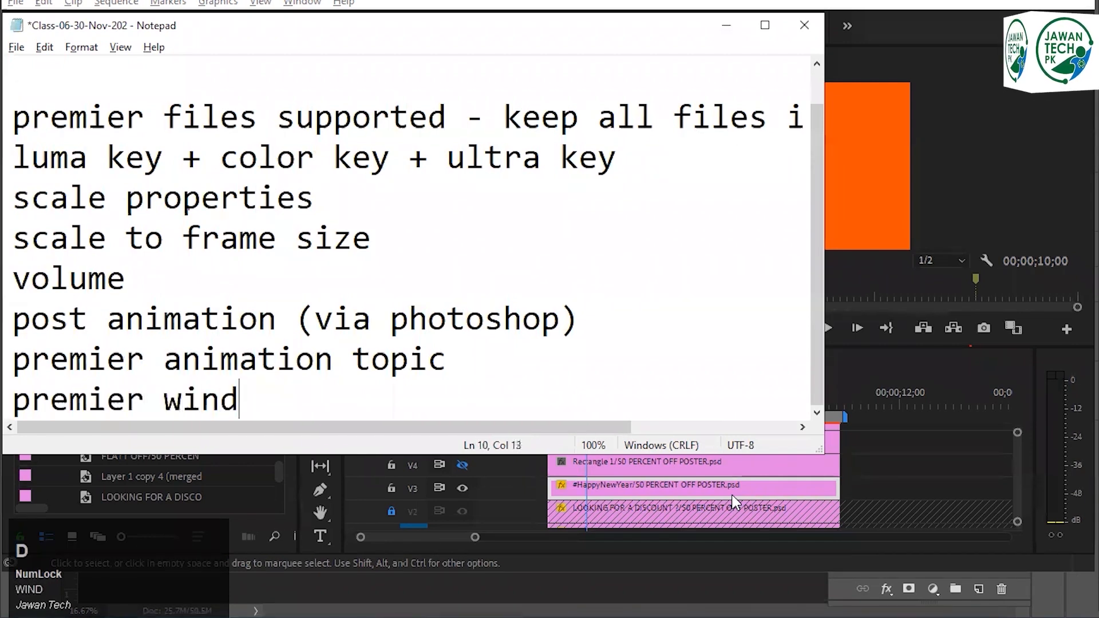
key("BackSpace")
key("BackSpace")
key("BackSpace")
key("BackSpace")
key("BackSpace")
key("BackSpace")
type("selected ko")
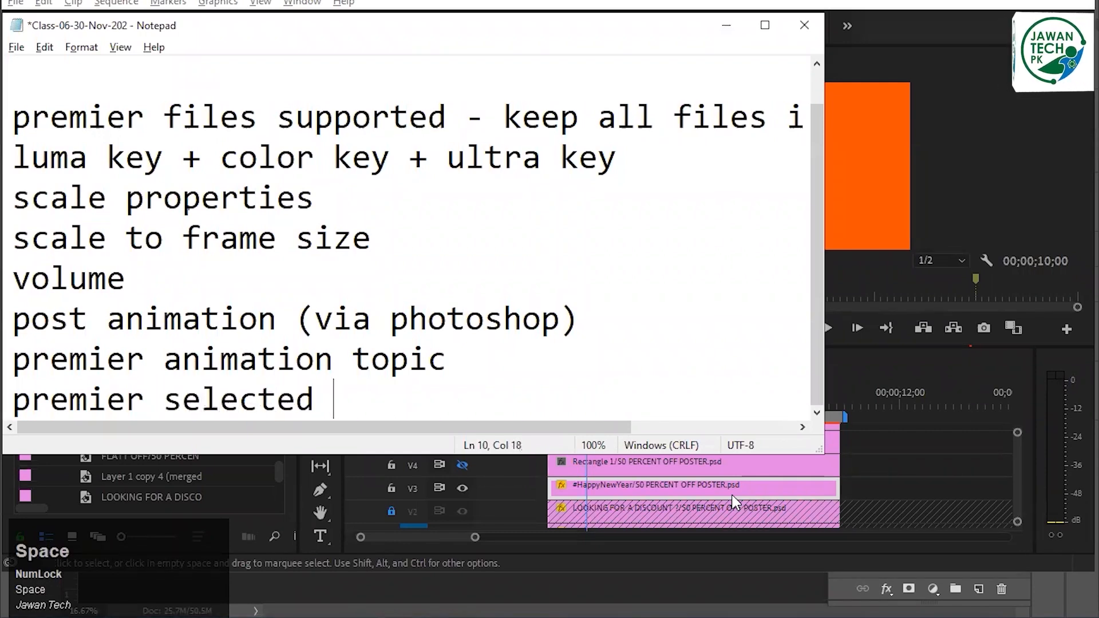
key("BackSpace")
key("BackSpace")
type("windoe")
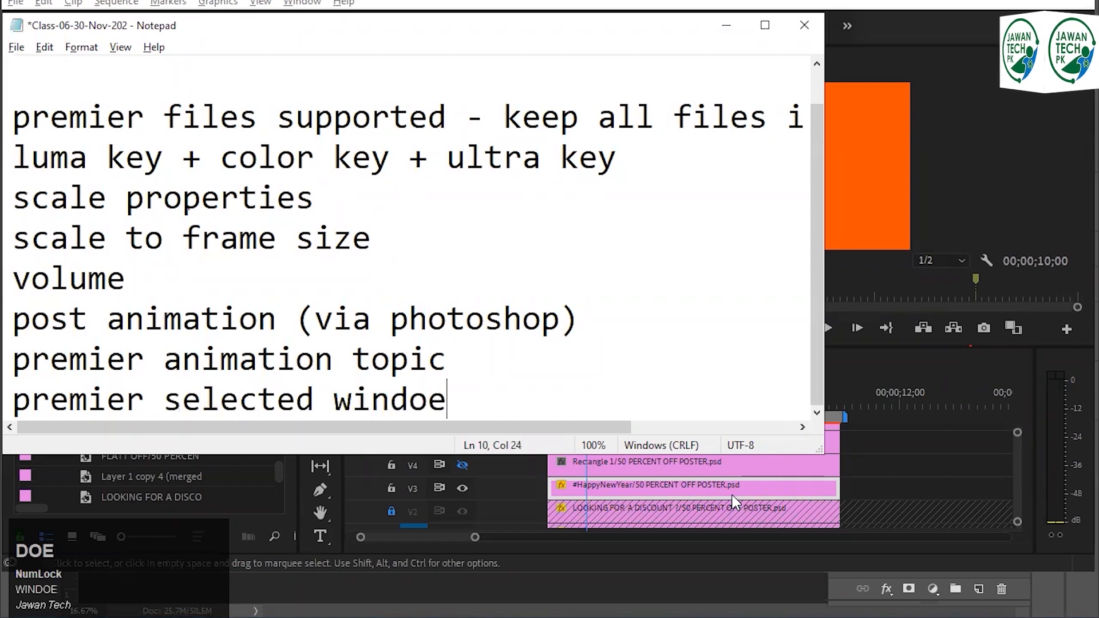
key("BackSpace")
type("w to full screen")
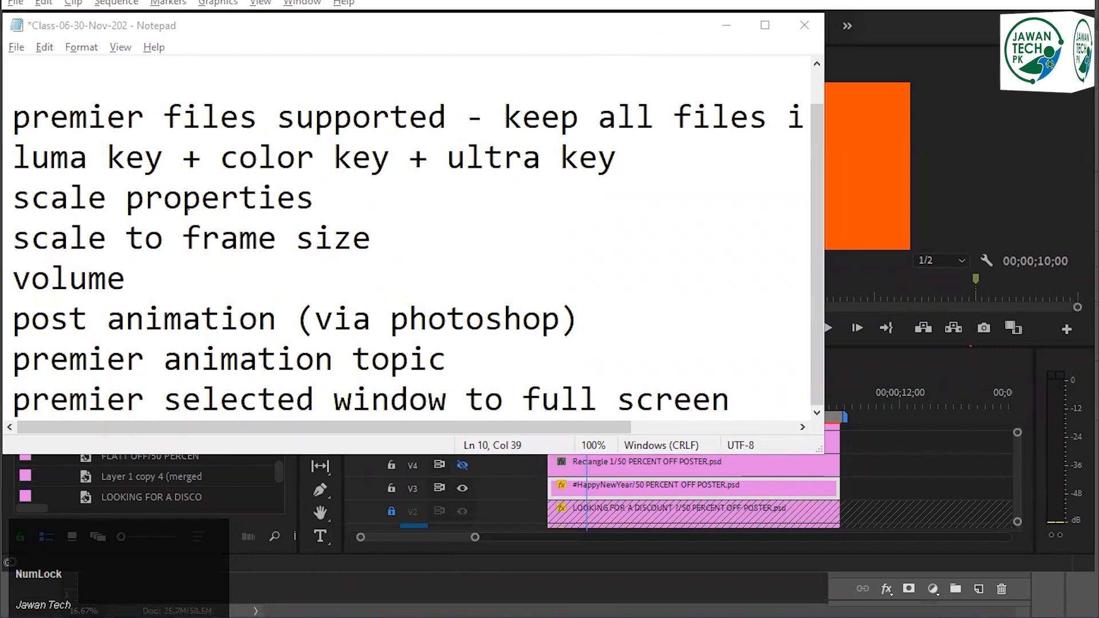
Return to Premiere Pro, lock the V3 track and select the Rectangle 1 clip on V4
left_click(556, 578)
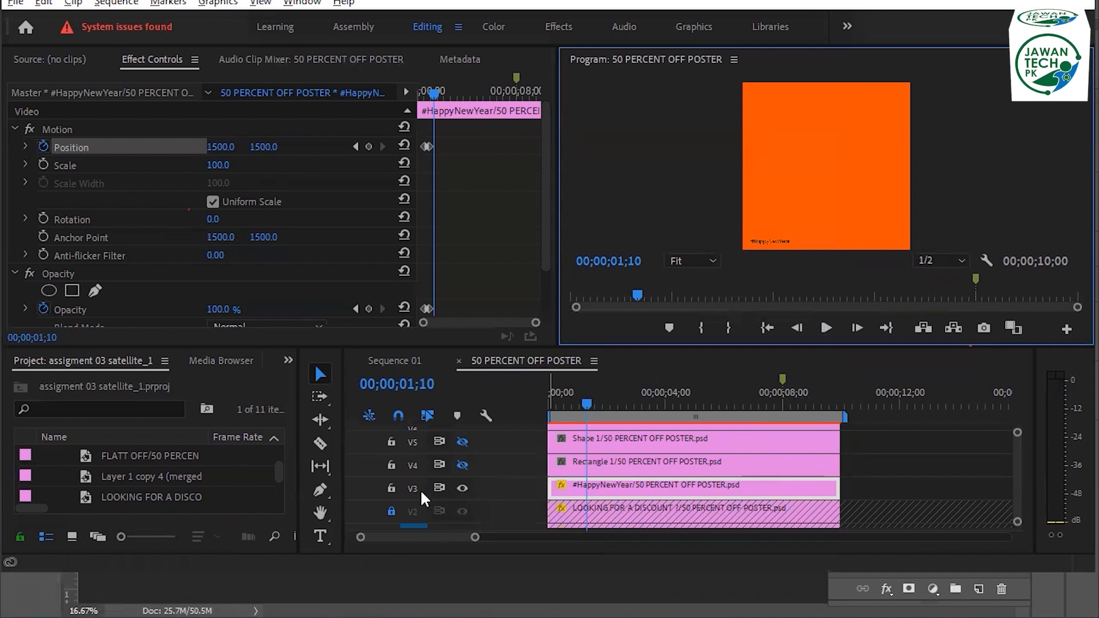
left_click(389, 487)
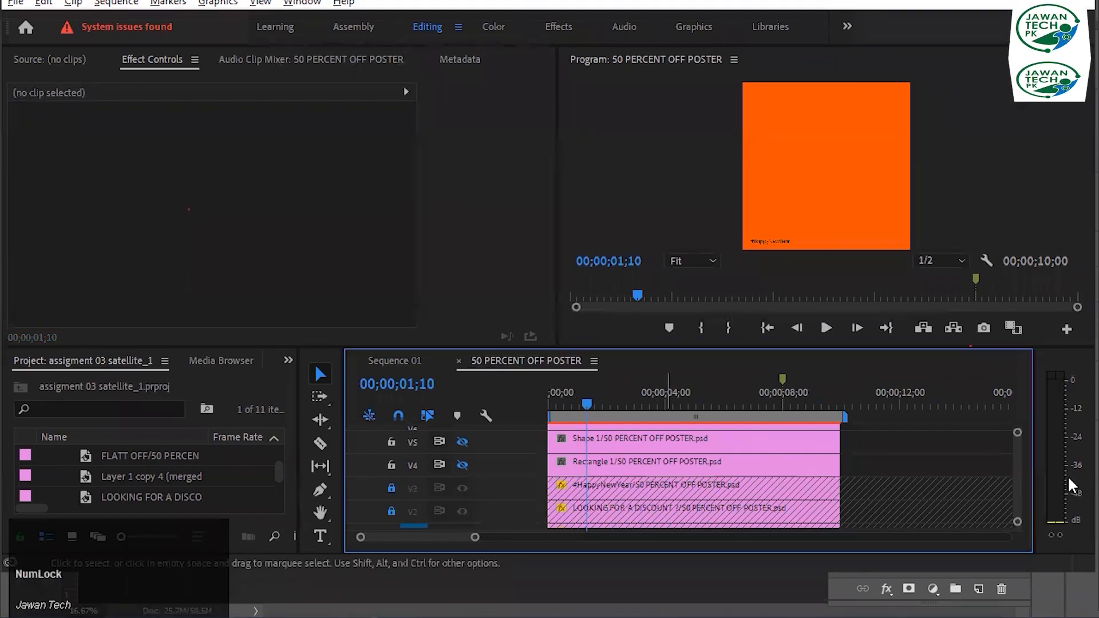
left_click_drag(1014, 463, 1015, 463)
left_click(642, 493)
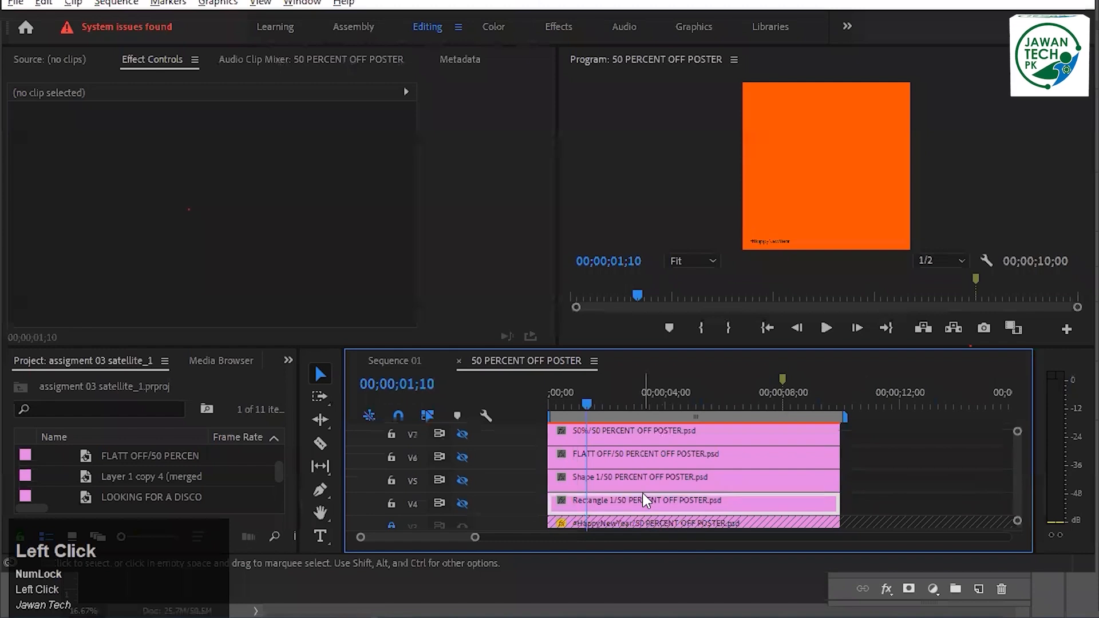
Toggle the V4 track's visibility to identify the Rectangle 1 border, leaving the track visible
left_click(463, 503)
left_click(463, 503)
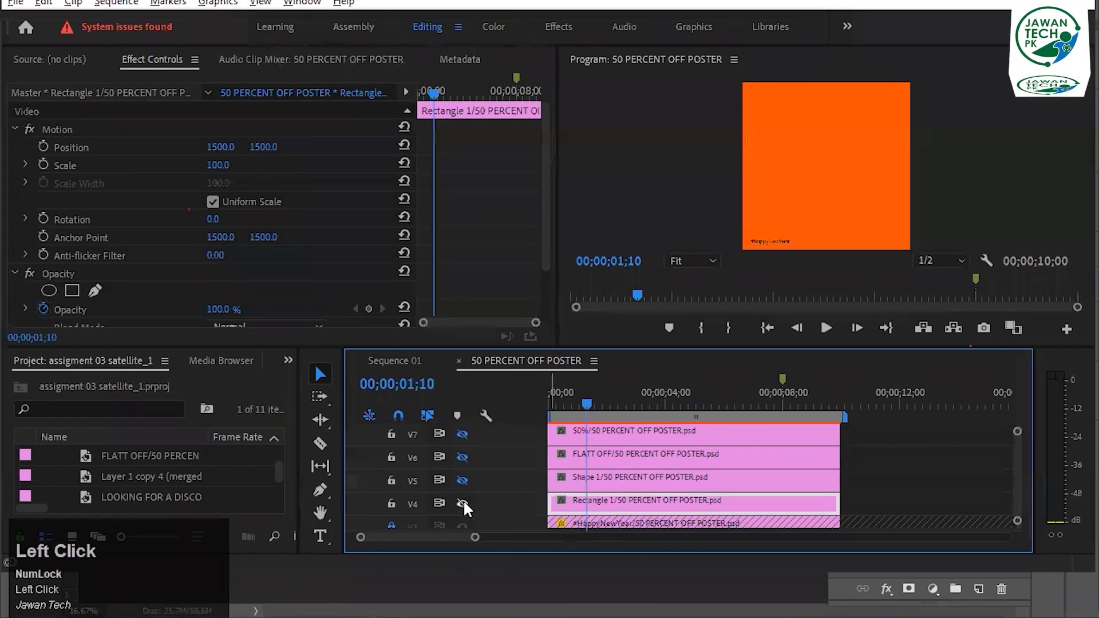
left_click(462, 502)
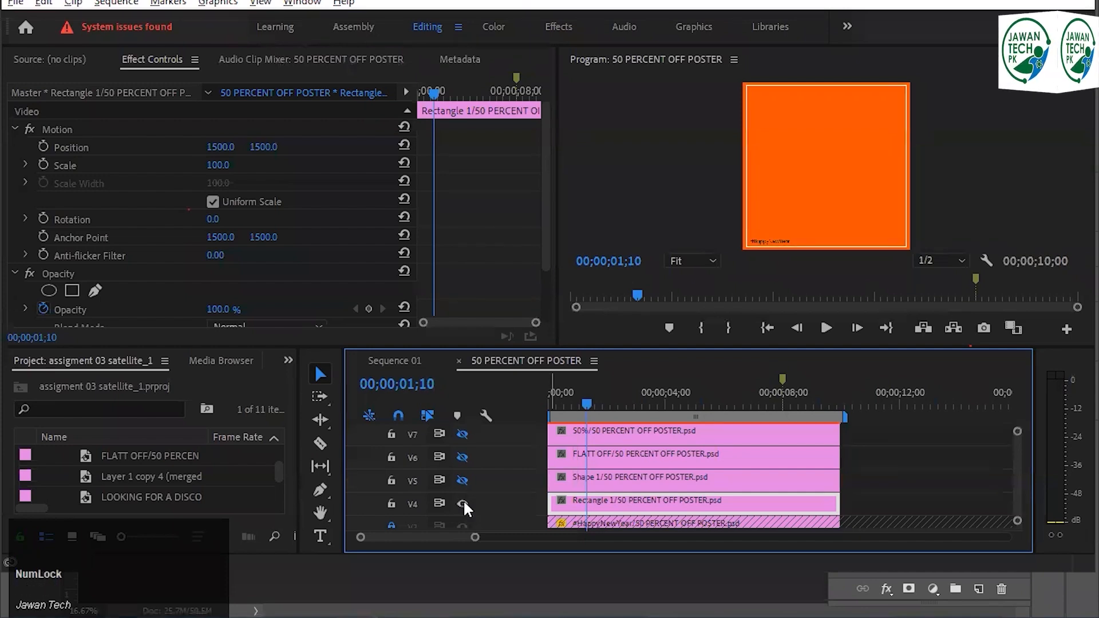
left_click(463, 502)
left_click(463, 502)
left_click(463, 502)
left_click(463, 502)
left_click(463, 502)
left_click(463, 502)
left_click(463, 504)
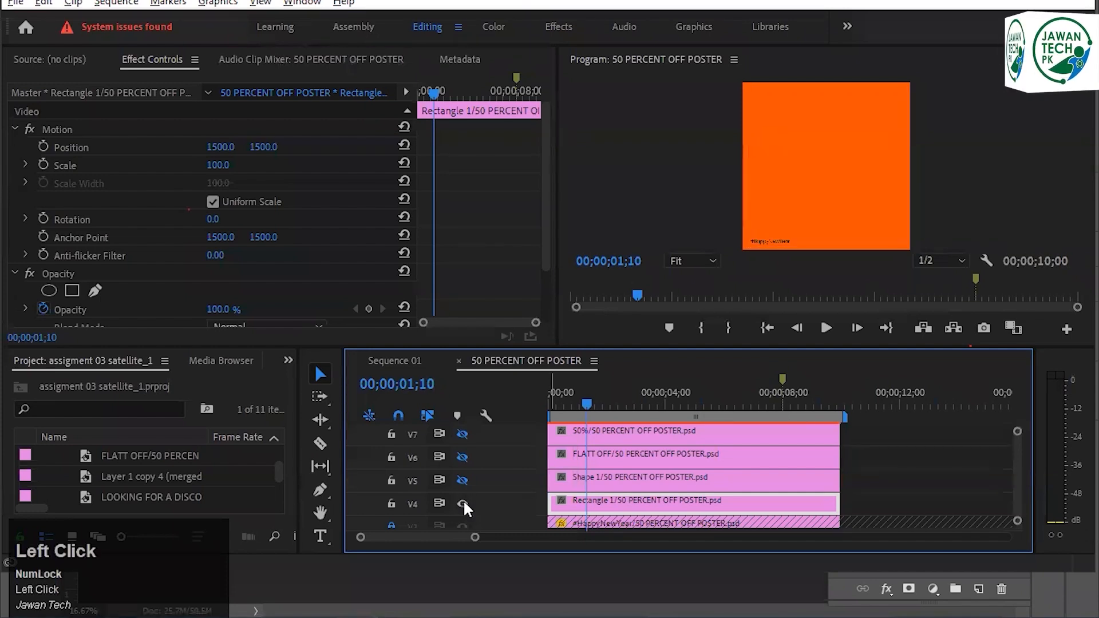
left_click(463, 504)
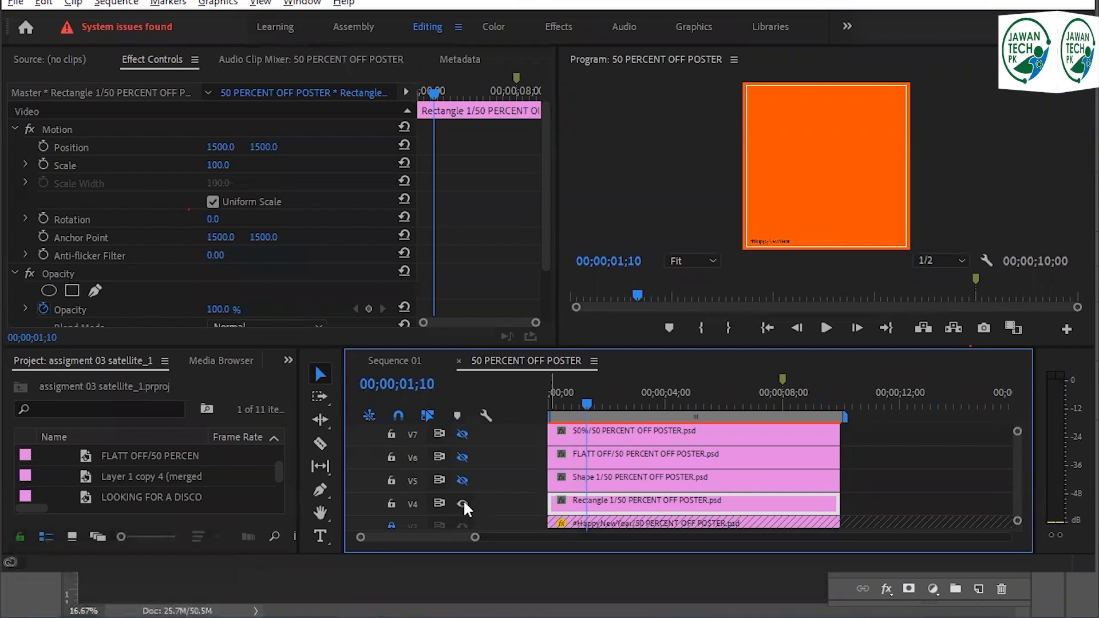
Browse the Video Transitions in the effects library, examining the Zoom and Iris categories
left_click_drag(149, 364, 152, 355)
scroll(152, 355, "down", 1)
scroll(153, 355, "down", 2)
scroll(154, 355, "up", 2)
scroll(153, 354, "down", 2)
scroll(154, 355, "up", 1)
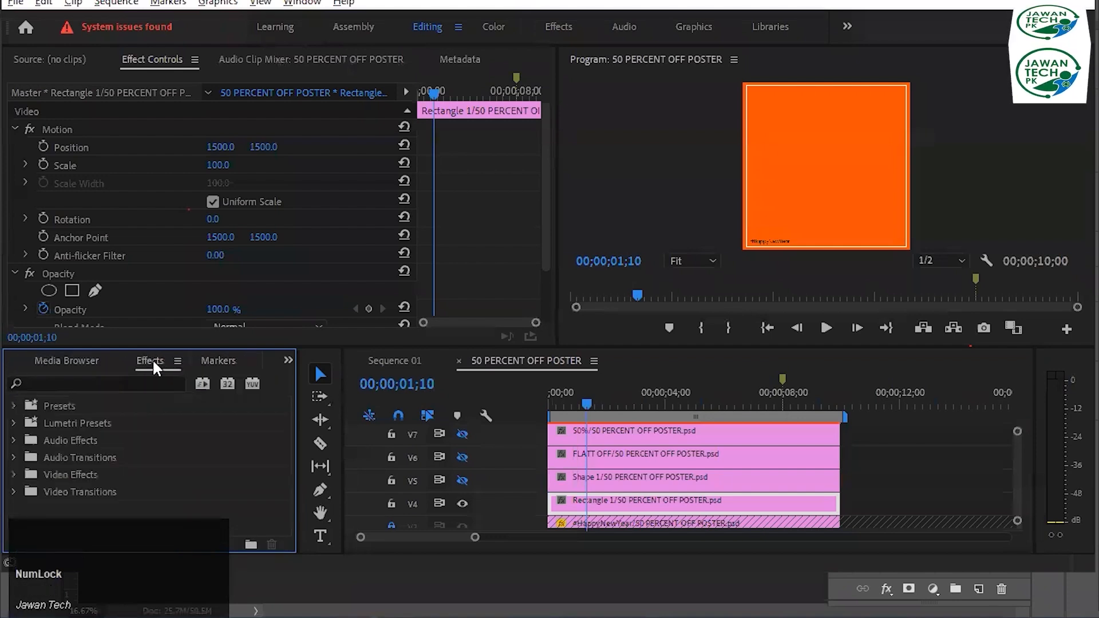
left_click(83, 384)
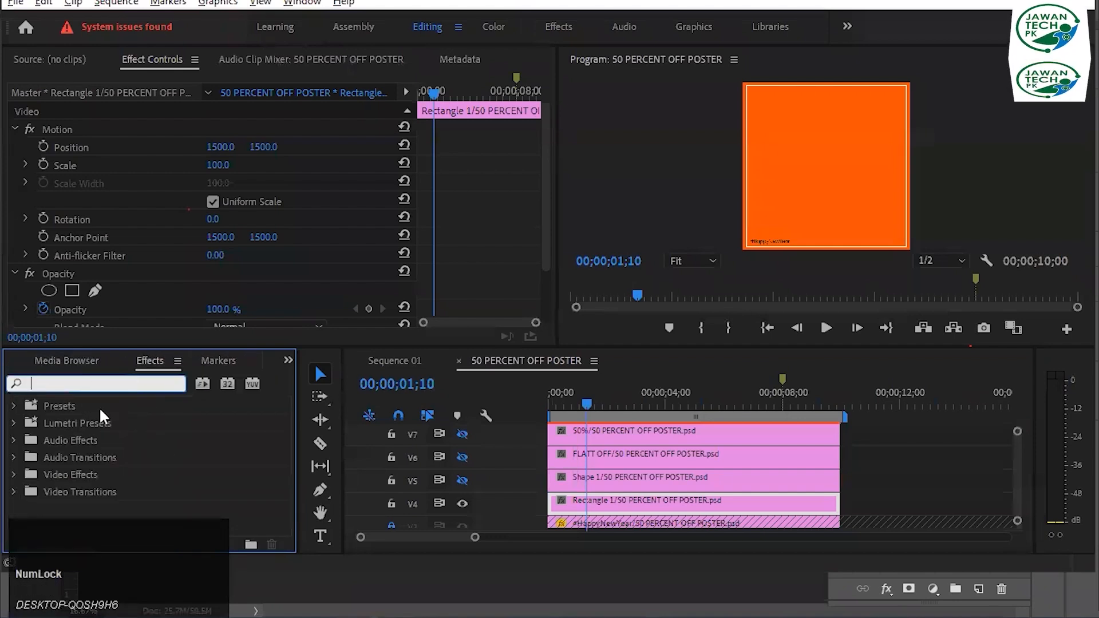
left_click(95, 489)
left_click(12, 491)
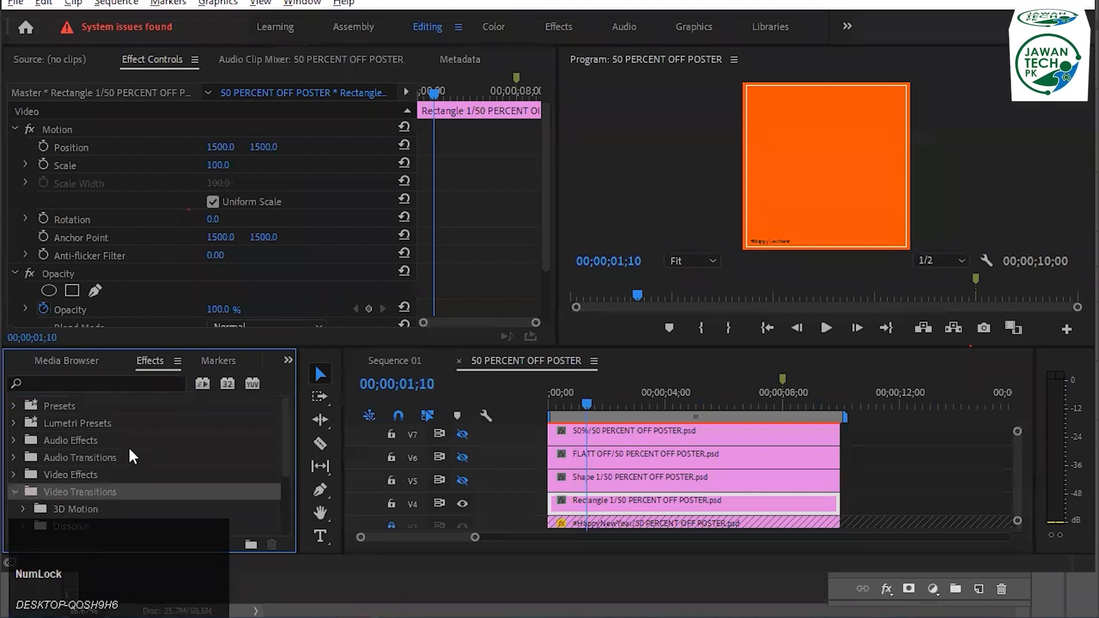
scroll(128, 445, "down", 2)
scroll(87, 455, "down", 2)
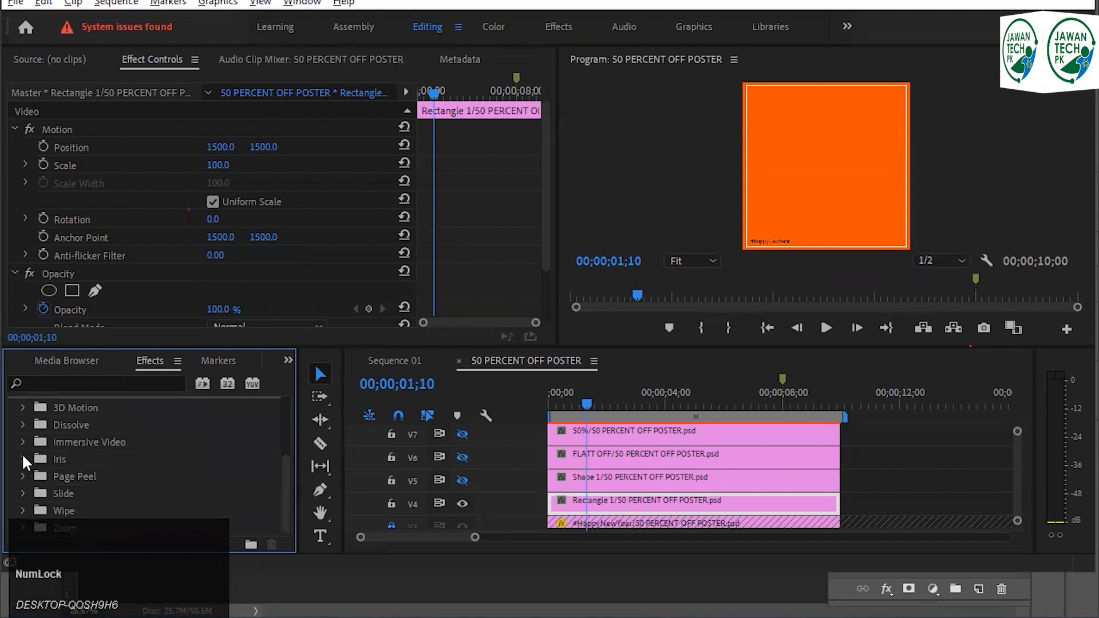
scroll(23, 457, "down", 1)
left_click(18, 529)
scroll(128, 486, "down", 1)
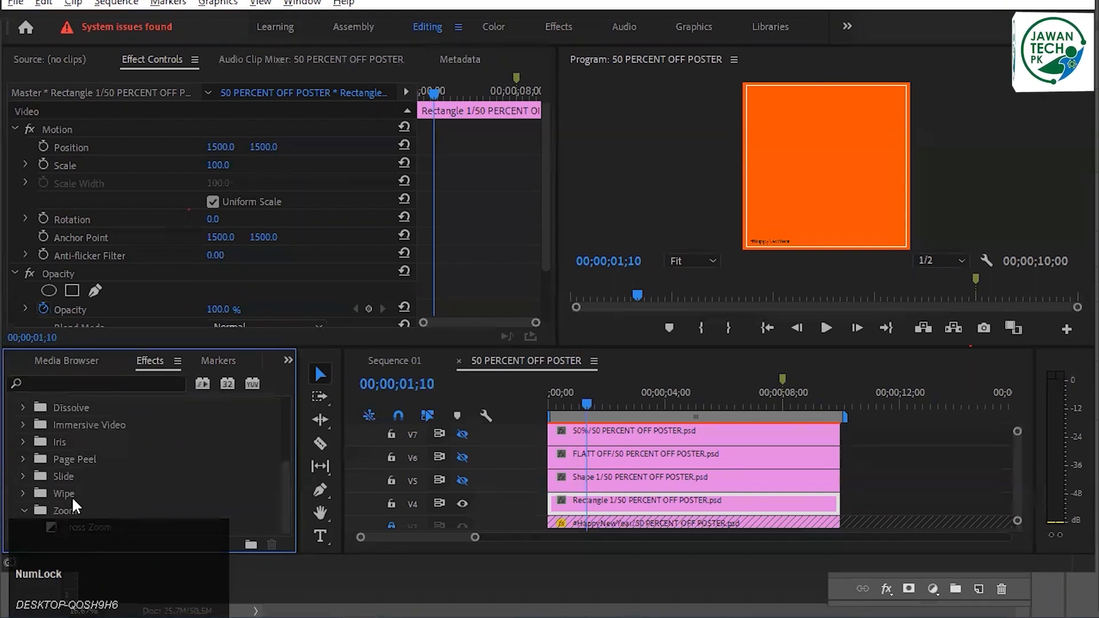
scroll(100, 475, "up", 2)
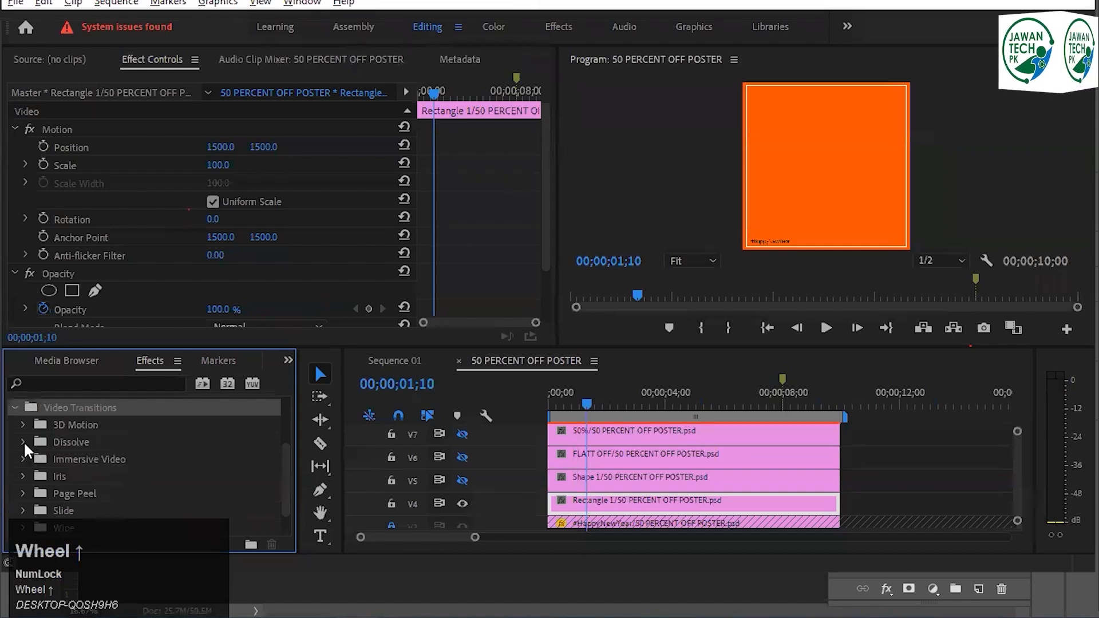
left_click(24, 475)
scroll(123, 459, "down", 3)
mouse_move(53, 441)
left_mouse_down()
mouse_move(602, 479)
mouse_move(562, 511)
mouse_move(49, 435)
left_mouse_up()
scroll(57, 436, "up", 3)
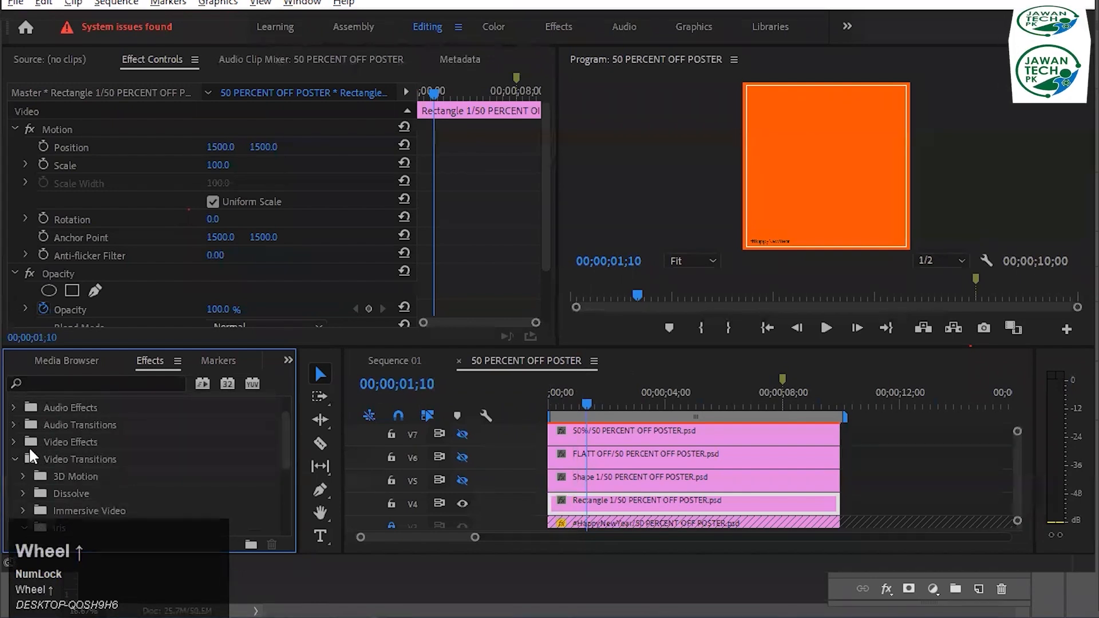
Apply the Radial Wipe effect from the Transition category of Video Effects to the Rectangle 1 clip on V4
left_click(14, 458)
left_click(12, 475)
scroll(107, 446, "down", 2)
scroll(218, 447, "down", 1)
scroll(220, 452, "down", 4)
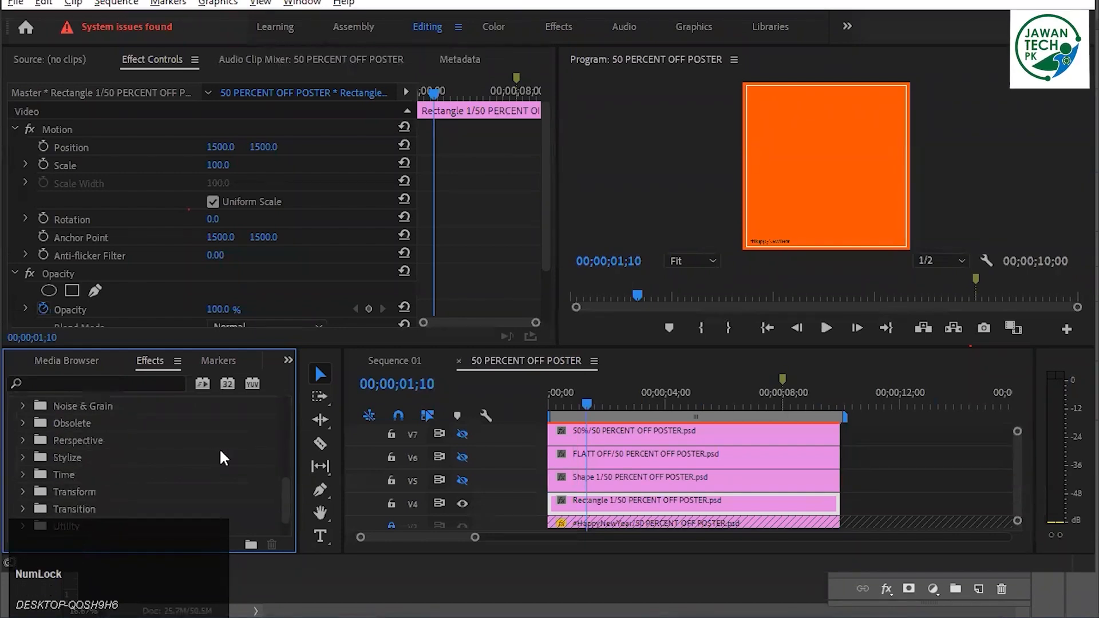
double_click(80, 458)
scroll(200, 444, "down", 3)
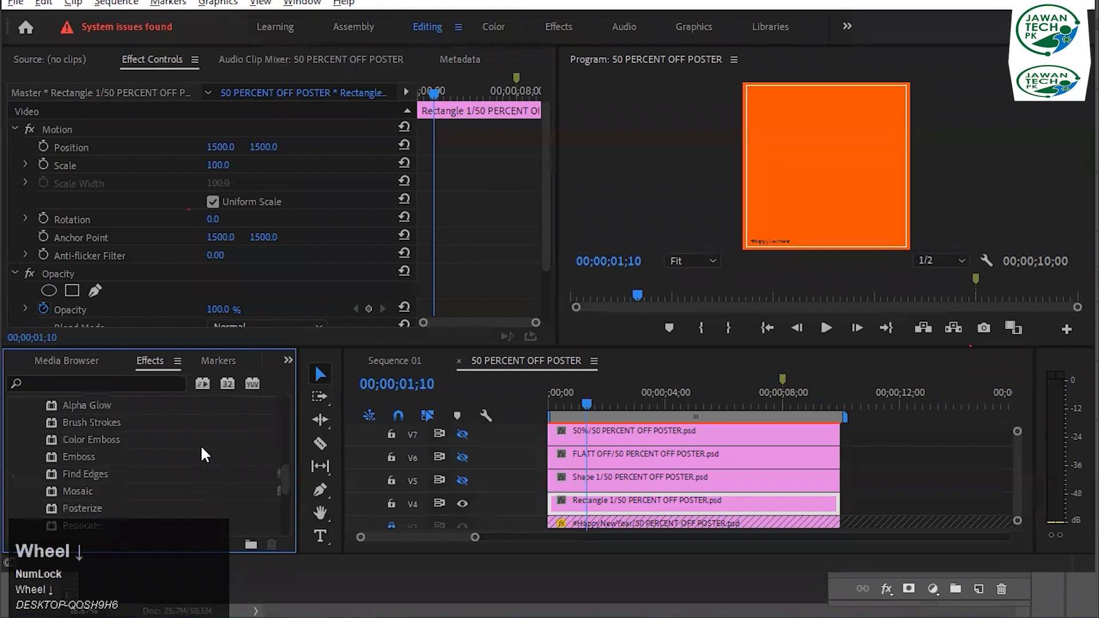
scroll(200, 444, "up", 3)
left_click(22, 457)
scroll(183, 452, "down", 2)
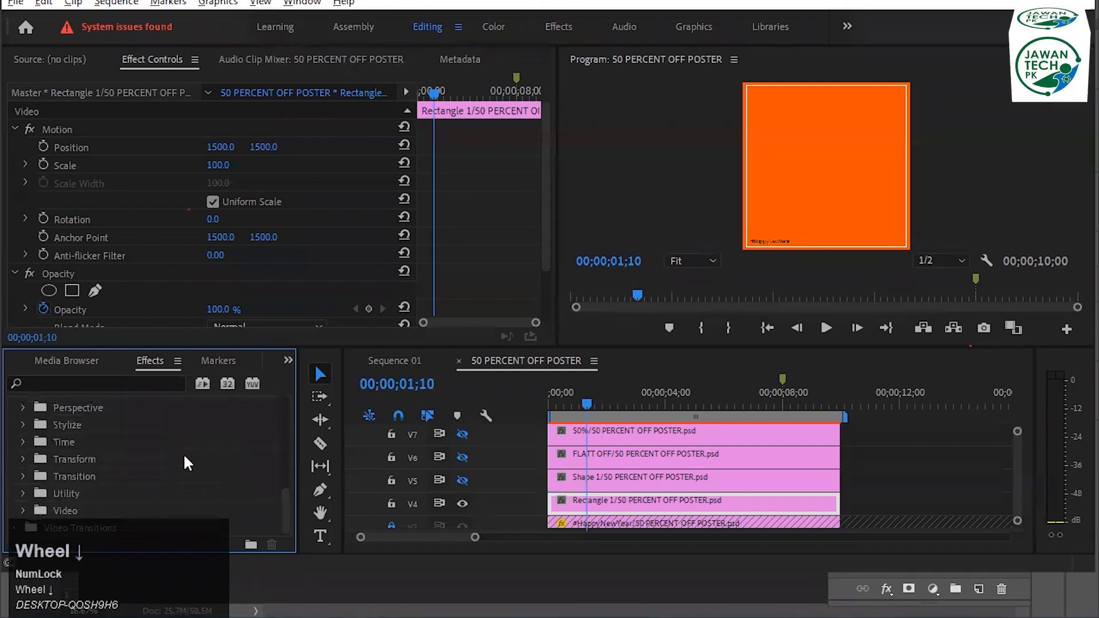
left_click(23, 475)
scroll(210, 456, "down", 2)
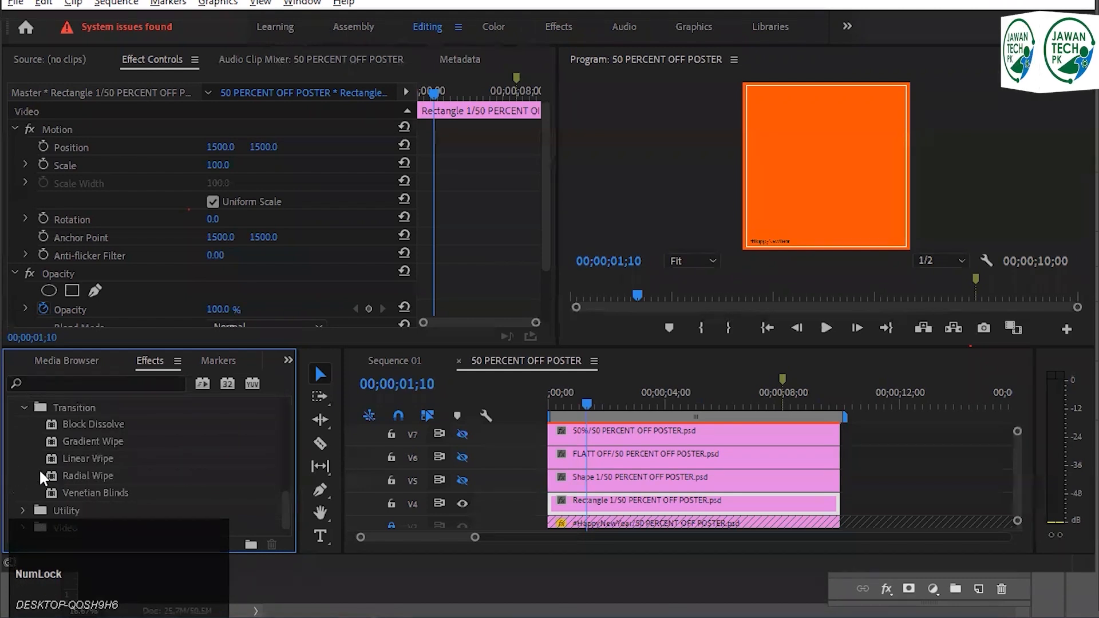
left_click_drag(51, 476, 587, 509)
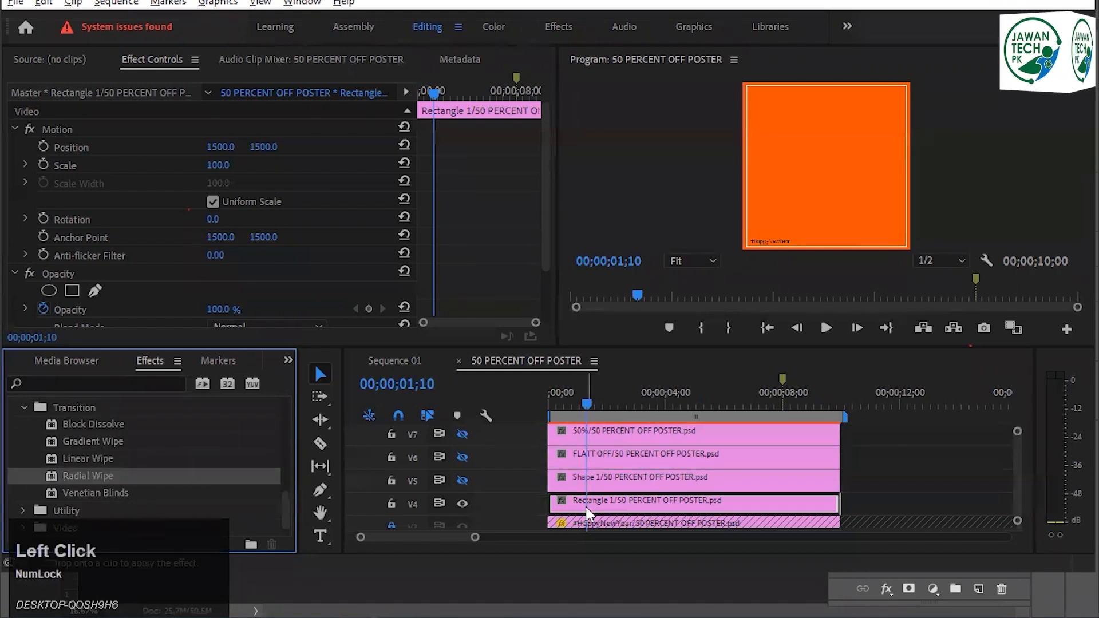
Play the sequence from the start to check Rectangle 1 with the Radial Wipe applied
key("space")
key("space")
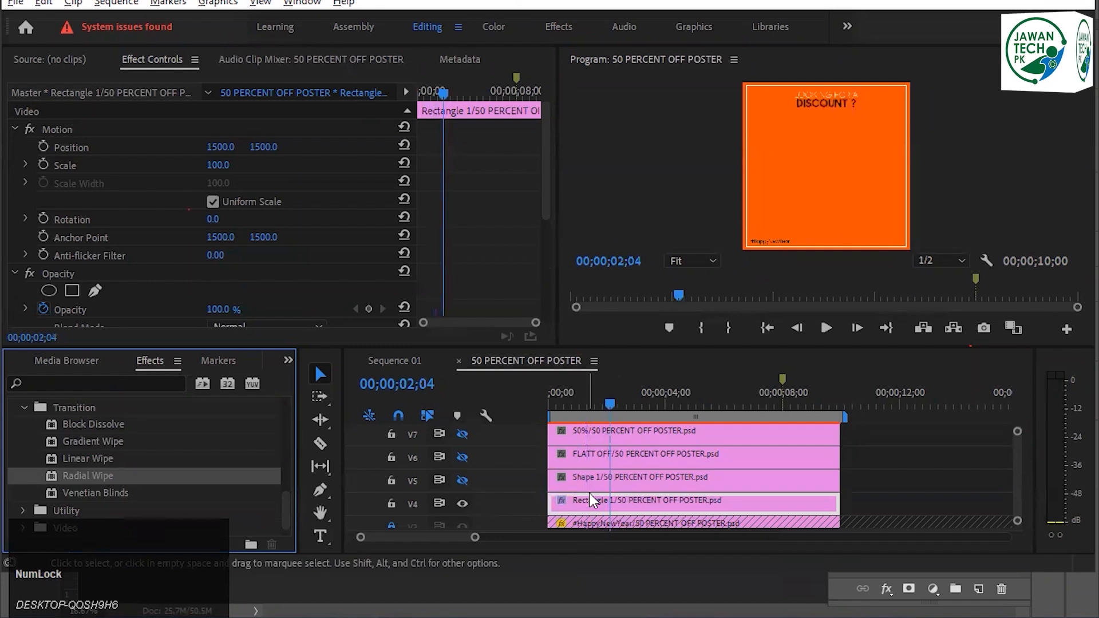
left_click(503, 400)
key("Home")
key("space")
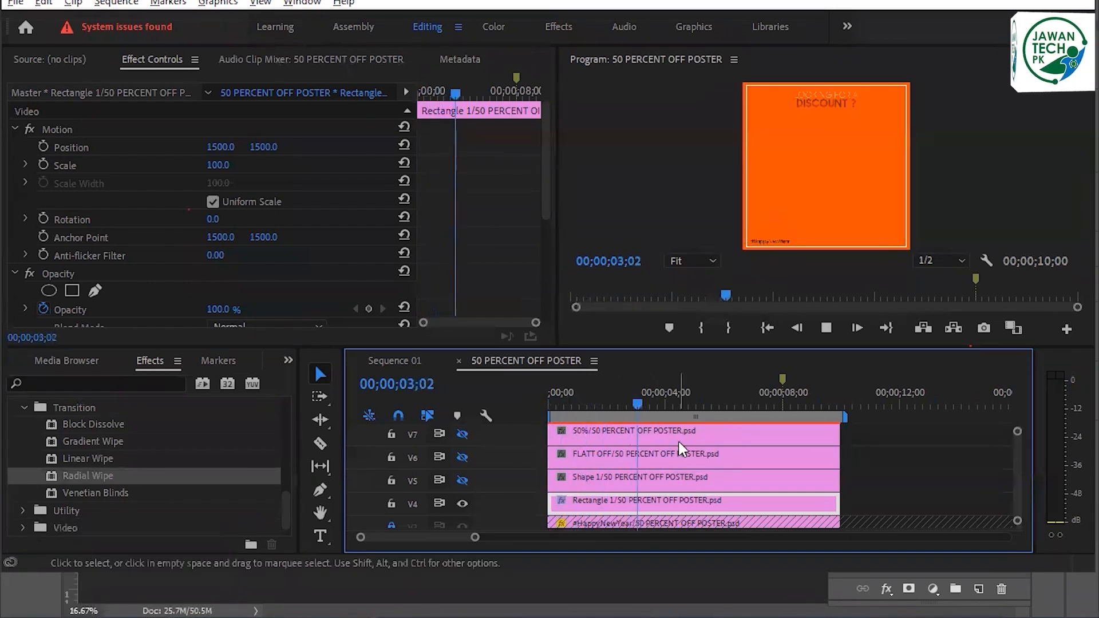
Try Radial Wipe Transition Completion values of 40% and 100% around playback, then reset to 0% and return the playhead to 00;00;00;00
scroll(212, 277, "down", 5)
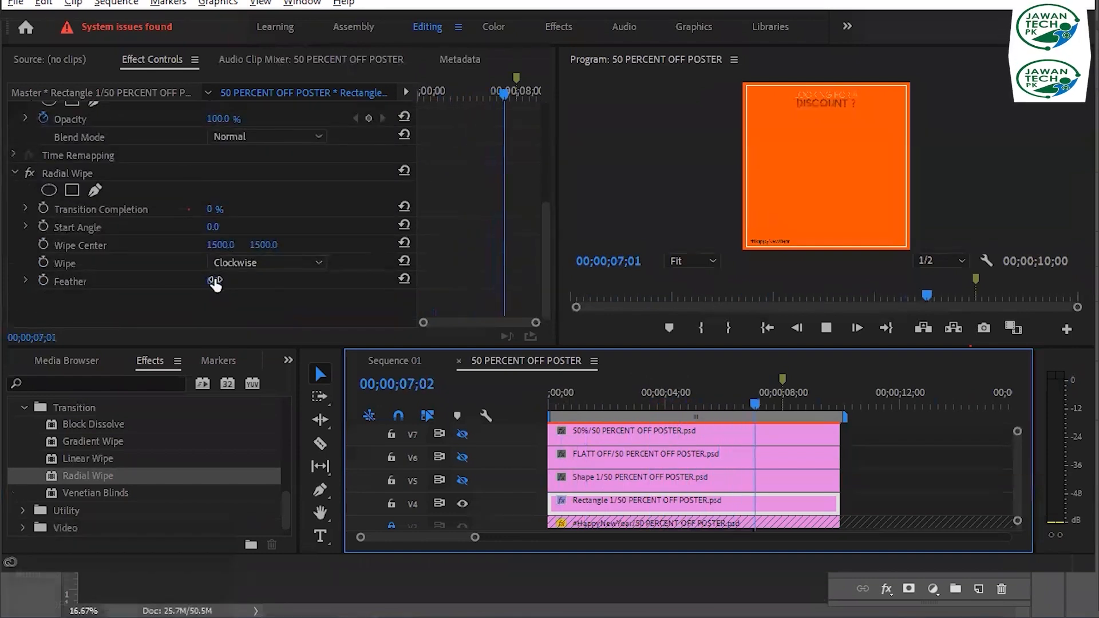
left_click_drag(211, 209, 234, 209)
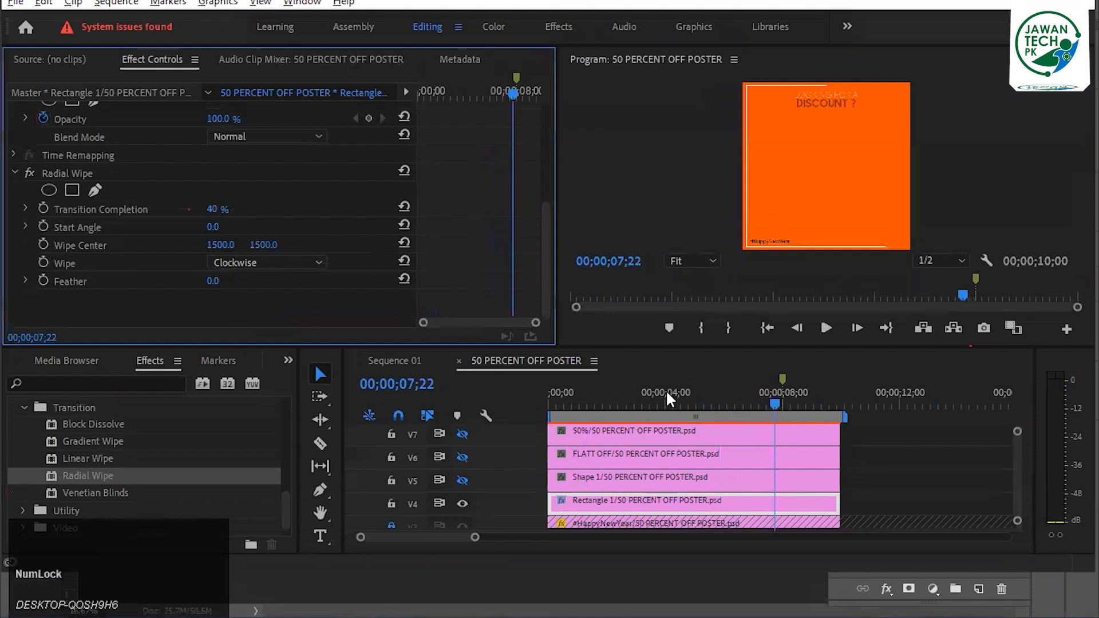
left_click(601, 396)
key("space")
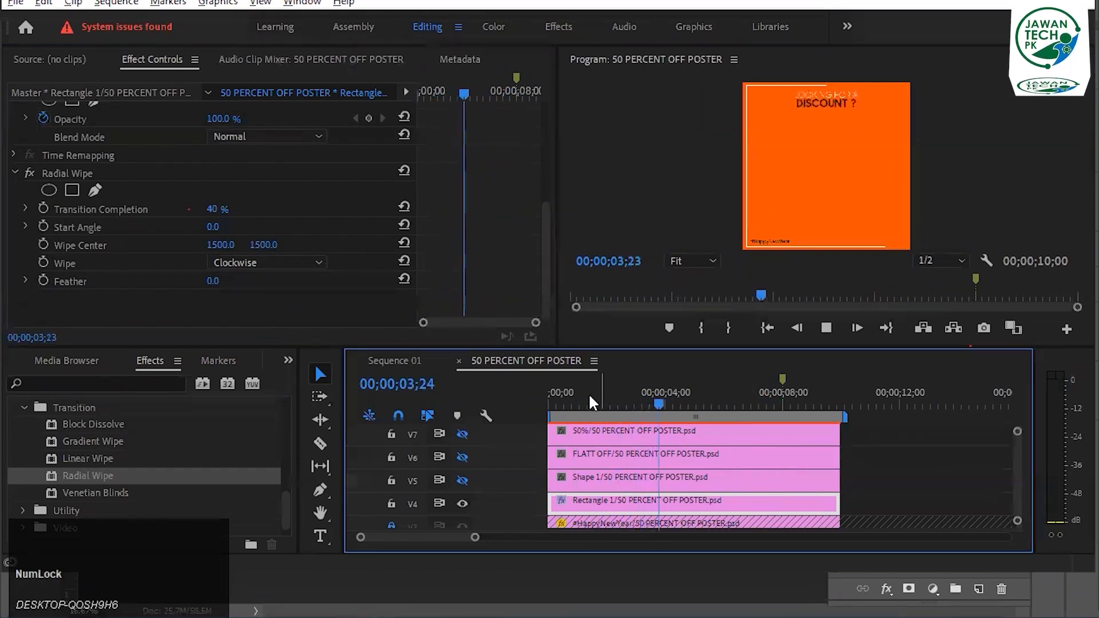
mouse_move(212, 209)
left_mouse_down()
mouse_move(251, 209)
mouse_move(233, 210)
left_mouse_up()
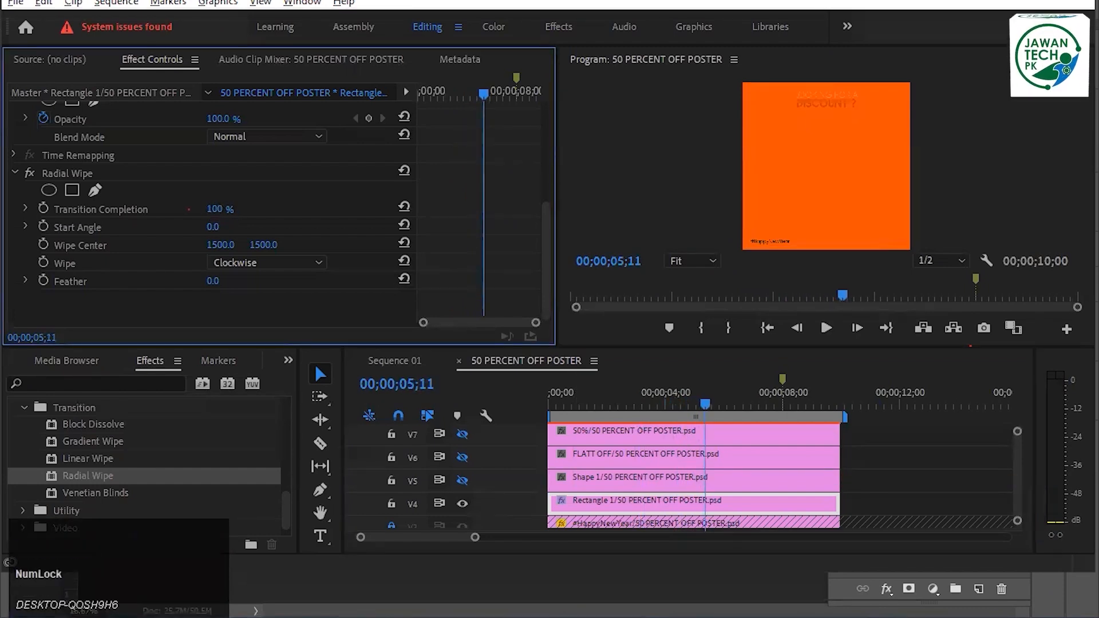
left_click(549, 401)
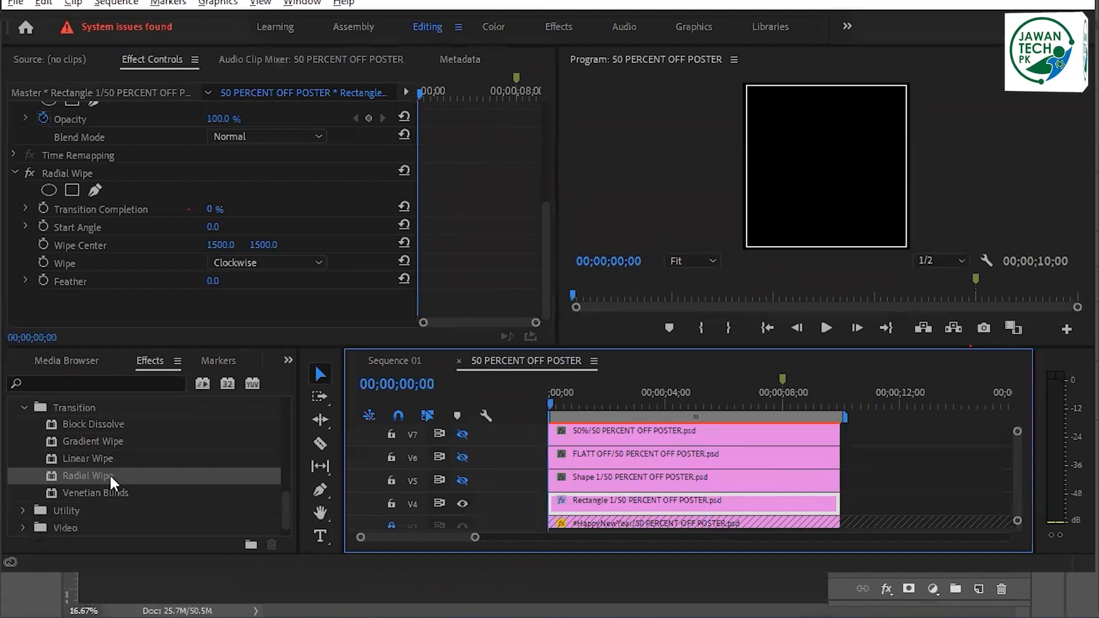
Try a 6% Transition Completion on the Radial Wipe at the sequence start, then return it to 0%
key("Num_Lock")
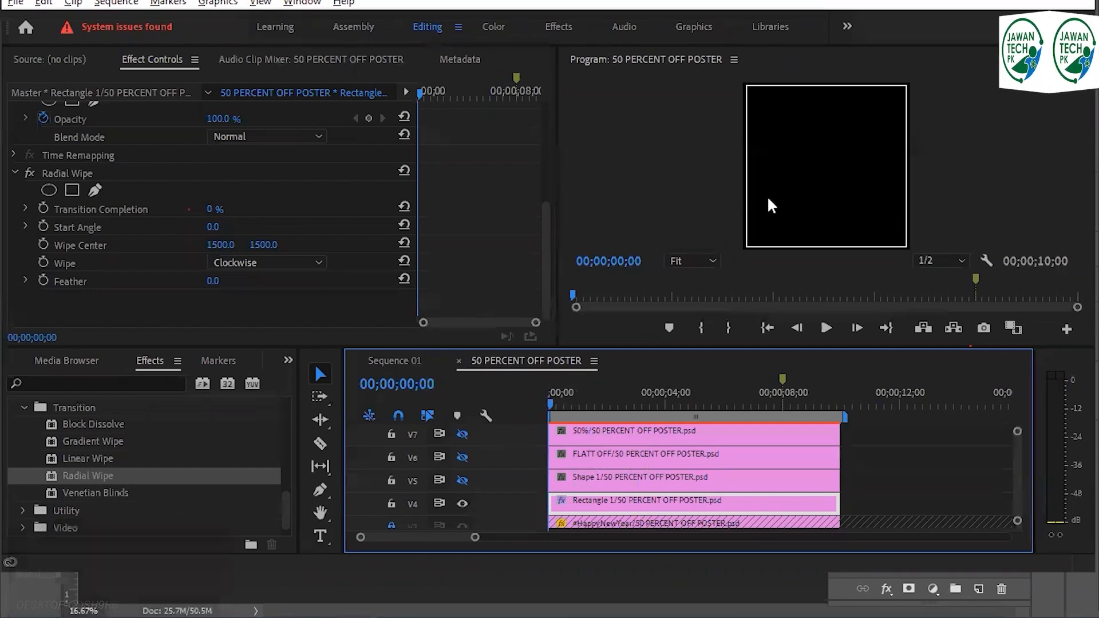
left_click(210, 210)
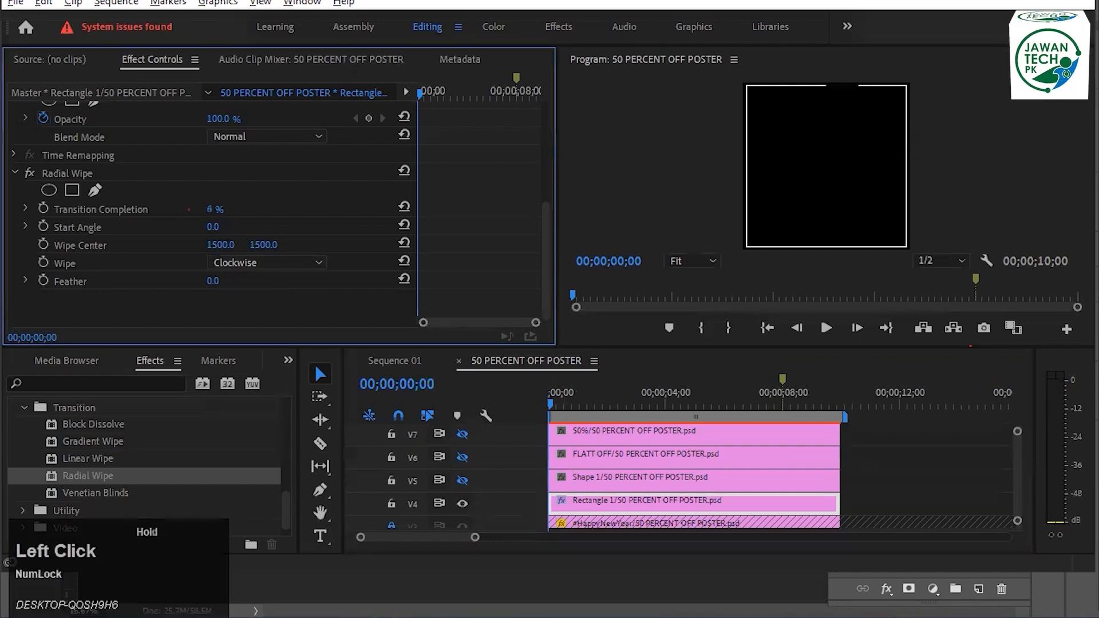
mouse_move(211, 209)
left_mouse_down()
mouse_move(237, 210)
mouse_move(189, 209)
left_mouse_up()
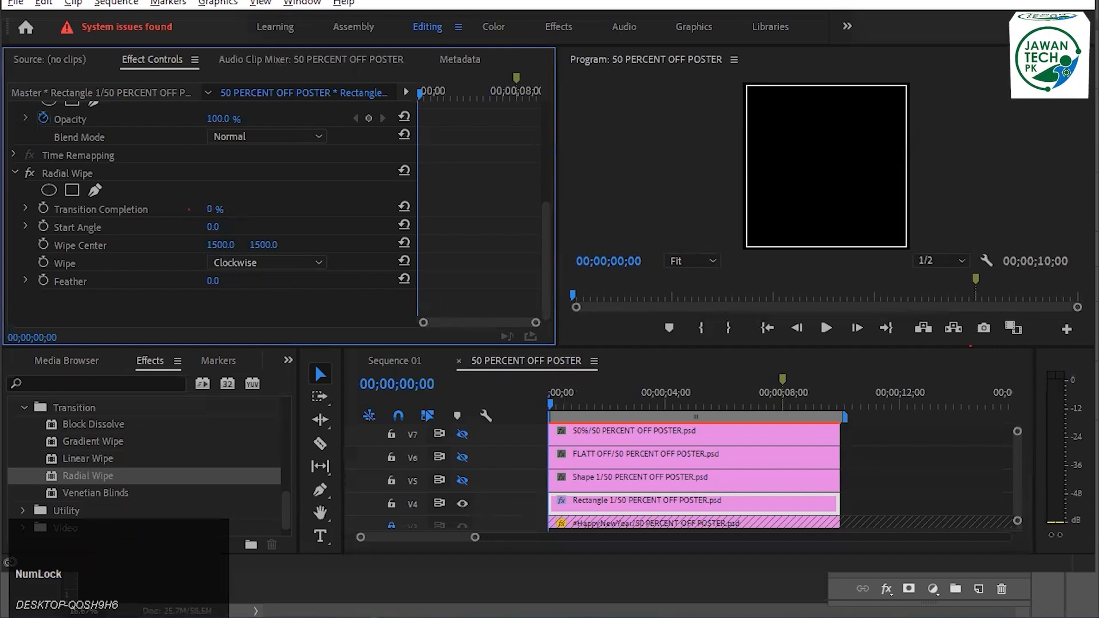
left_click(318, 617)
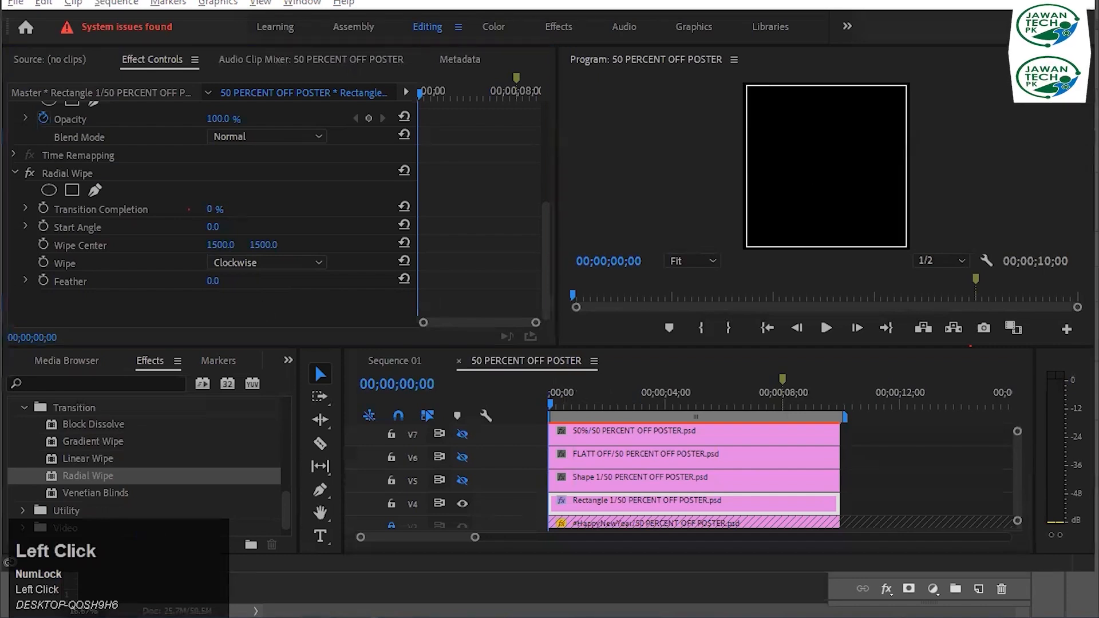
left_click(512, 549)
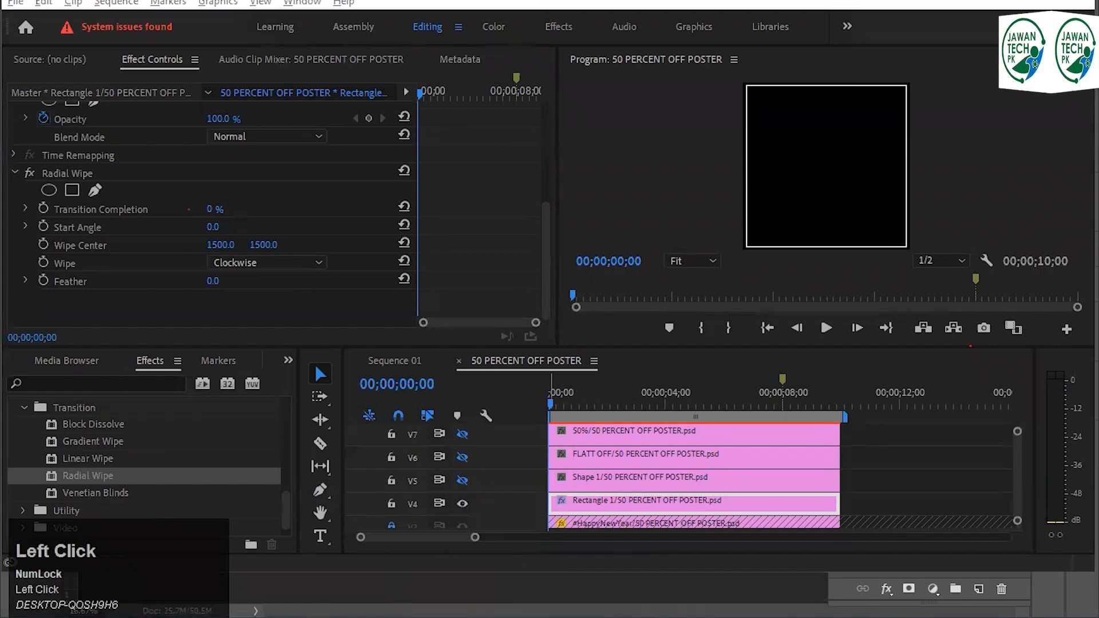
left_click(754, 236)
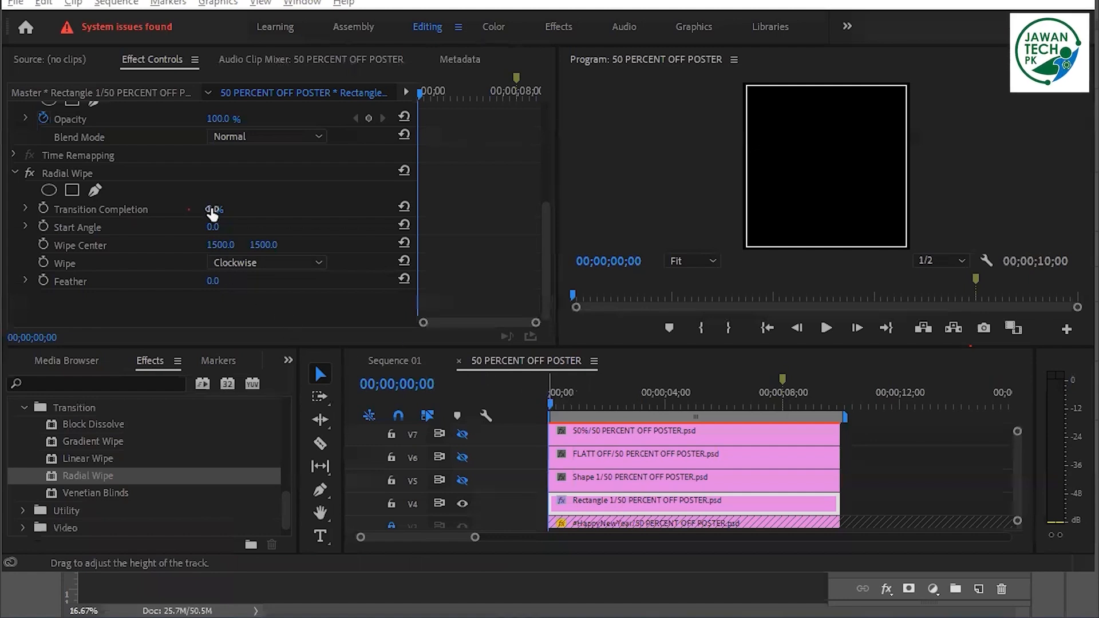
Set the Radial Wipe's Transition Completion to 100% and move the playhead to 00;00;01;00
left_click_drag(212, 209, 260, 209)
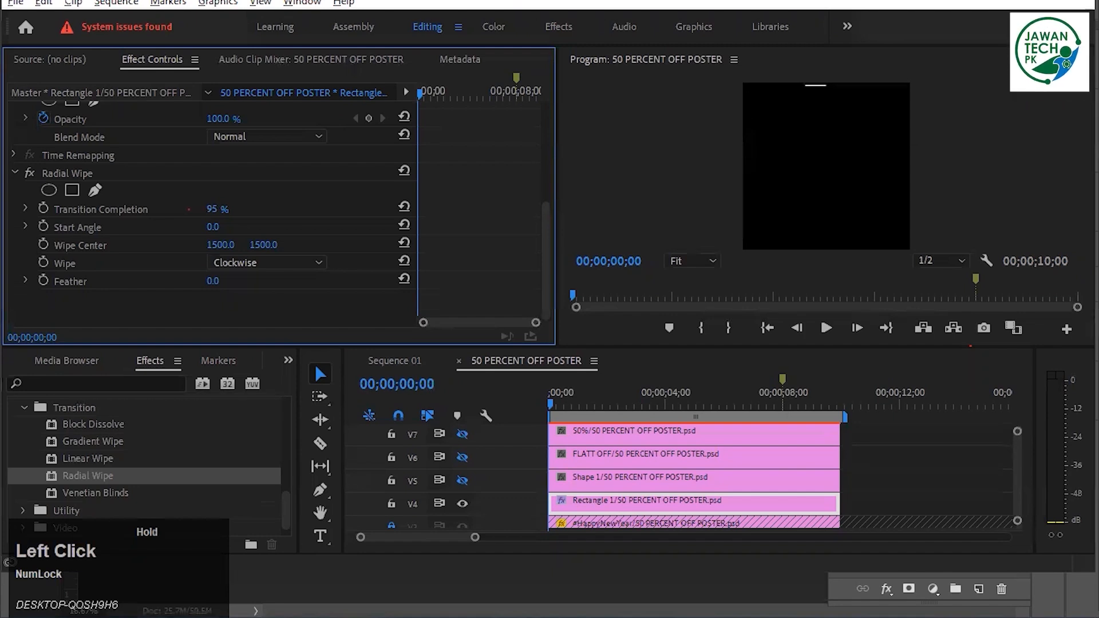
left_click_drag(217, 209, 266, 209)
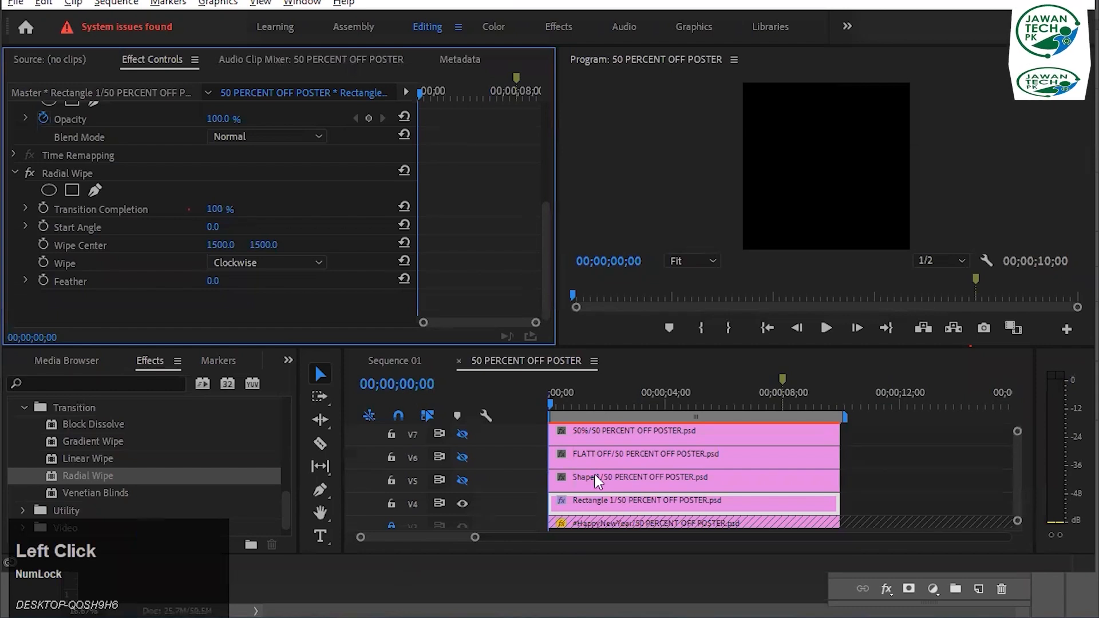
left_click(424, 388)
key("BackSpace")
key("BackSpace")
key("BackSpace")
key("BackSpace")
type("1;00")
key("Return")
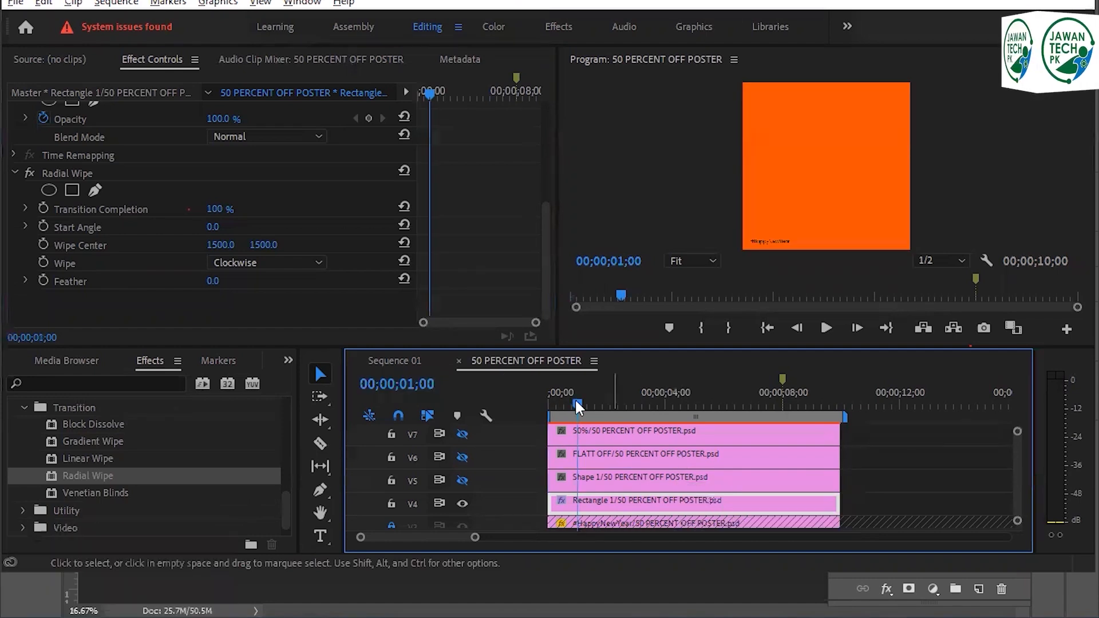
Move the playhead to 00;00;00;25 and add the first Transition Completion keyframe to Rectangle 1's Radial Wipe
left_click(396, 384)
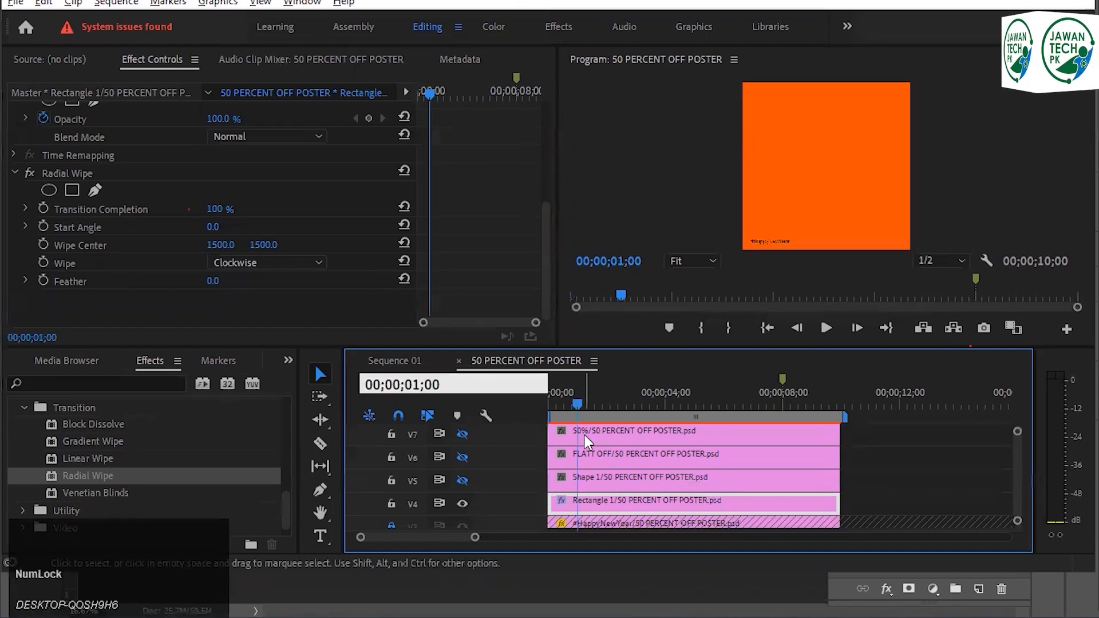
key("BackSpace")
key("BackSpace")
type("25")
key("BackSpace")
type("0")
key("Return")
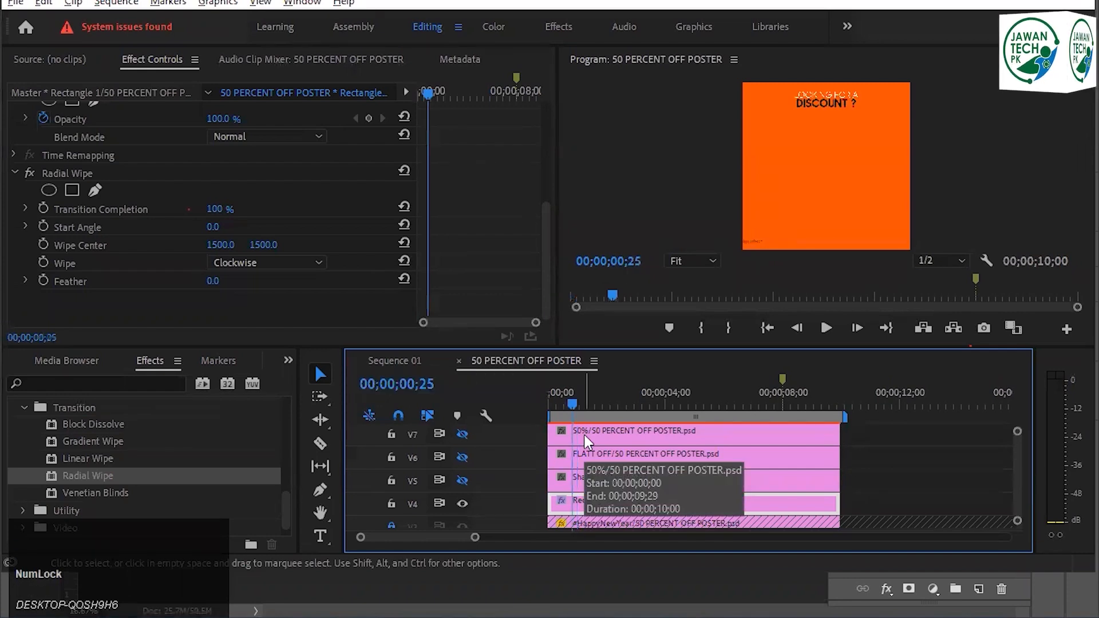
left_click(40, 208)
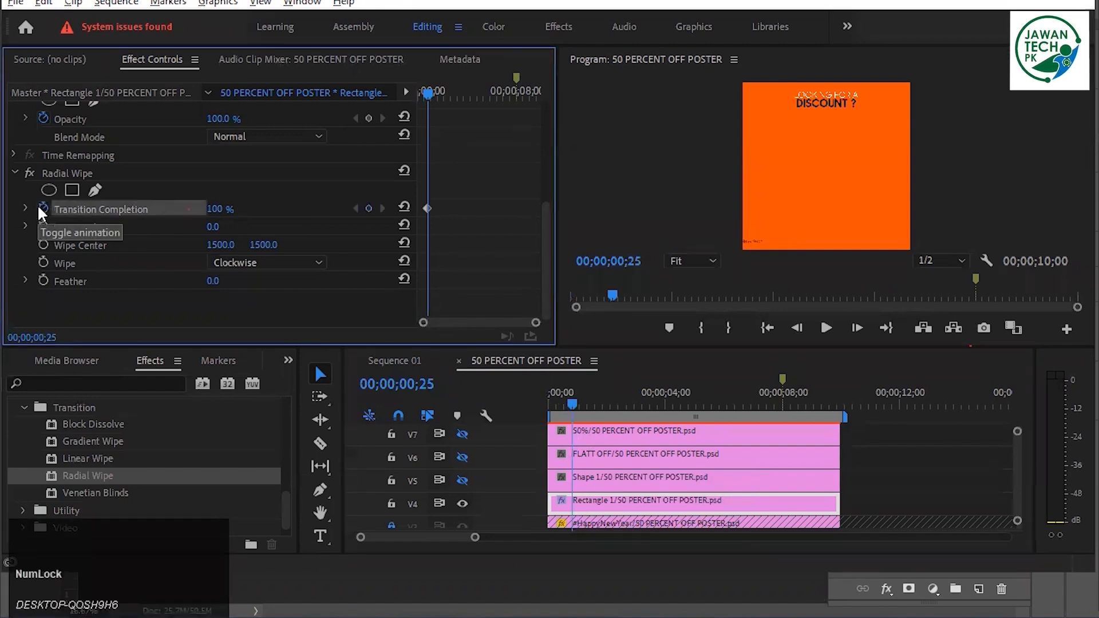
Move the playhead to 00;00;01;25 and set the Radial Wipe's Transition Completion to 0% as a second keyframe
left_click(416, 389)
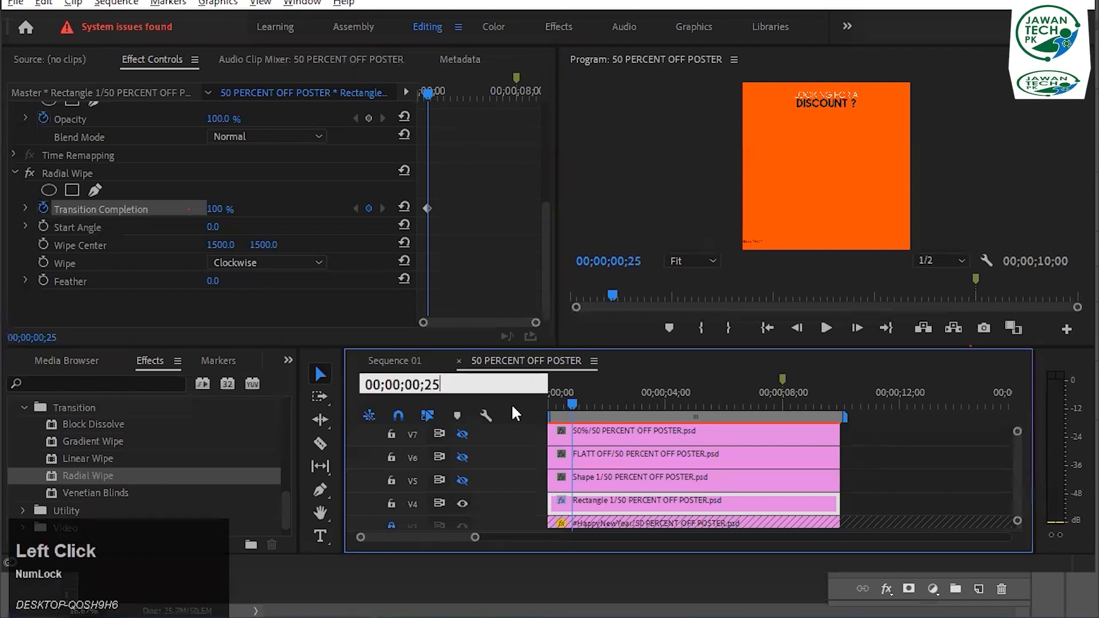
type("1")
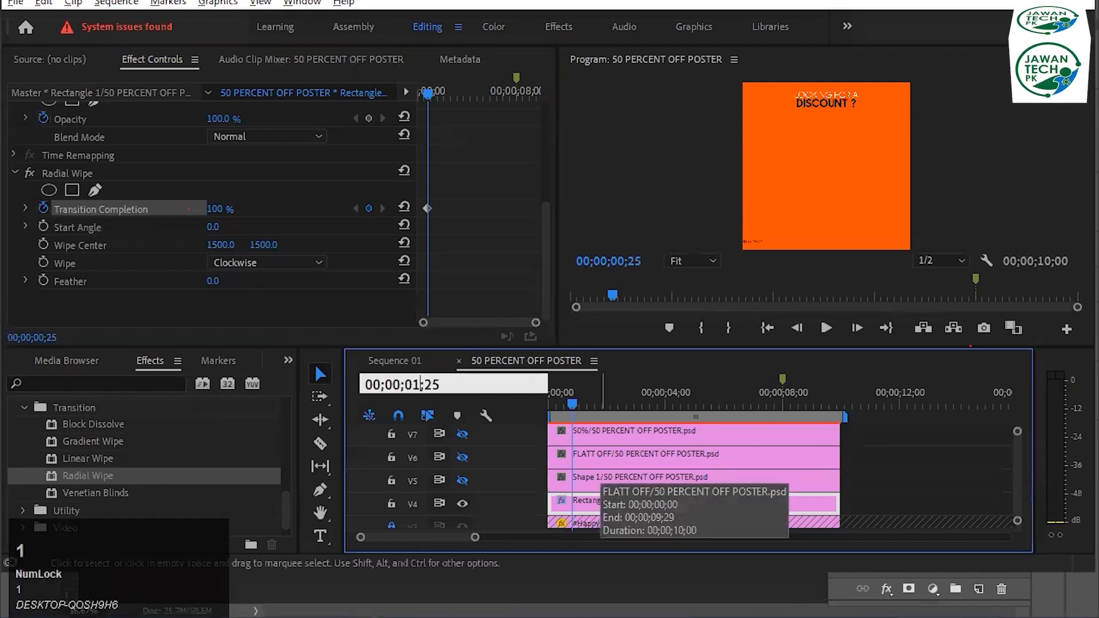
key("Return")
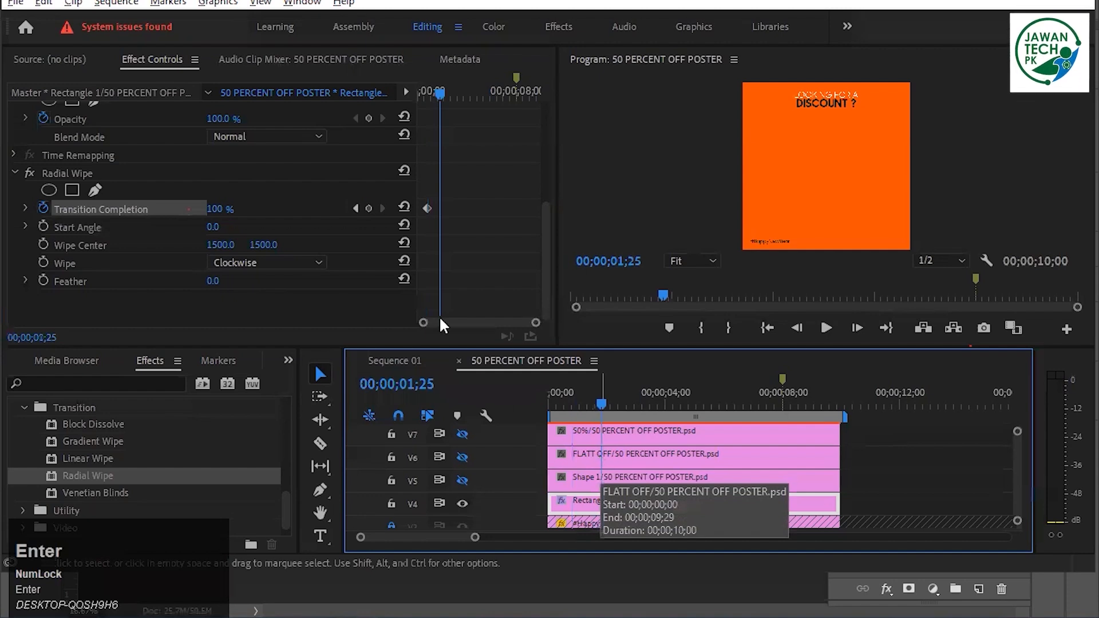
left_click(215, 209)
type("0")
key("Return")
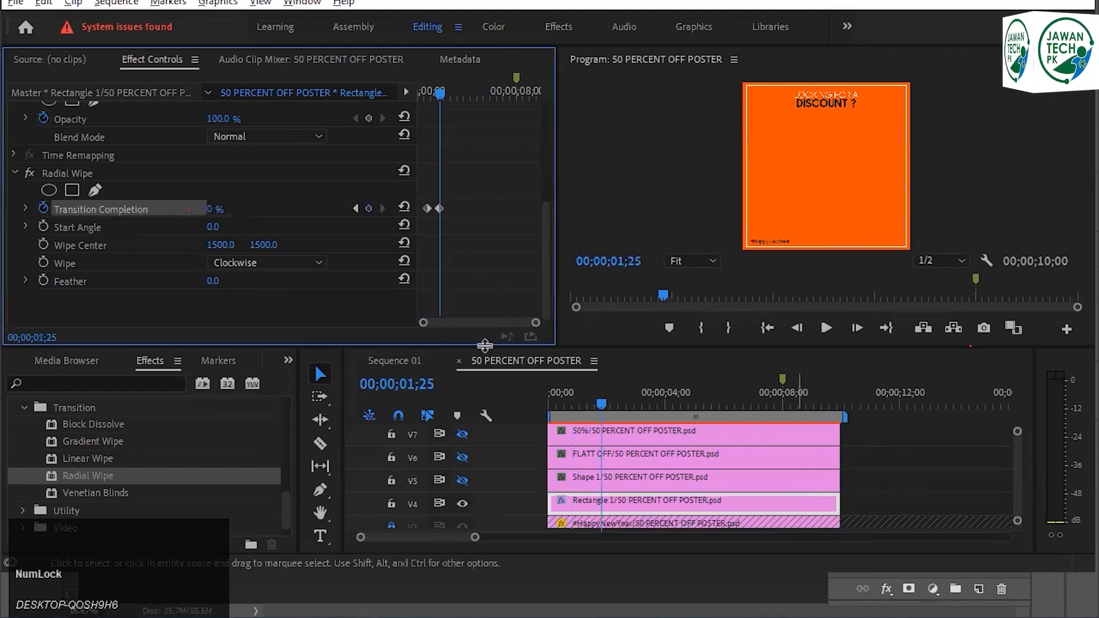
Save the project and preview the sequence from the start in the maximized program monitor
left_click(545, 398)
key("ctrl+s")
left_click(643, 191)
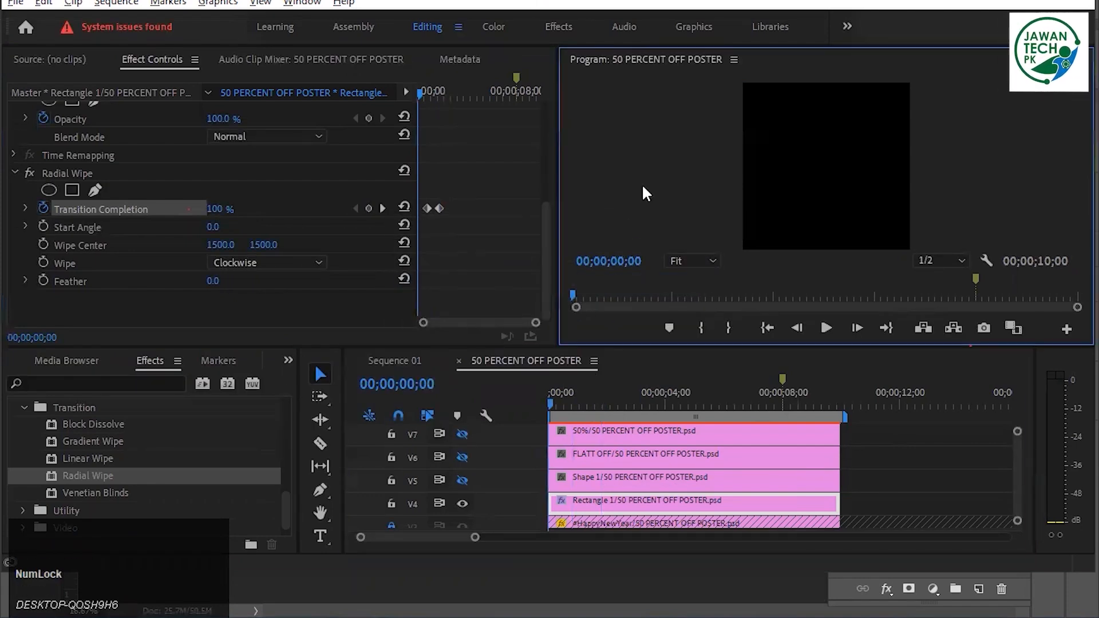
key("grave")
key("space")
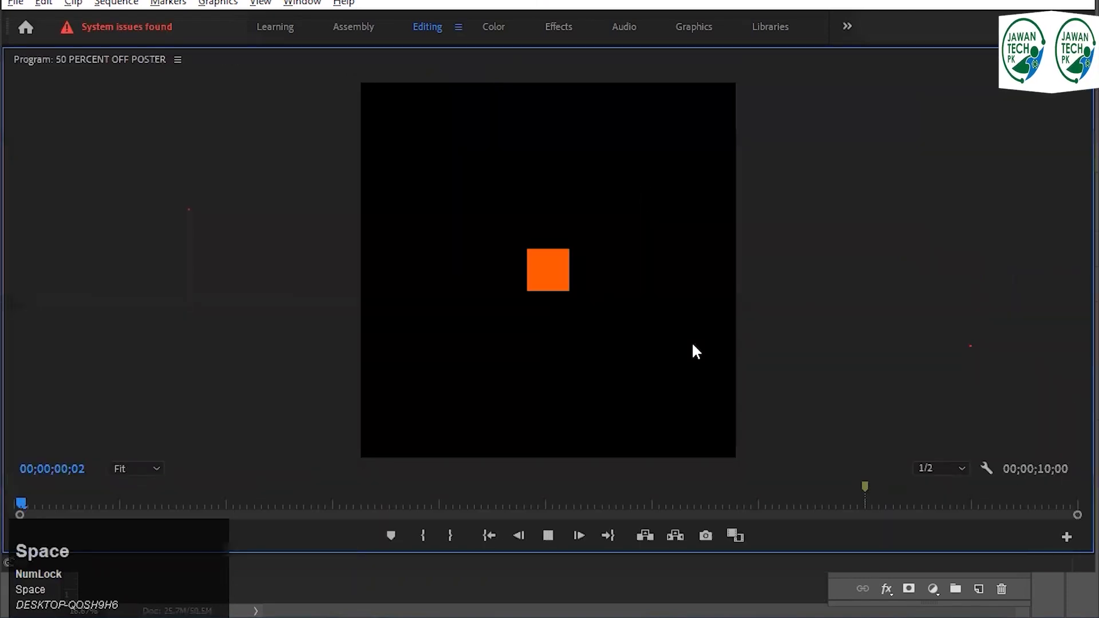
key("space")
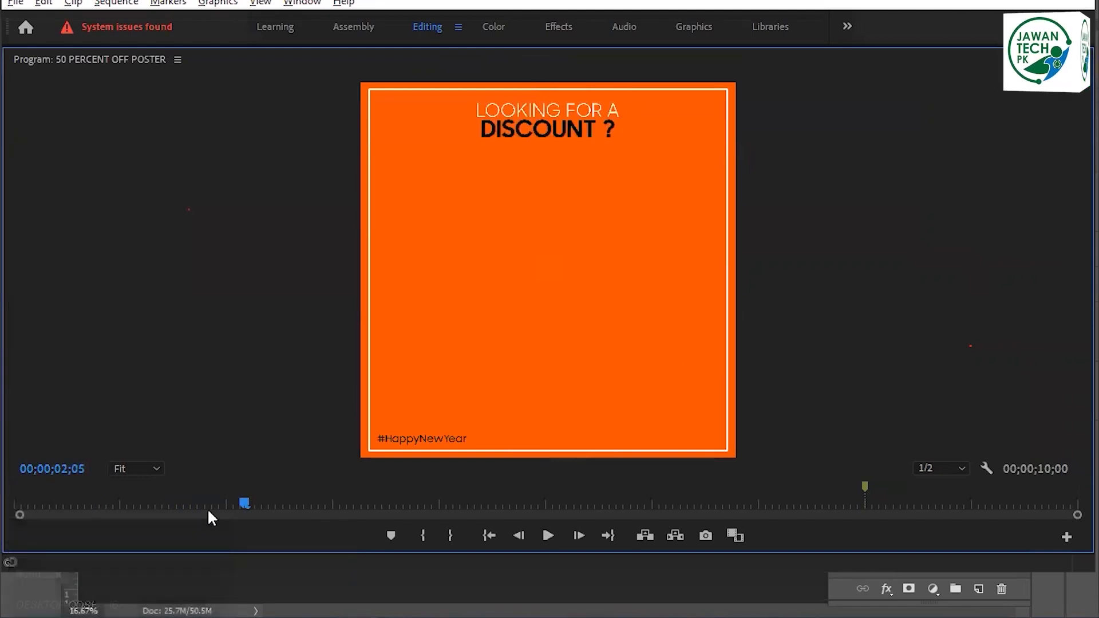
Replay the opening from the start, pausing in stages to examine how the border wipes in, and restore the panel layout
left_click_drag(245, 503, 18, 503)
key("space")
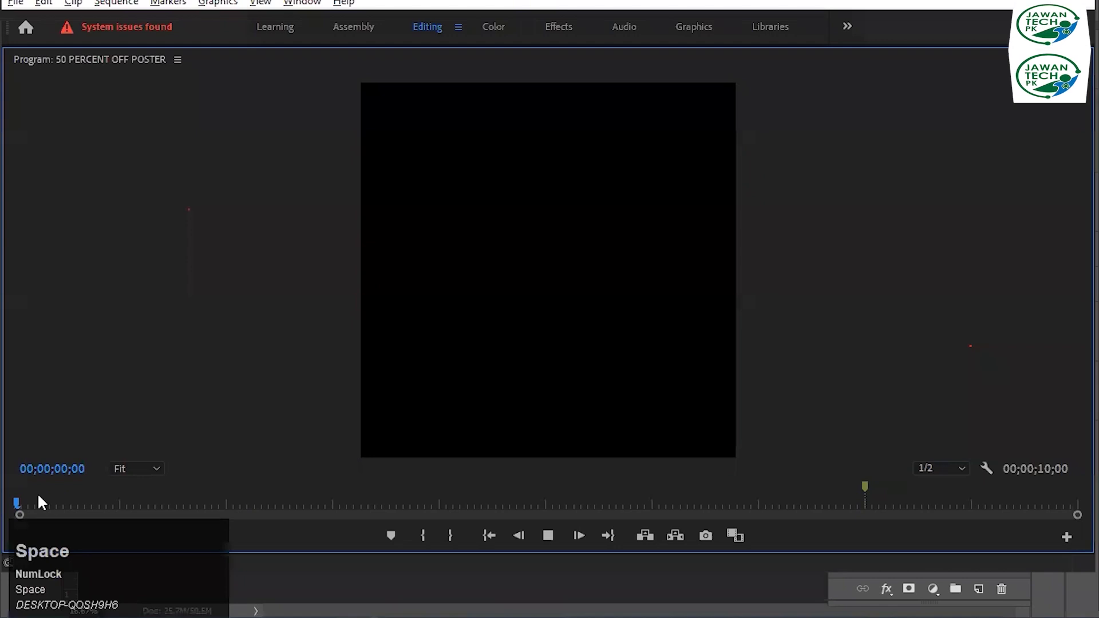
key("space")
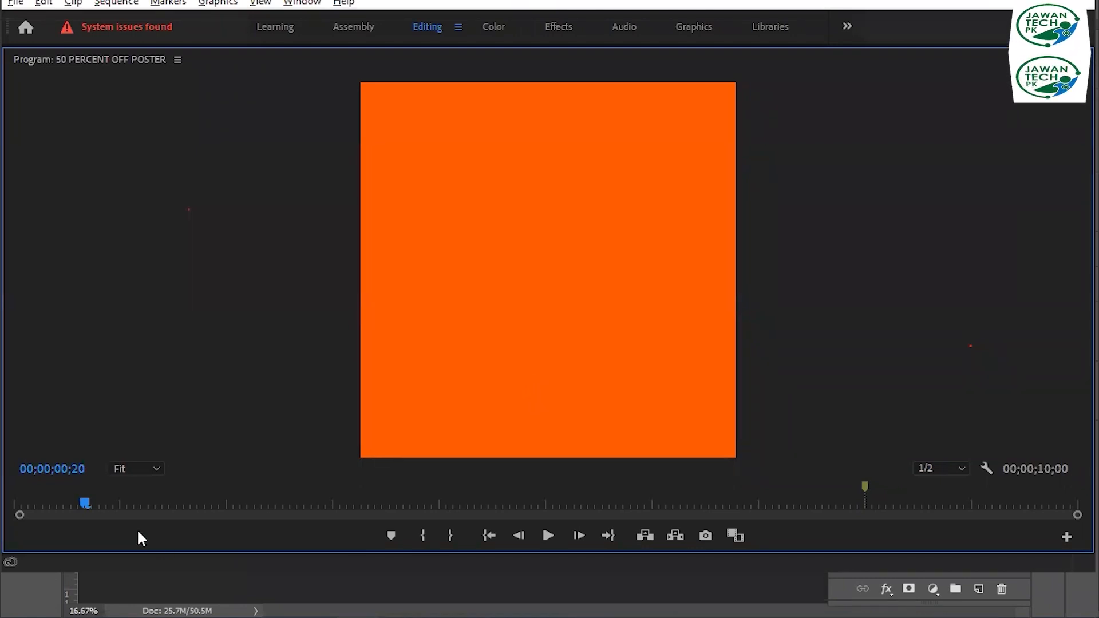
left_click_drag(83, 503, 10, 501)
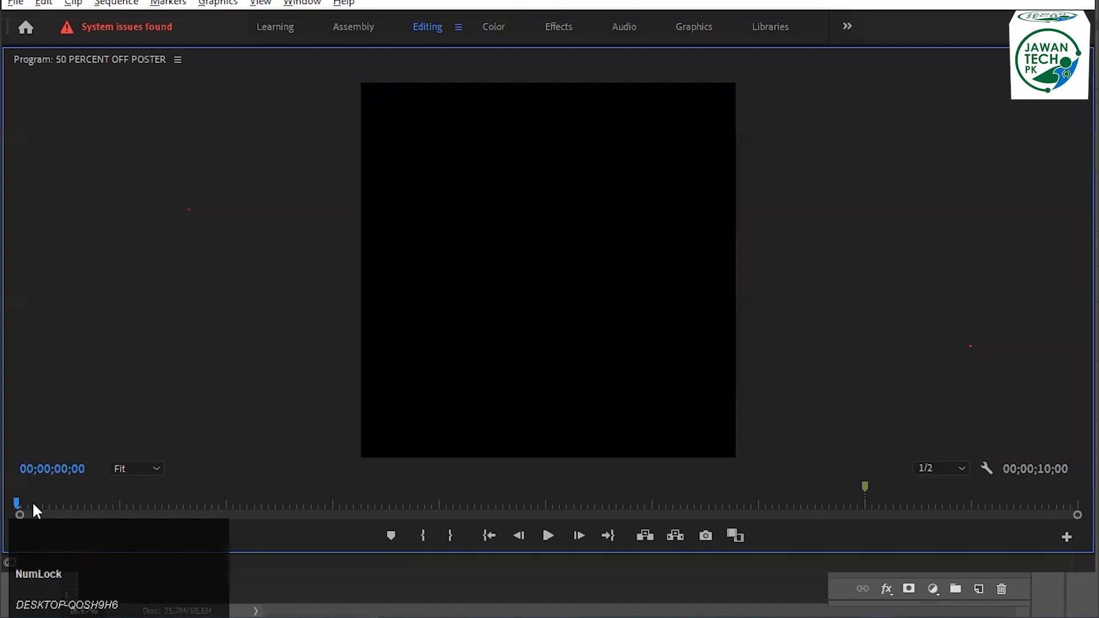
key("space")
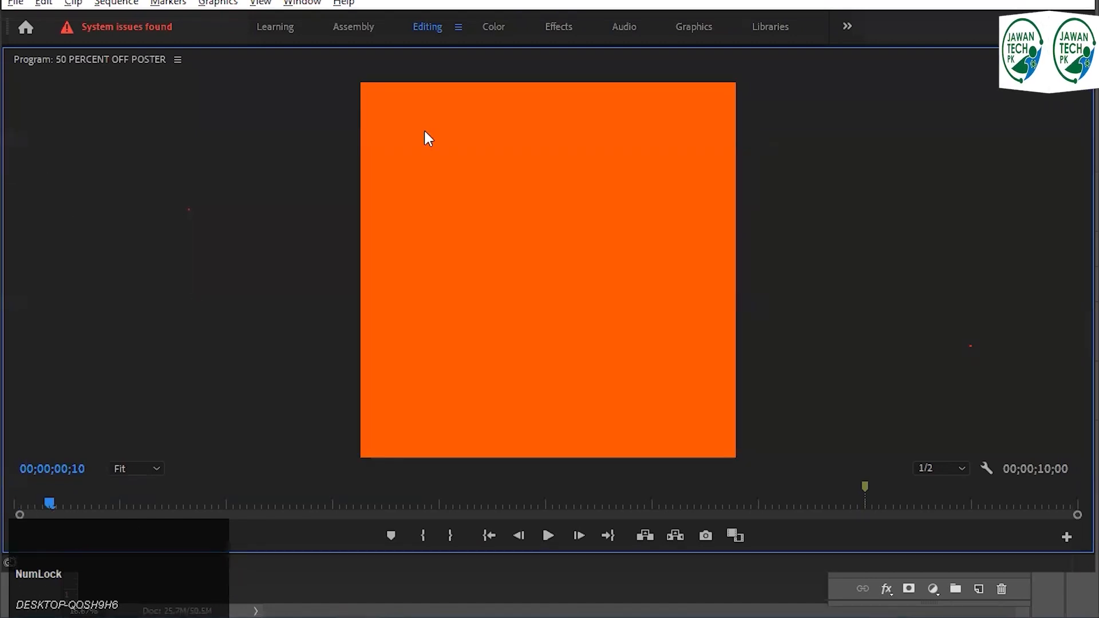
left_click(983, 129)
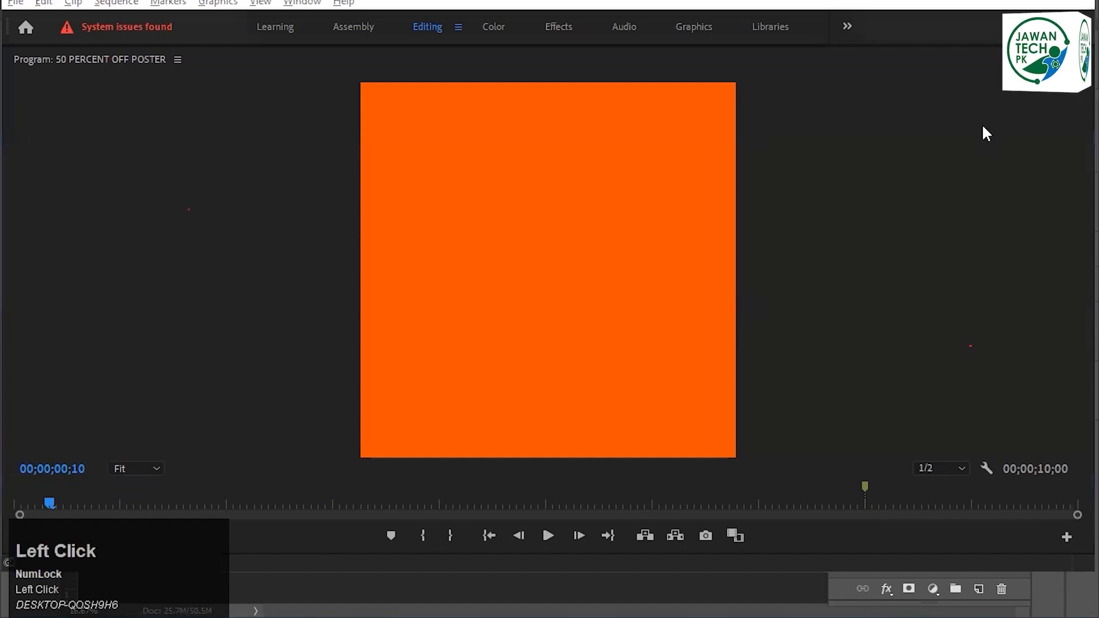
key("space")
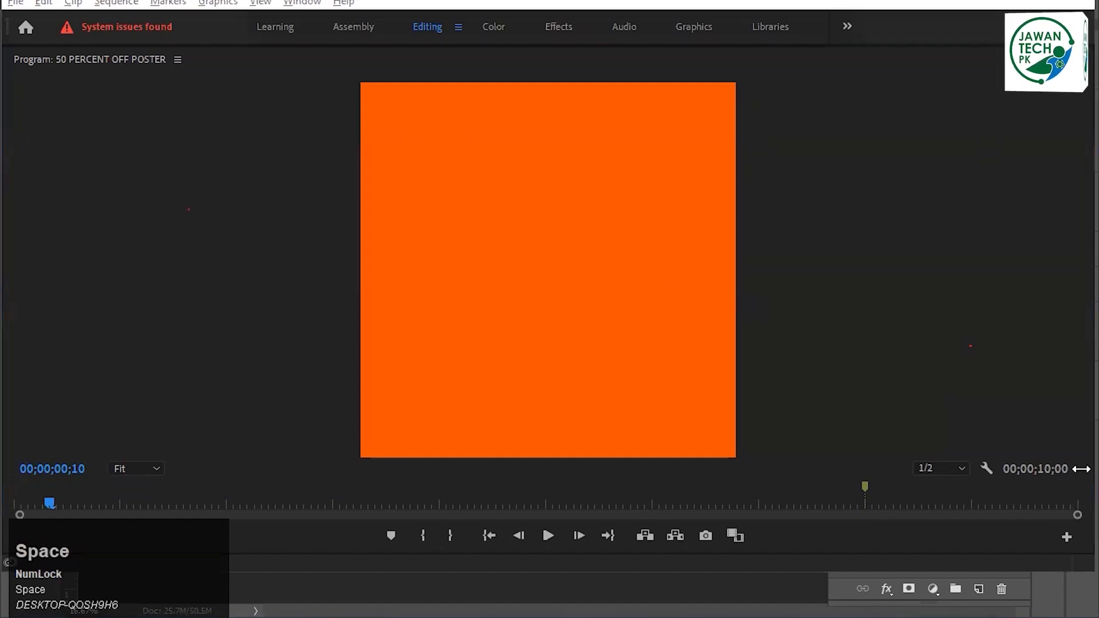
left_click(856, 328)
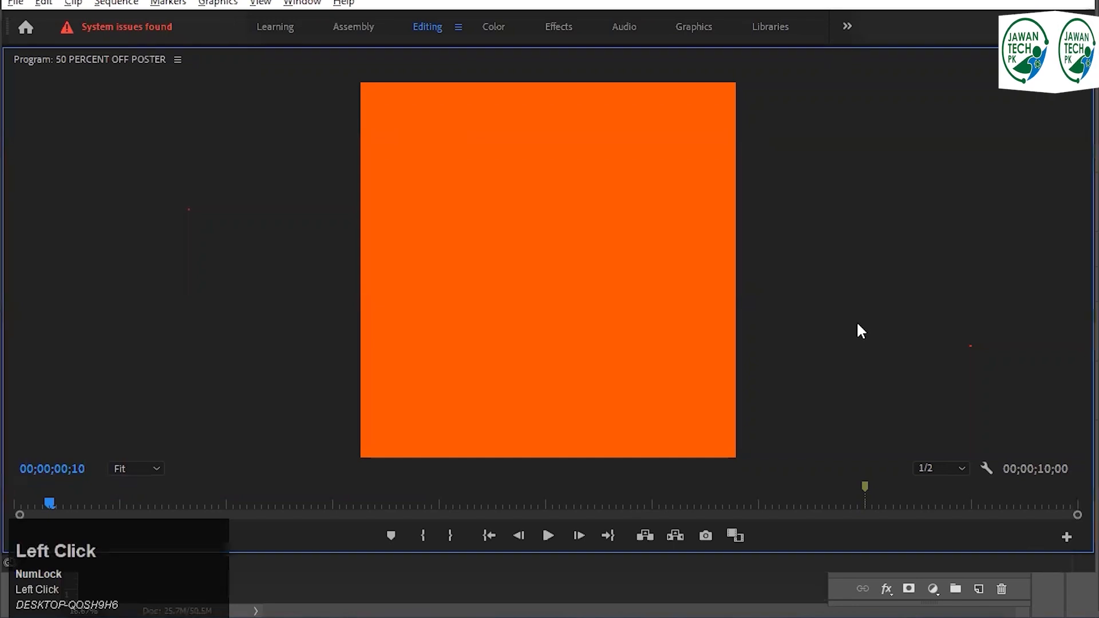
key("space")
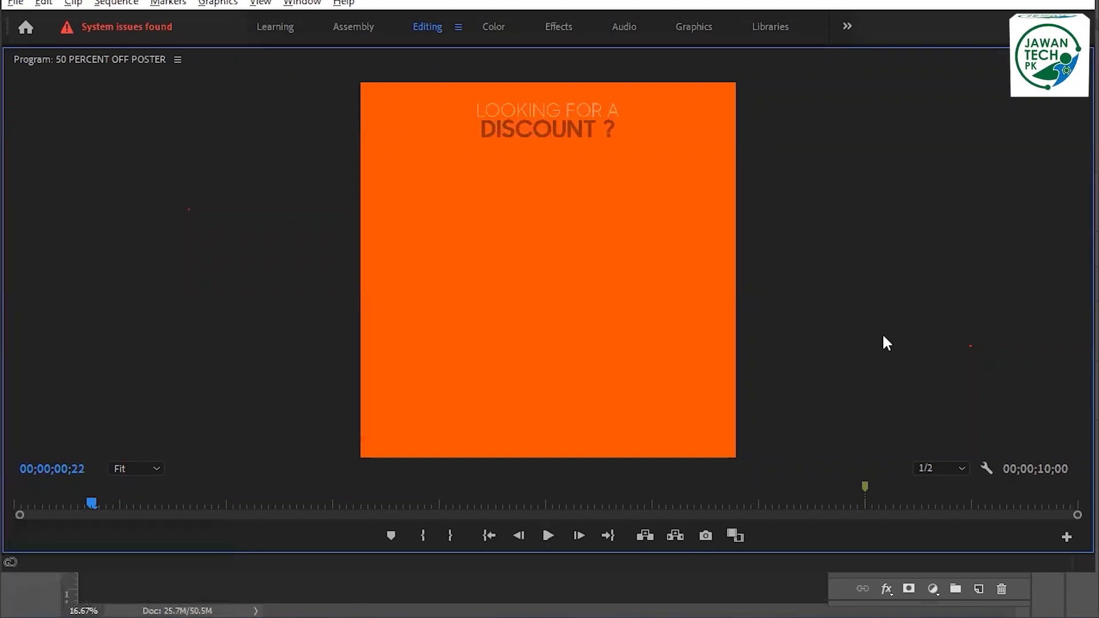
key("space")
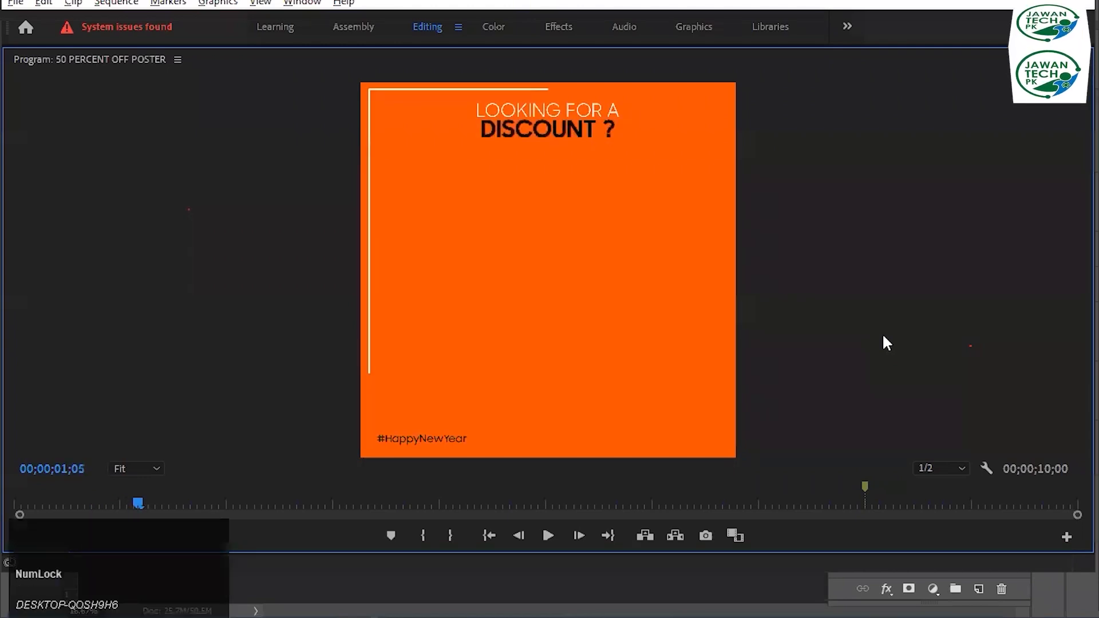
key("space")
key("space")
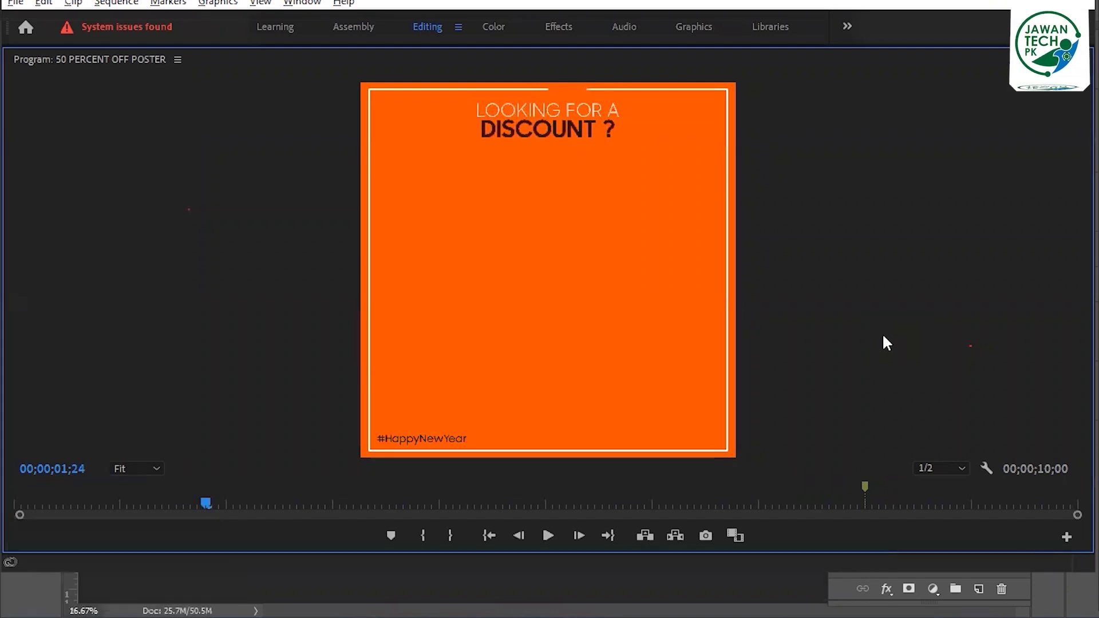
key("grave")
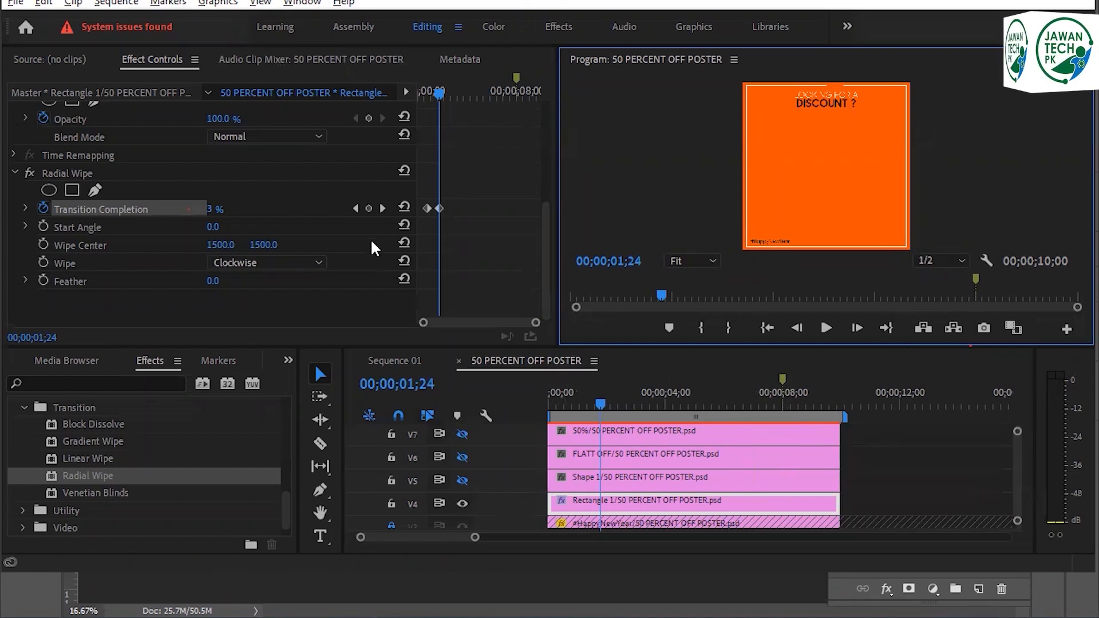
Go to Rectangle 1's second Transition Completion keyframe, and from there move the playhead to 00;00;02;25
left_click(383, 208)
left_click(397, 384)
left_click(413, 384)
key("Delete")
type("2")
key("Return")
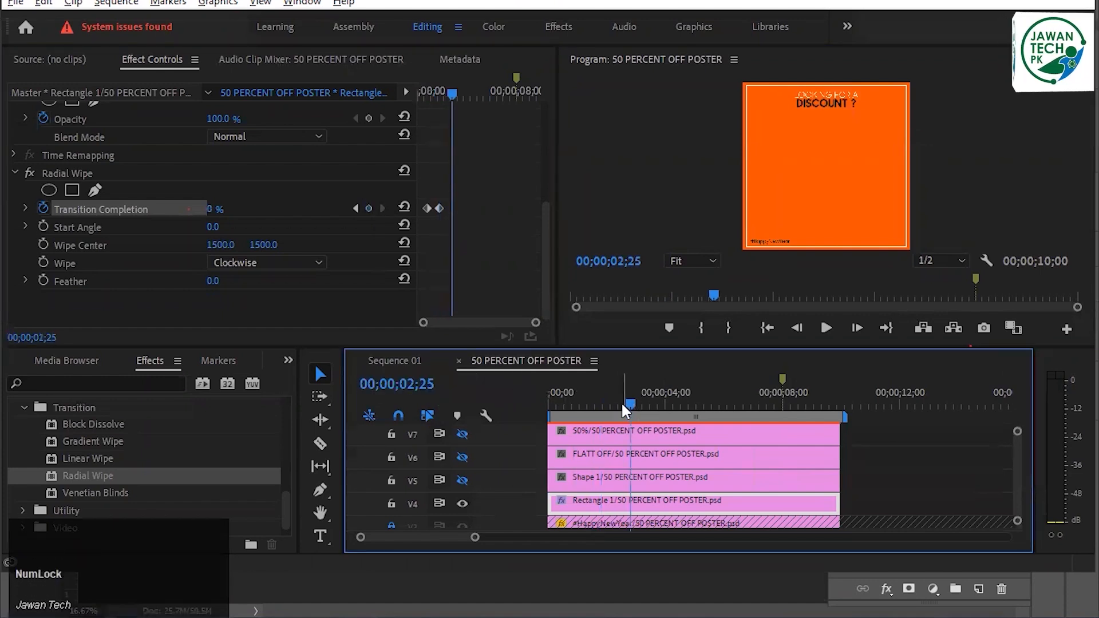
Save the project and check the timing of the border and headline by playing from the sequence start
left_click(551, 401)
left_click(600, 229)
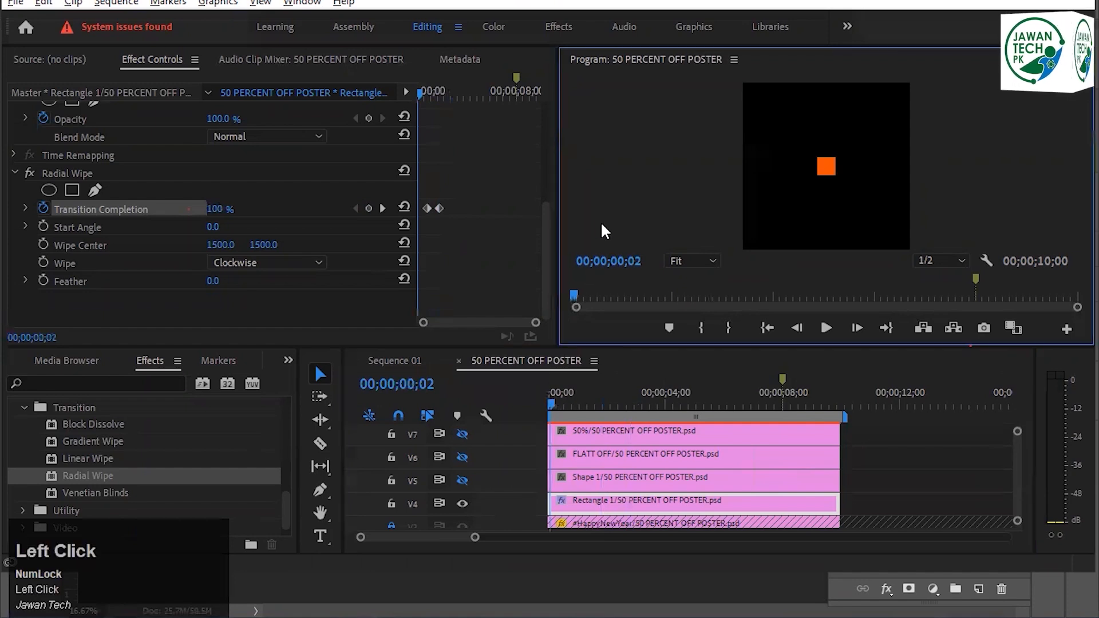
key("grave")
key("ctrl+s")
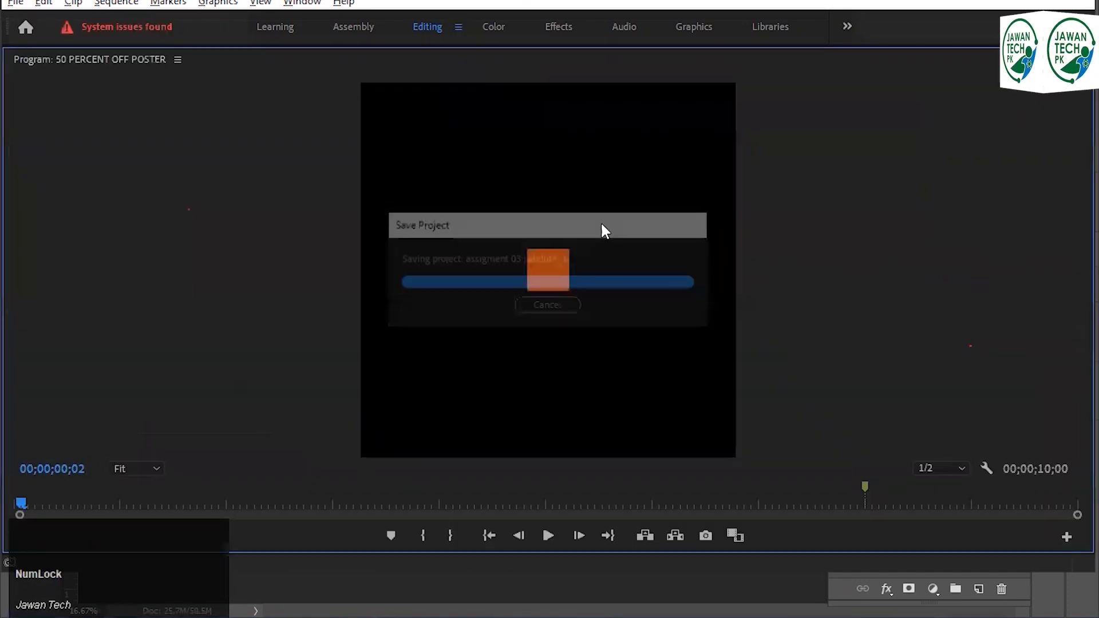
key("space")
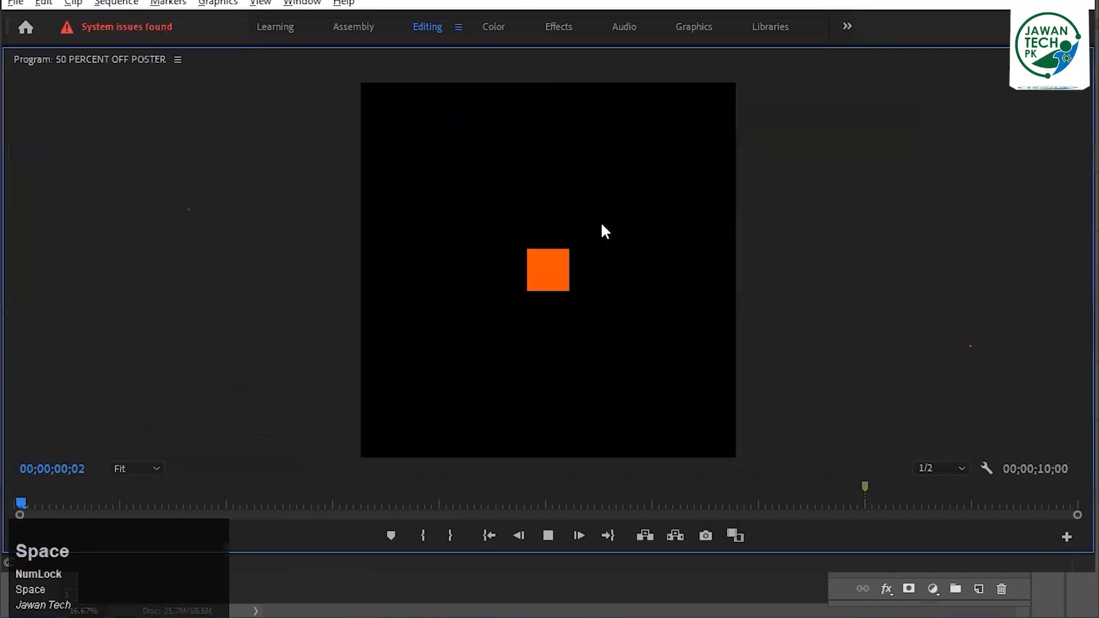
key("space")
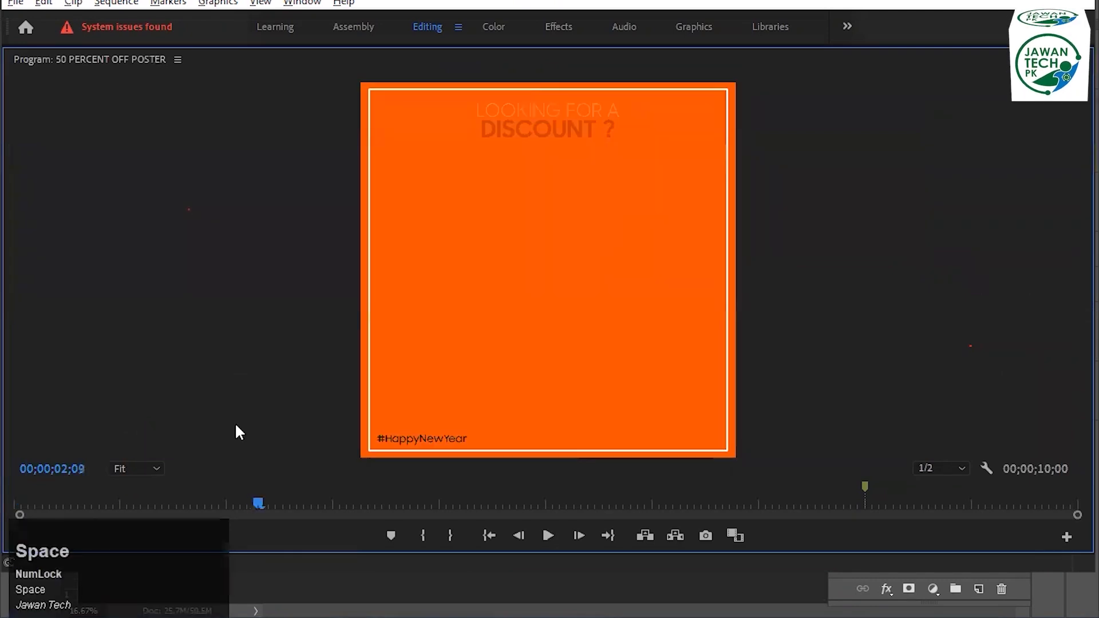
left_click(434, 422)
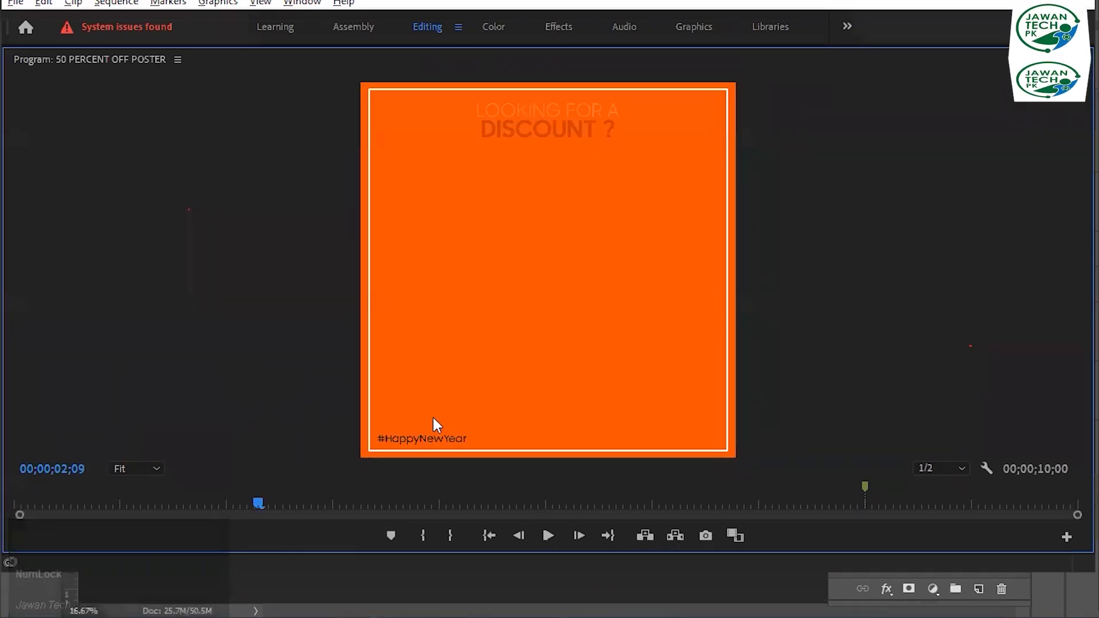
Restore the panel layout and move the playhead to 00;00;08;00
key("grave")
left_click(429, 380)
key("Delete")
type("8")
key("Right")
key("Delete")
key("Delete")
type("00")
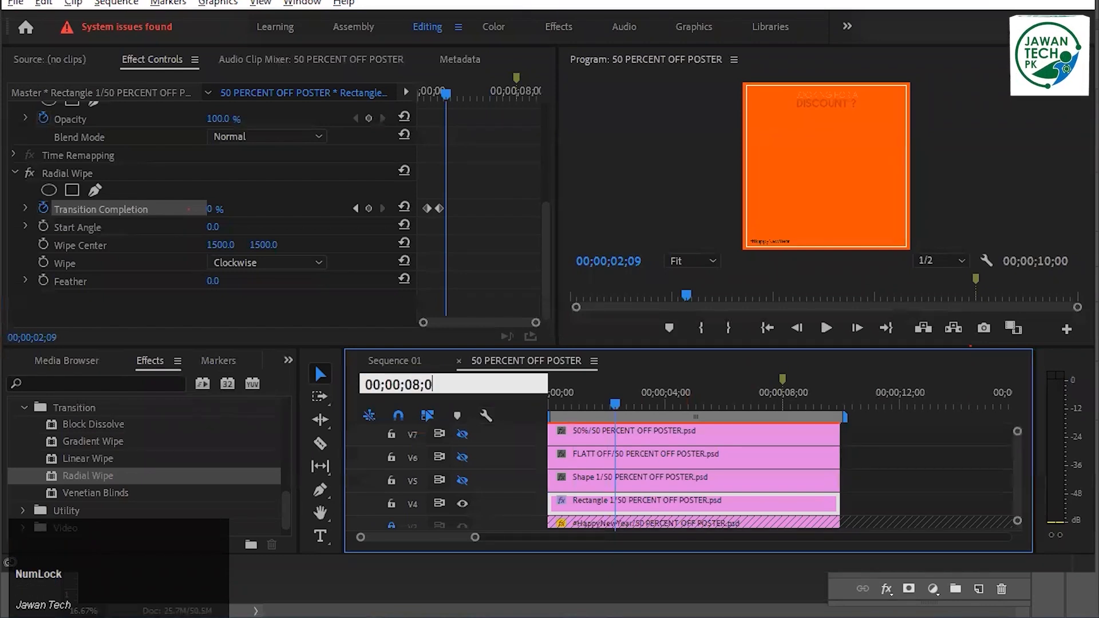
key("Return")
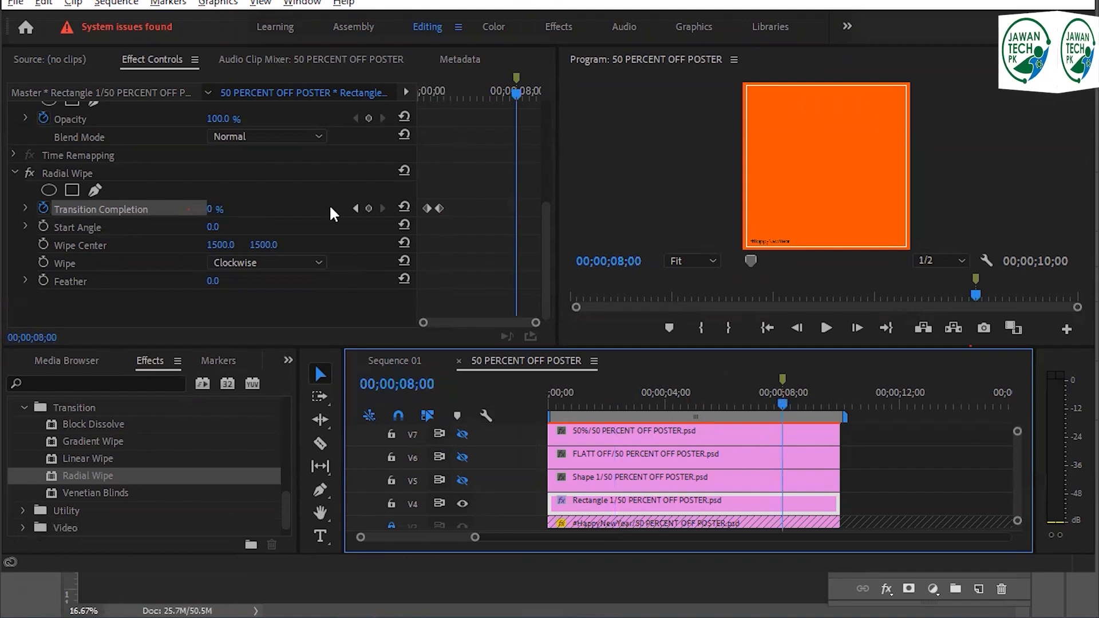
Replace the Radial Wipe's second Transition Completion keyframe with one at 00;00;08;00 set to 0%, and save the project
left_click(438, 207)
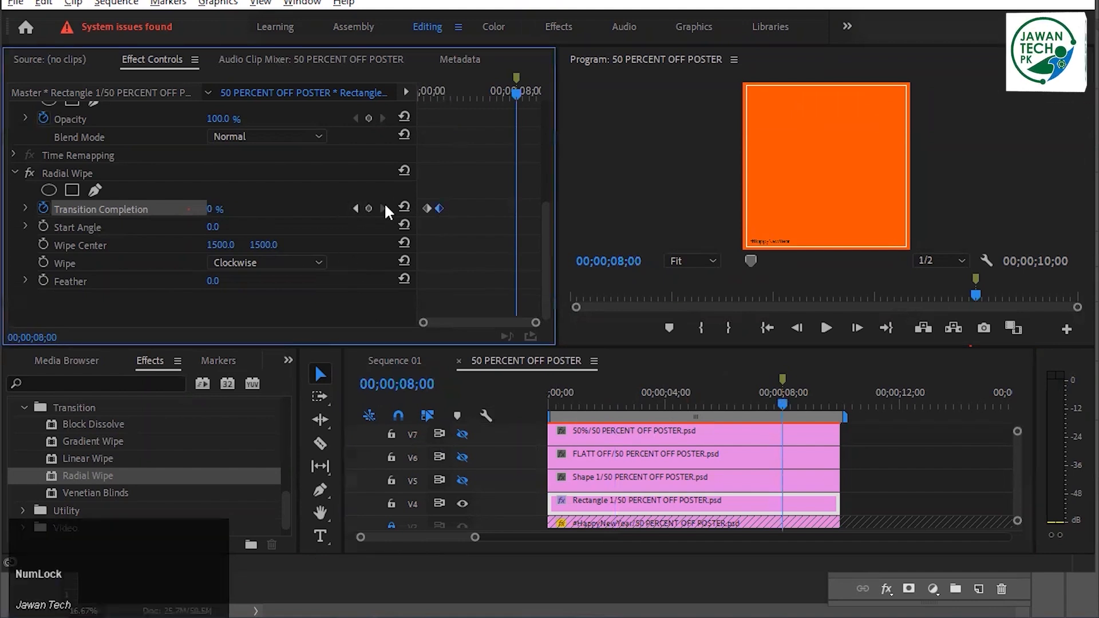
key("Delete")
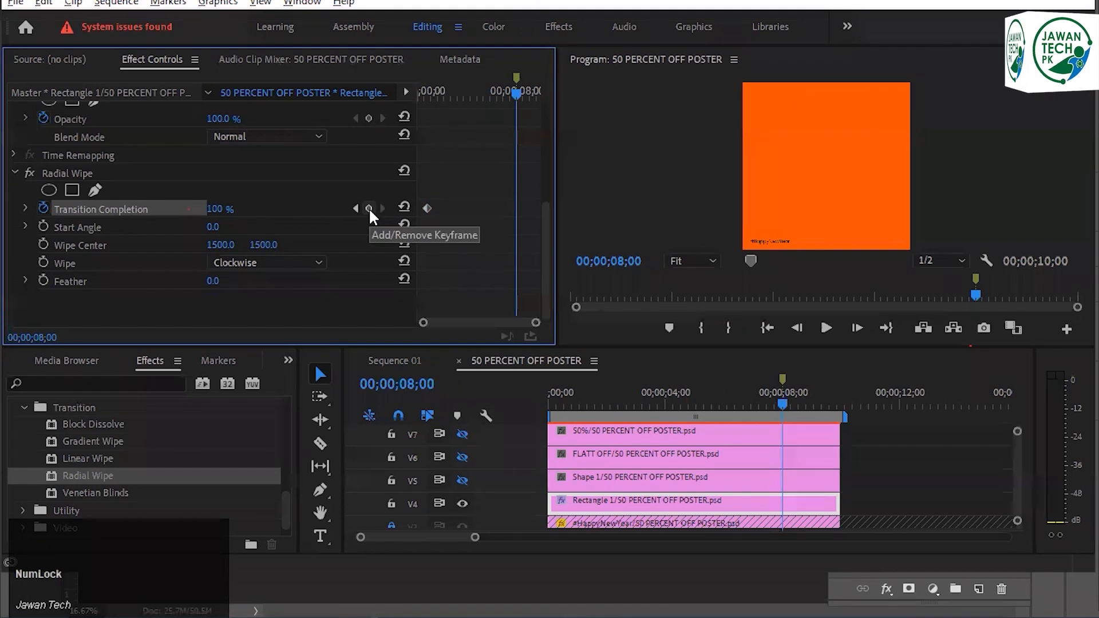
left_click(368, 208)
left_click(247, 205)
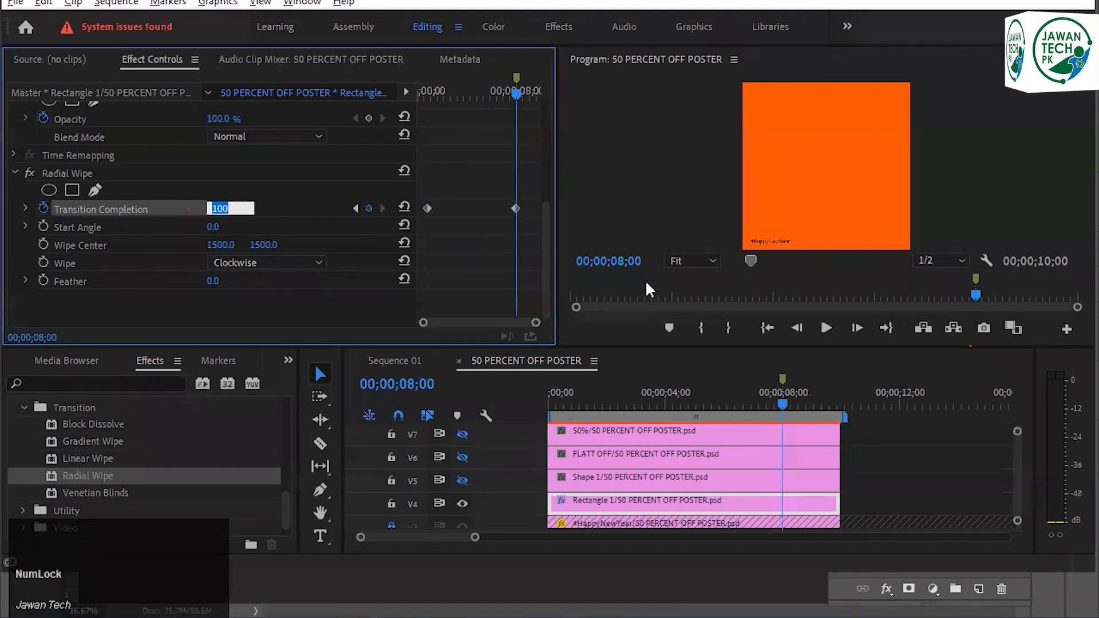
type("0")
key("Return")
key("ctrl+s")
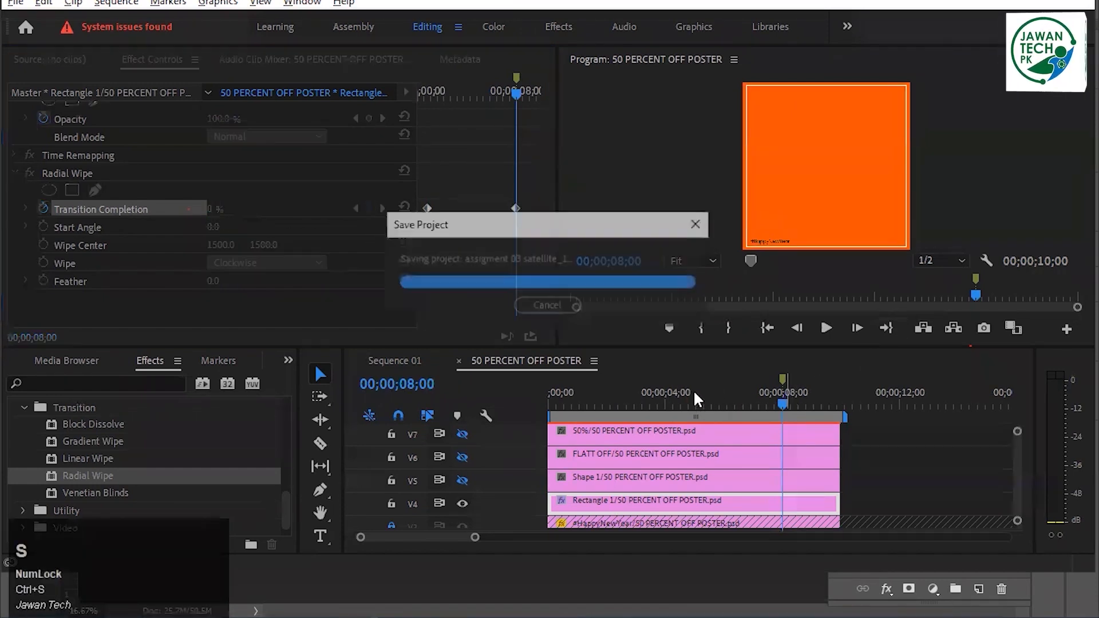
Play the sequence from the start in the maximized program monitor to examine the slower border wipe
key("grave")
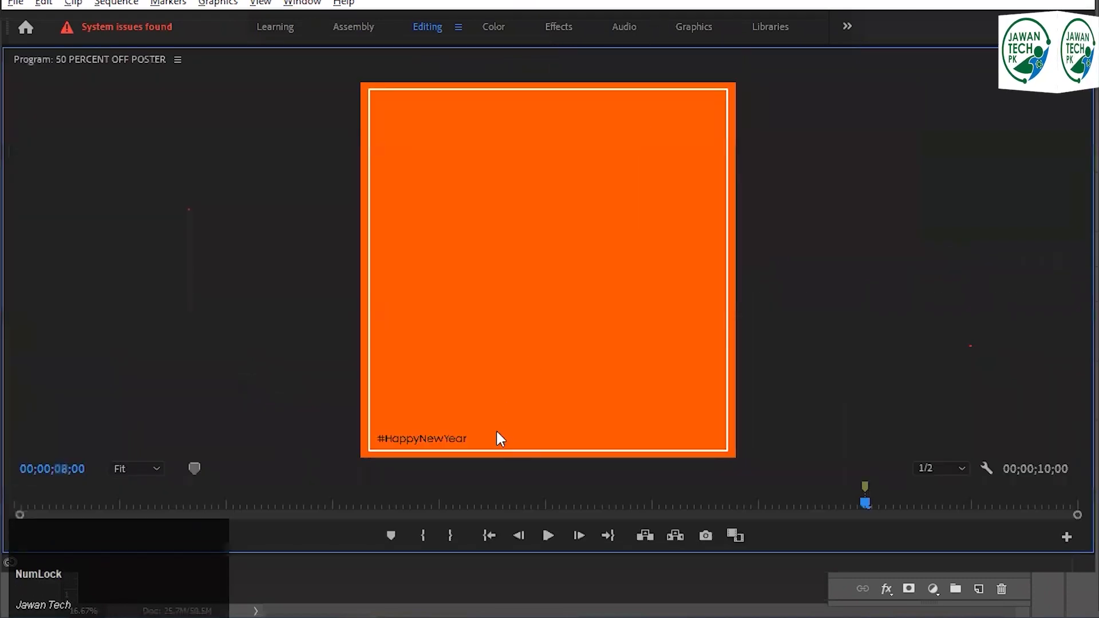
left_click_drag(355, 492, 16, 503)
key("space")
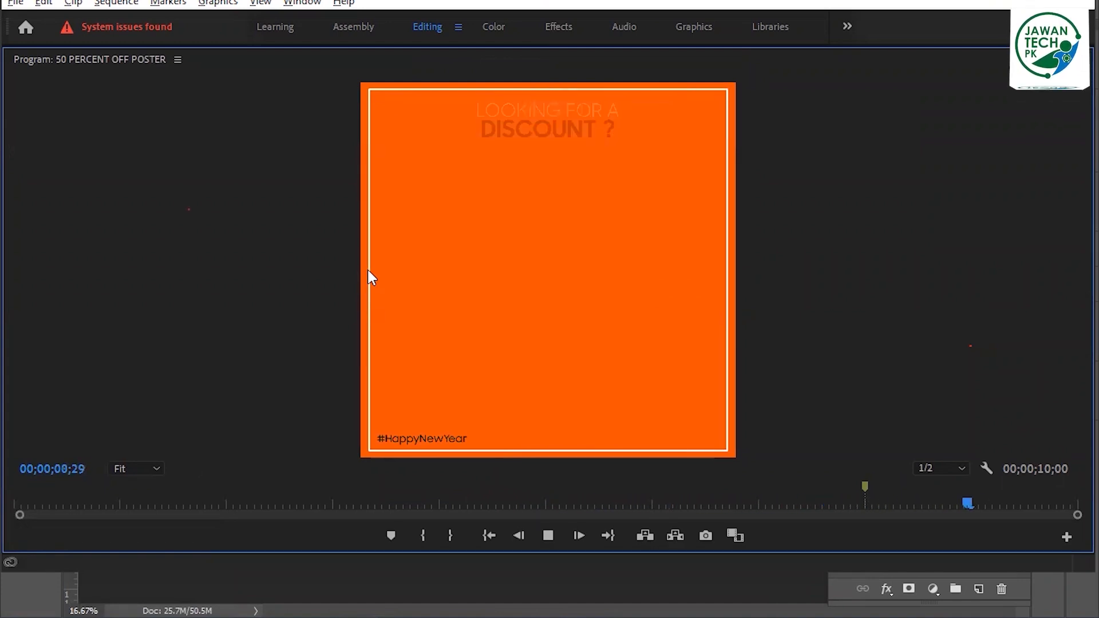
key("Home")
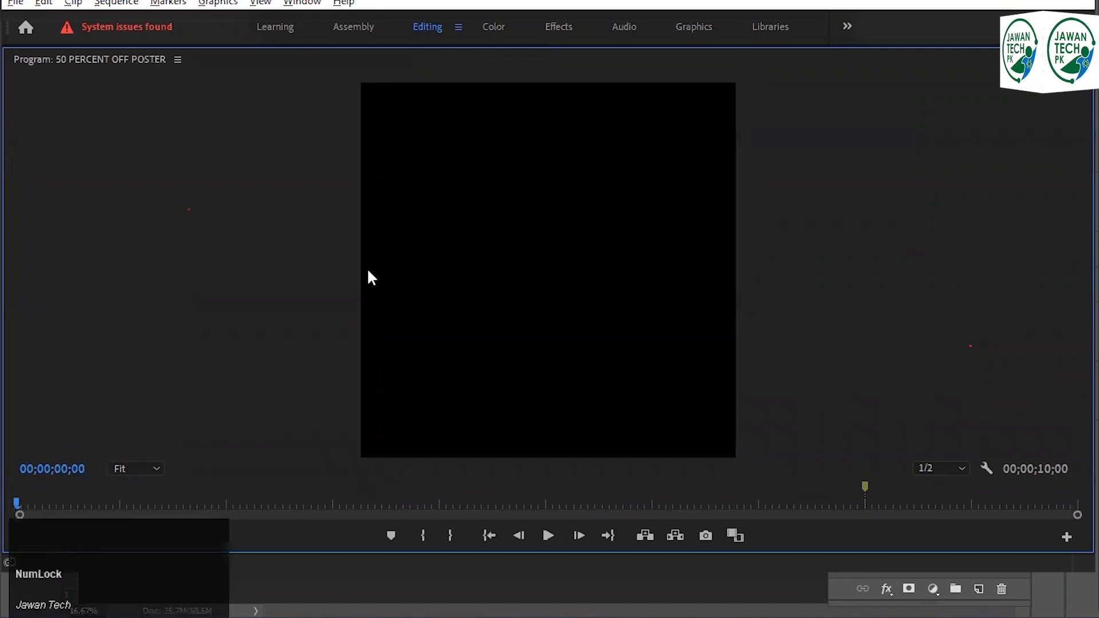
Restore the panel layout, save the project and lock Rectangle 1's video track V4
left_click(943, 277)
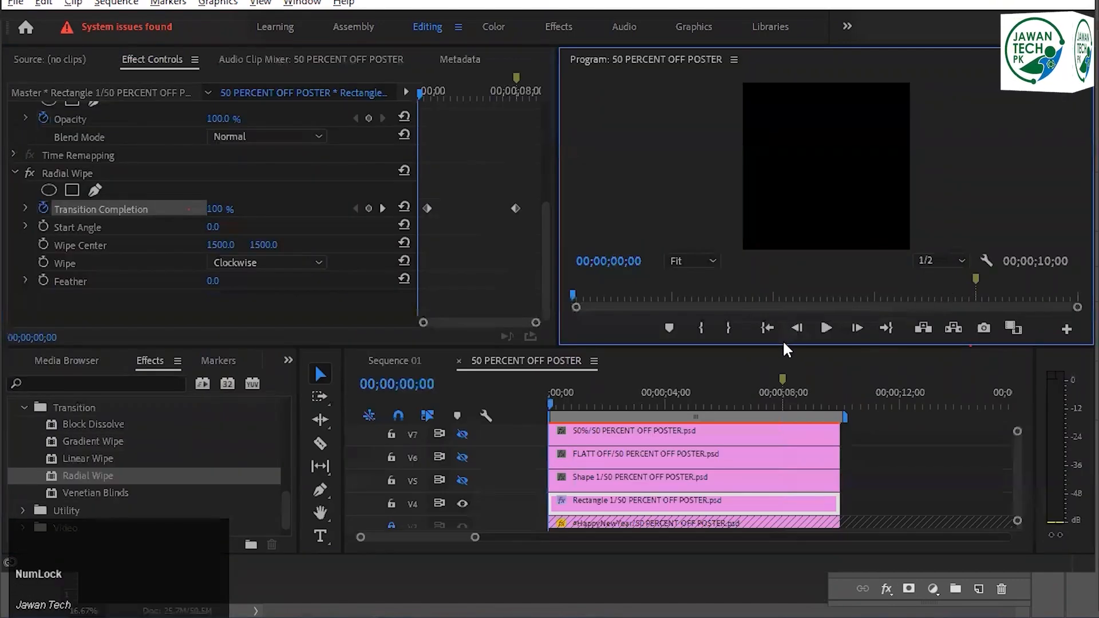
key("ctrl+s")
left_click(392, 503)
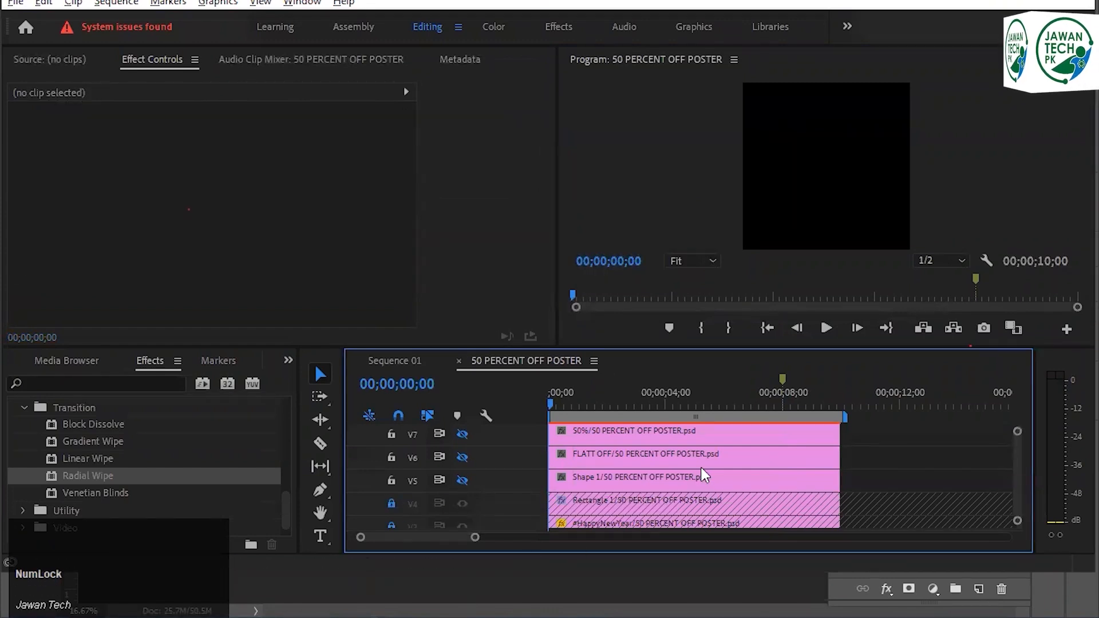
Switch to the poster in Photoshop, try to edit the FLATT OFF text, and undo the change to its lettering
left_click(1016, 464)
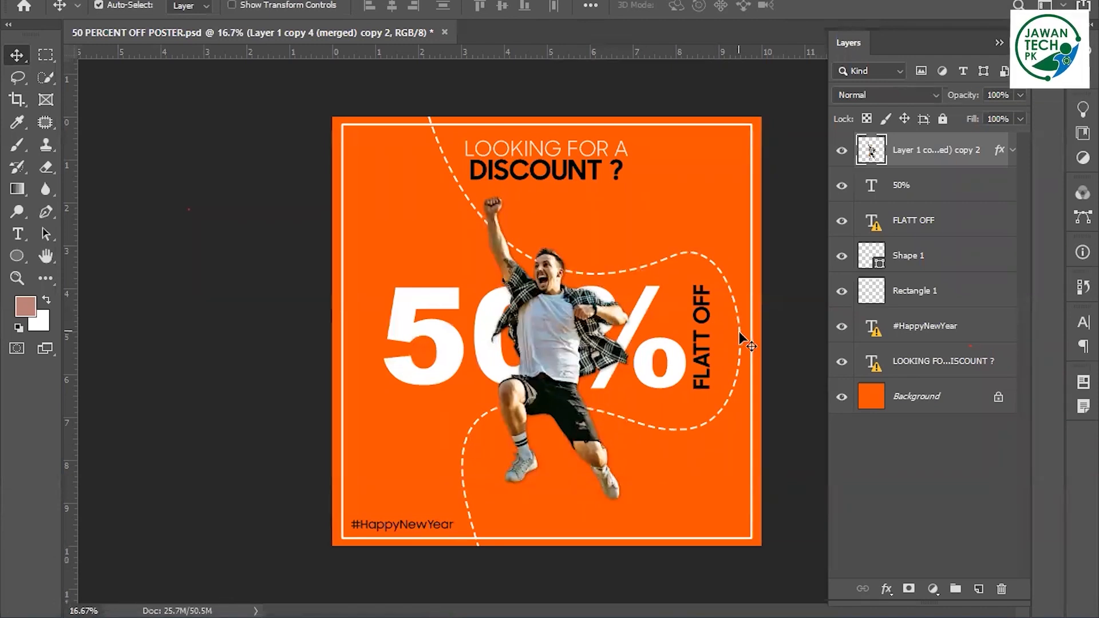
key("Num_Lock")
key("t")
left_click(702, 342)
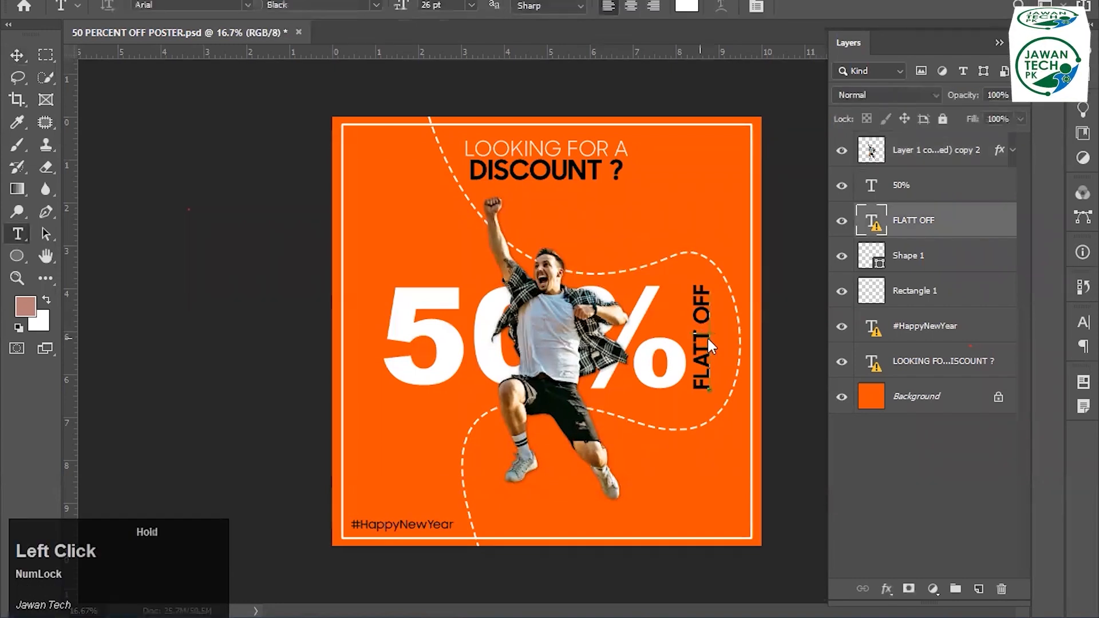
key("Return")
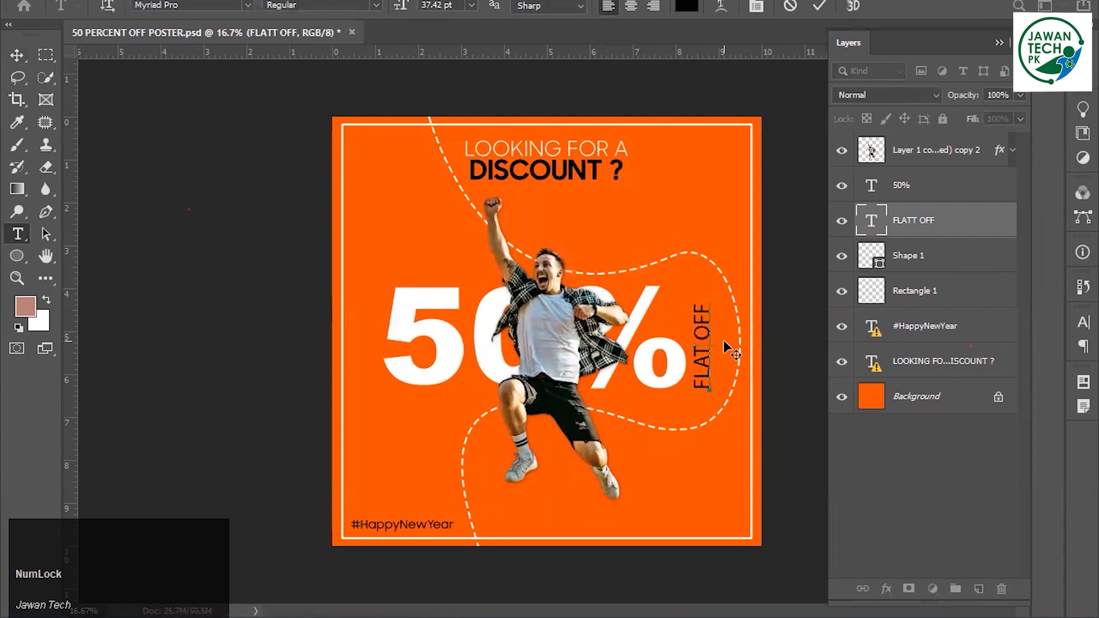
key("ctrl+z")
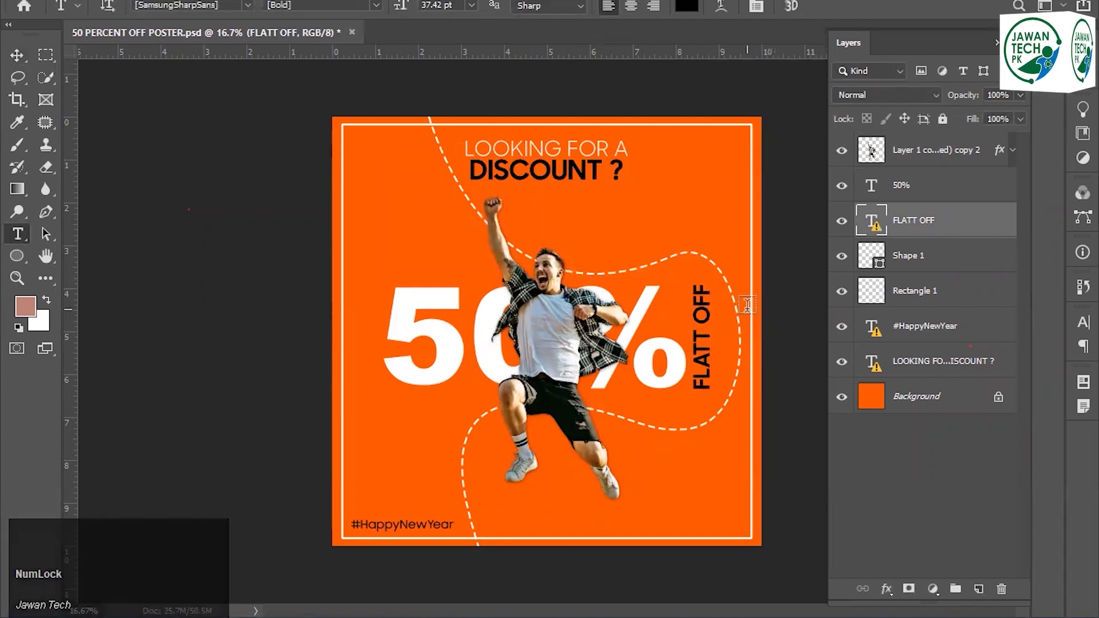
Try to change the FLATT OFF text's font to a Century typeface in Photoshop, and undo the change
left_click_drag(189, 5, 135, 5)
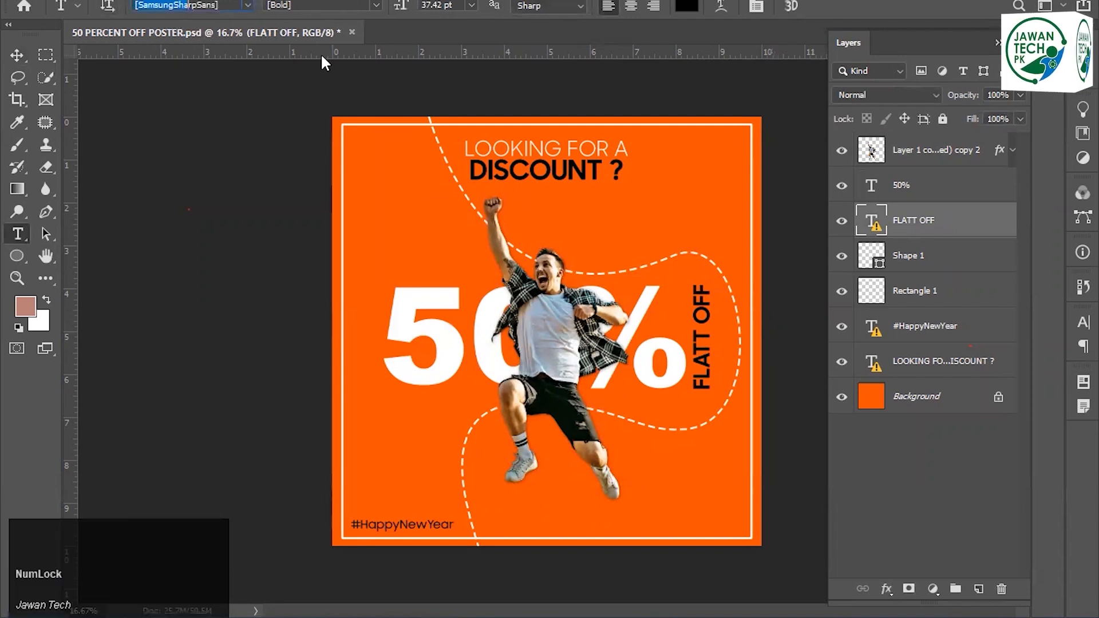
type("centur")
key("ctrl+z")
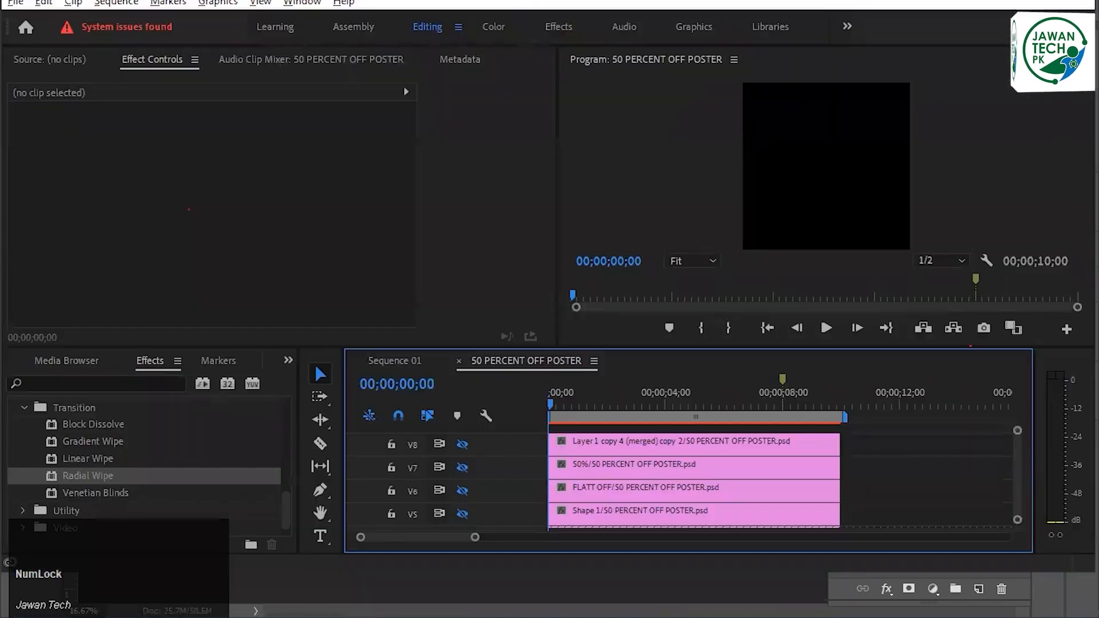
Switch to Premiere Pro, view the 50% and FLATT OFF layers one at a time at 00;00;03;10, and save the project
left_click(647, 399)
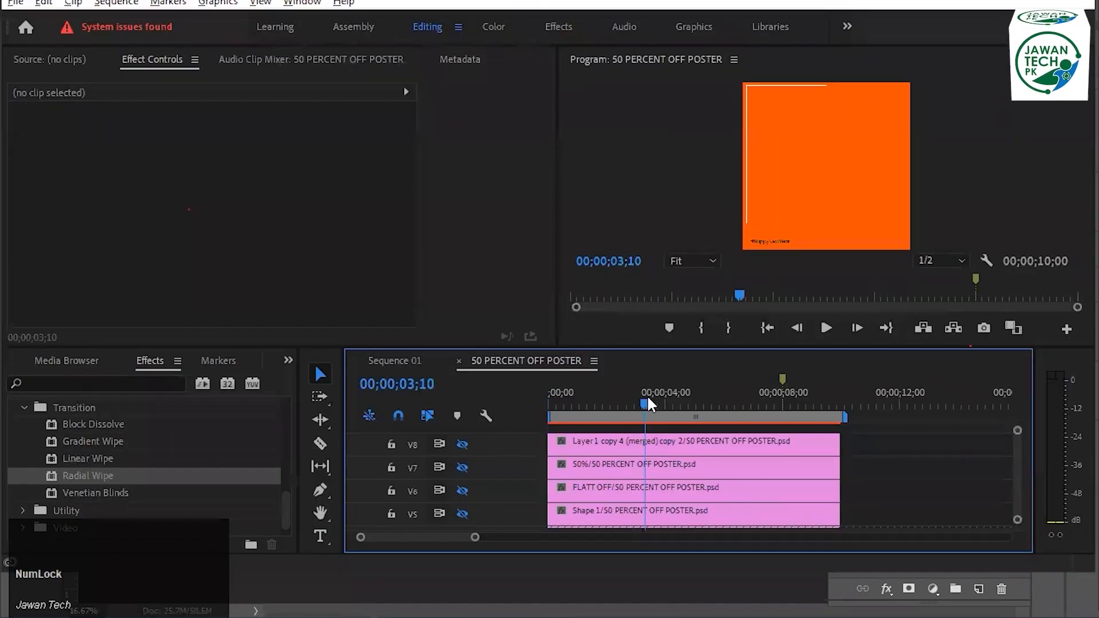
left_click(465, 461)
left_click(466, 461)
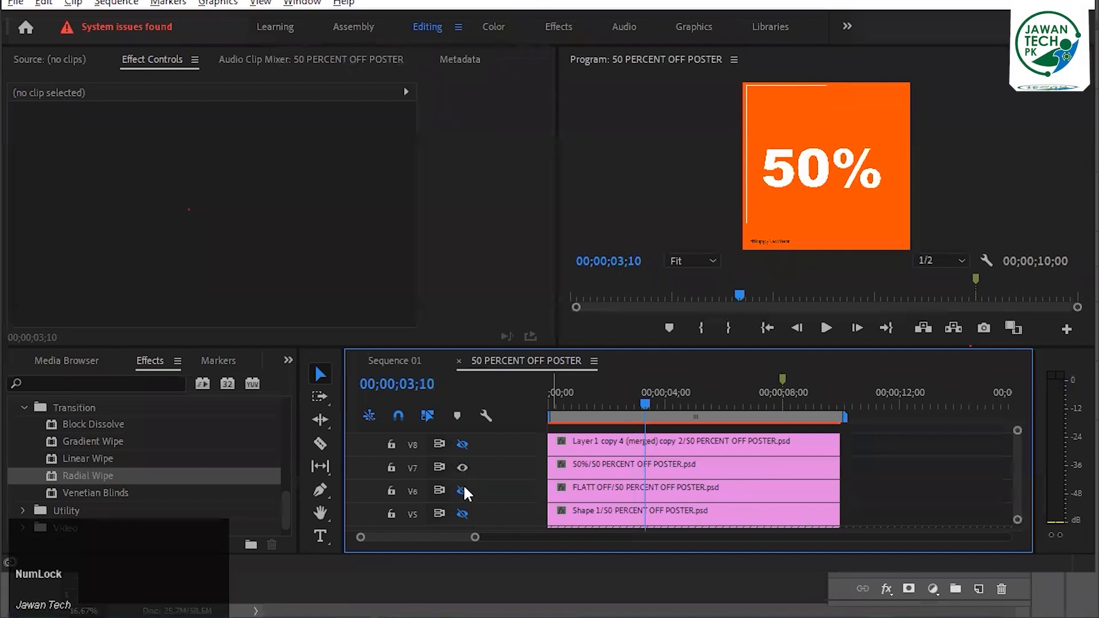
left_click(462, 485)
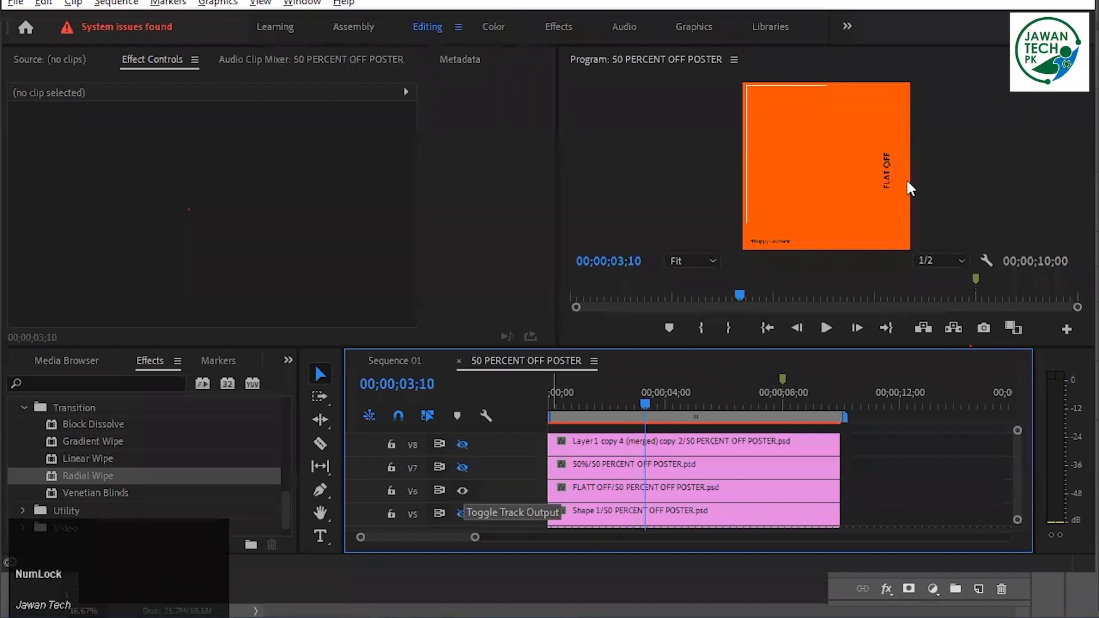
key("ctrl+s")
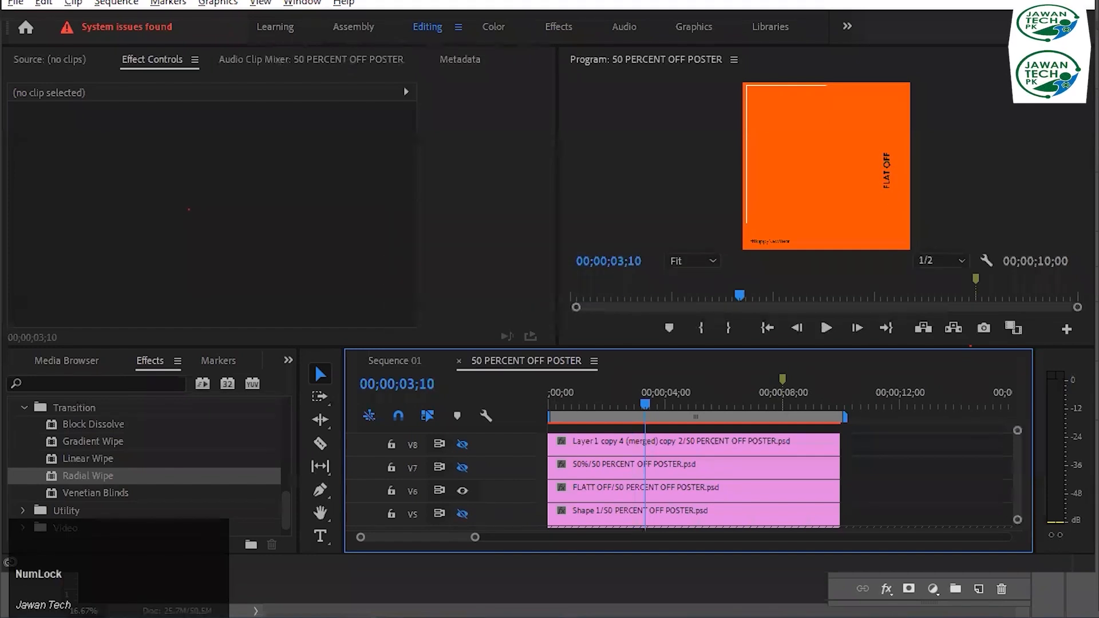
Check the poster in Photoshop and the class notes in Notepad, and return to the Premiere Pro sequence
left_click(825, 460)
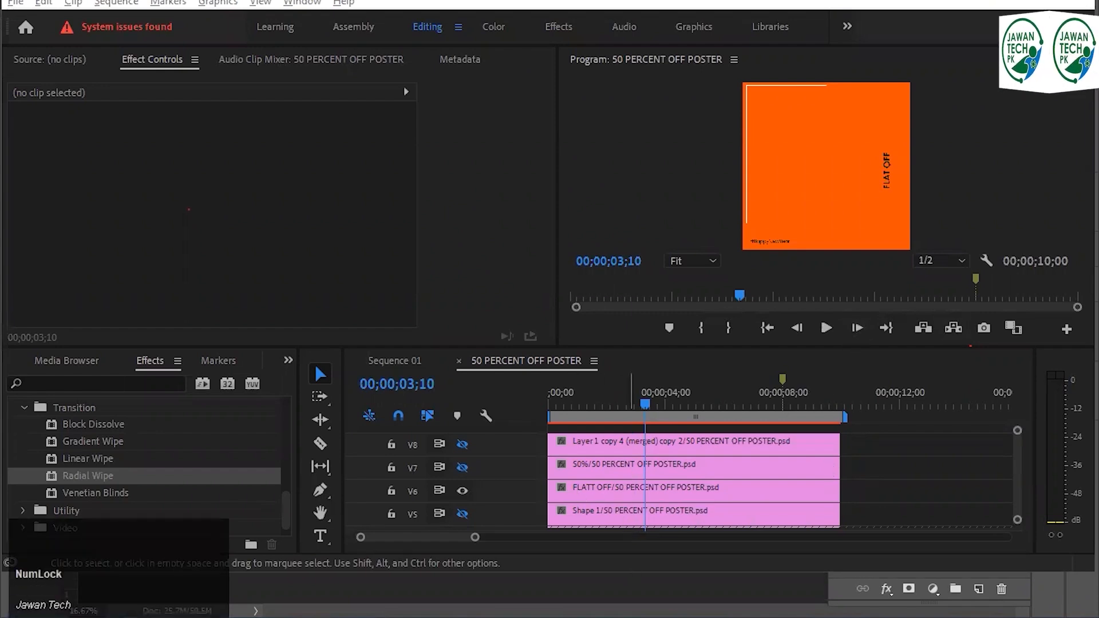
left_click(631, 487)
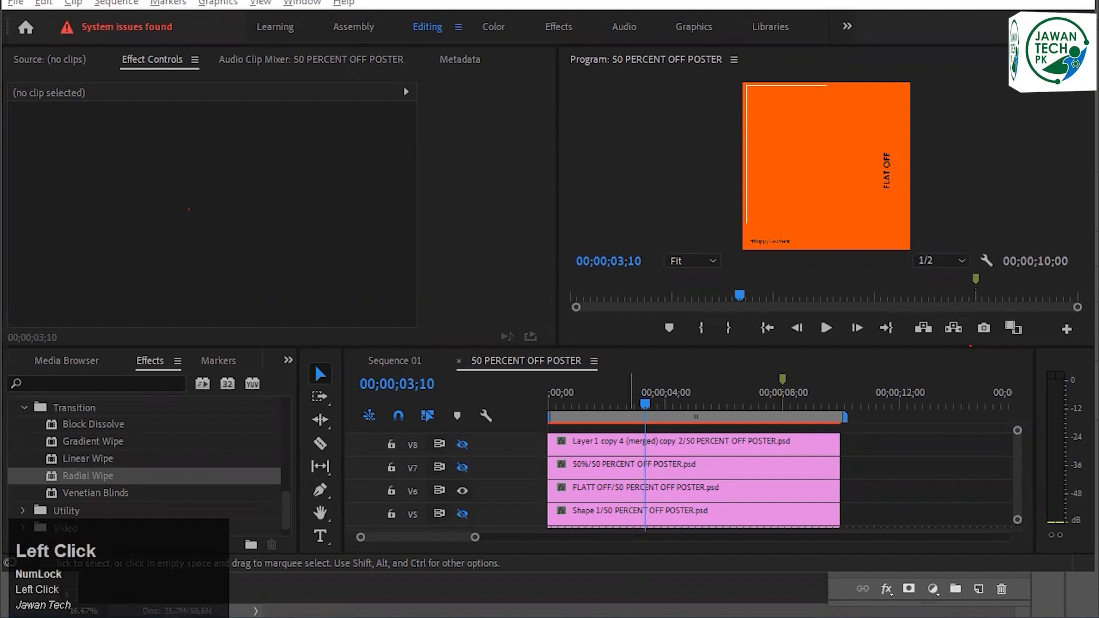
key("alt+Tab")
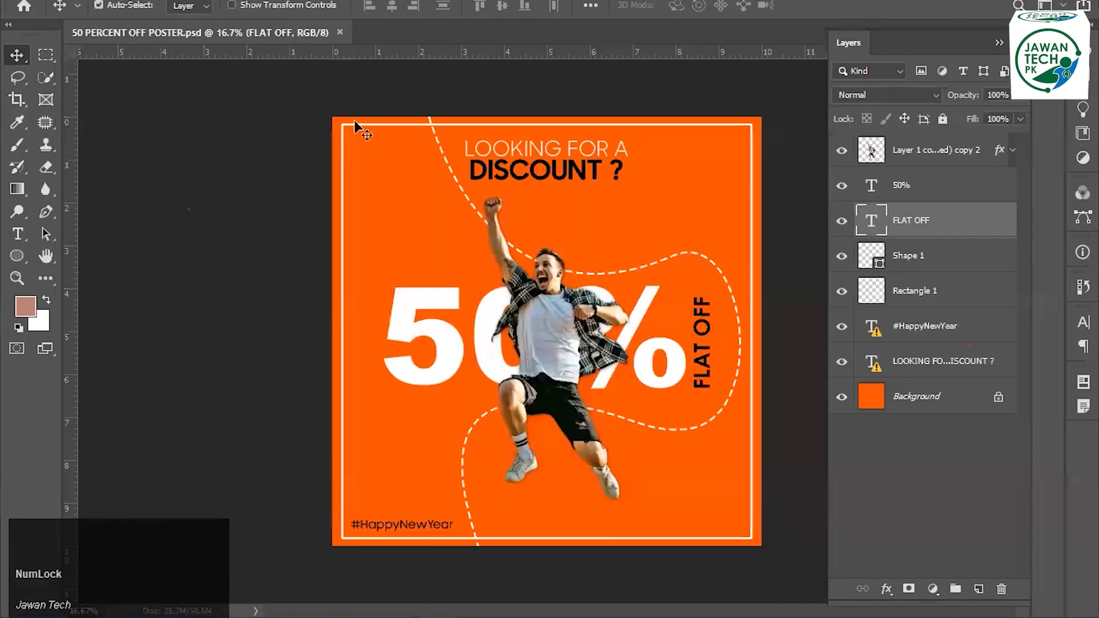
left_click(435, 615)
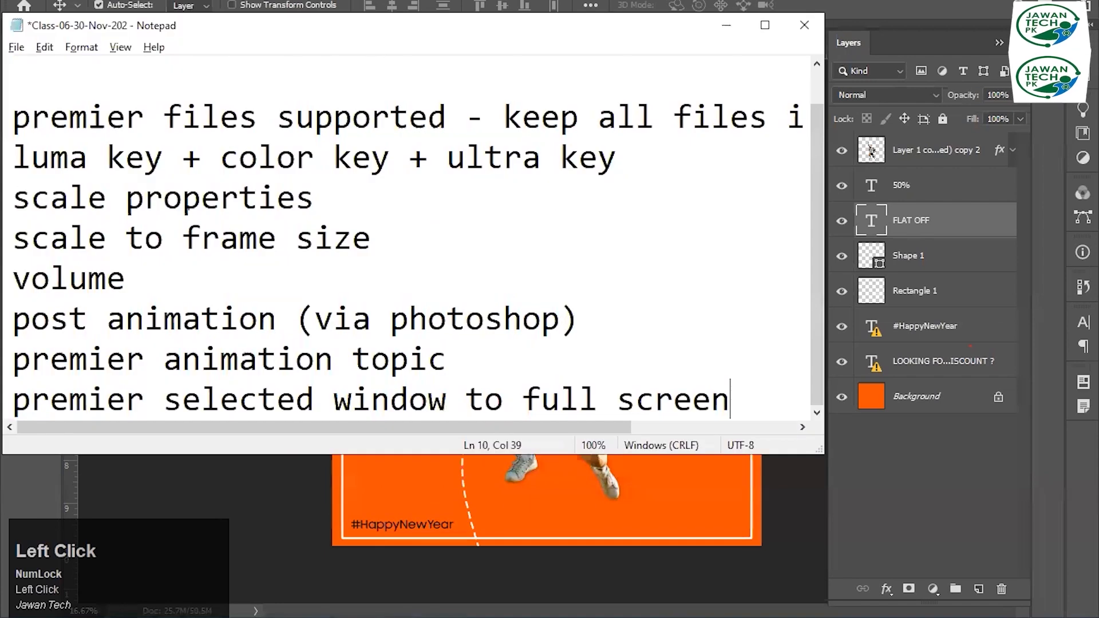
key("alt+Tab")
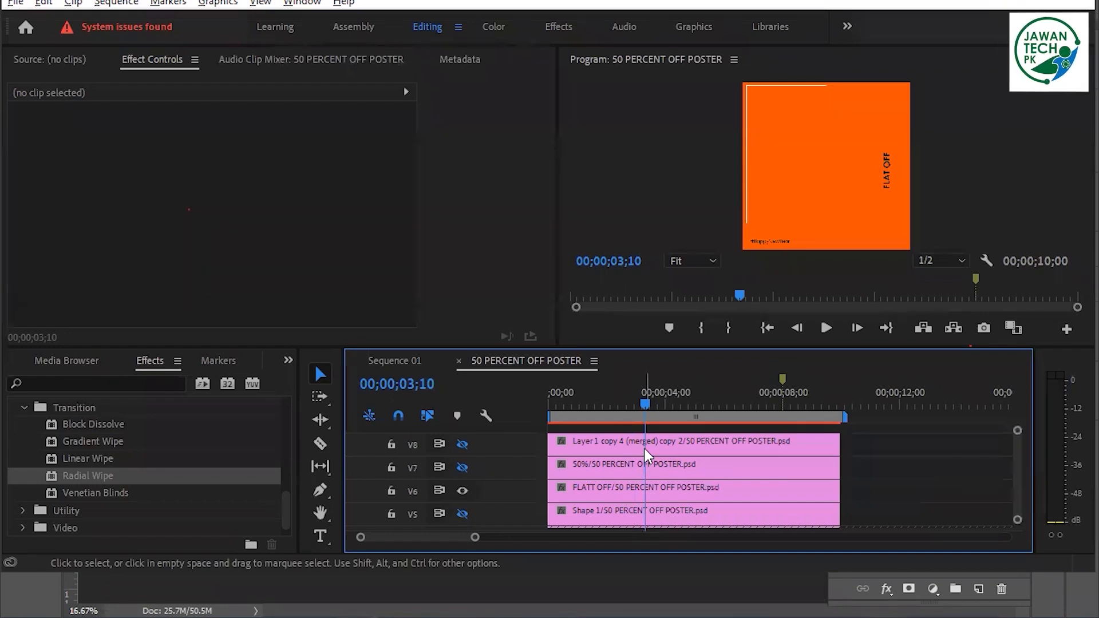
Show only Shape 1's track V5 in place of V6, and apply the Linear Wipe effect to the Shape 1 clip
left_click(613, 507)
left_click(462, 490)
left_click(462, 513)
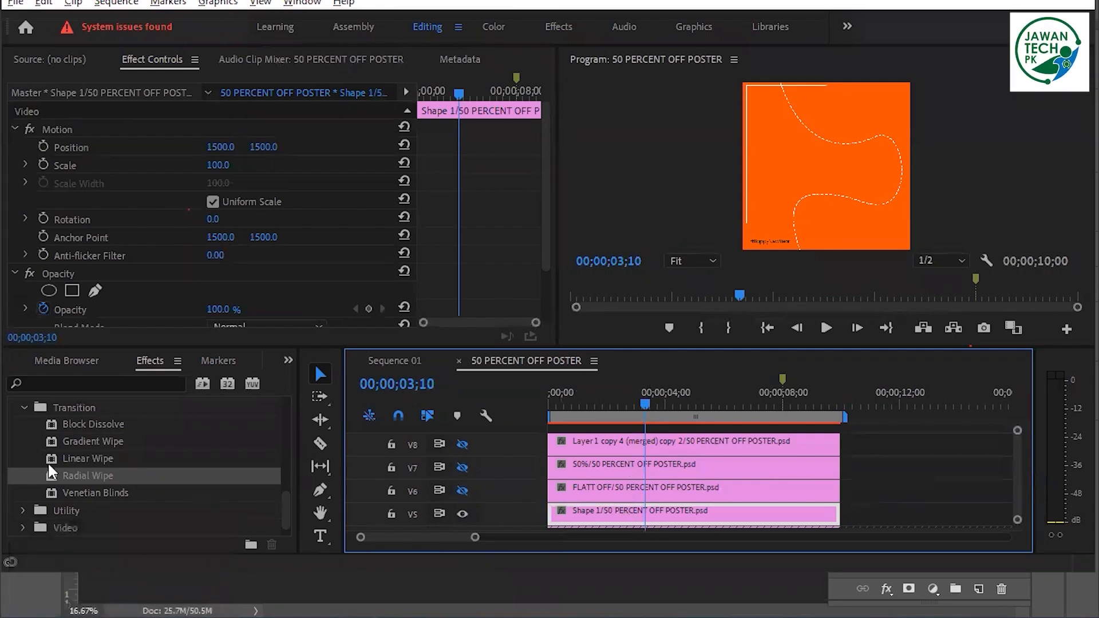
left_click_drag(50, 457, 551, 500)
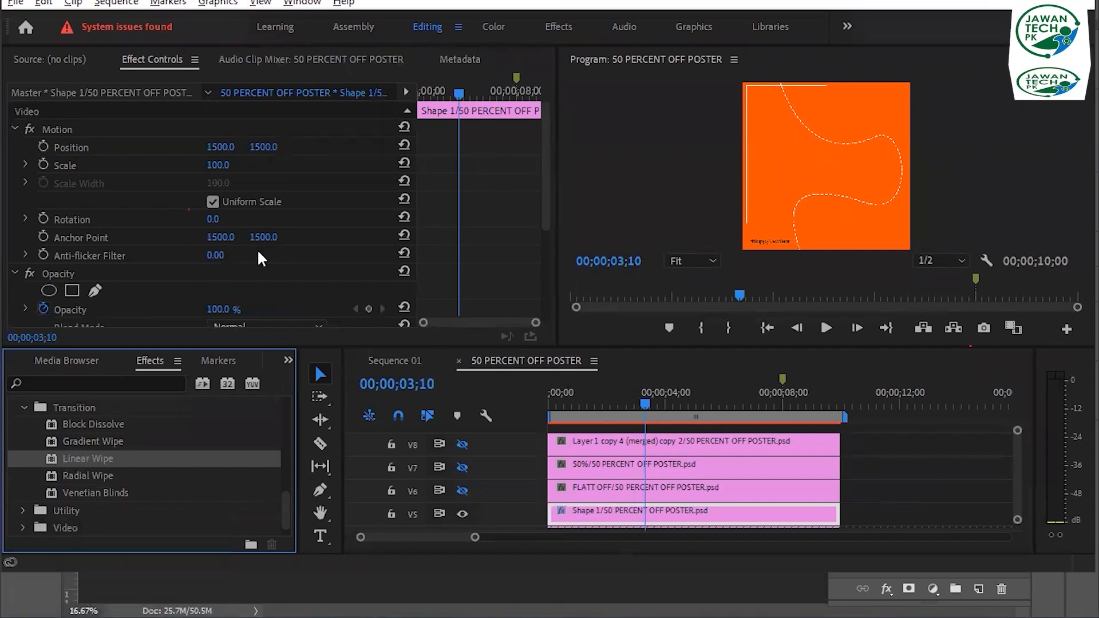
Test Shape 1's Linear Wipe with Wipe Angles of 45° and 0° while varying Transition Completion
scroll(258, 251, "down", 5)
left_click_drag(207, 250, 204, 278)
left_click(214, 268)
left_click(223, 262)
type("45")
key("Return")
left_click_drag(218, 243, 245, 243)
left_click(212, 262)
type("0")
key("Return")
mouse_move(213, 245)
left_mouse_down()
mouse_move(244, 245)
mouse_move(207, 245)
mouse_move(231, 245)
left_mouse_up()
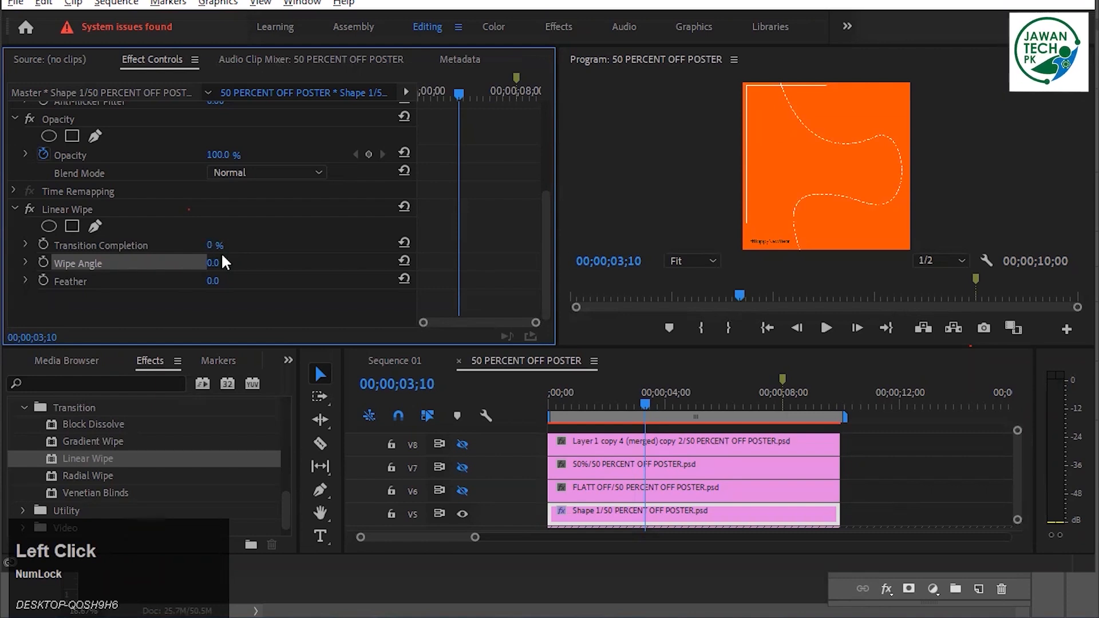
Set Shape 1's Linear Wipe angle to 180°, test its wipe direction, and reset Transition Completion to 0%
left_click(220, 262)
type("100")
key("Return")
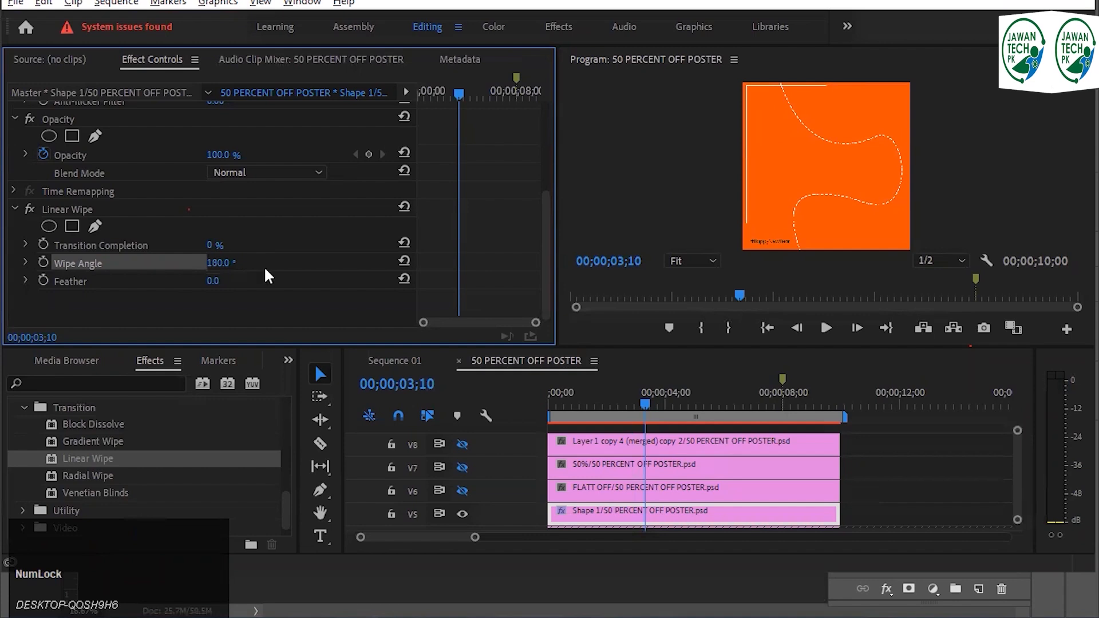
key("Return")
left_click_drag(213, 245, 223, 245)
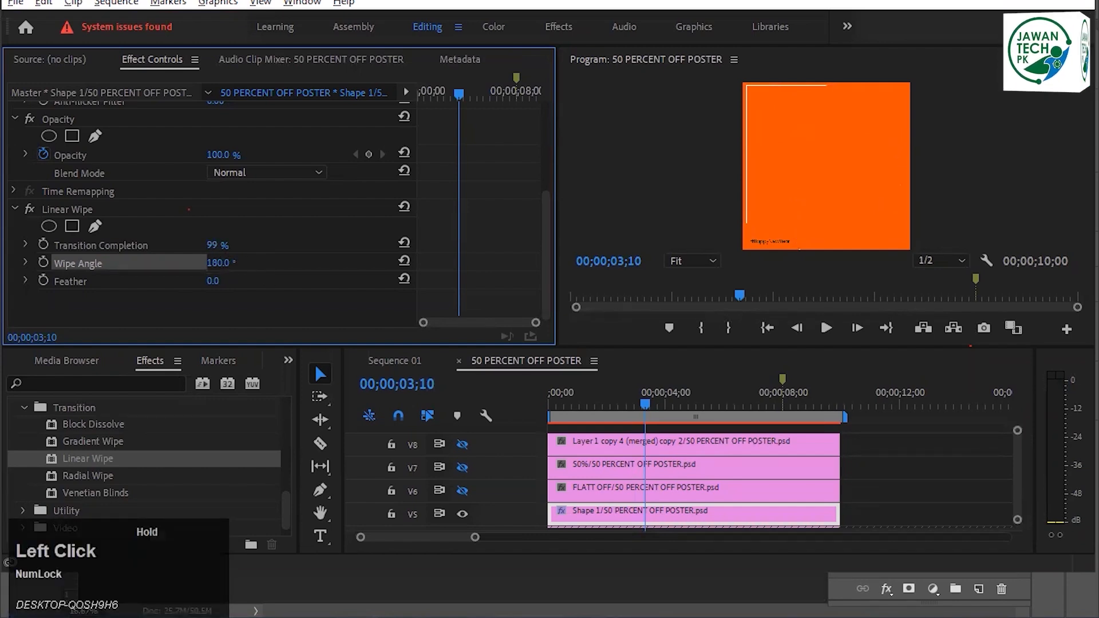
left_click_drag(223, 245, 448, 245)
type("0")
key("Return")
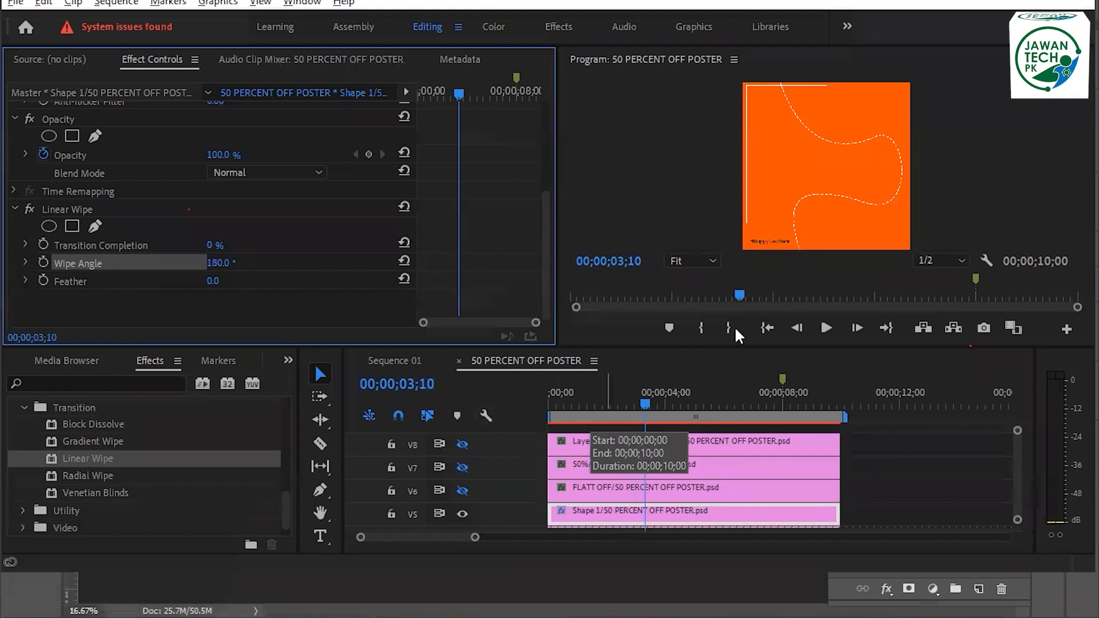
Add a first Linear Wipe Transition Completion keyframe of 100% to Shape 1 at 00;00;01;00
left_click_drag(586, 403, 564, 407)
left_click(558, 404)
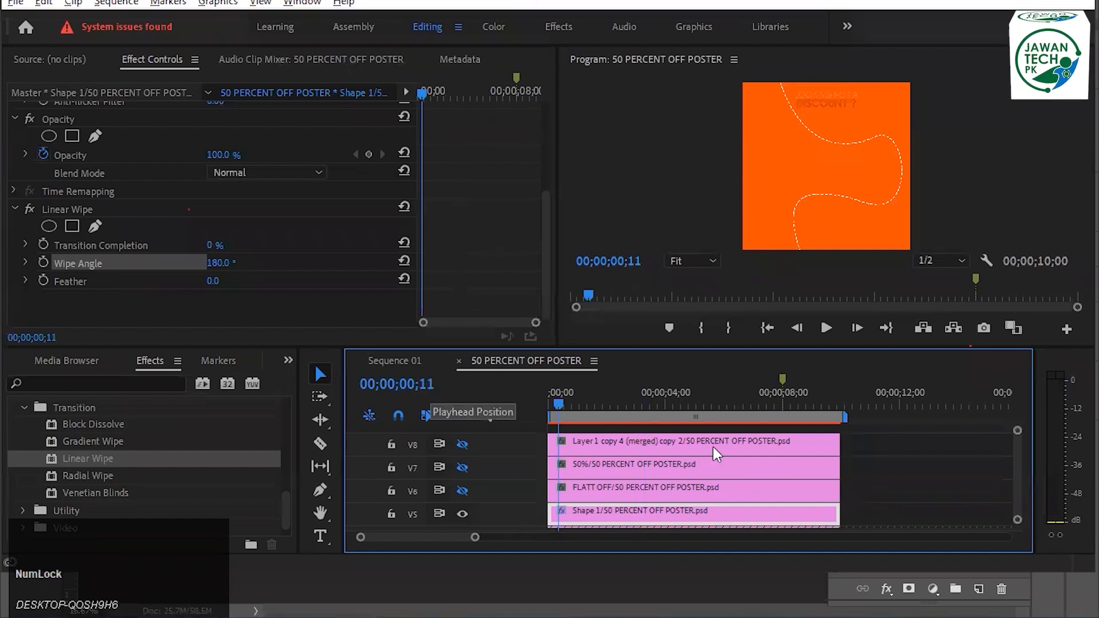
key("Right")
key("Right")
key("Right")
key("Right")
key("Right")
key("Right")
key("Right")
key("Right")
key("Right")
key("Right")
key("Right")
key("Right")
key("Right")
key("Right")
key("Right")
key("Right")
key("Right")
key("Right")
key("Right")
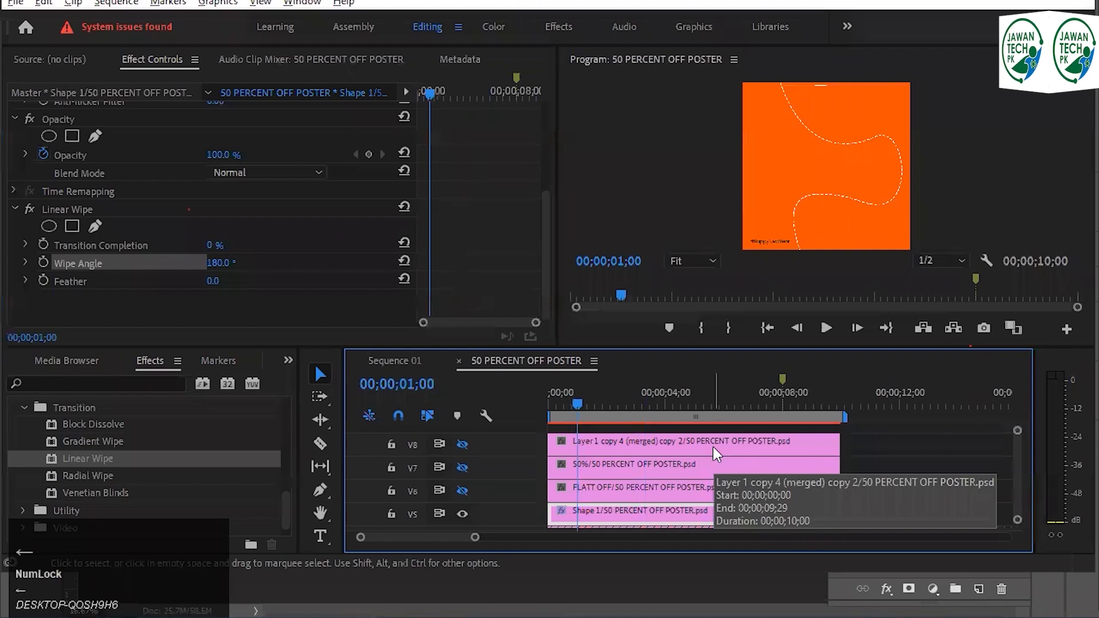
key("Left")
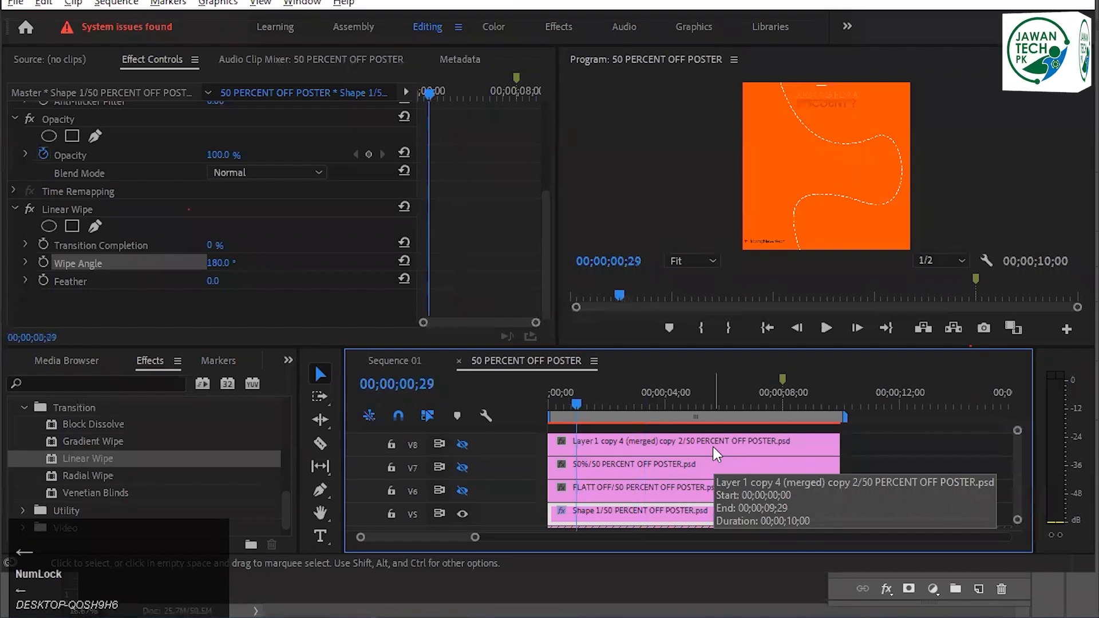
left_click(710, 379)
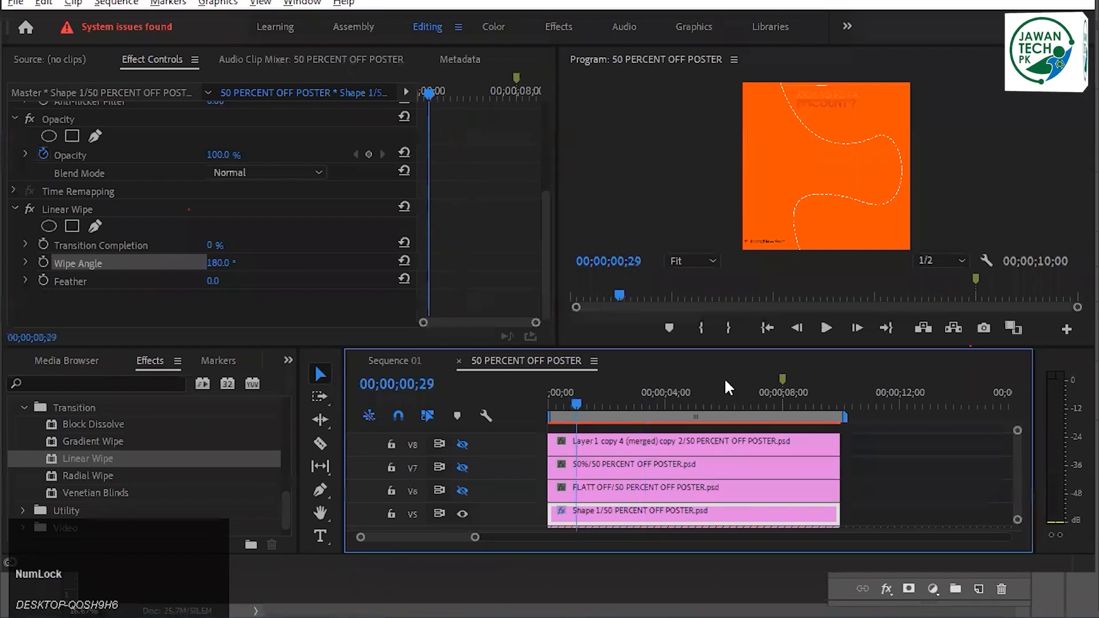
key("Right")
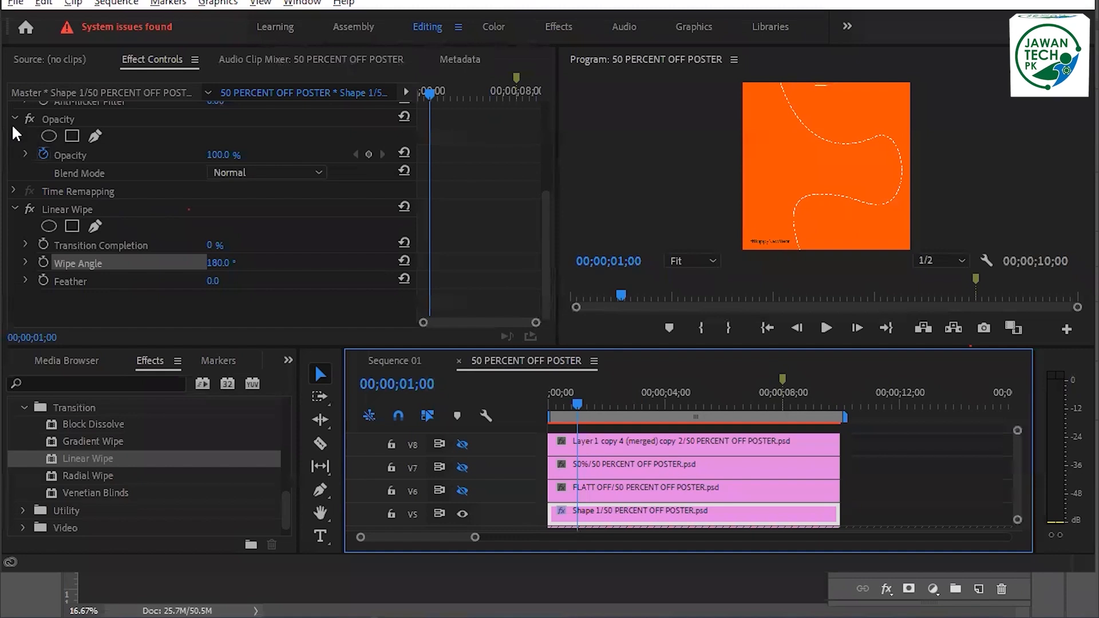
left_click_drag(210, 245, 268, 245)
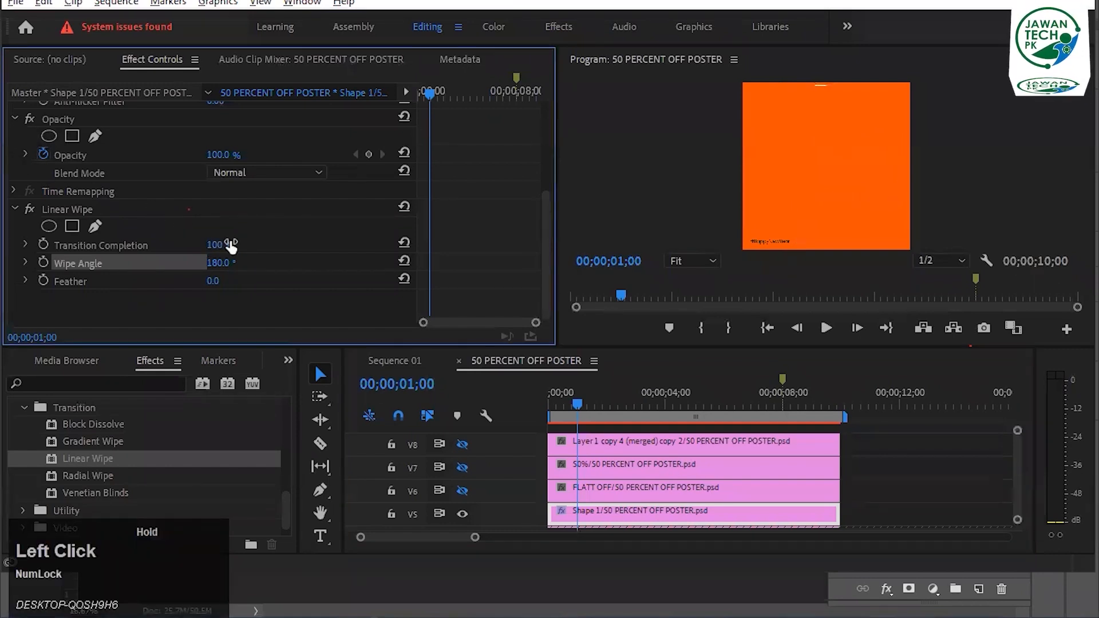
left_click(42, 243)
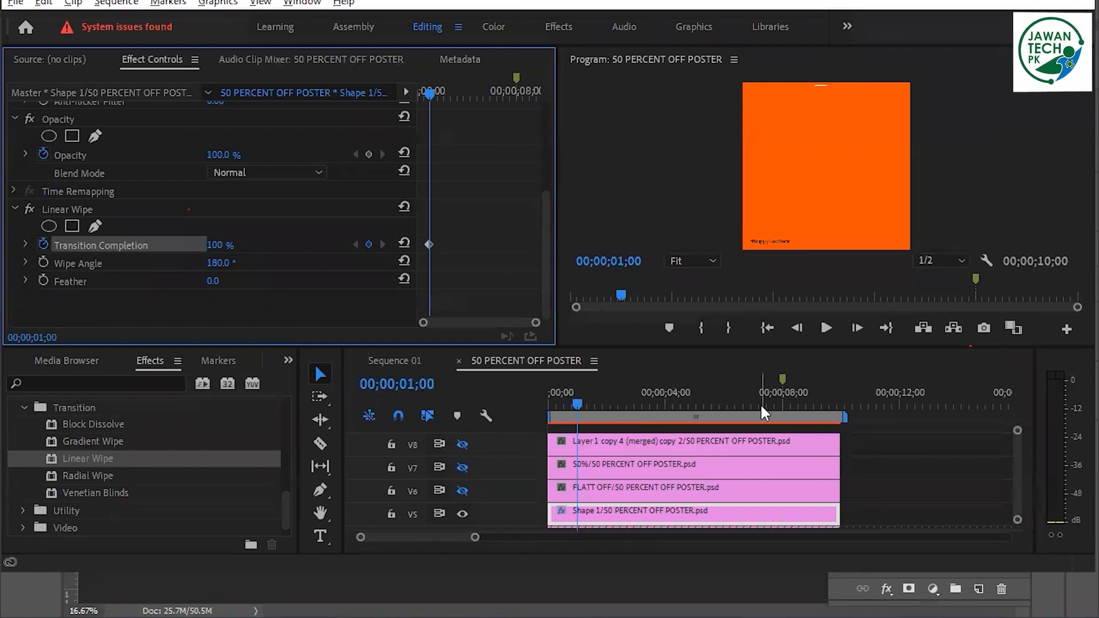
Add a second Transition Completion keyframe of 0% to Shape 1's Linear Wipe at 00;00;04;15
key("Num_Lock")
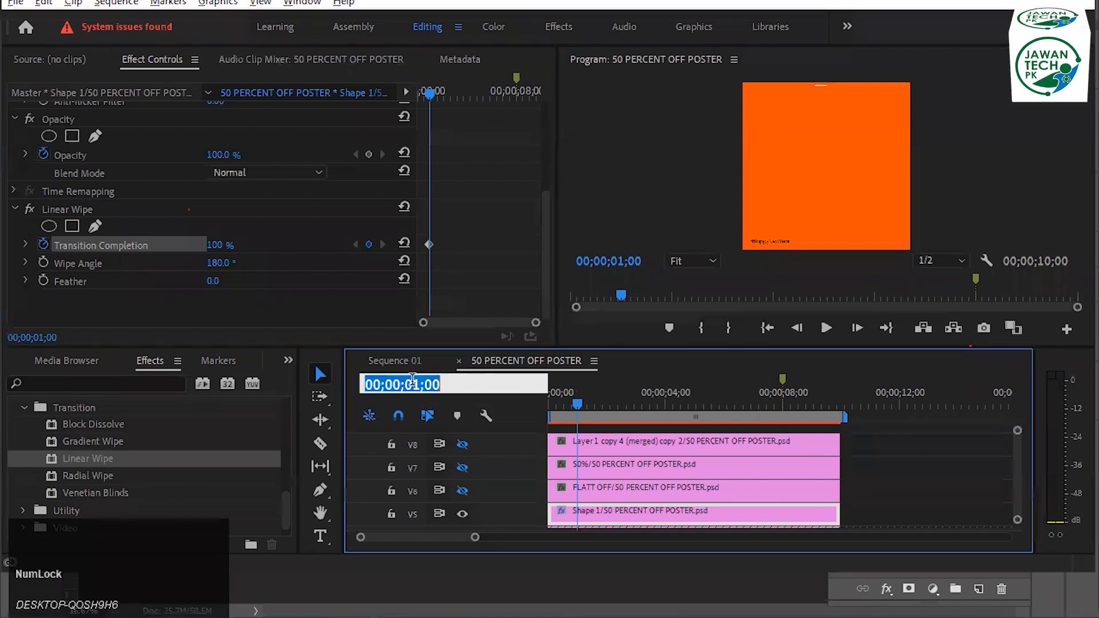
key("Delete")
type("4;")
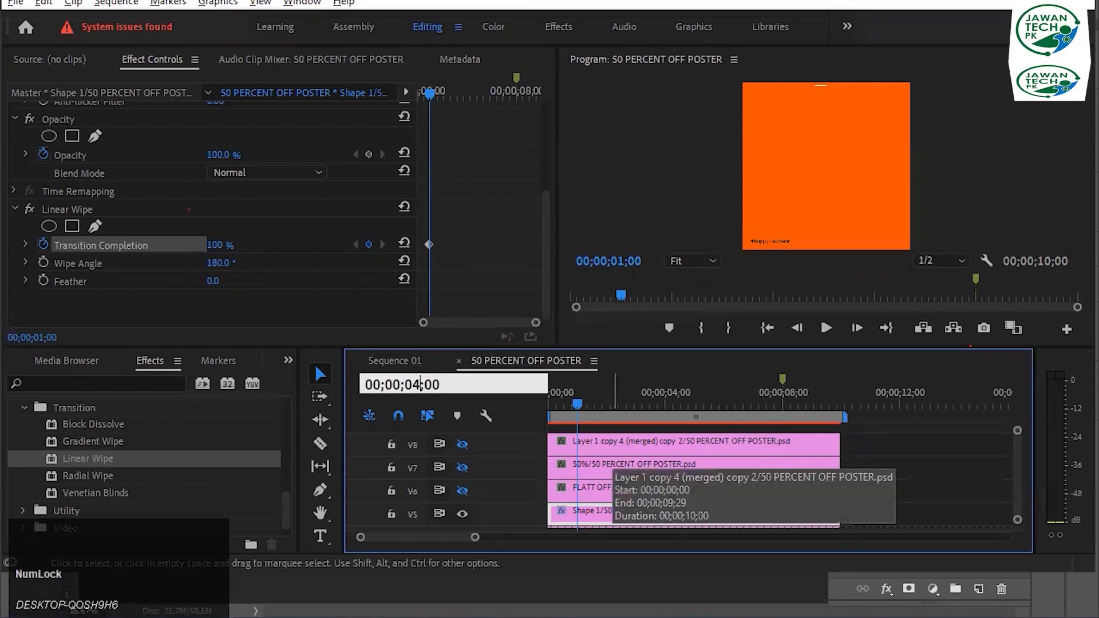
type("15")
key("Return")
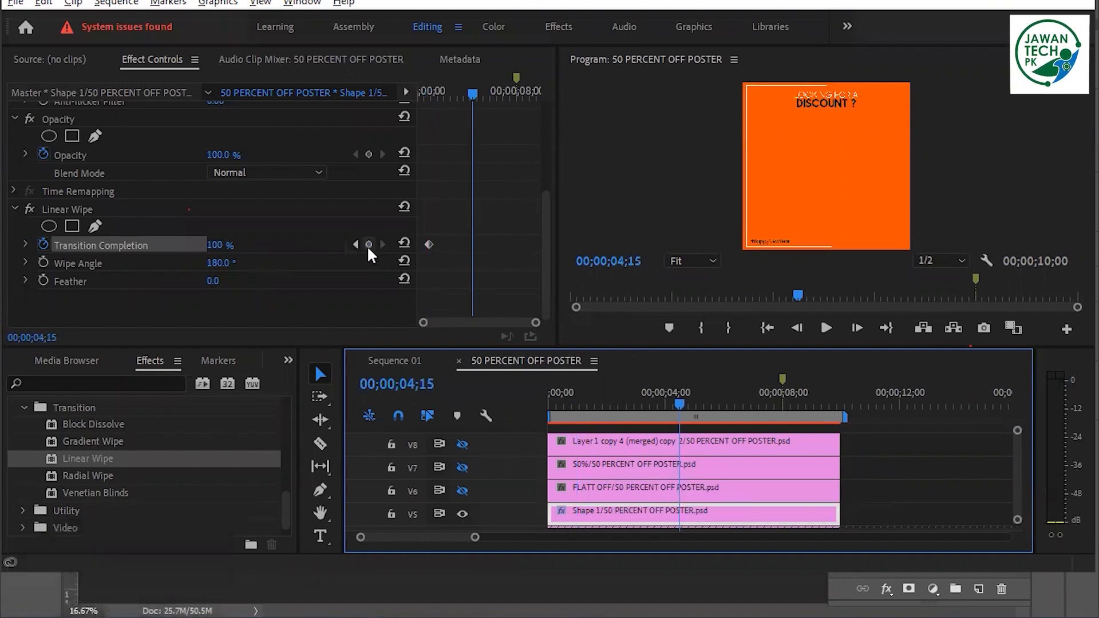
left_click(226, 246)
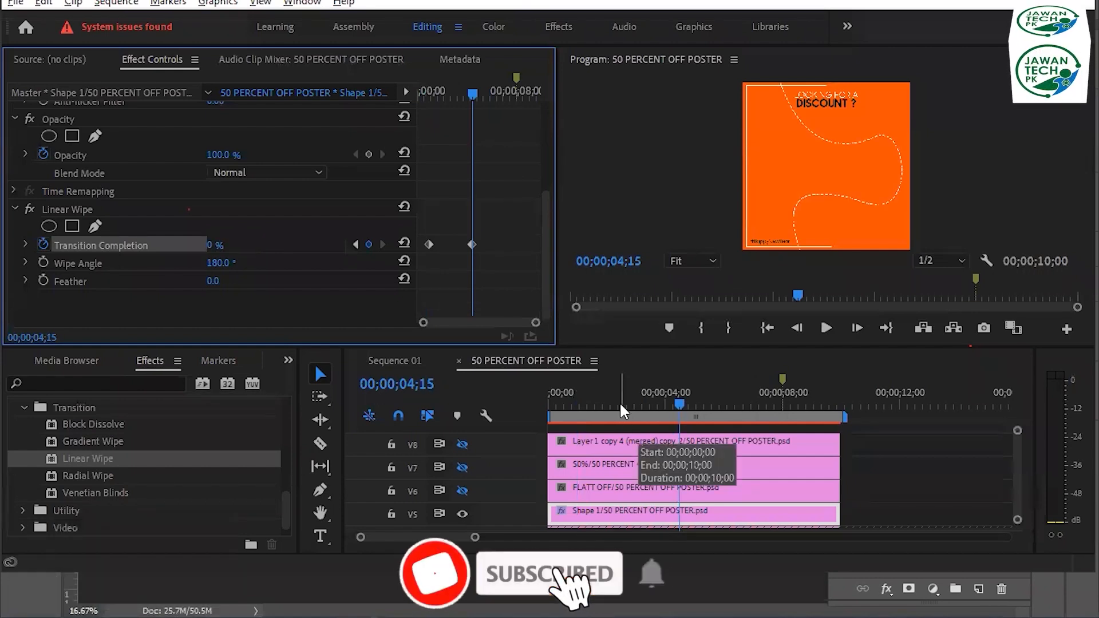
Play and scrub the opening seconds of the sequence to examine Shape 1's dashed-line wipe
left_click(560, 404)
key("space")
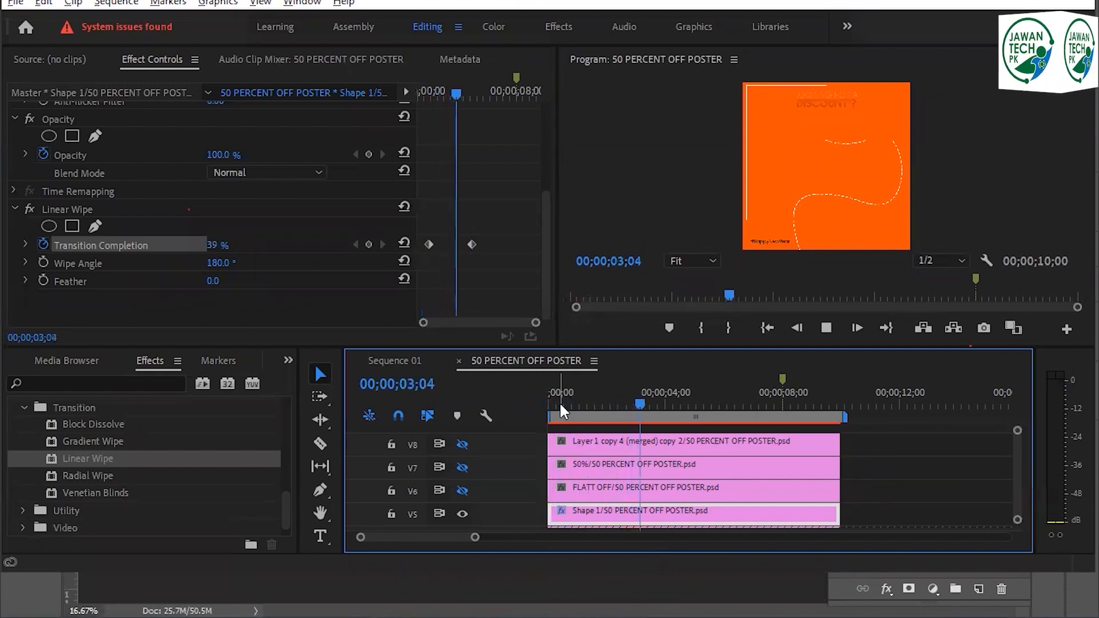
key("Num_Lock")
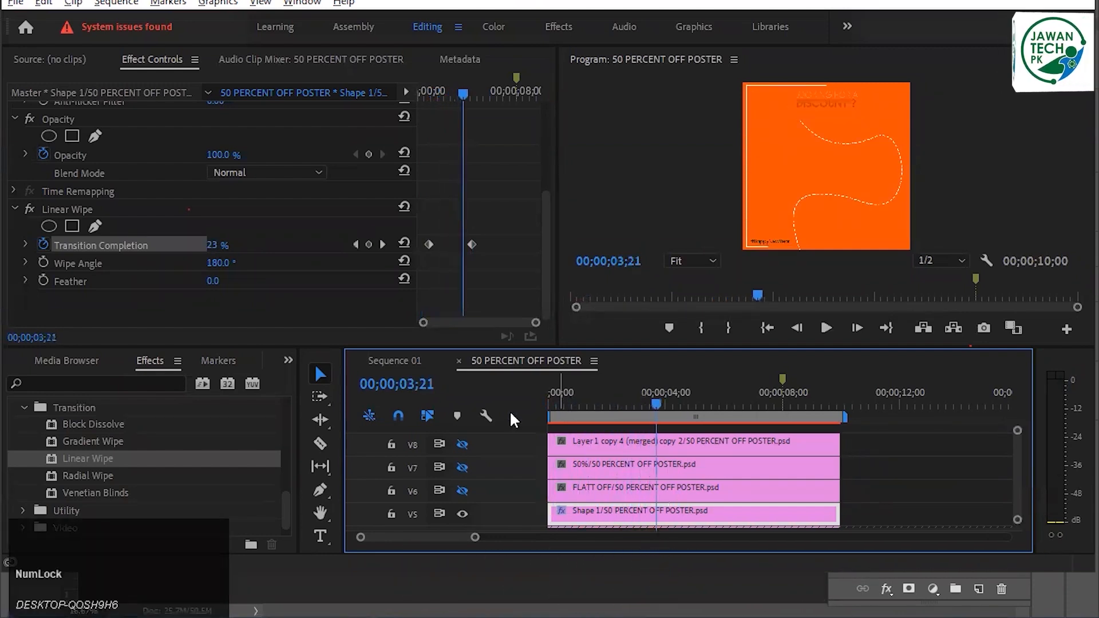
left_click_drag(646, 404, 589, 404)
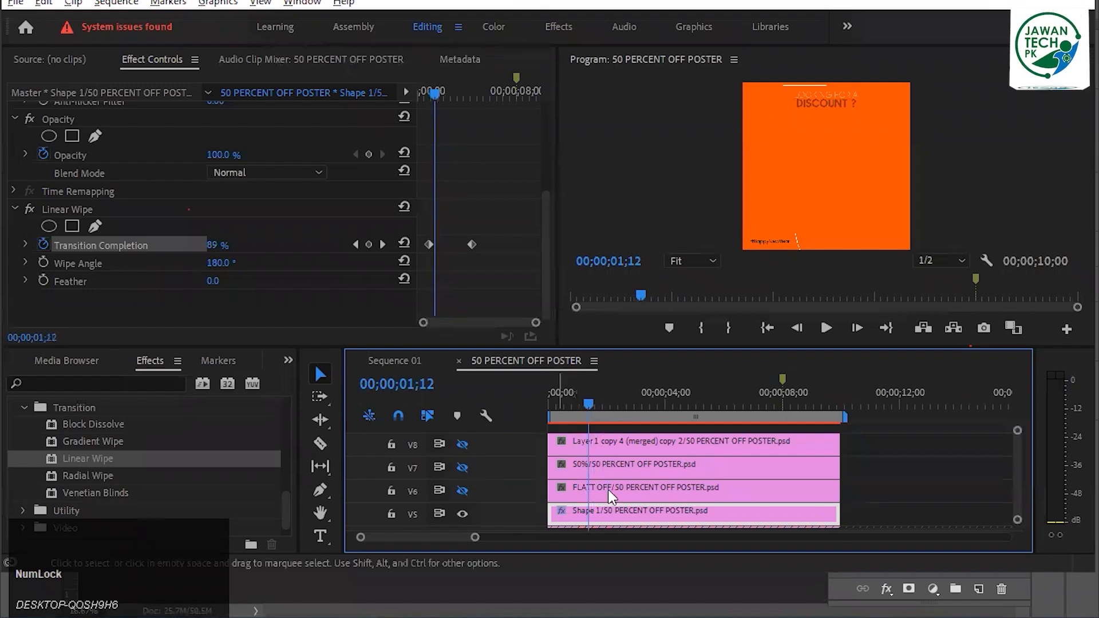
Lock Shape 1's video track V5, and make the 50% and FLATT OFF tracks V7 and V6 visible
left_click(392, 513)
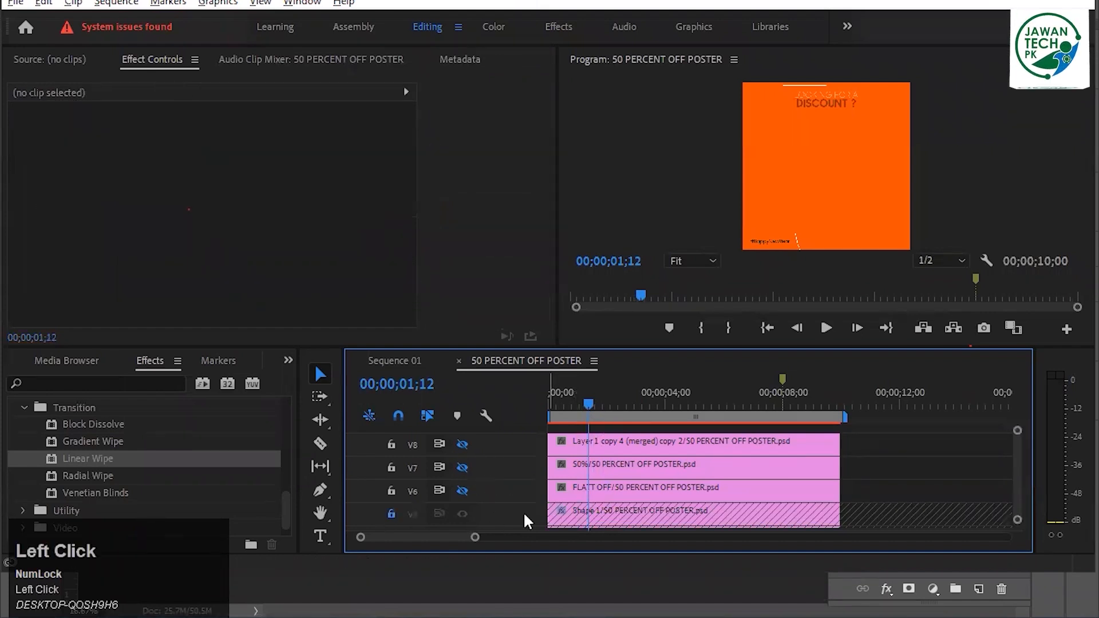
left_click(620, 491)
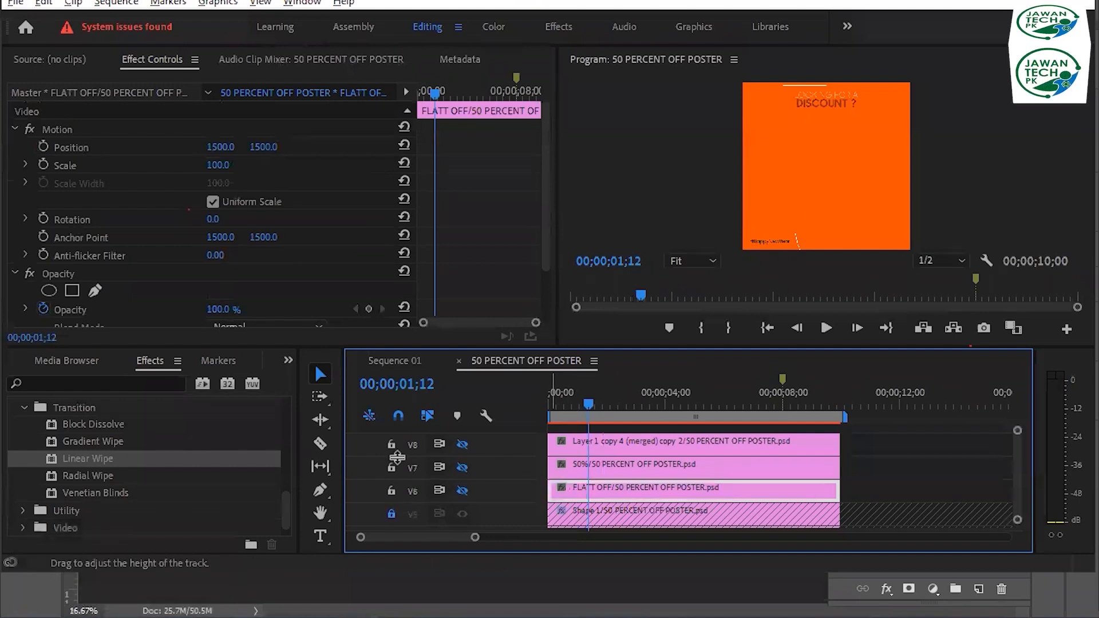
left_click(456, 444)
left_click(462, 444)
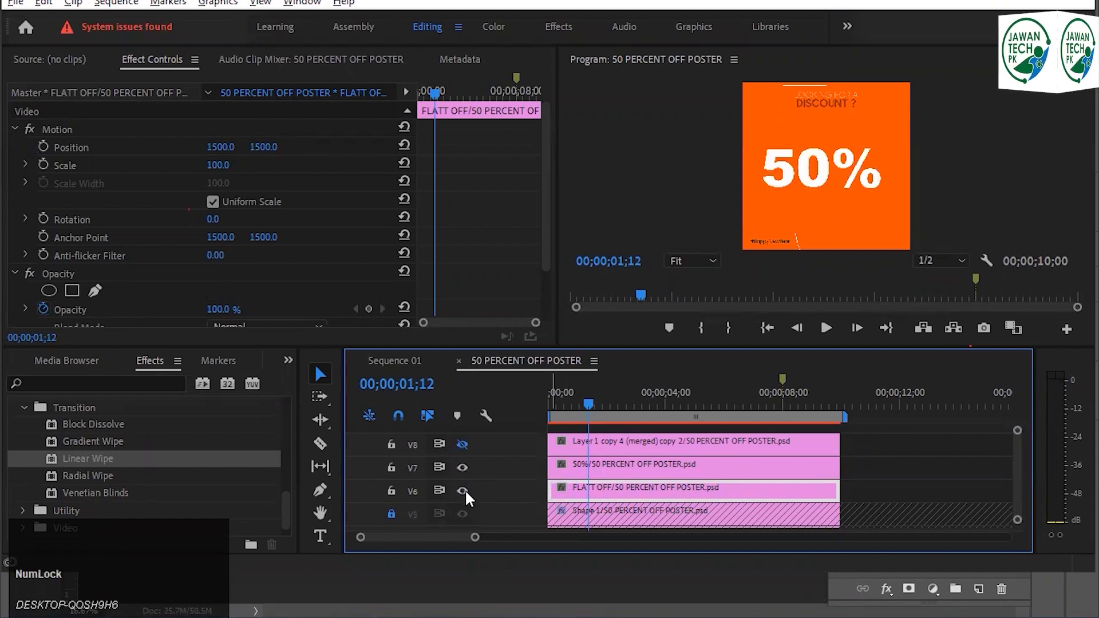
left_click(462, 490)
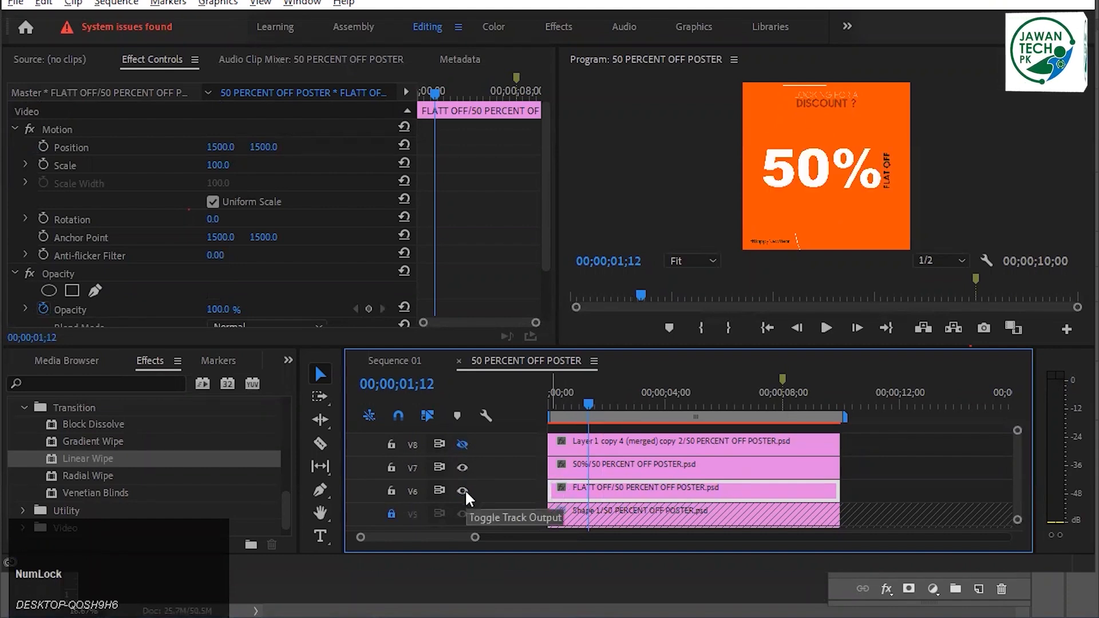
Hide the V7 and V8 tracks, keep FLATT OFF on V6 visible, and save the project
left_click(461, 444)
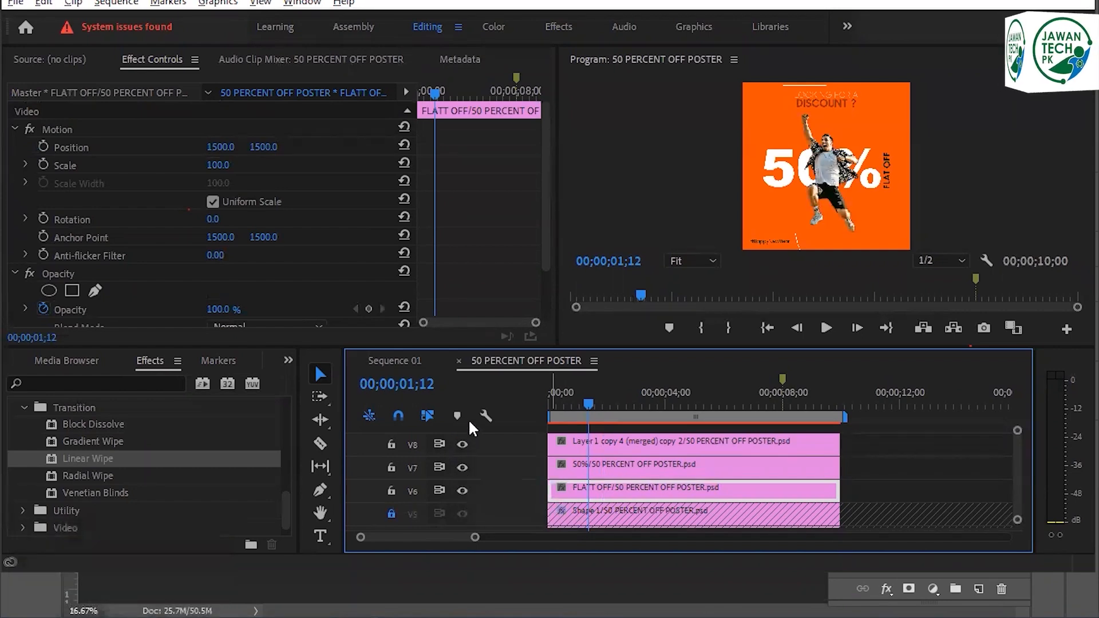
left_click(463, 490)
left_click(462, 467)
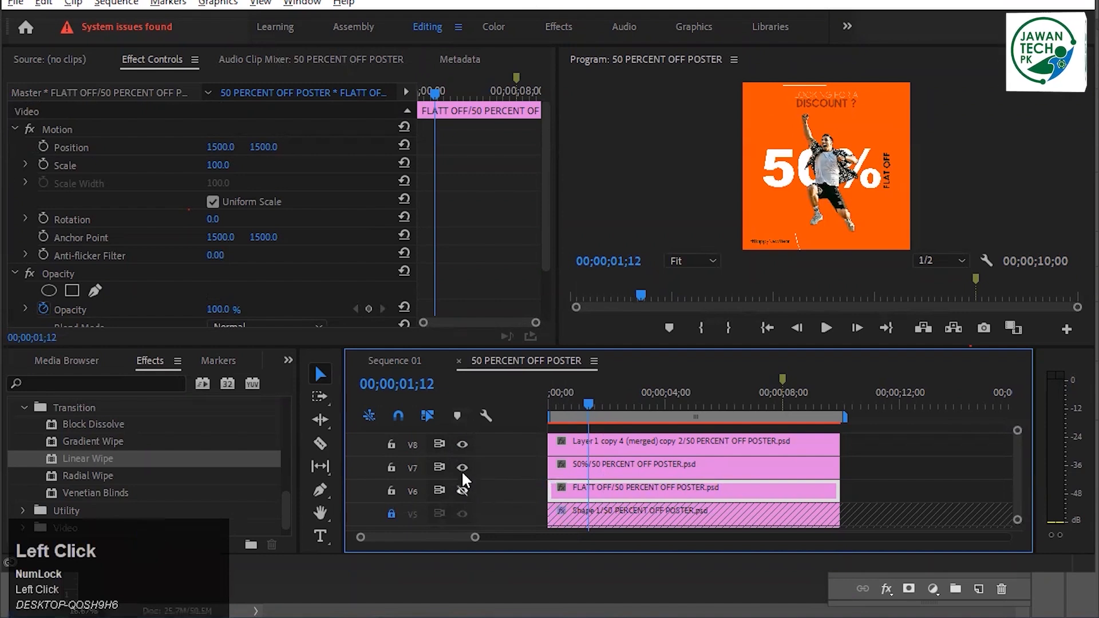
left_click(462, 444)
key("ctrl+s")
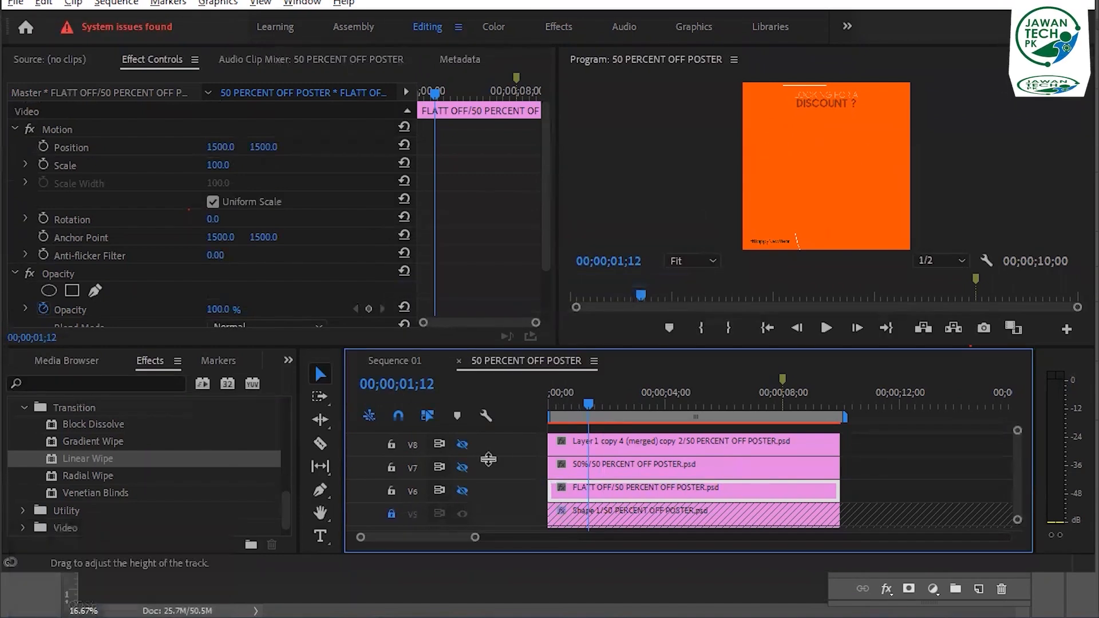
left_click(462, 491)
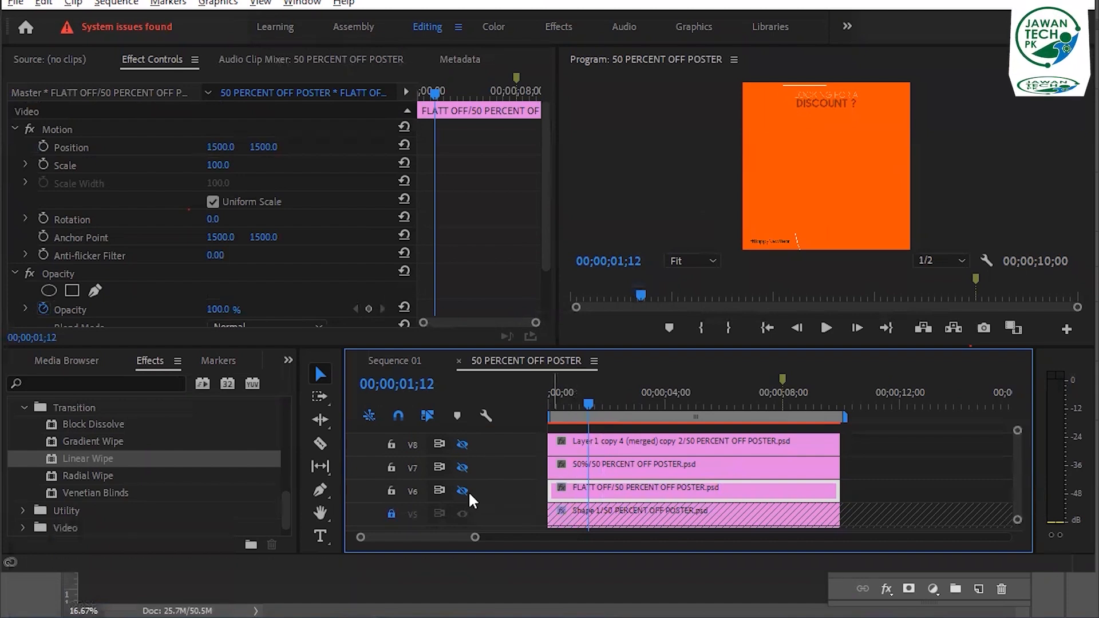
left_click(606, 479)
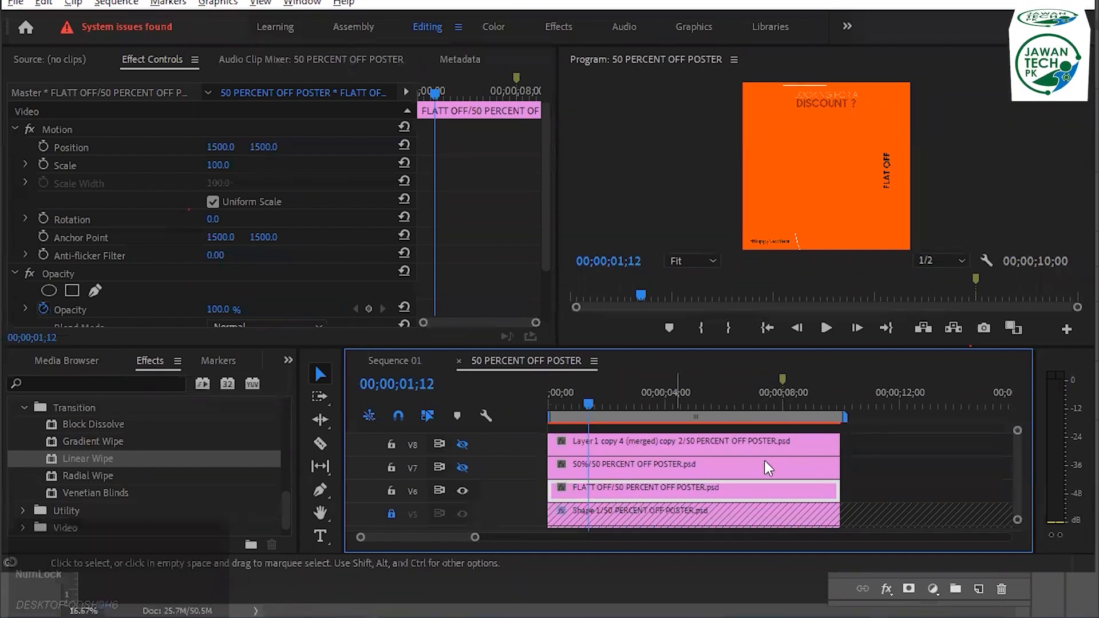
Unlock track V2 and copy the Opacity keyframes of the LOOKING FOR A DISCOUNT clip
left_click_drag(1015, 451, 1017, 460)
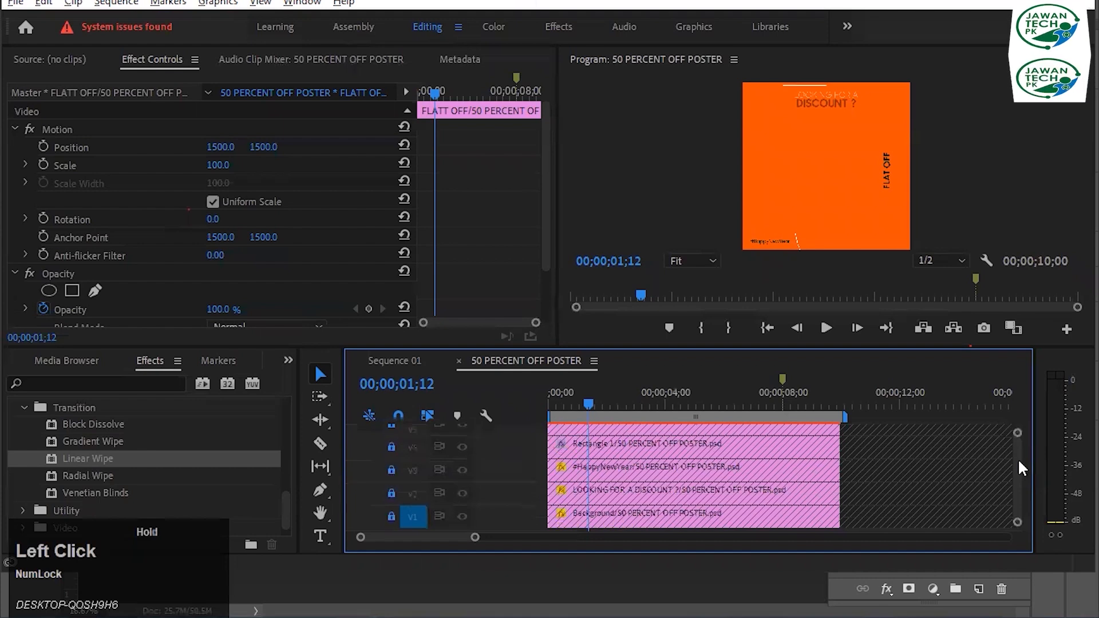
left_click(716, 485)
left_click(388, 502)
left_click(390, 493)
left_click(599, 493)
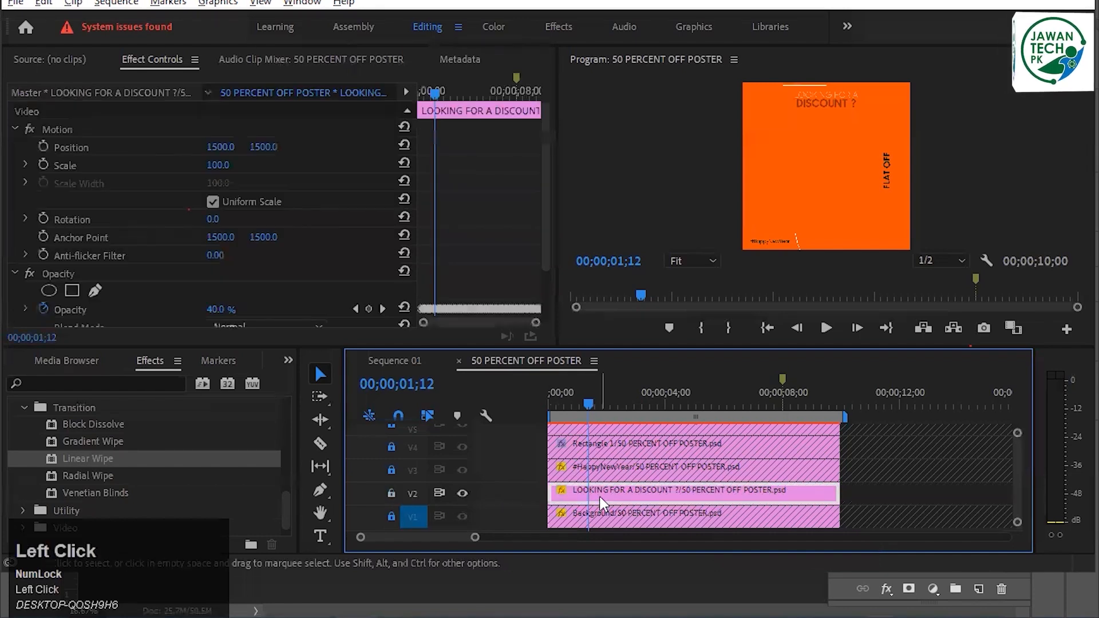
scroll(285, 318, "down", 3)
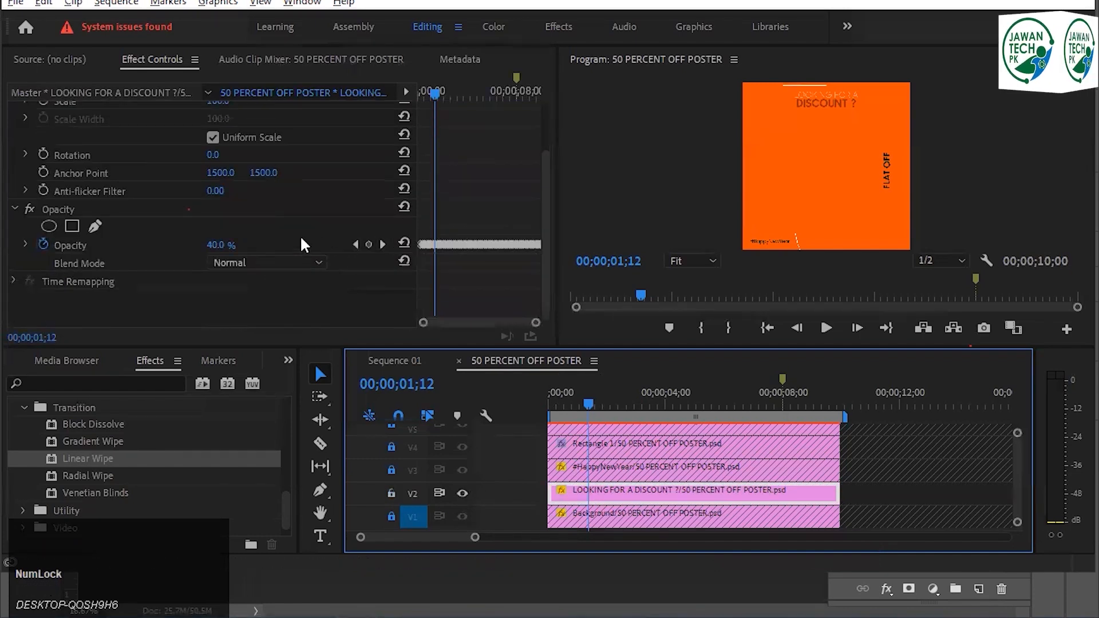
left_click(64, 245)
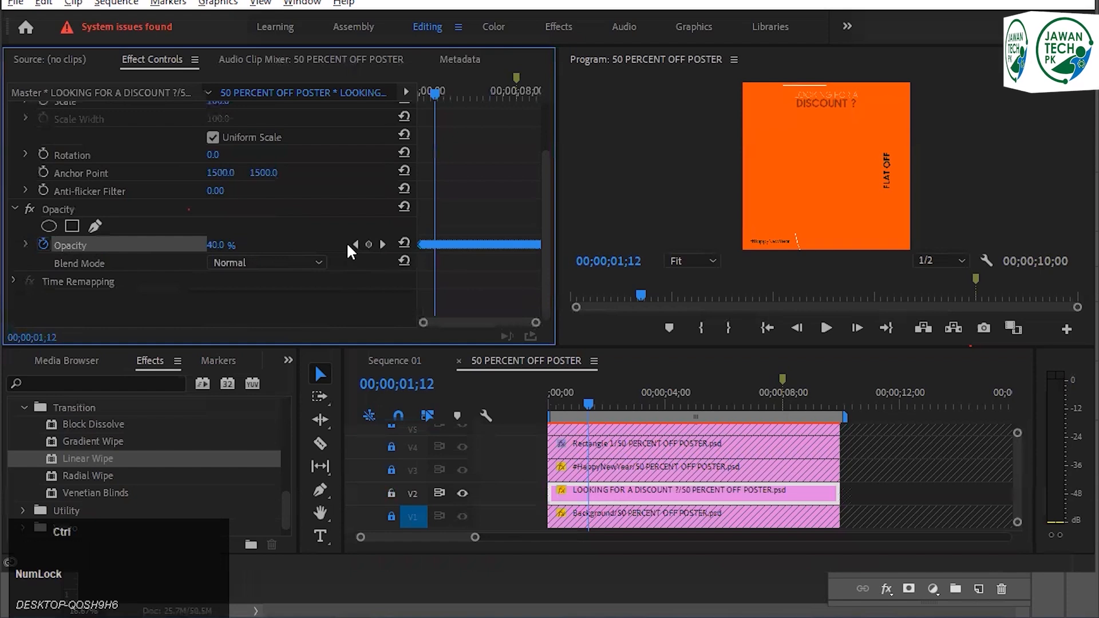
key("ctrl+c")
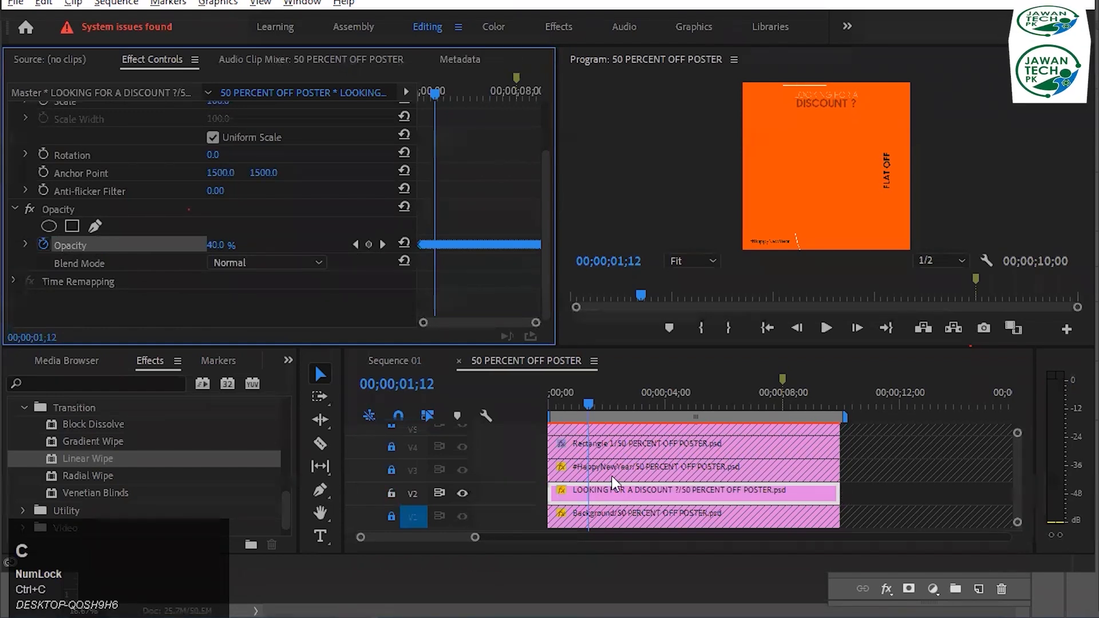
Paste the copied Opacity keyframes onto the FLATT OFF clip at 00;00;01;12
left_click(852, 490)
left_click_drag(1018, 465, 1017, 460)
left_click(709, 491)
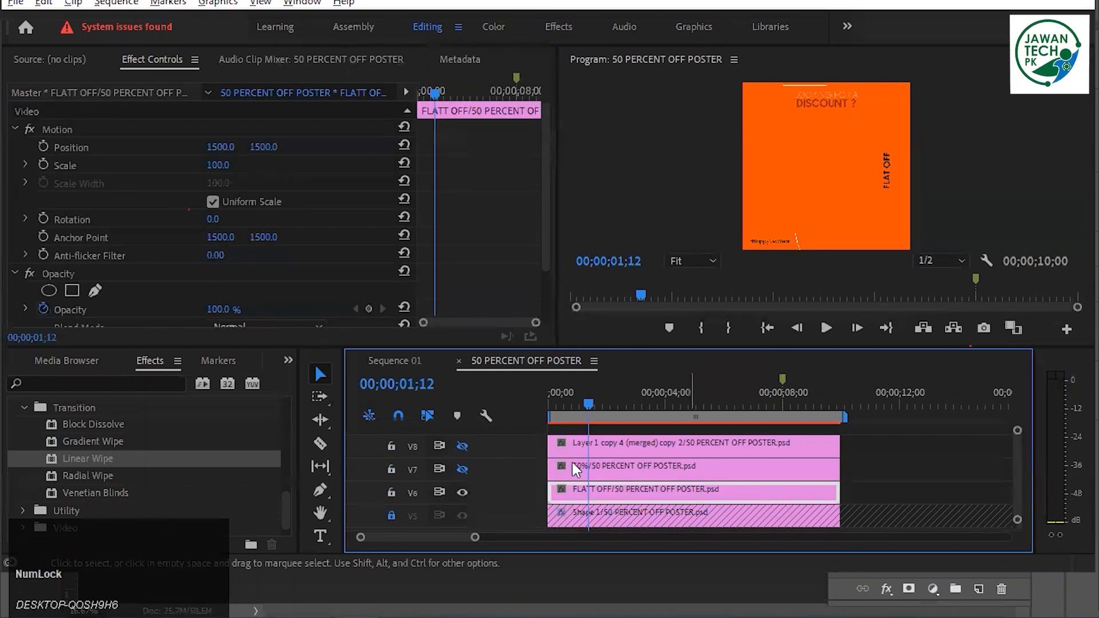
left_click(72, 269)
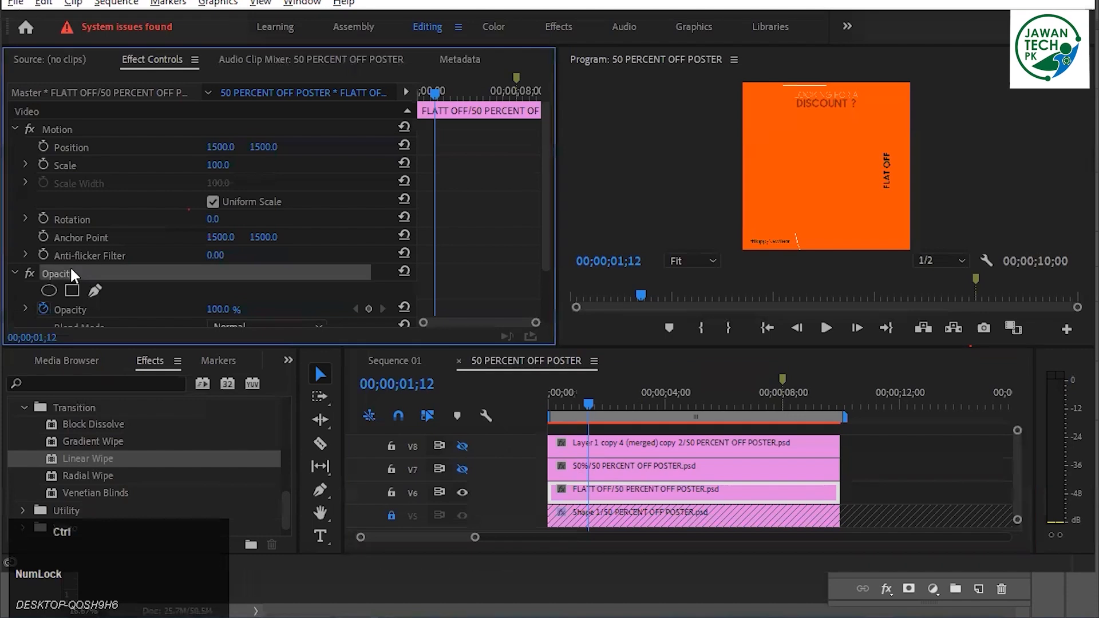
key("ctrl+v")
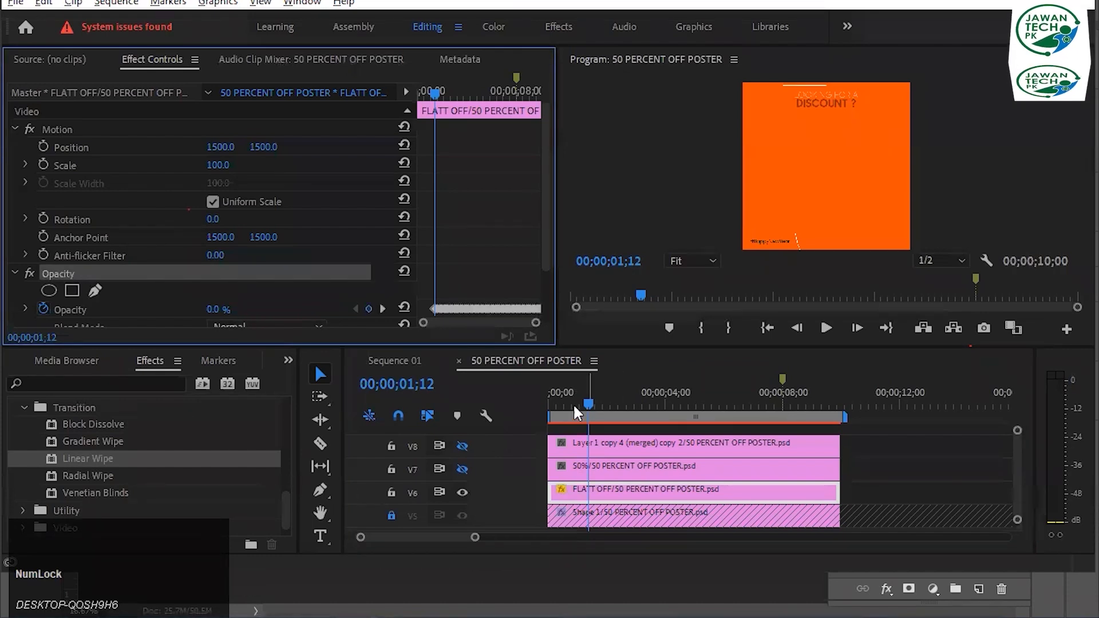
Play the sequence from 00;00;00;25 in an enlarged Program monitor to examine how the FLAT OFF text fades
left_click(573, 400)
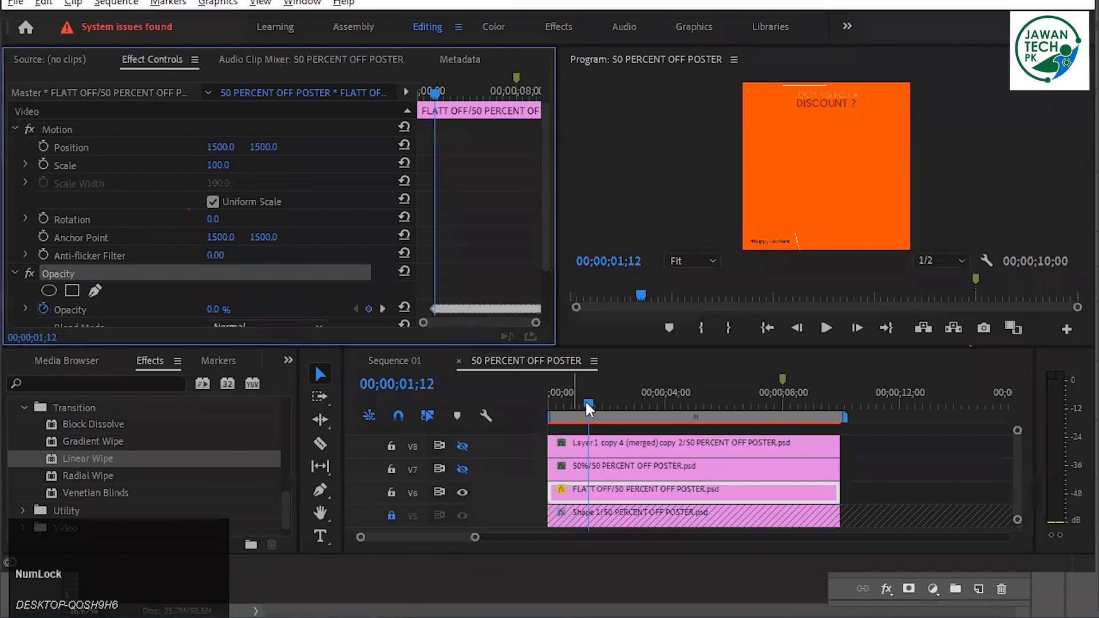
left_click(616, 194)
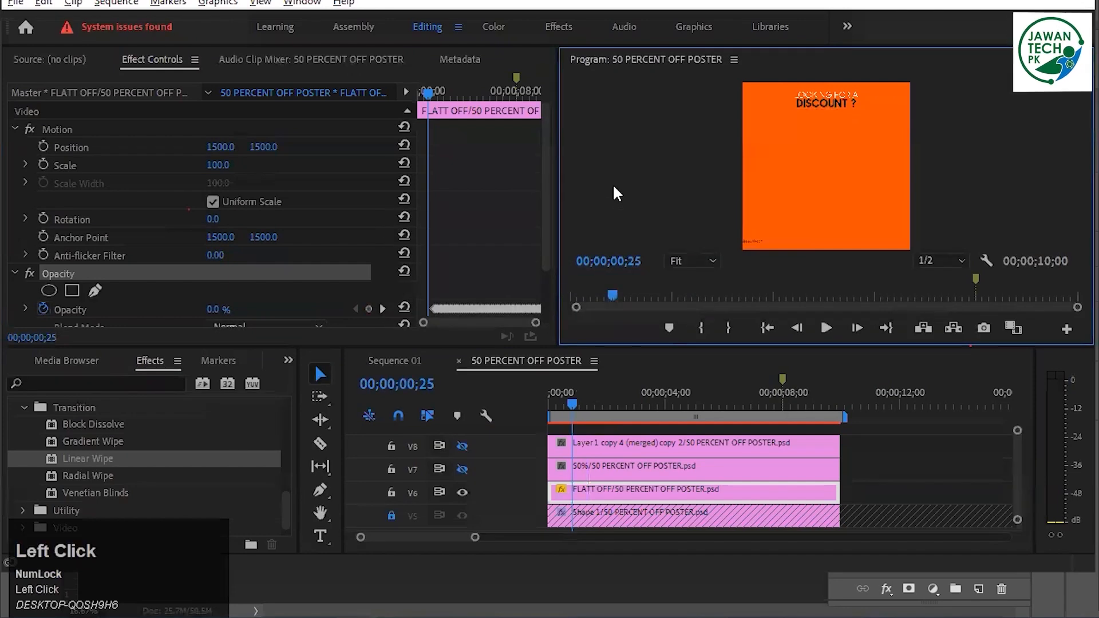
key("grave")
key("space")
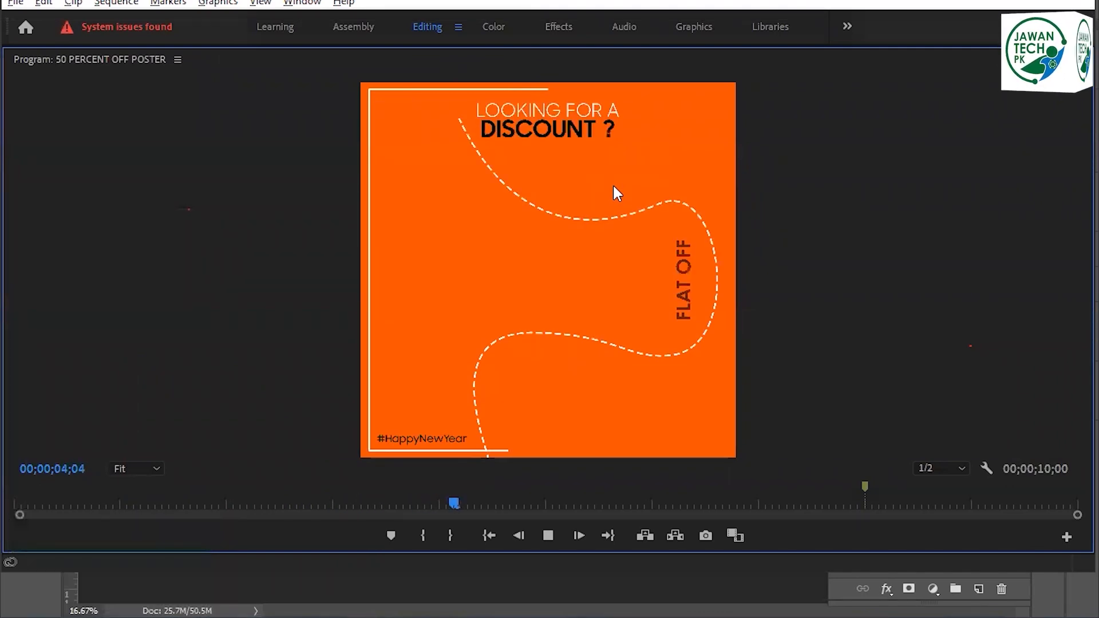
key("space")
key("space")
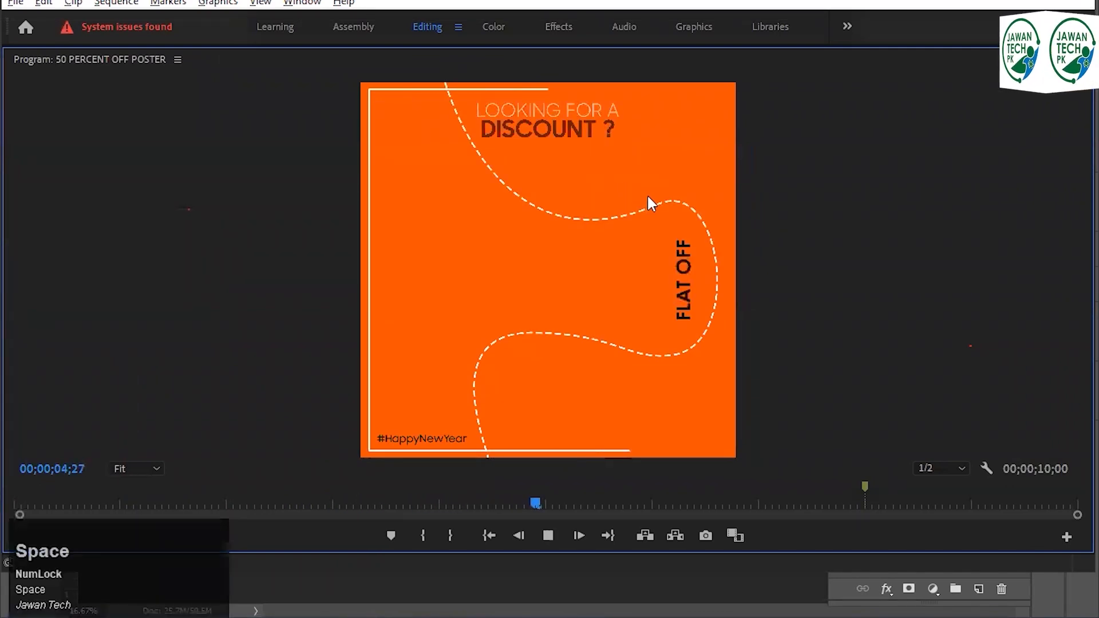
key("space")
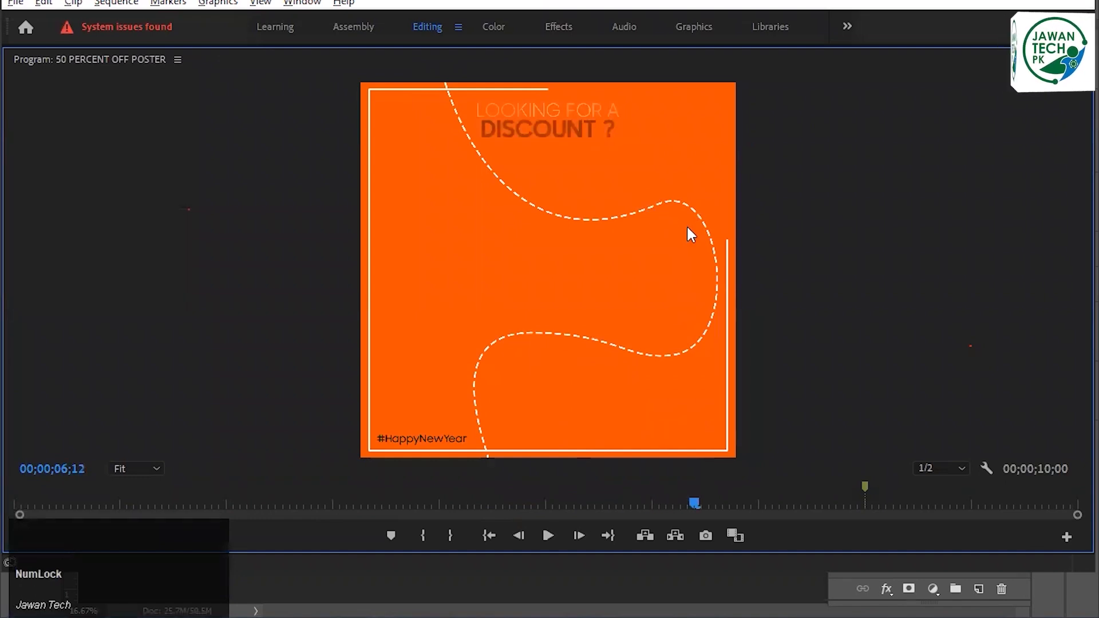
key("alt+Tab")
left_click(725, 26)
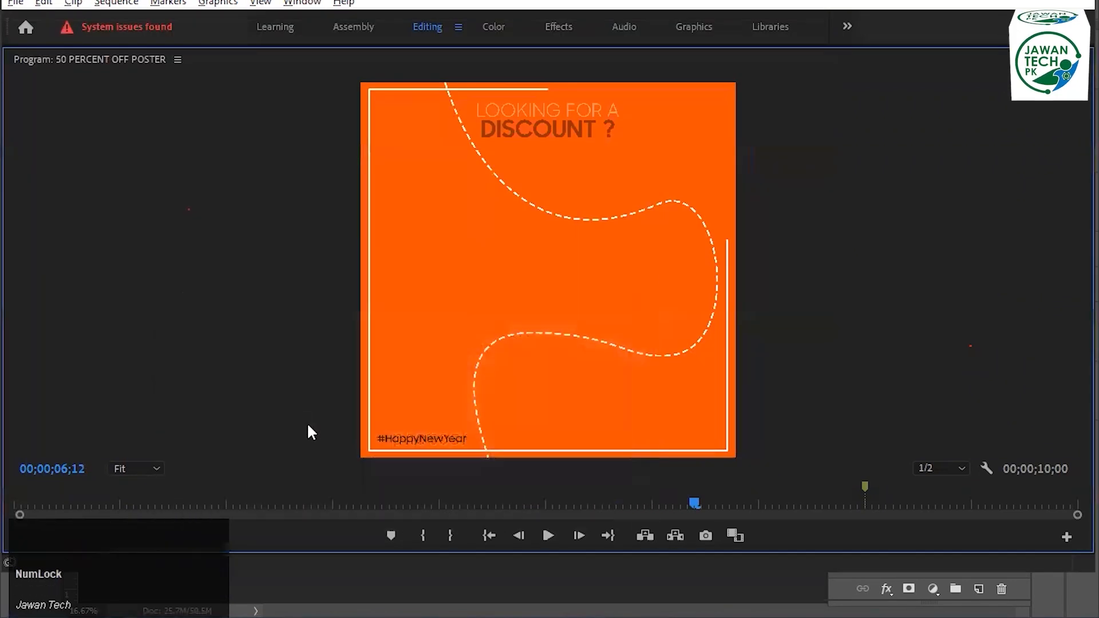
Restore the Program monitor to its normal size and search the effects for "type"
key("grave")
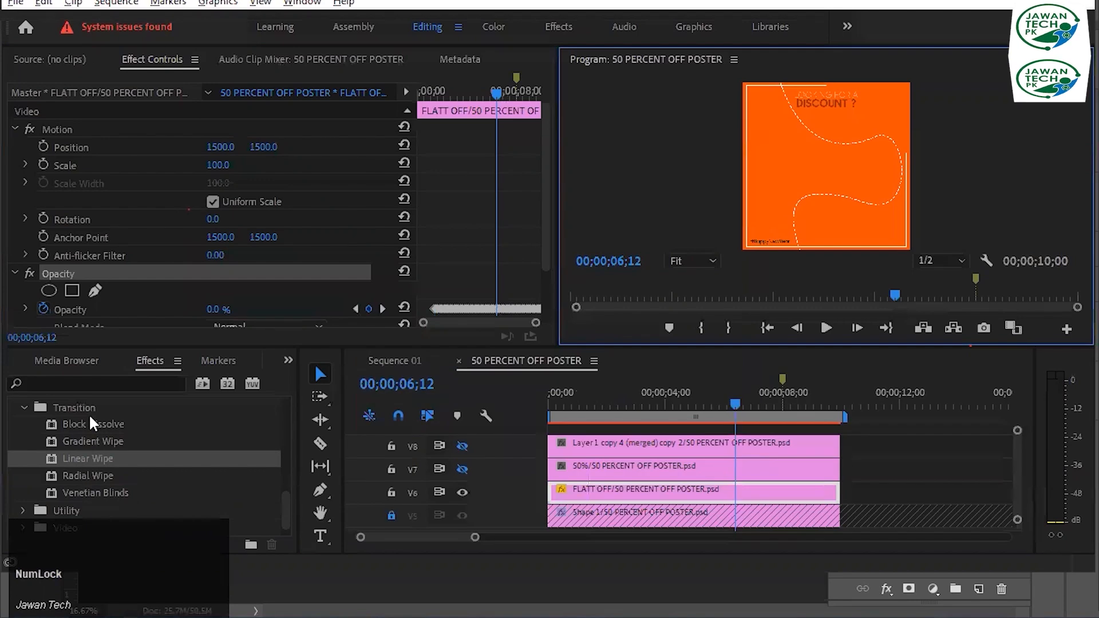
left_click(97, 384)
type("type")
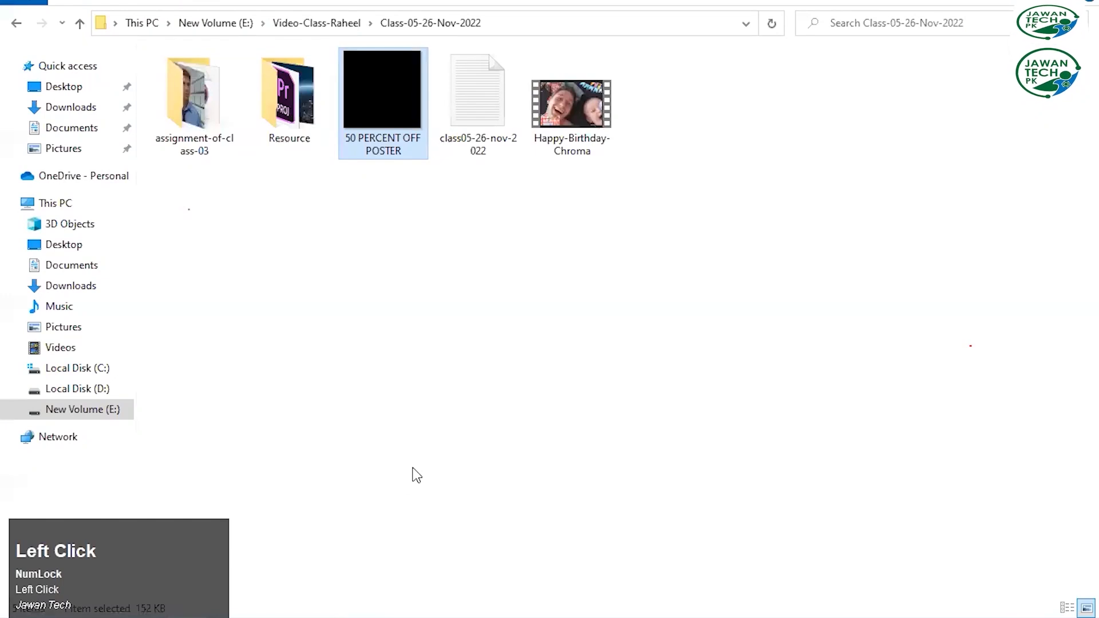
Switch to File Explorer and open the Resource folder inside Class-06-30-Nov-2022
left_click(421, 477)
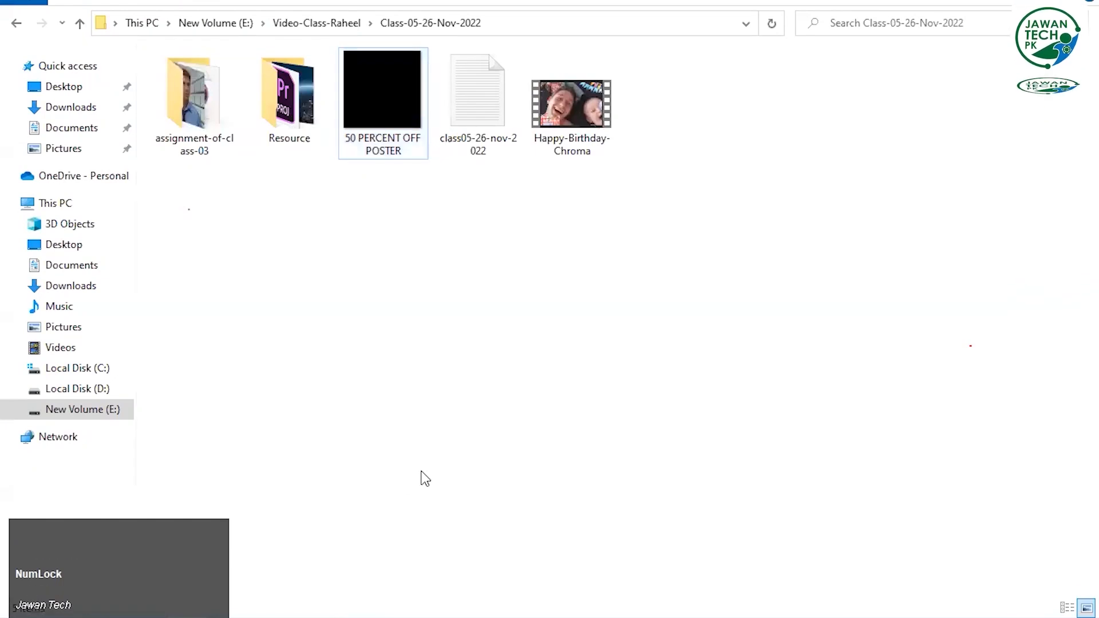
key("BackSpace")
key("Return")
key("Right")
key("Right")
key("Right")
key("Right")
key("BackSpace")
key("Down")
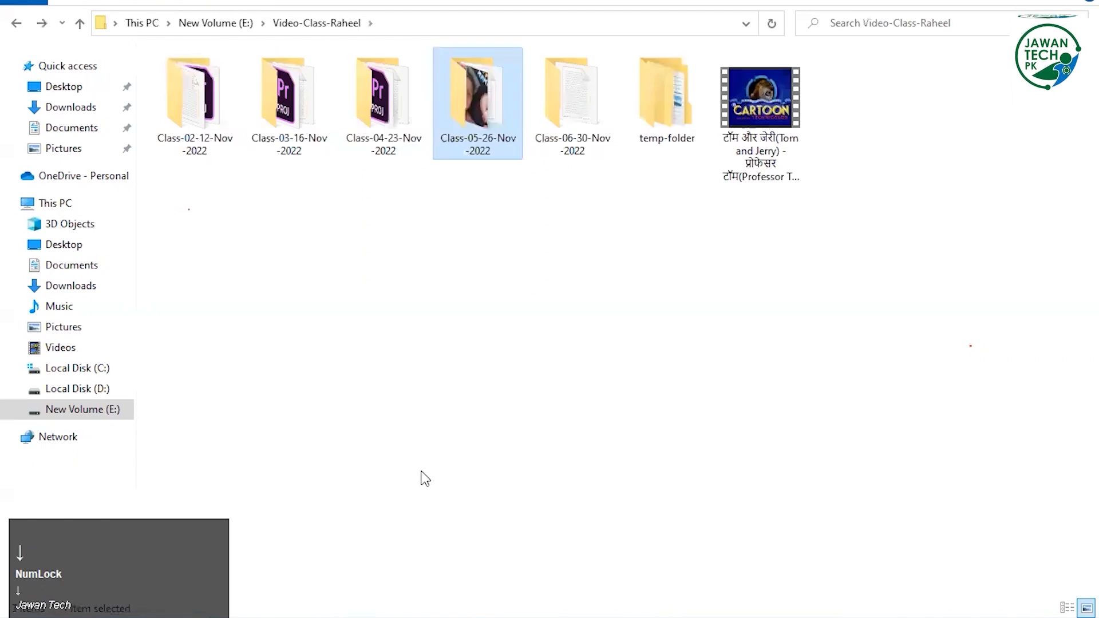
key("Right")
key("Return")
key("Down")
key("Down")
key("Return")
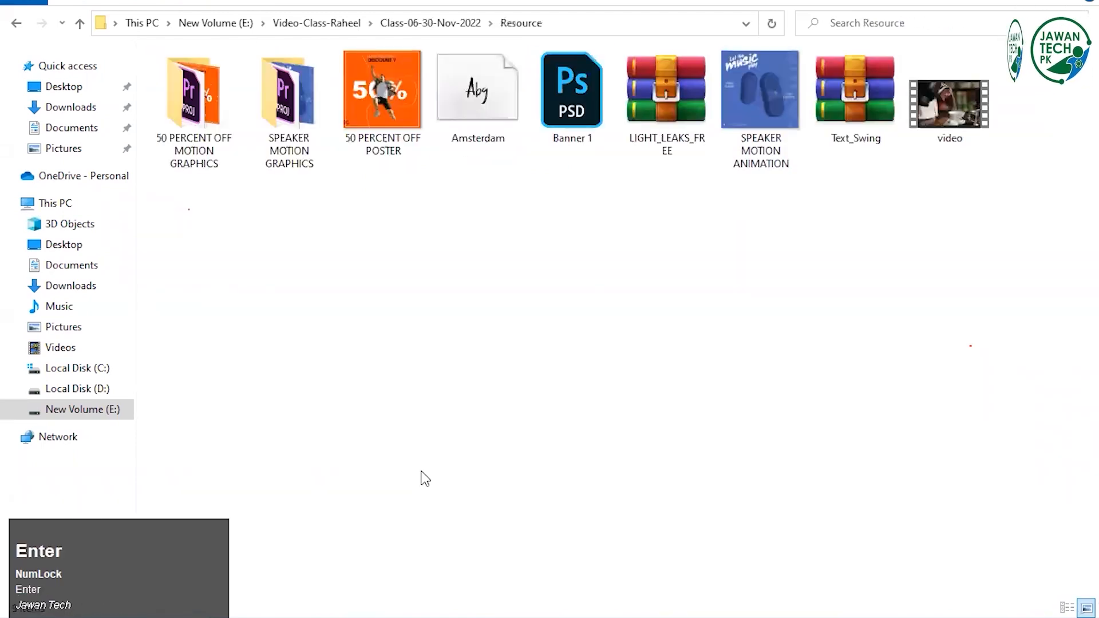
Open the RESOURCES folder inside 50 PERCENT OFF MOTION GRAPHICS
key("Right")
key("Right")
key("Right")
key("Right")
key("Right")
key("Left")
key("Left")
key("Left")
key("Left")
key("Return")
key("Down")
key("Down")
key("Down")
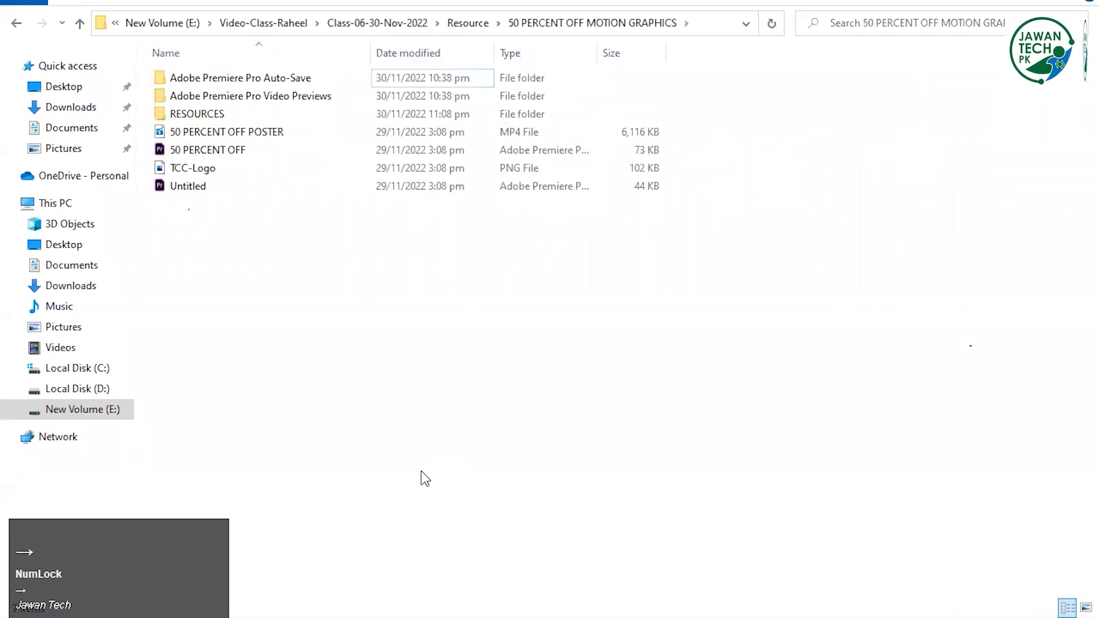
key("Return")
Look through the RESOURCES files and its FONTS and Text_Swing folders, and switch back to Premiere Pro
key("Down")
key("Down")
key("Down")
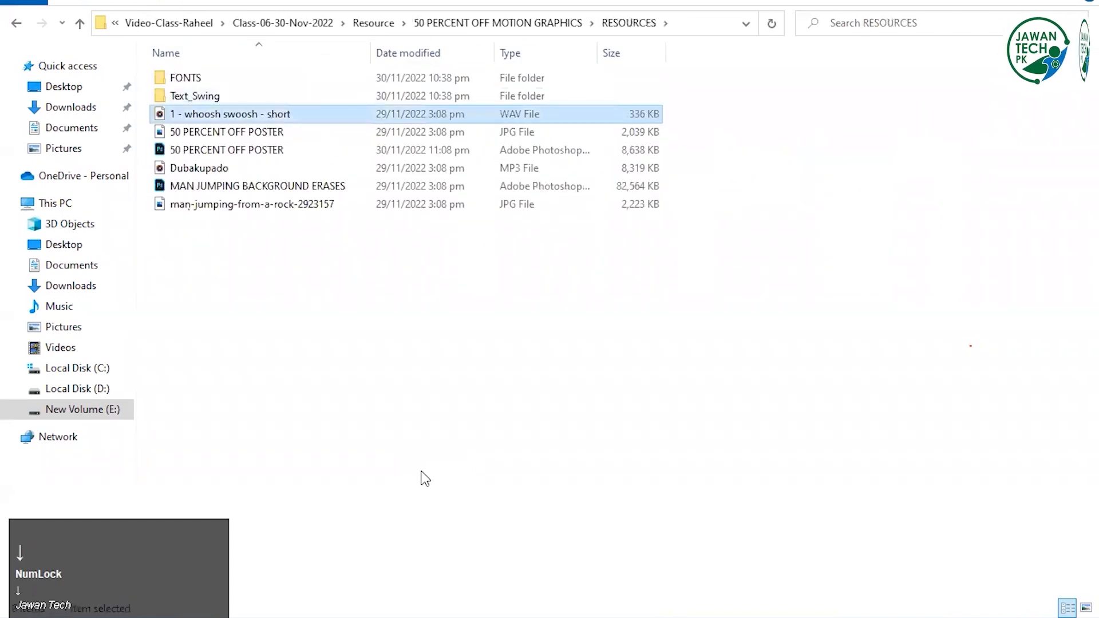
key("Down")
key("Down")
key("Down")
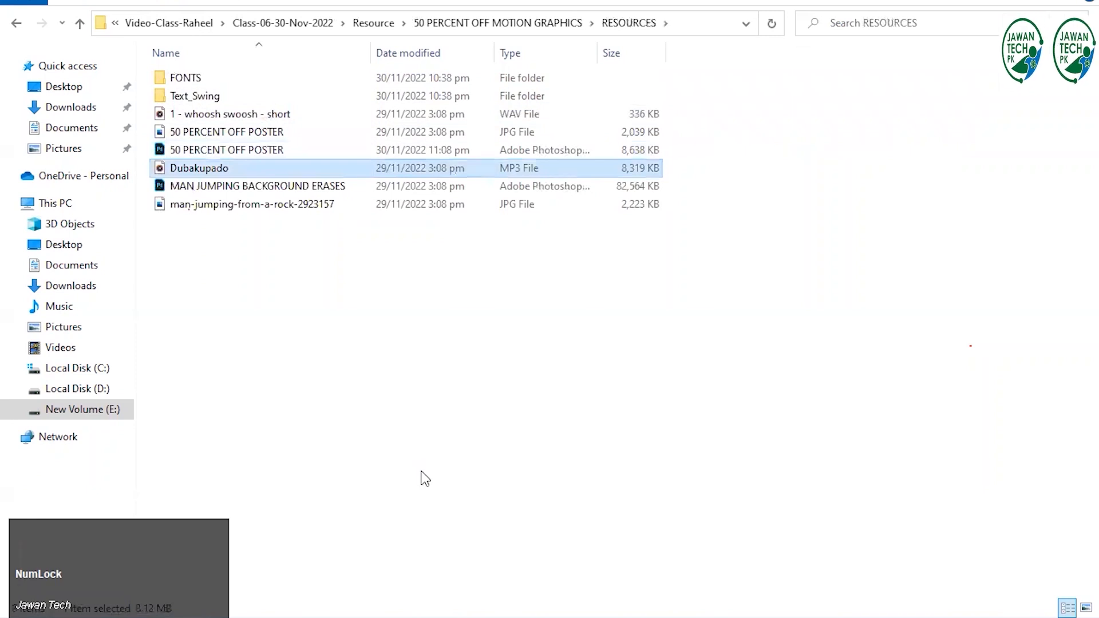
key("Down")
key("Down")
key("Up")
key("Up")
key("Up")
key("Up")
key("Up")
key("Up")
key("Return")
key("BackSpace")
key("Up")
key("Down")
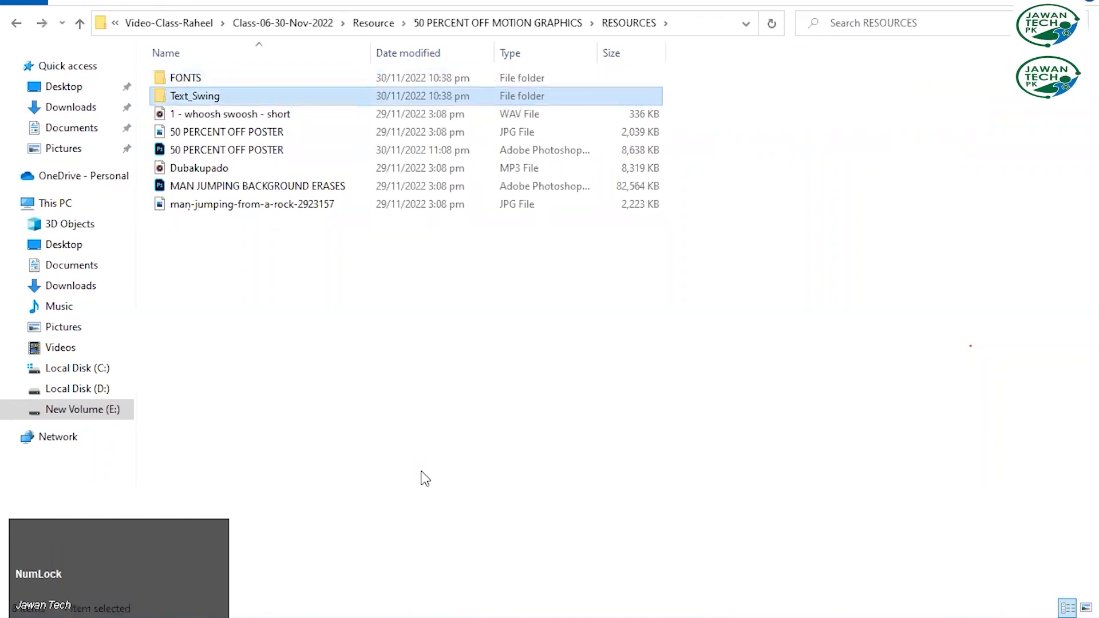
key("Up")
key("Return")
key("BackSpace")
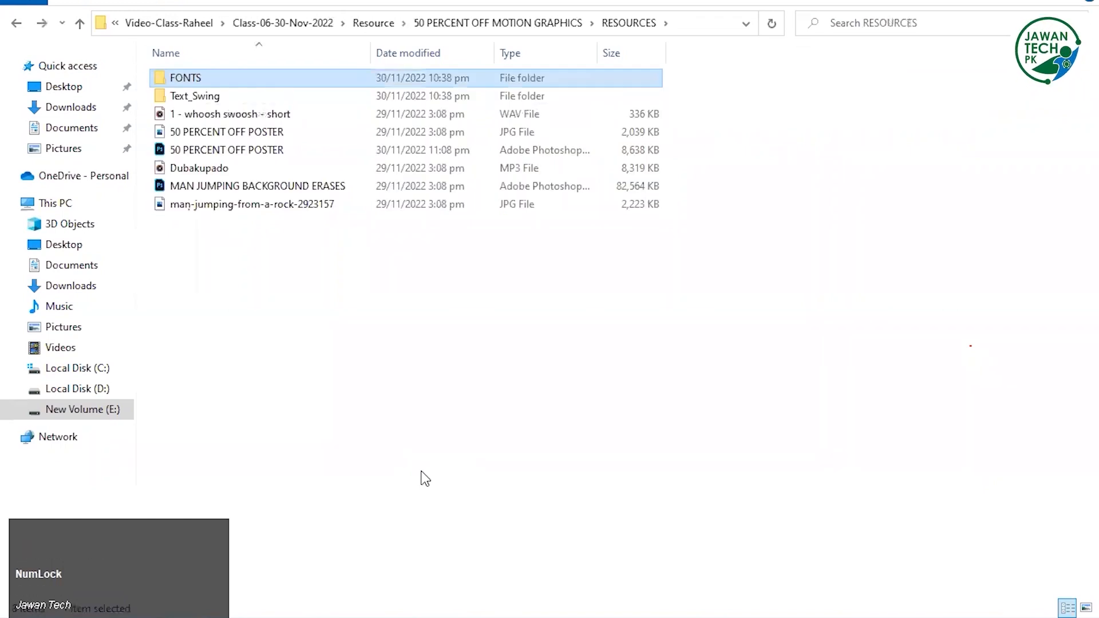
key("Down")
key("Return")
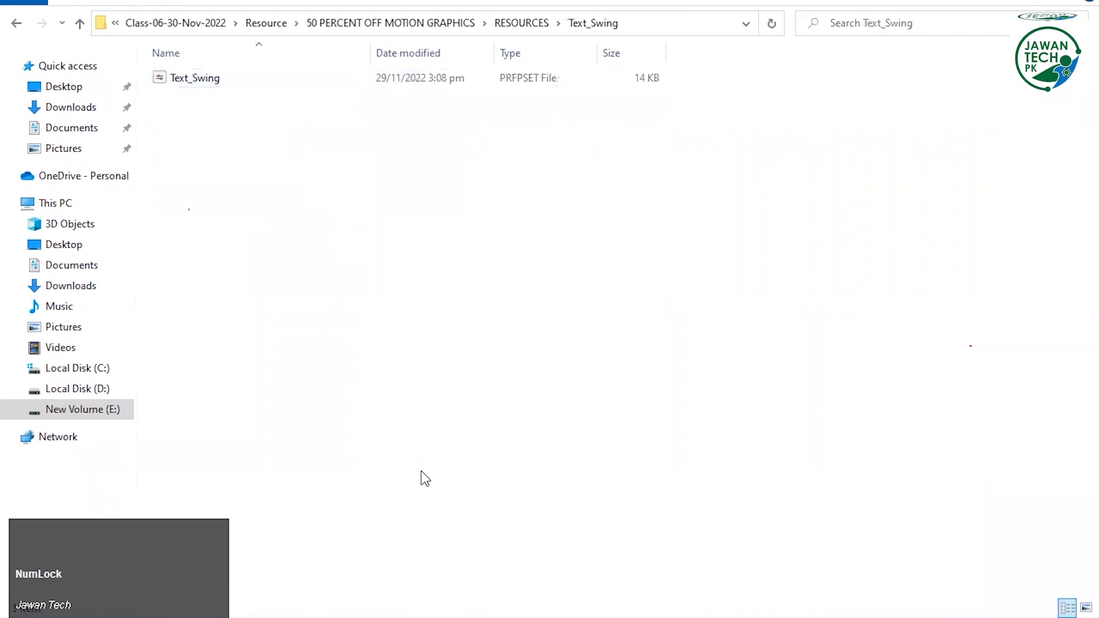
key("Down")
key("BackSpace")
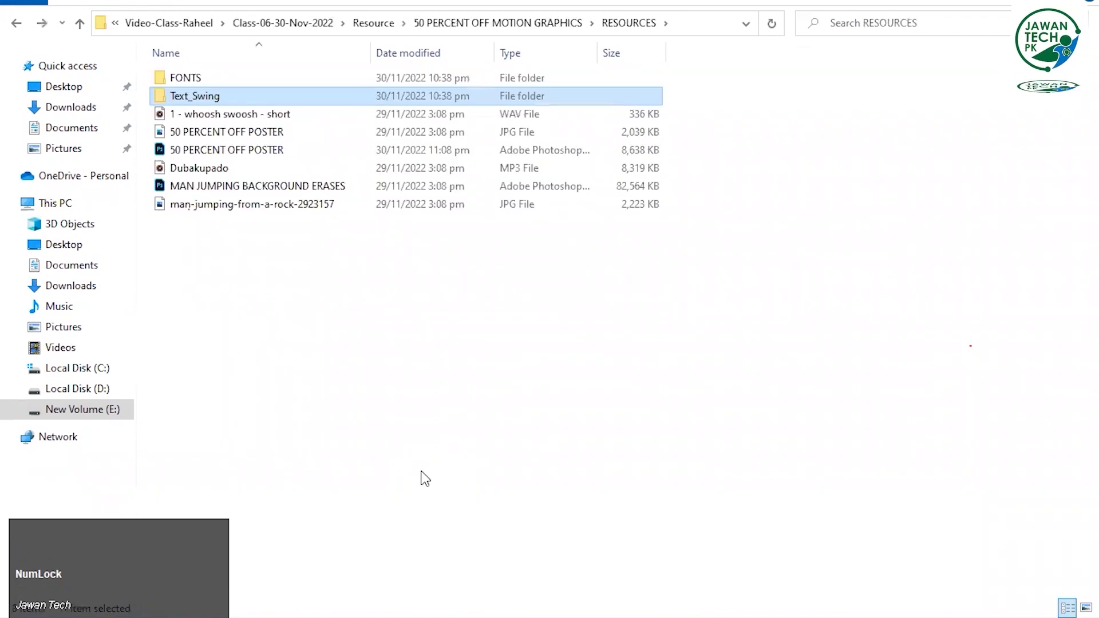
key("BackSpace")
key("alt+Tab")
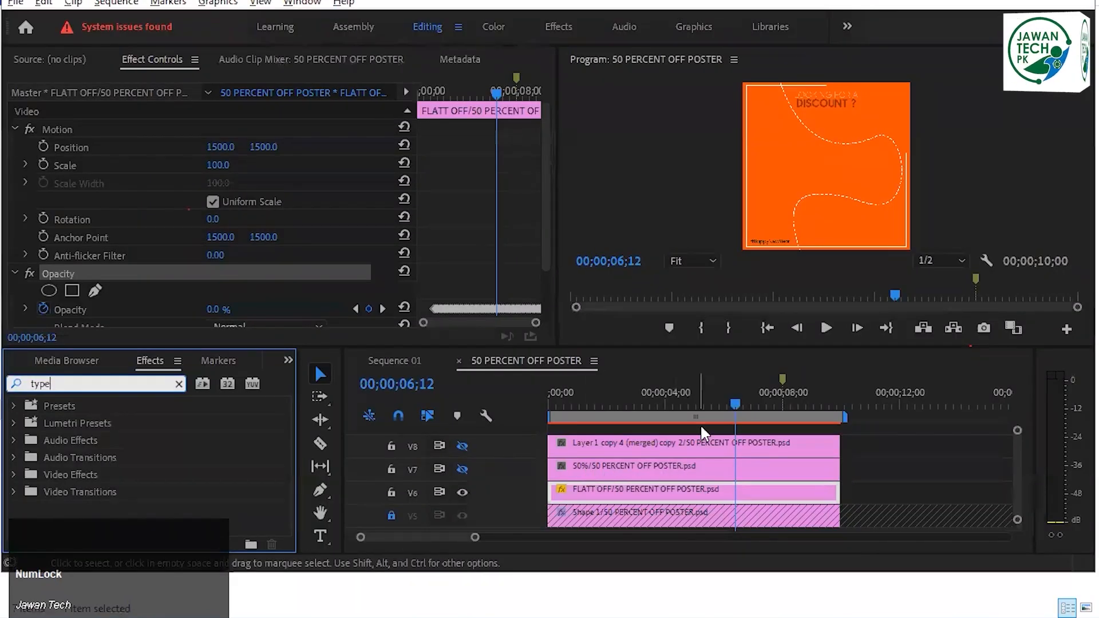
Move to 00;00;03;06 and remove all Opacity keyframes from the FLATT OFF clip
left_click_drag(702, 409, 643, 404)
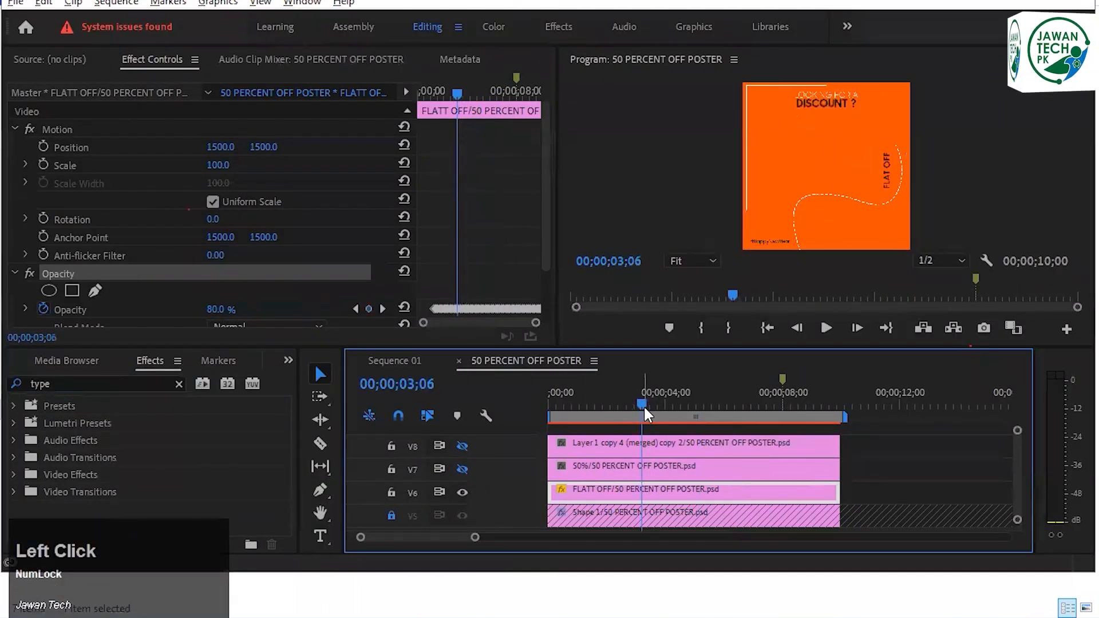
left_click(601, 485)
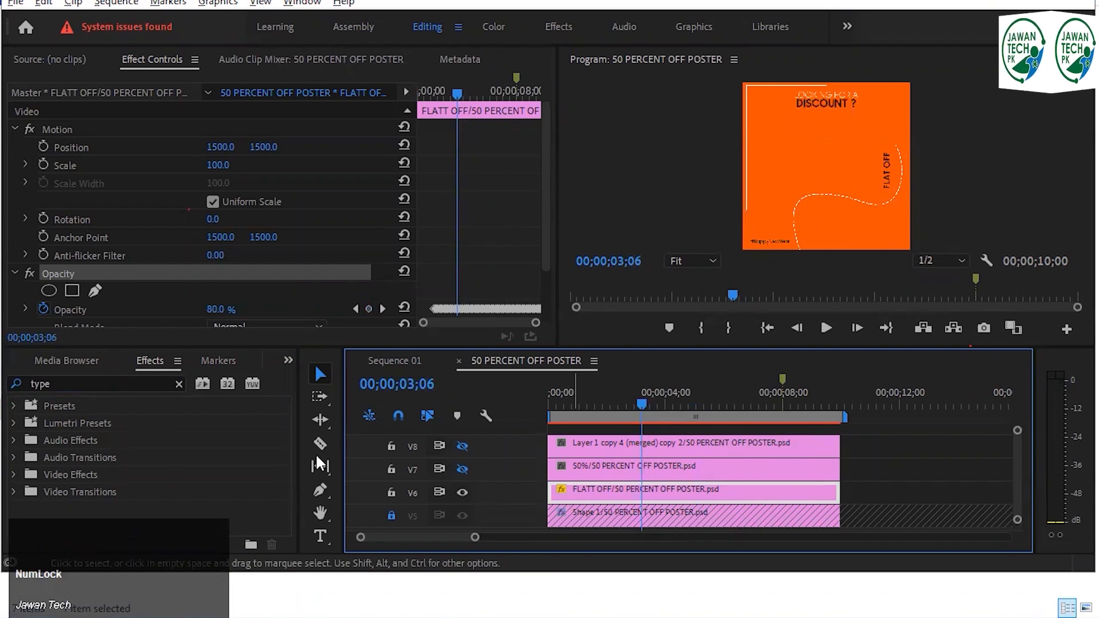
left_click(60, 273)
left_click(40, 305)
left_click(612, 298)
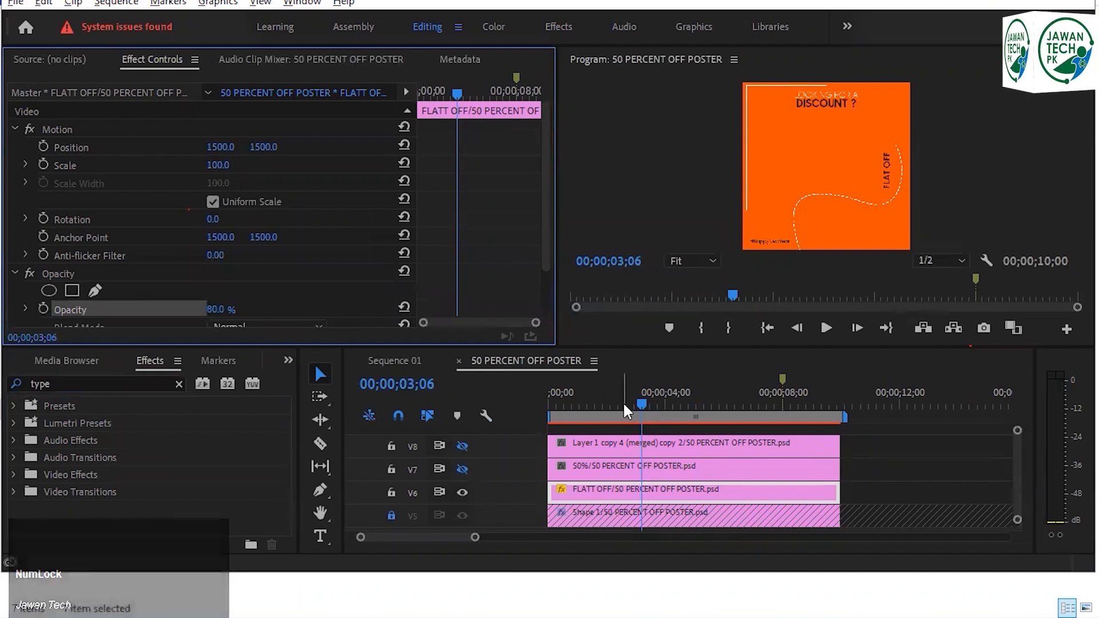
Move the playhead of the 50 PERCENT OFF POSTER sequence to 00;00;02;00
left_click(607, 403)
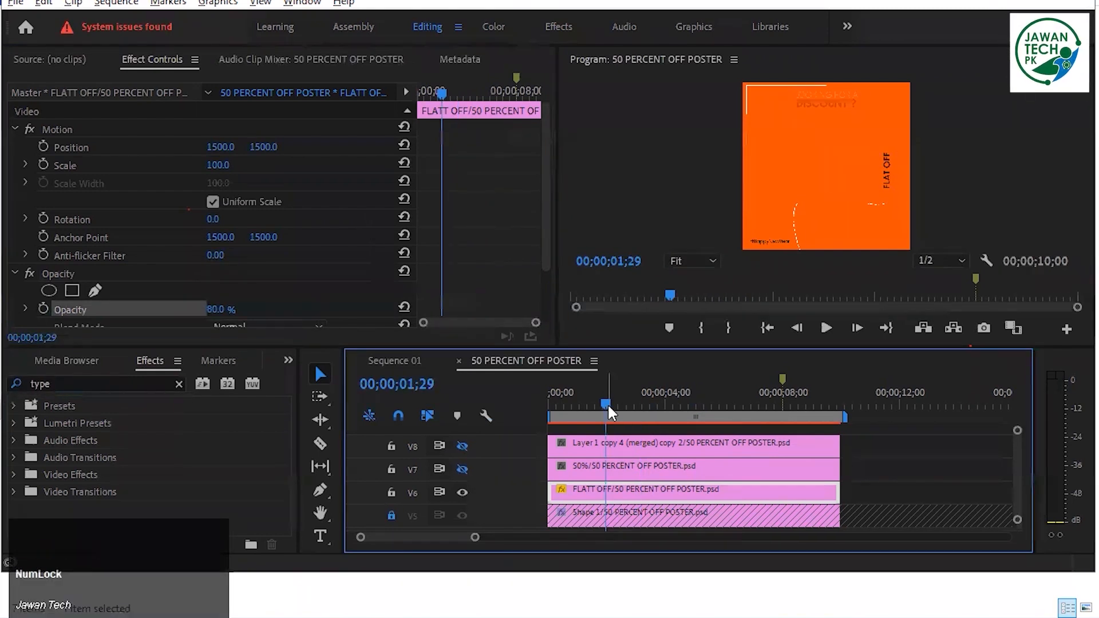
left_click(425, 385)
key("Delete")
type("3")
key("Return")
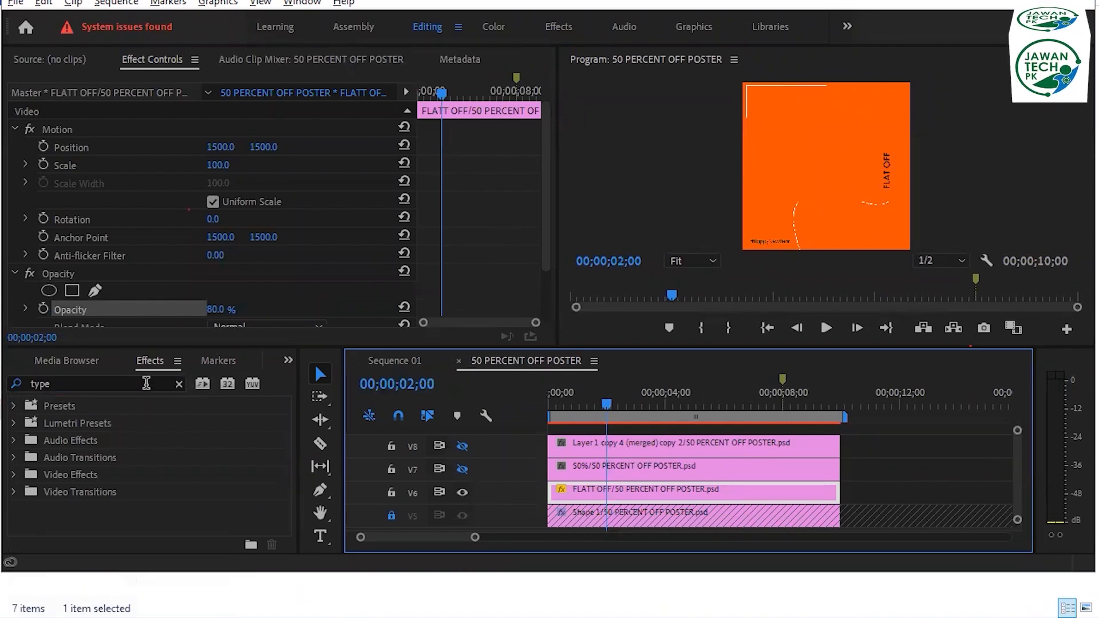
Switch to File Explorer, open the Text_Swing folder and copy the Text_Swing preset file
key("alt+Tab")
double_click(246, 114)
left_click(246, 96)
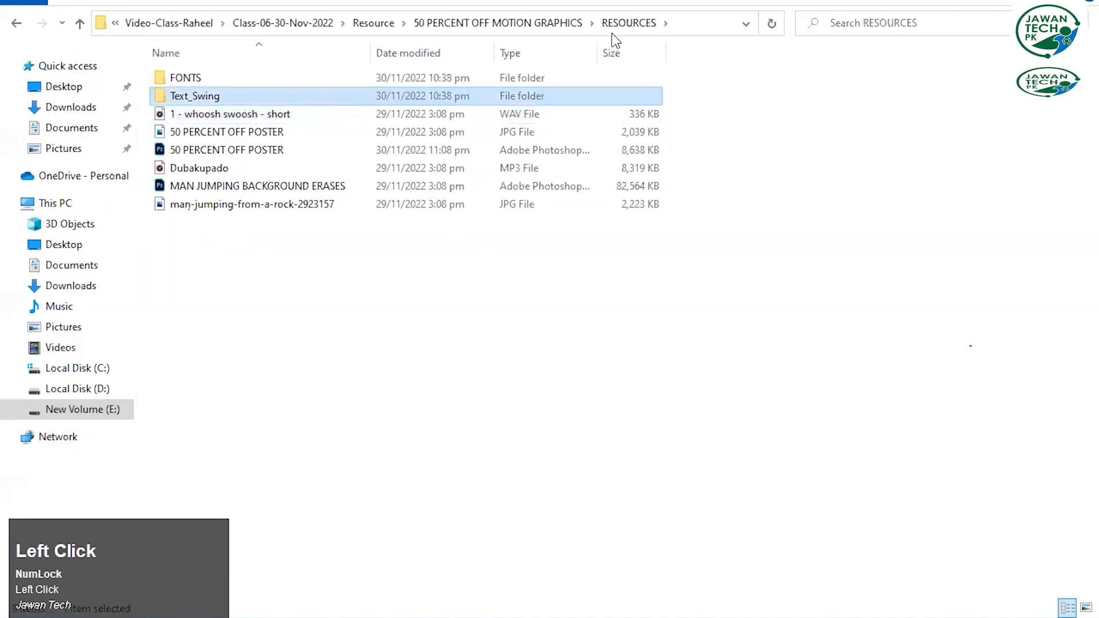
key("Return")
key("ctrl+c")
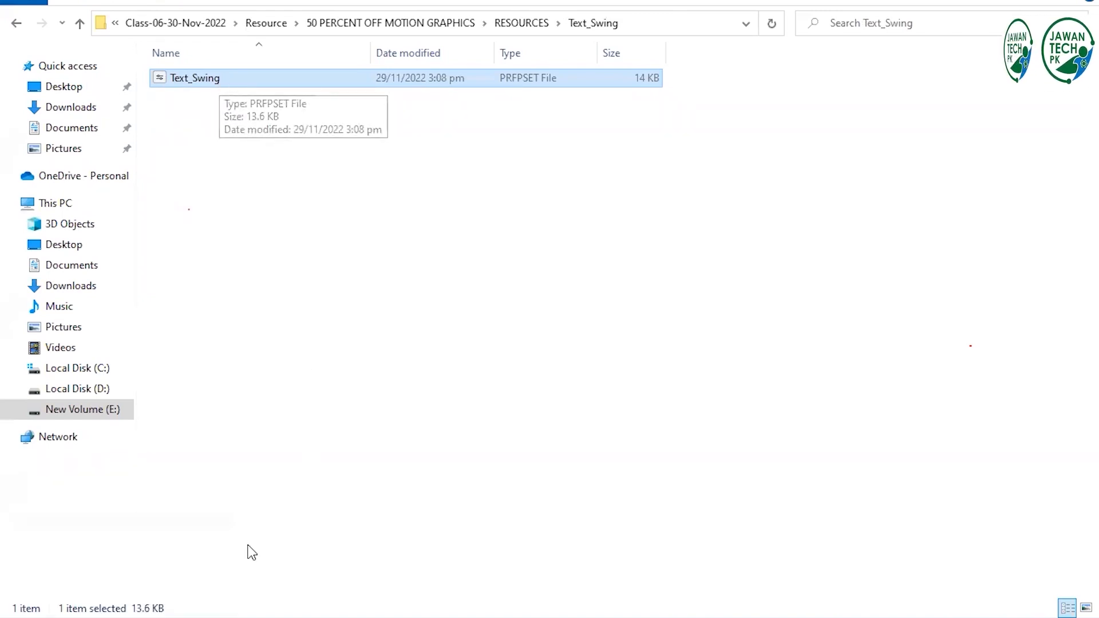
key("Num_Lock")
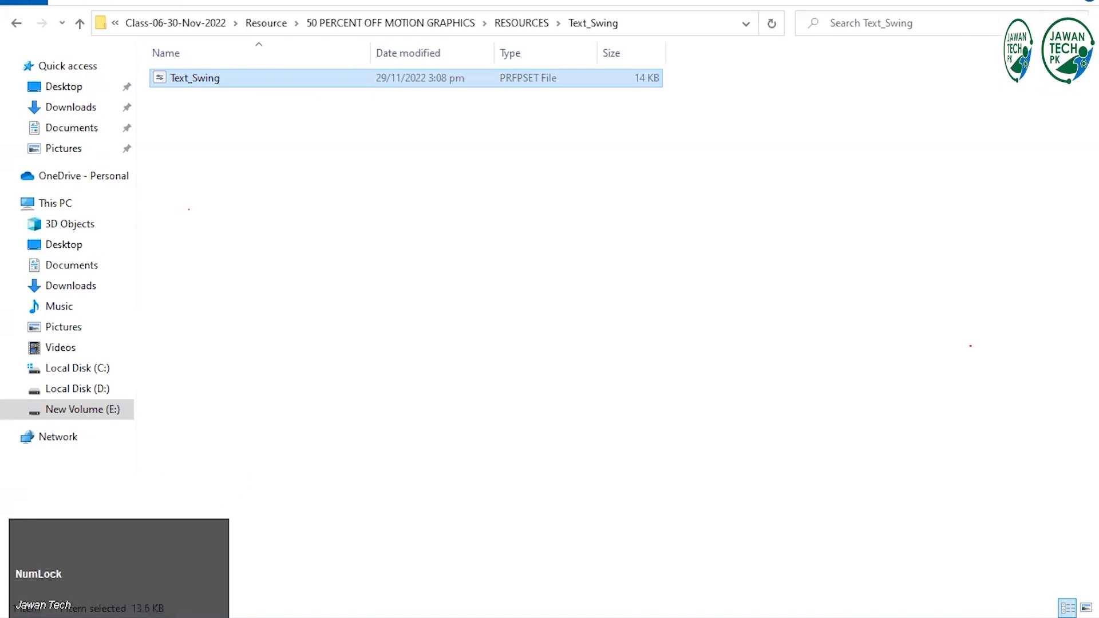
Open the file location of the Adobe Premiere Pro 2020 Start entry and follow its shortcut to the program's installation folder
key("super")
right_click(115, 309)
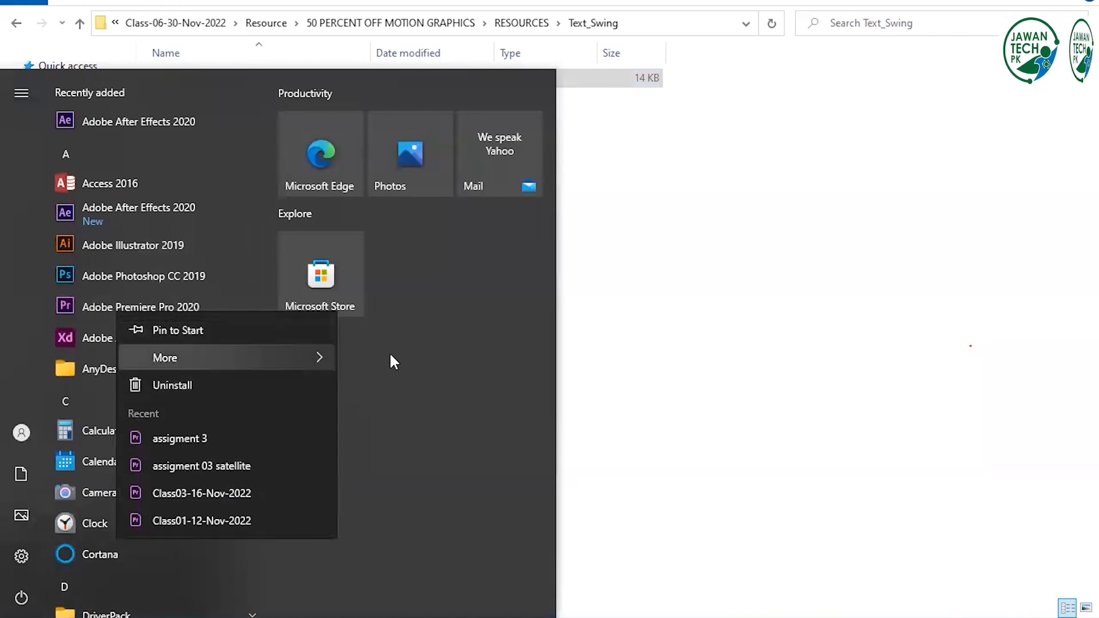
left_click(435, 412)
key("Num_Lock")
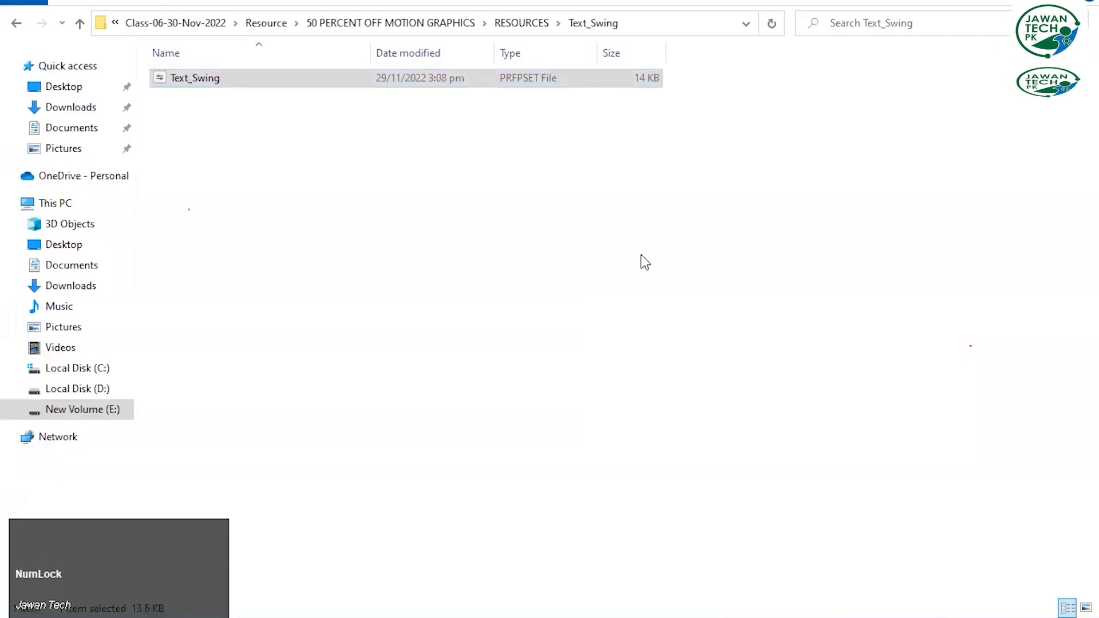
scroll(729, 378, "up", 2)
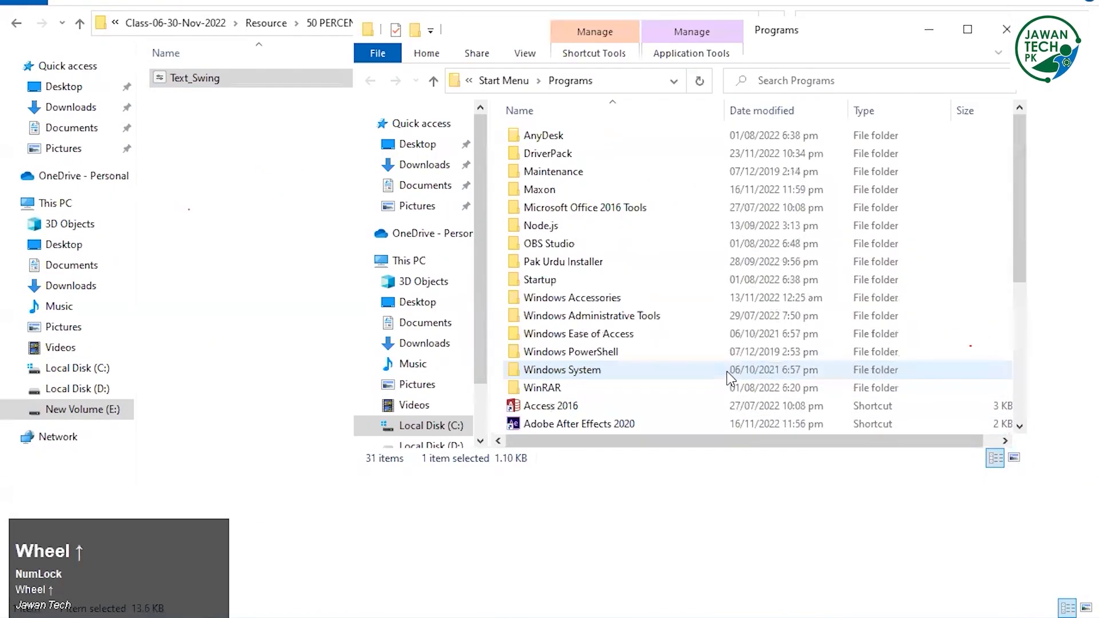
scroll(729, 377, "down", 5)
right_click(633, 172)
right_click(630, 228)
left_click(652, 216)
scroll(652, 240, "up", 6)
scroll(653, 240, "down", 2)
left_click_drag(590, 32, 605, 110)
scroll(656, 378, "up", 5)
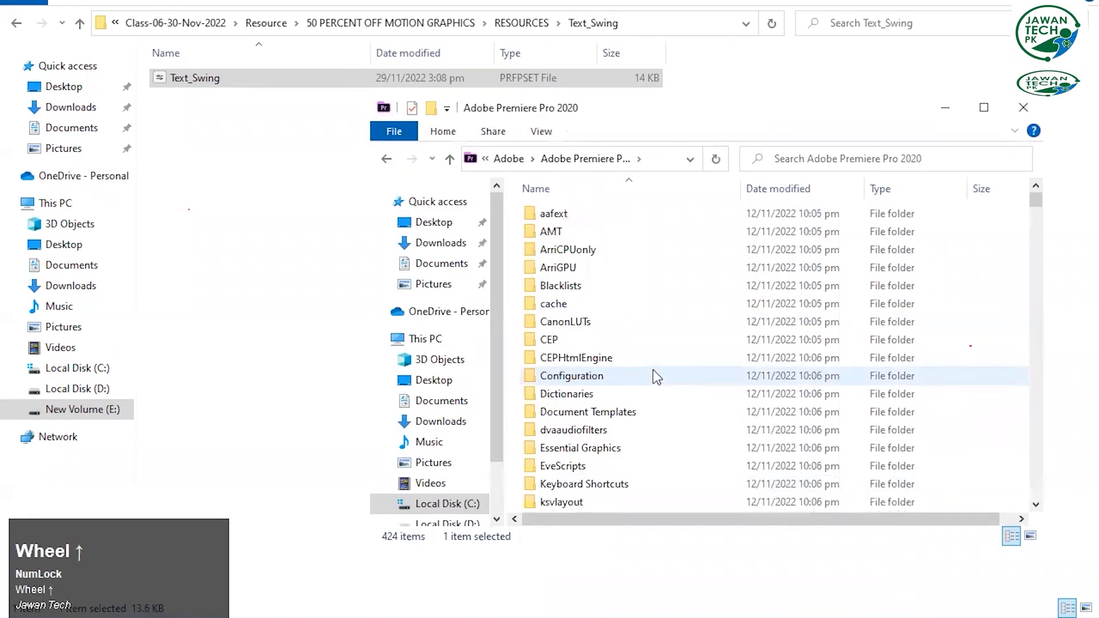
Look through the installation folder's Presets folder and its Templates subfolders for where effect presets are stored
scroll(656, 377, "down", 8)
double_click(637, 268)
double_click(600, 211)
key("BackSpace")
double_click(599, 231)
key("BackSpace")
double_click(599, 231)
double_click(596, 231)
key("BackSpace")
key("BackSpace")
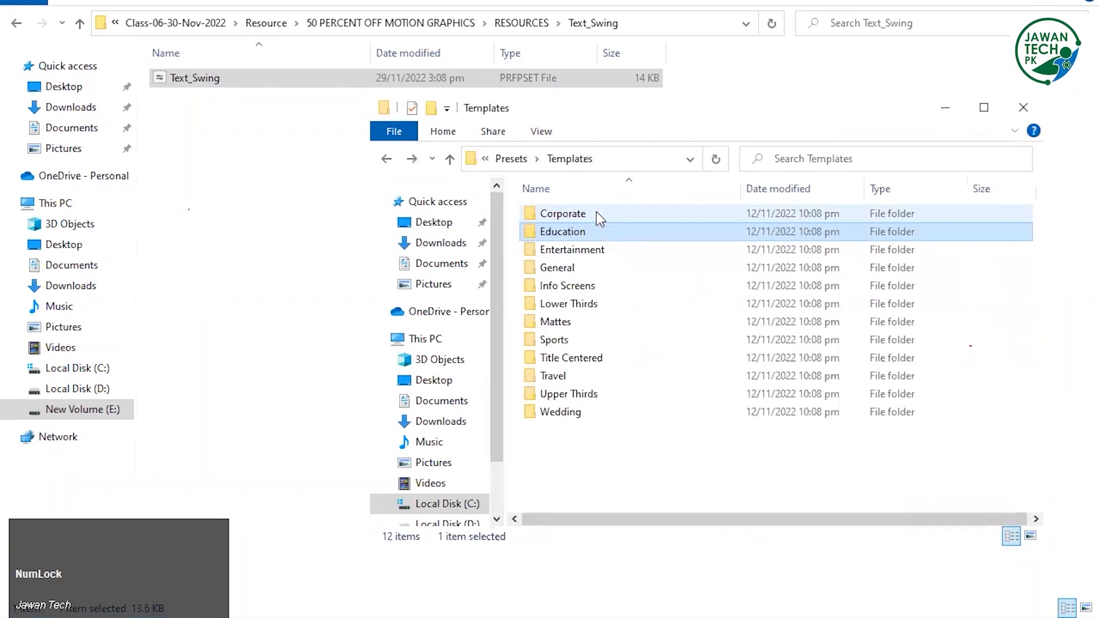
key("BackSpace")
key("BackSpace")
key("BackSpace")
scroll(612, 319, "down", 6)
left_click(621, 378)
key("Up")
key("Up")
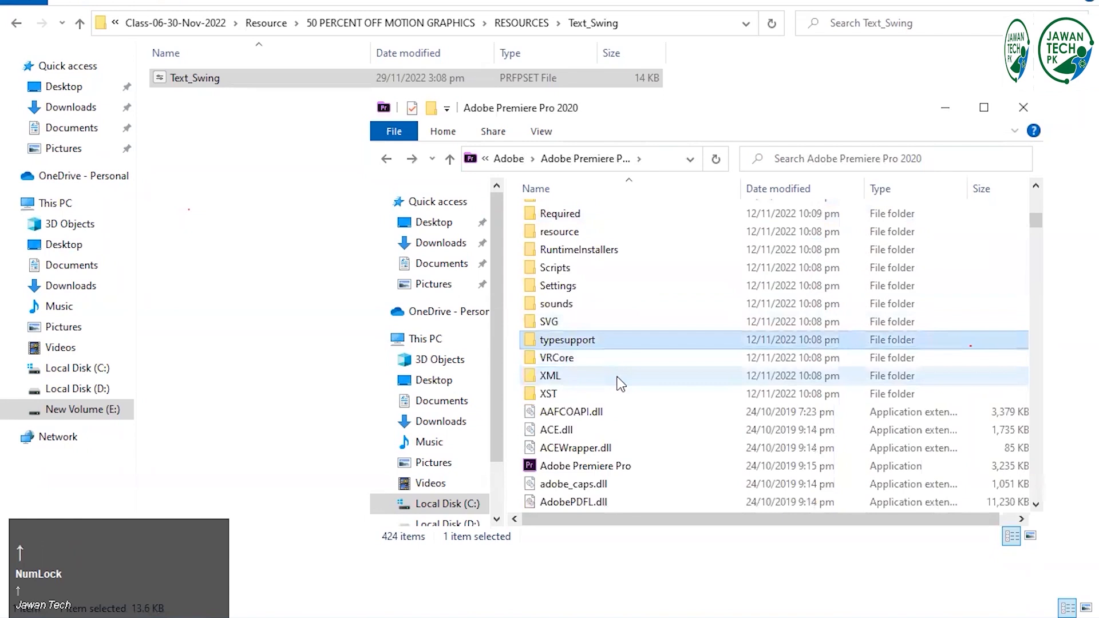
double_click(600, 267)
left_click(596, 216)
key("BackSpace")
key("BackSpace")
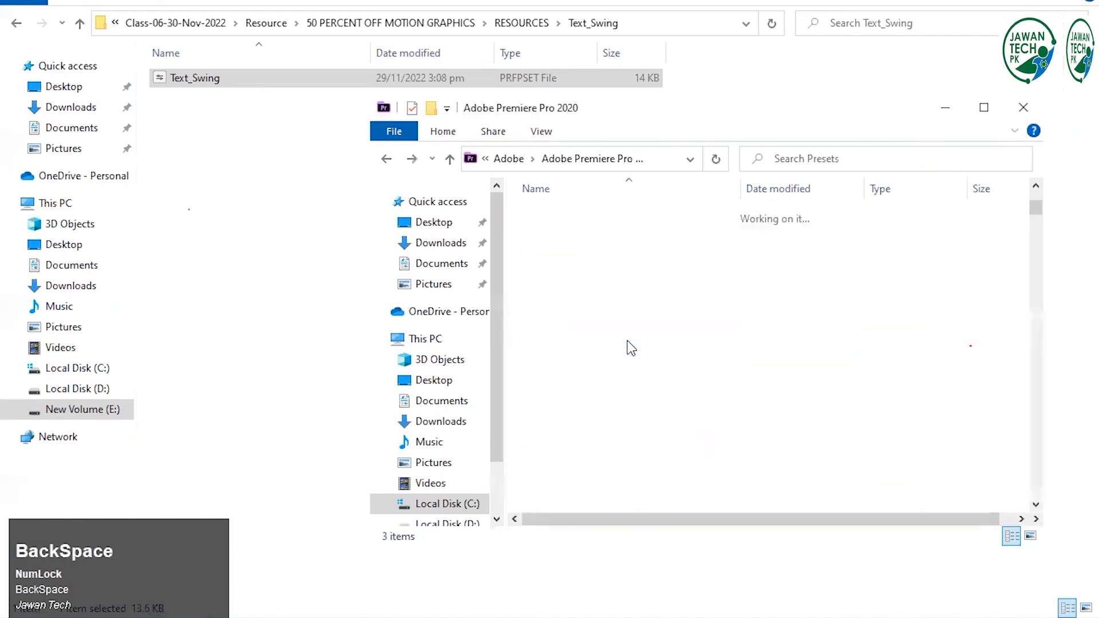
Look back through the remaining folders of the Adobe Premiere Pro 2020 installation and close that window
key("Up")
key("Up")
key("Up")
key("Up")
key("Up")
key("Up")
key("Up")
key("Up")
key("Up")
key("Up")
key("Up")
key("Up")
key("Up")
key("Up")
key("Up")
key("Up")
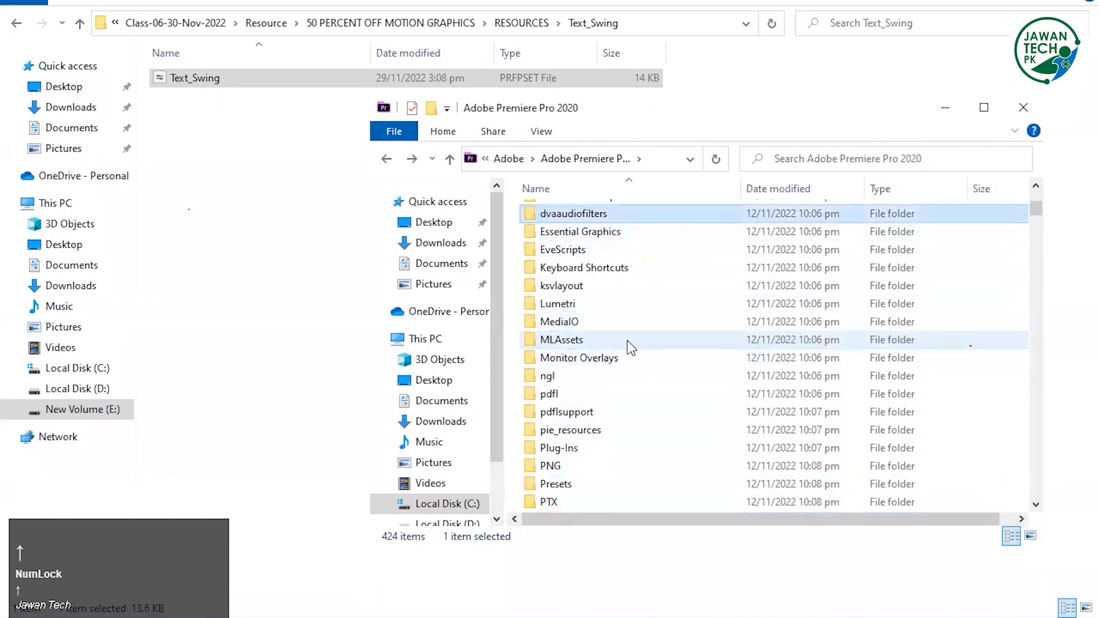
key("Up")
key("Up")
key("Up")
key("Up")
key("alt+F4")
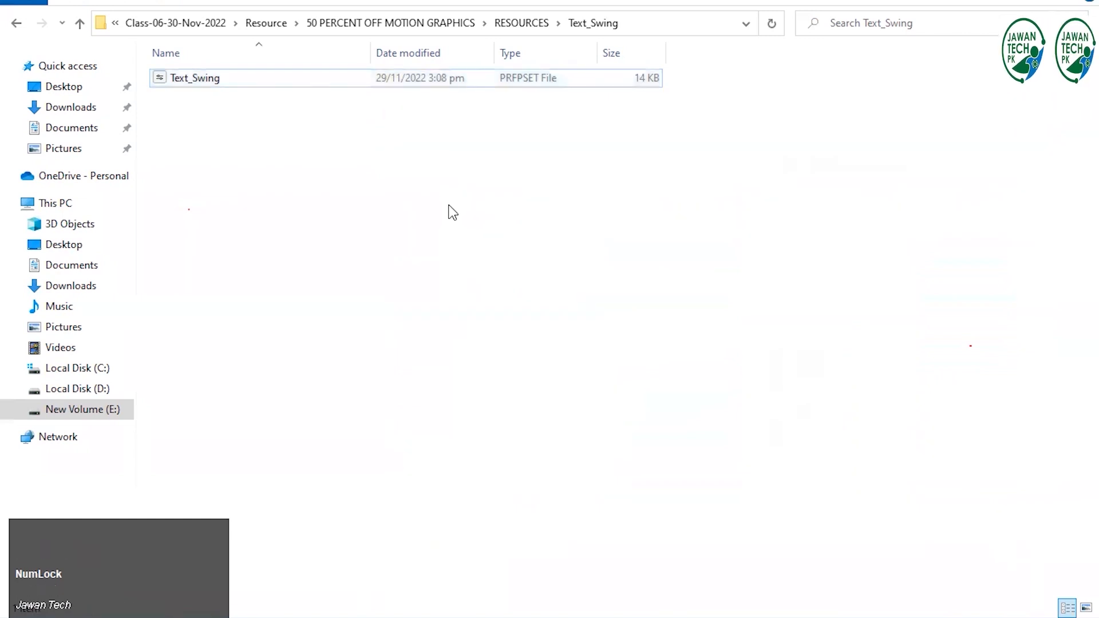
Go back to the RESOURCES folder and switch back to Premiere Pro
key("BackSpace")
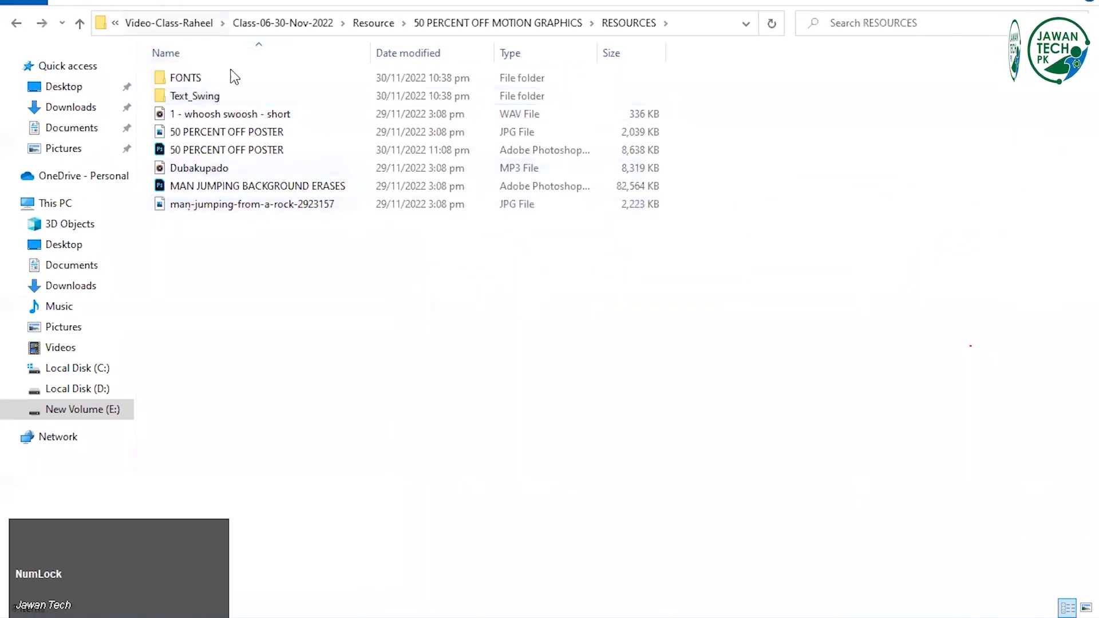
left_click(686, 235)
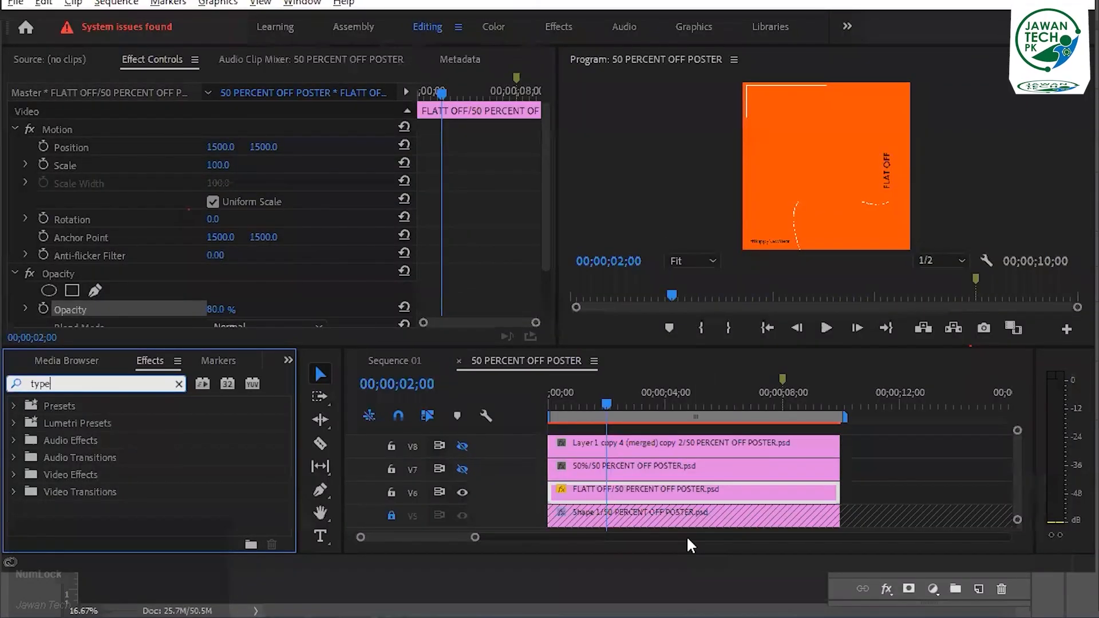
left_click(687, 539)
scroll(687, 538, "up", 1)
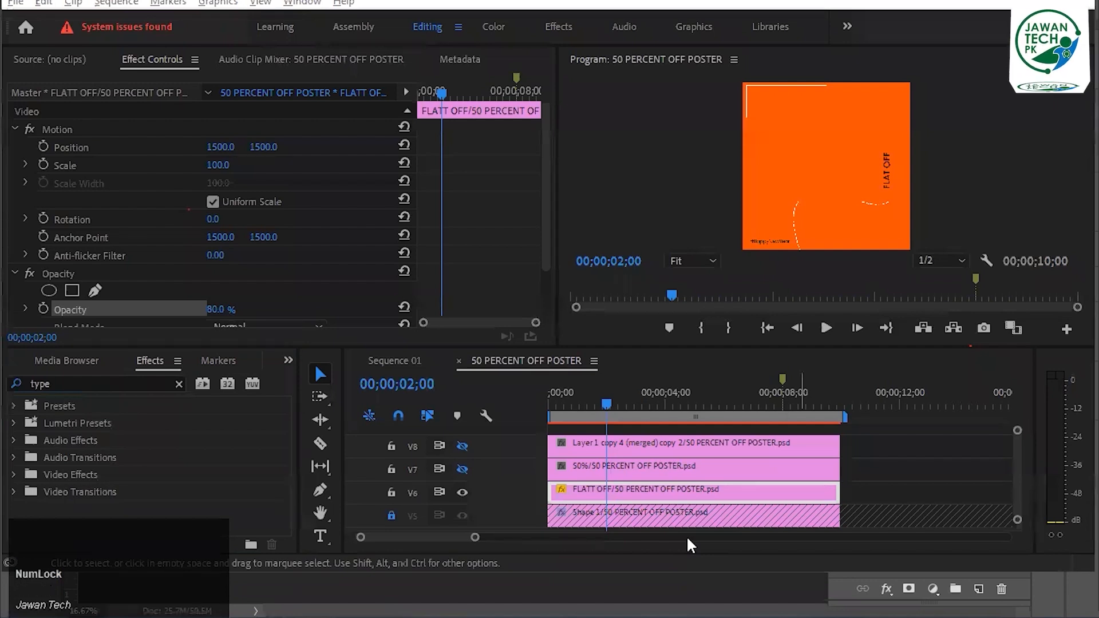
scroll(687, 544, "down", 1)
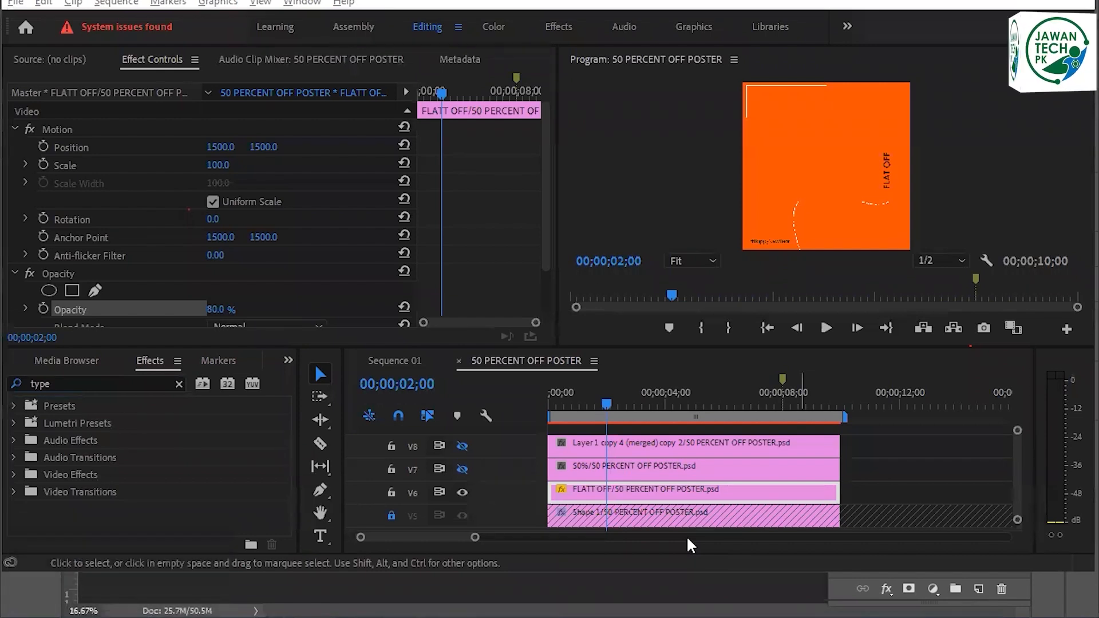
key("Num_Lock")
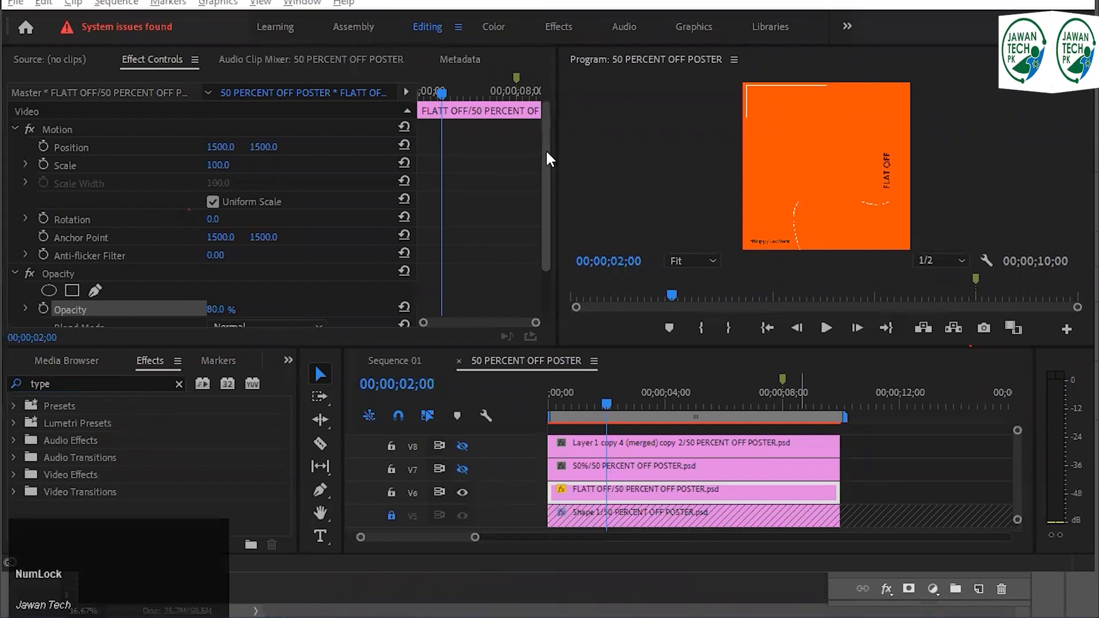
Turn off Uniform Scale for the FLATT OFF clip and try stretching its Scale Height to about 173
left_click(610, 495)
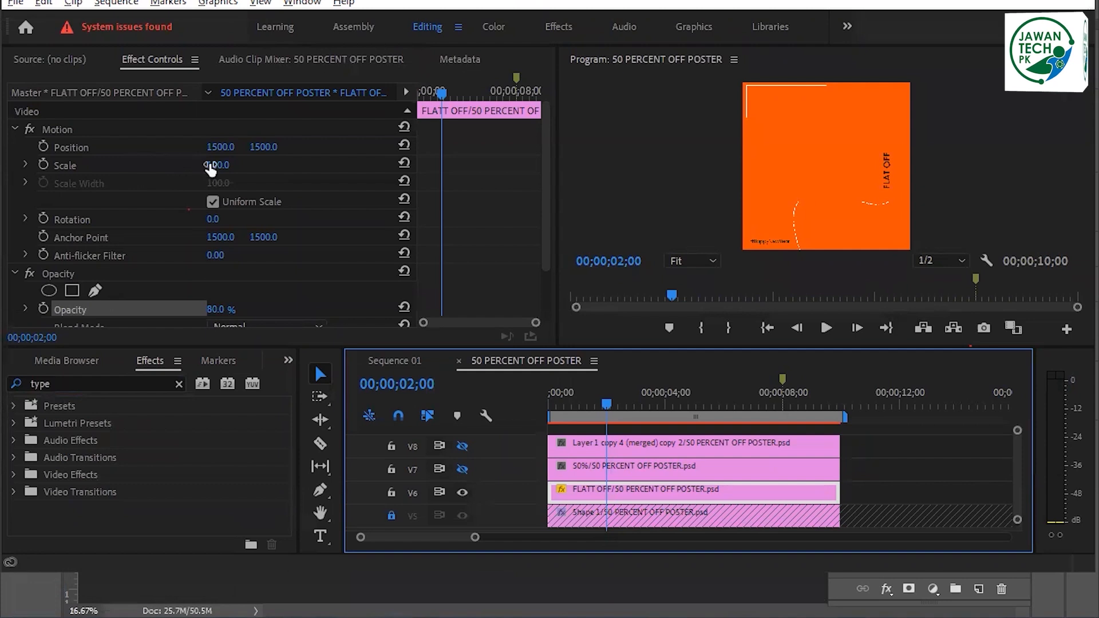
left_click_drag(211, 166, 231, 152)
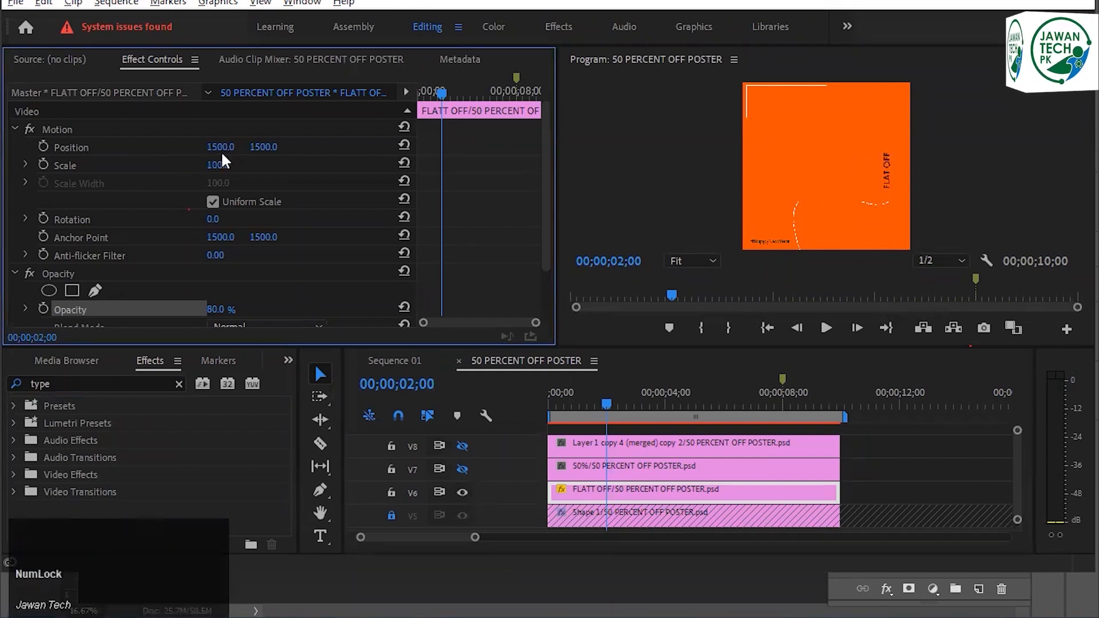
left_click(664, 232)
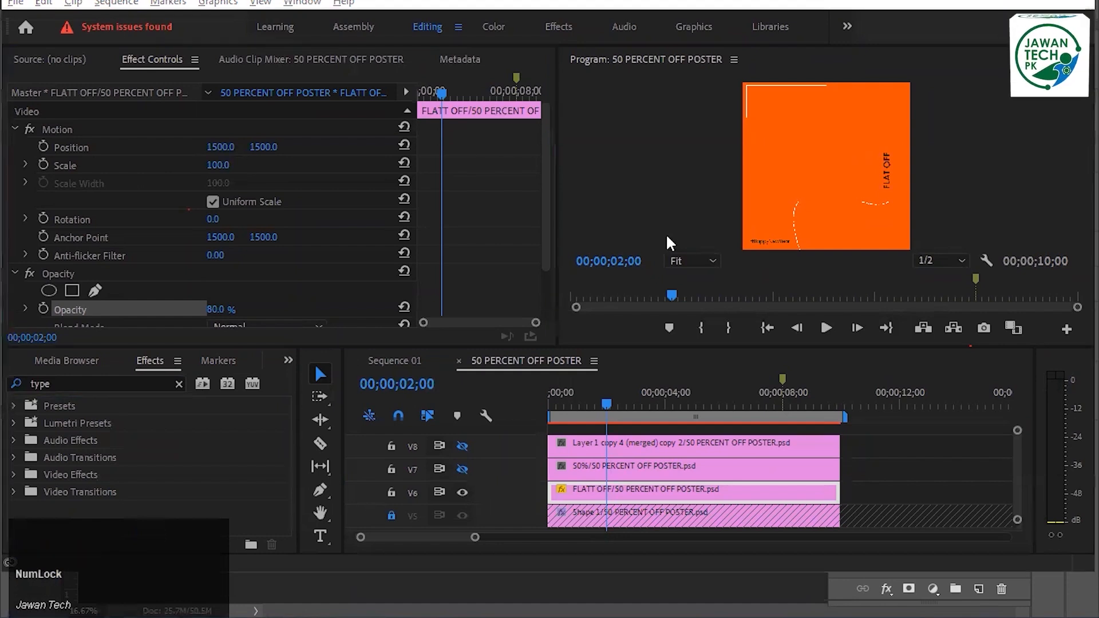
left_click(212, 202)
left_click_drag(215, 165, 172, 160)
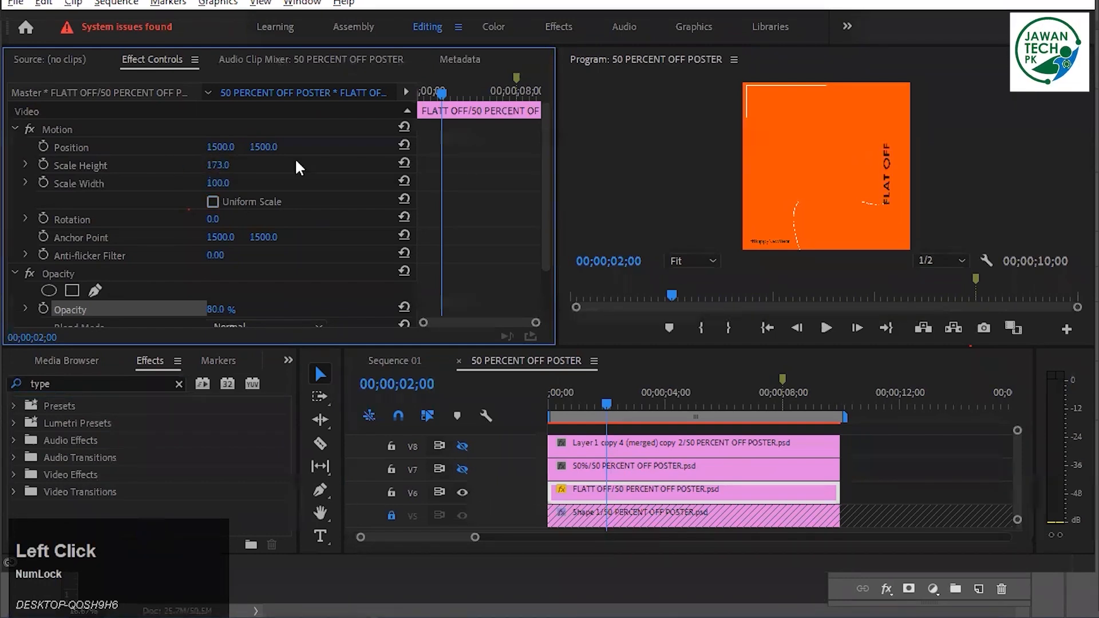
Set the FLATT OFF clip's Scale Height to 100
left_click(218, 164)
type("100")
key("Return")
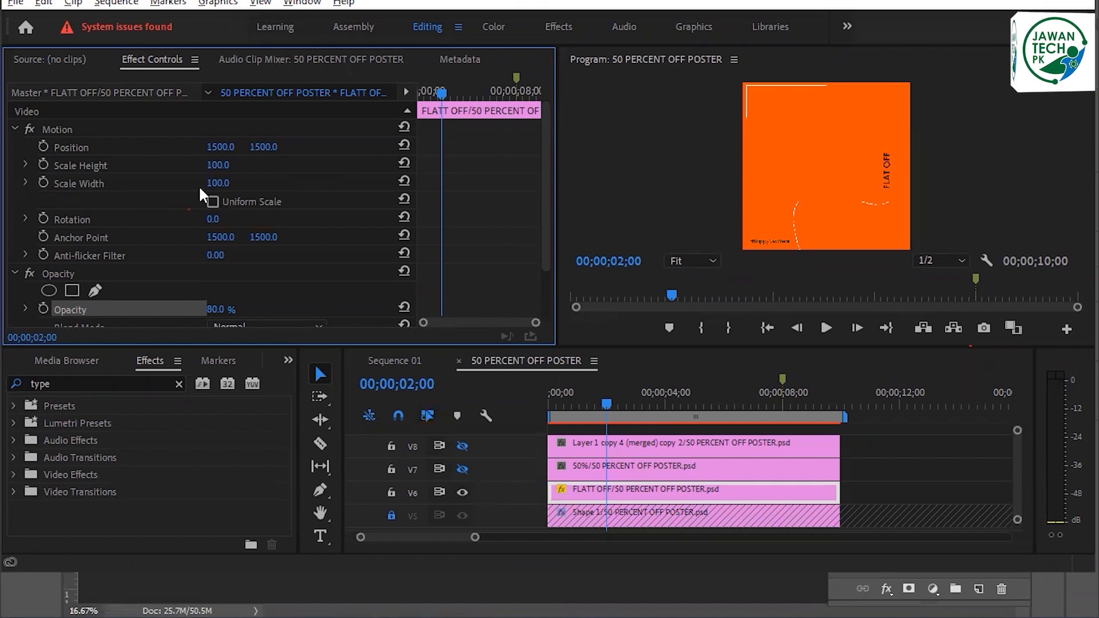
left_click(221, 184)
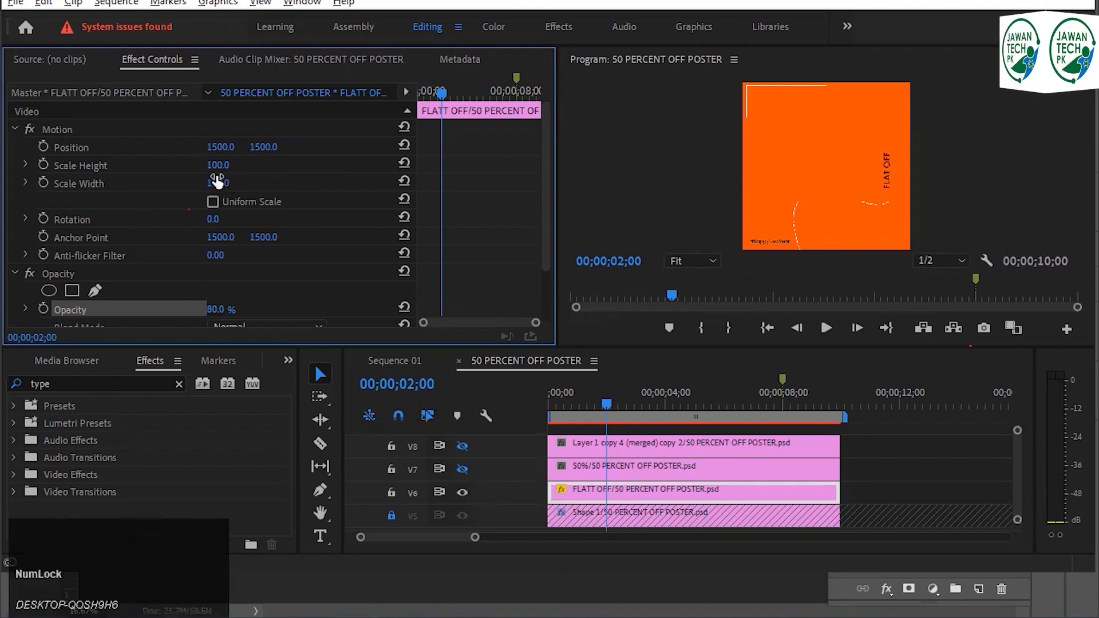
left_click(217, 182)
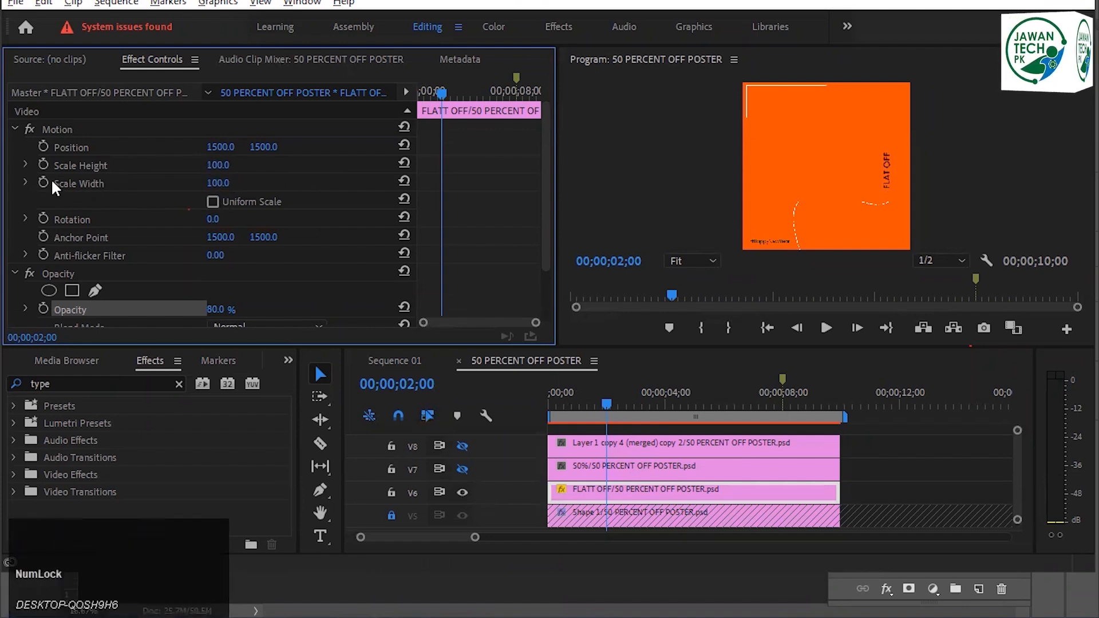
Start Scale Height animation on the FLATT OFF clip with a keyframe value of 0 at 00;00;02;00
left_click(47, 161)
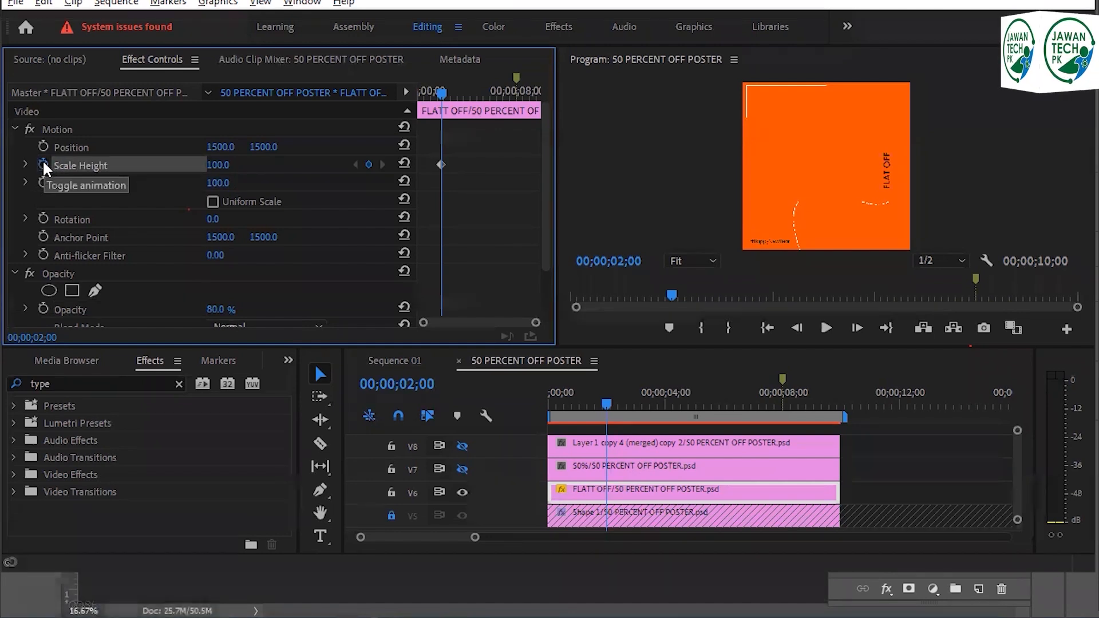
type("0")
key("Return")
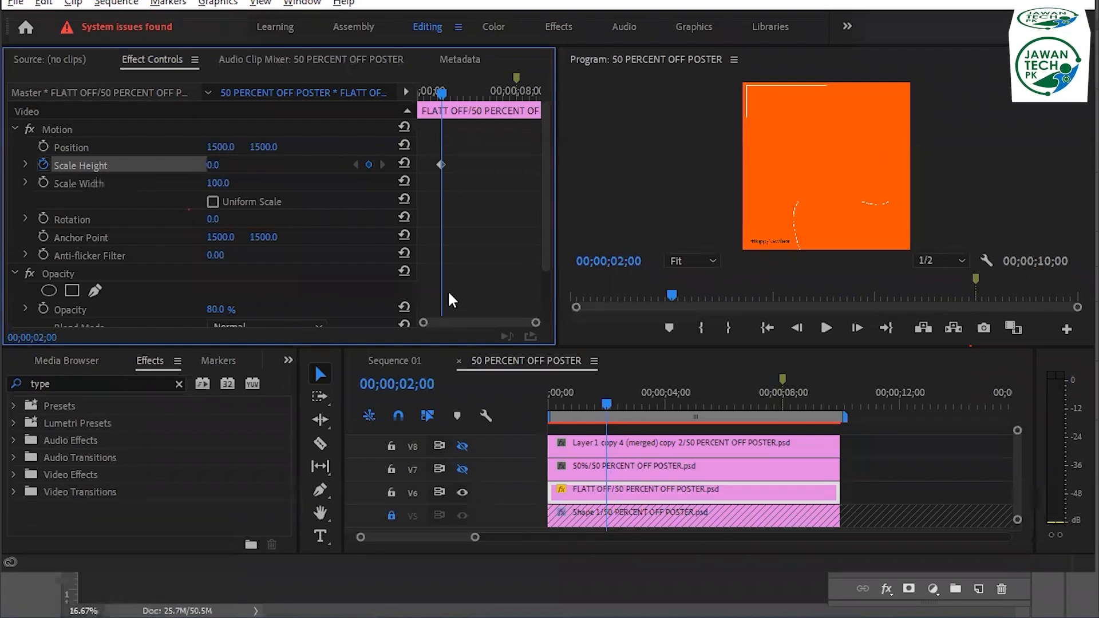
Add a Scale Height keyframe of 100 to the FLATT OFF clip at 00;00;03;00
left_click(412, 384)
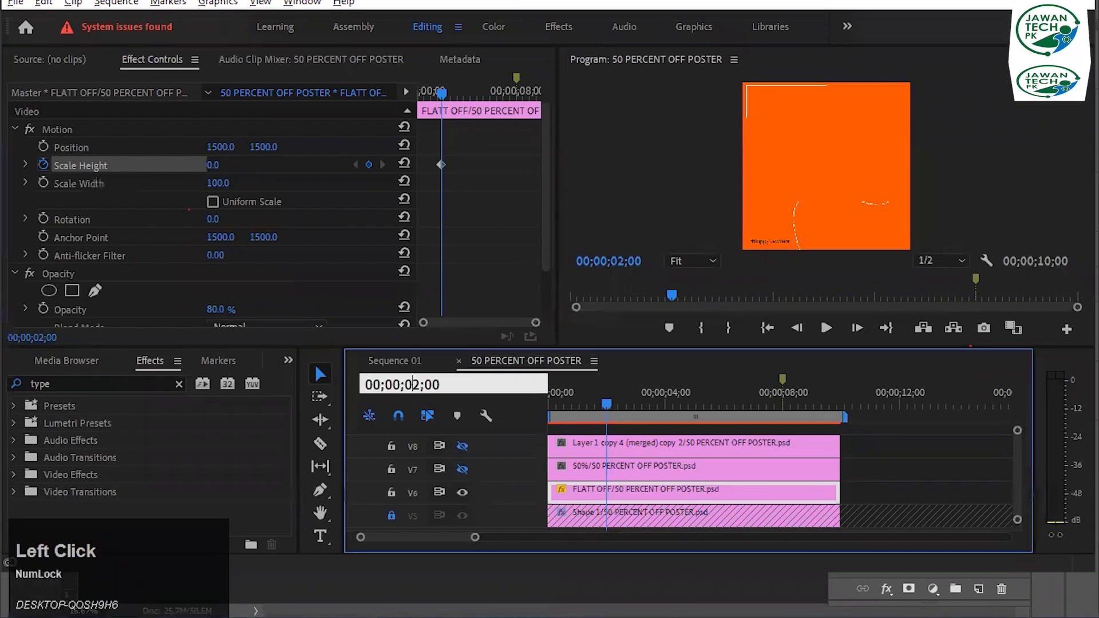
type("3")
key("Return")
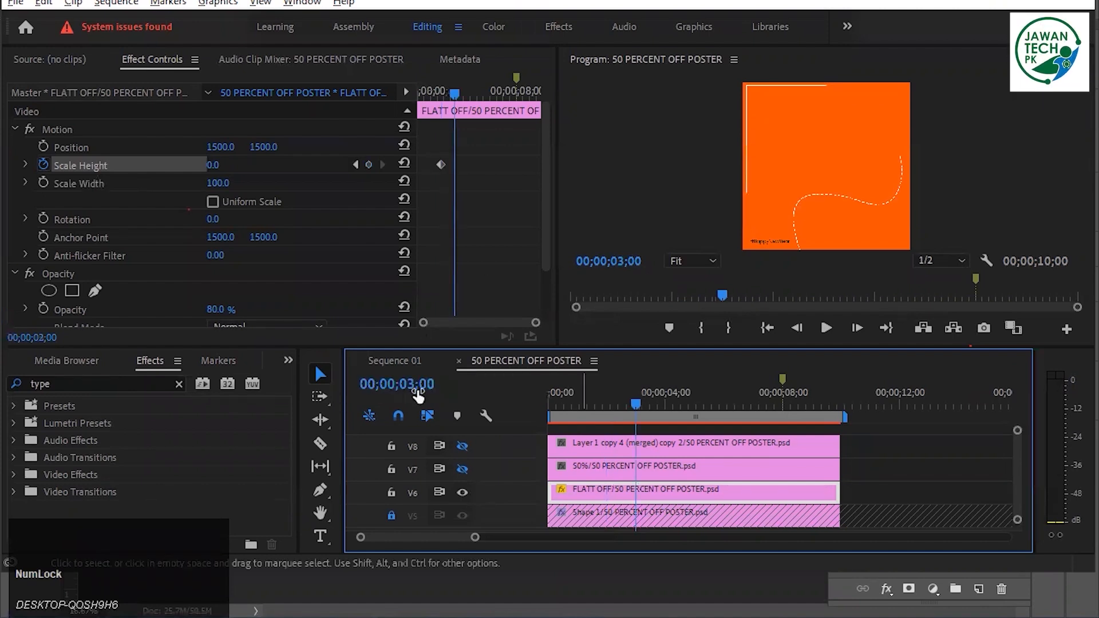
left_click(412, 384)
left_click(421, 385)
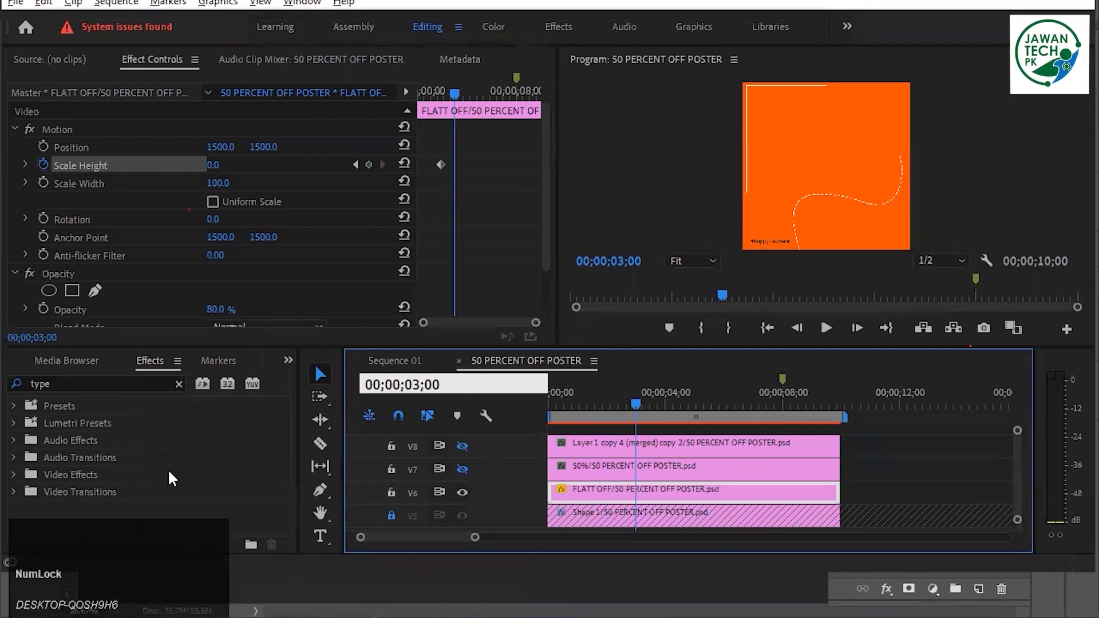
left_click(213, 165)
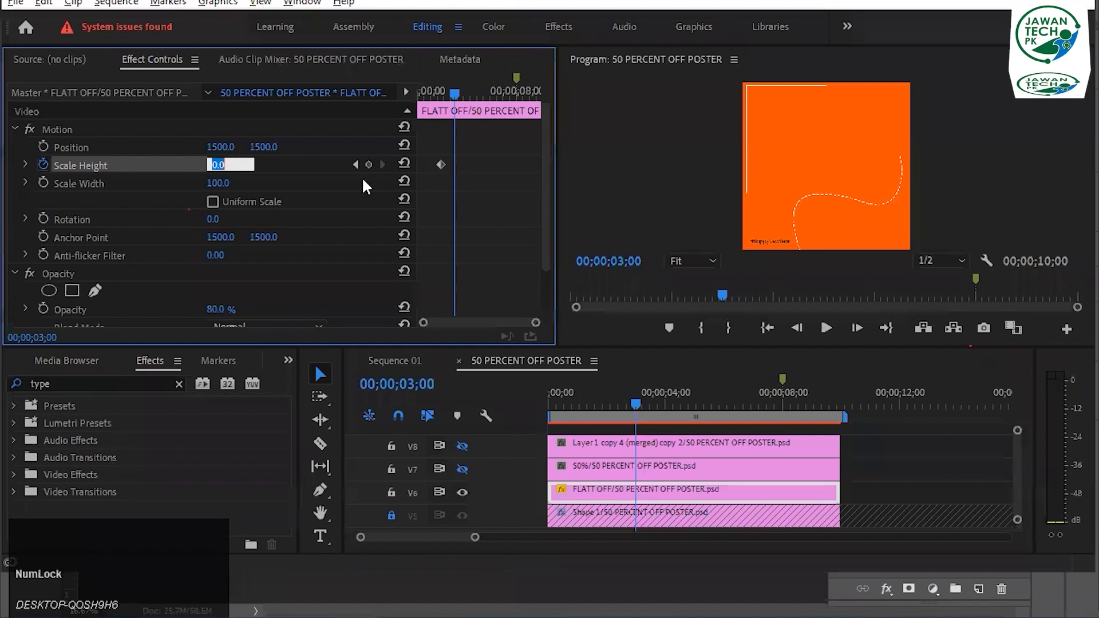
type("100")
key("Return")
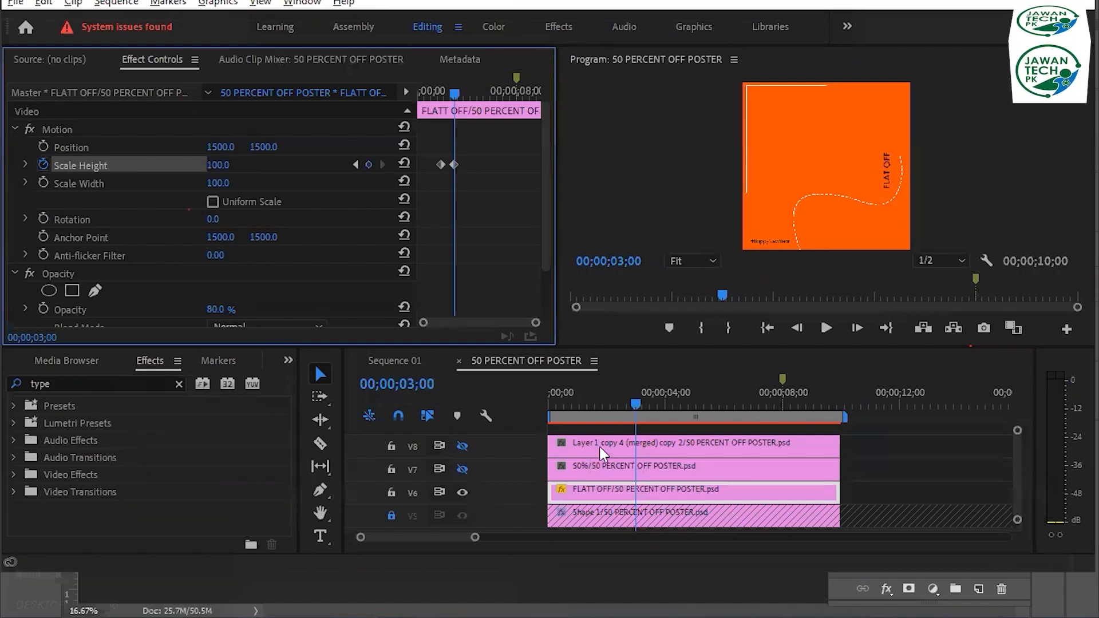
Add a Scale Height keyframe of 0 to the FLATT OFF clip at 00;00;04;00
left_click(410, 384)
type("400")
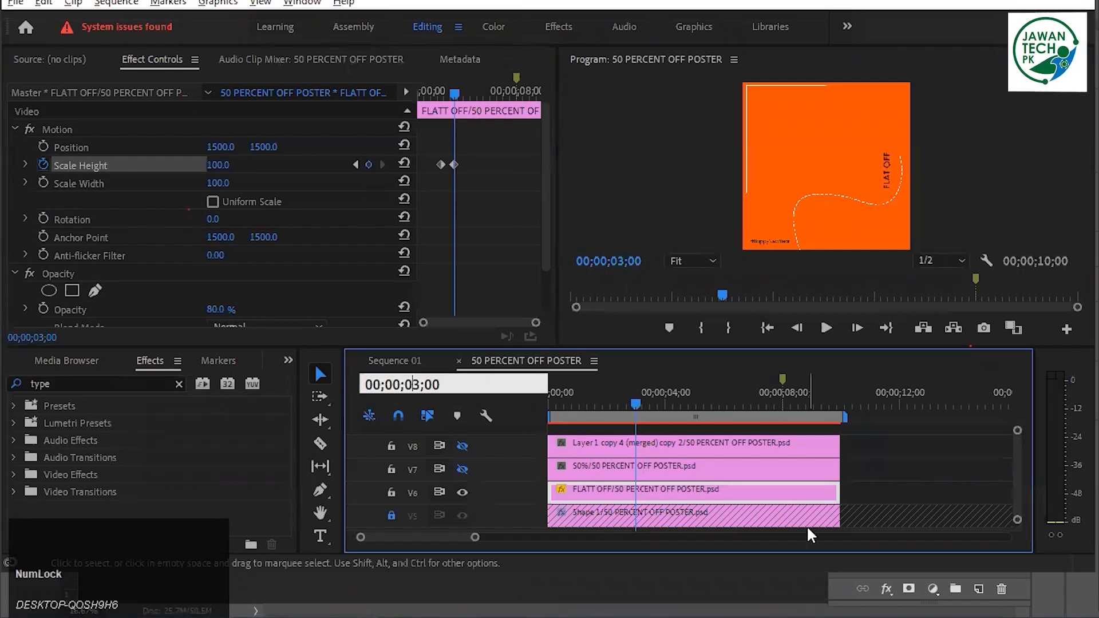
key("Return")
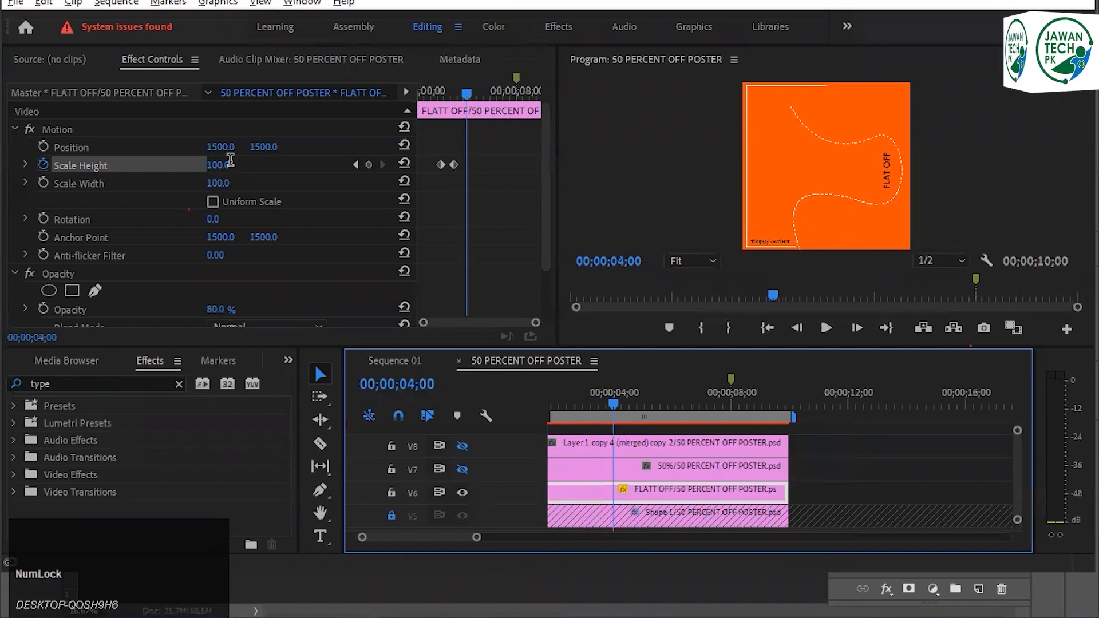
left_click(213, 165)
type("0")
key("Return")
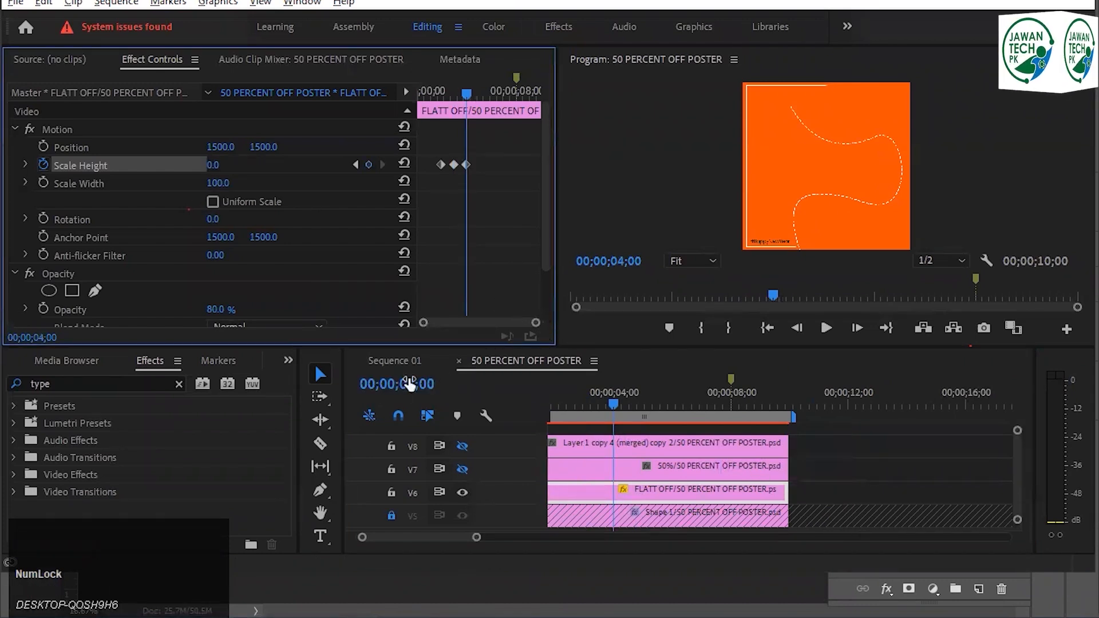
Add a Scale Height keyframe of 100 to the FLATT OFF clip at 00;00;05;00
left_click(410, 383)
key("Delete")
type("5")
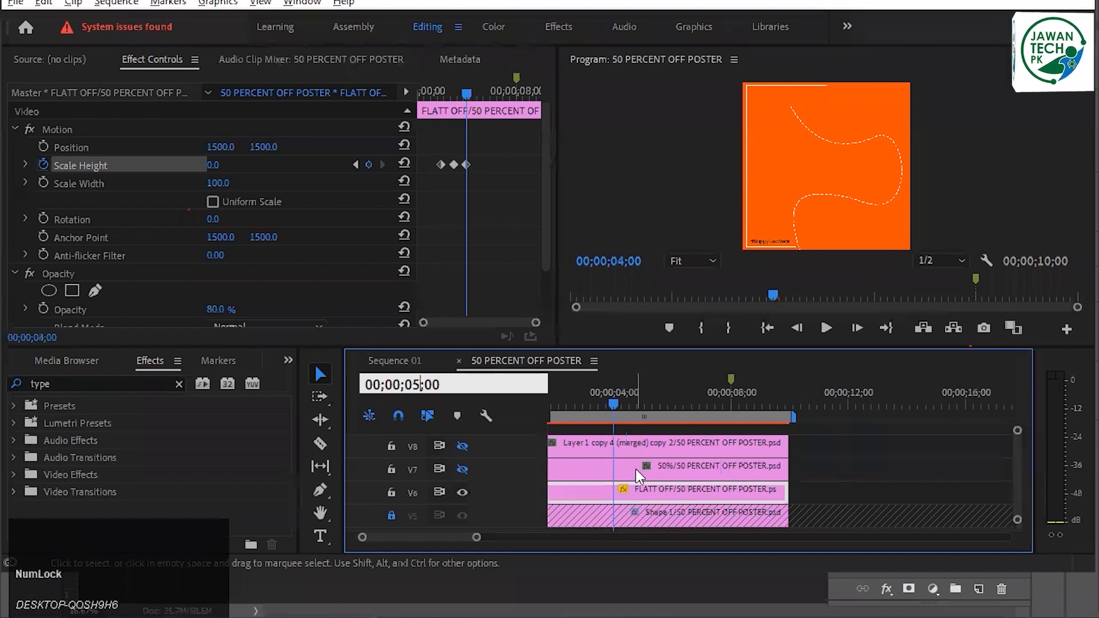
key("Return")
left_click(217, 165)
type("100")
key("Return")
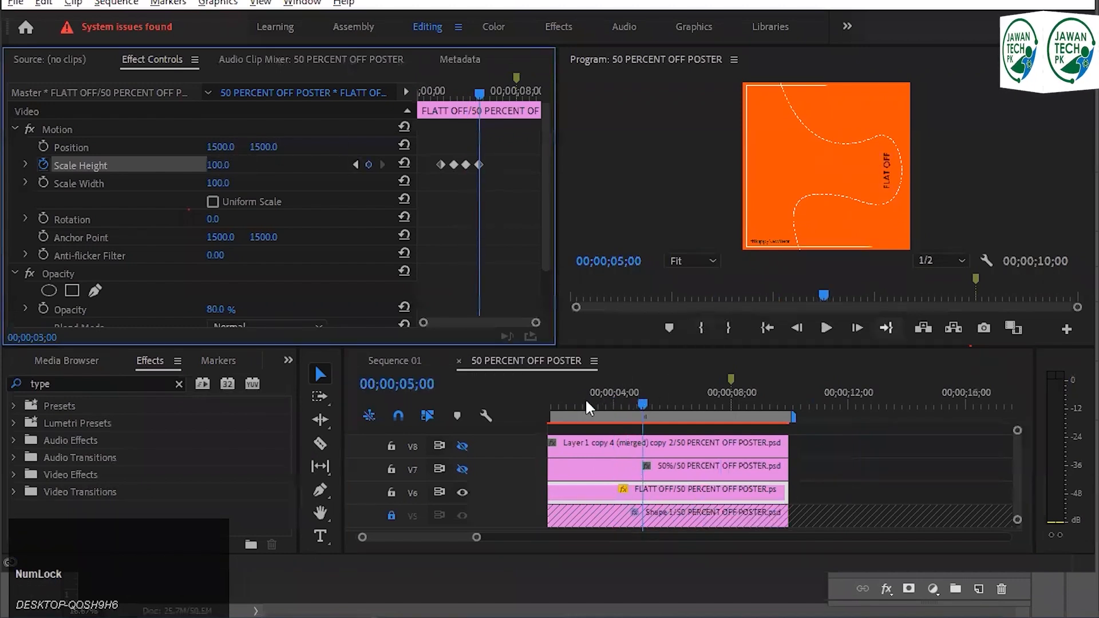
Save the project and play back the FLATT OFF animation from 00;00;02;23 in an enlarged preview, then restore the layout
left_click(578, 397)
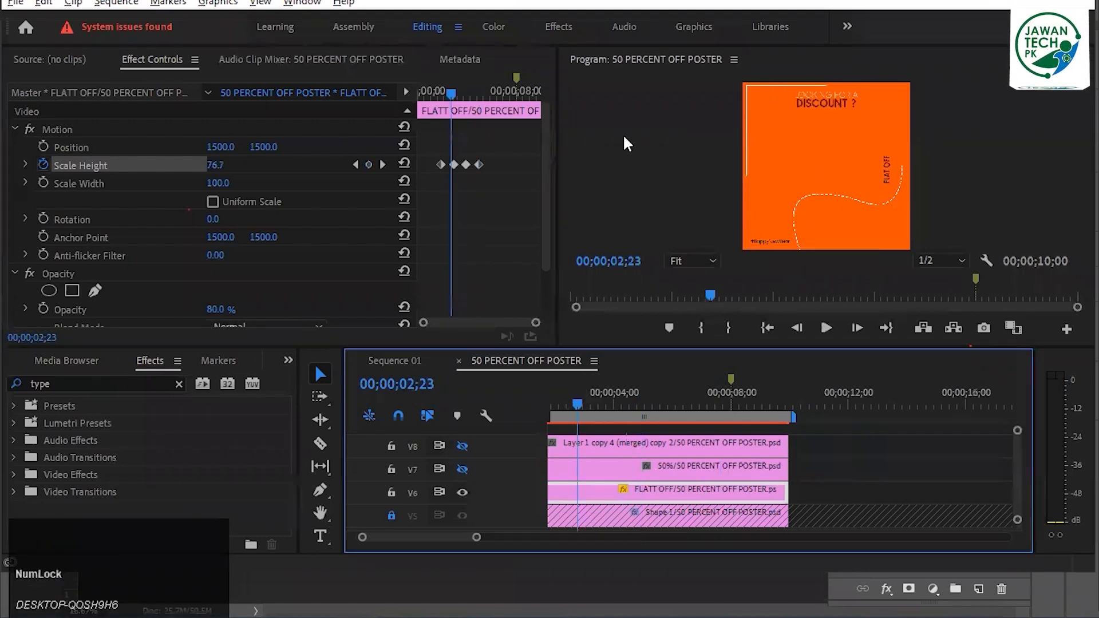
key("ctrl+s")
left_click(624, 138)
key("grave")
key("space")
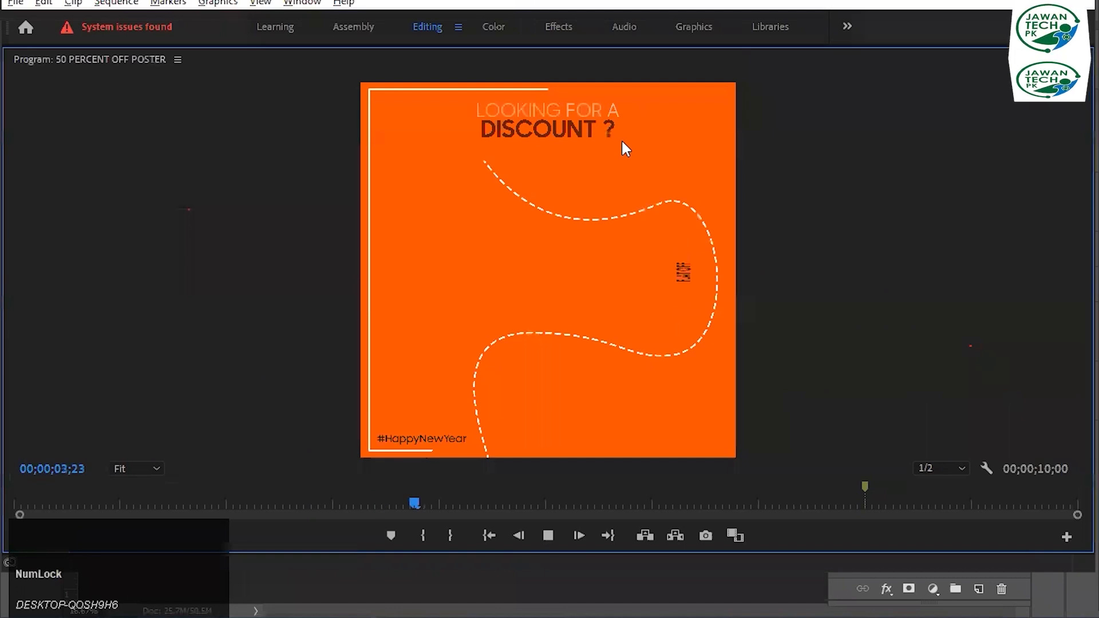
key("space")
left_click(216, 487)
key("space")
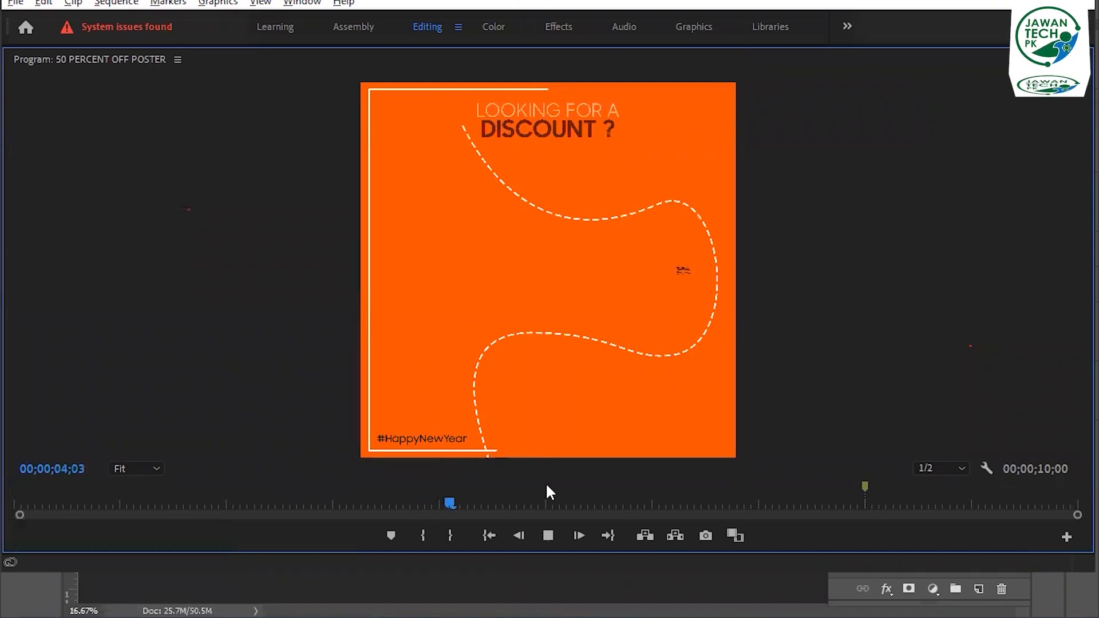
key("ctrl+s")
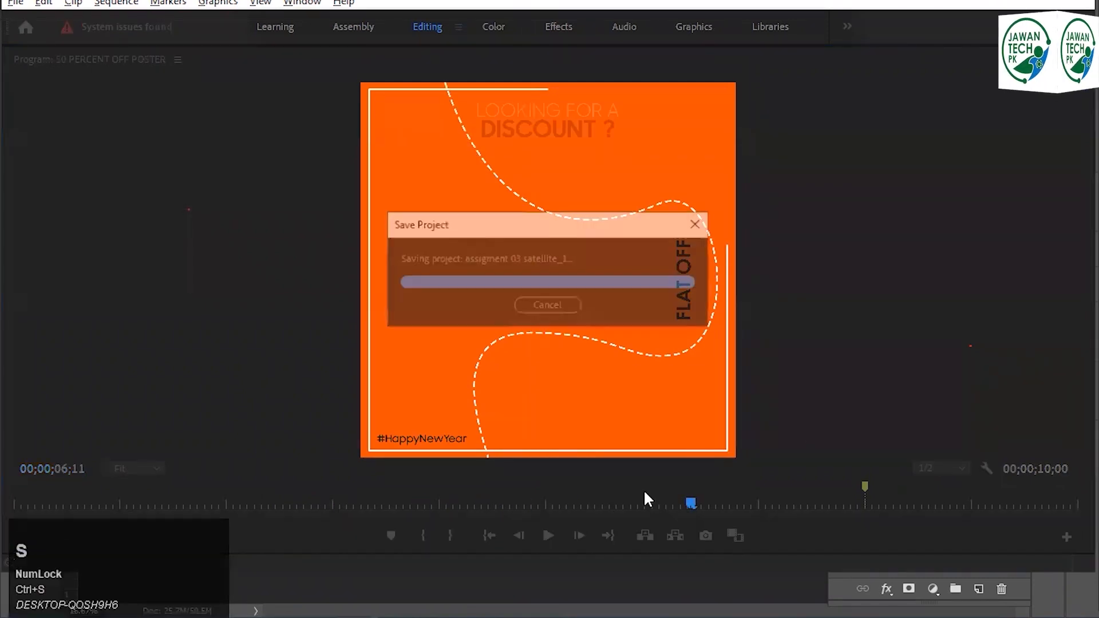
left_click(483, 504)
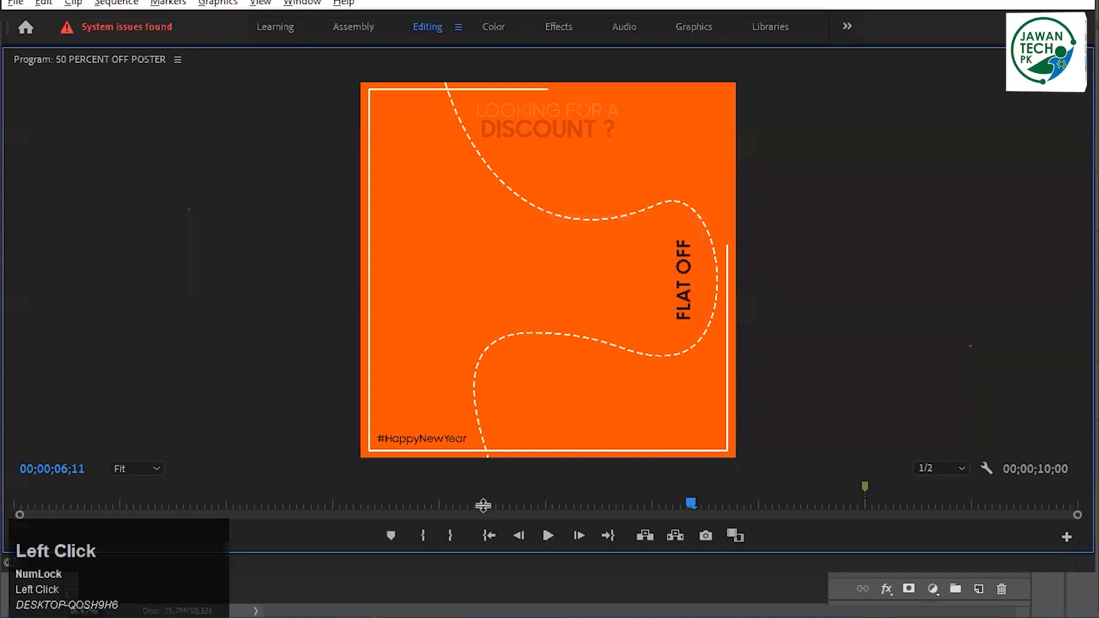
key("grave")
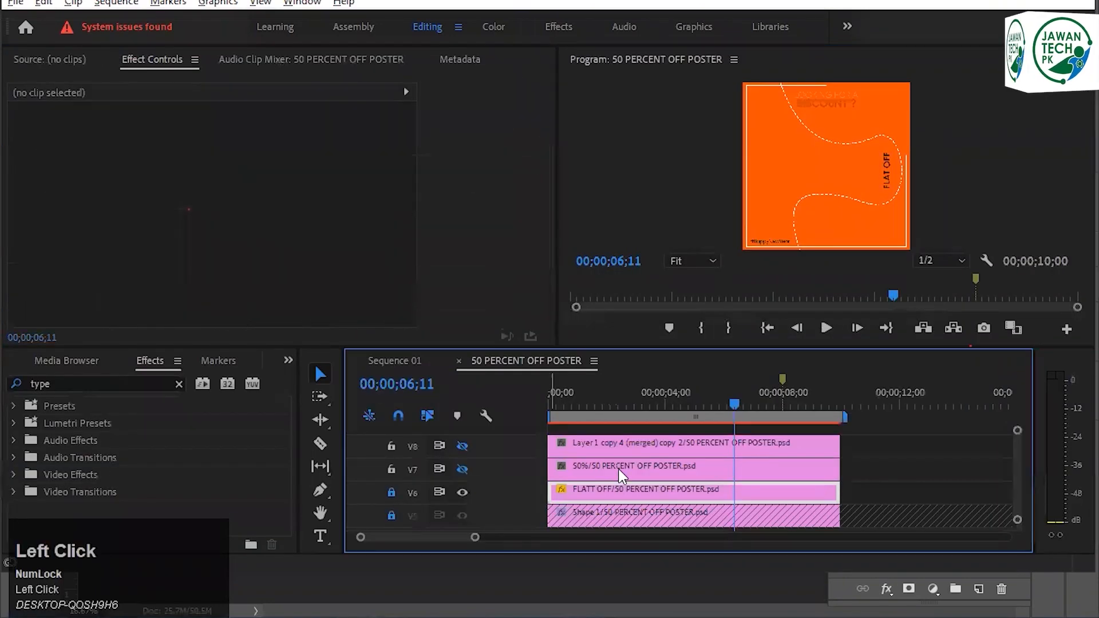
Select the 50% clip, make its V7 track visible and place the playhead at 00;00;02;00
left_click(621, 475)
left_click(462, 469)
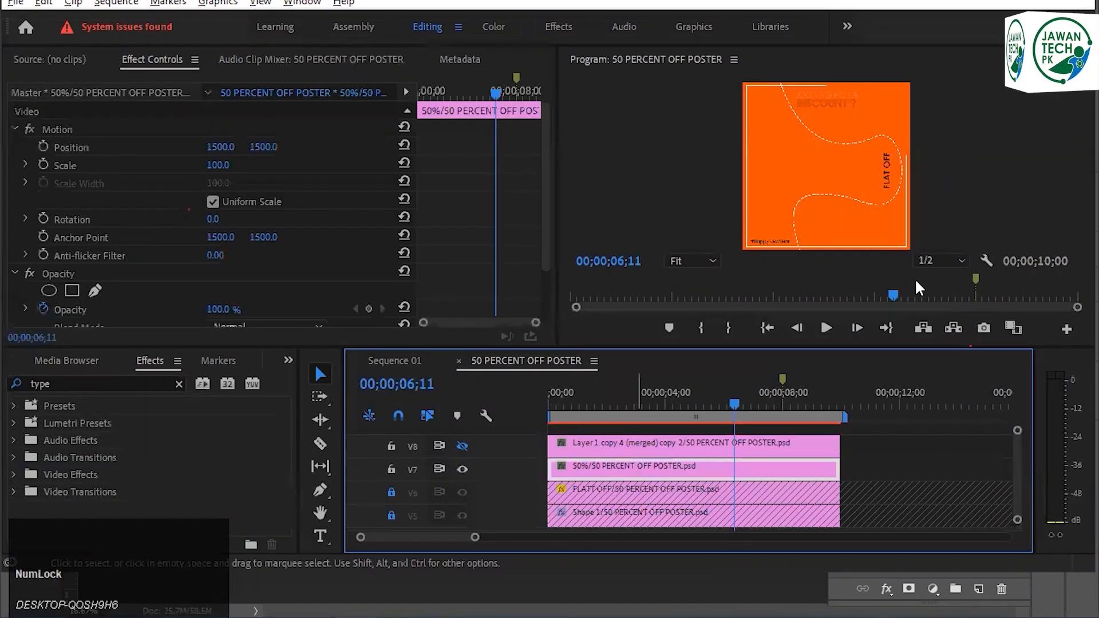
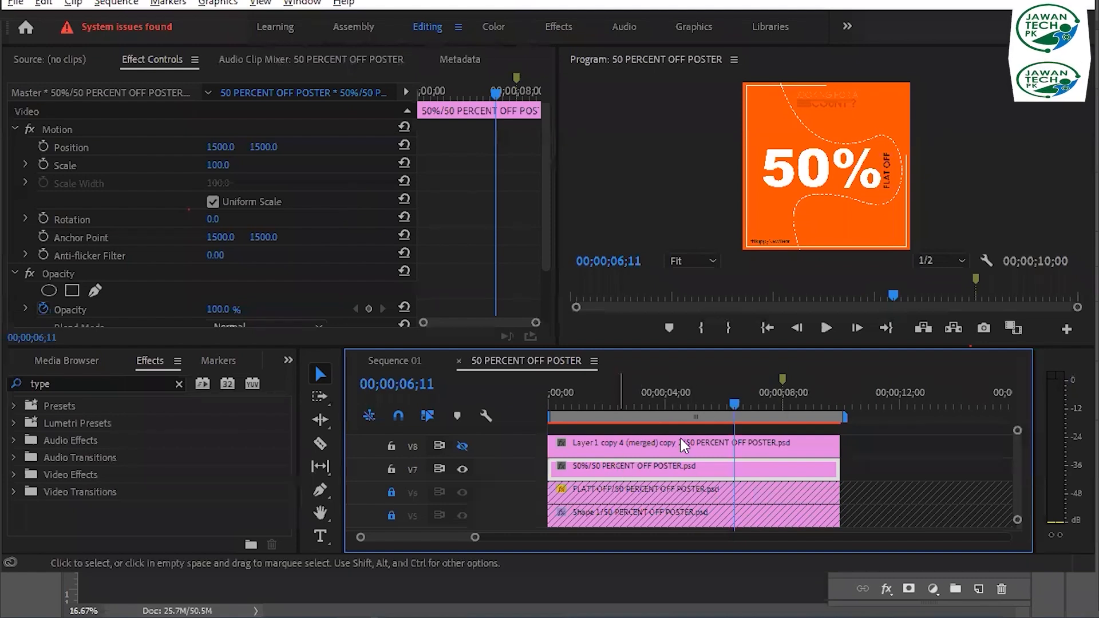
key("Num_Lock")
left_click(393, 378)
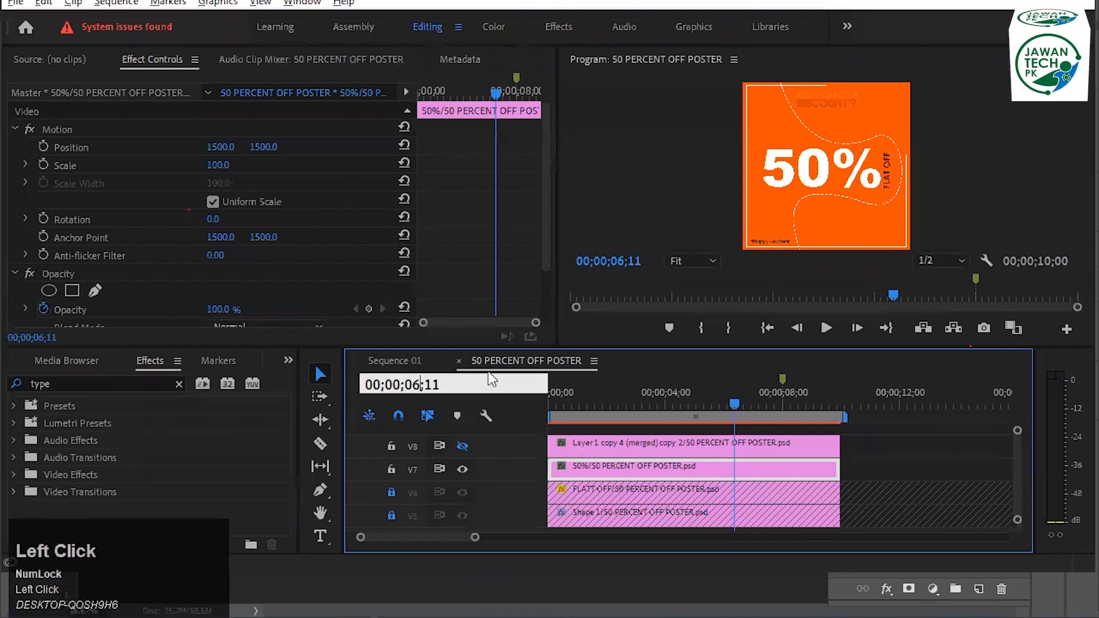
key("BackSpace")
type("2")
key("Delete")
key("Delete")
type("00")
key("Return")
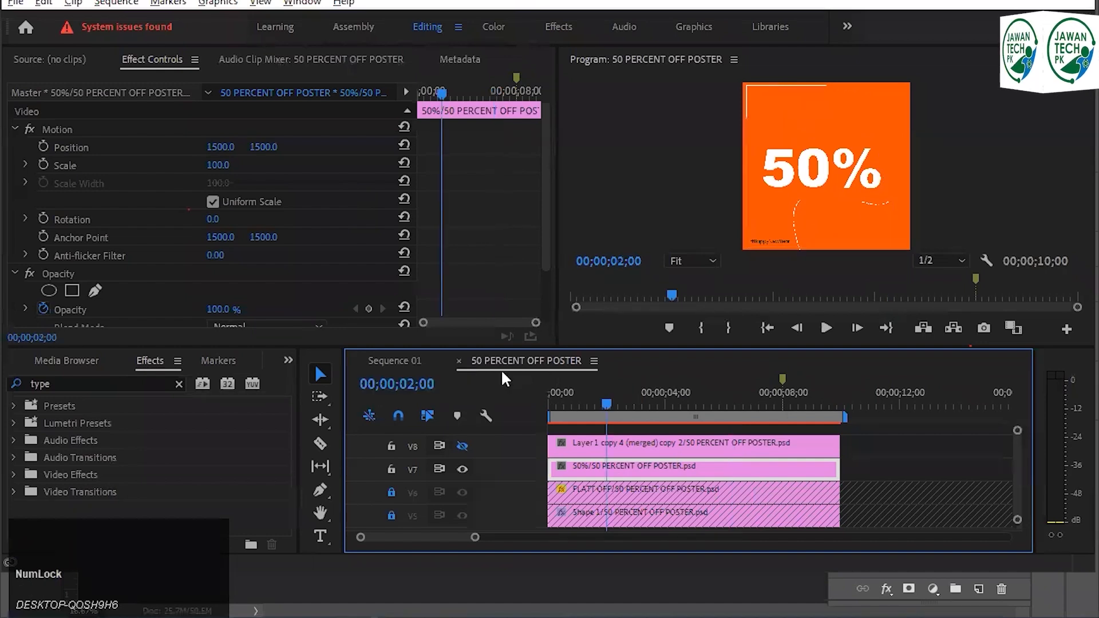
Step frame by frame through the FLATT OFF entrance after 00;00;02;00 and stop at 00;00;02;15
left_click(414, 384)
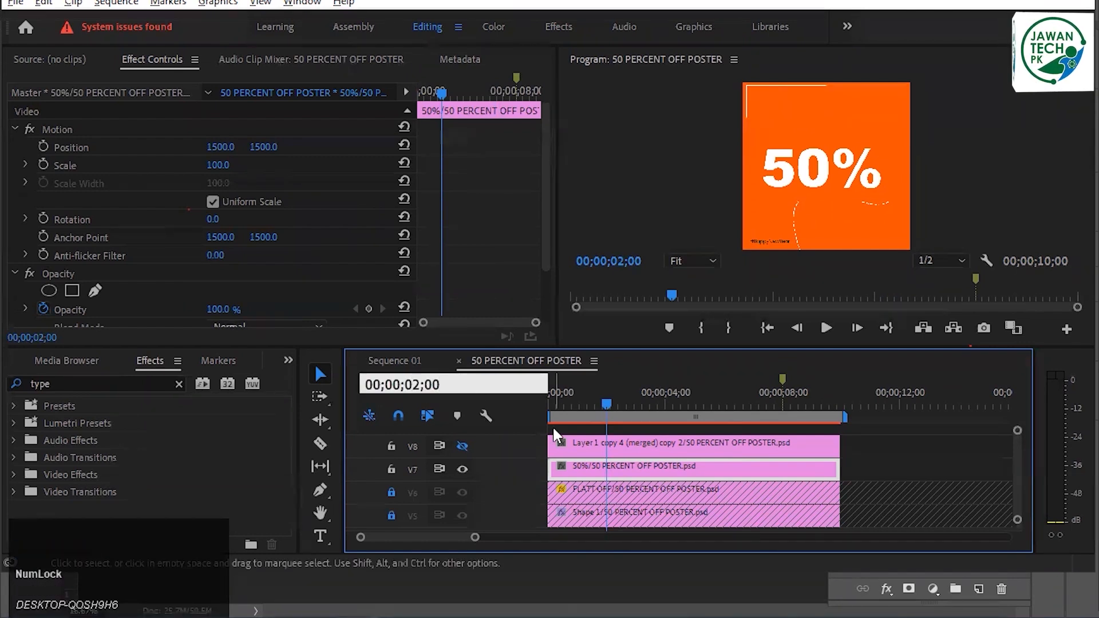
key("Right")
key("Right")
key("Right")
key("Right")
key("Right")
key("Right")
key("Right")
key("Right")
key("Right")
key("Right")
key("Right")
key("Right")
key("Right")
key("Left")
key("Left")
key("Left")
key("Left")
key("Left")
key("Left")
key("Left")
key("Left")
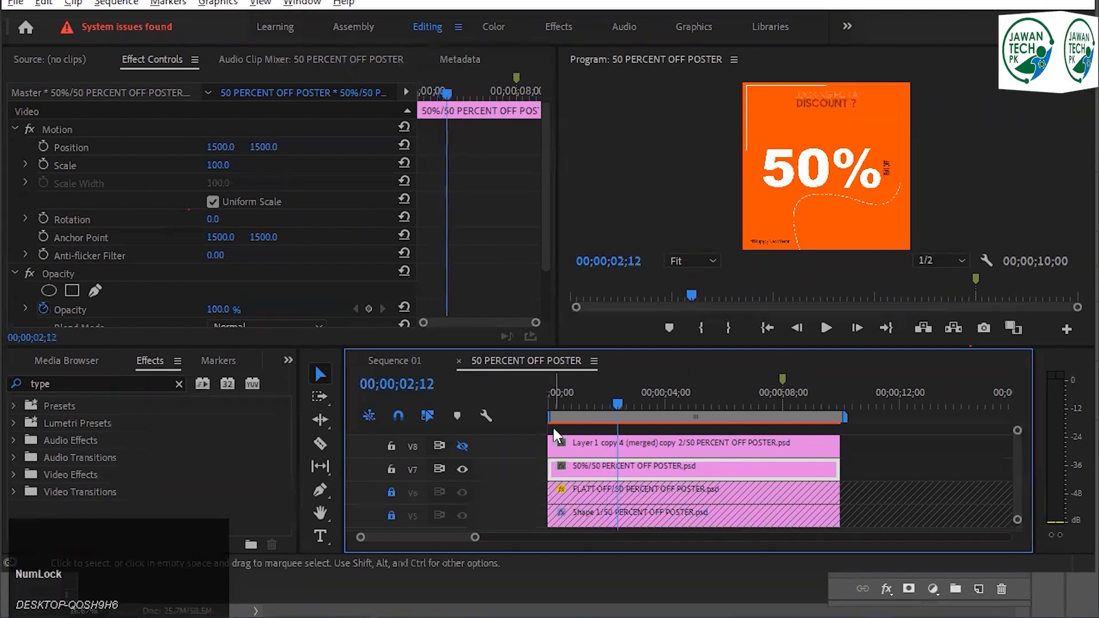
key("Left")
key("Left")
key("Left")
key("Right")
key("Right")
key("Right")
key("Right")
key("Right")
key("Right")
key("Right")
key("Right")
key("Right")
key("Right")
key("Right")
key("Right")
key("Right")
key("Right")
key("Right")
key("Right")
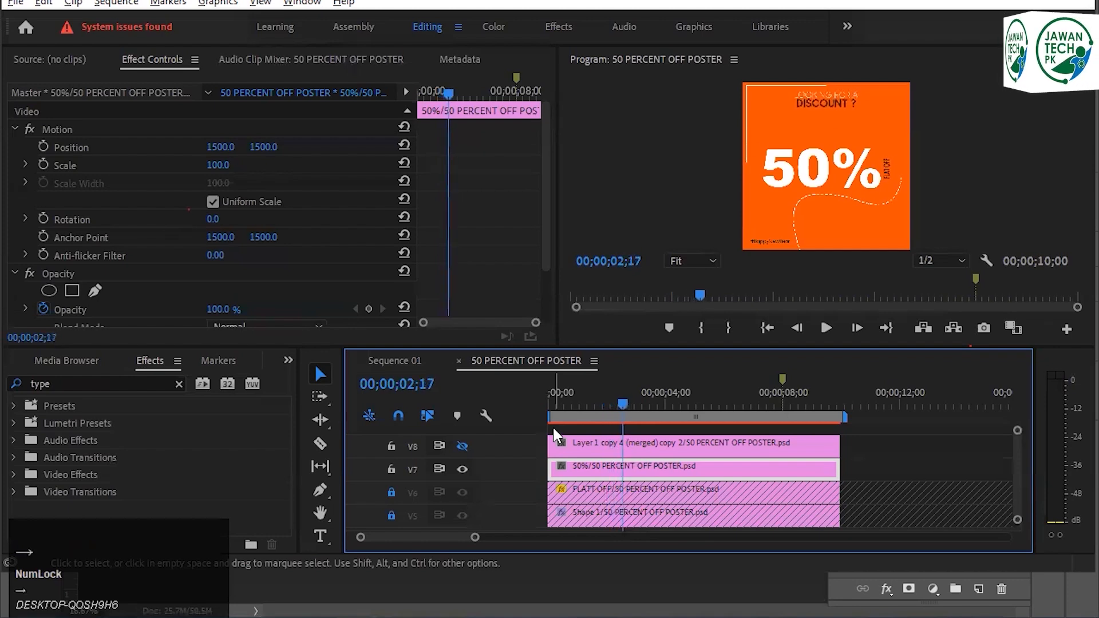
key("Left")
key("Left")
key("Left")
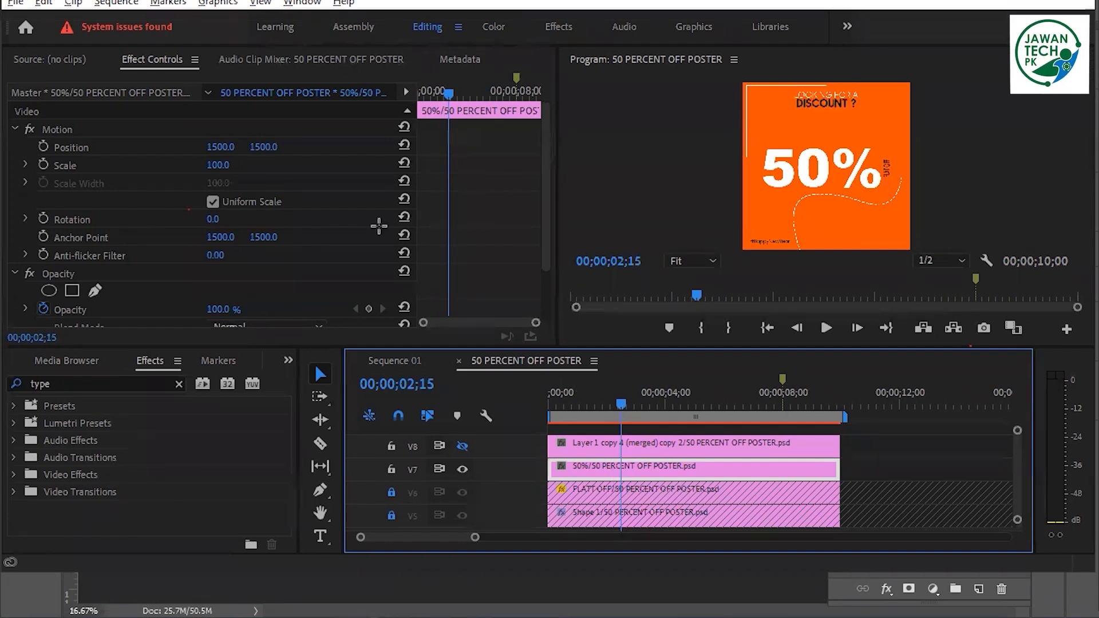
Save the project and set Rotation, Scale and Opacity keyframes on the 50% clip at 00;00;02;15
key("Num_Lock")
left_click(247, 231)
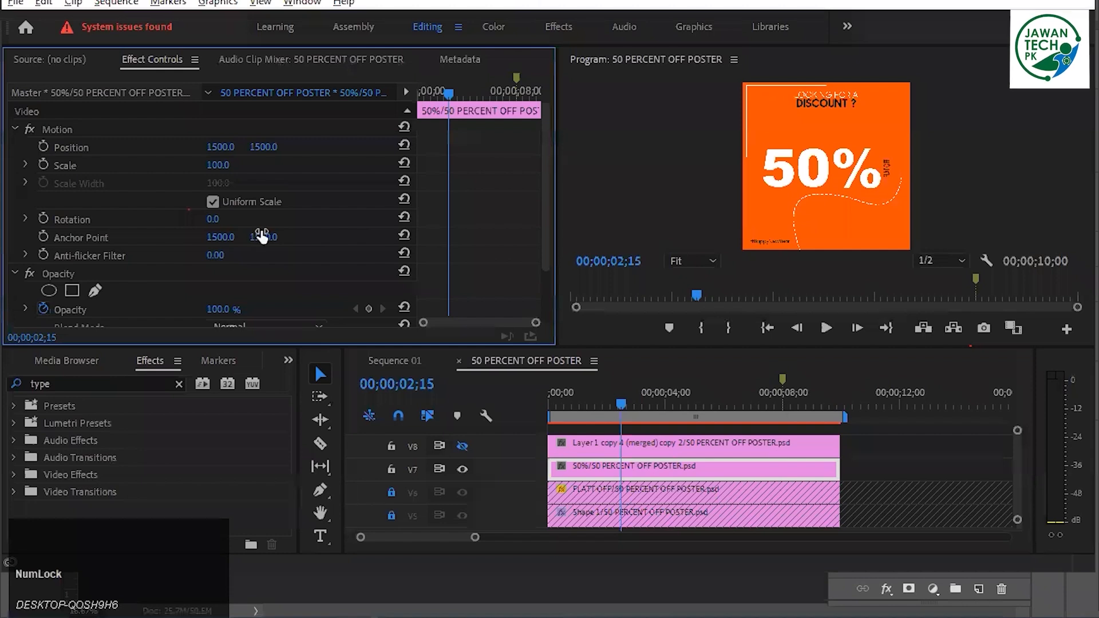
key("ctrl+s")
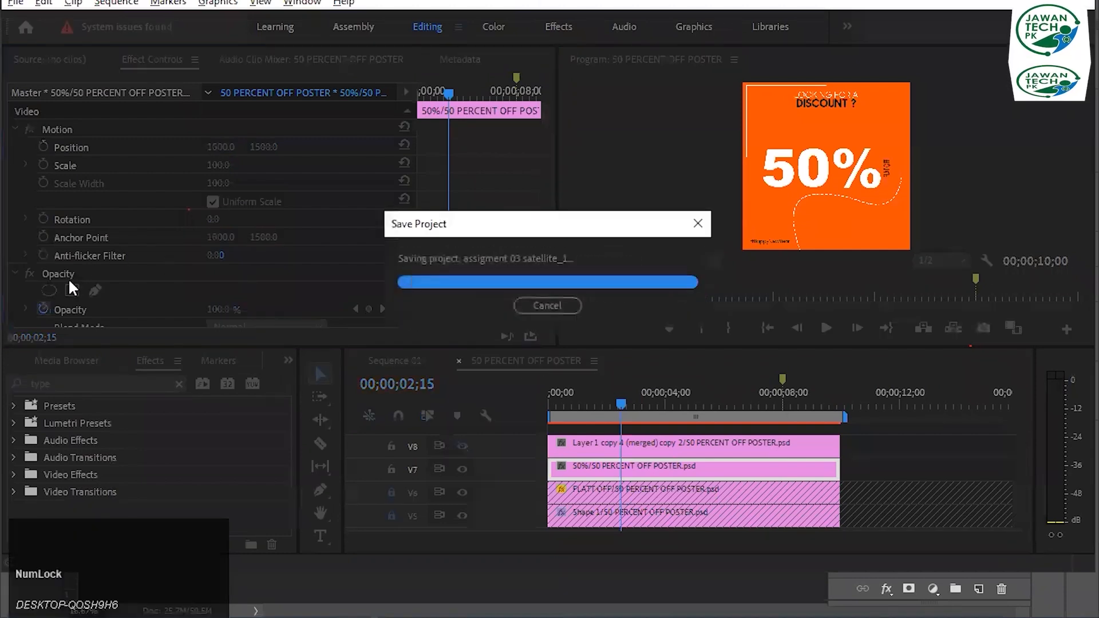
scroll(113, 245, "down", 2)
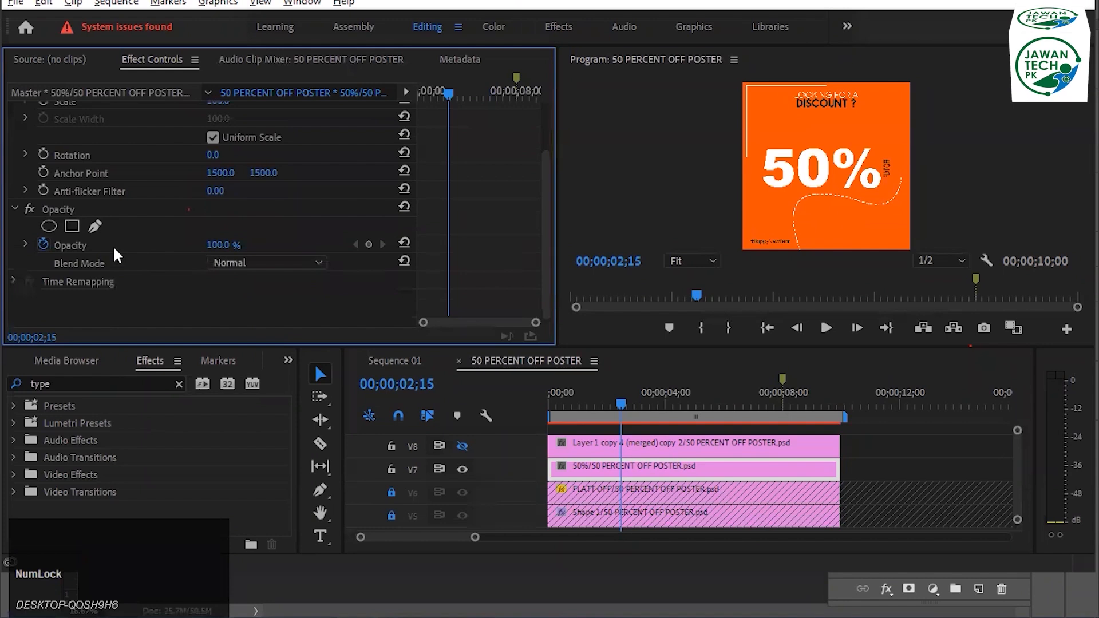
scroll(112, 245, "up", 2)
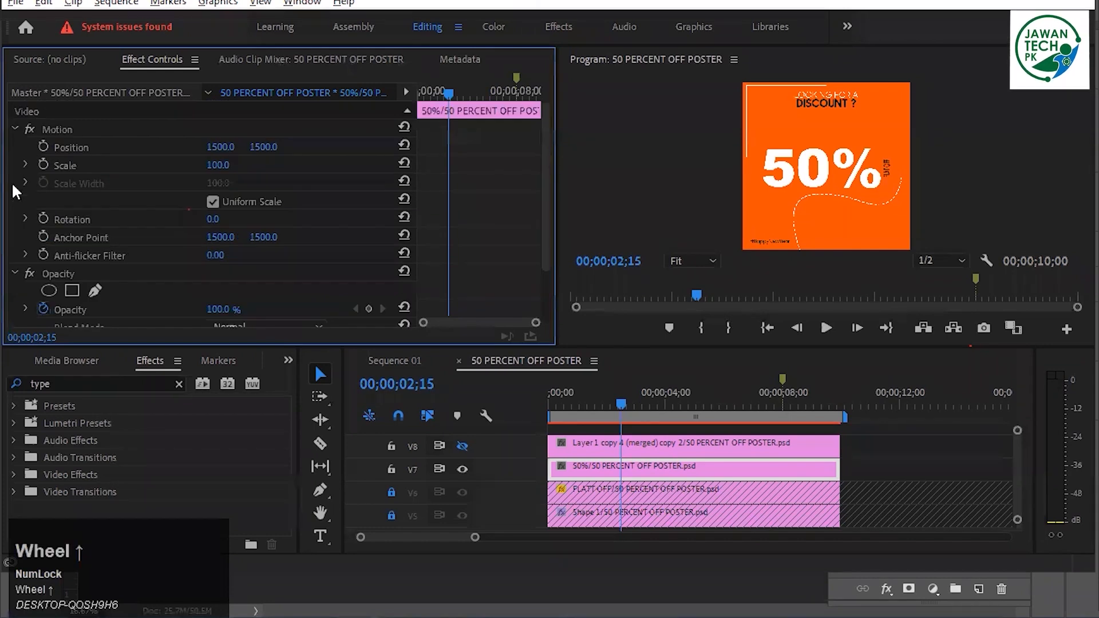
left_click(43, 218)
left_click(43, 166)
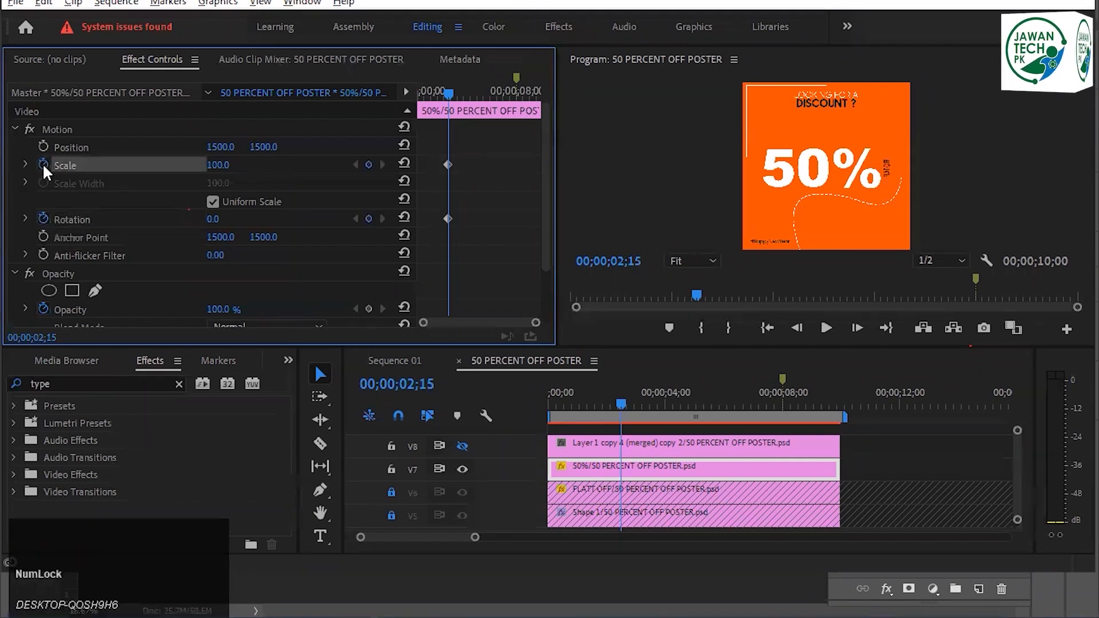
scroll(44, 255, "down", 2)
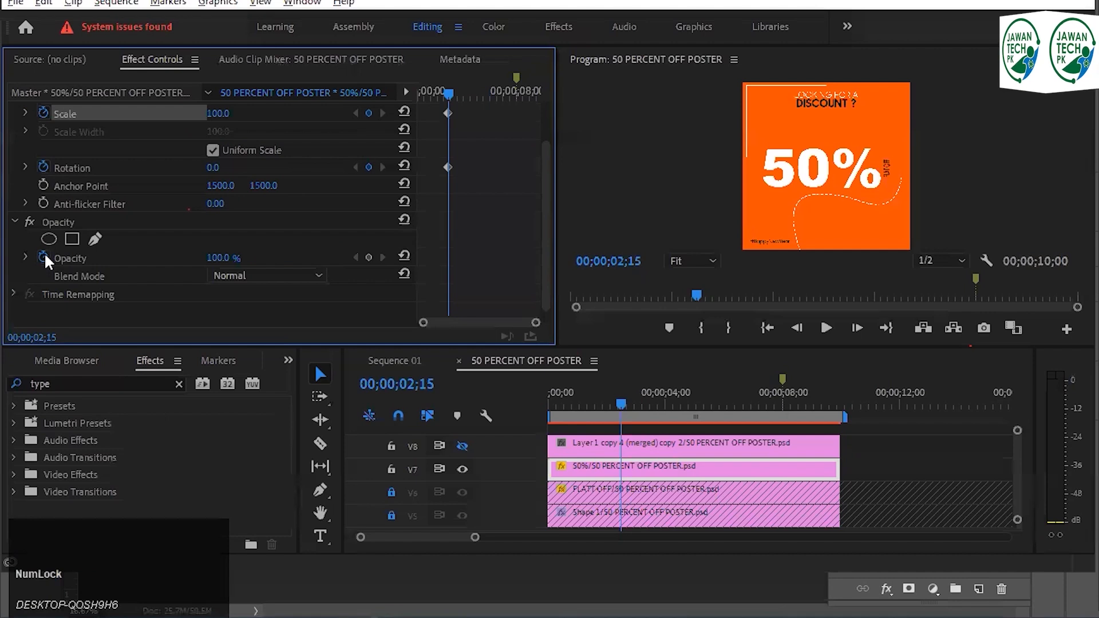
left_click(43, 257)
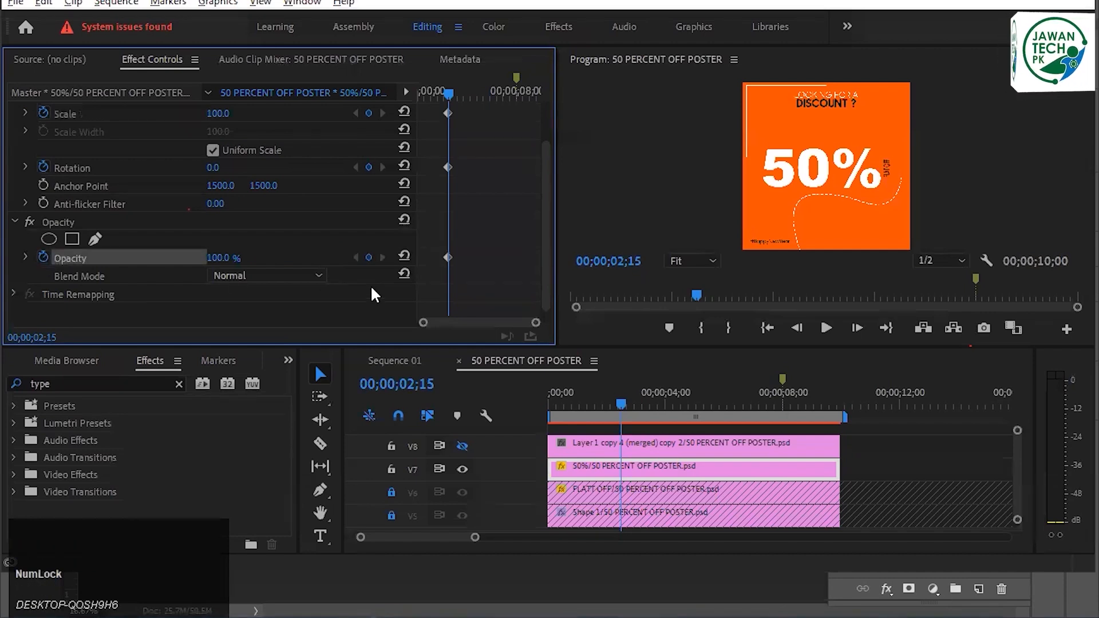
Add an Opacity keyframe of 0% to the 50% clip at 00;00;02;10
left_click(428, 384)
key("Delete")
key("Delete")
type("10")
key("Return")
left_click(217, 257)
type("0")
key("Return")
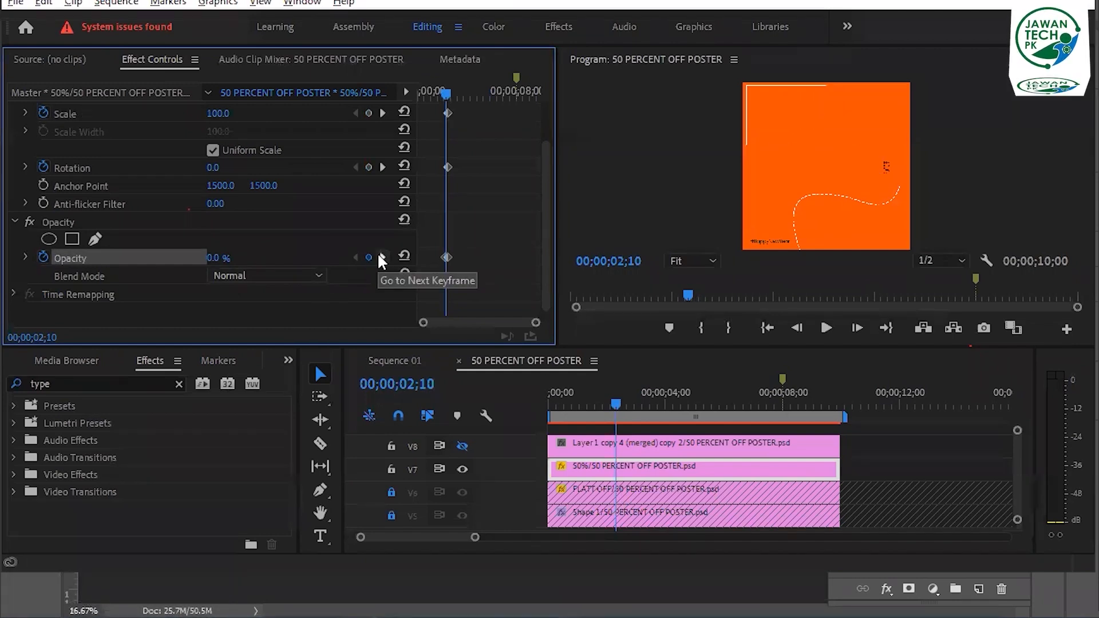
Place the playhead at 00;00;02;20 and delete the 50% clip's Opacity, Rotation and Scale keyframes at 00;00;02;15
left_click(420, 388)
type("220")
key("Return")
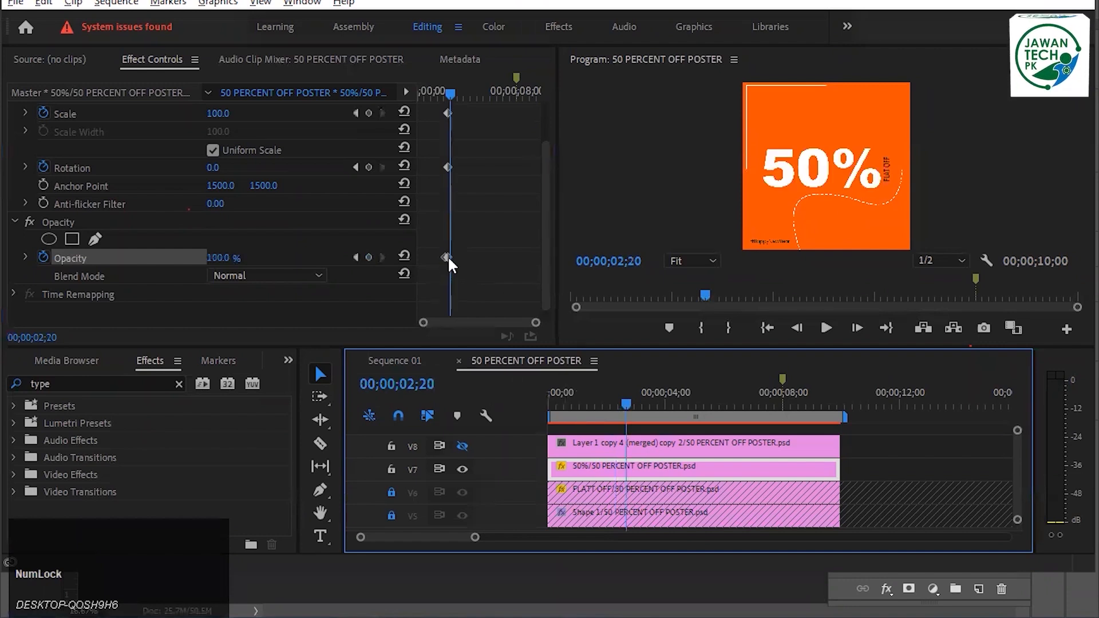
left_click(448, 257)
key("Delete")
left_click(415, 166)
left_click_drag(415, 166, 476, 104)
key("Delete")
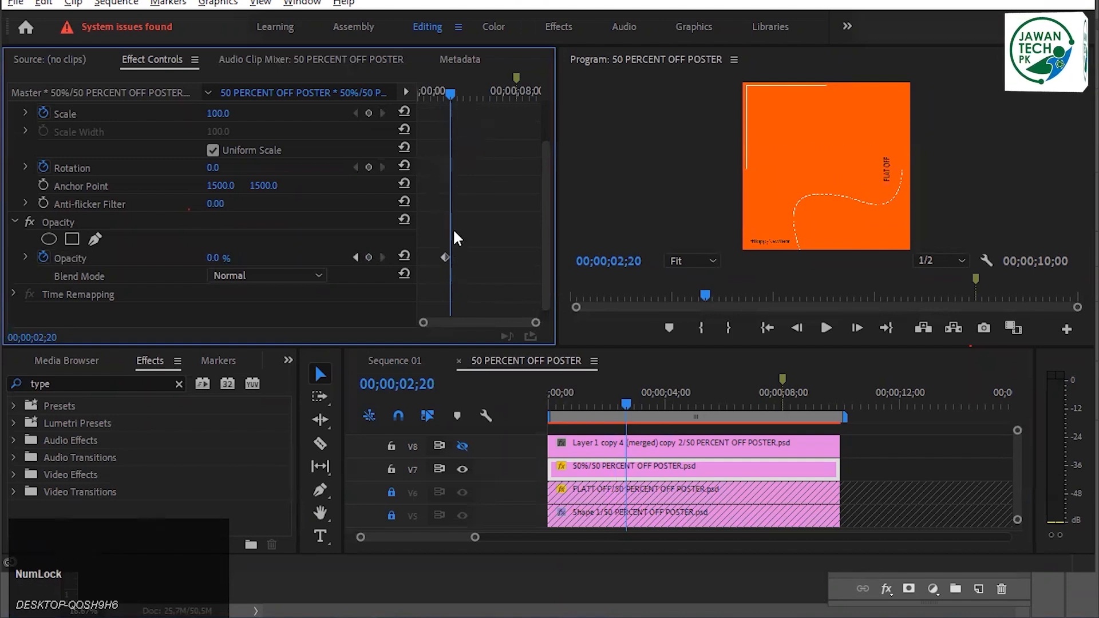
Add Rotation and Scale keyframes at their current values and a 100% Opacity keyframe to the 50% clip at 00;00;02;20
left_click(368, 166)
left_click(369, 113)
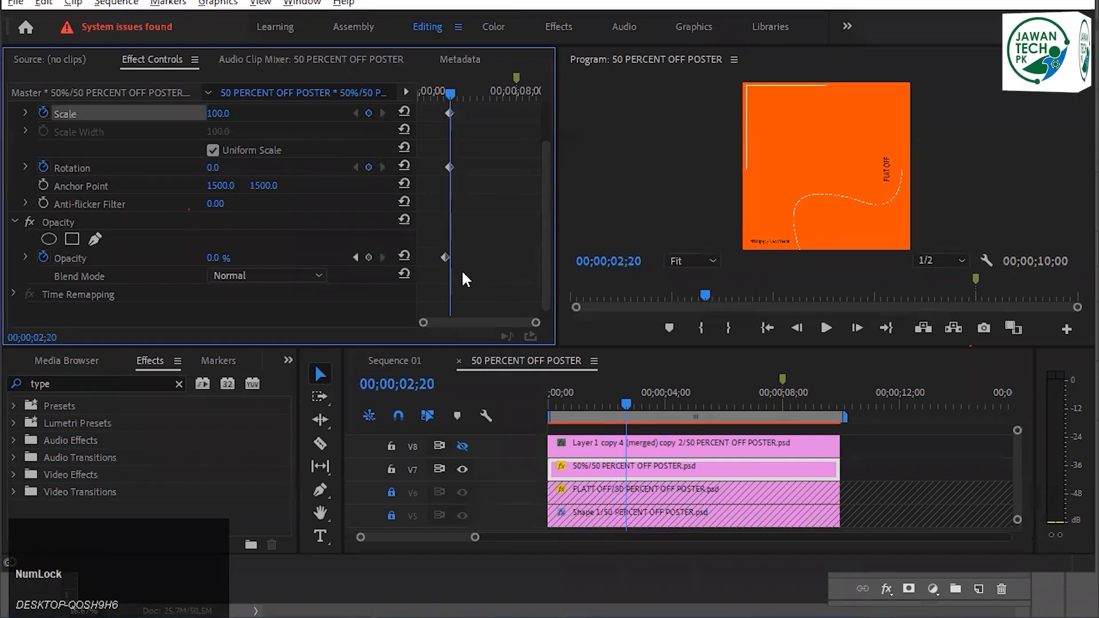
left_click(228, 257)
type("100")
key("Return")
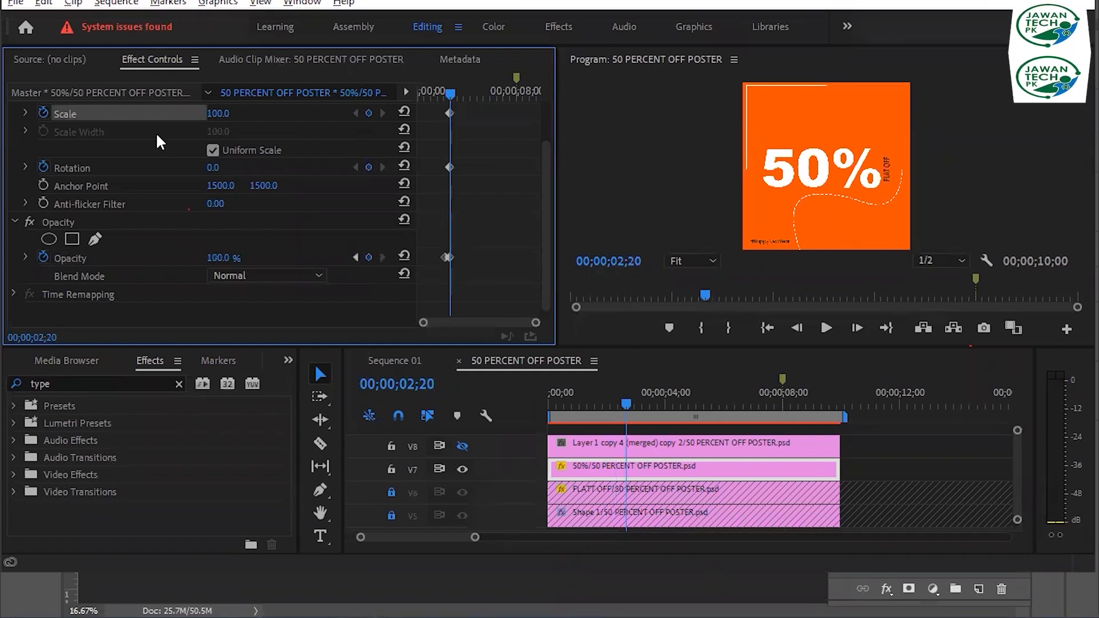
At 00;00;02;10, raise the 50% clip's Opacity to 50% to see it and set its Rotation to 1x0.0, a full turn
left_click(355, 257)
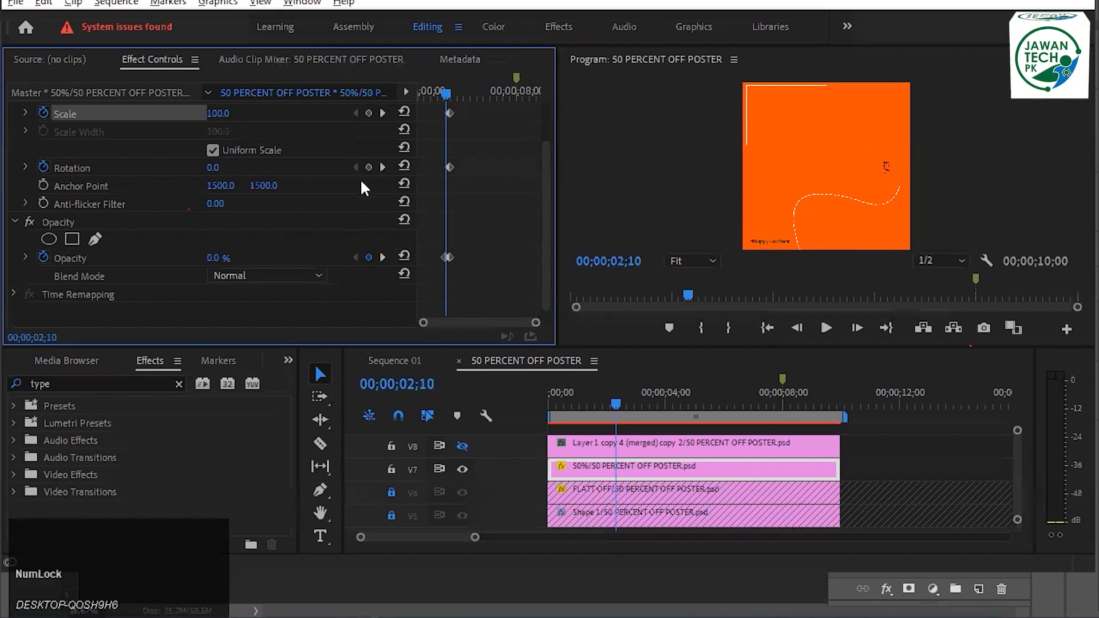
left_click_drag(216, 258, 226, 258)
mouse_move(212, 167)
left_mouse_down()
mouse_move(226, 168)
mouse_move(205, 166)
left_mouse_up()
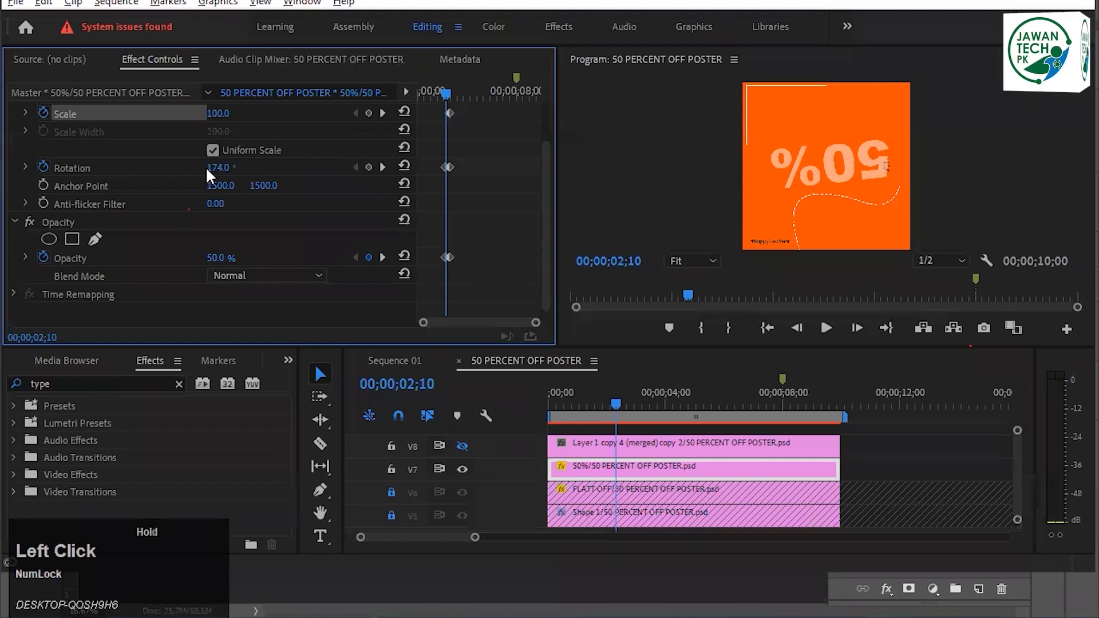
left_click(208, 166)
type("180")
key("Return")
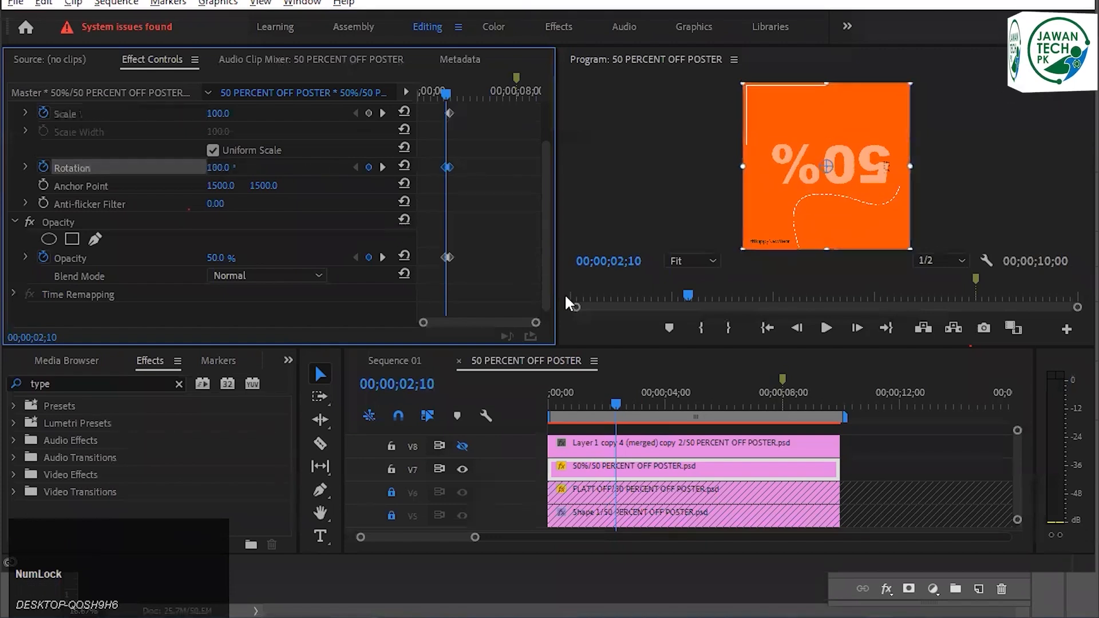
left_click_drag(223, 167, 421, 186)
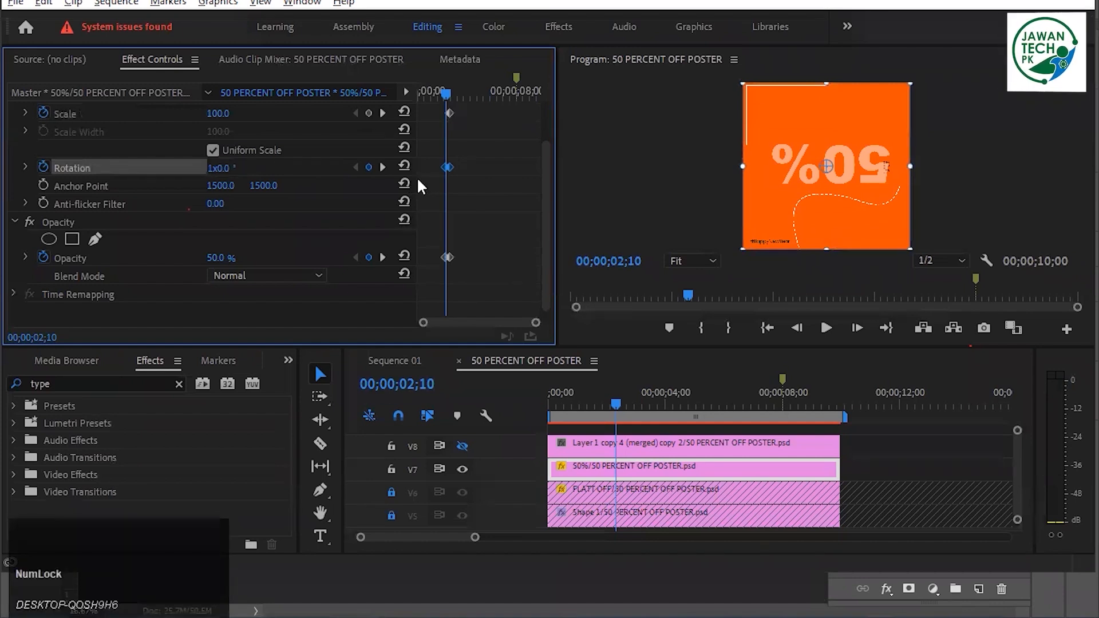
Set the 50% clip's Scale to 0 and Opacity to 0% at 00;00;02;10
left_click(218, 113)
key("Num_Lock")
type("0")
key("Return")
left_click(216, 257)
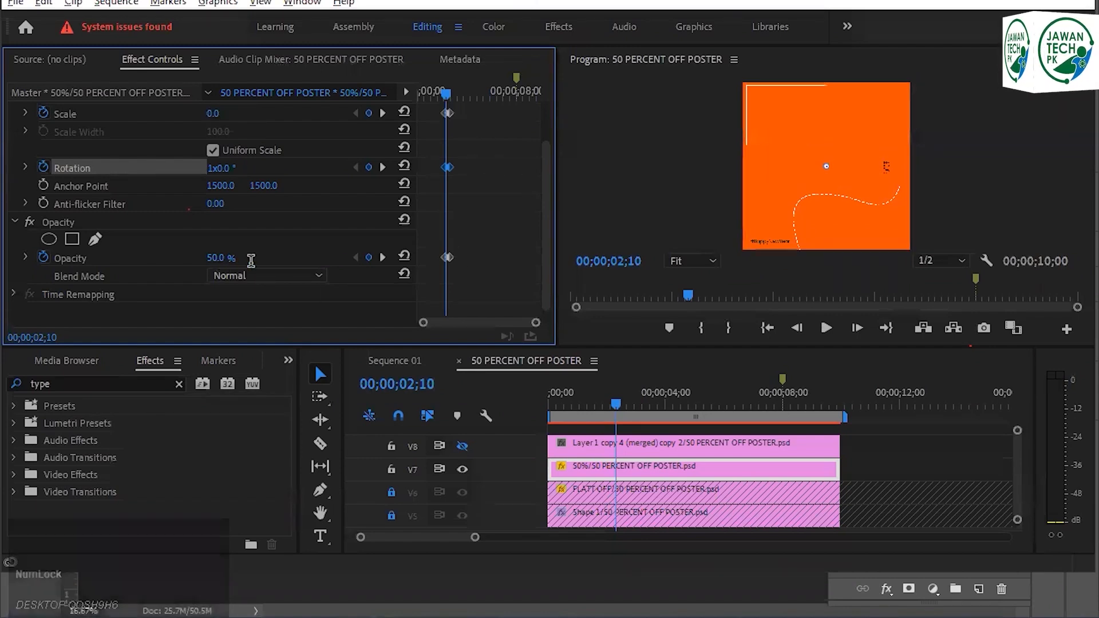
type("0")
key("Return")
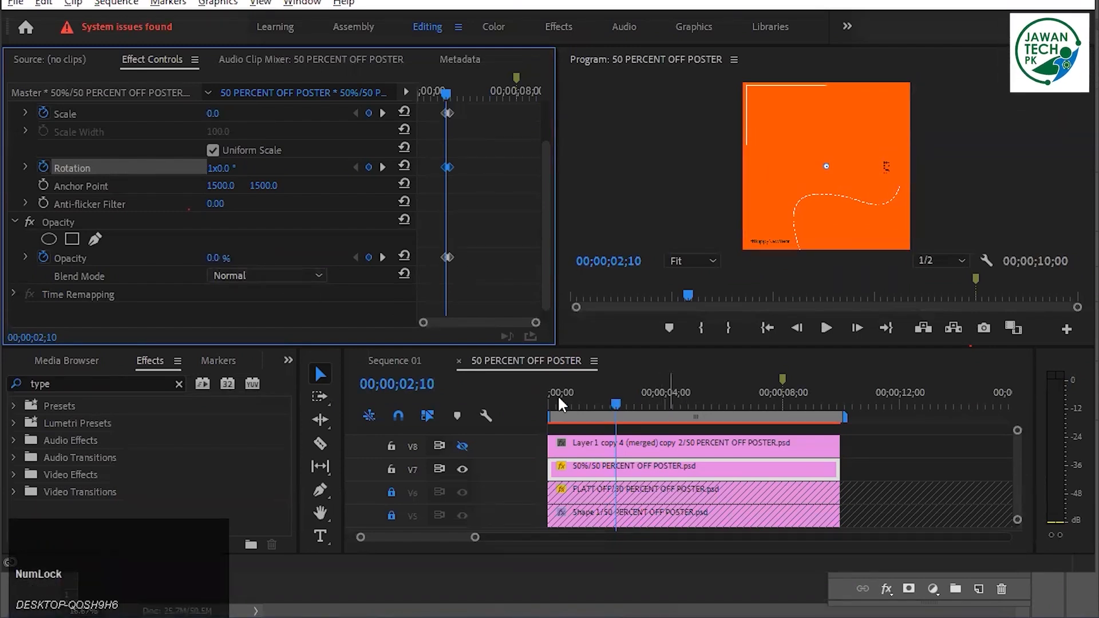
Save the project and play back the 50% clip's entrance from 00;00;01;18 in an enlarged preview
key("ctrl+s")
left_click(594, 404)
left_click(635, 179)
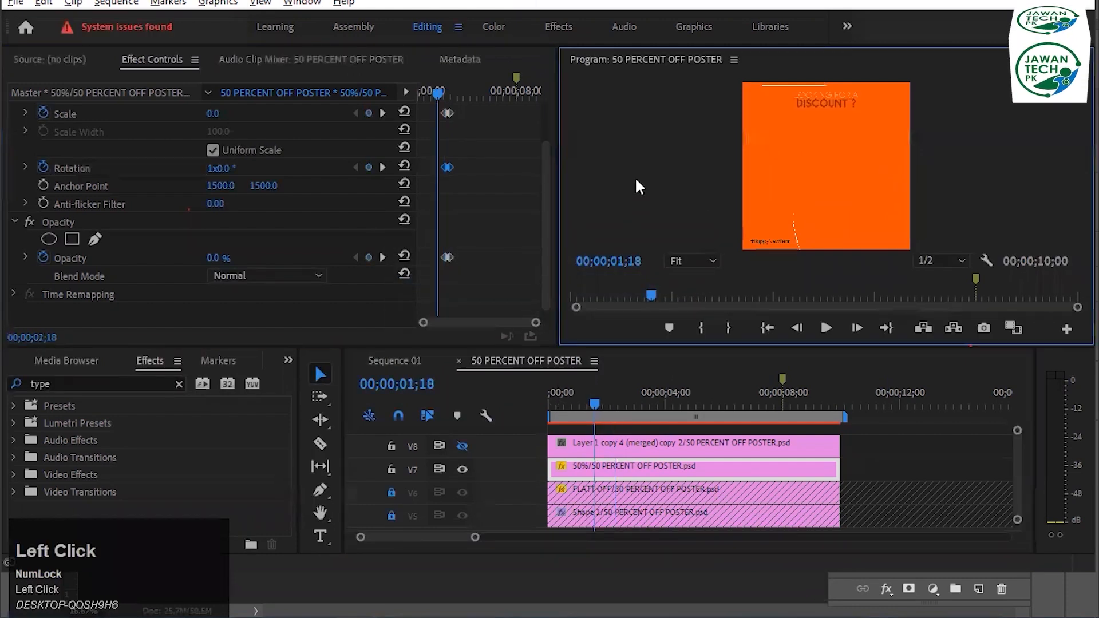
key("Escape")
key("grave")
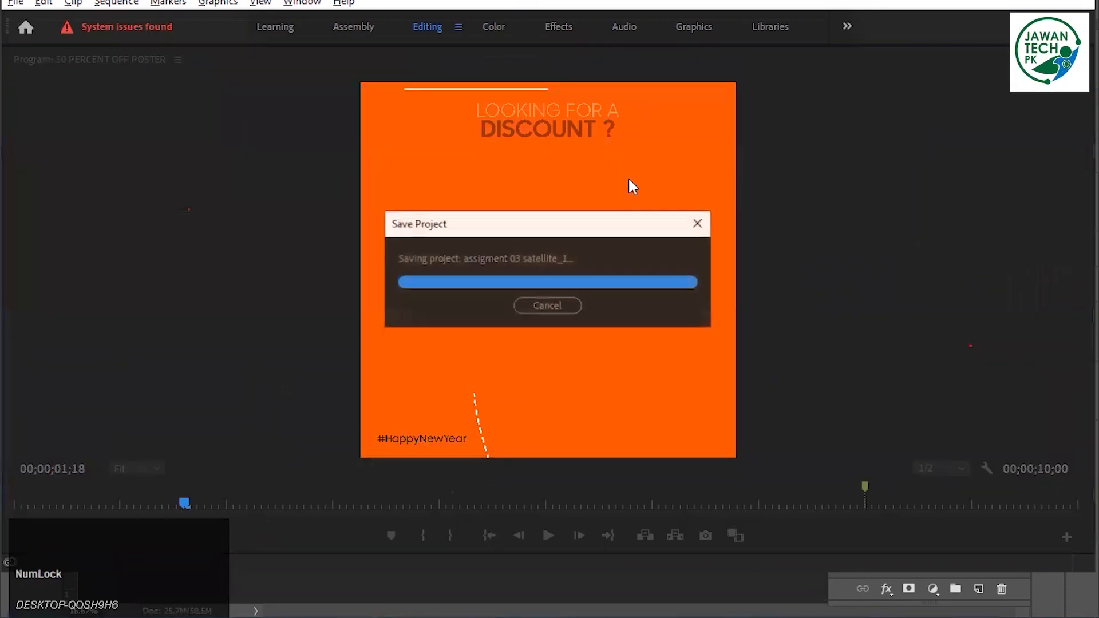
key("space")
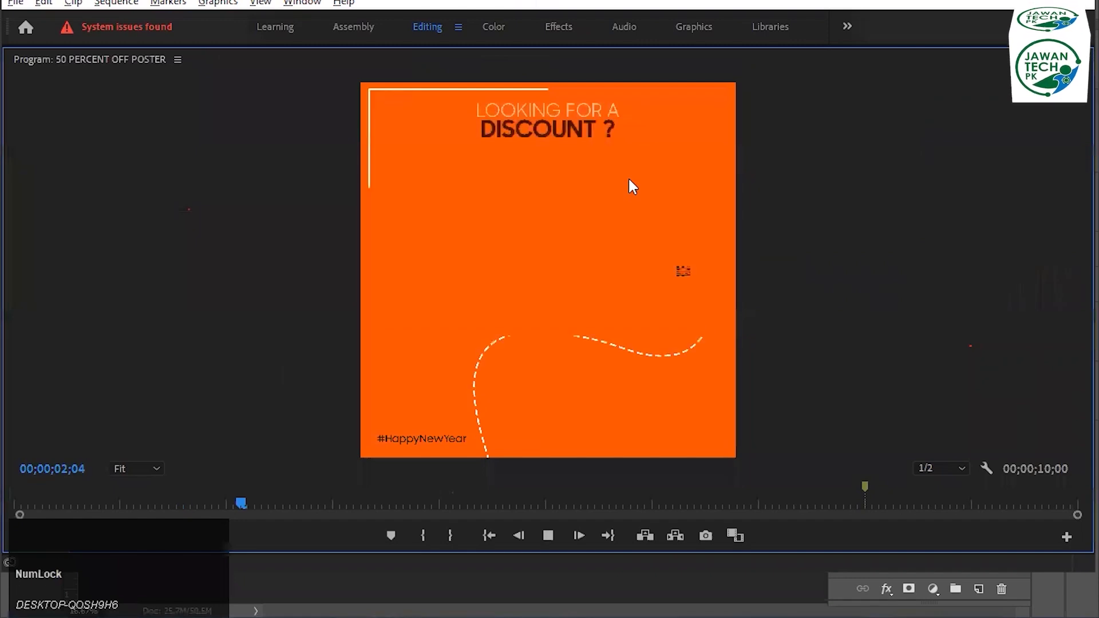
Replay the 50% text animation from about the two-second mark in the enlarged preview and save the project
key("space")
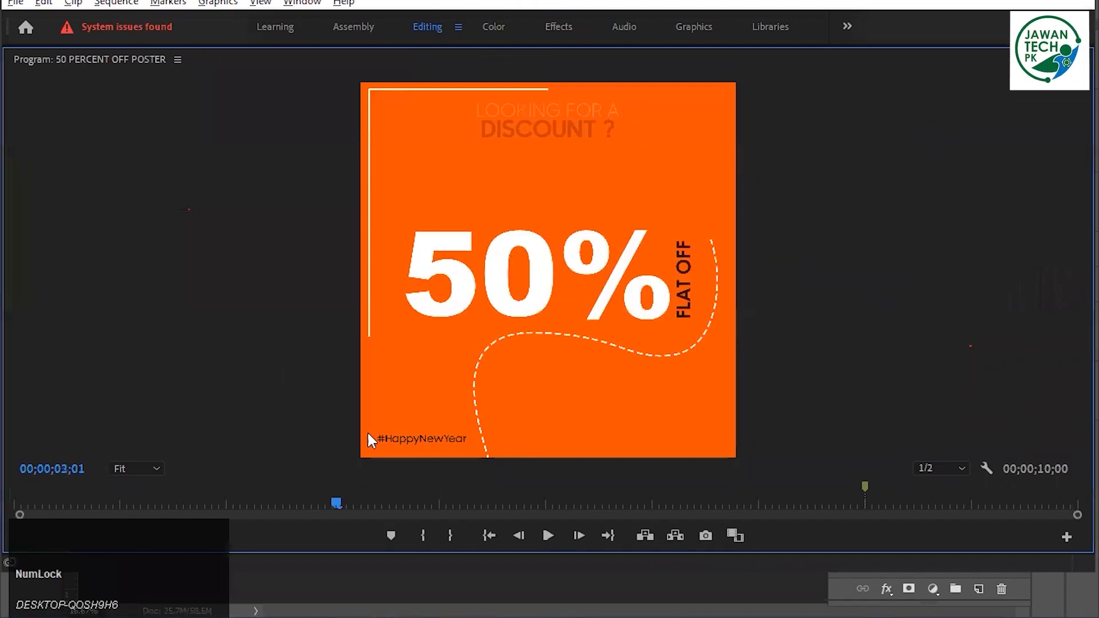
left_click(225, 503)
key("space")
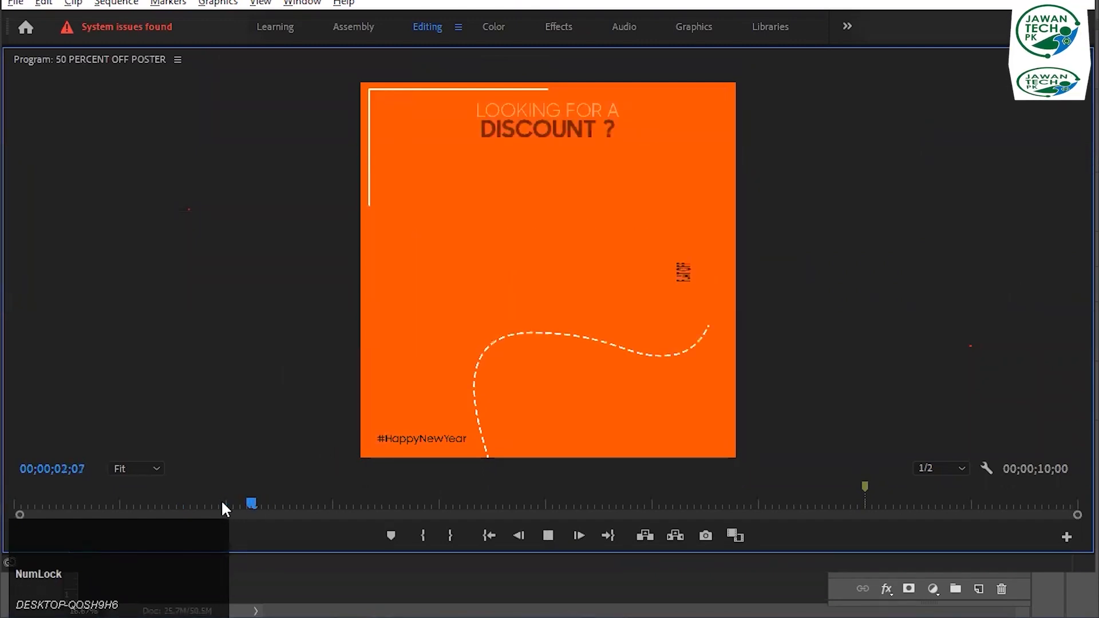
key("space")
key("grave")
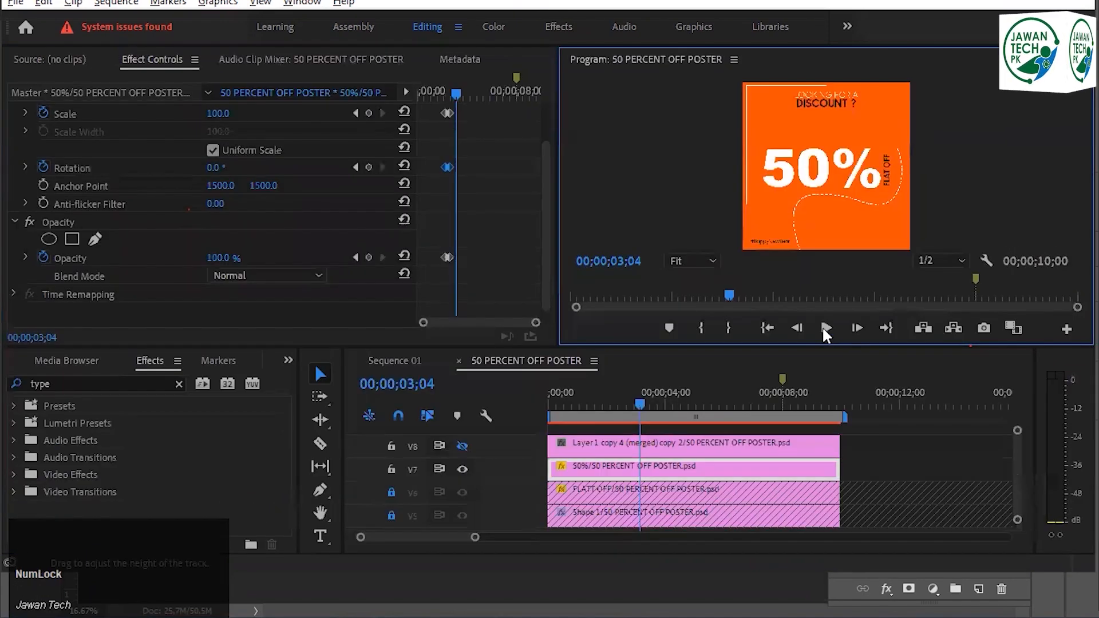
key("ctrl+s")
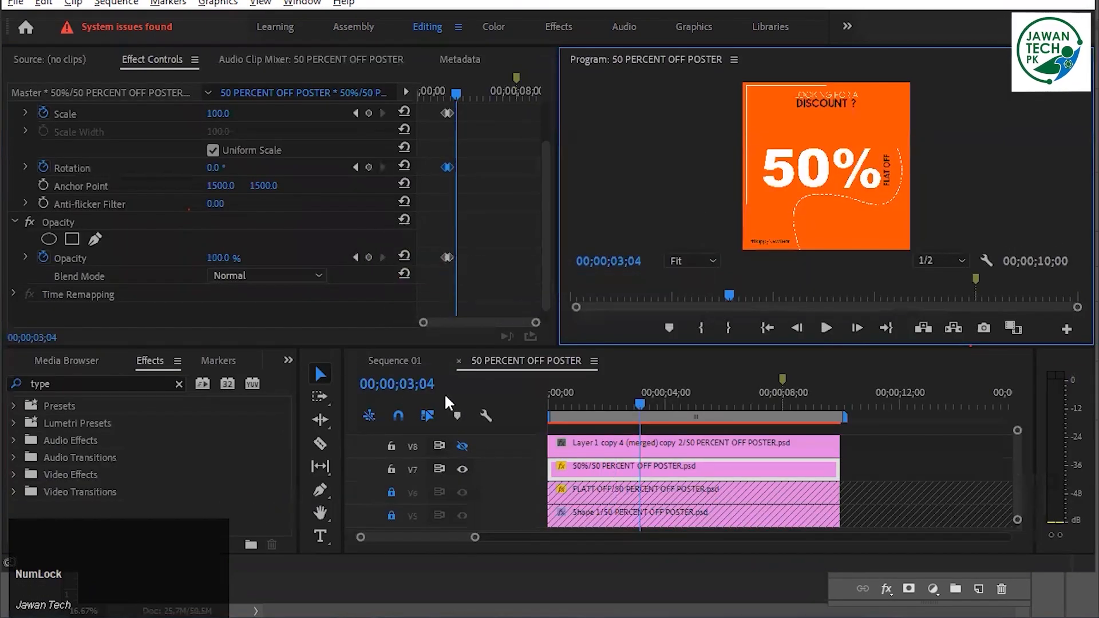
Lock the 50% layer's track, and unhide and select the jumping man layer on V8
left_click(356, 257)
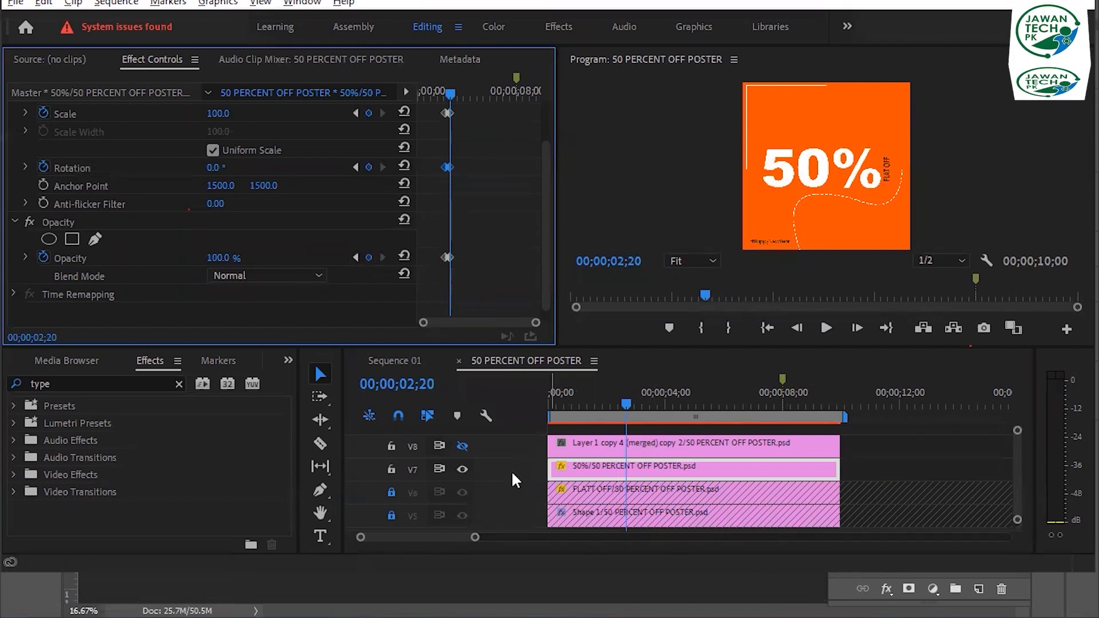
left_click(632, 474)
left_click(392, 471)
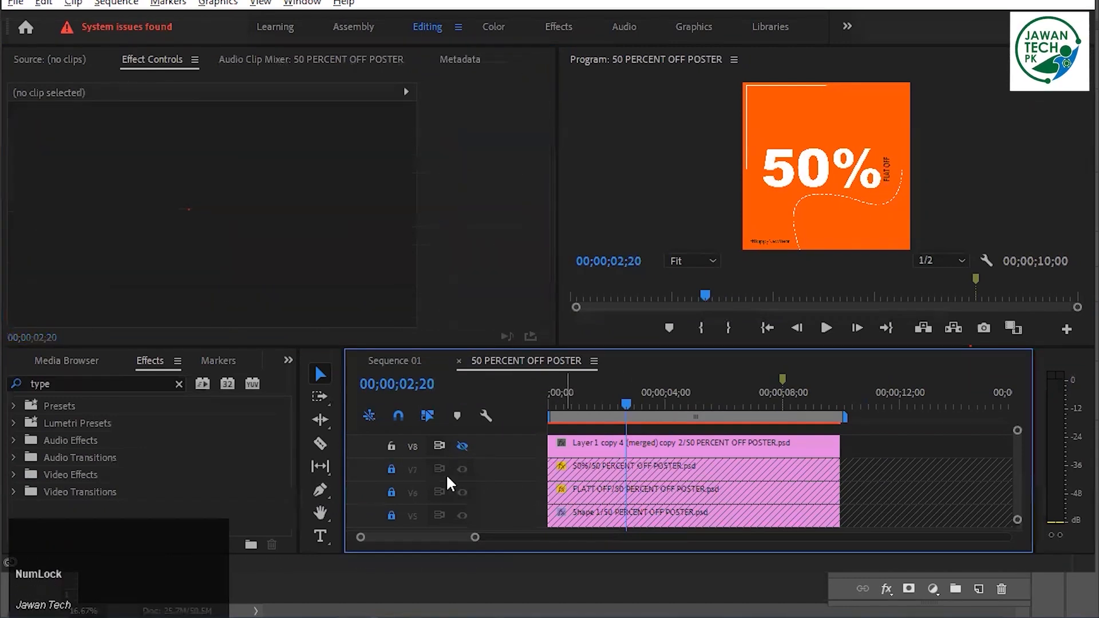
left_click(626, 450)
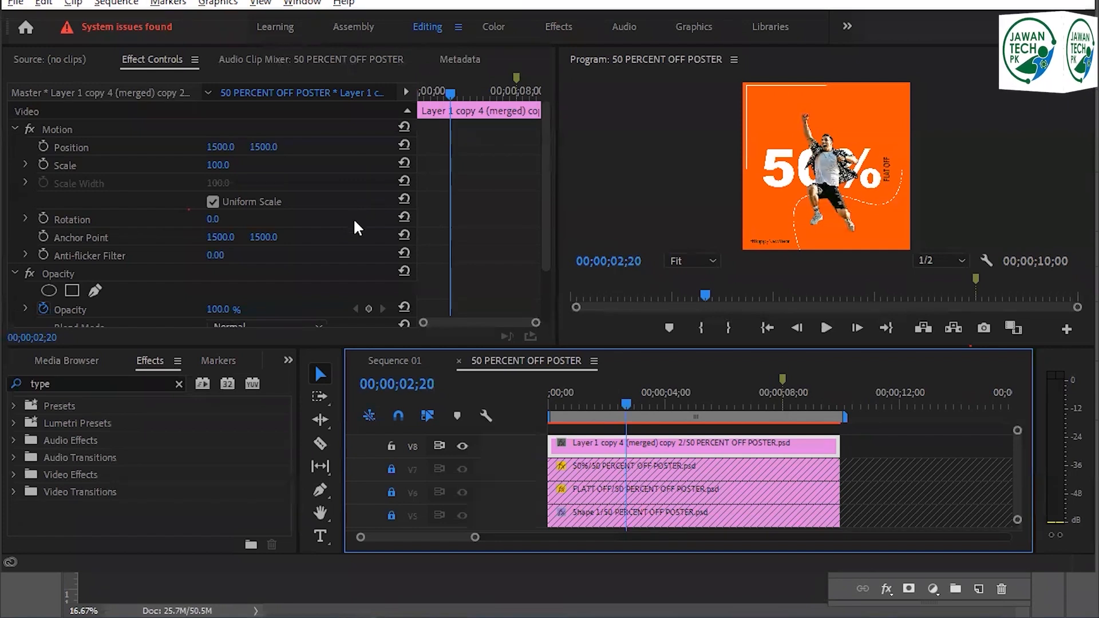
left_click(211, 255)
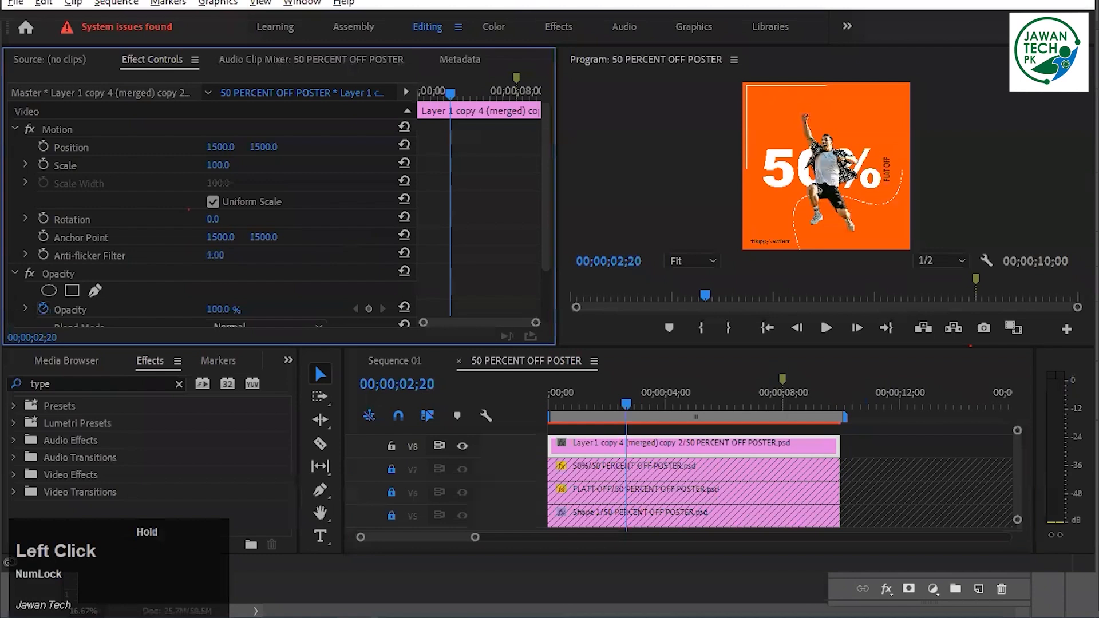
key("ctrl+z")
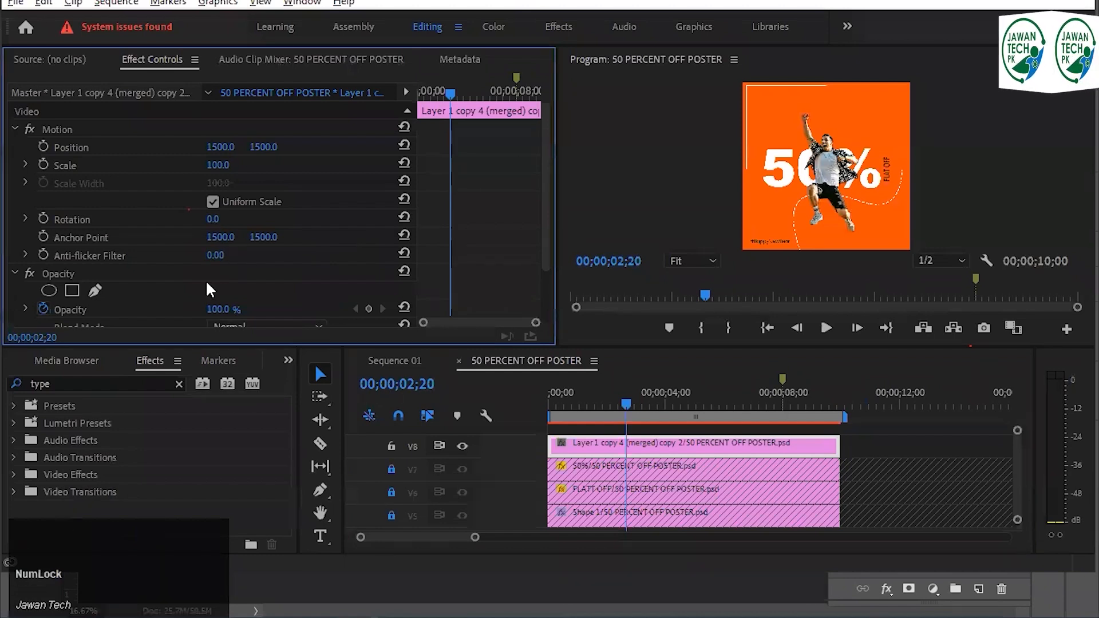
left_click(15, 473)
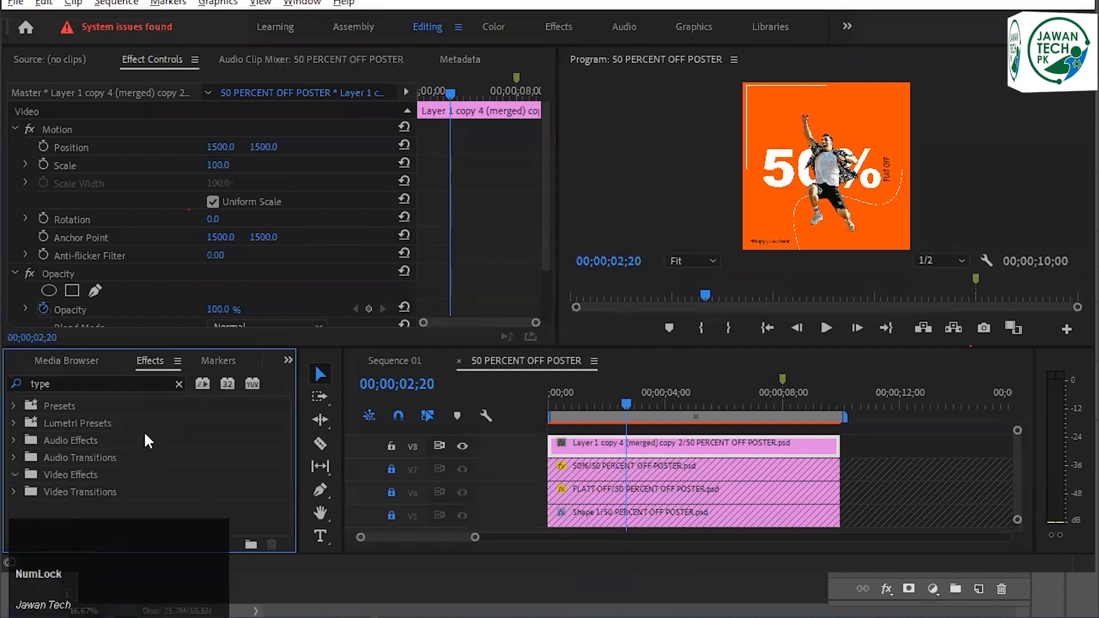
left_click(686, 430)
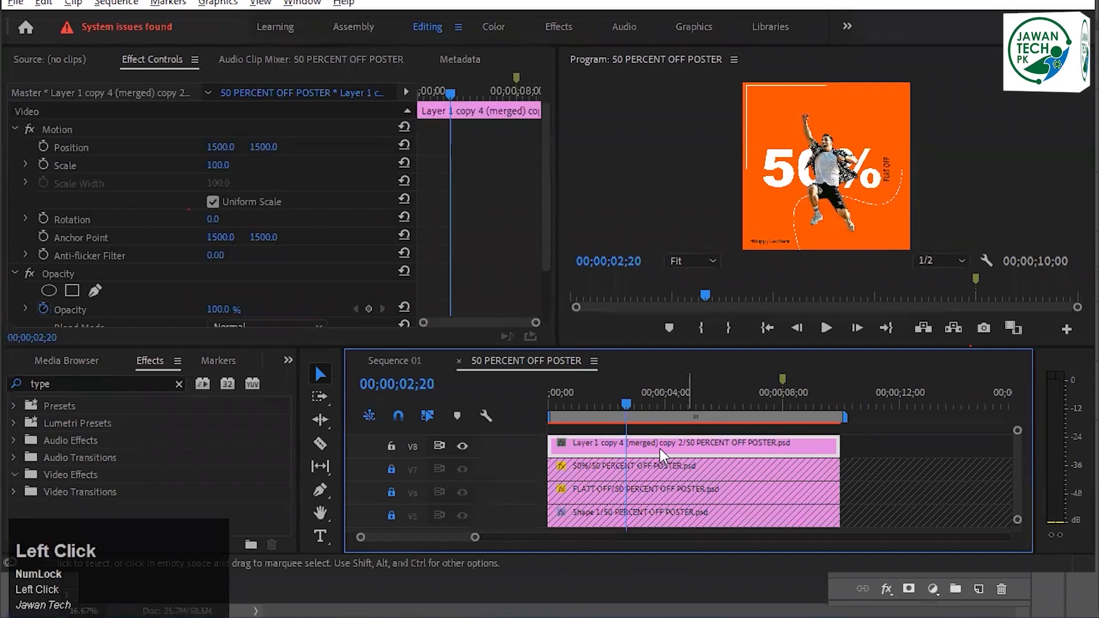
left_click(14, 474)
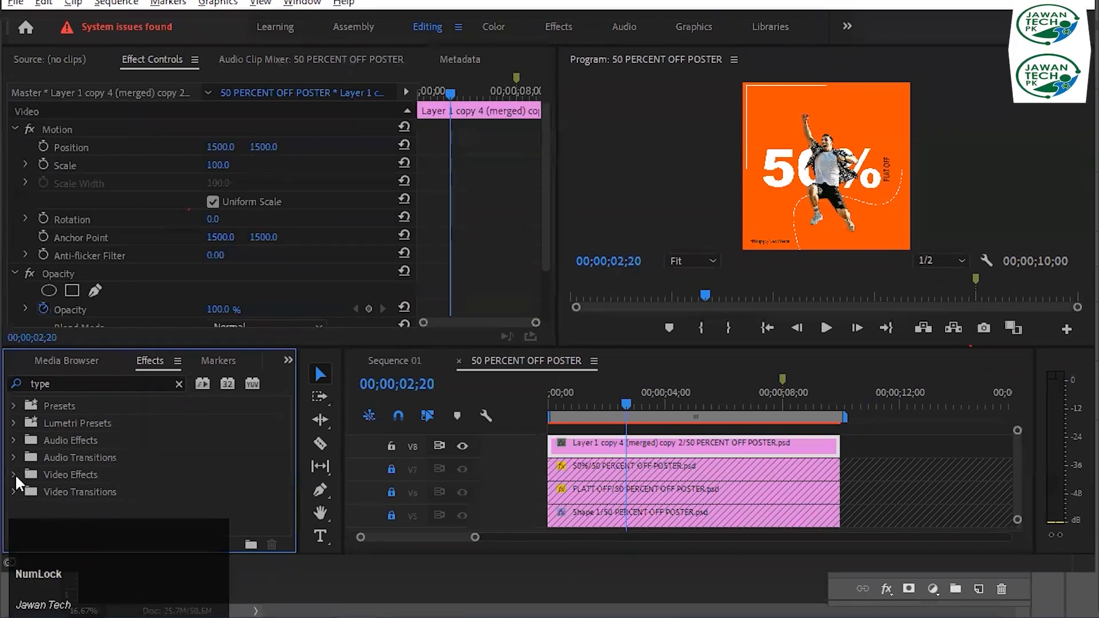
scroll(16, 469, "down", 1)
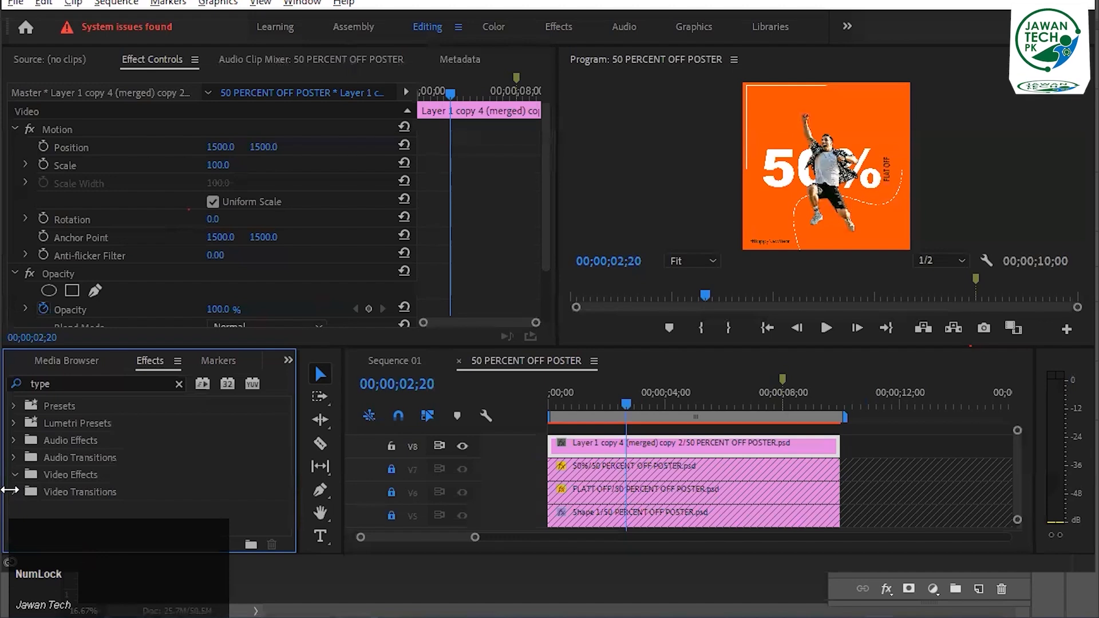
left_click(11, 472)
left_click(12, 452)
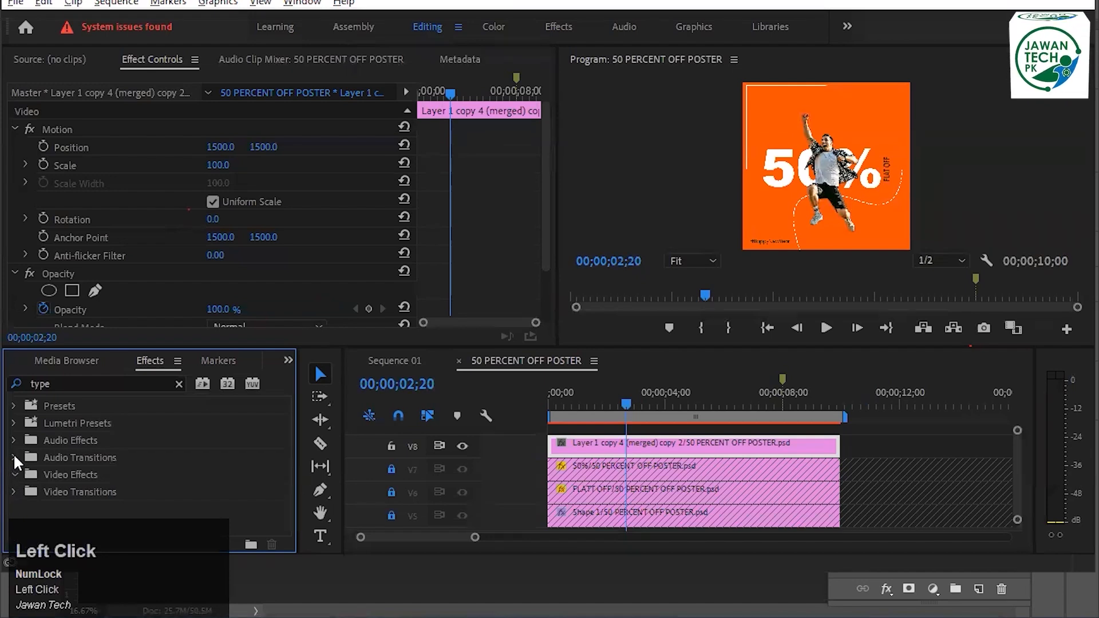
left_click(178, 498)
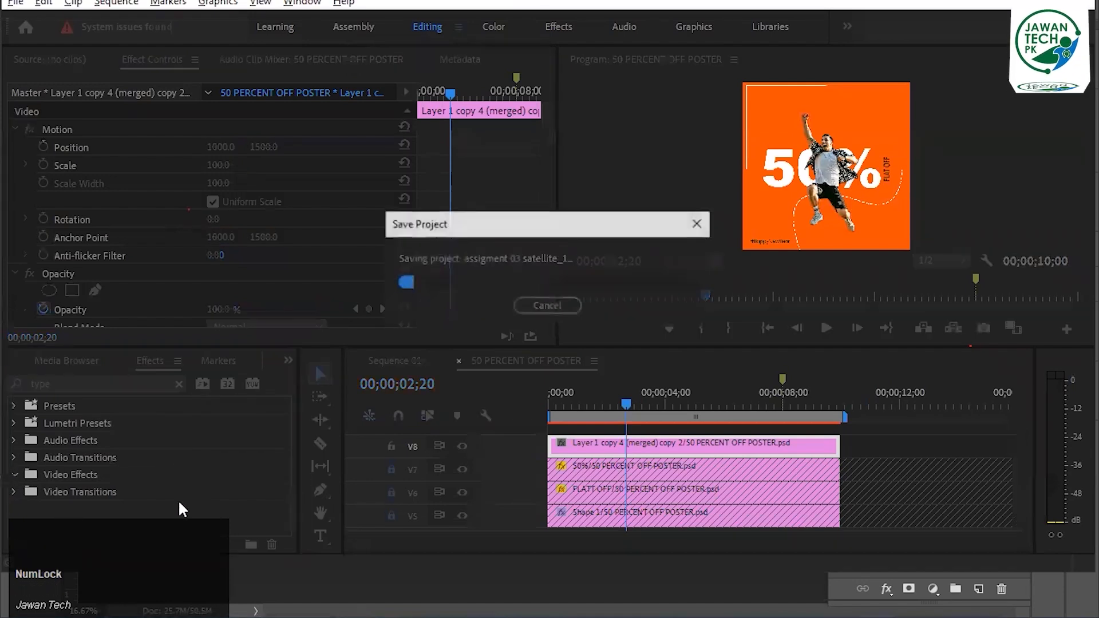
Move the playhead to 00;00;03;00
key("space")
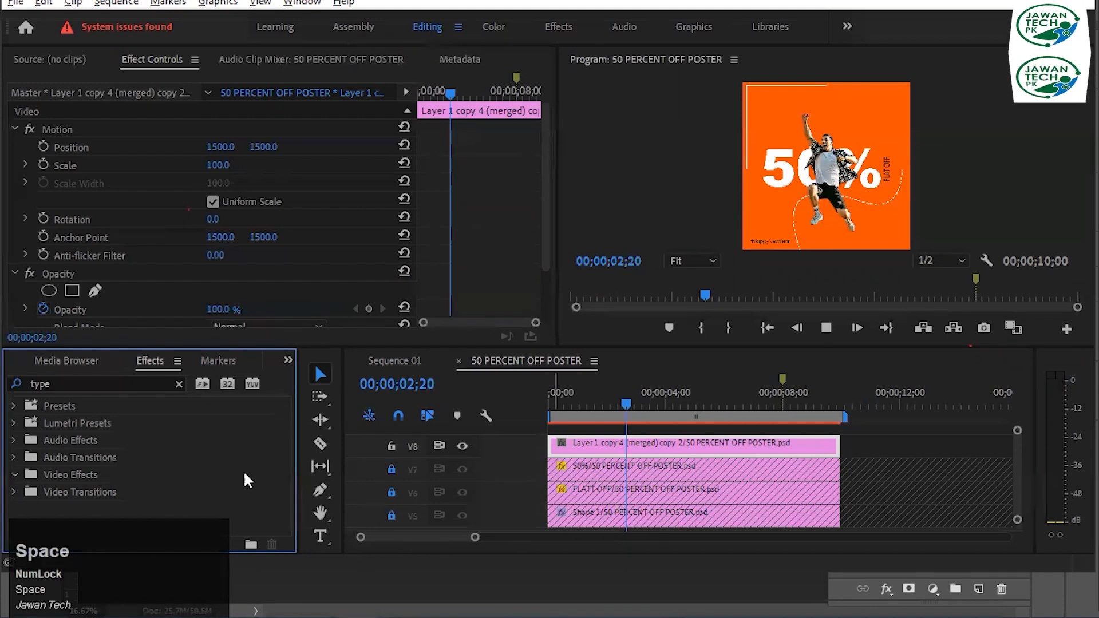
left_click(629, 404)
left_click(605, 404)
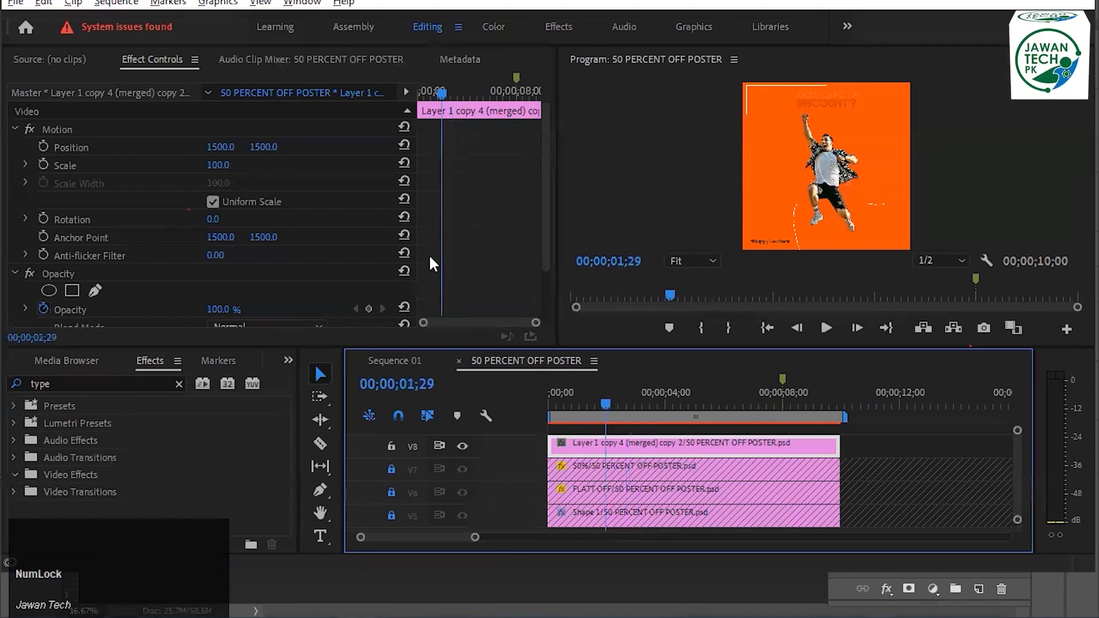
left_click(420, 388)
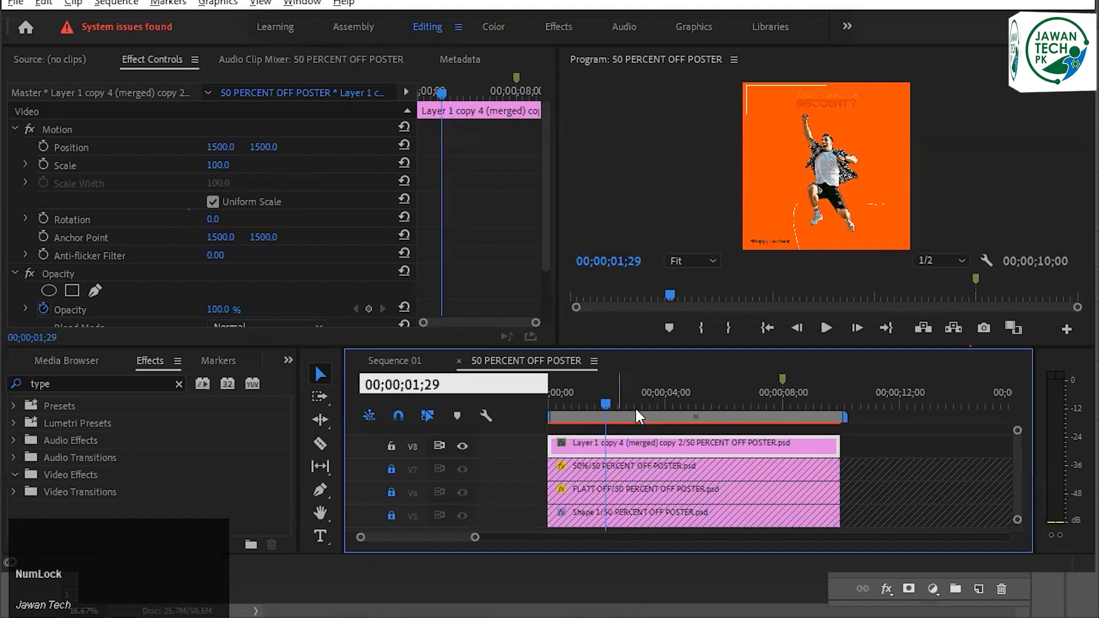
left_click(629, 404)
left_click(412, 384)
left_click(403, 385)
key("BackSpace")
type("3")
key("Delete")
key("Delete")
type("00")
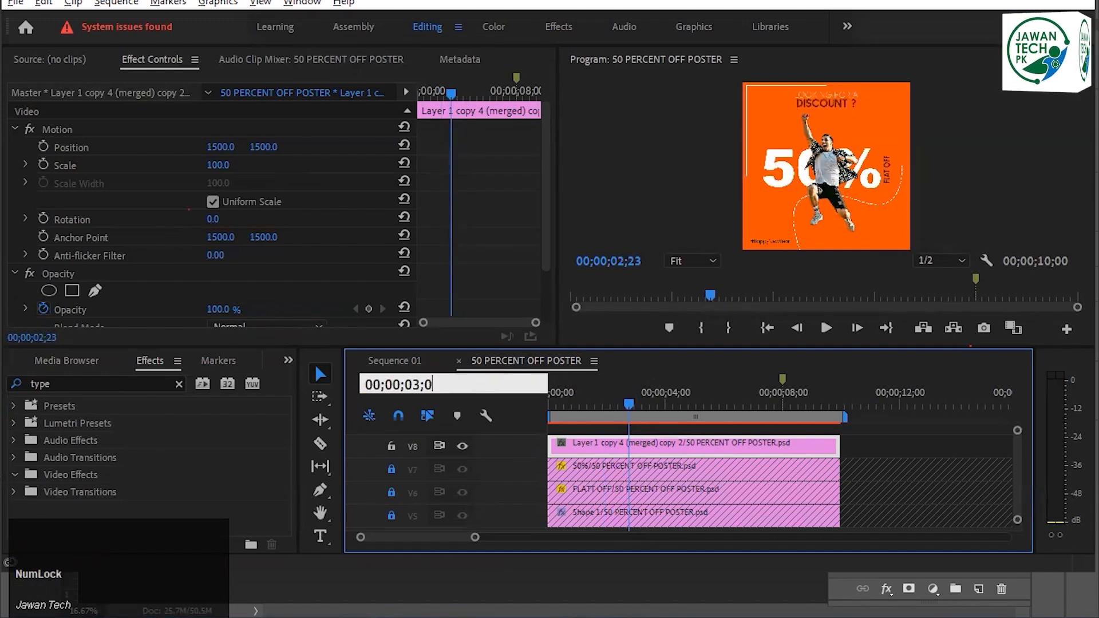
key("Return")
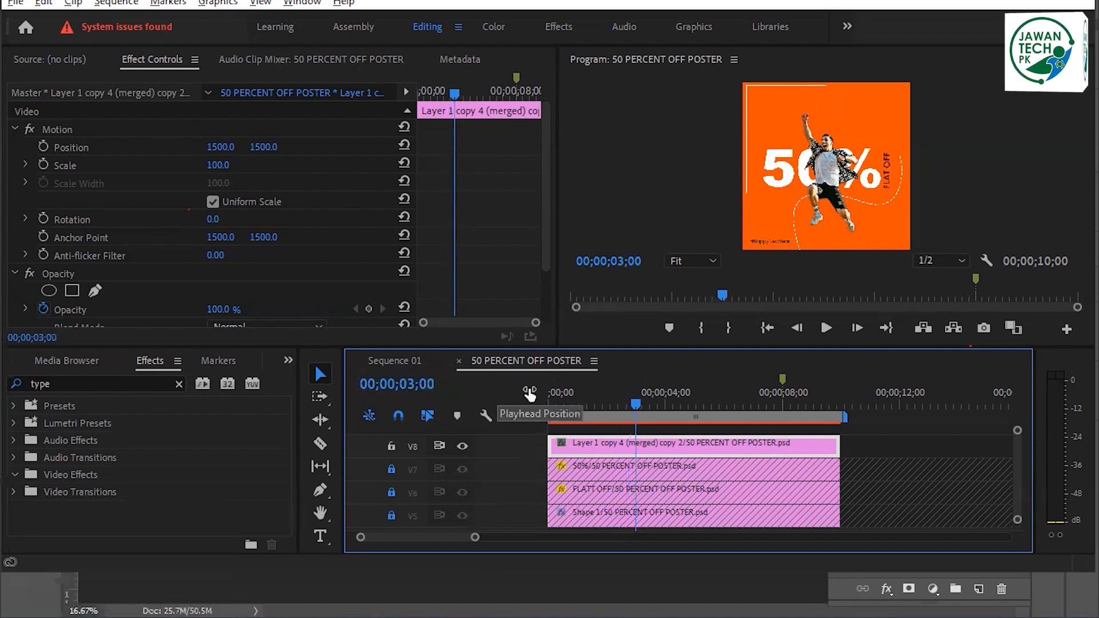
Move the playhead to 00;00;04;00
left_click(444, 384)
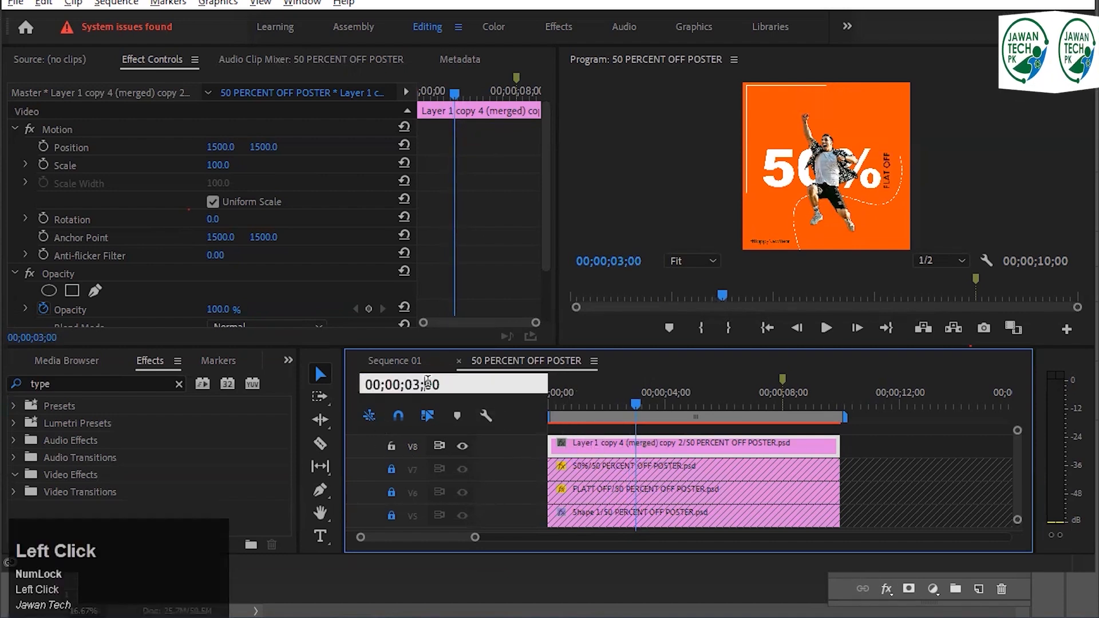
left_click_drag(444, 385, 407, 384)
type("4")
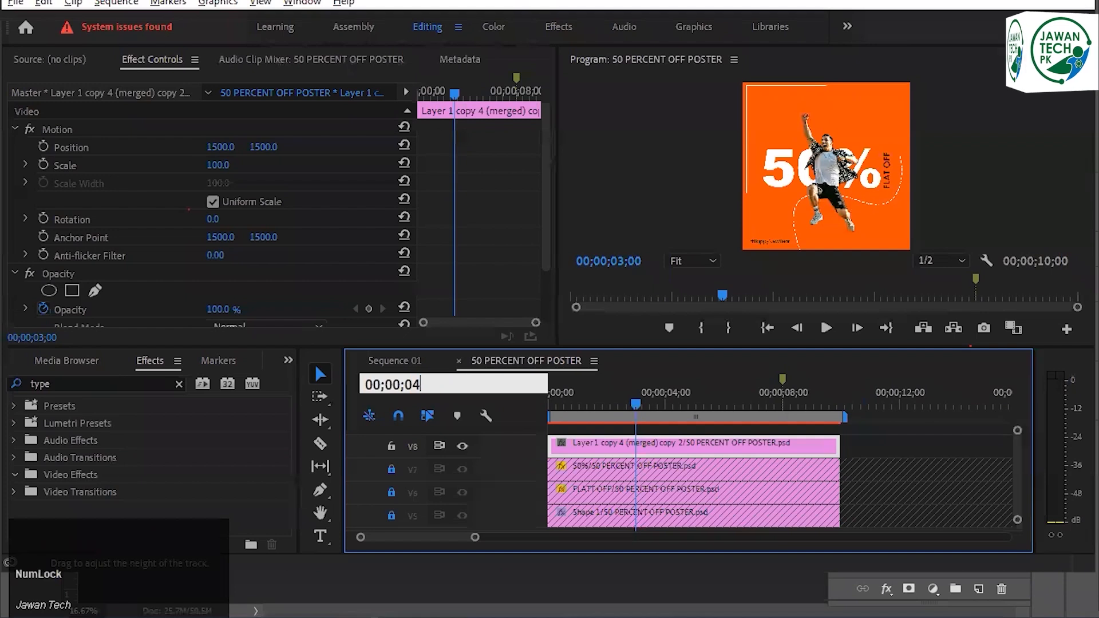
key("Return")
left_click(479, 393)
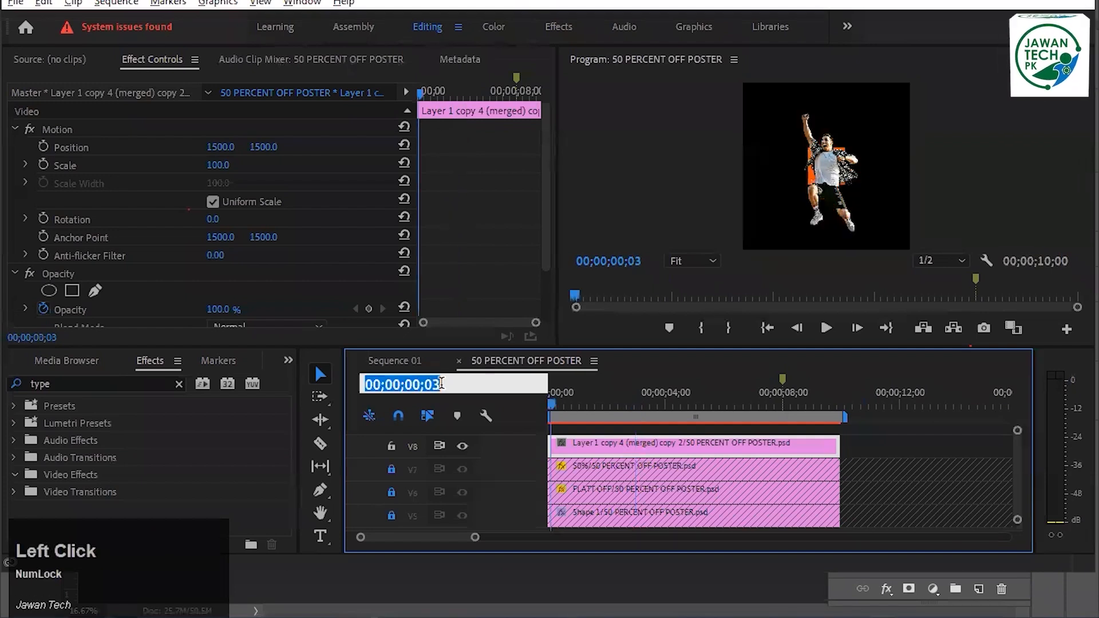
type("00;00;04;00")
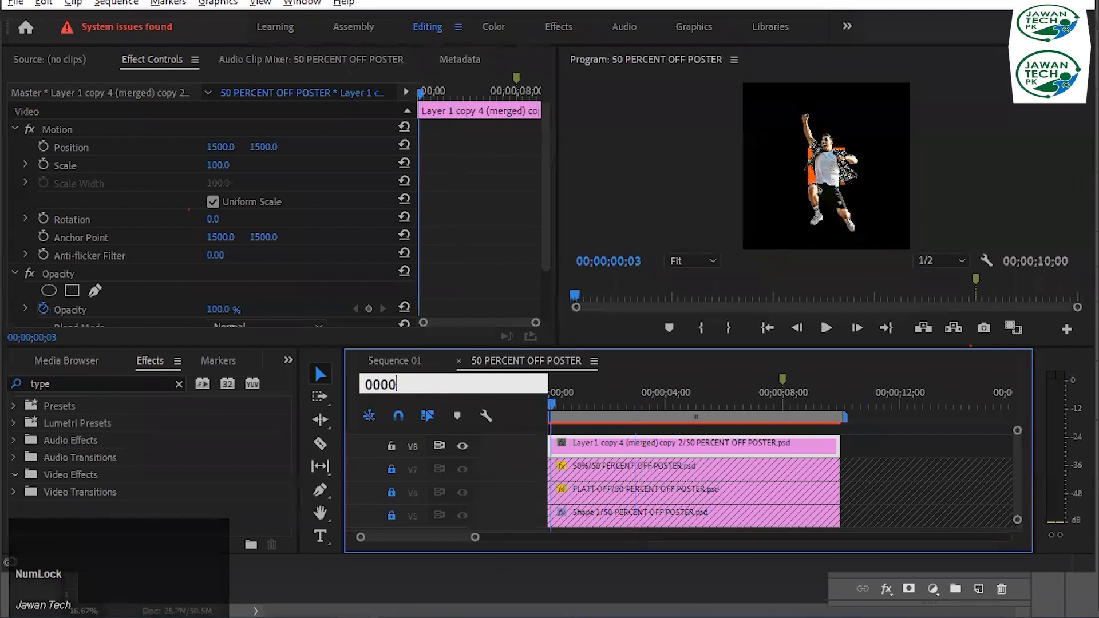
key("Return")
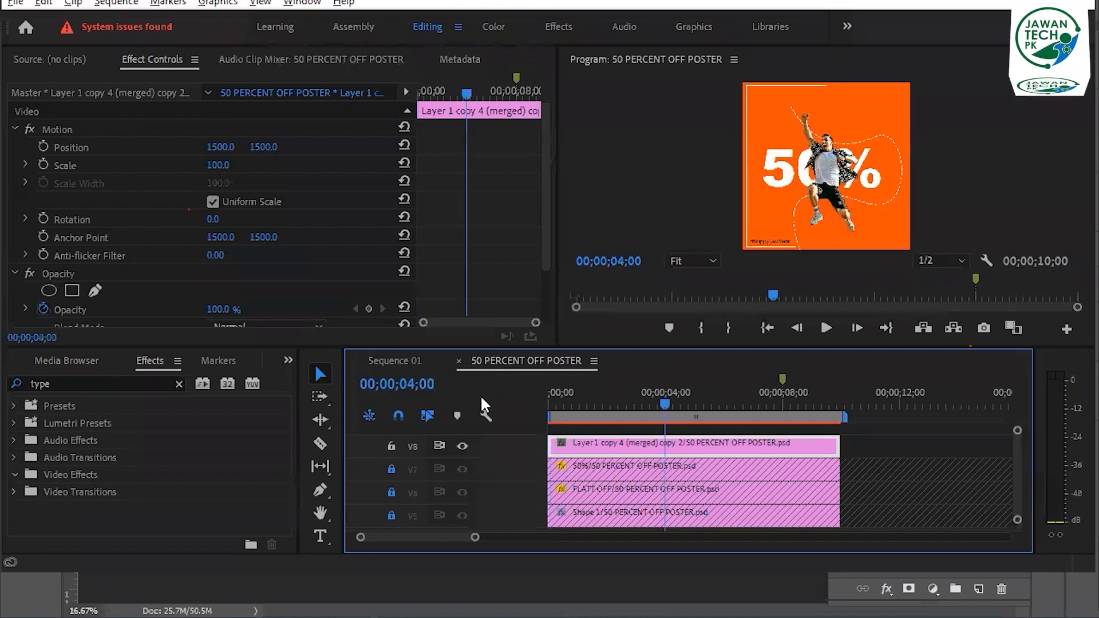
key("Num_Lock")
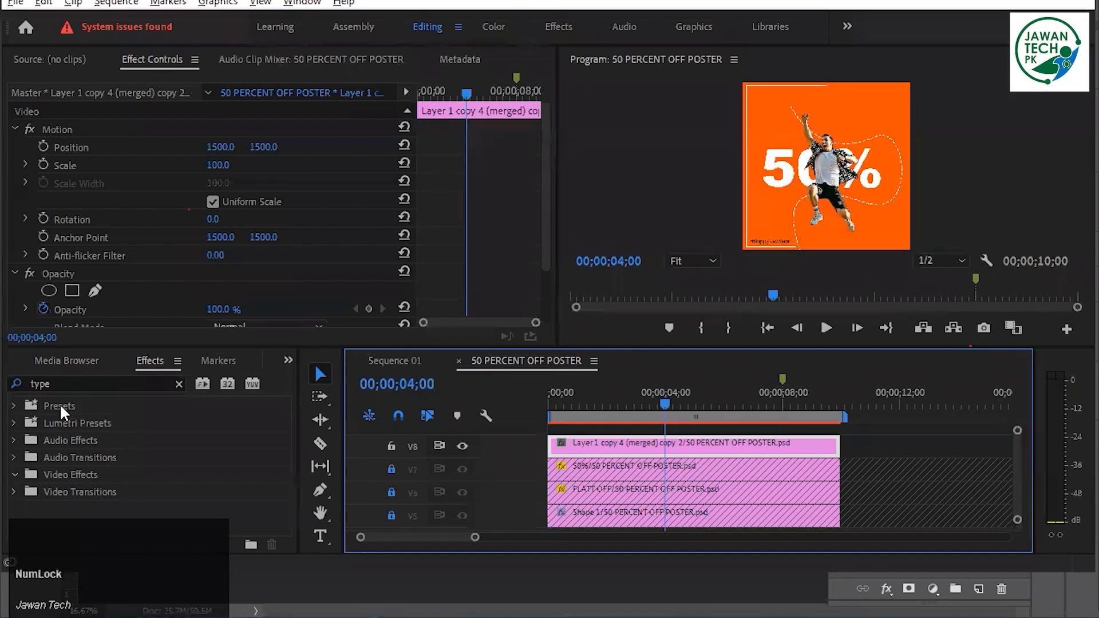
Clear the effects search filter and list the contents of the Video Effects folder
left_click(88, 382)
left_click(179, 383)
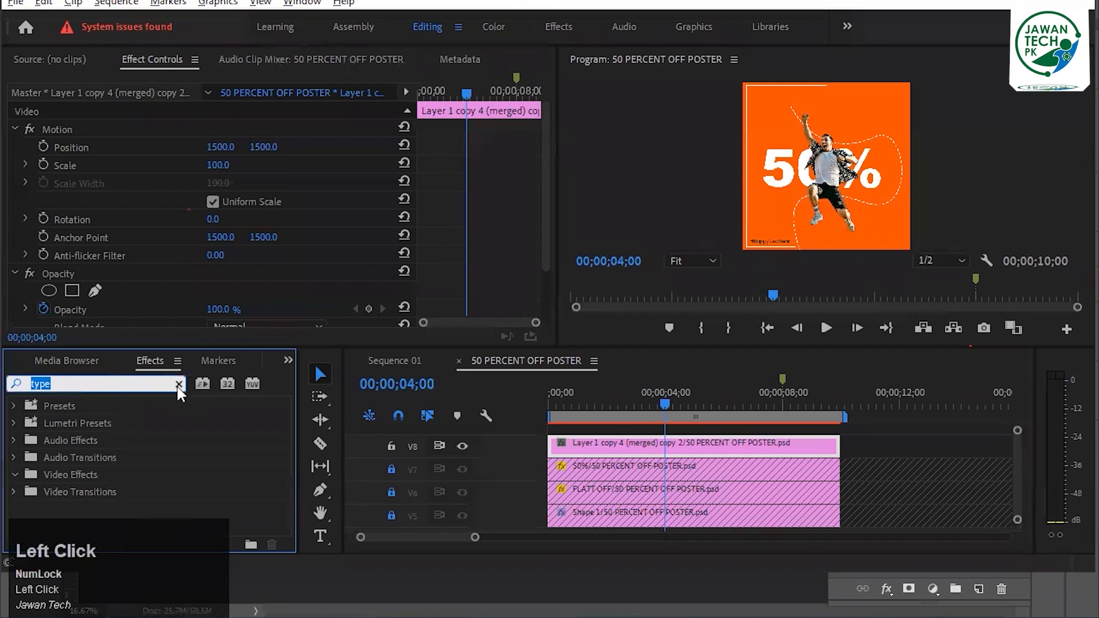
left_click(11, 475)
Apply the Vertical Flip effect from the Transform video effects to the jumping man layer on V8
scroll(130, 469, "down", 3)
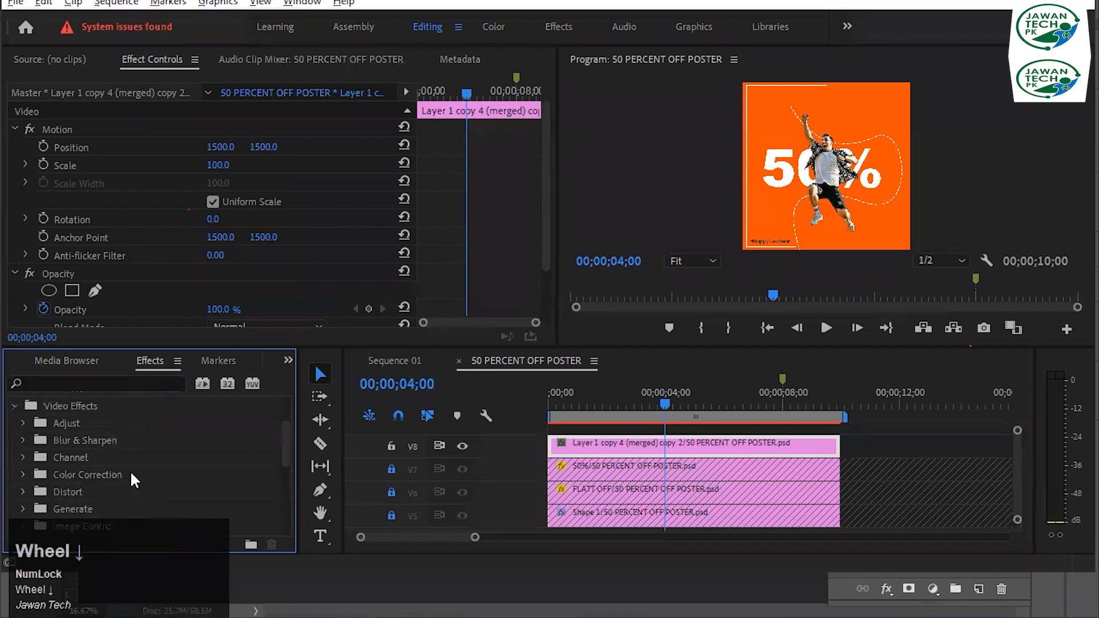
scroll(143, 473, "down", 2)
scroll(129, 466, "down", 1)
scroll(132, 466, "down", 1)
scroll(132, 455, "down", 1)
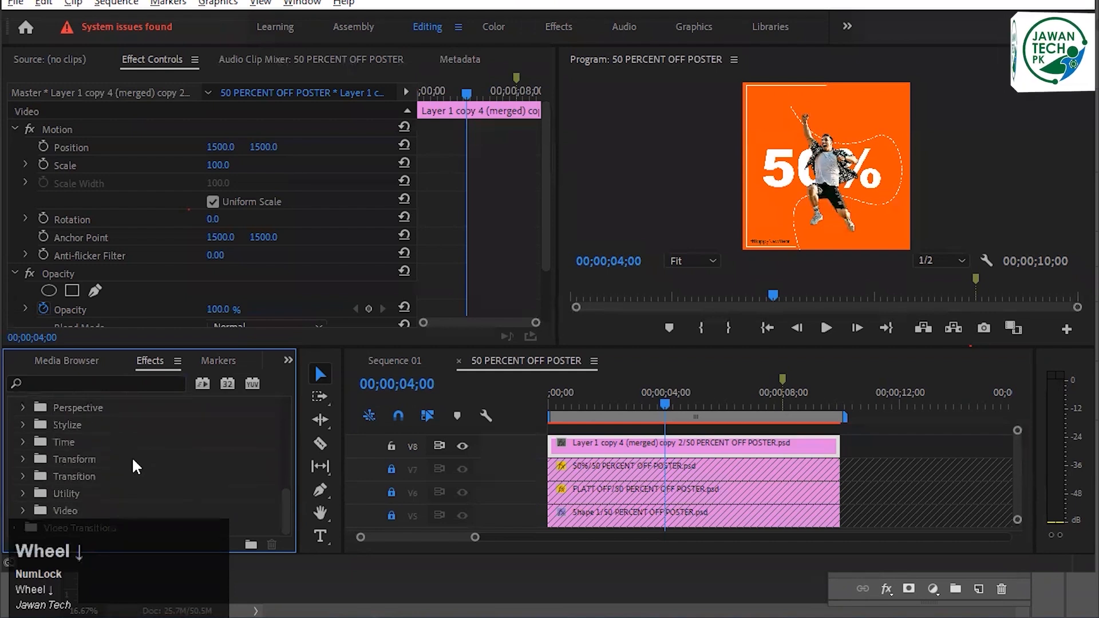
left_click(23, 459)
scroll(176, 450, "down", 1)
scroll(177, 451, "up", 1)
scroll(130, 473, "up", 1)
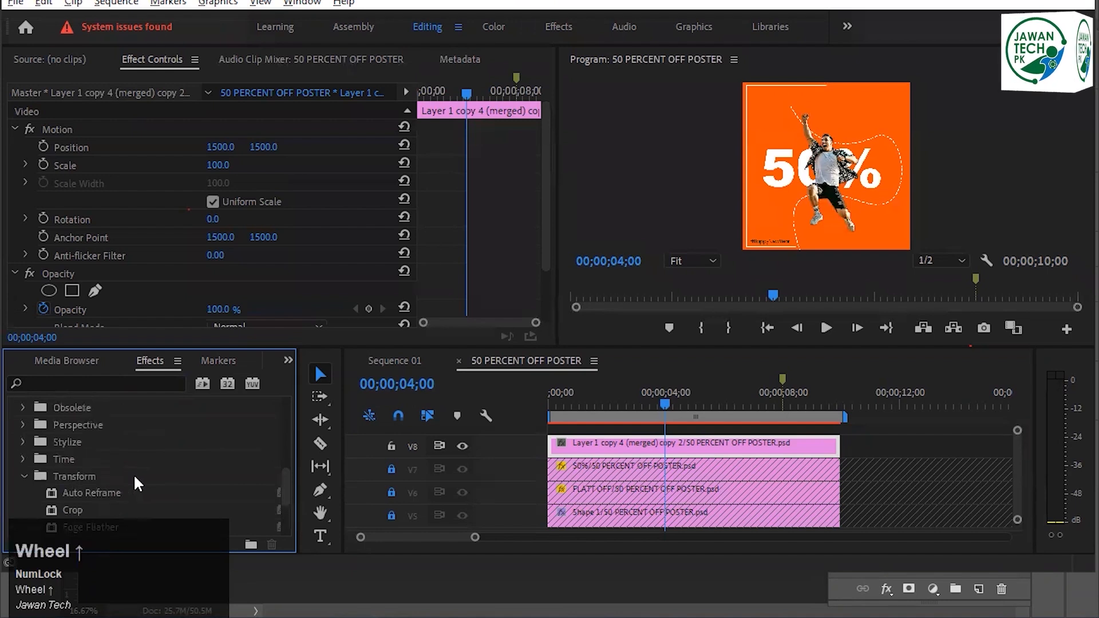
scroll(84, 458, "down", 1)
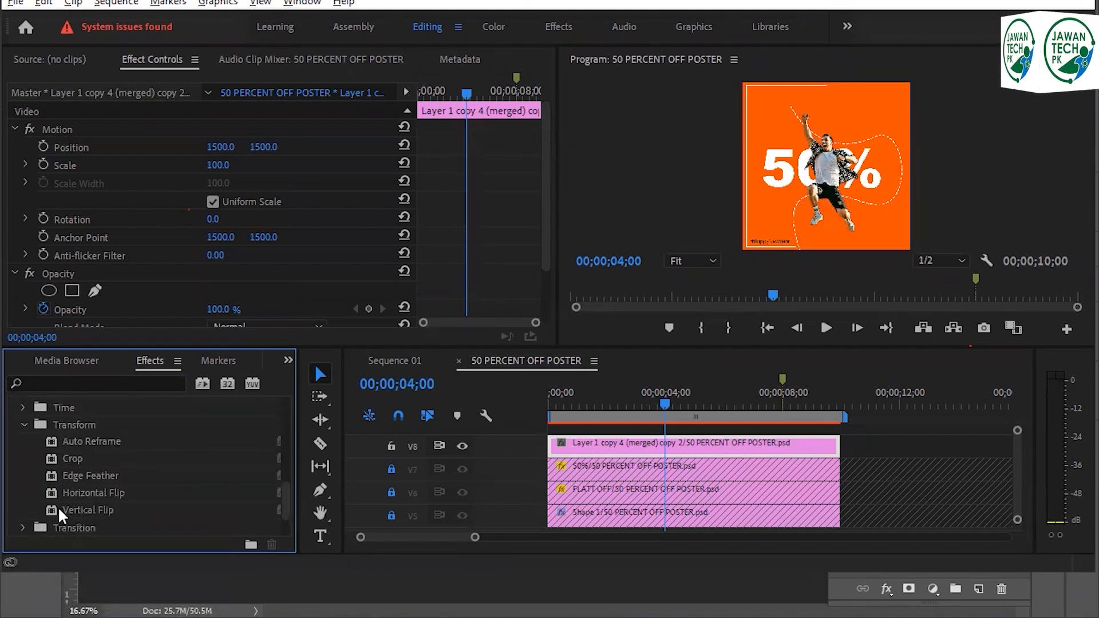
left_click_drag(49, 510, 672, 448)
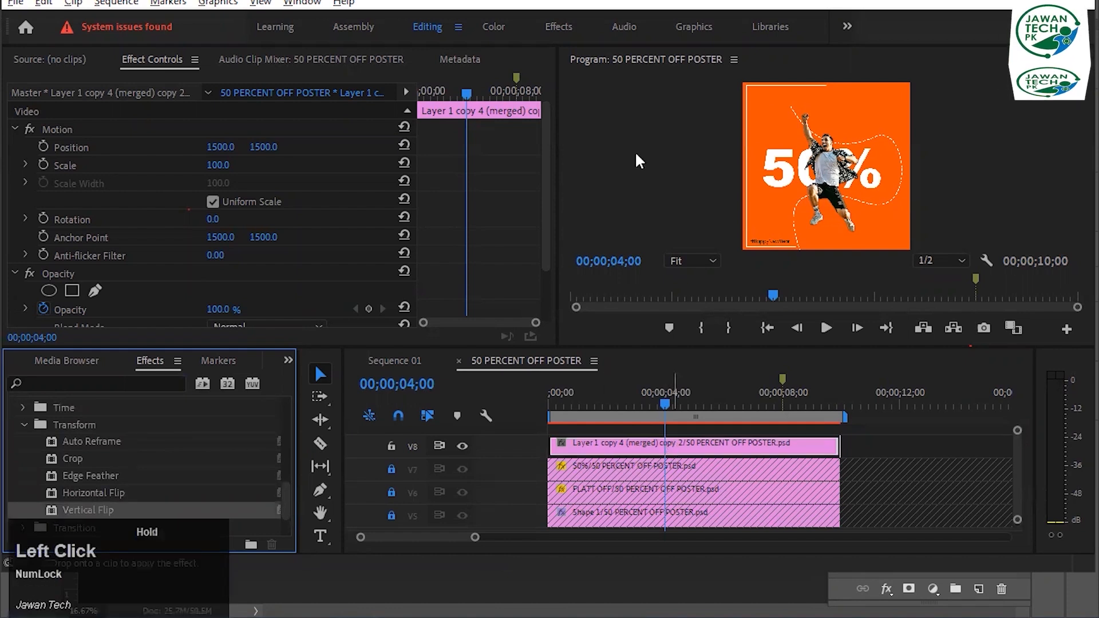
left_click(1062, 187)
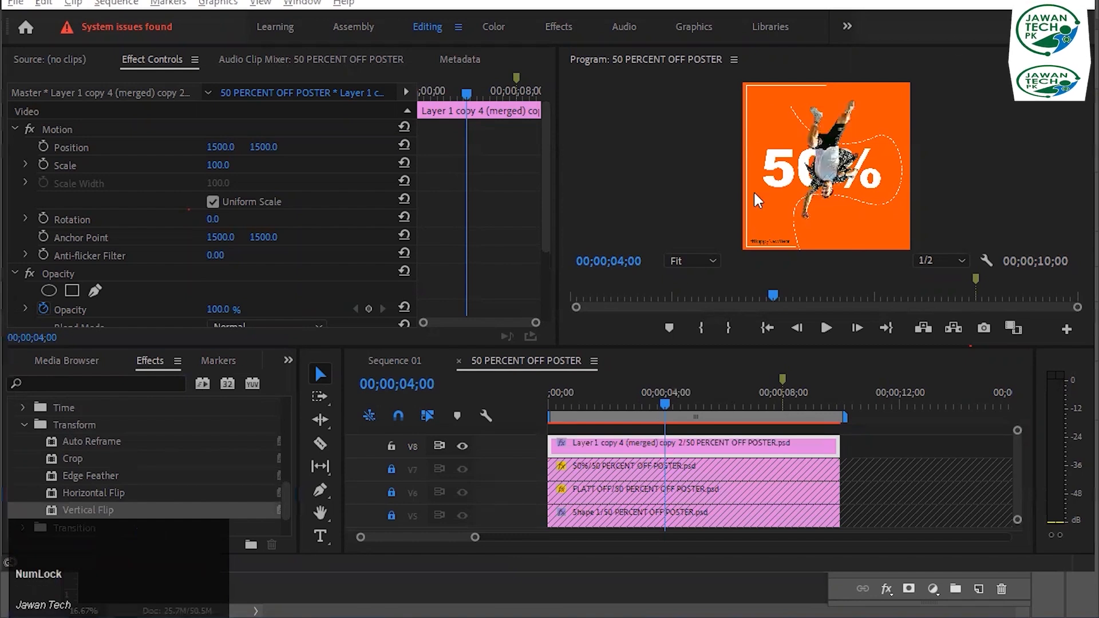
Expand the Vertical Flip effect's settings on the jumping man layer and toggle the effect off and on to compare
scroll(287, 215, "down", 3)
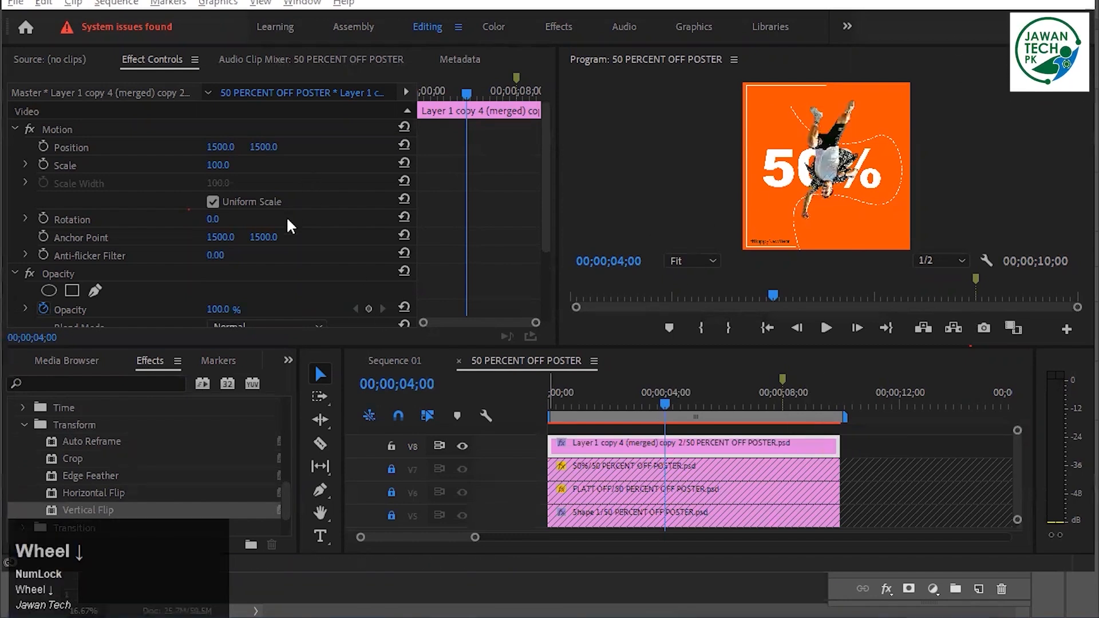
left_click(14, 263)
left_click(14, 263)
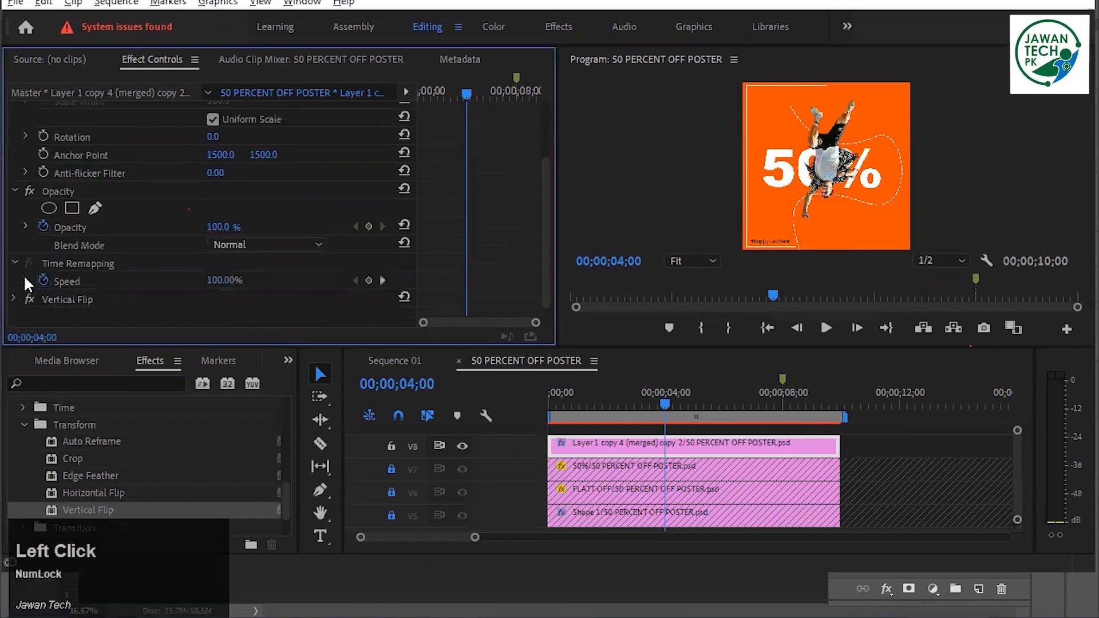
scroll(193, 225, "down", 1)
left_click(14, 281)
scroll(70, 266, "down", 1)
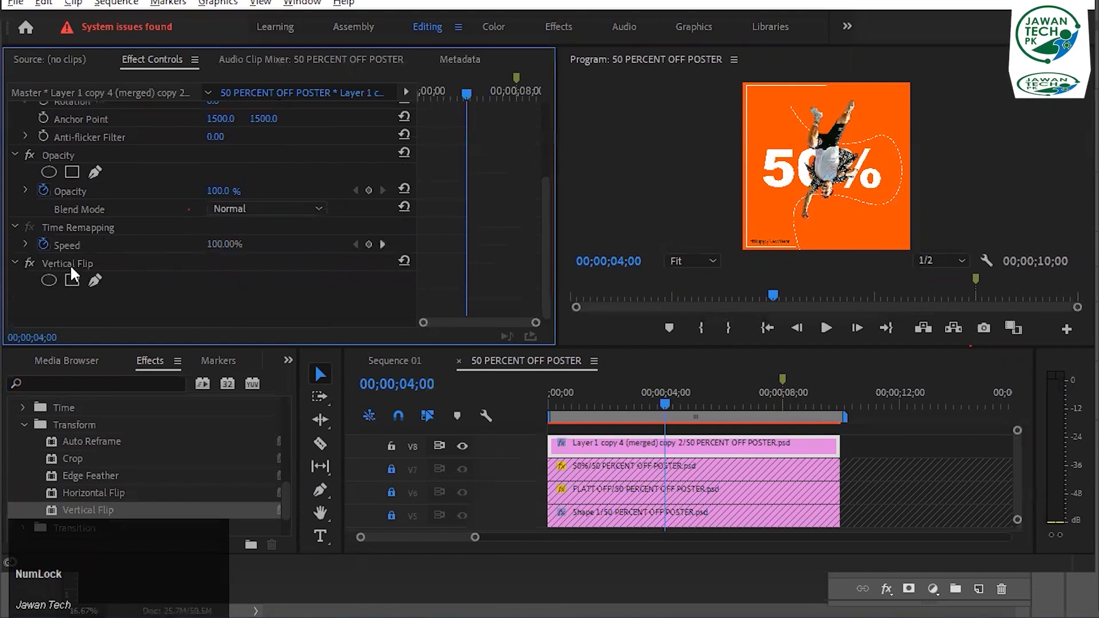
left_click(86, 261)
scroll(85, 257, "up", 1)
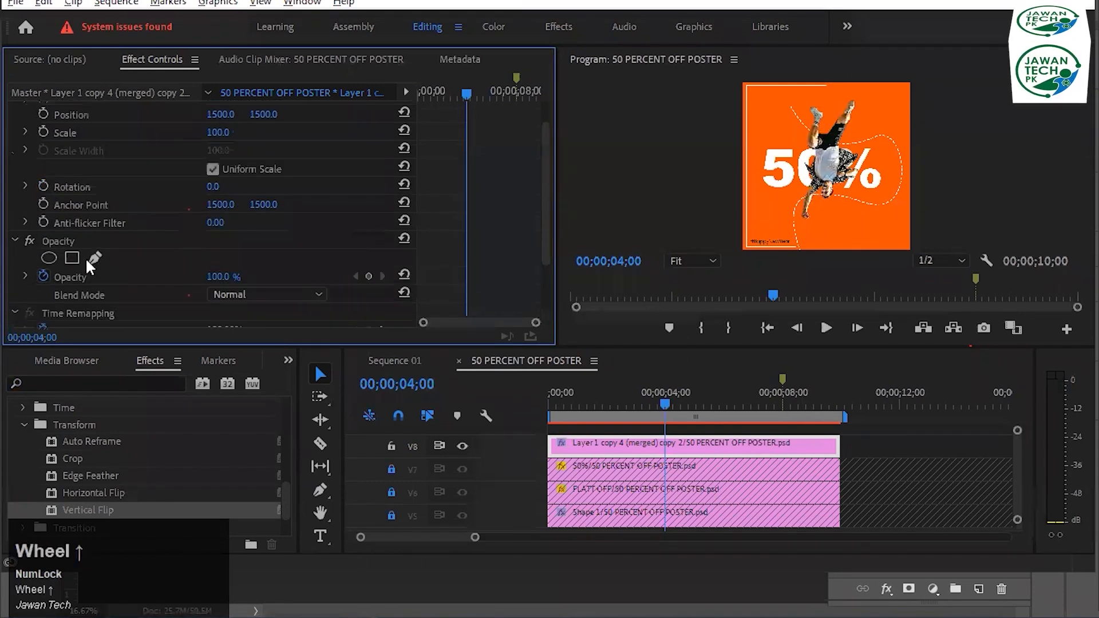
scroll(74, 261, "down", 1)
left_click(29, 262)
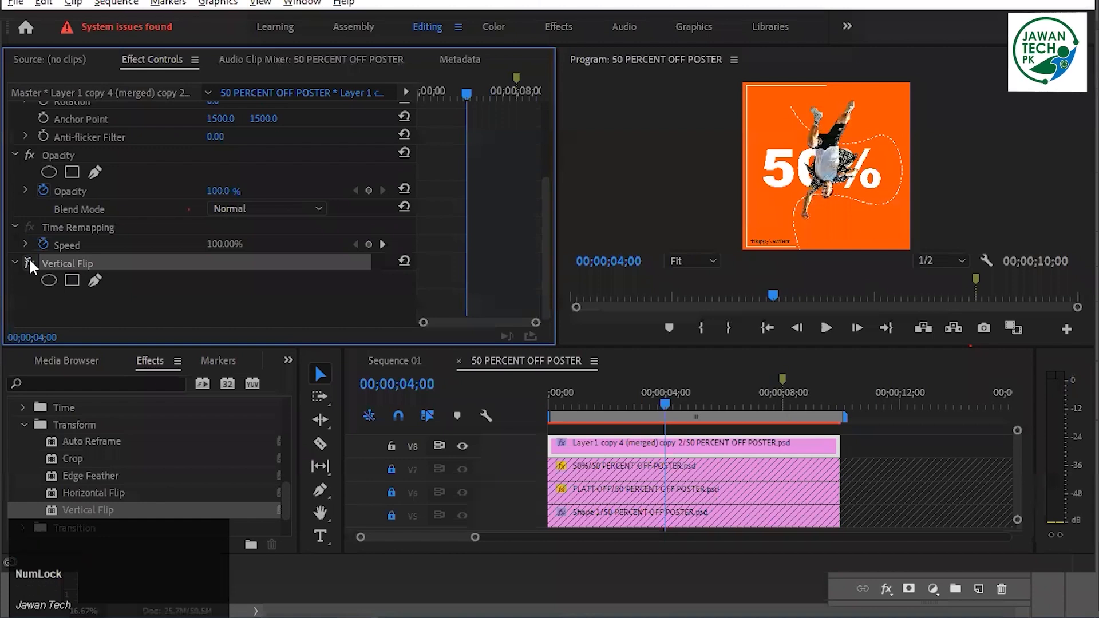
left_click(30, 262)
Try to limit the Vertical Flip effect with a four-point polygon mask, pulling one lower corner down past the man's feet
left_click(72, 280)
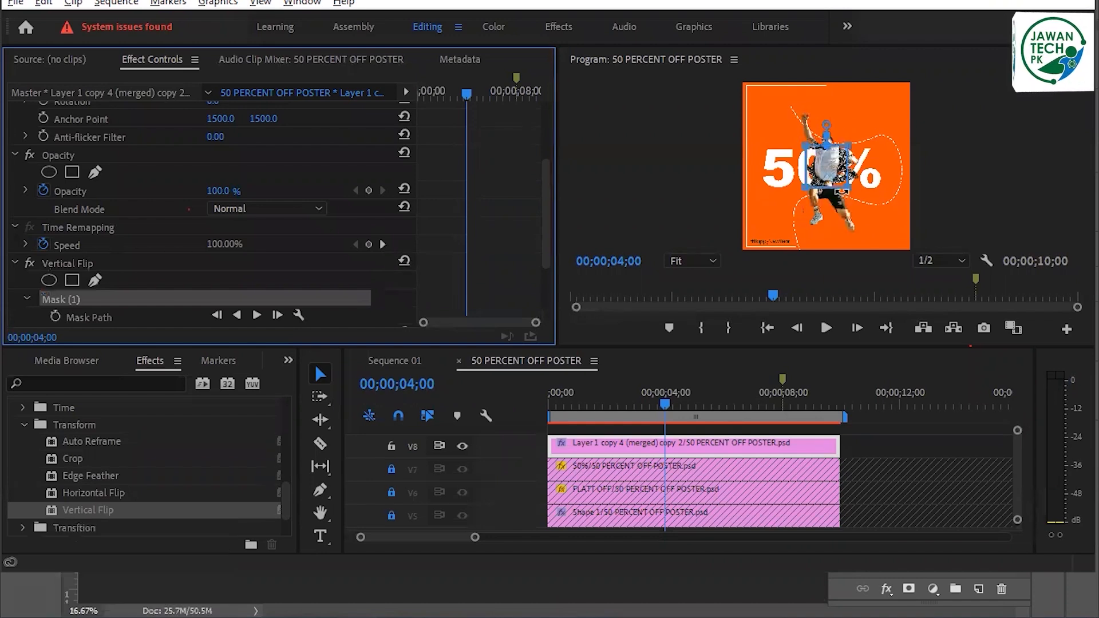
left_click_drag(848, 189, 850, 234)
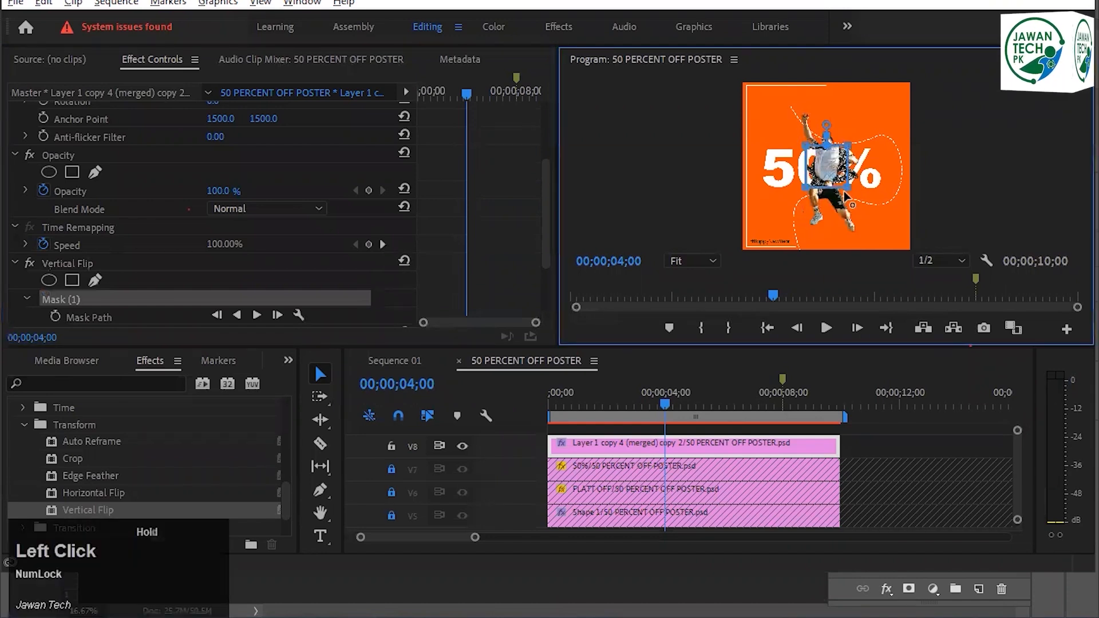
left_click_drag(844, 191, 851, 234)
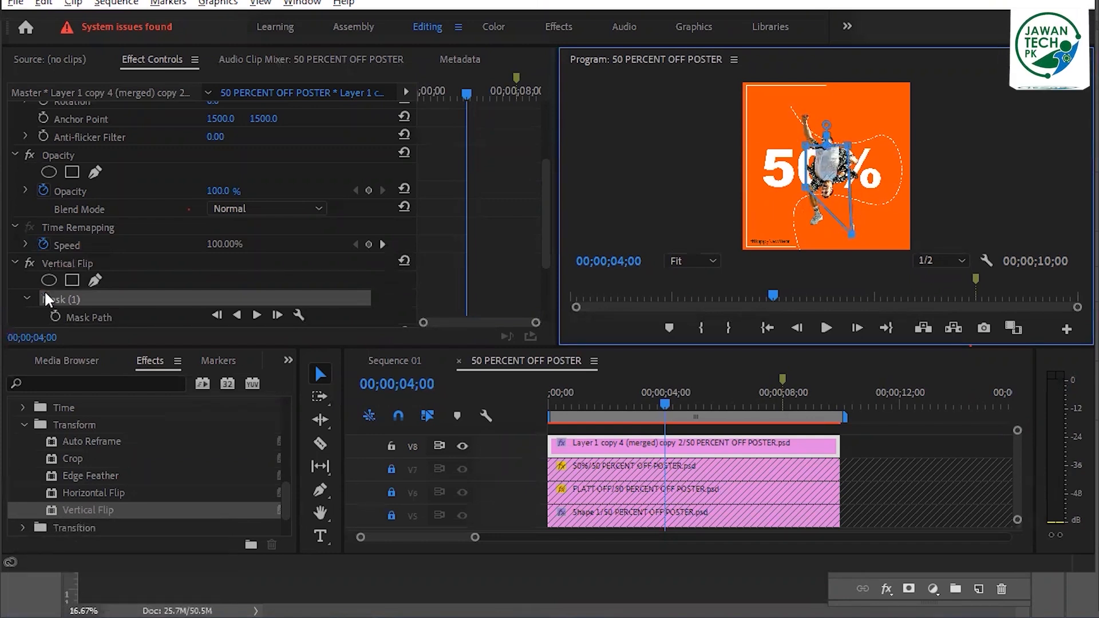
Delete the Vertical Flip effect from the jumping man layer
left_click(47, 263)
key("Delete")
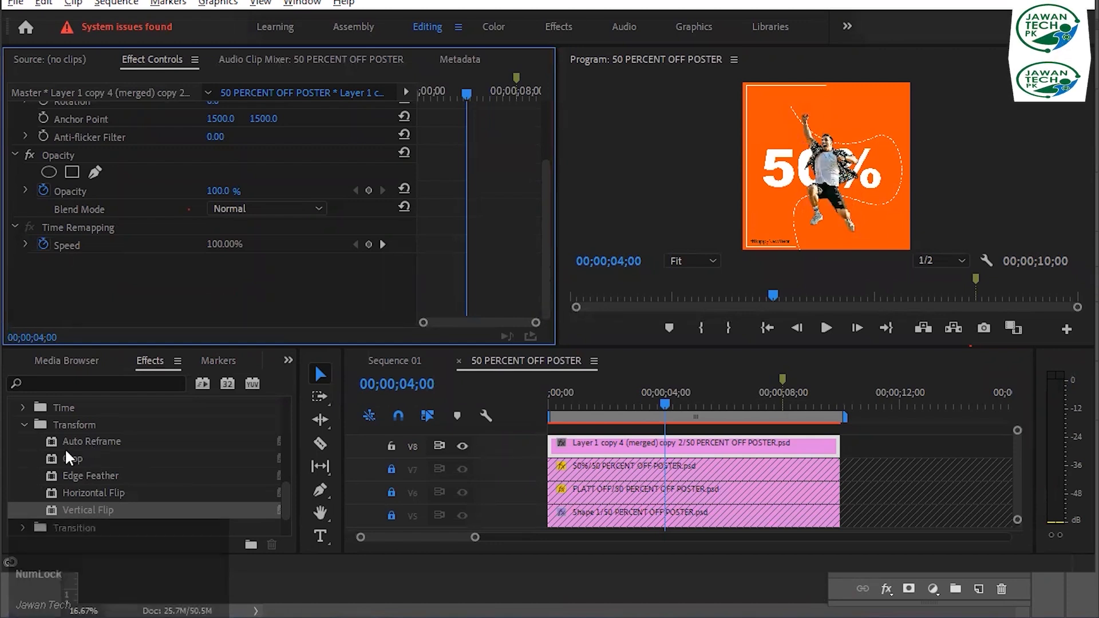
Apply the Basic 3D effect from the Perspective video effects to the jumping man layer on V8
left_click(23, 424)
left_click(22, 408)
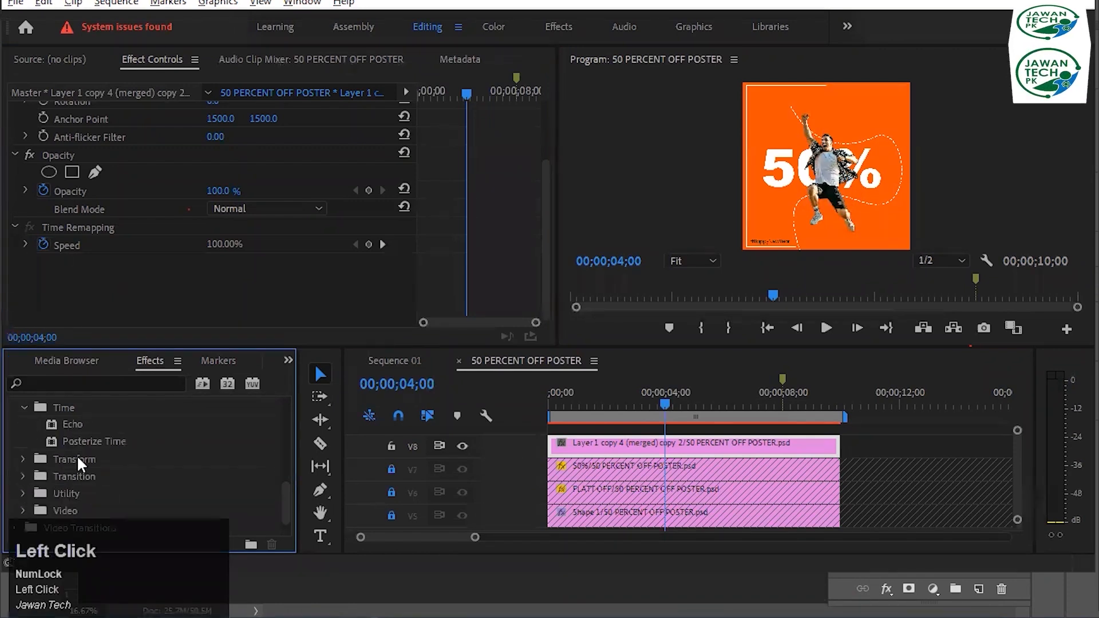
scroll(96, 458, "up", 2)
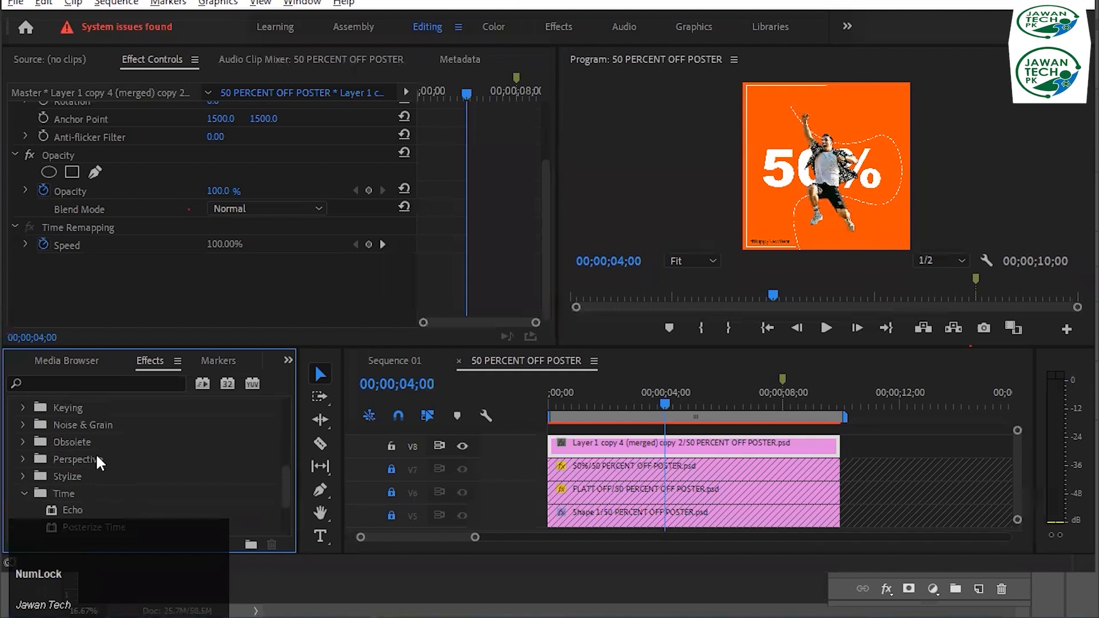
left_click(19, 456)
scroll(114, 481, "down", 1)
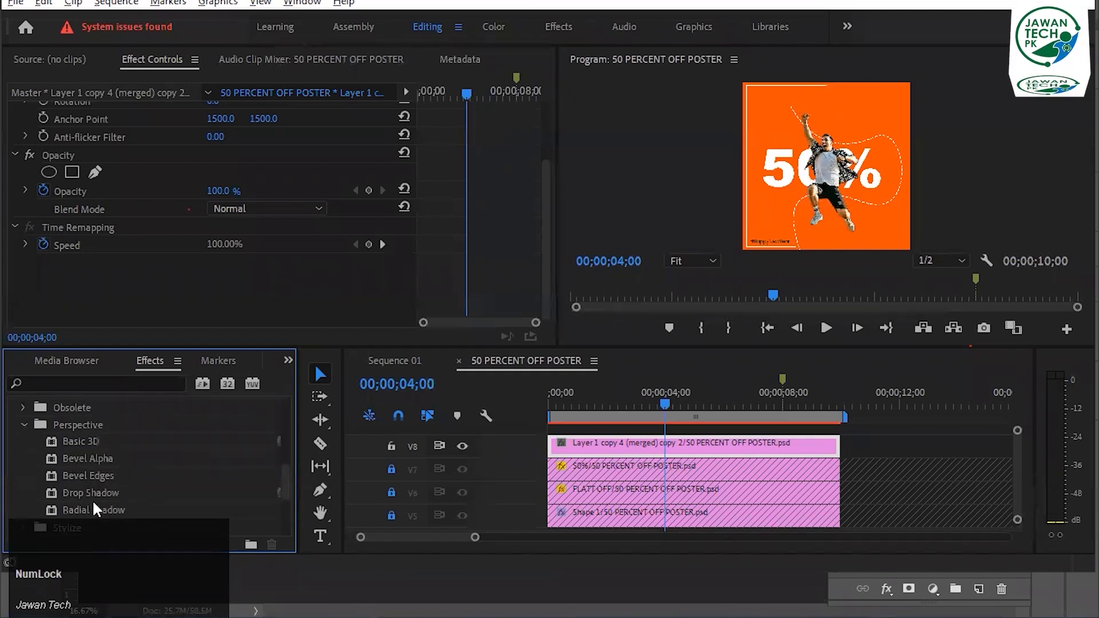
left_click_drag(53, 443, 658, 441)
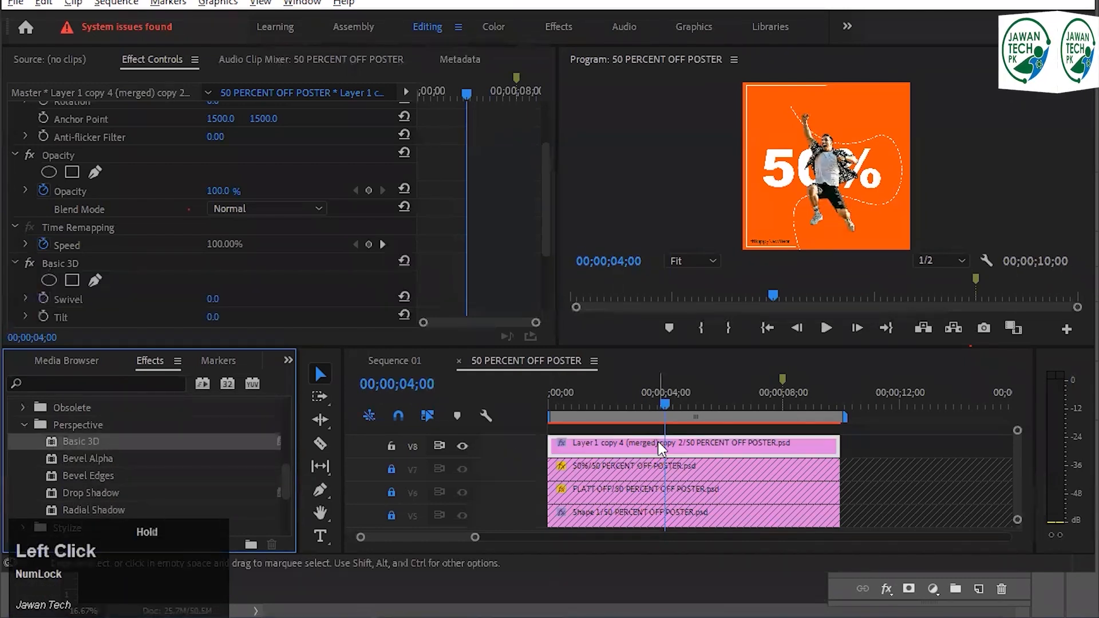
scroll(109, 226, "down", 1)
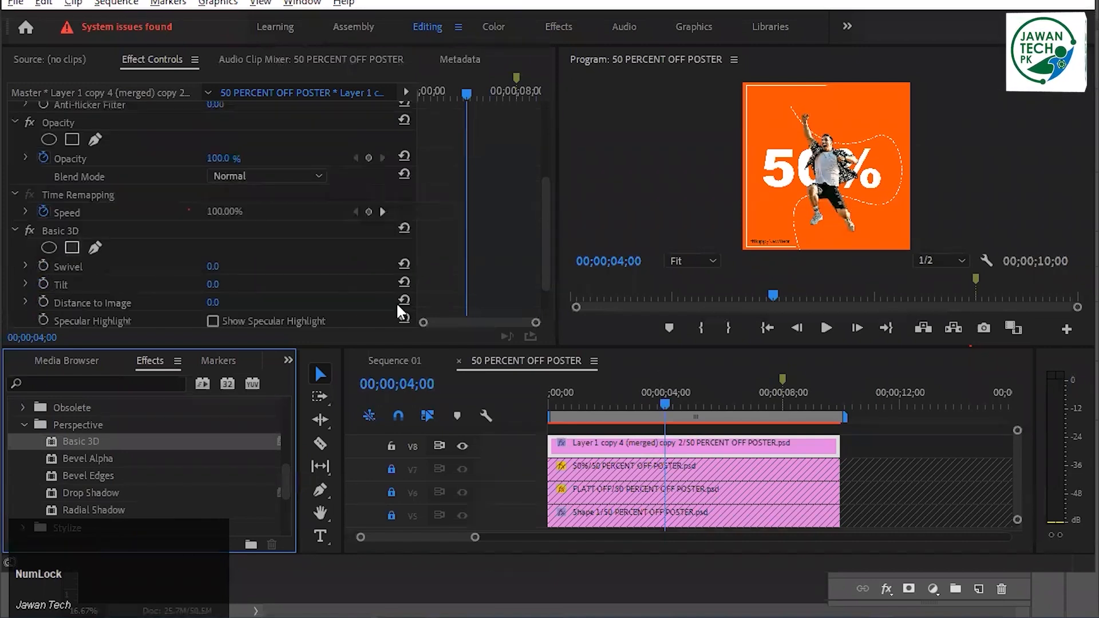
Try out different Swivel, Tilt and Distance to Image values of the Basic 3D effect, undoing each change
left_click_drag(212, 266, 277, 266)
key("ctrl+z")
left_click_drag(212, 284, 280, 284)
key("ctrl+z")
left_click_drag(212, 303, 261, 302)
left_click_drag(216, 302, 145, 277)
key("ctrl+z")
scroll(155, 239, "down", 2)
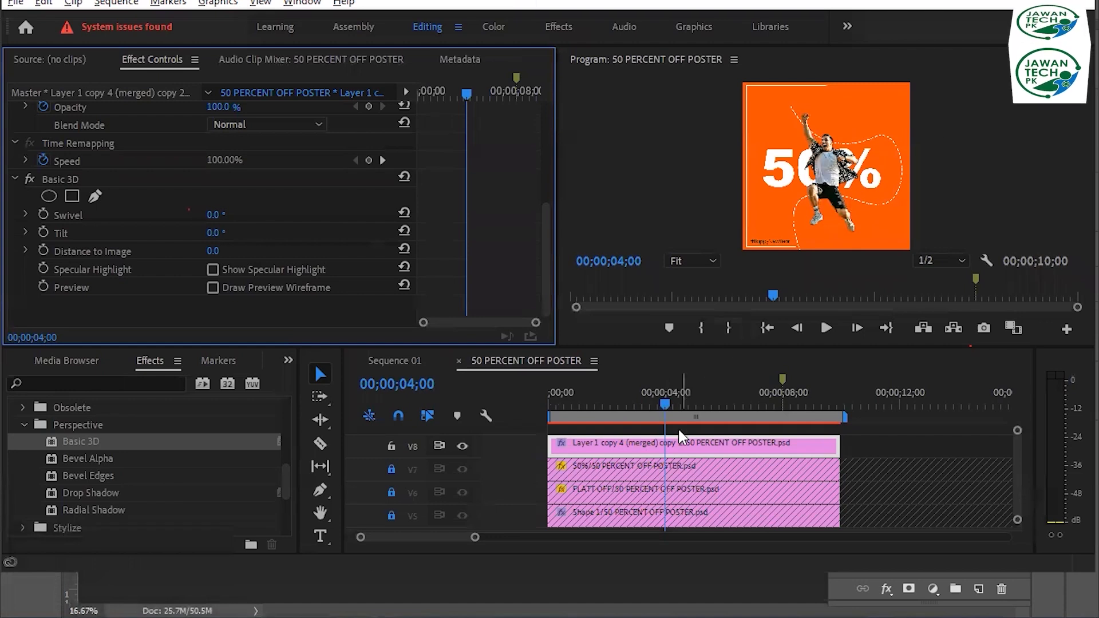
Save the project and move the playhead to 00;00;03;29
key("ctrl+s")
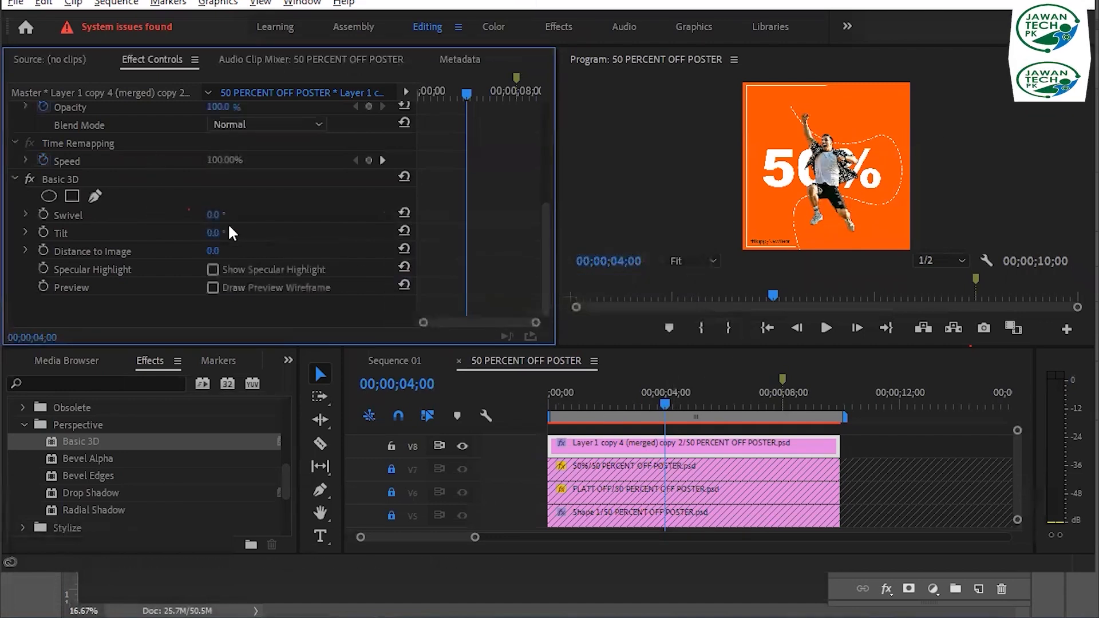
scroll(318, 224, "up", 2)
key("Num_Lock")
left_click(422, 384)
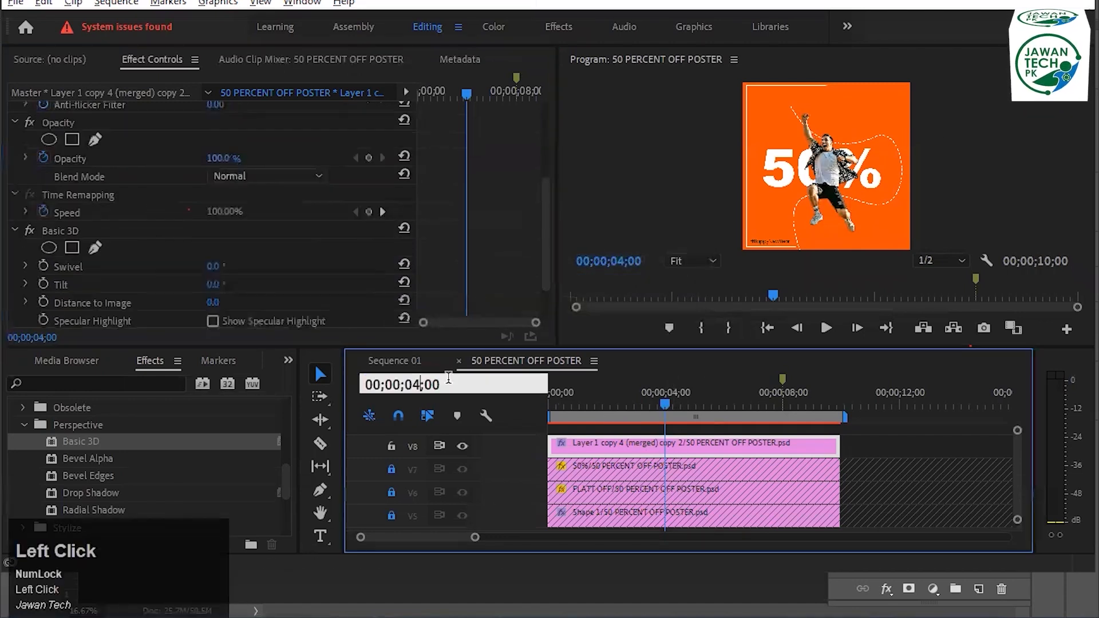
key("BackSpace")
type("3")
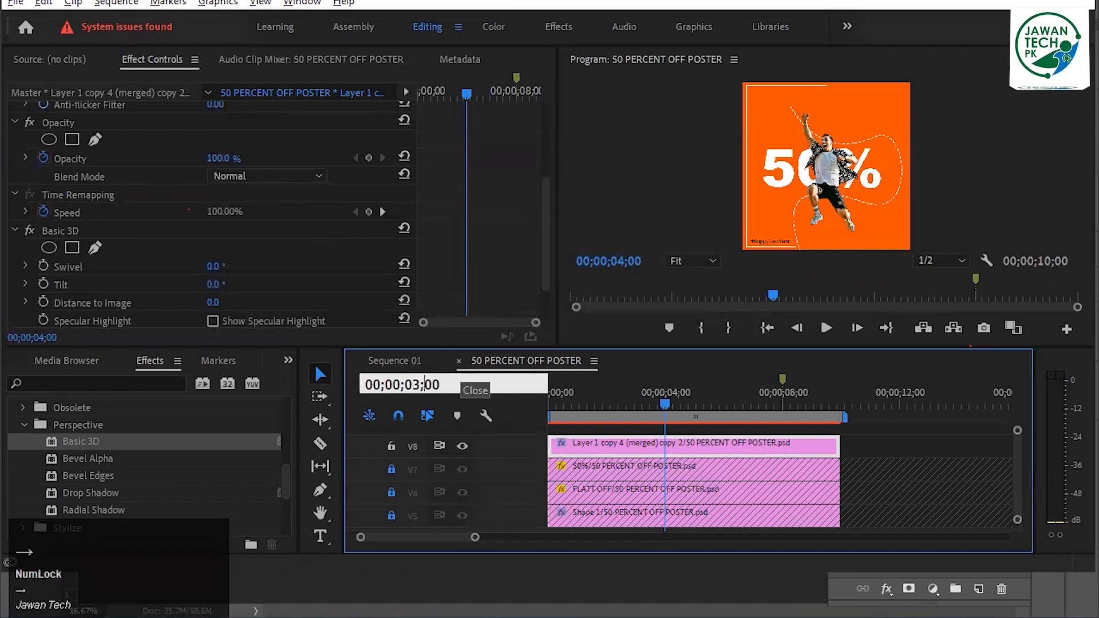
key("BackSpace")
key("BackSpace")
type("29")
key("Return")
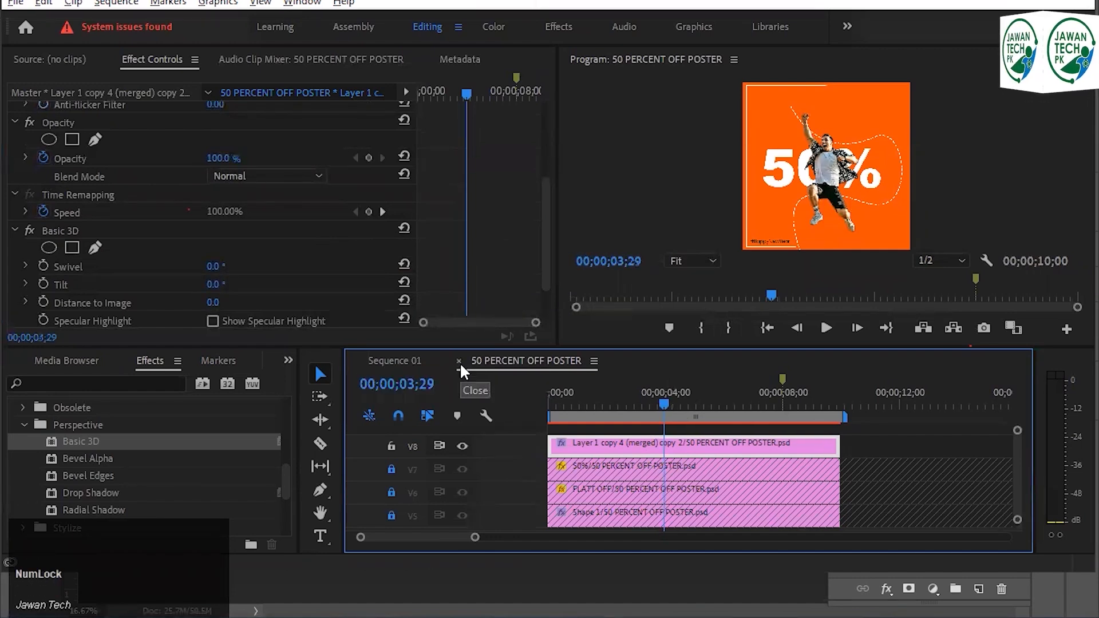
Turn off opacity keyframing for the jumping man layer and set its opacity to 0%
scroll(131, 168, "up", 3)
left_click(220, 209)
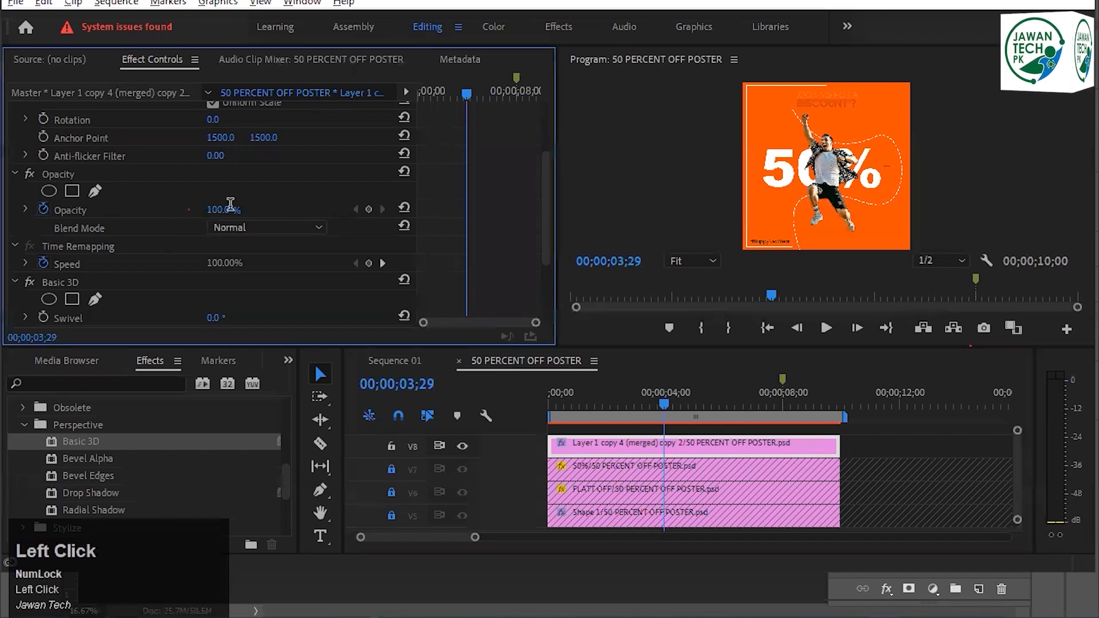
left_click(44, 207)
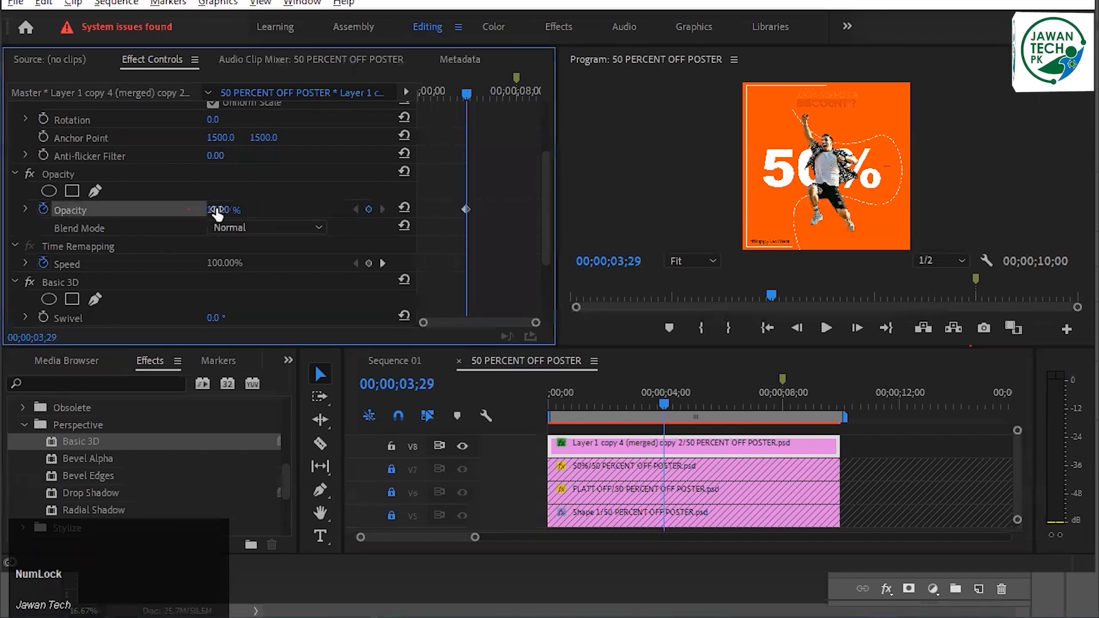
left_click(41, 208)
left_click(620, 305)
left_click(220, 209)
type("0")
key("Return")
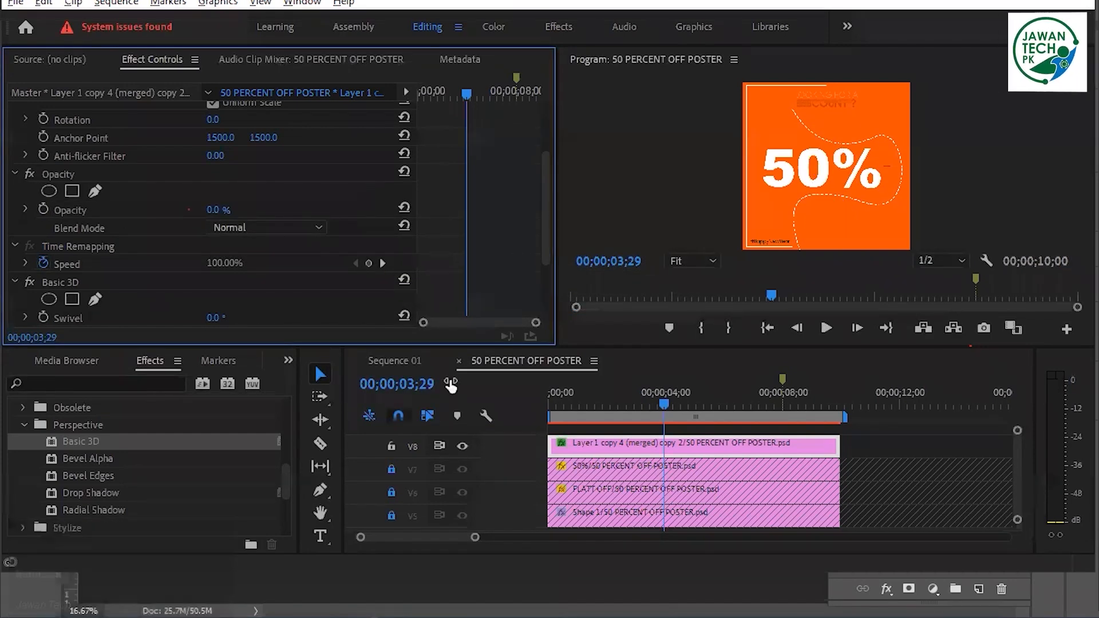
Move the playhead to 00;00;04;00 and set the jumping man layer's opacity to 100%
left_click(718, 383)
key("Num_Lock")
key("Right")
left_click(219, 209)
type("100")
left_click(354, 197)
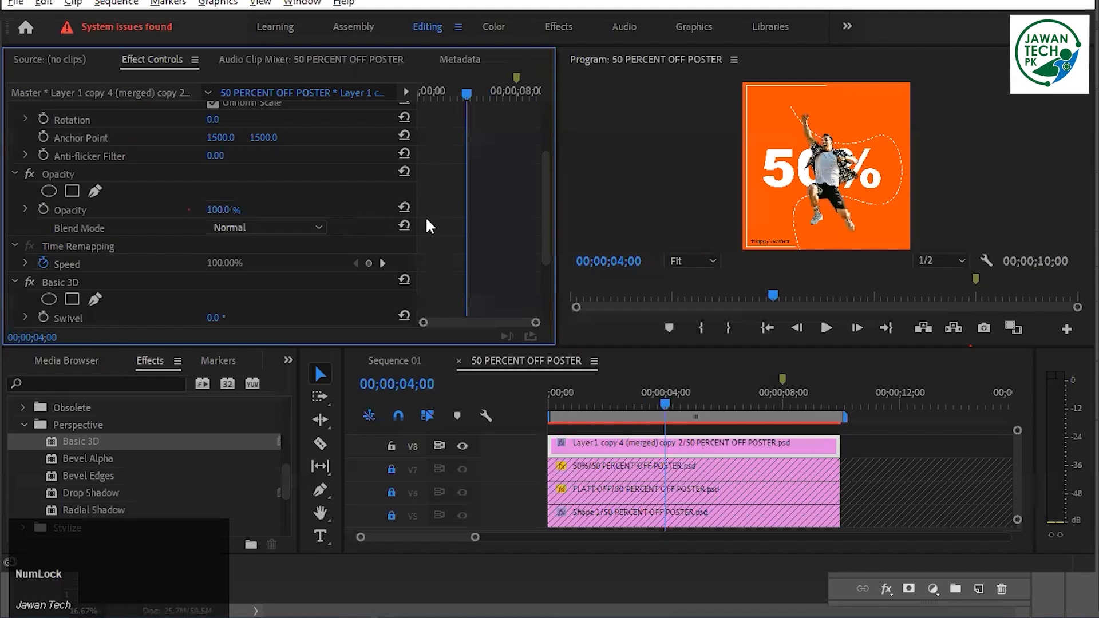
Turn on keyframing for the Basic 3D Swivel property at 00;00;04;00
scroll(225, 202, "down", 3)
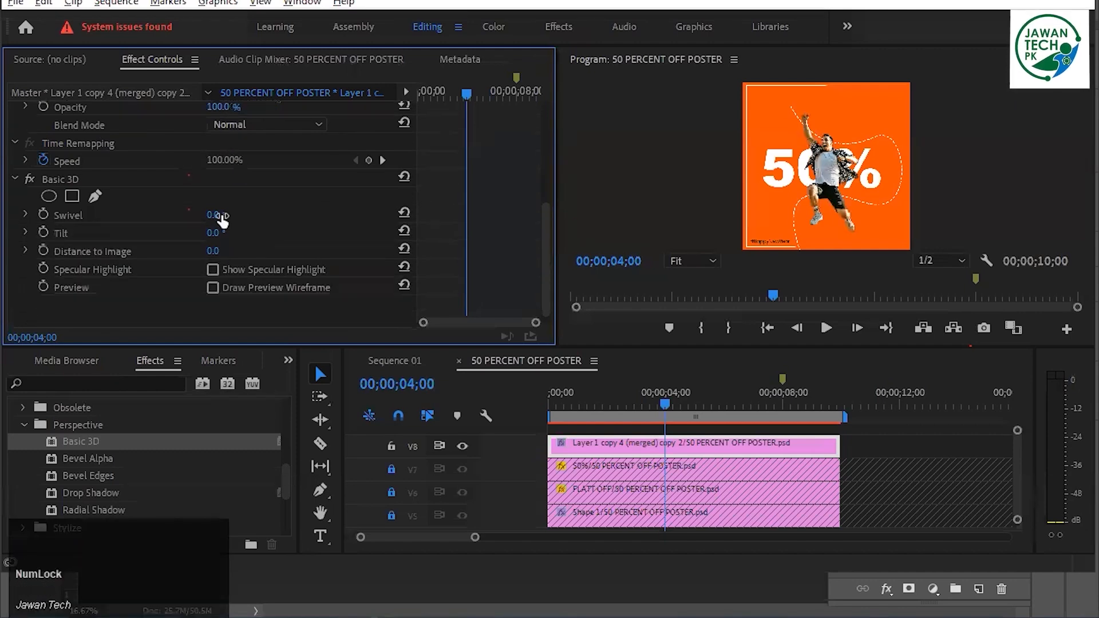
left_click(39, 217)
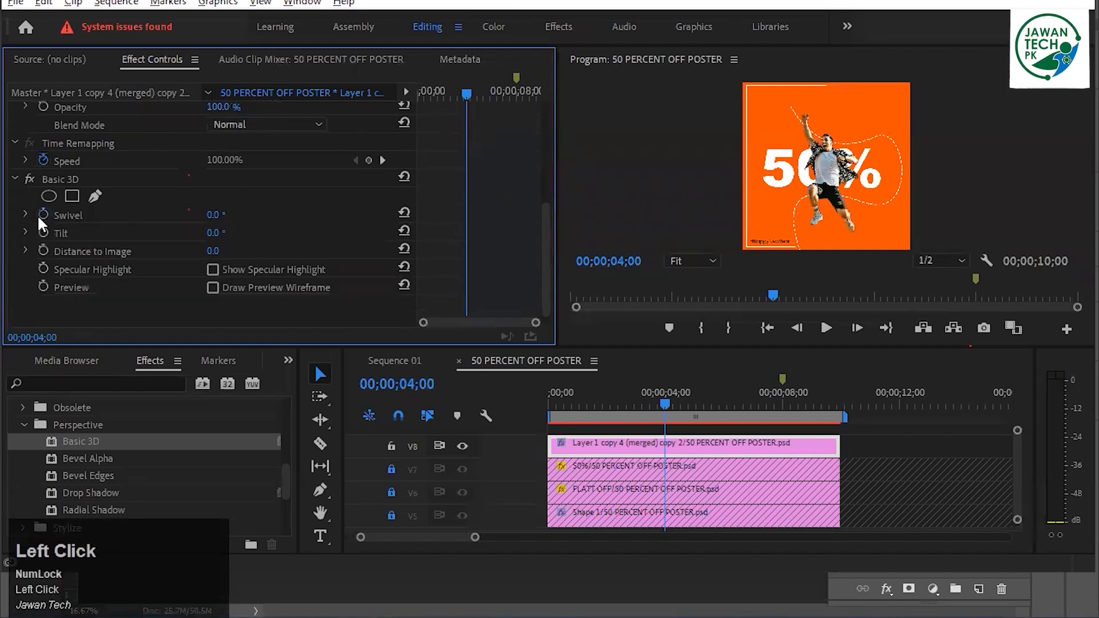
left_click(213, 214)
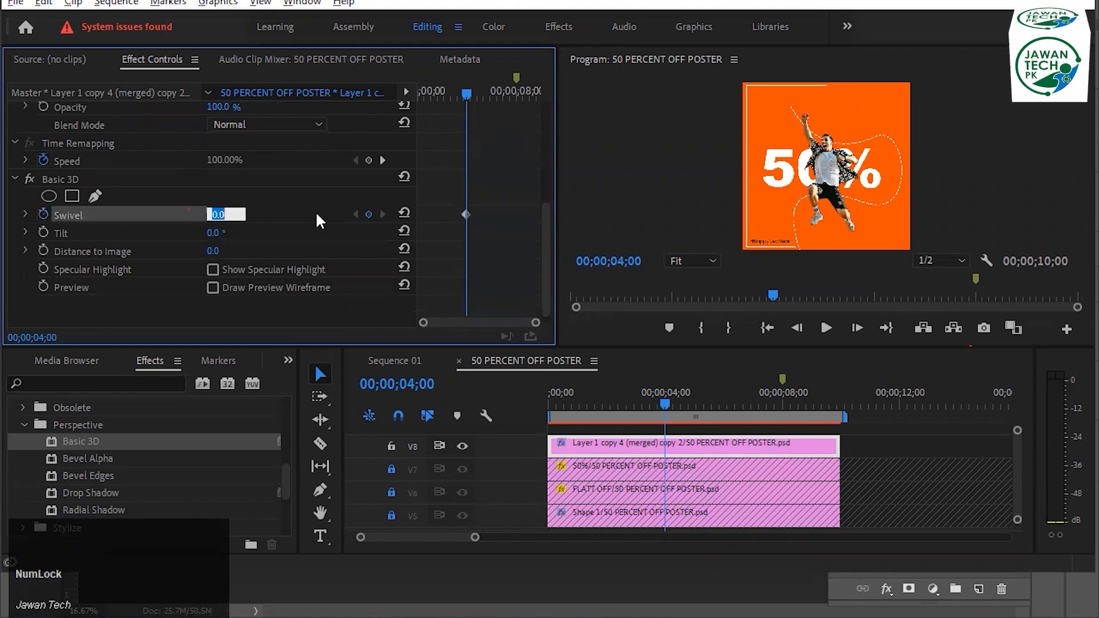
Move the playhead to 00;00;04;10 and set the Basic 3D Swivel to 100°
left_click(473, 377)
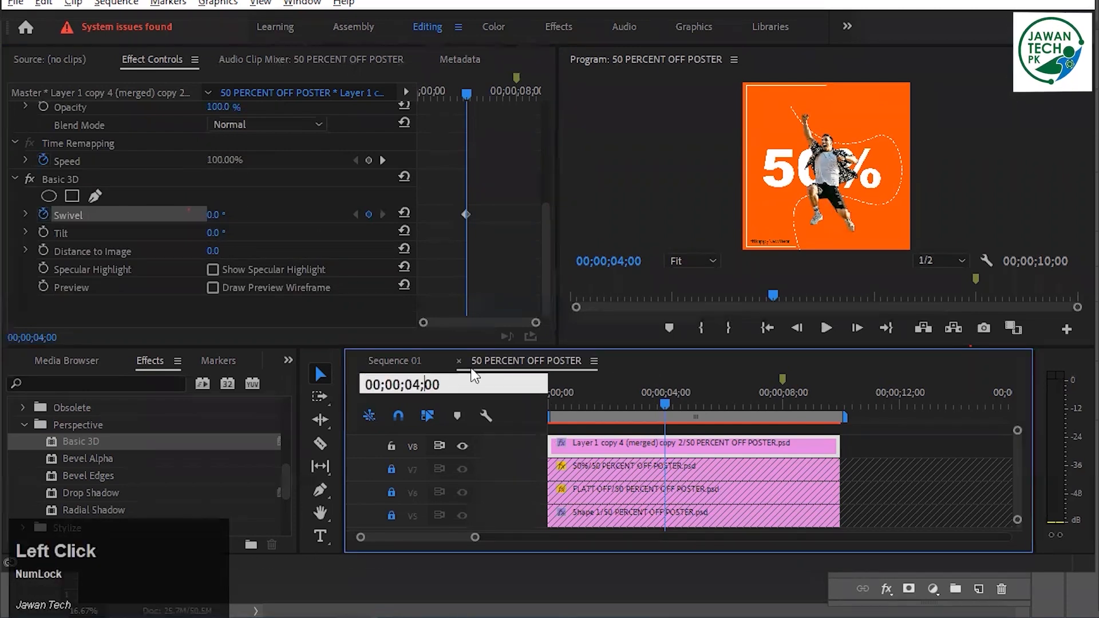
type("10")
key("Return")
left_click(220, 215)
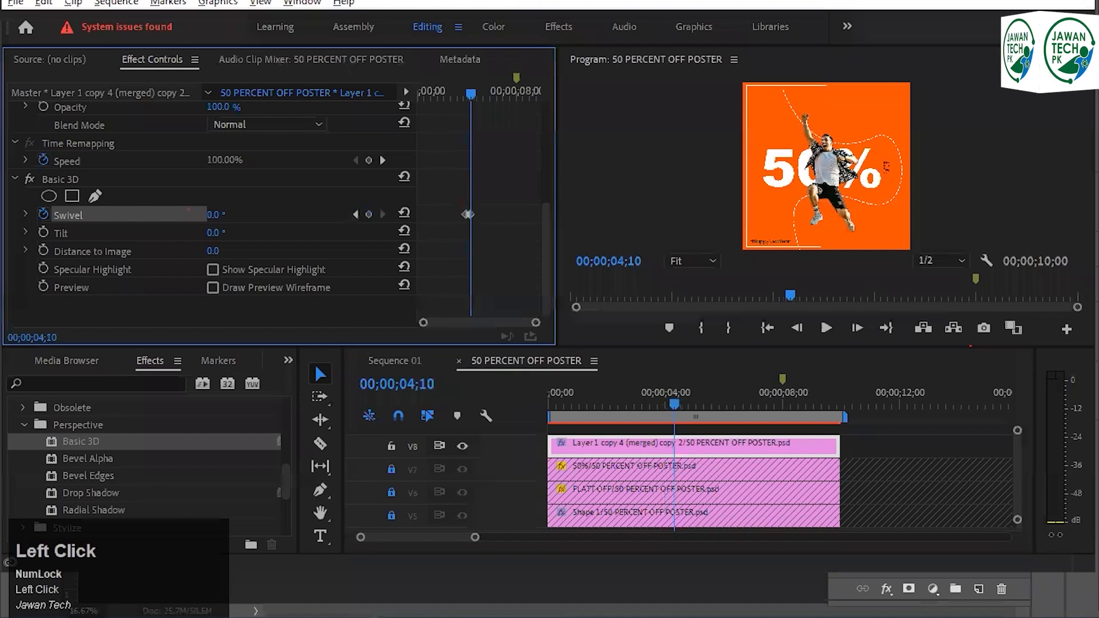
left_click(220, 215)
type("100")
key("Return")
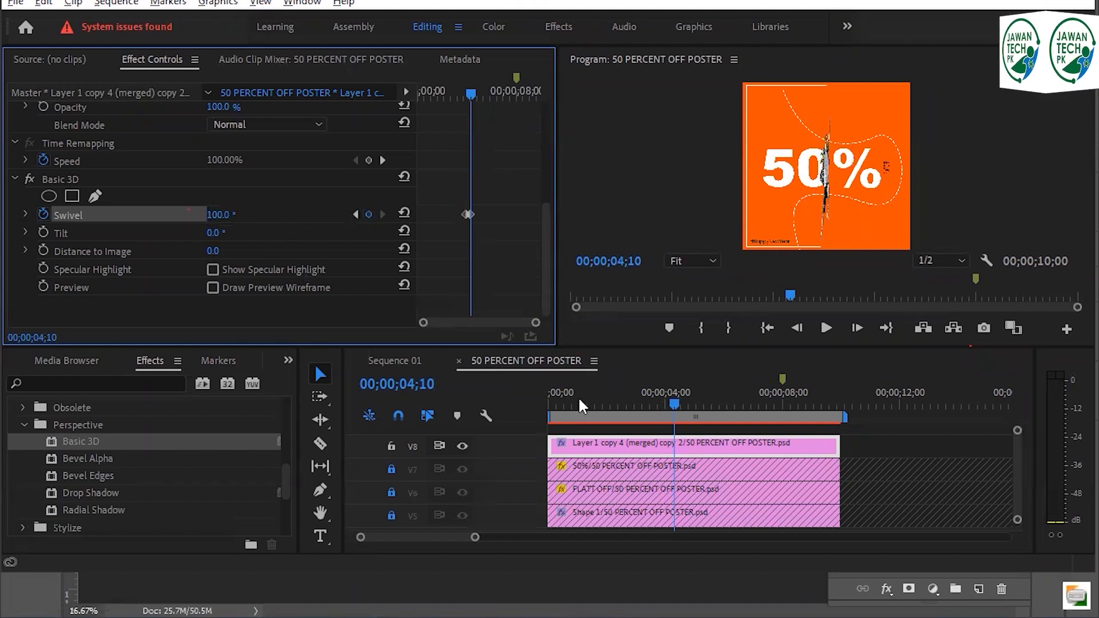
Move the playhead to 00;00;04;20 and set the Basic 3D Swivel to 0°
left_click(427, 382)
key("Delete")
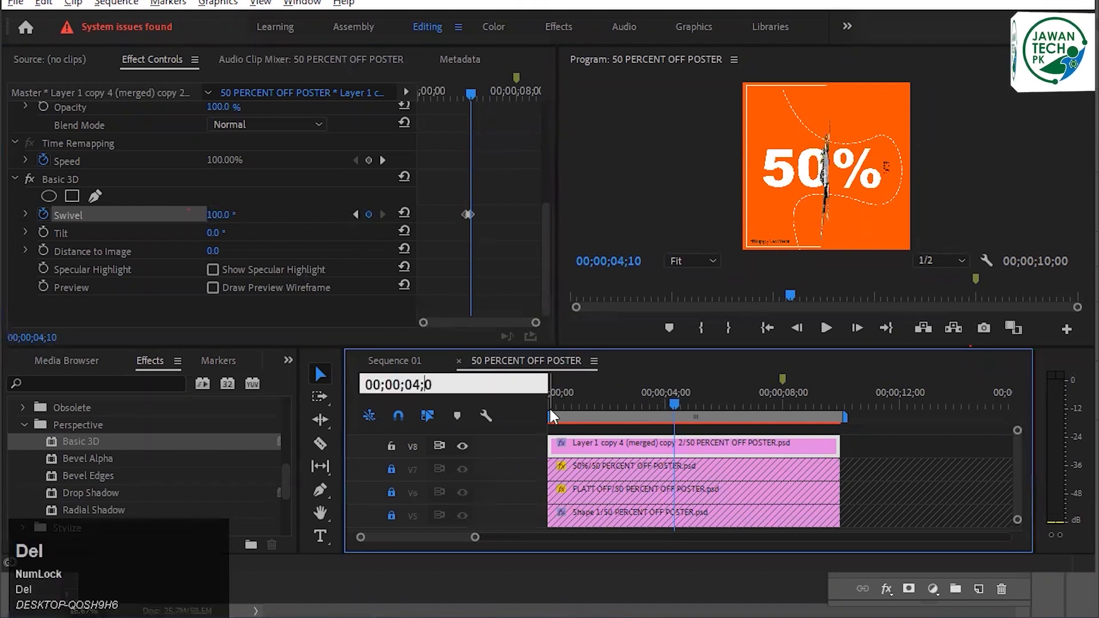
type("2")
key("Return")
left_click(220, 215)
type("0")
key("Return")
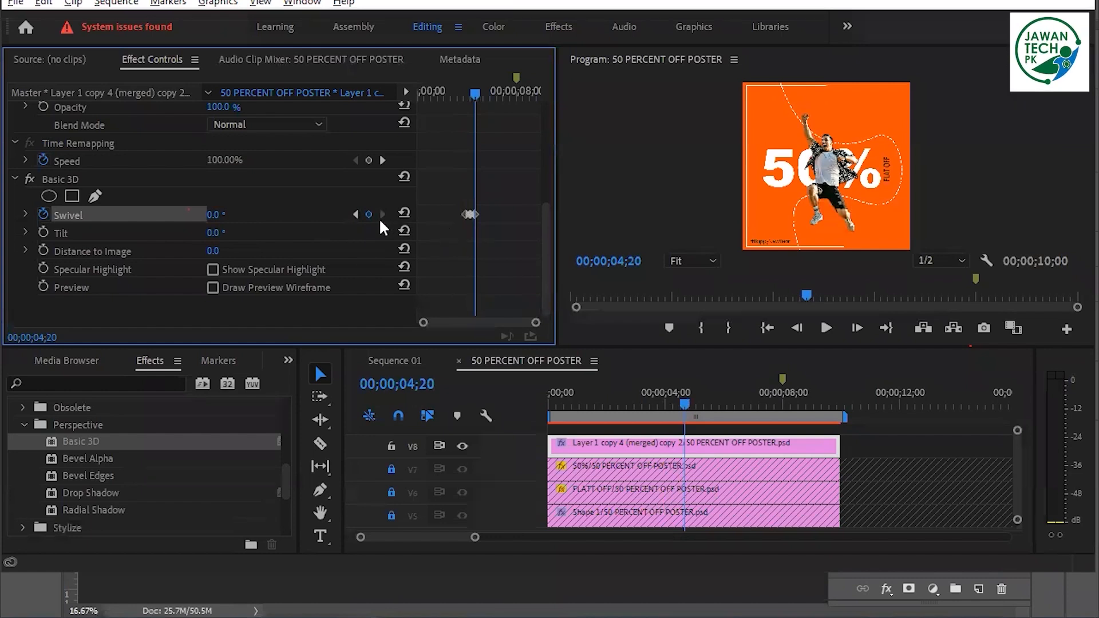
Turn on keyframing for the Basic 3D Tilt at 00;00;04;20 and set it to 100° at 00;00;05;00
left_click(43, 231)
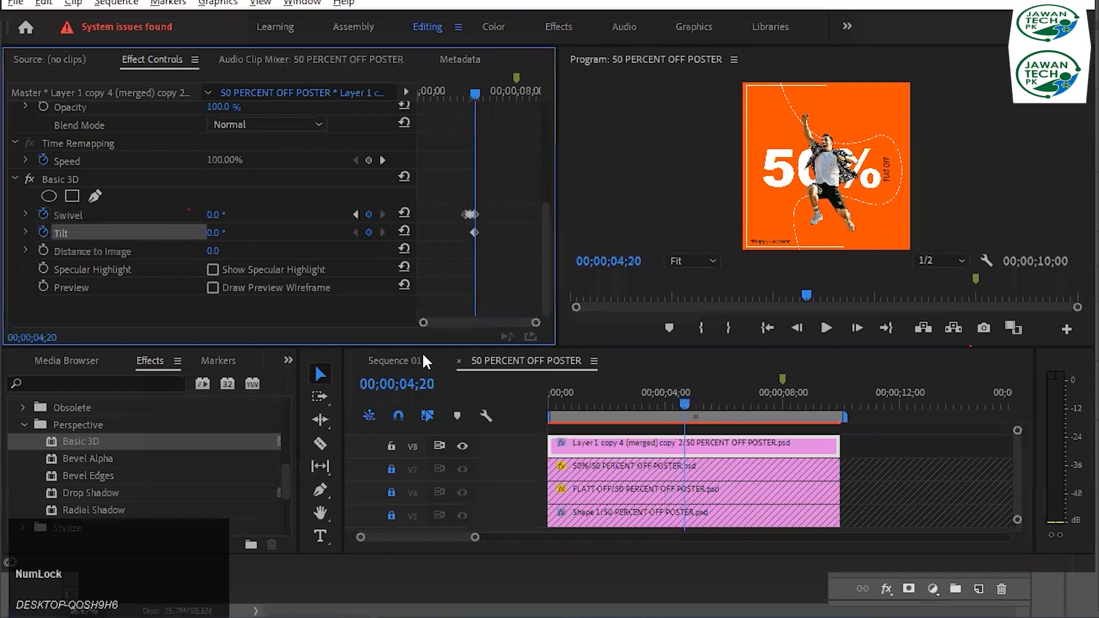
left_click(426, 383)
key("BackSpace")
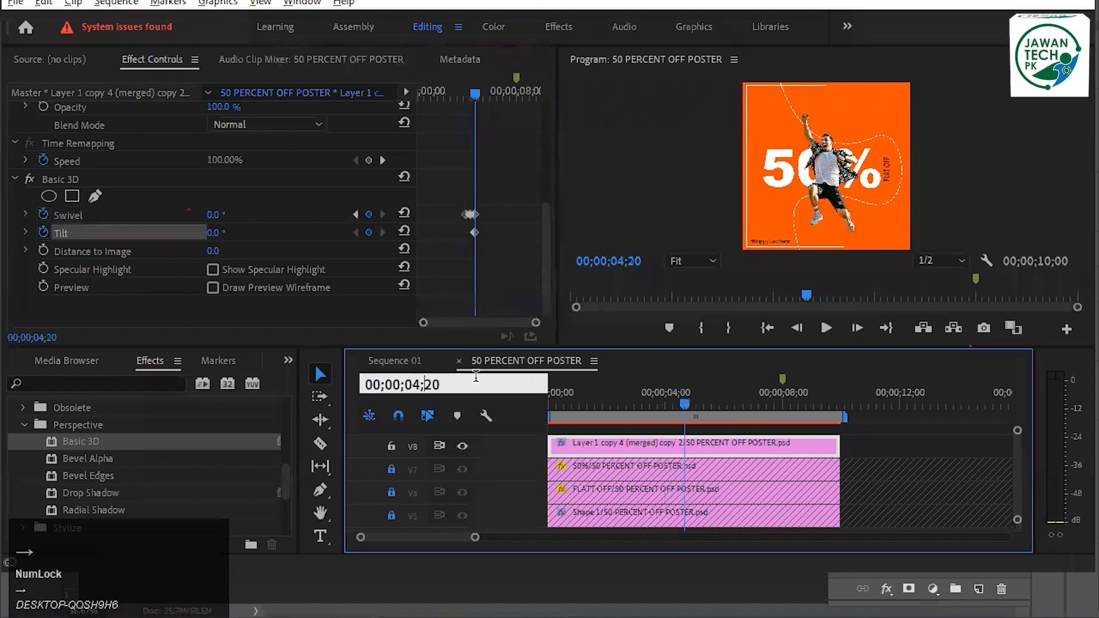
type("3")
key("Return")
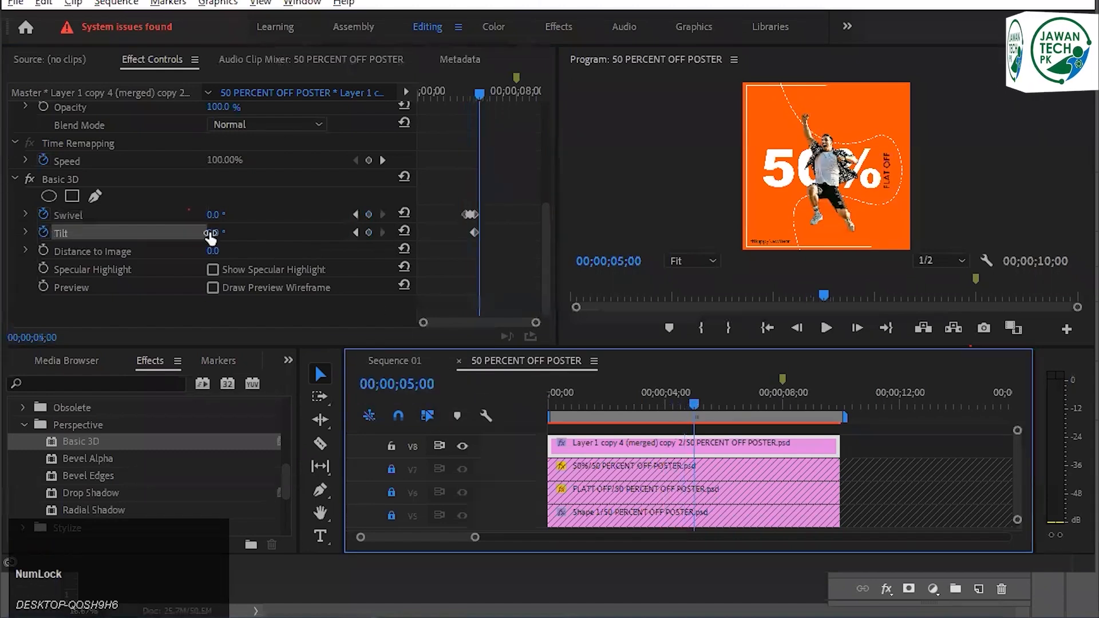
left_click(212, 231)
type("100")
key("Return")
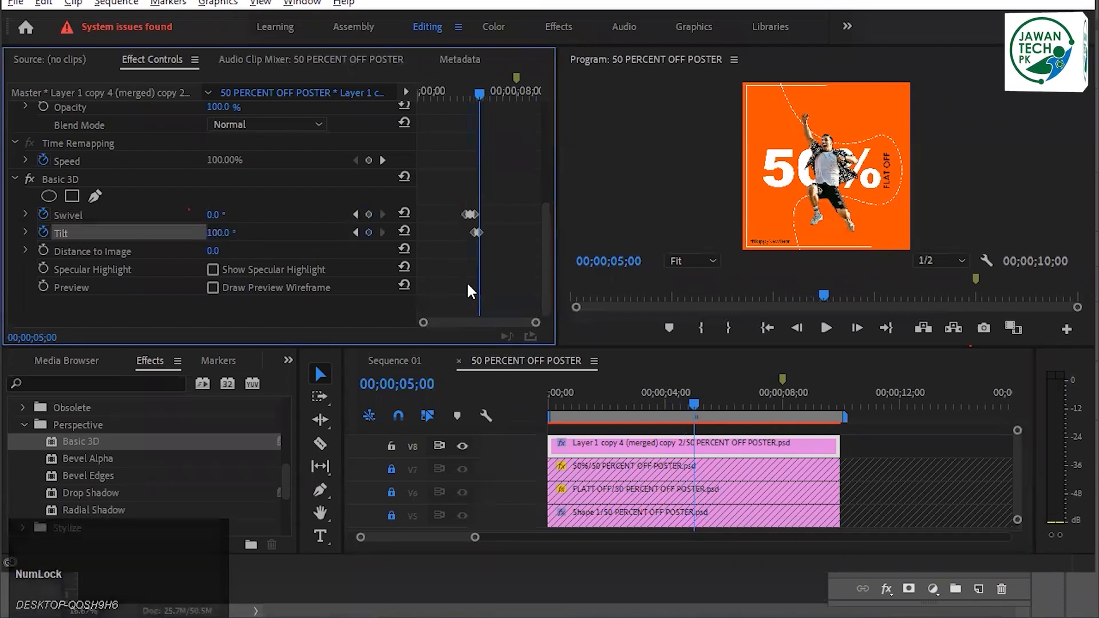
Move the playhead to 00;00;05;10 and set the Basic 3D Tilt to 0°
left_click(396, 384)
key("BackSpace")
type("1")
key("Return")
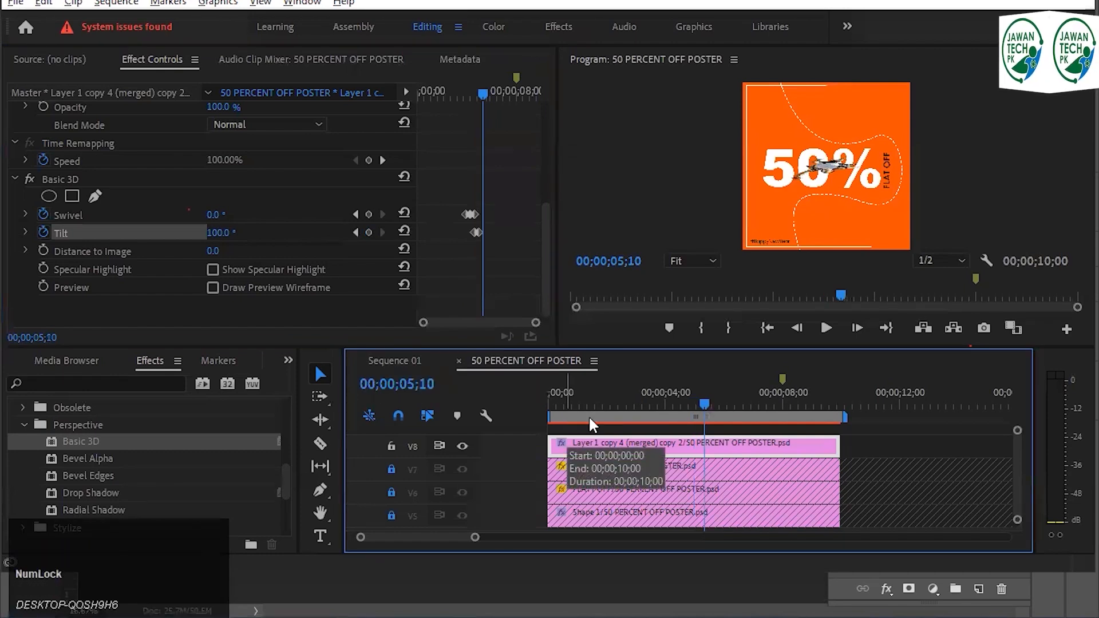
left_click(226, 233)
type("0")
key("Return")
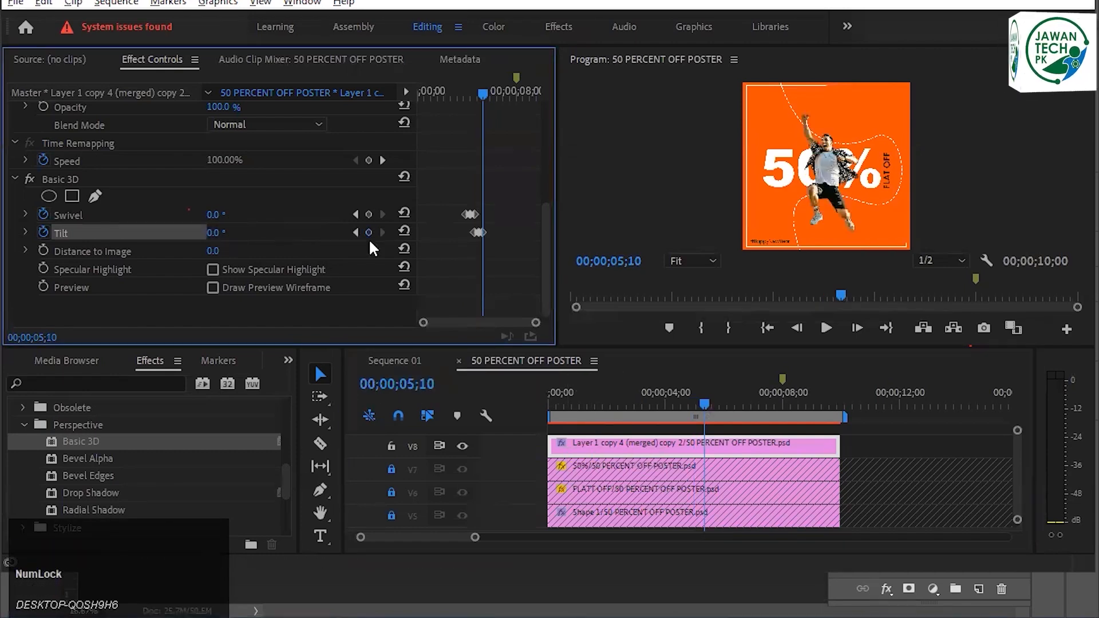
Save the project and briefly play the poster animation from the start in an enlarged program view
left_click(619, 122)
key("ctrl+s")
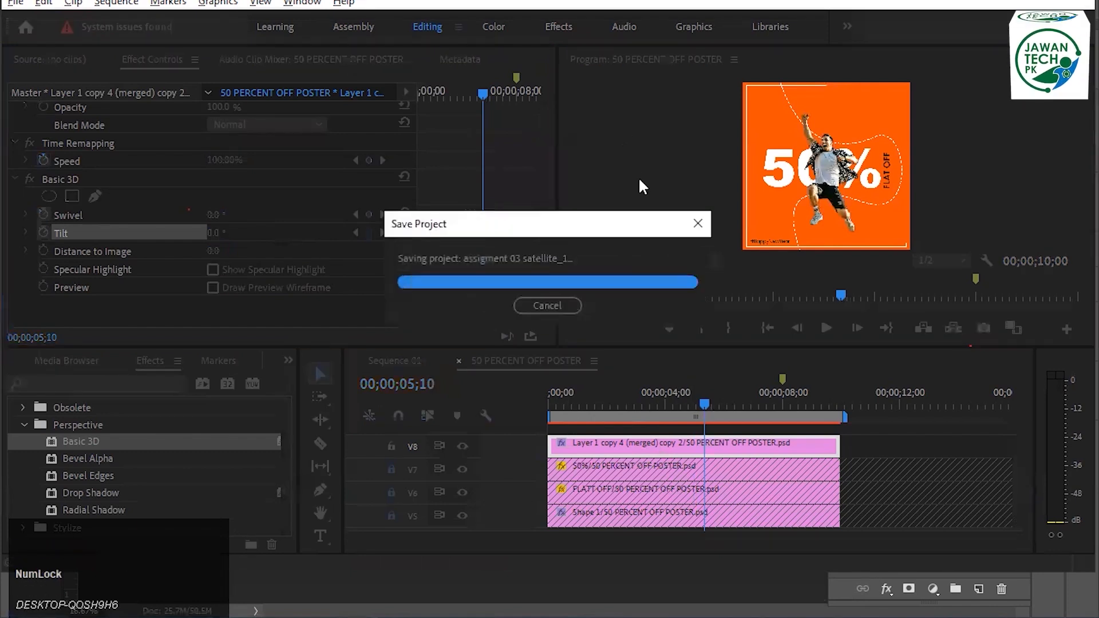
key("grave")
left_click(16, 502)
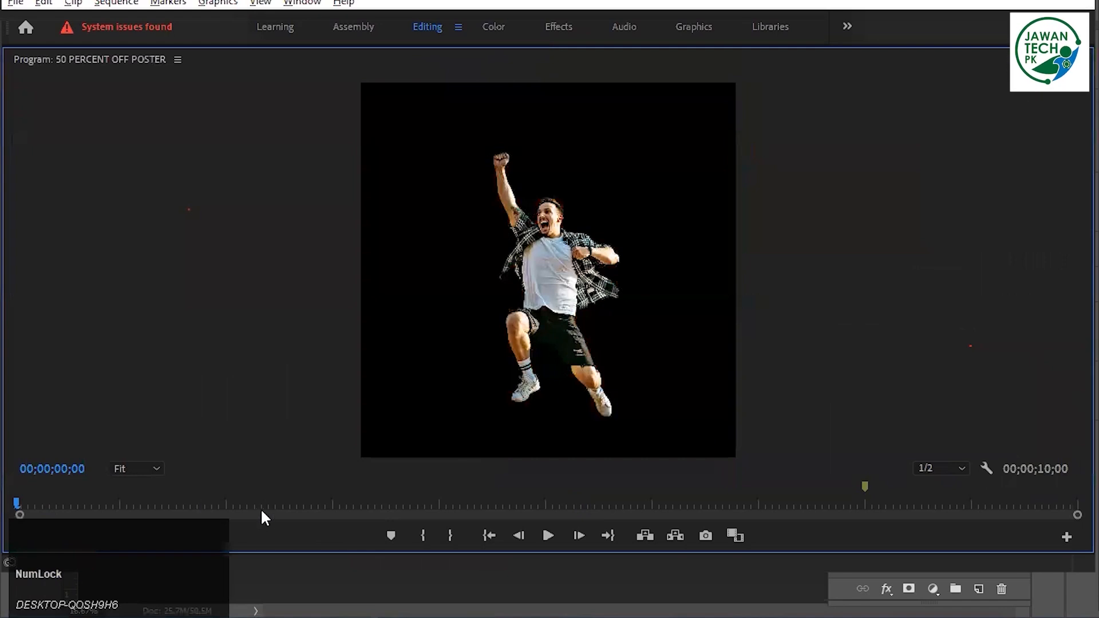
key("space")
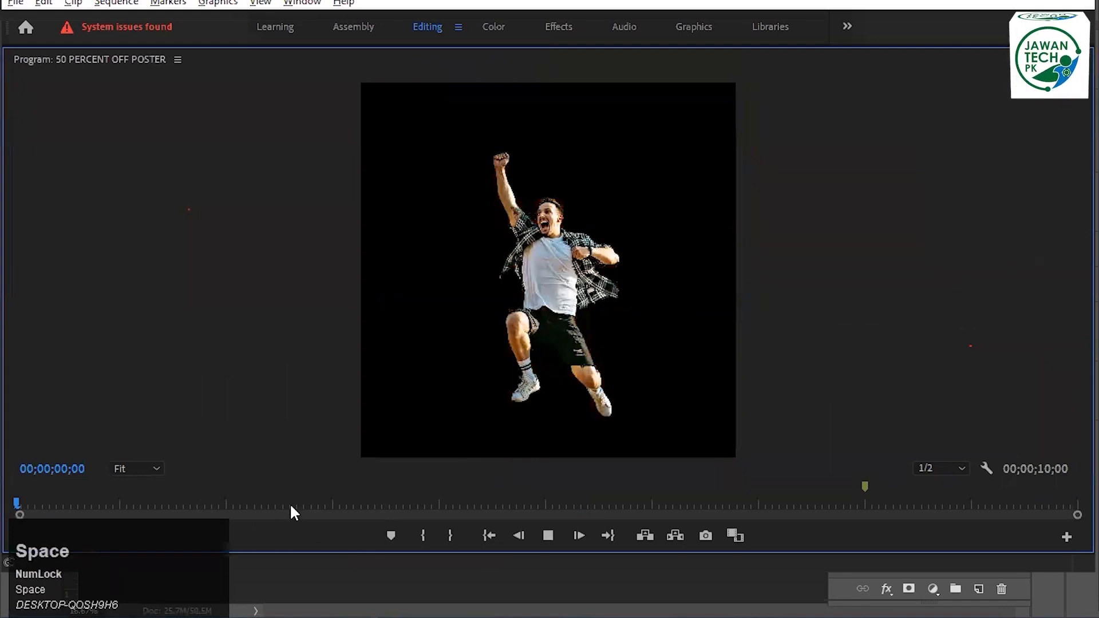
key("space")
key("grave")
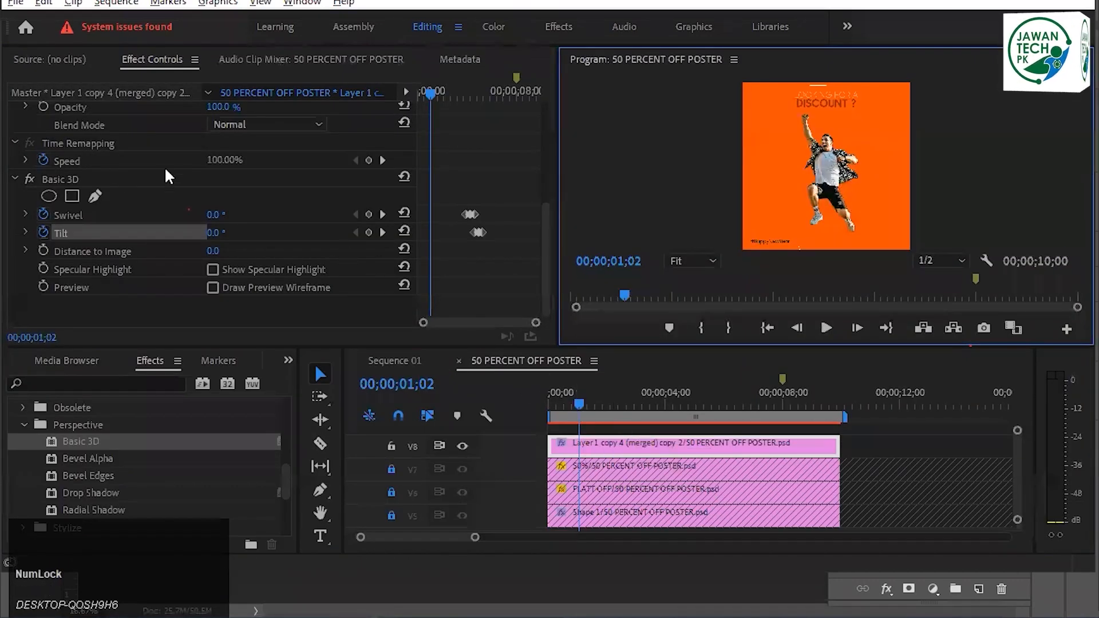
Turn on Opacity keyframing for the jumping man layer at the first Swivel keyframe, 00;00;04;00
scroll(172, 163, "up", 3)
left_click(92, 159)
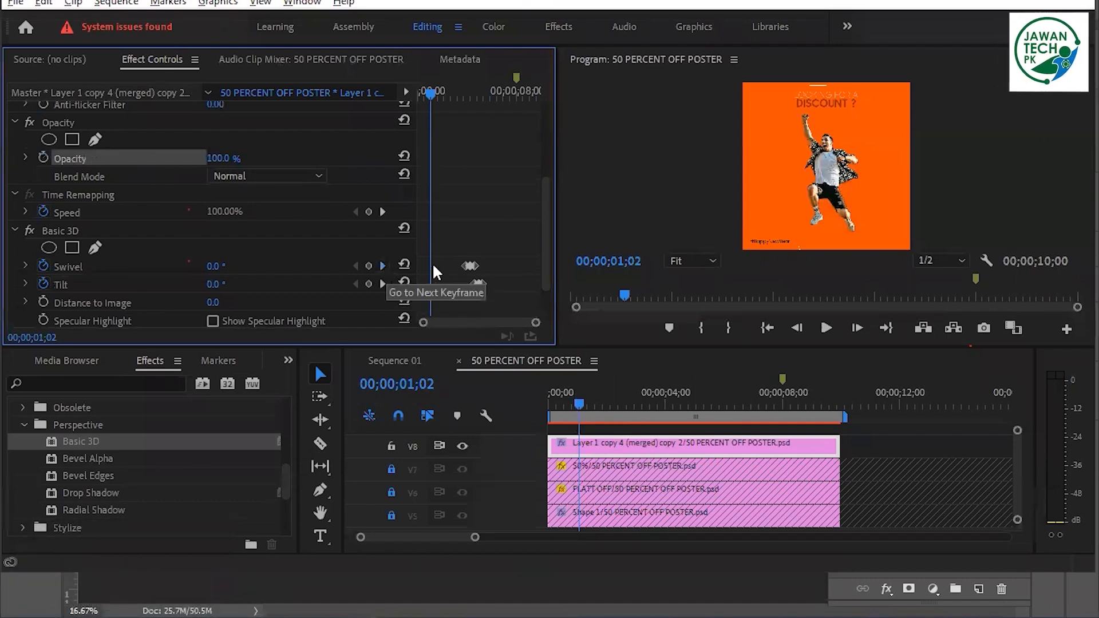
left_click(382, 266)
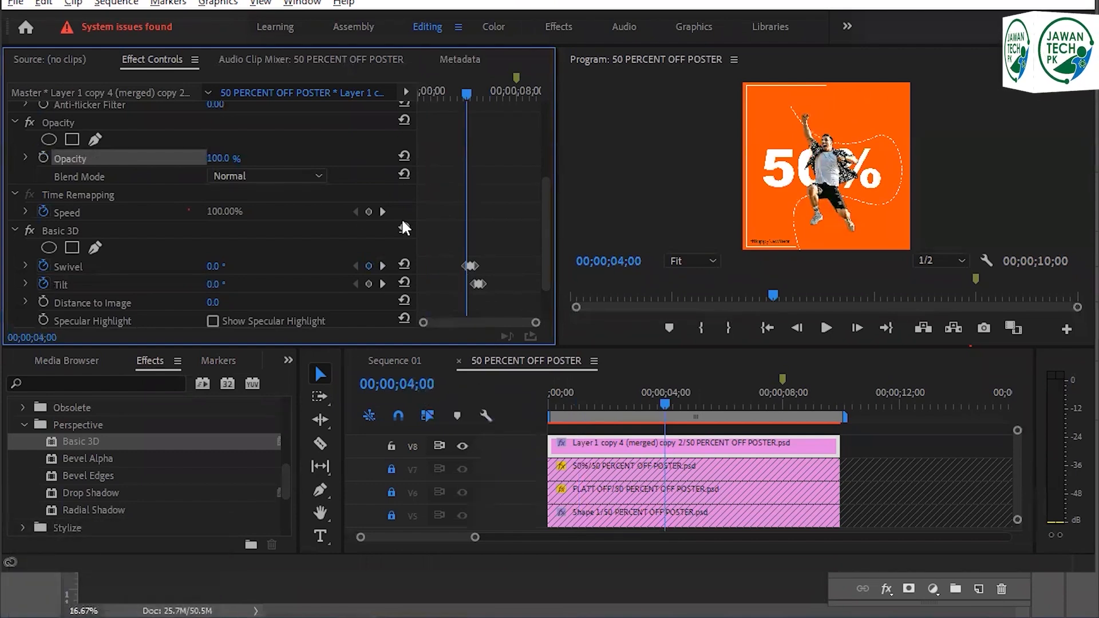
left_click(43, 157)
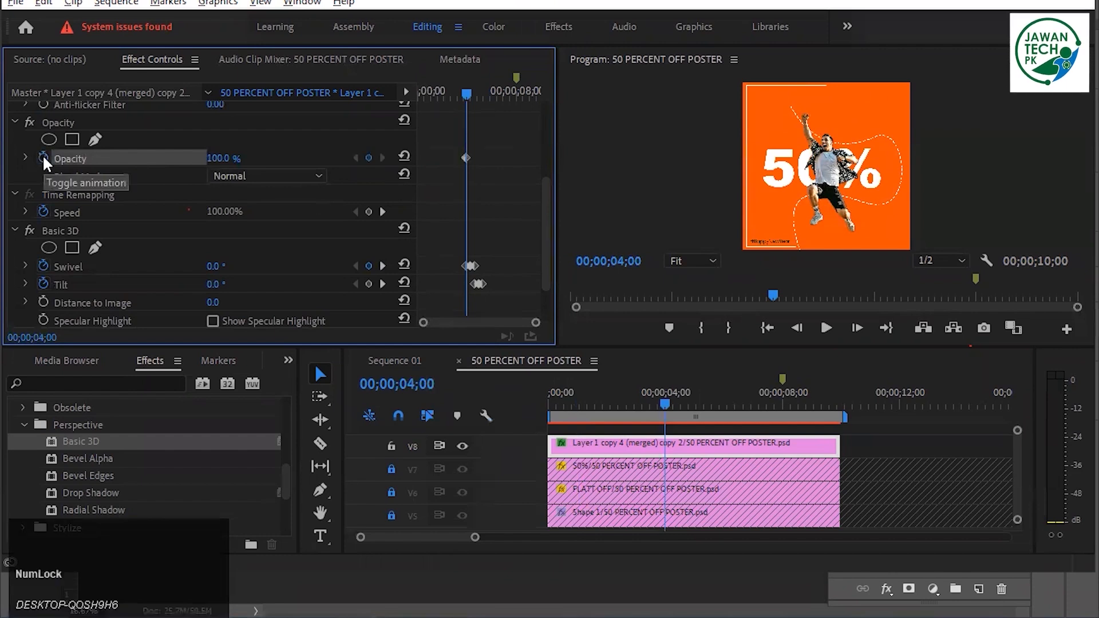
left_click(407, 389)
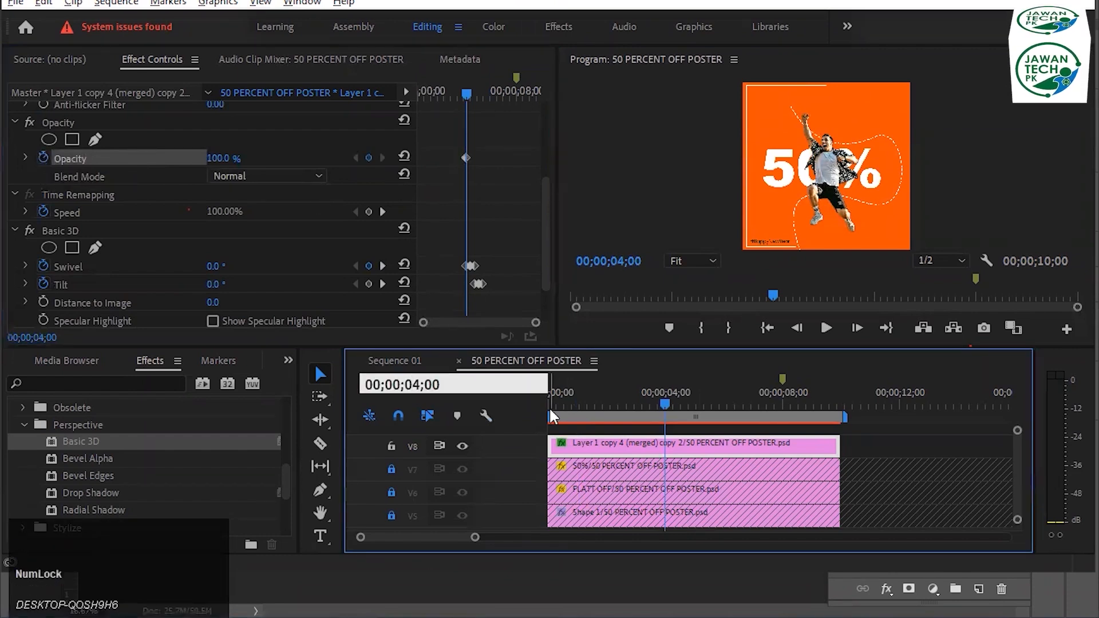
key("Delete")
type("3")
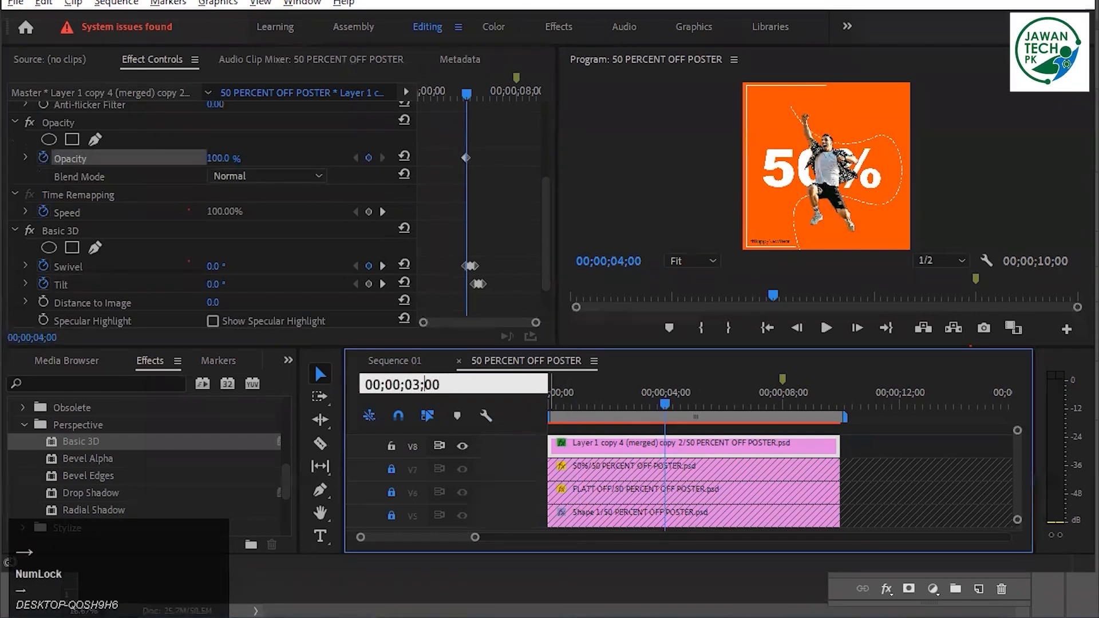
key("Delete")
key("Return")
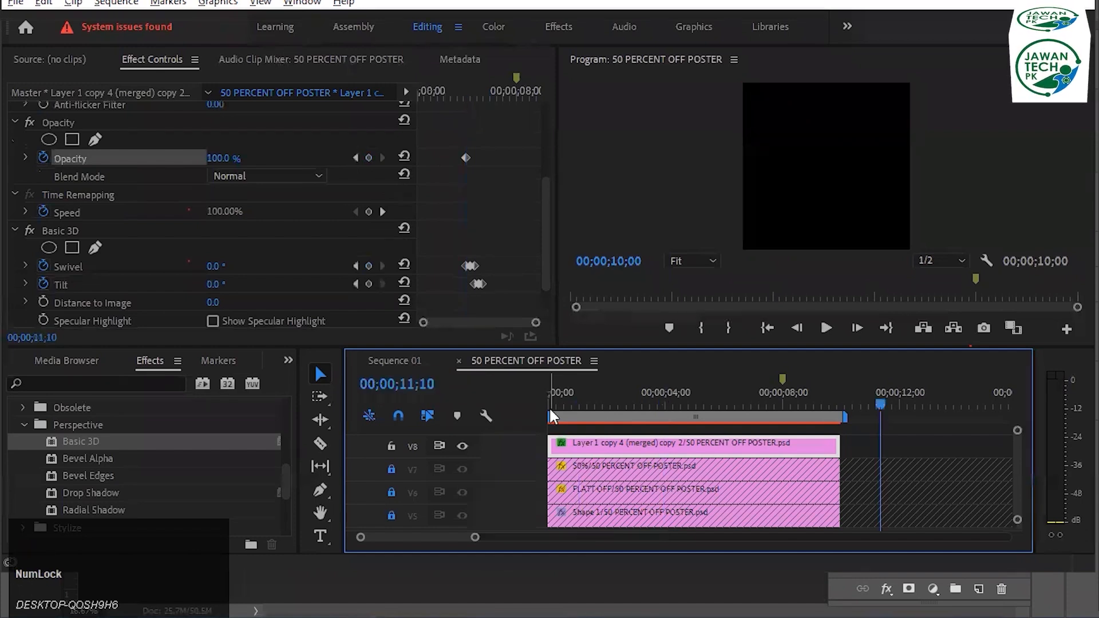
Move the playhead to 00;00;03;25 and set the jumping man layer's Opacity to 0%
left_click(395, 383)
left_click_drag(404, 384, 596, 383)
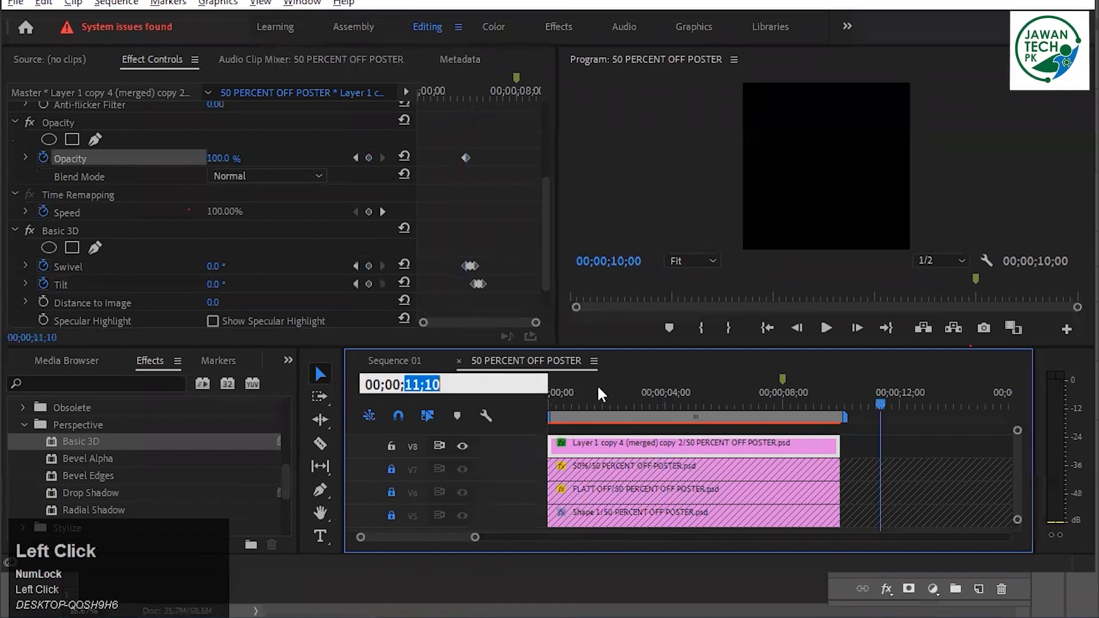
type("032")
key("Return")
left_click(660, 416)
left_click(433, 384)
left_click_drag(431, 383, 411, 384)
key("BackSpace")
type("03")
key("Return")
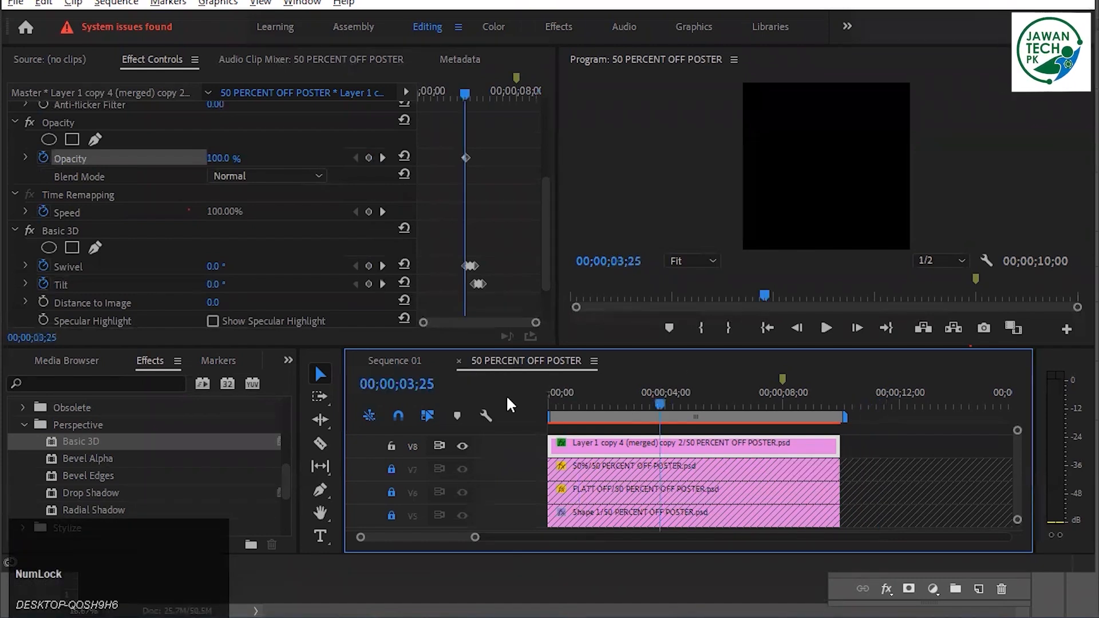
left_click(221, 158)
type("0")
key("Return")
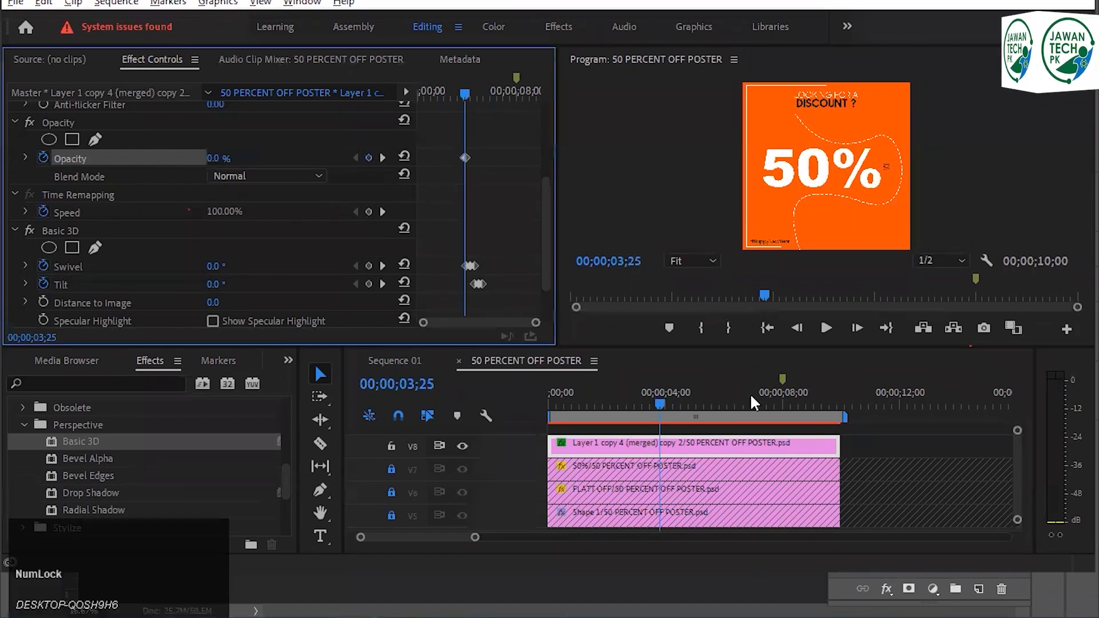
Play the poster animation from the start in an enlarged program view to check the jumping man's entrance and the frame's drawing speed
left_click(646, 229)
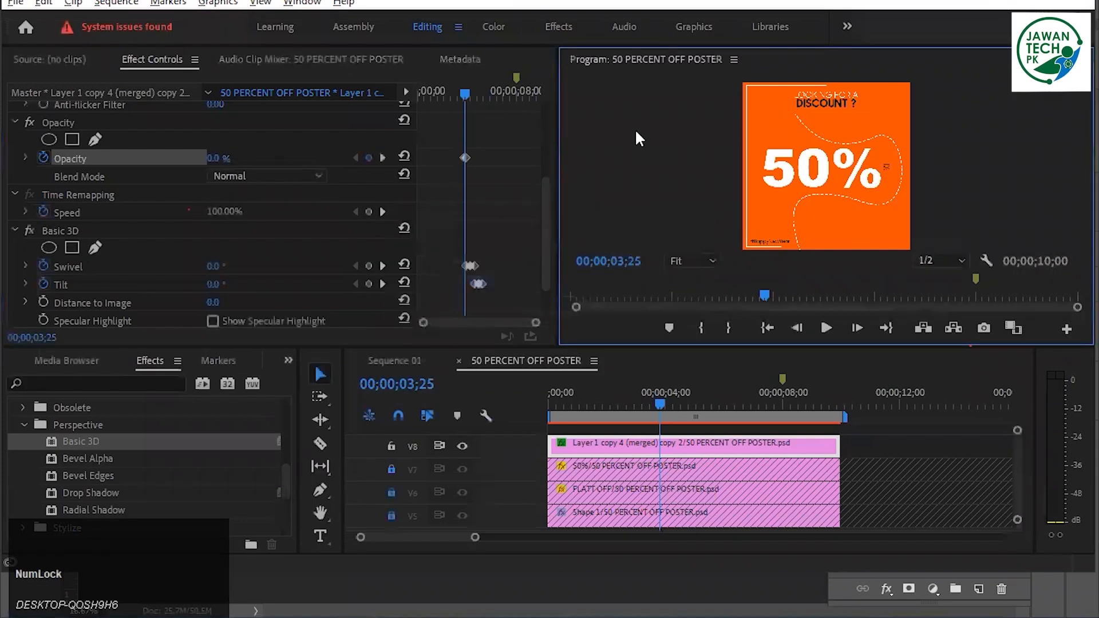
key("grave")
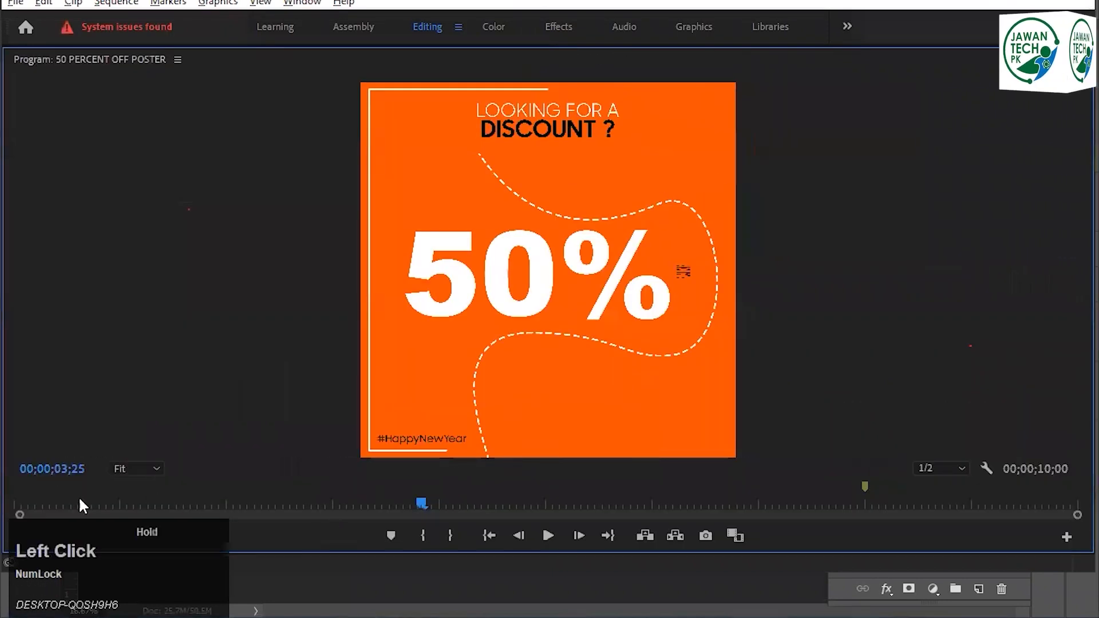
left_click_drag(79, 503, 16, 503)
key("space")
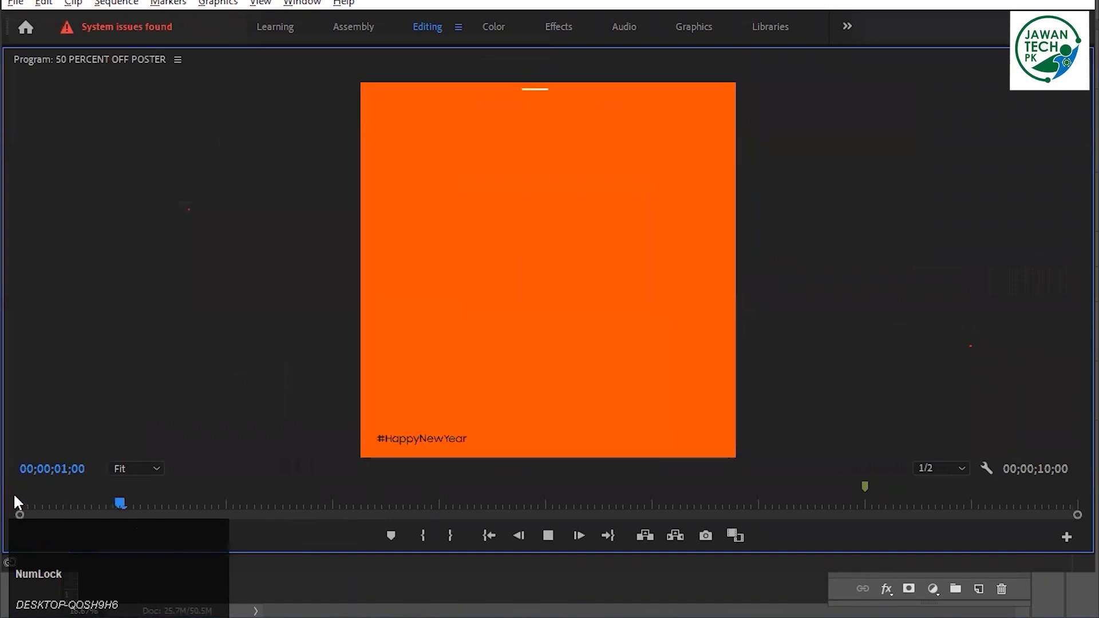
key("Num_Lock")
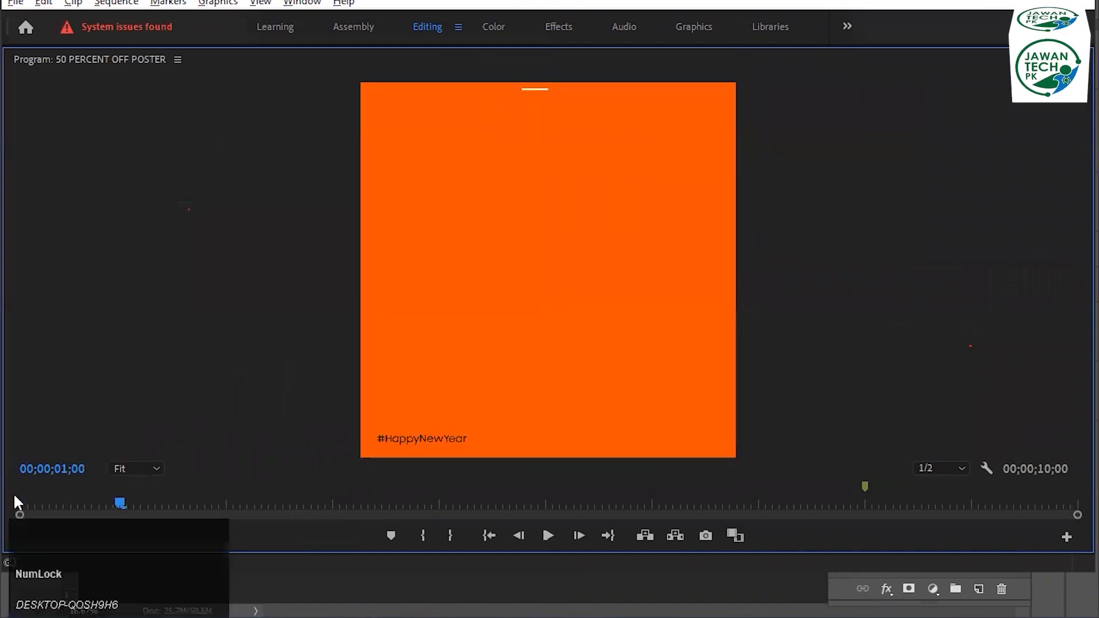
key("space")
key("space")
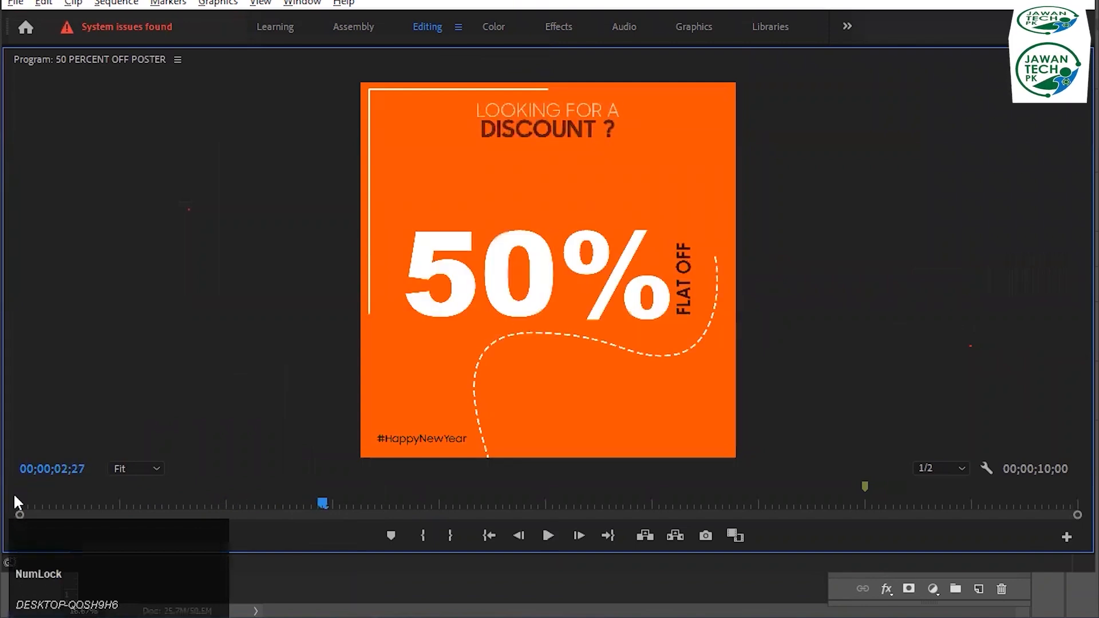
key("space")
key("space")
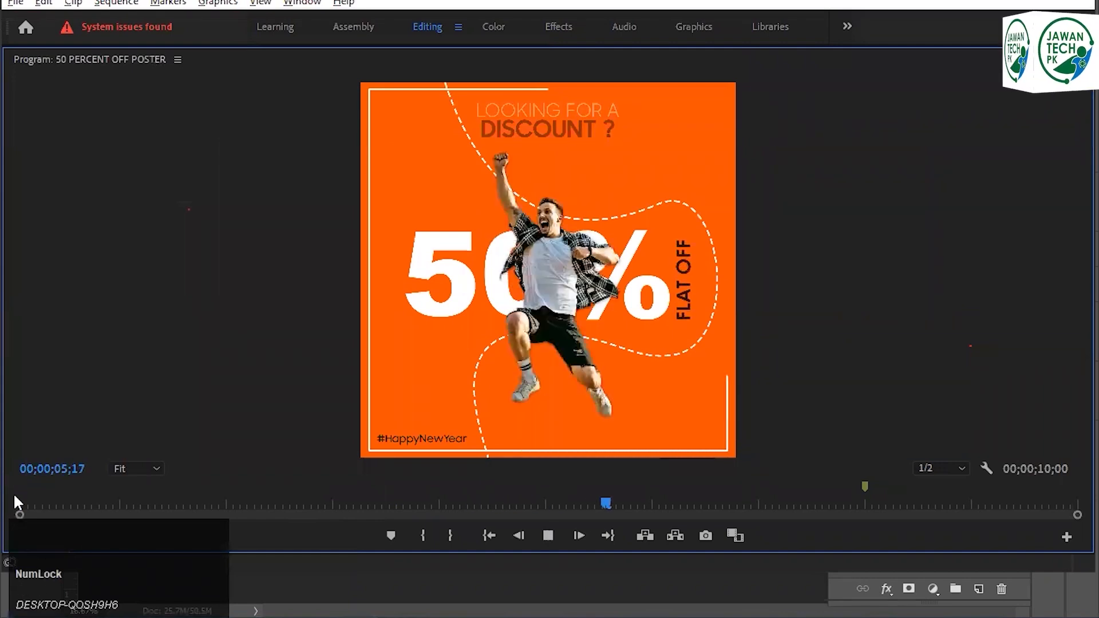
key("space")
key("space")
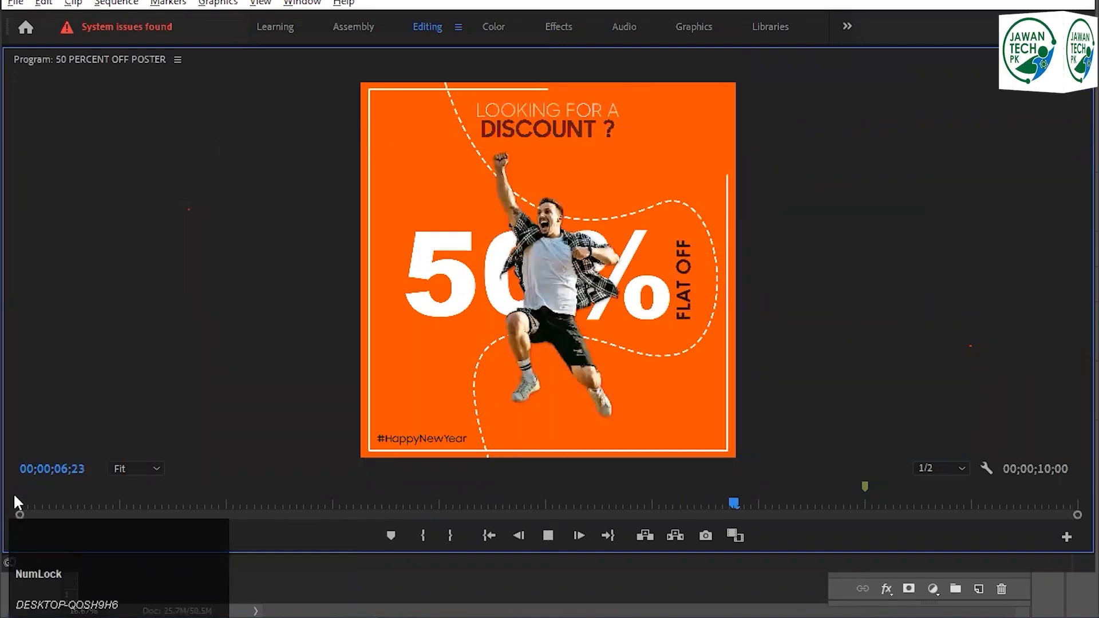
key("space")
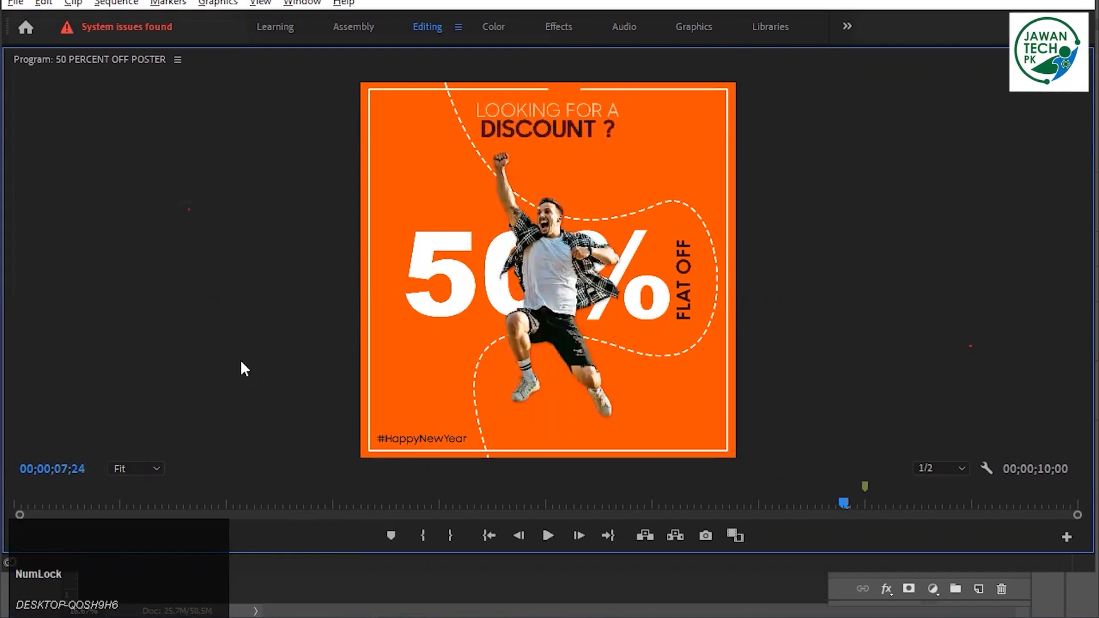
key("grave")
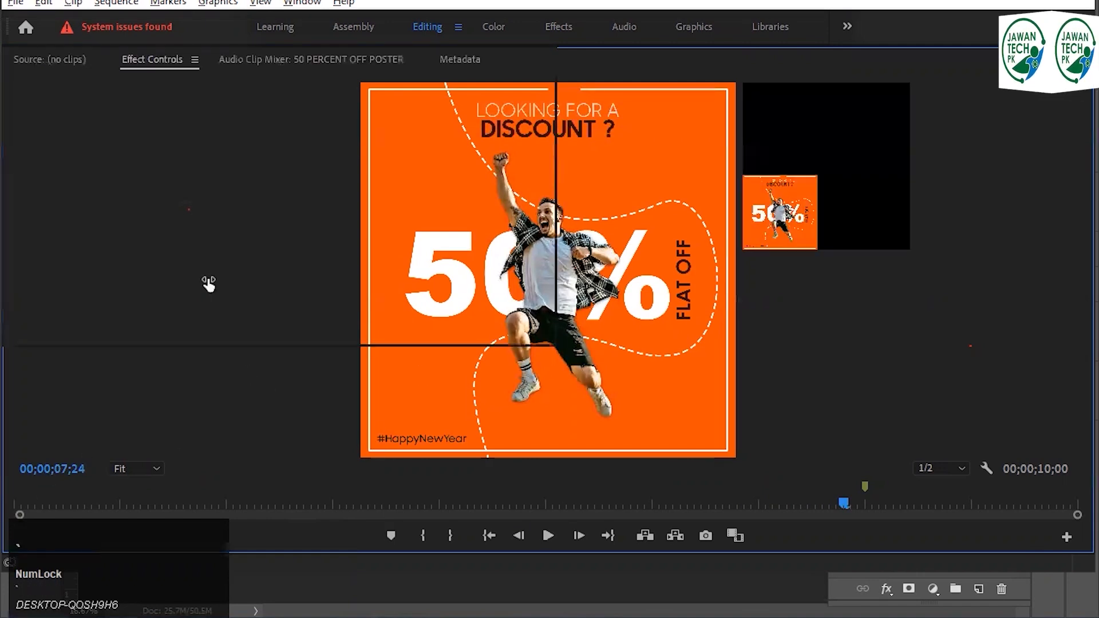
Place the playhead at the last Tilt keyframe, 00;00;05;10, and unlock and select the Rectangle 1 layer on track V4
mouse_move(691, 400)
left_mouse_down()
mouse_move(671, 404)
mouse_move(686, 401)
left_mouse_up()
left_click(379, 284)
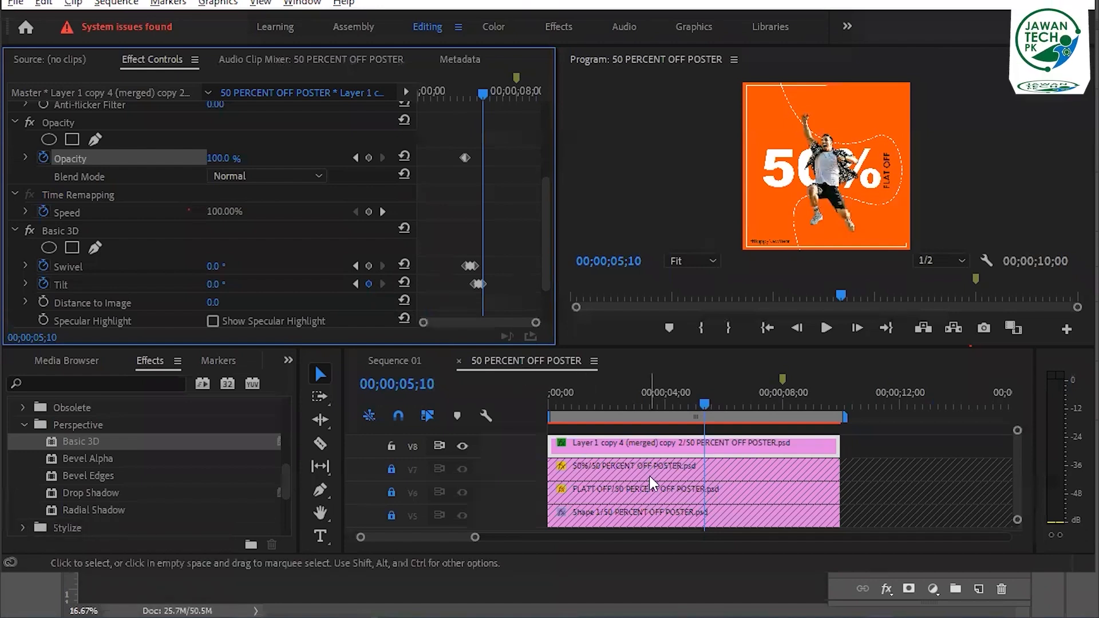
scroll(649, 475, "up", 1)
left_click_drag(1016, 481, 1017, 486)
left_click(838, 457)
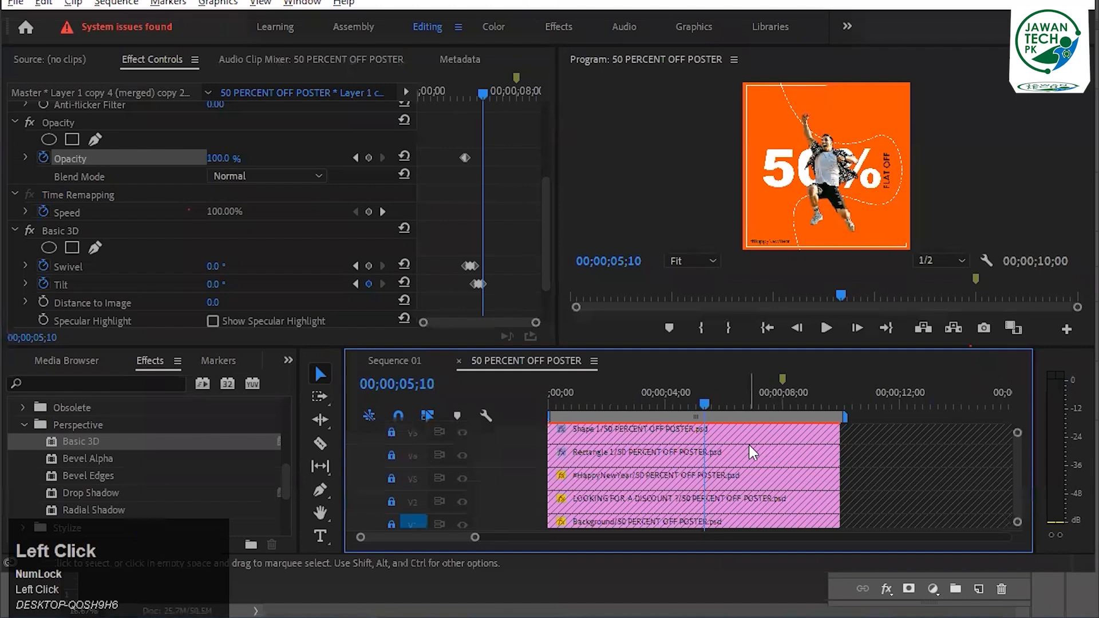
left_click(391, 454)
left_click(616, 459)
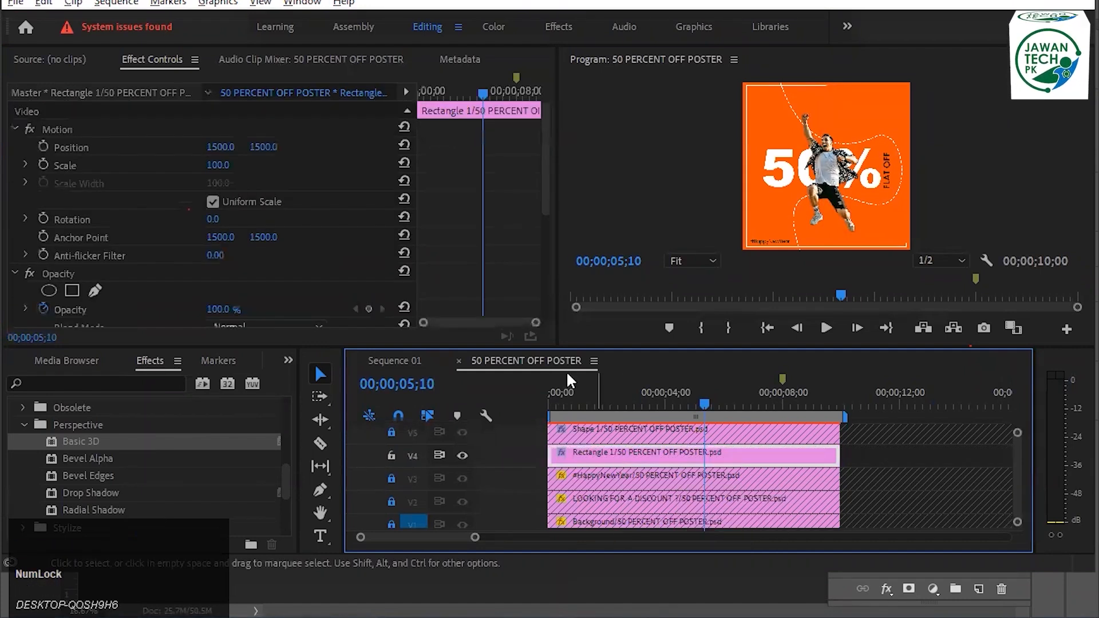
Move the last Radial Wipe Transition Completion keyframe of Rectangle 1 to 00;00;05;10 and lock the Rectangle 1 and jumping man tracks
left_click(527, 290)
scroll(496, 215, "down", 6)
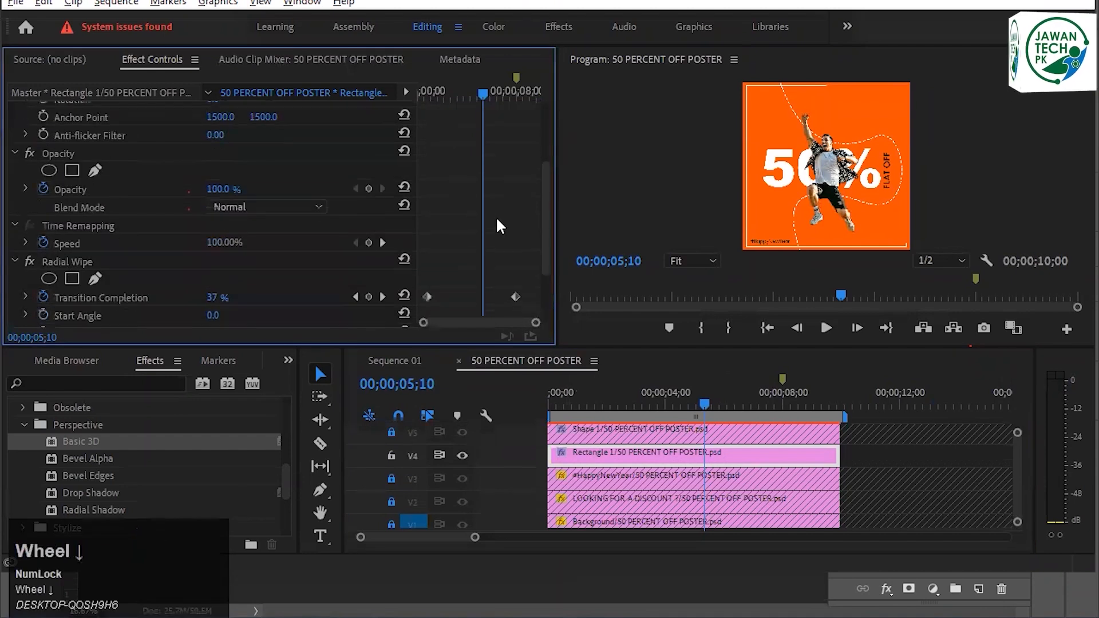
left_click_drag(515, 213, 484, 212)
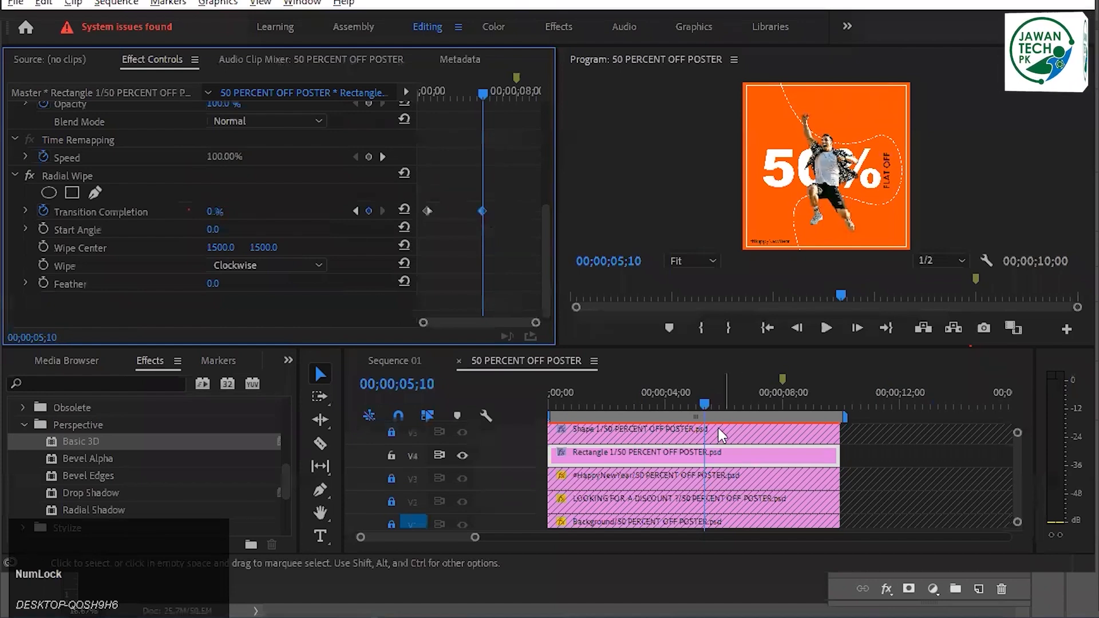
left_click(384, 455)
left_click_drag(1014, 459, 1014, 455)
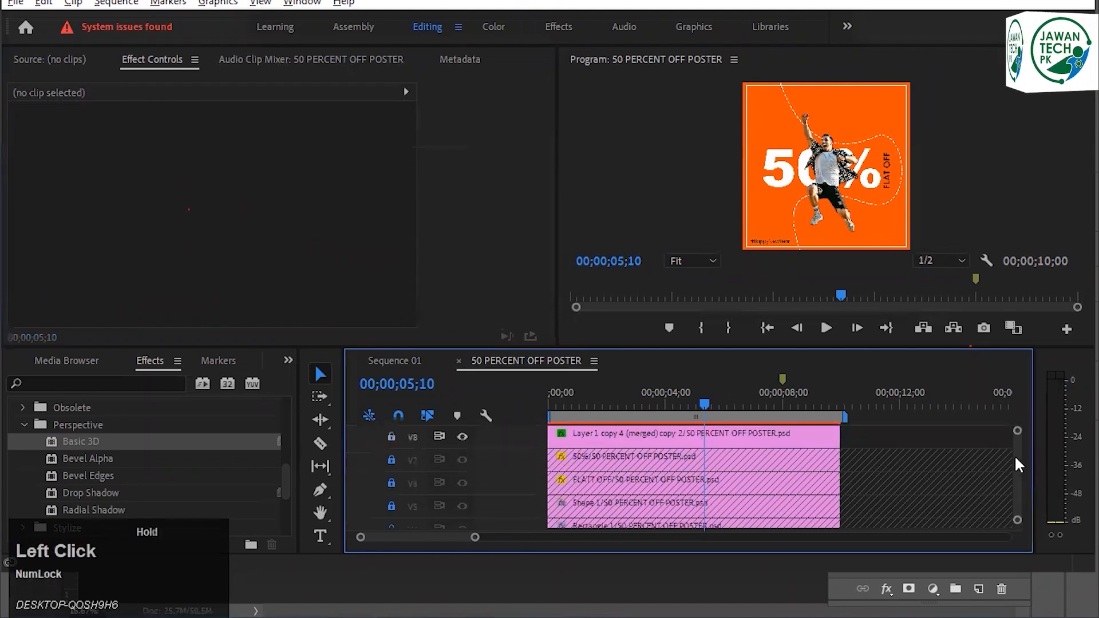
Save the project and play the poster animation from the start in an enlarged program view, pausing to check the background, frame and text entrances
key("ctrl+s")
left_click(643, 163)
key("grave")
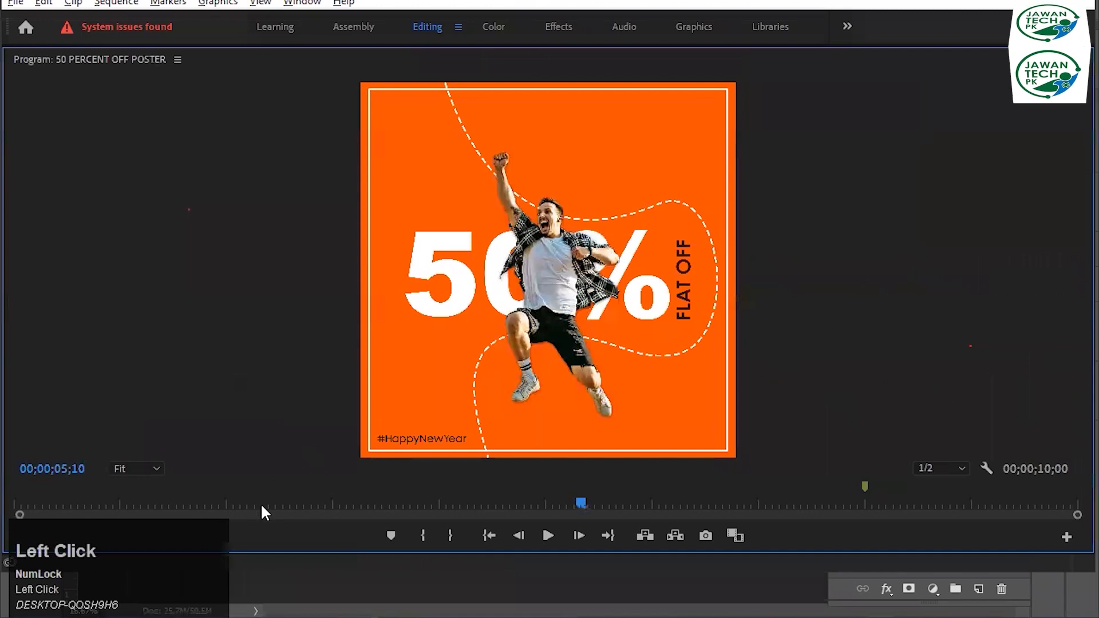
left_click(13, 501)
key("space")
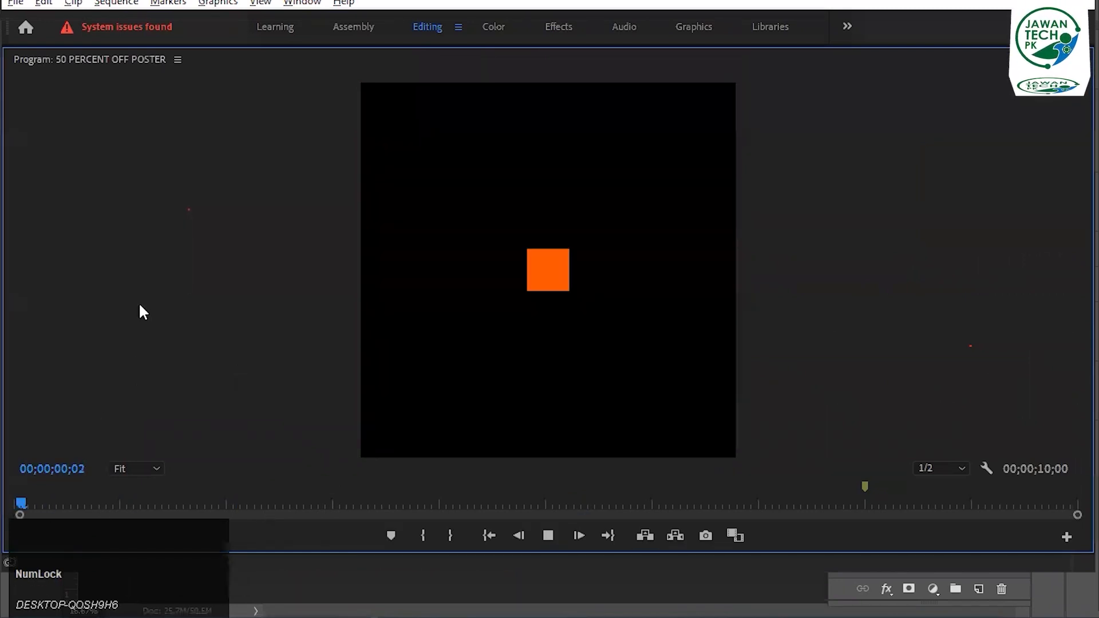
key("space")
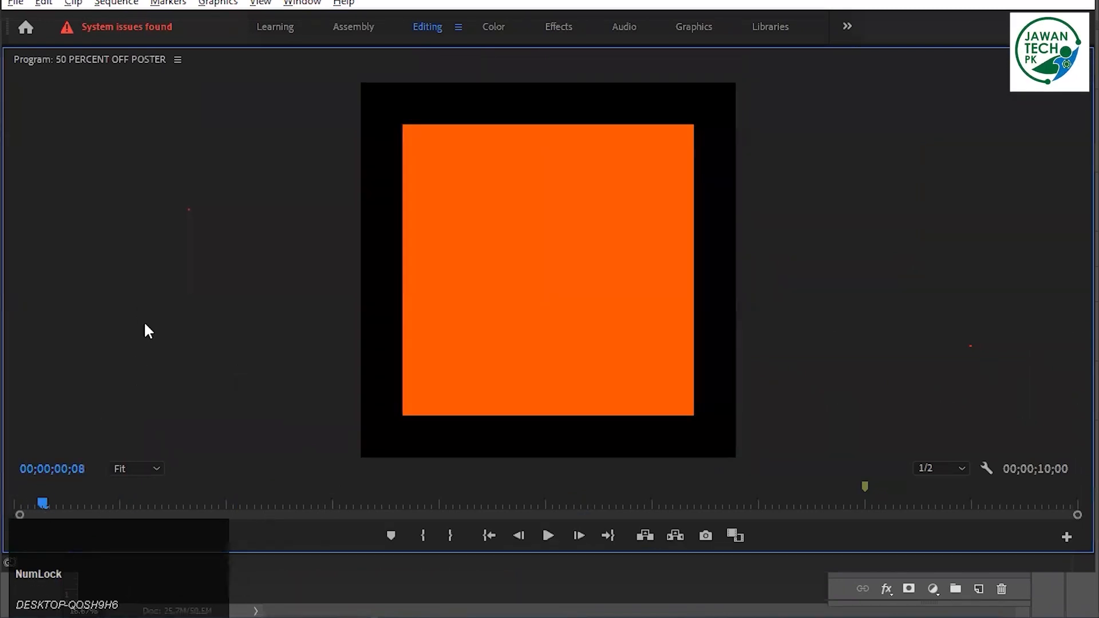
key("space")
key("space")
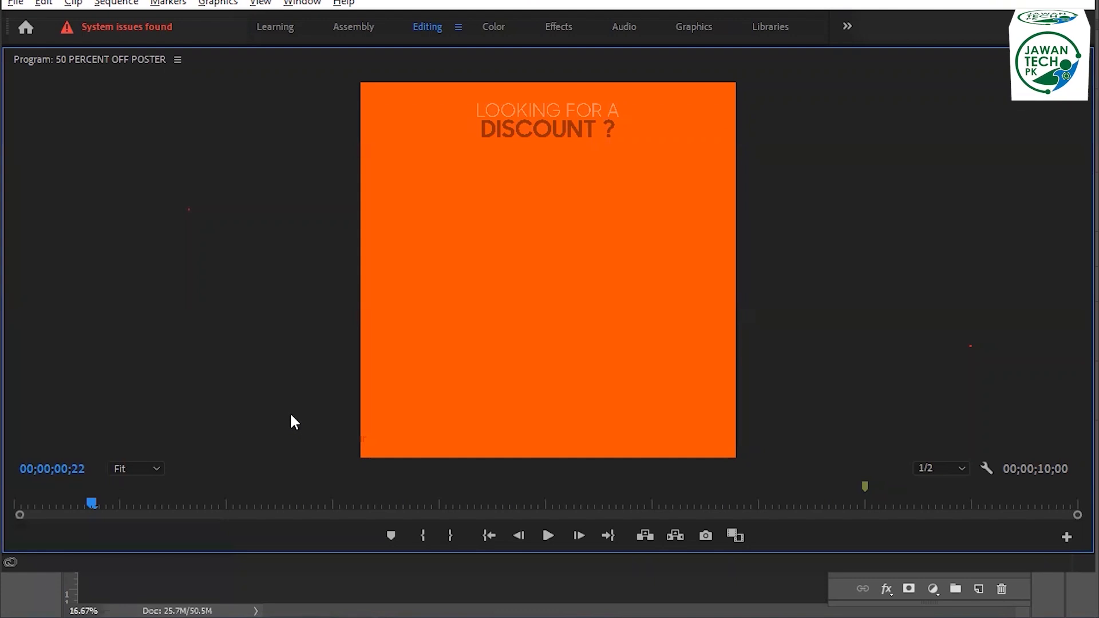
key("space")
key("space")
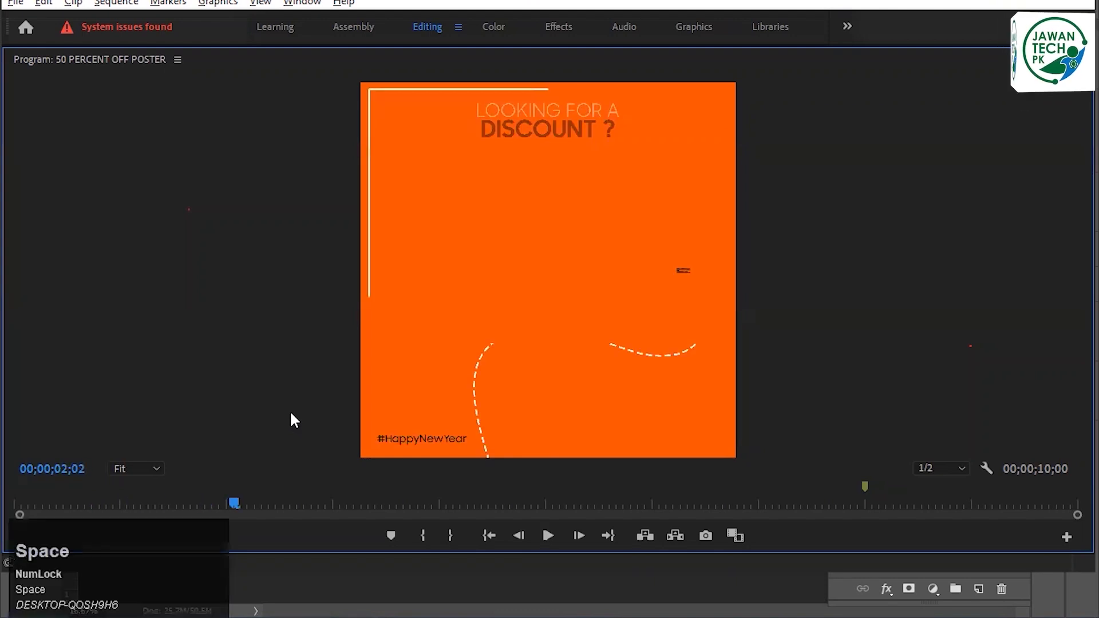
key("space")
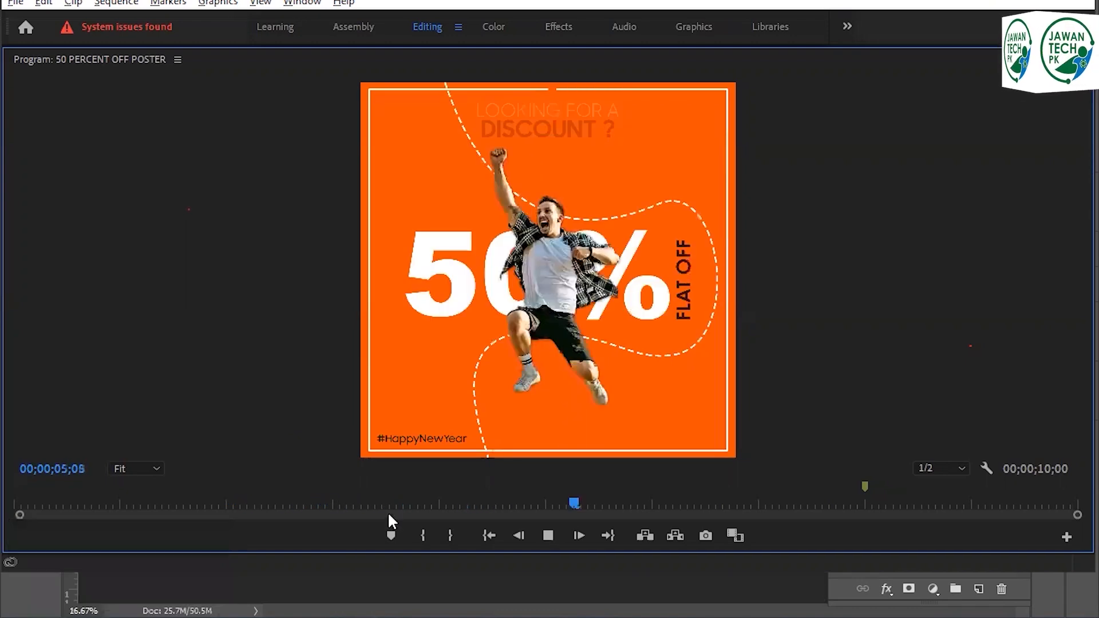
key("space")
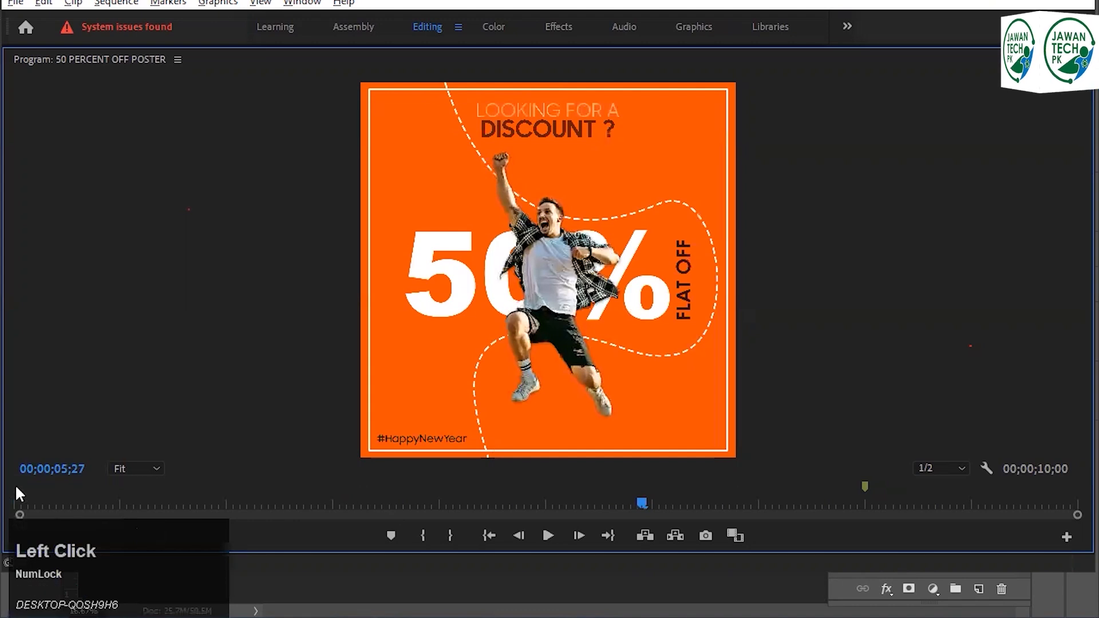
Replay the poster animation from the start, save the project and restore the normal panel layout
left_click(16, 503)
key("space")
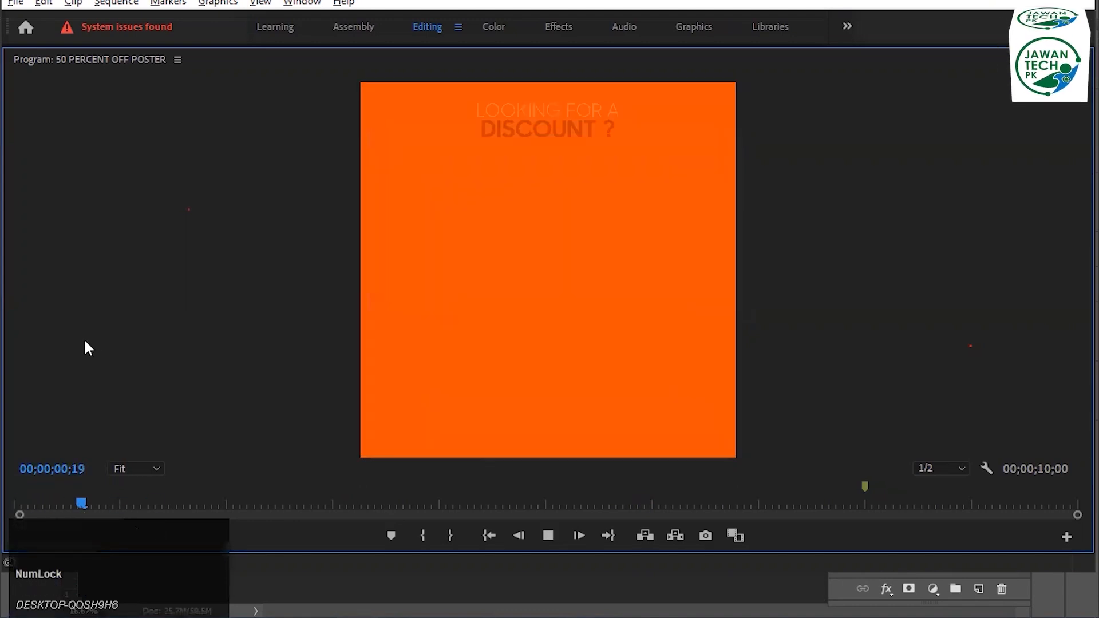
key("space")
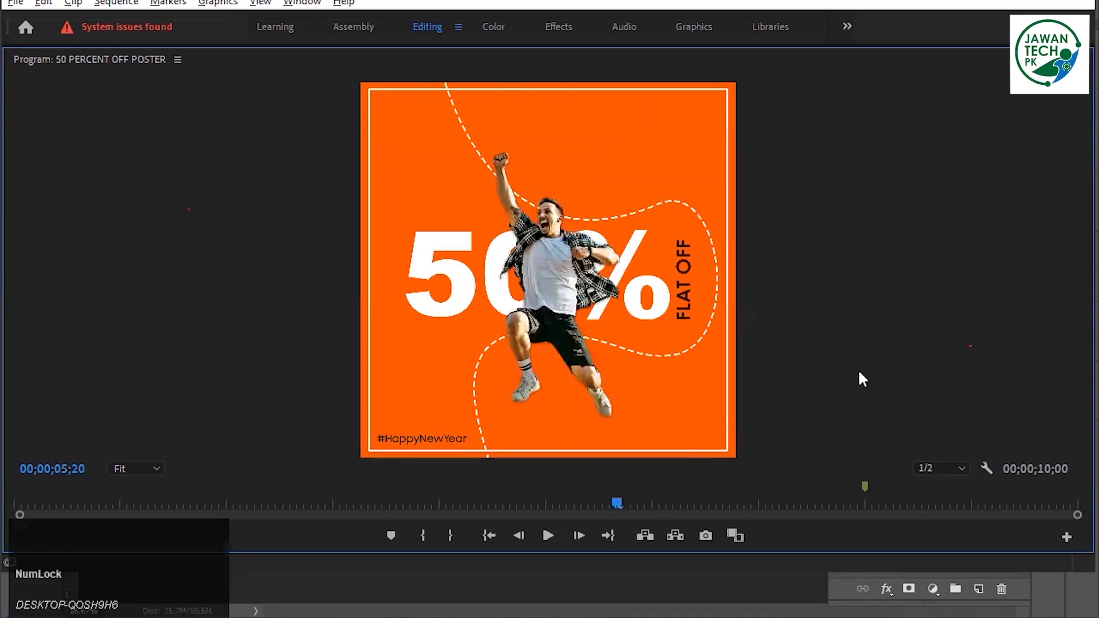
left_click(881, 326)
key("ctrl+s")
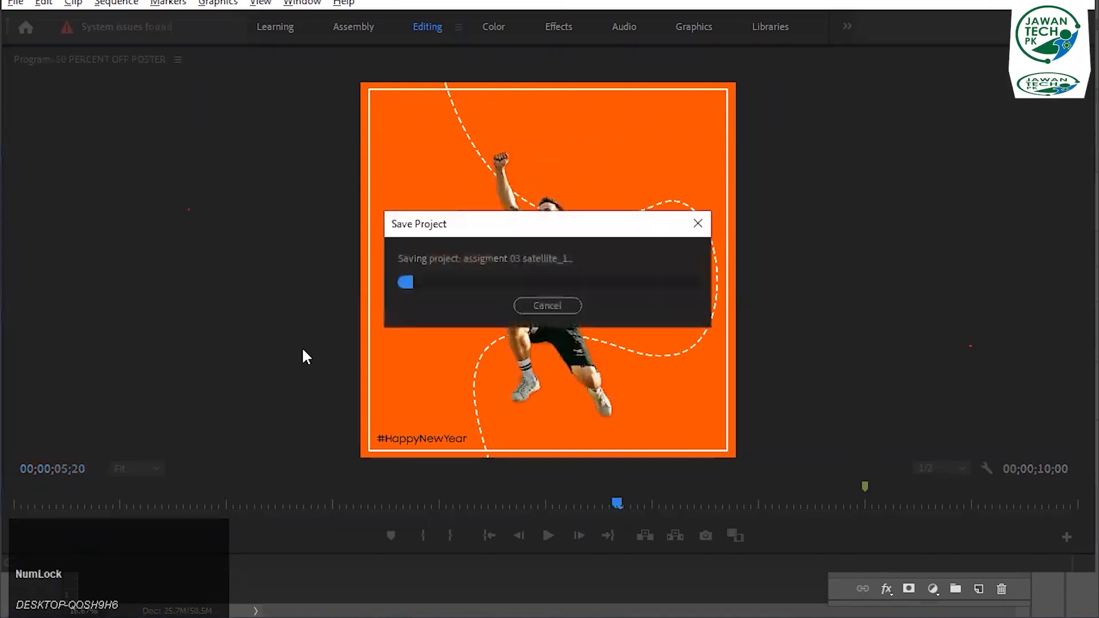
left_click(215, 351)
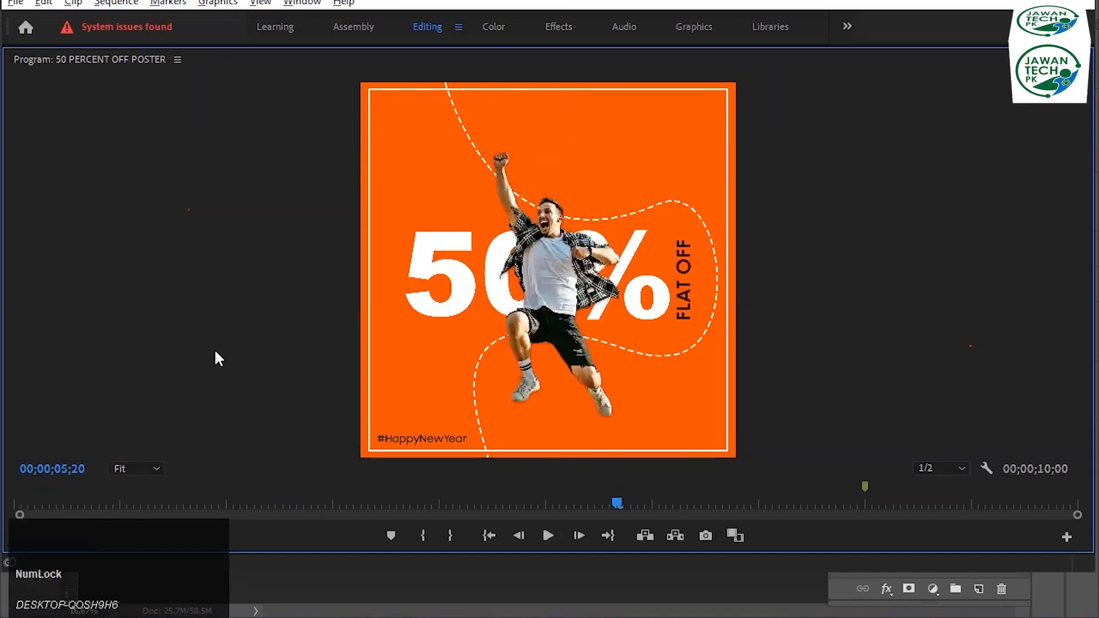
key("grave")
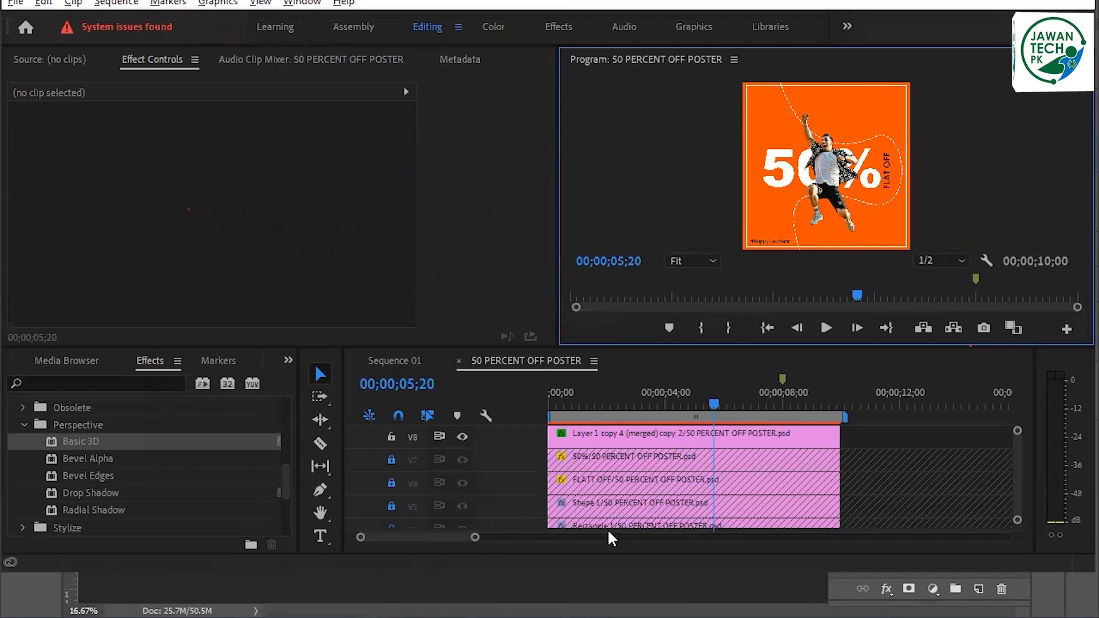
Play the rest of the animation from 00;00;05;20 in the enlarged program view and return to the normal layout
key("space")
key("grave")
key("space")
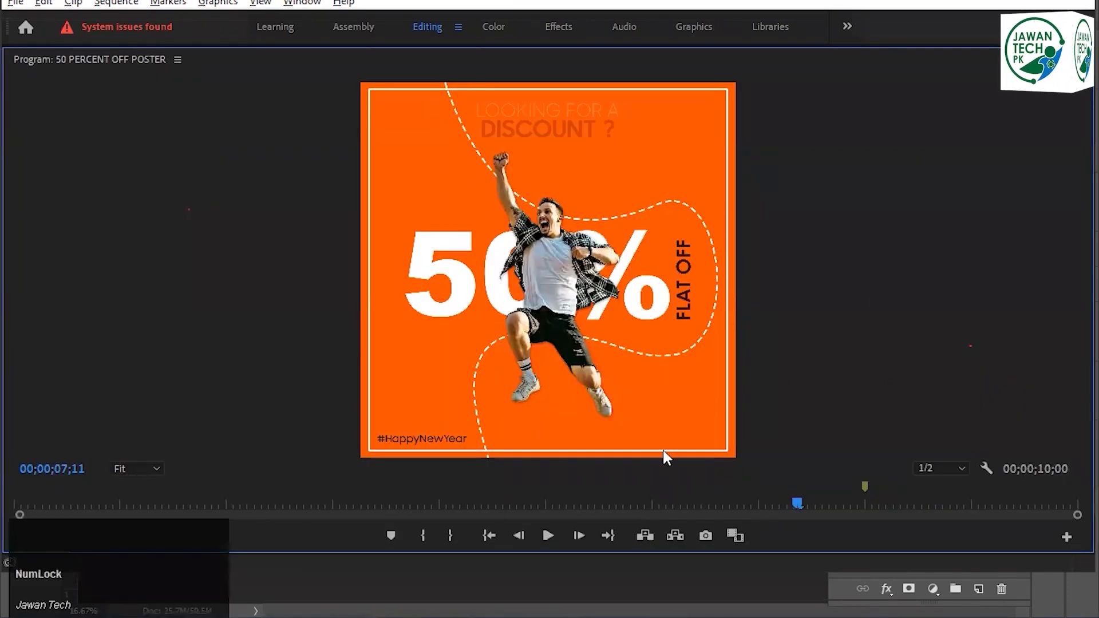
key("grave")
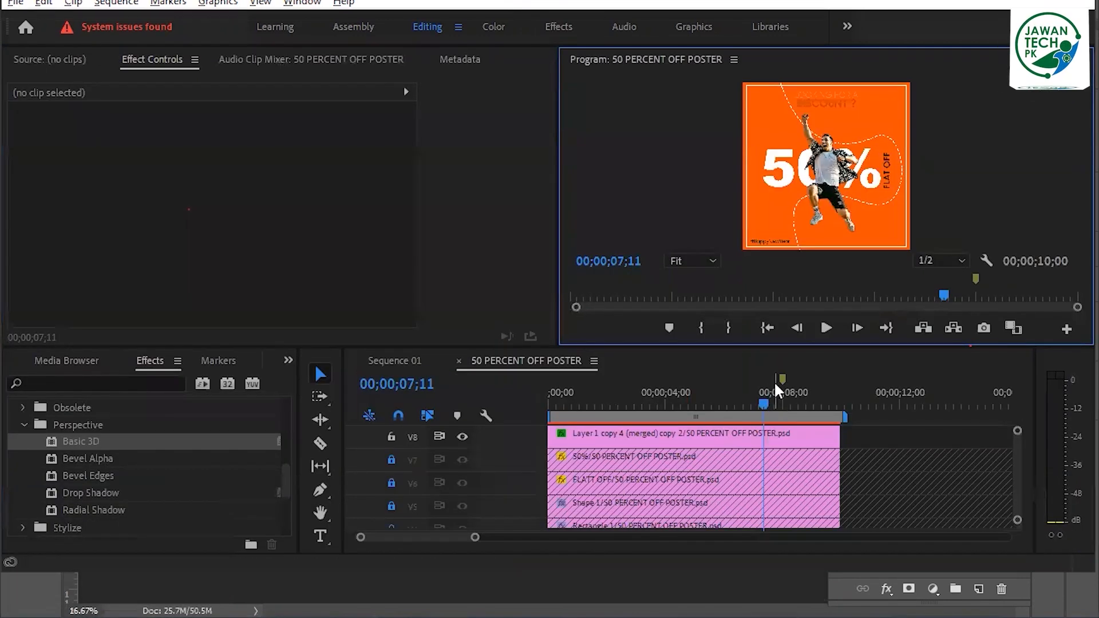
Scrub back to 00;00;04;22, select the jumping man layer and step through its Tilt keyframes to 00;00;05;10
left_click(760, 404)
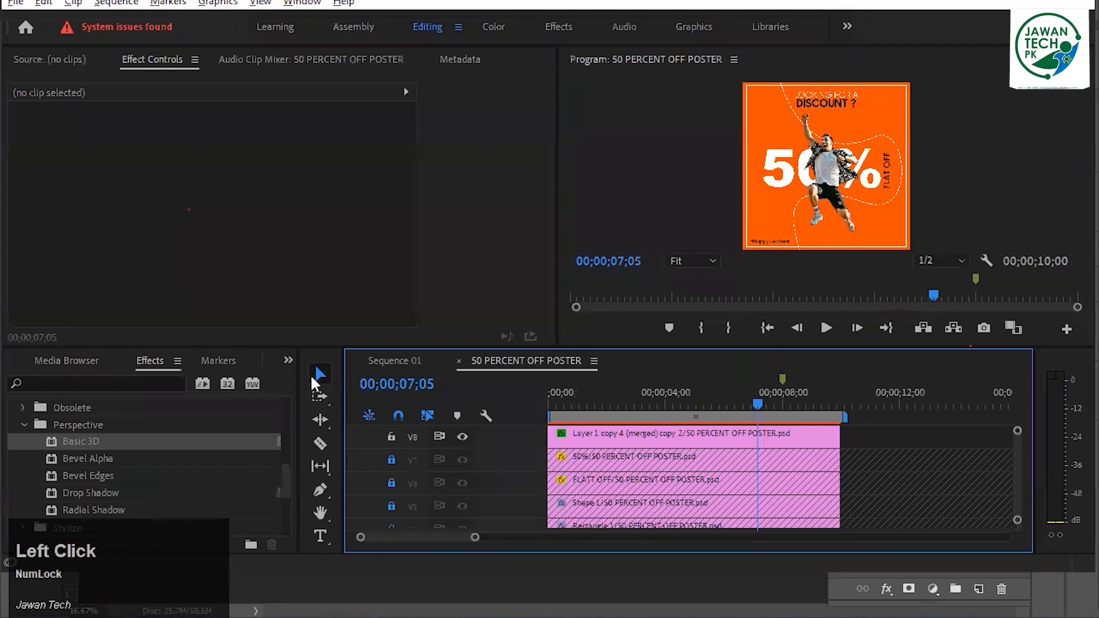
left_click(398, 383)
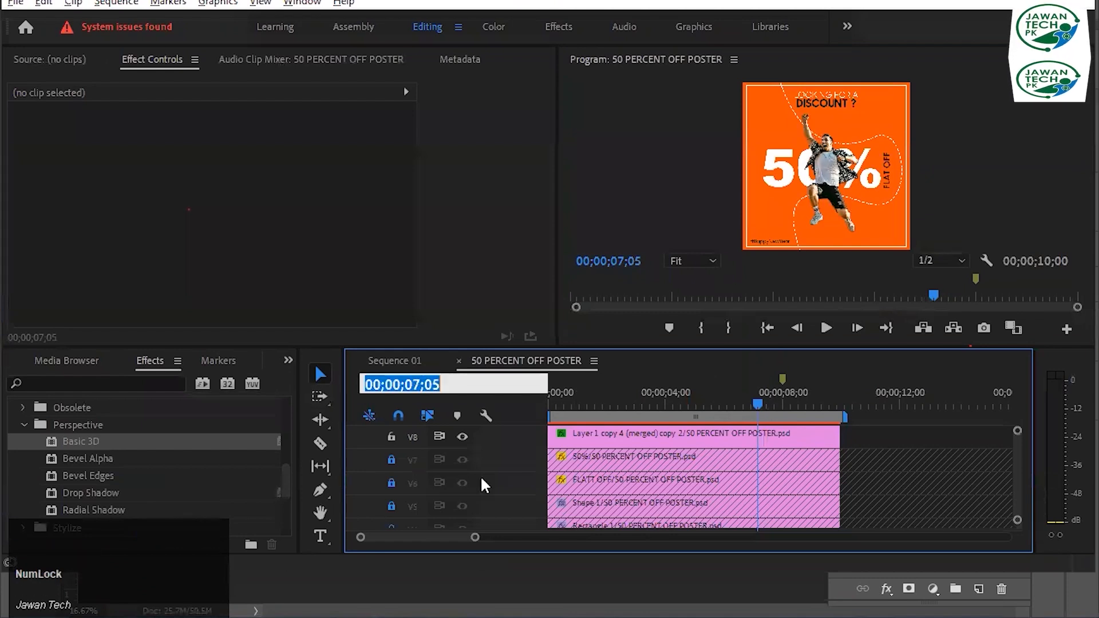
left_click(1003, 176)
scroll(1005, 181, "up", 1)
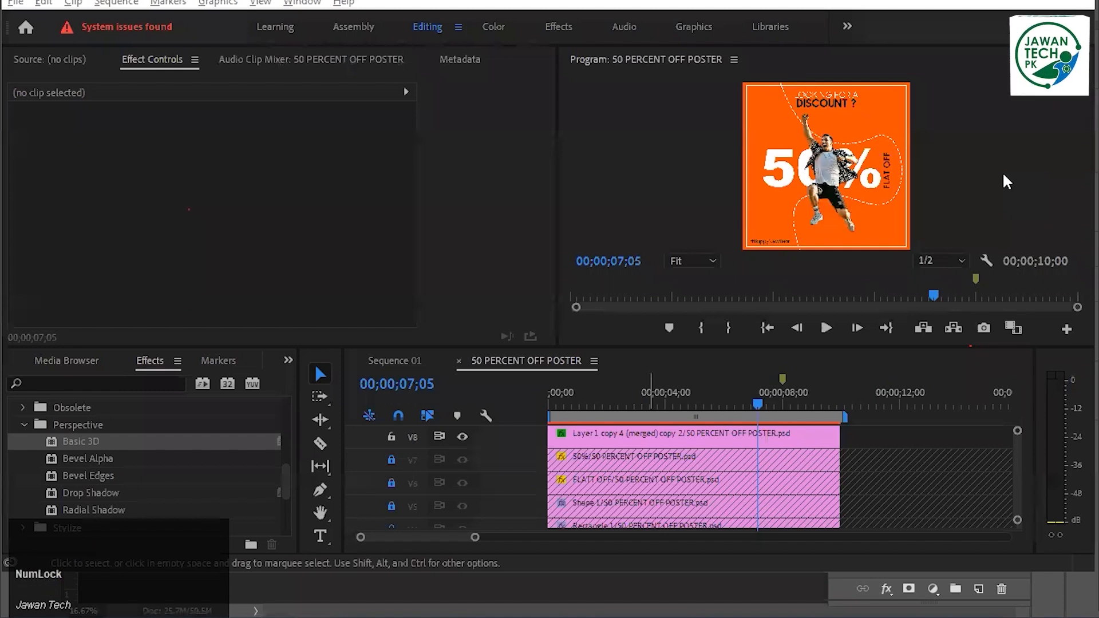
left_click_drag(383, 384, 372, 388)
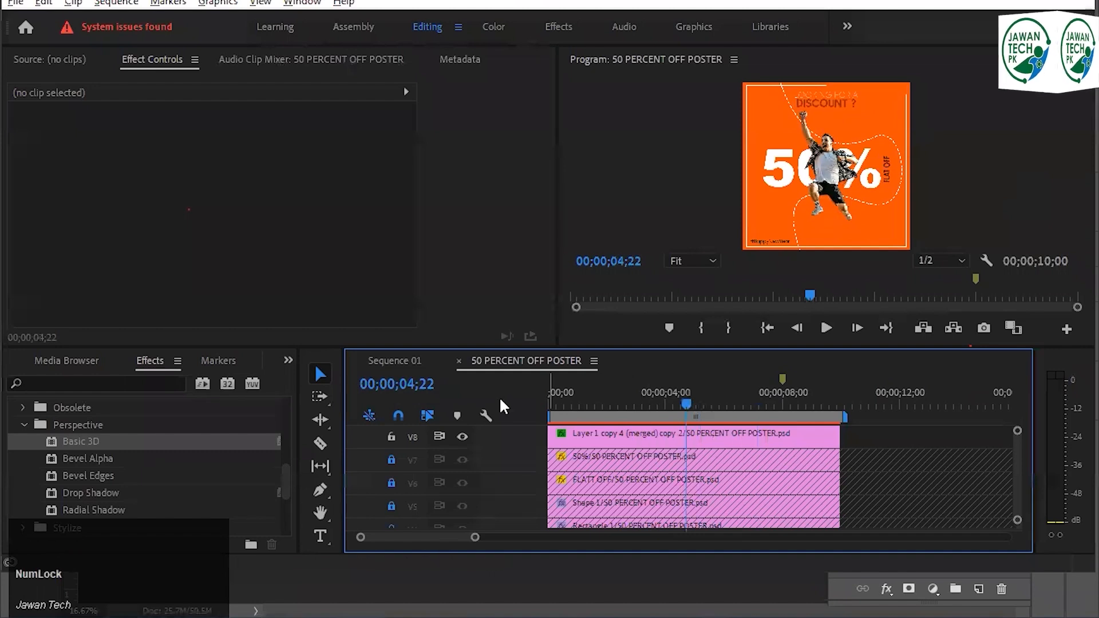
left_click(579, 435)
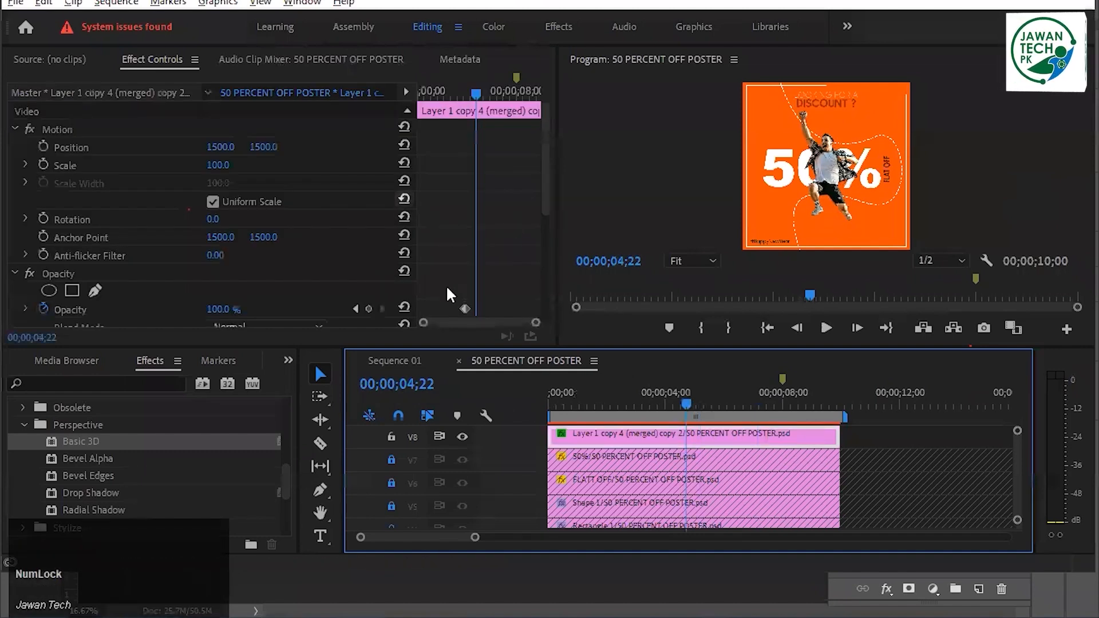
scroll(391, 273, "down", 3)
left_click(382, 262)
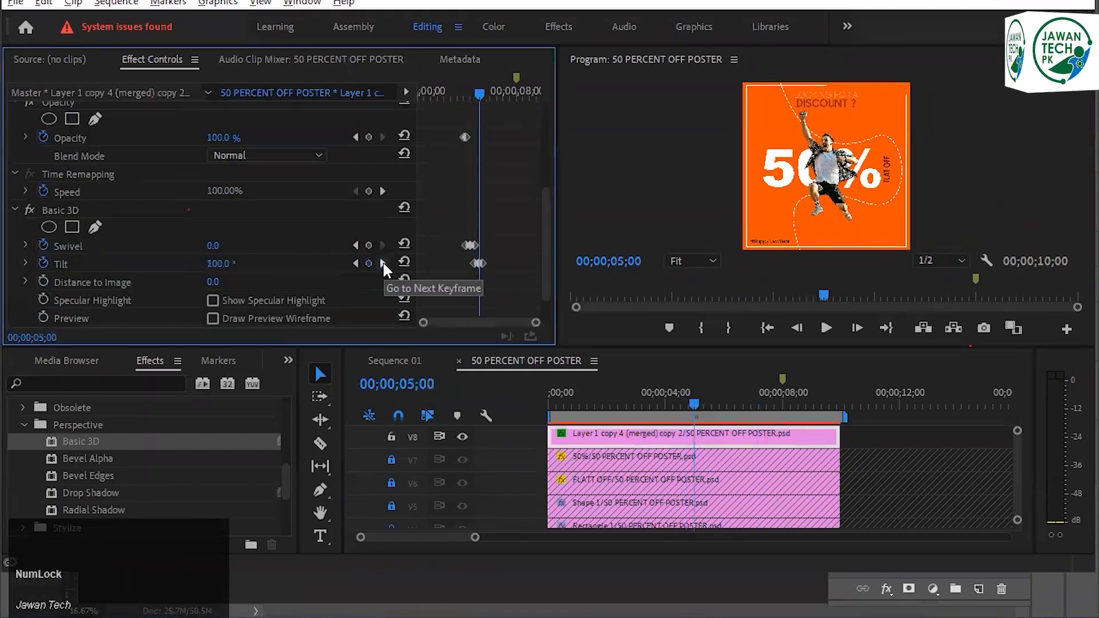
left_click(626, 327)
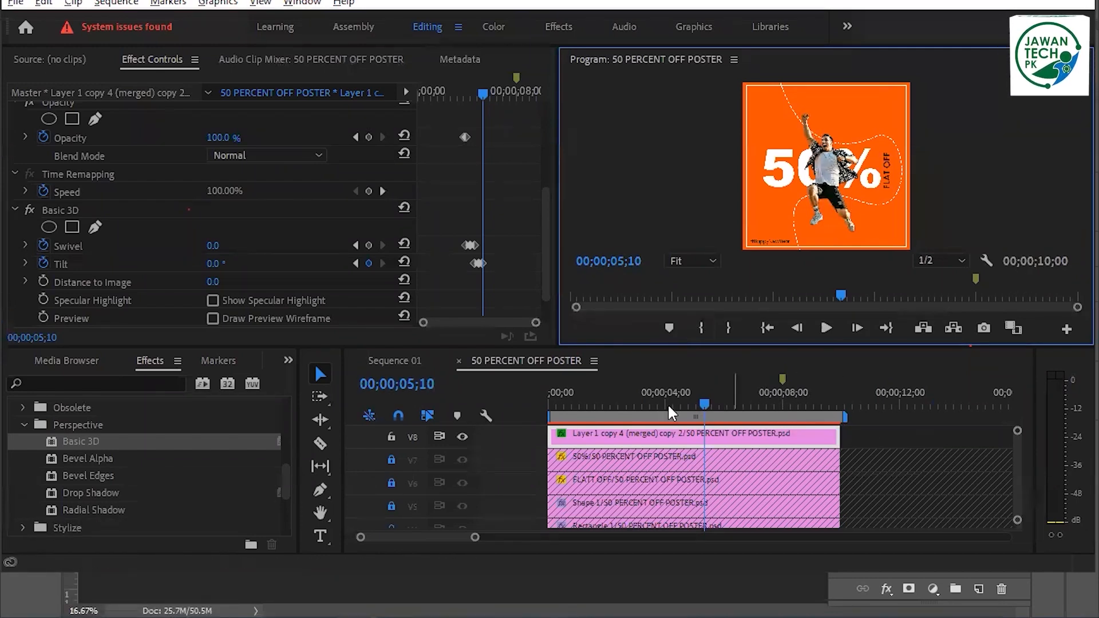
Place the playhead at 00;00;08;00 and shorten the work area to end there
left_click(417, 386)
key("Delete")
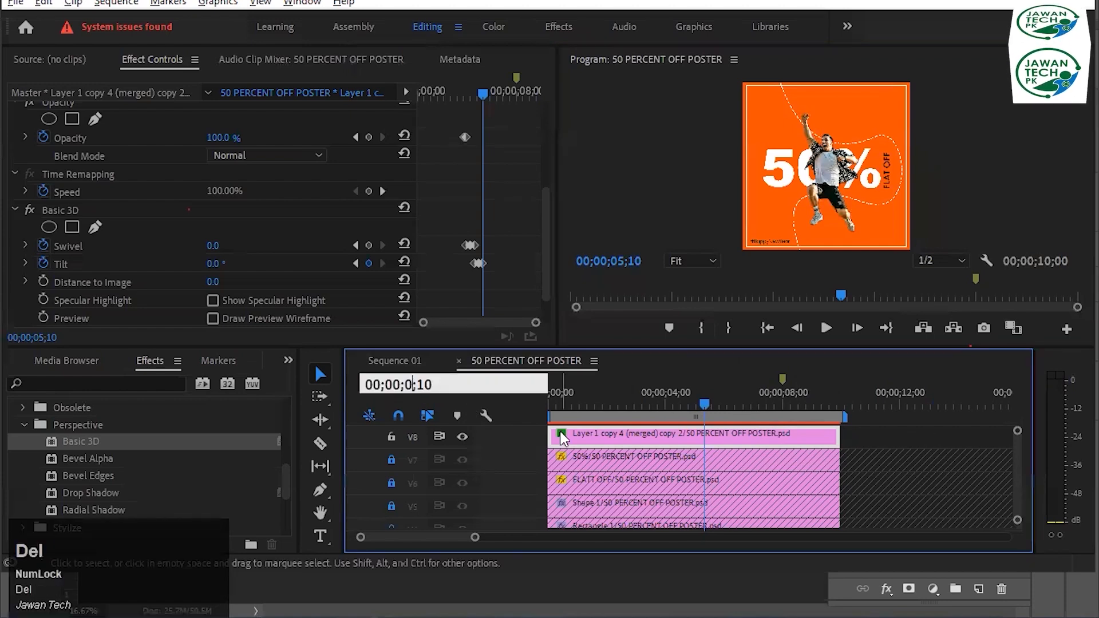
type("8")
key("Delete")
key("Delete")
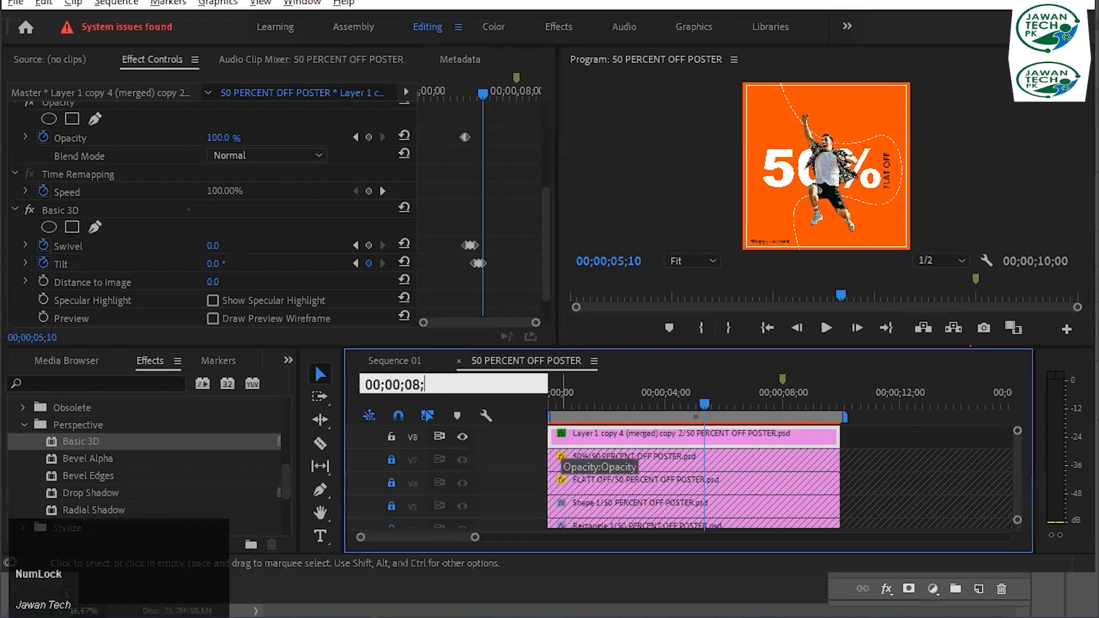
key("Return")
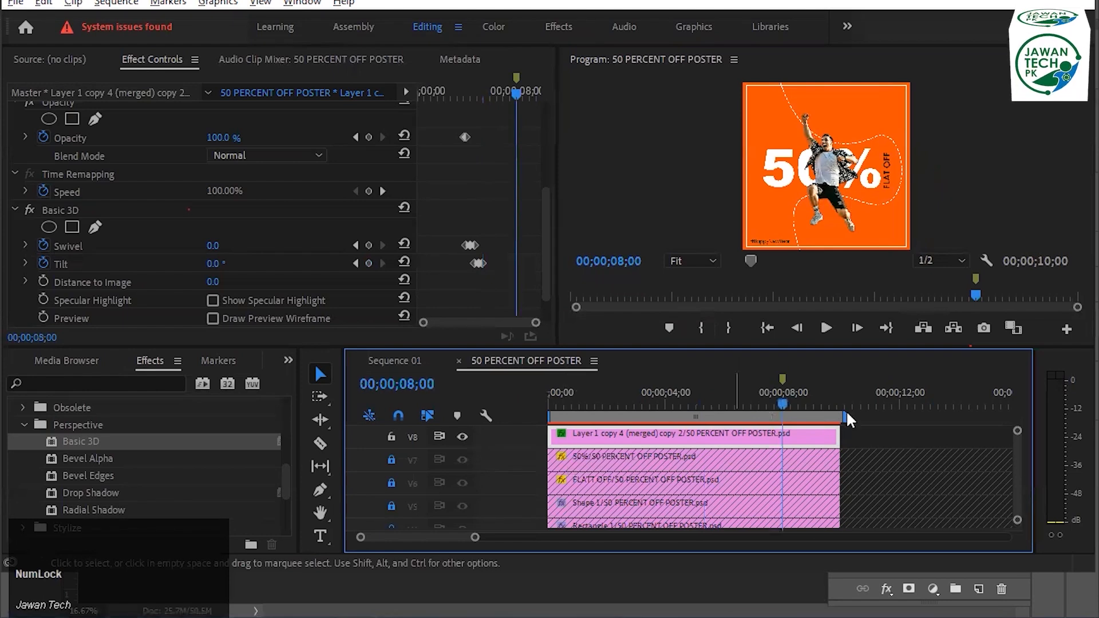
left_click(790, 419)
Unlock all the locked video tracks from V7 down to V1
left_click(392, 459)
left_click(389, 505)
left_click(392, 483)
scroll(413, 420, "down", 3)
scroll(1001, 483, "up", 3)
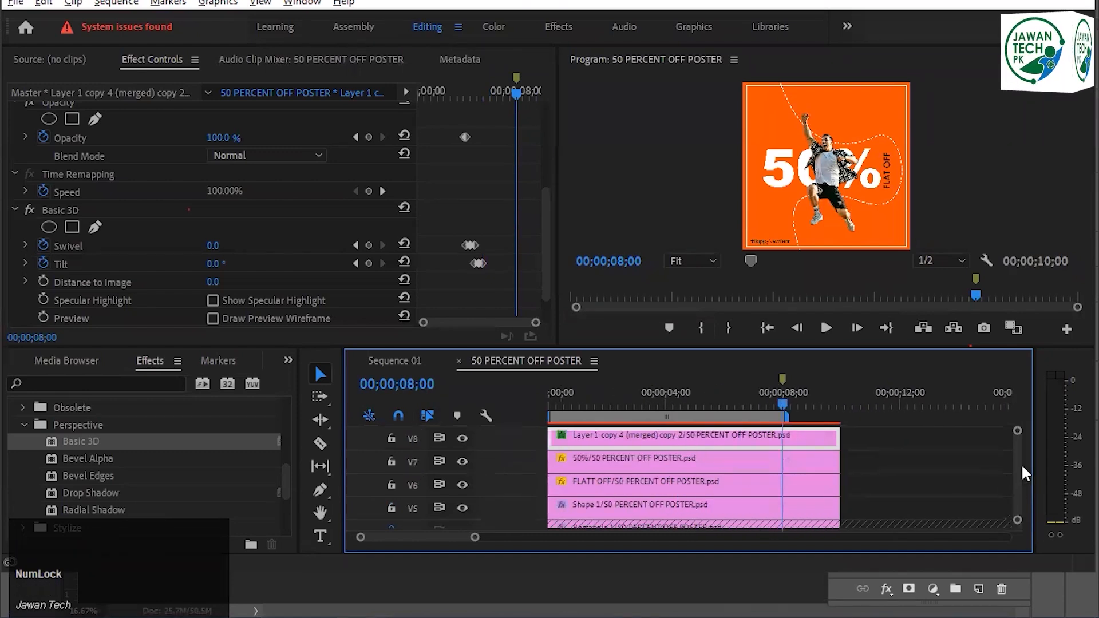
left_click(1021, 483)
left_click(391, 447)
left_click(391, 469)
left_click(391, 492)
left_click(391, 515)
Select every clip in the poster sequence and trim their ends to 00;00;08;00
left_click(856, 457)
key("ctrl+a")
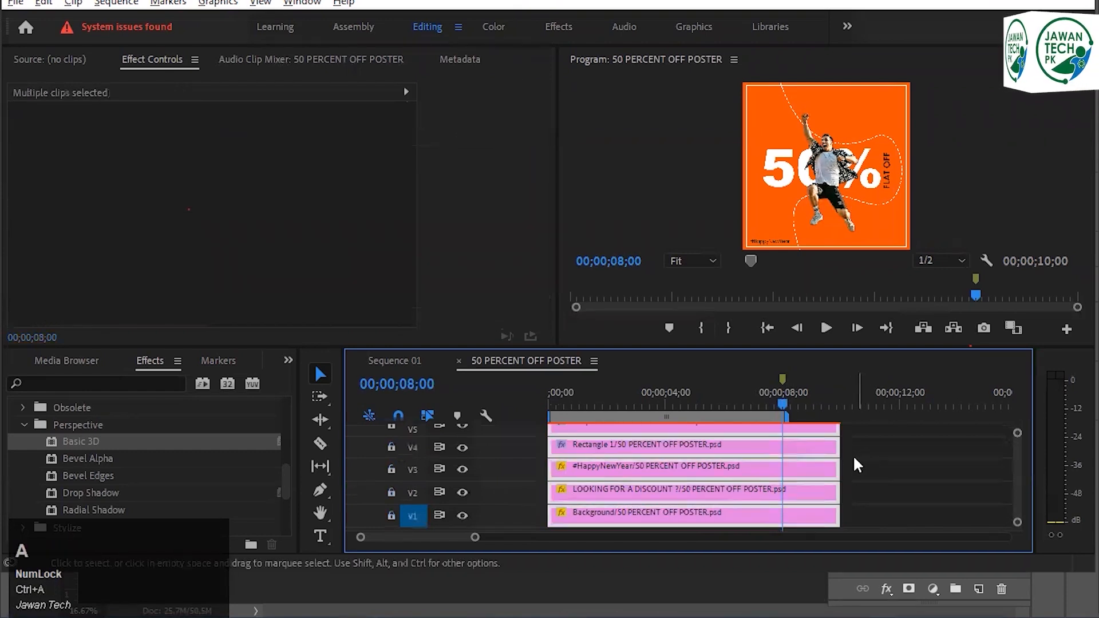
left_click_drag(837, 456, 781, 456)
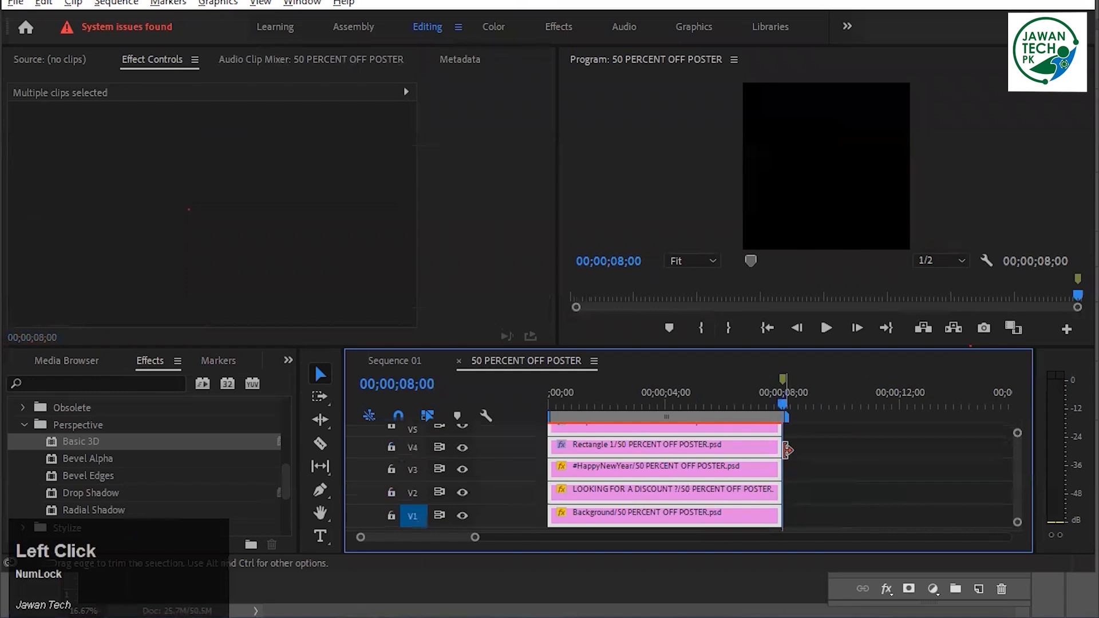
Inspect the trimmed clip ends up close and step back one frame to 00;00;07;29
scroll(783, 441, "up", 2)
scroll(783, 447, "up", 3, "alt")
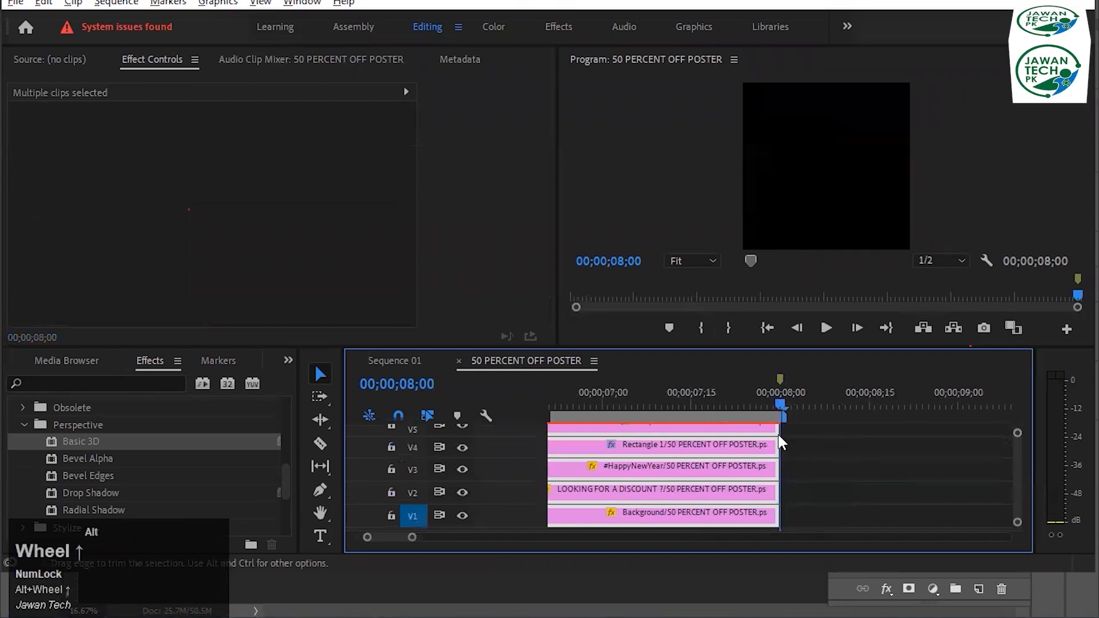
left_click(789, 404)
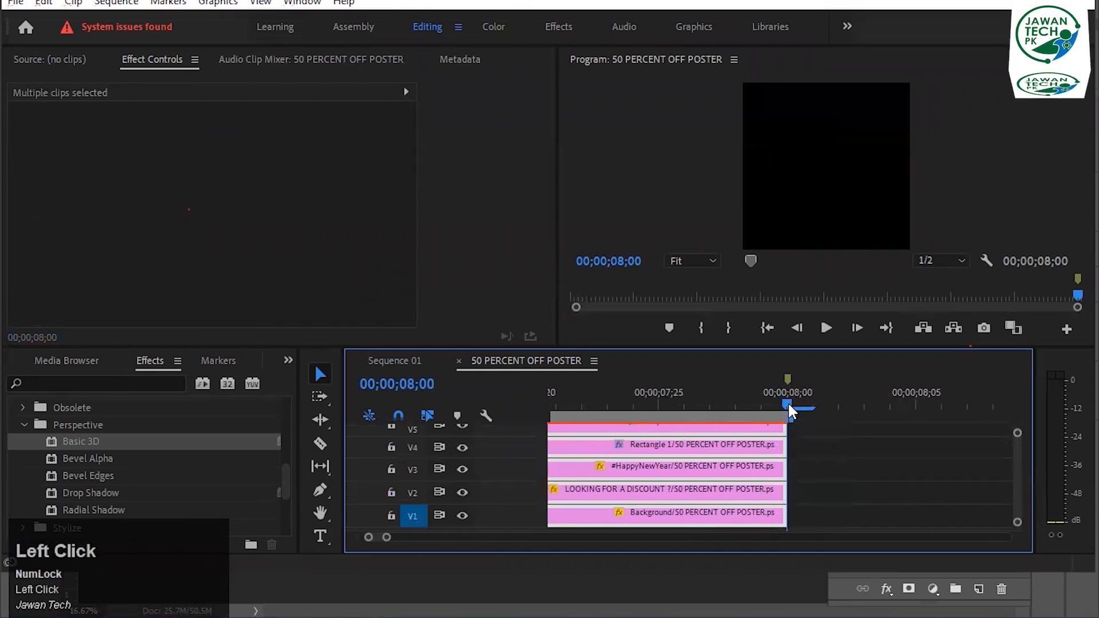
key("Left")
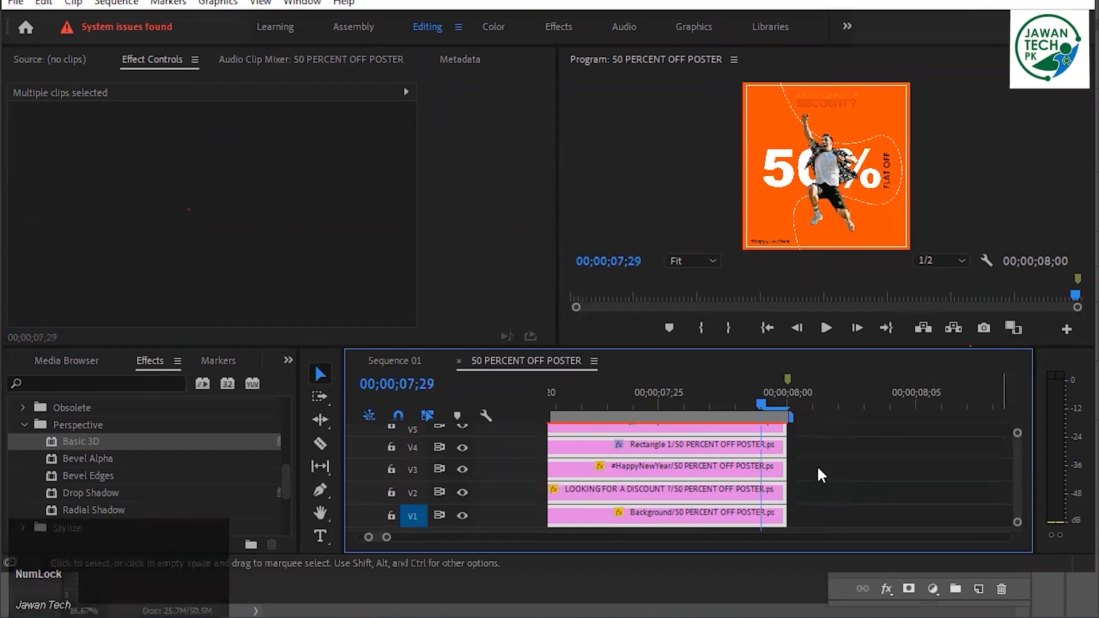
scroll(801, 463, "down", 2)
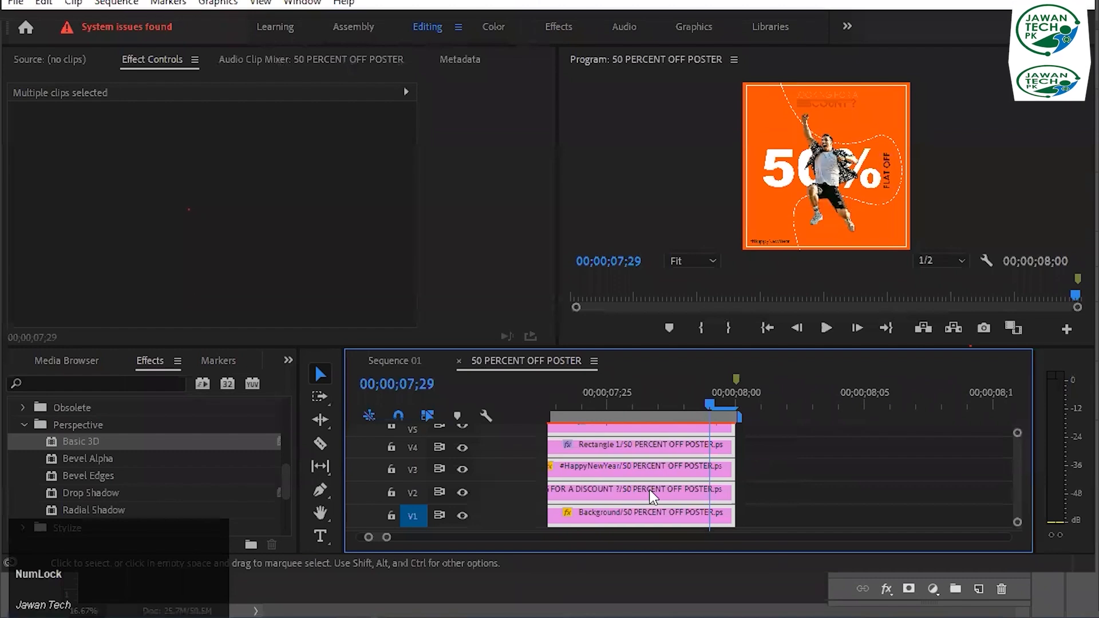
Remove the LOOKING FOR A DISCOUNT ? layer's Opacity keyframe at 00;00;08;00 and go back to the one at 00;00;07;25
left_click(705, 490)
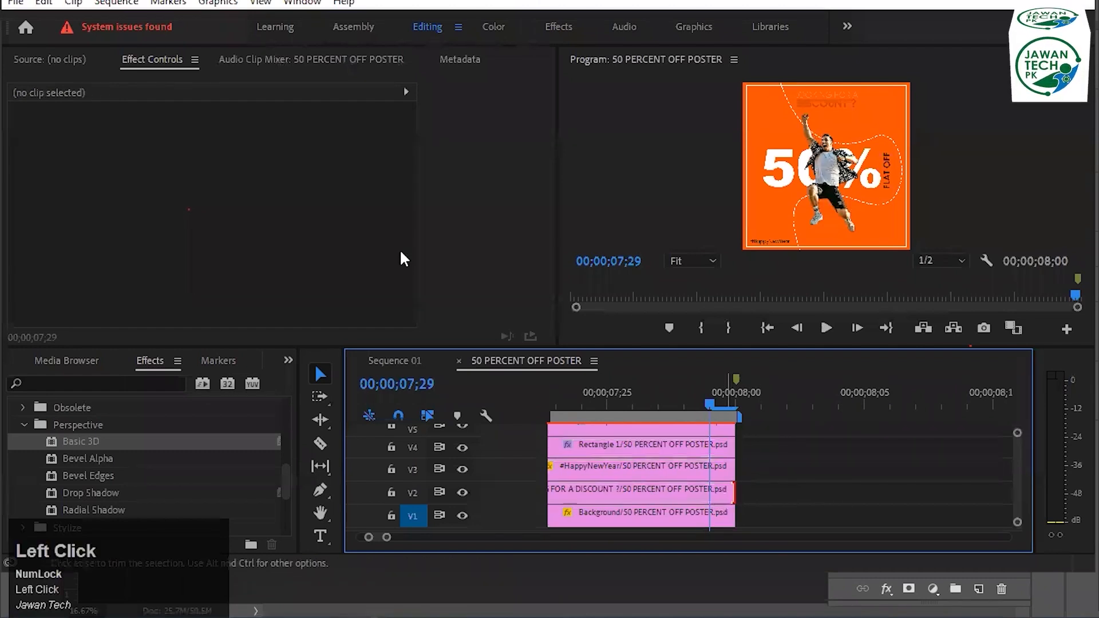
scroll(504, 241, "down", 2)
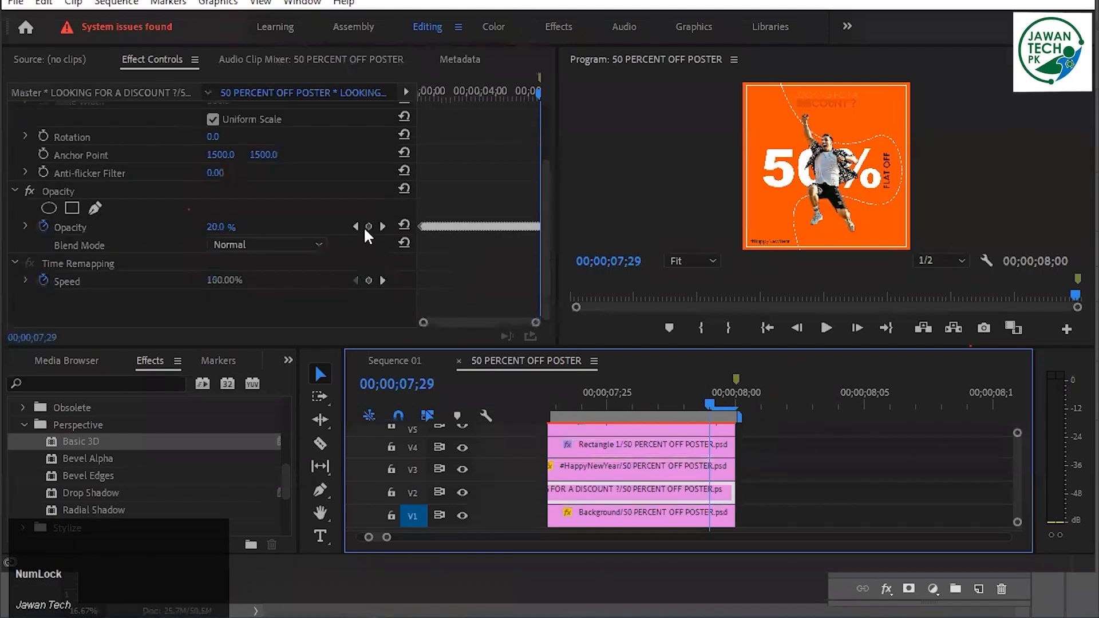
left_click(382, 225)
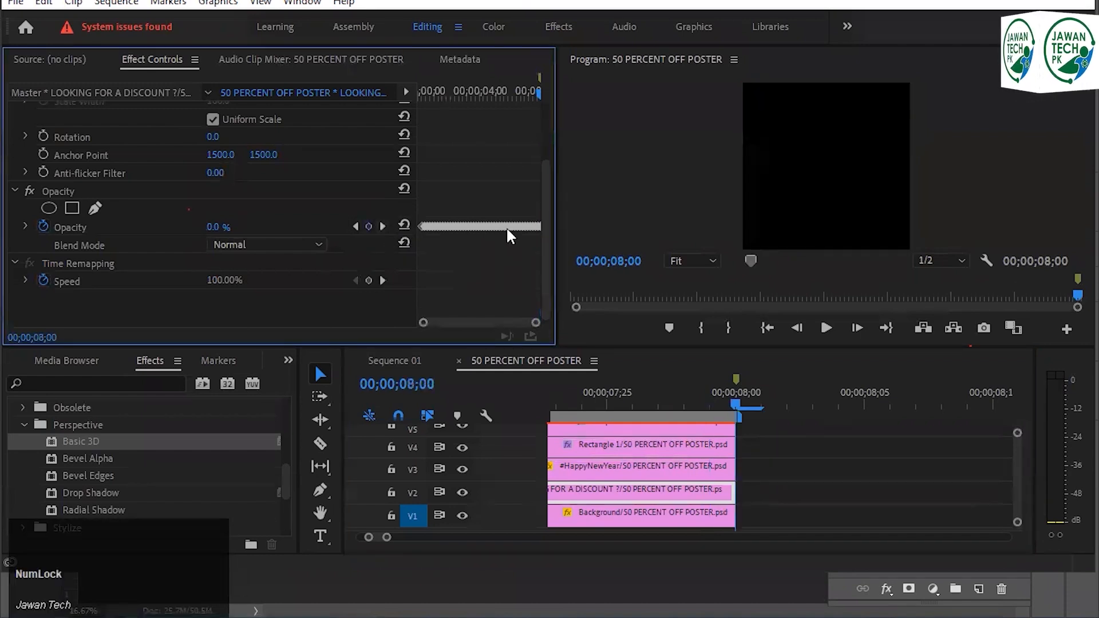
left_click(369, 225)
left_click(354, 225)
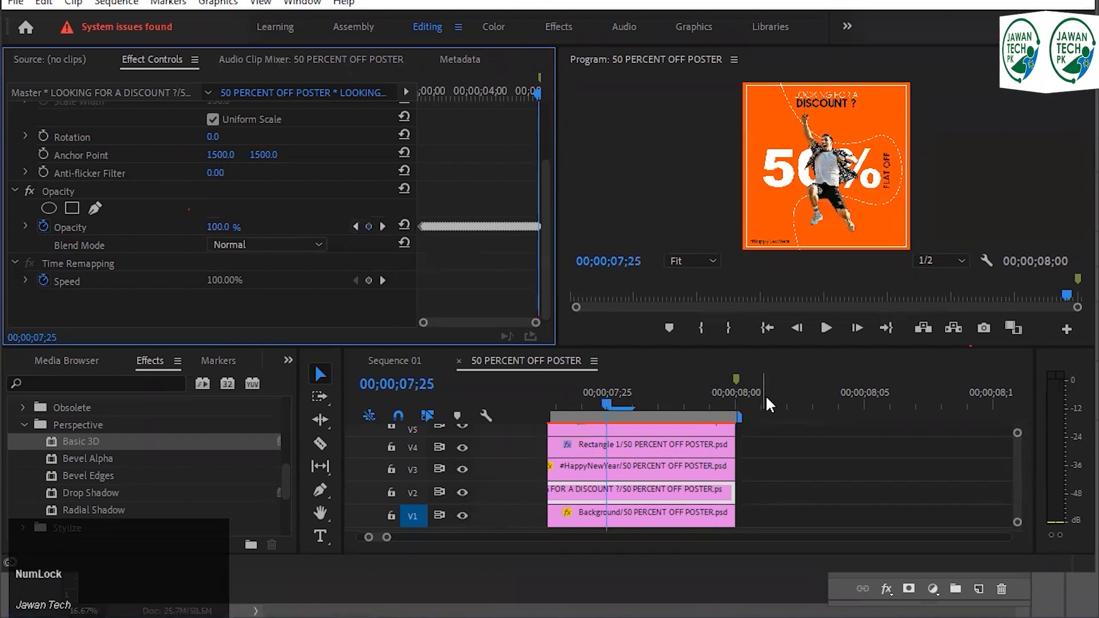
Save the project and reselect the LOOKING FOR A DISCOUNT ? clip on V2
left_click(842, 472)
key("ctrl+s")
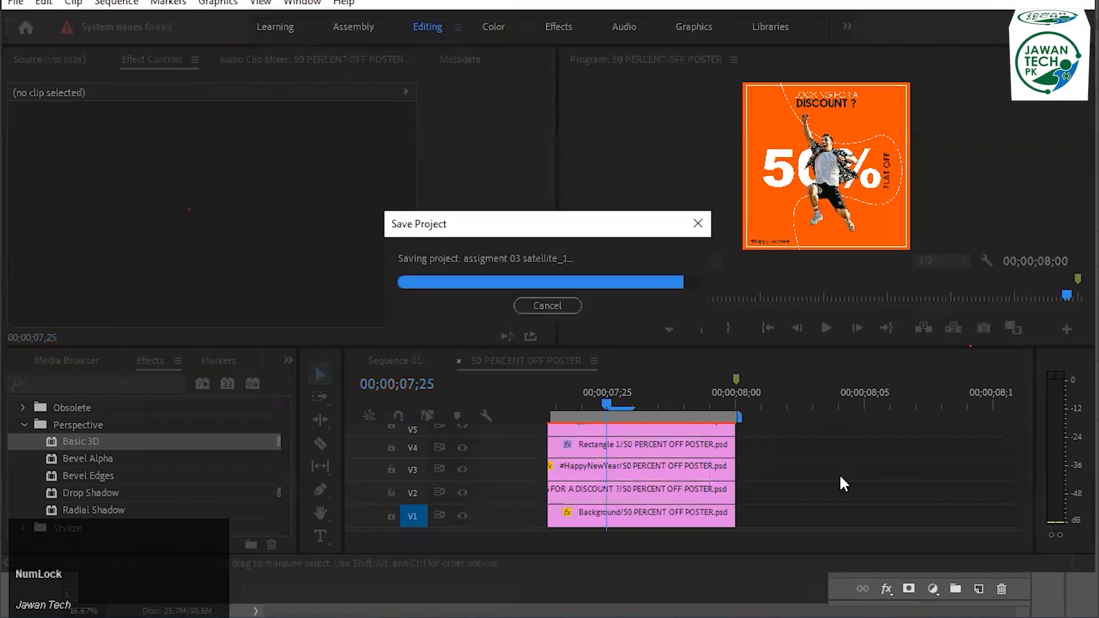
left_click(620, 488)
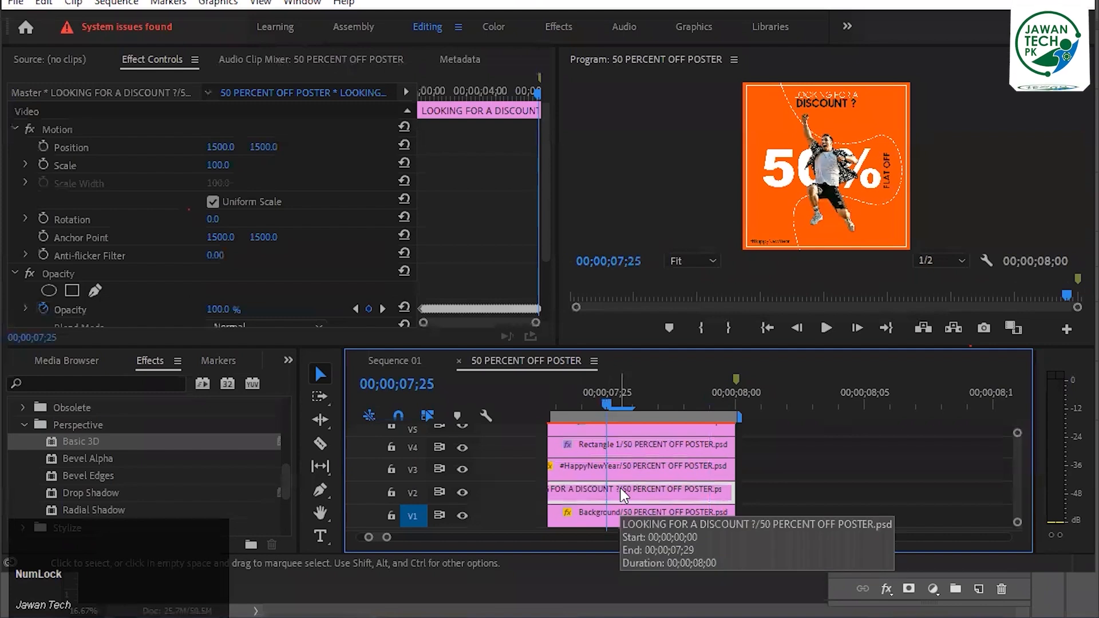
Play the poster animation from the start in the maximized Program monitor
left_click(608, 189)
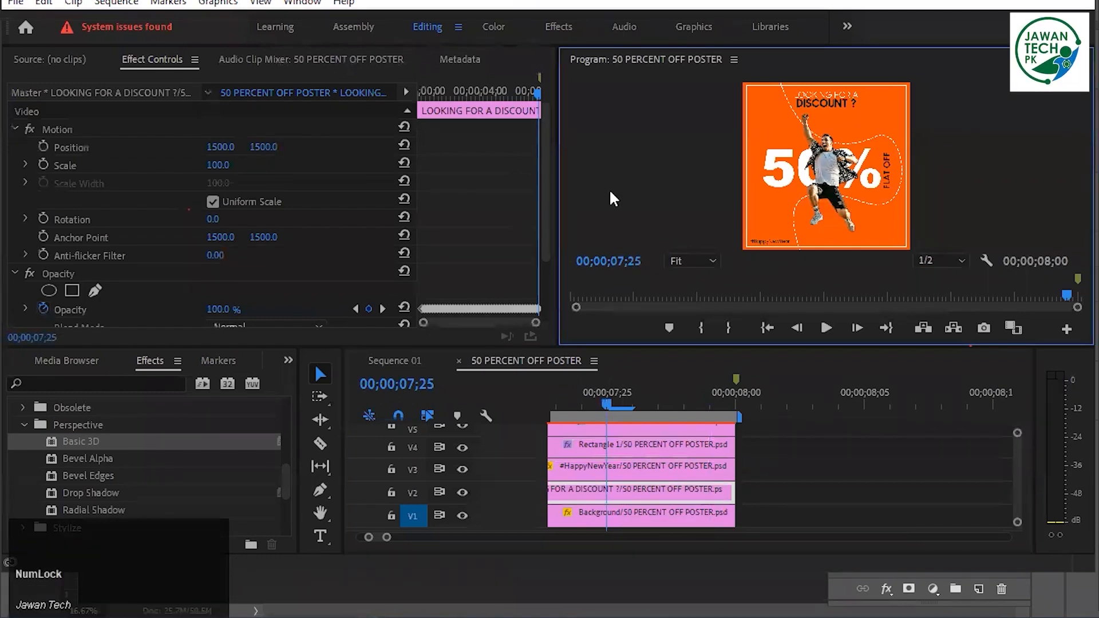
key("grave")
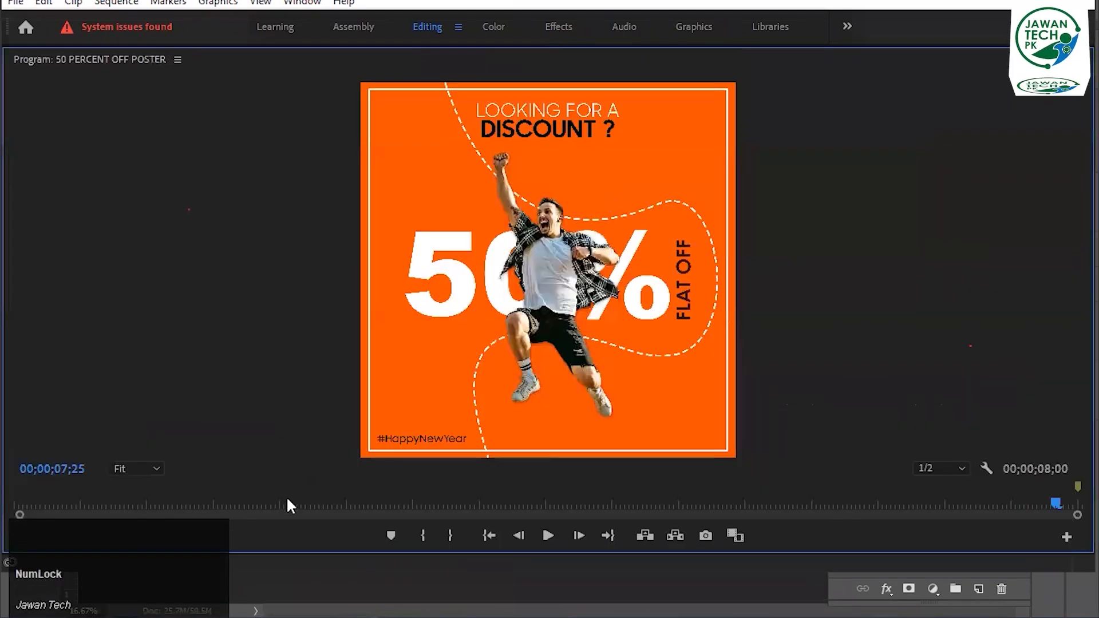
left_click_drag(288, 504, 16, 504)
key("space")
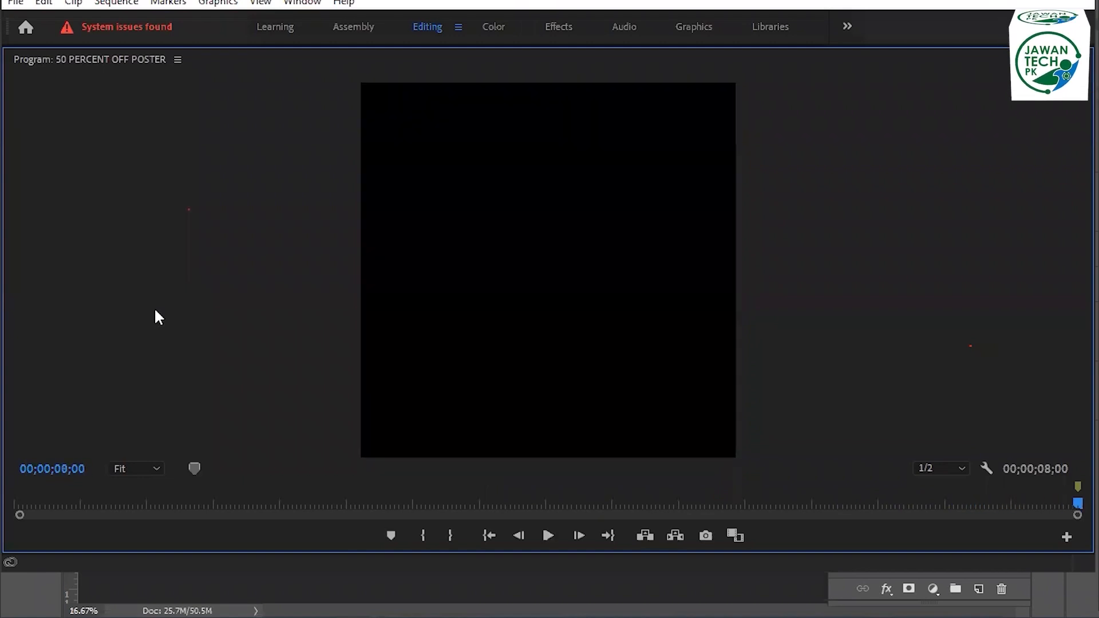
key("space")
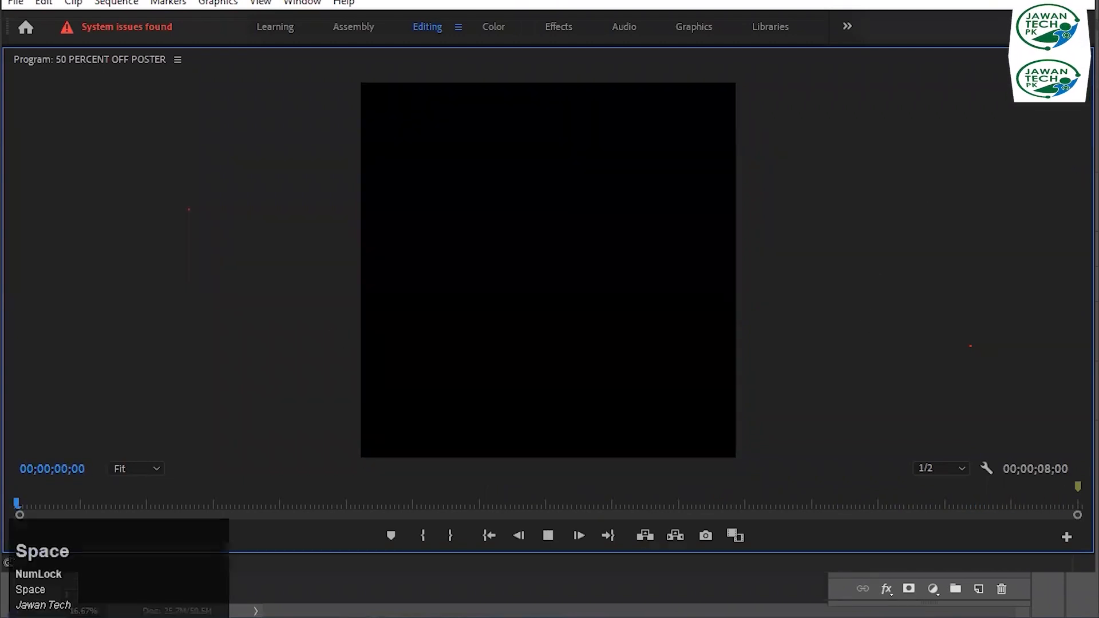
key("alt+Tab")
left_click(709, 395)
Go to the LOOKING FOR A DISCOUNT ? layer's Opacity keyframe at 00;00;06;05 and delete the run of Opacity keyframes after it
key("grave")
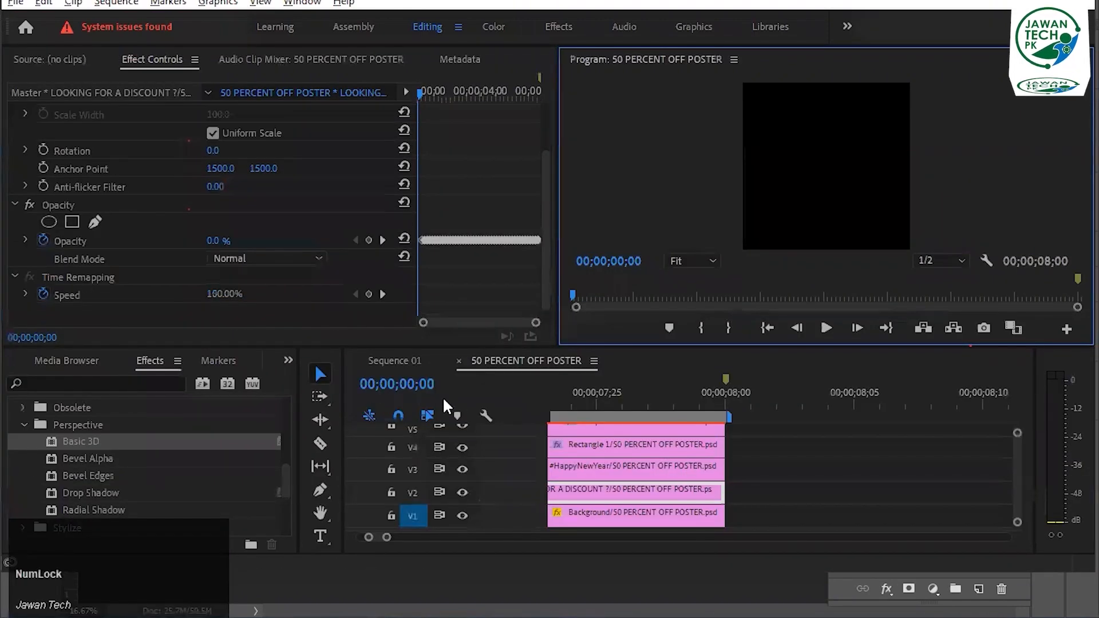
left_click(427, 384)
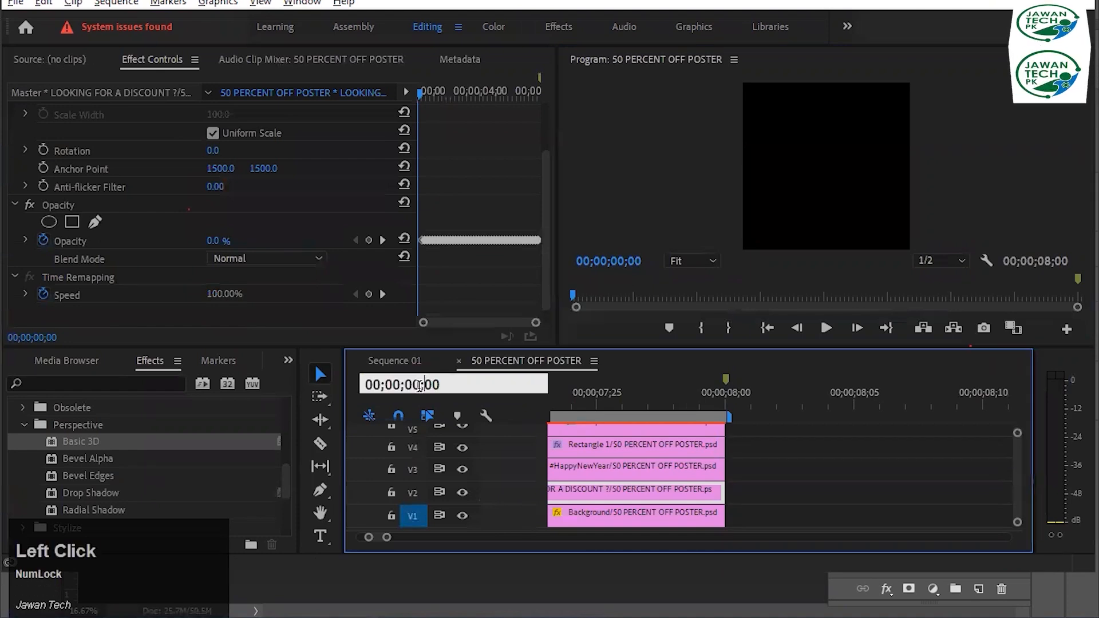
type("600")
key("Return")
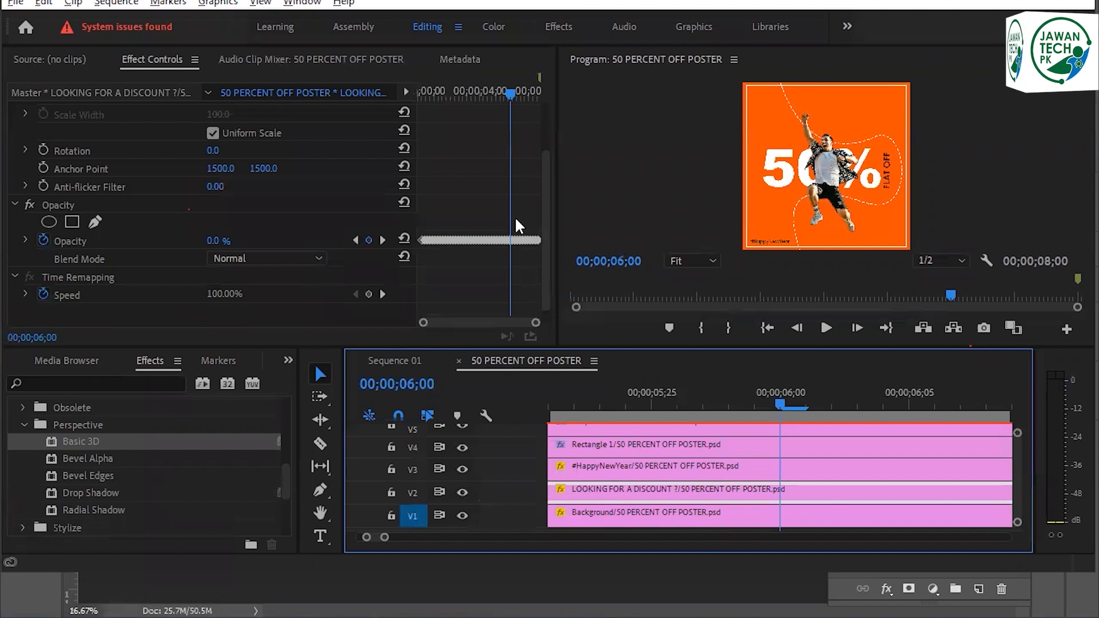
left_click(381, 240)
left_click_drag(520, 229, 544, 249)
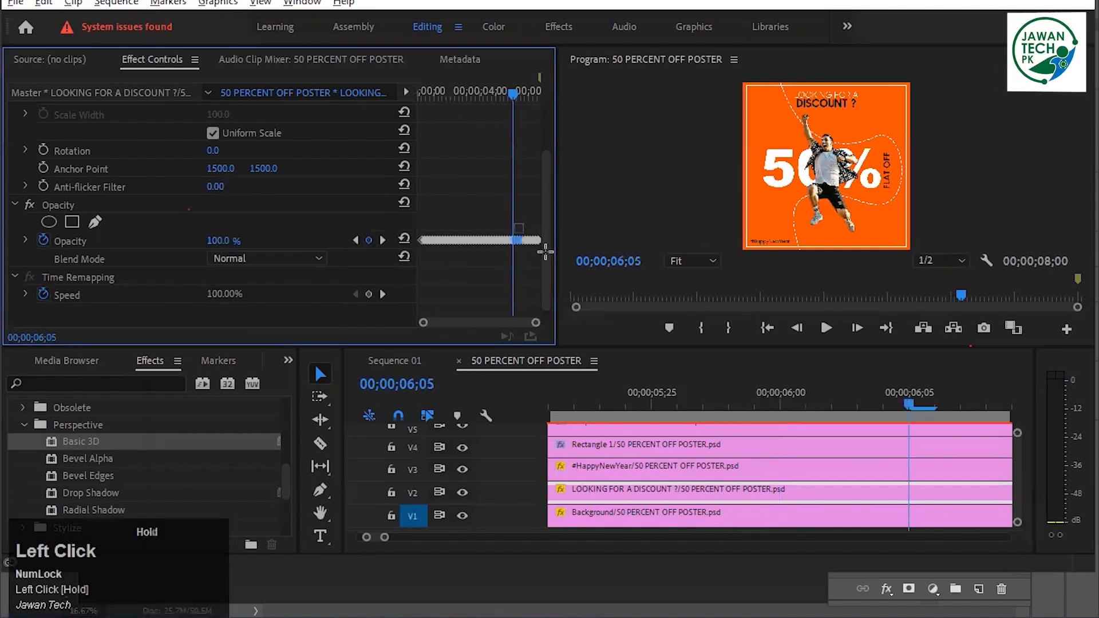
key("Delete")
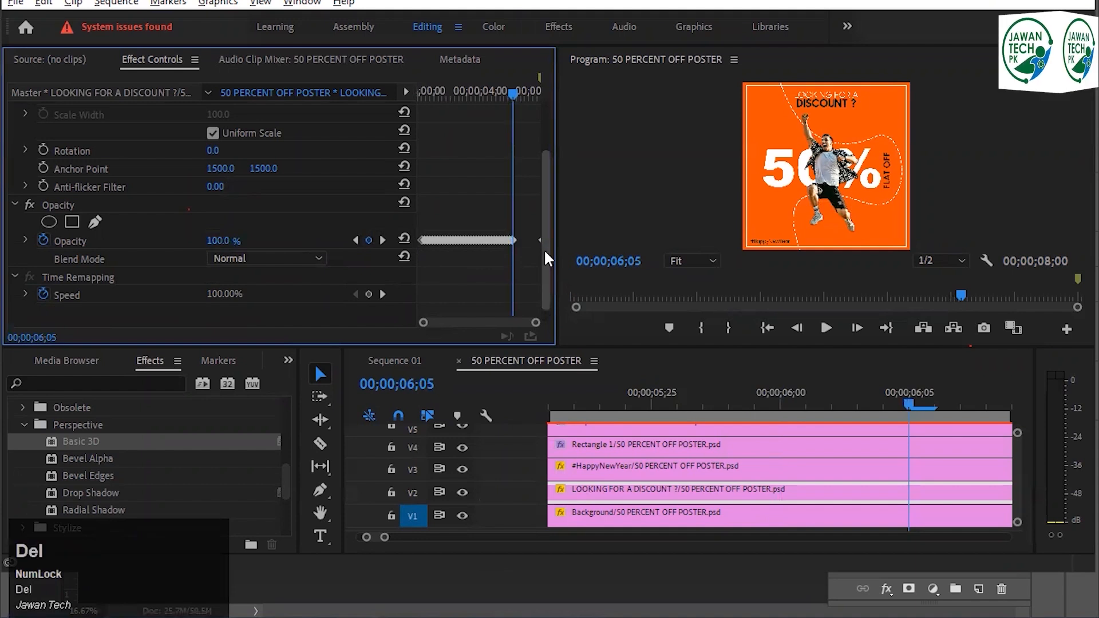
Remove the leftover Opacity keyframe at the LOOKING FOR A DISCOUNT ? clip's end and save the project
left_click(365, 241)
left_click(365, 240)
left_click(355, 240)
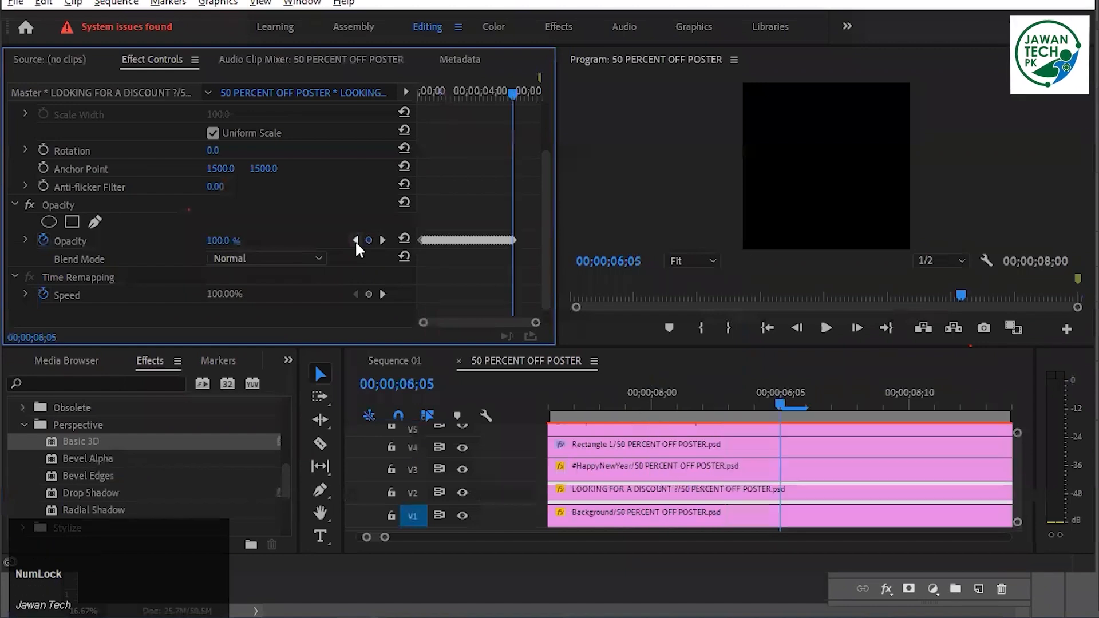
key("ctrl+s")
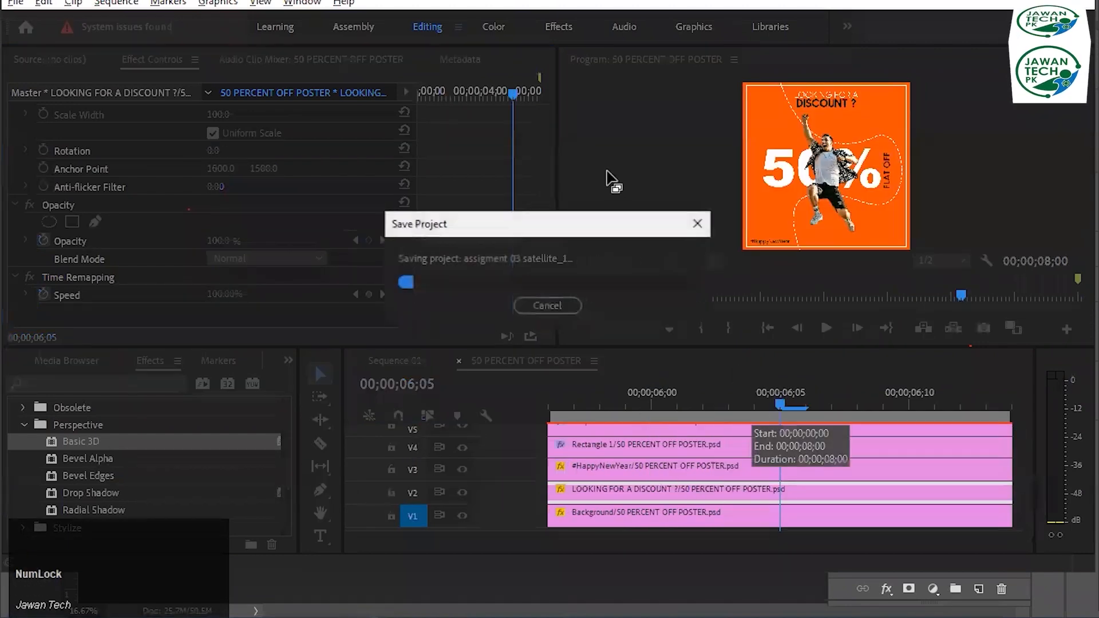
Replay the enlarged poster preview from 00;00;00;00 to check the text's blinking, and pause at 00;00;01;26
left_click(652, 171)
key("grave")
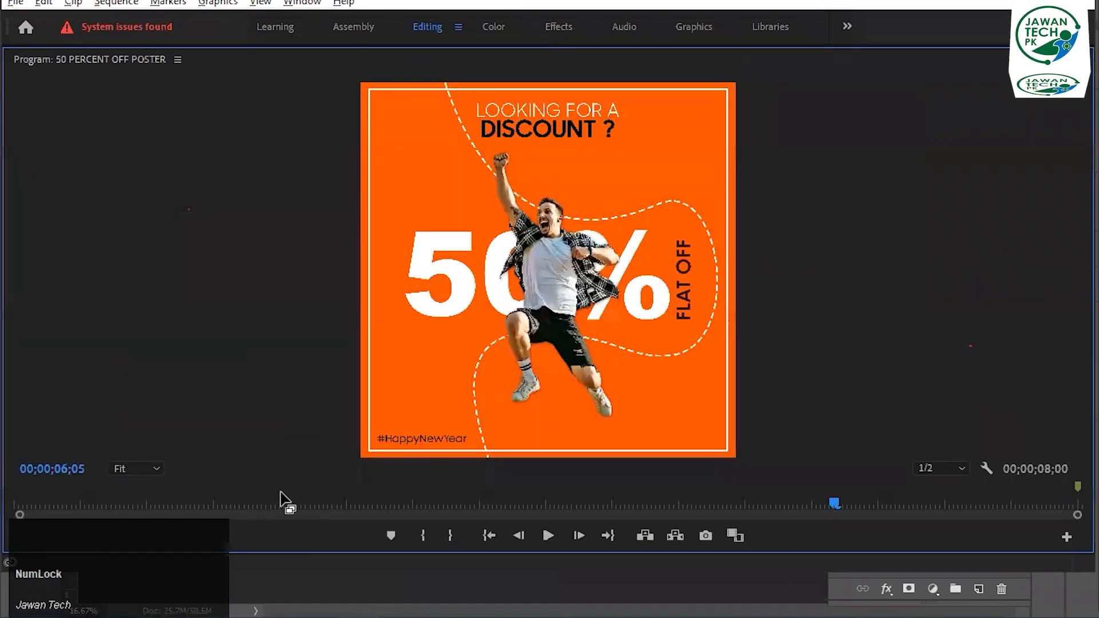
left_click(12, 507)
key("space")
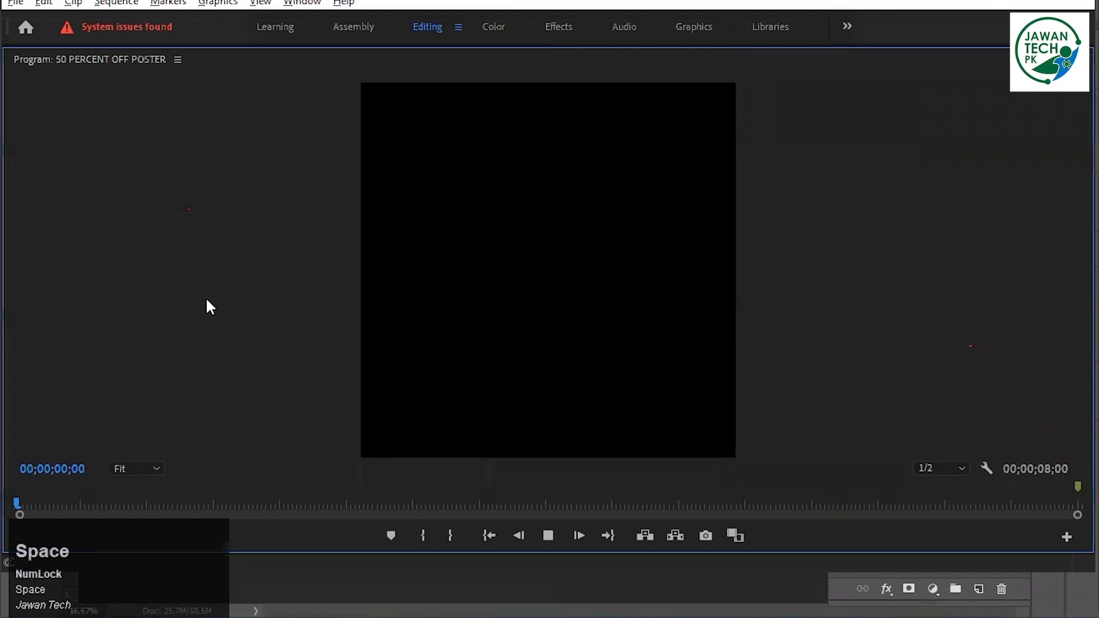
key("space")
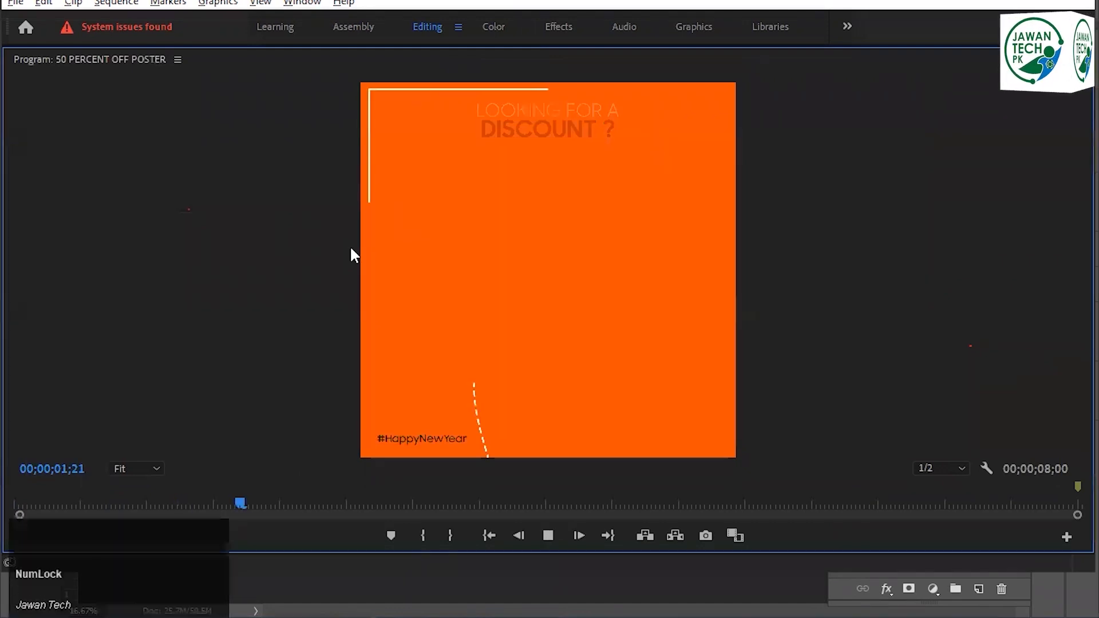
key("space")
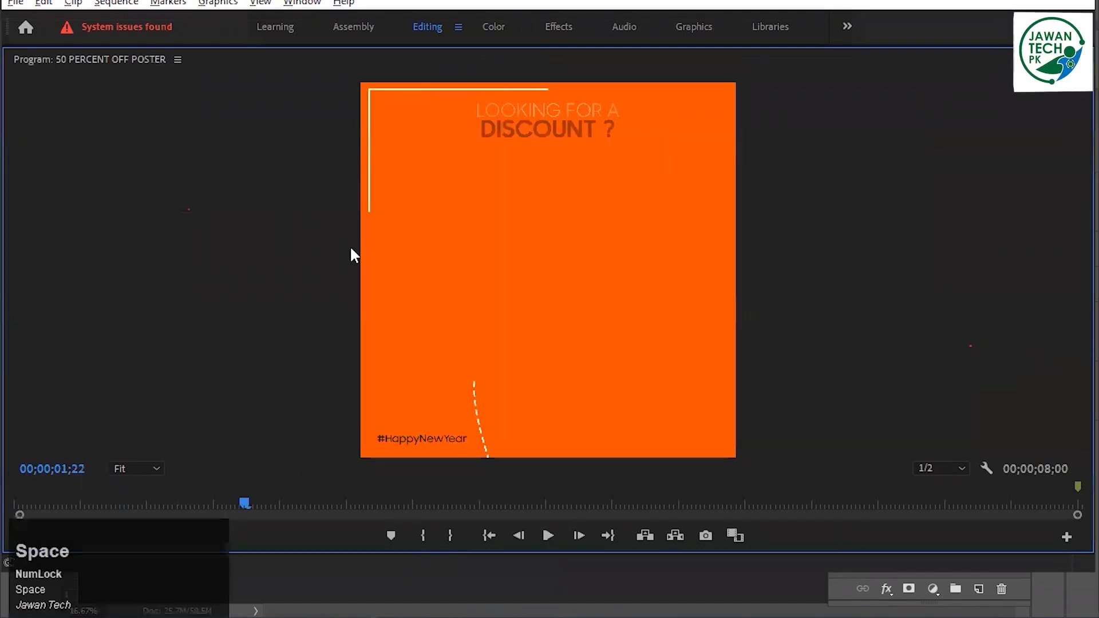
key("space")
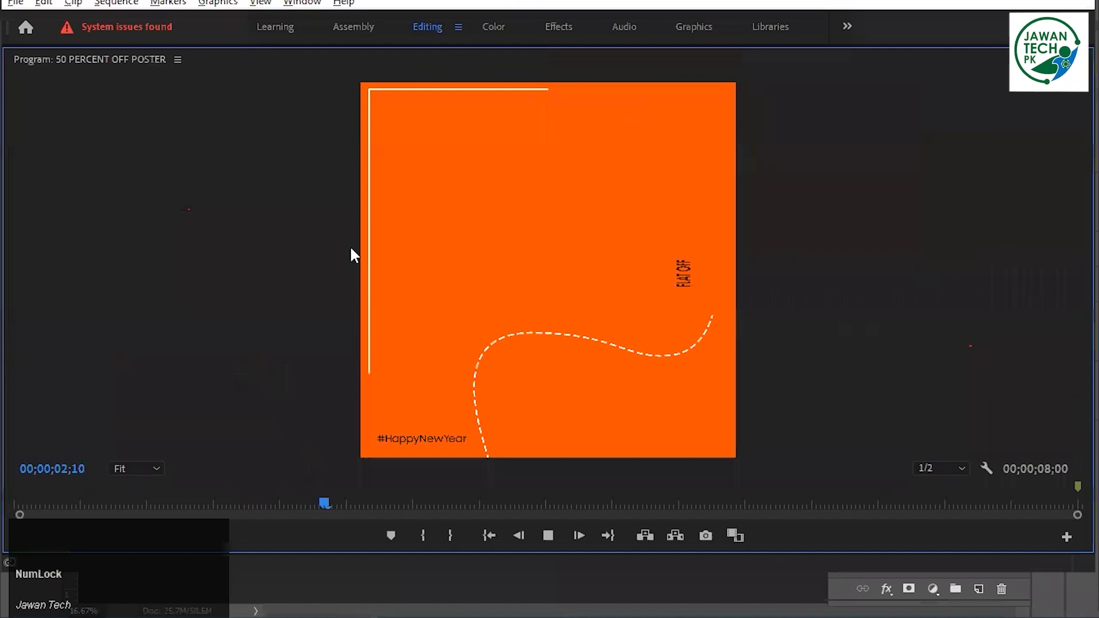
key("Home")
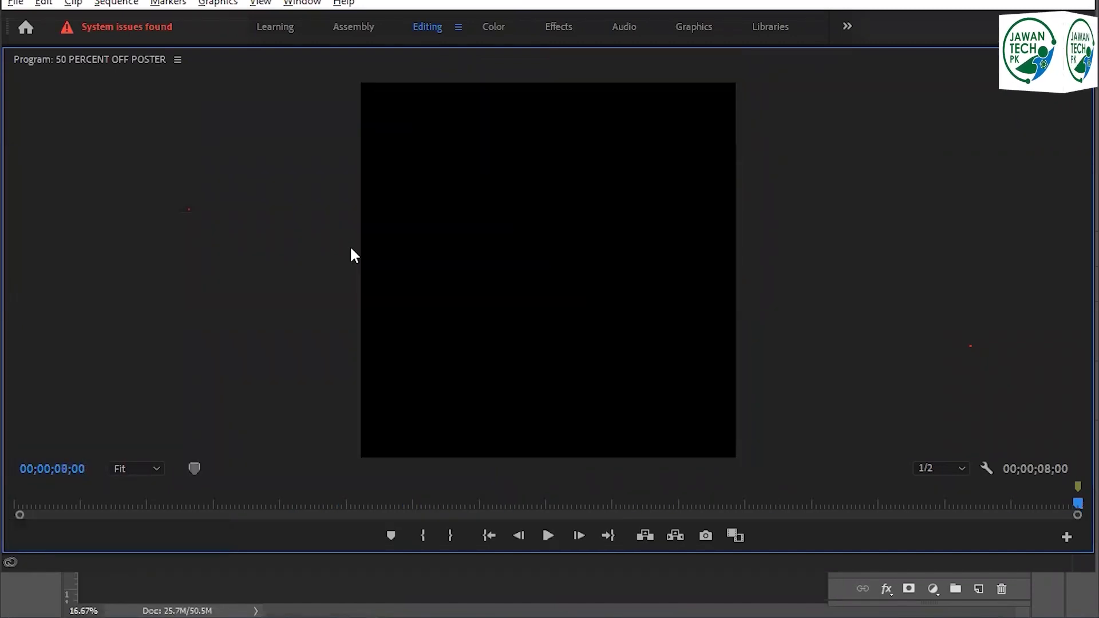
key("space")
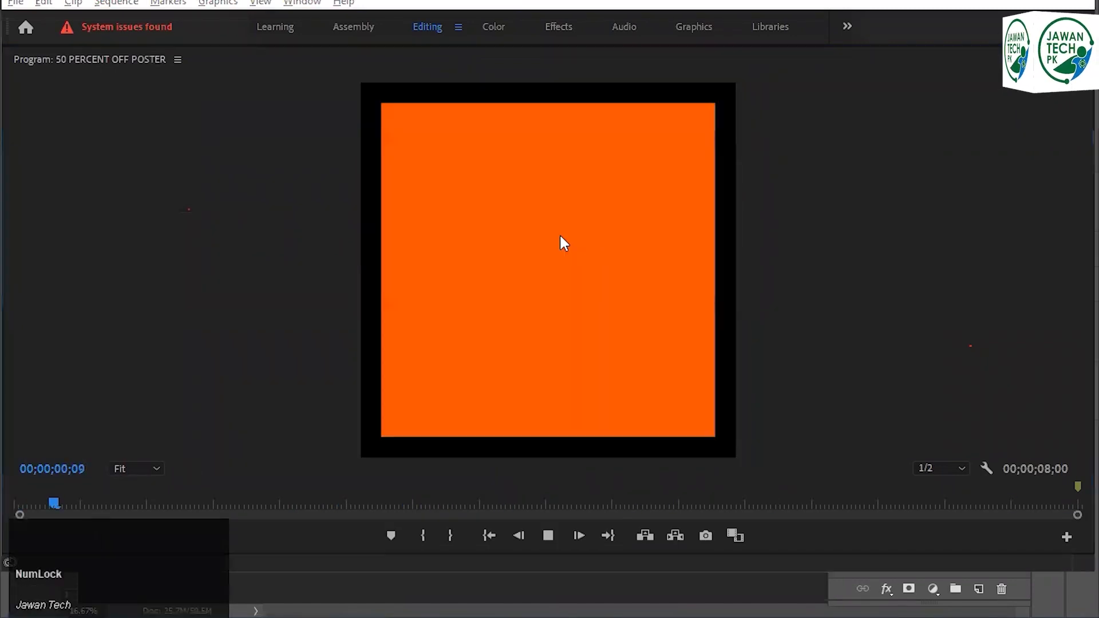
key("space")
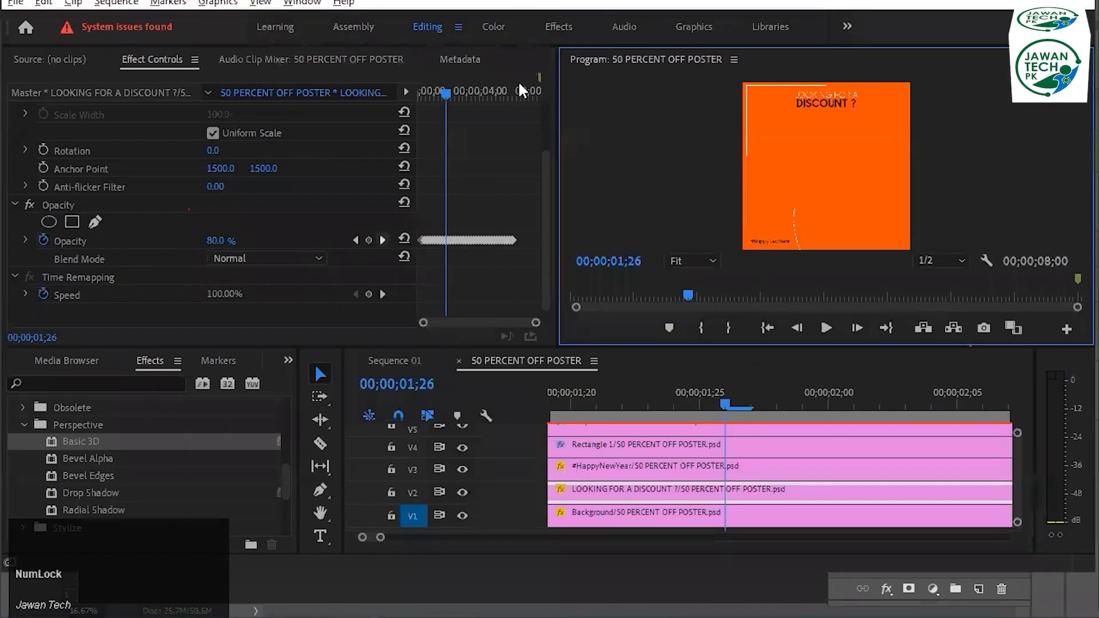
Remove the LOOKING FOR A DISCOUNT ? layer's Opacity keyframes beyond the clip end at 00;00;08;10, 00;00;08;15 and 00;00;08;20, and save the project
left_click(382, 240)
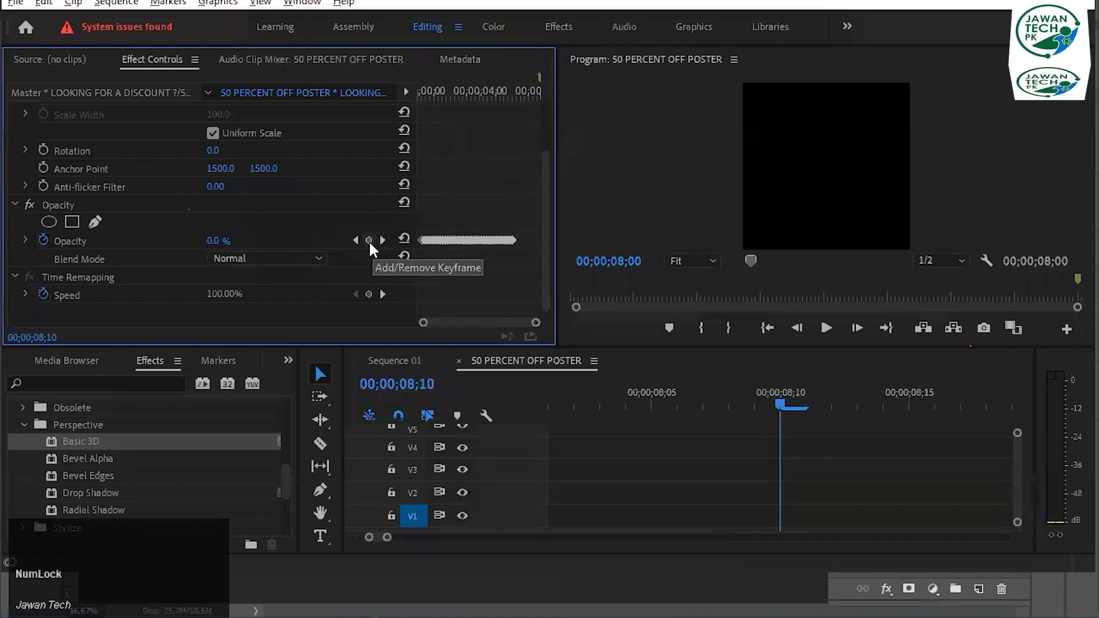
left_click(369, 240)
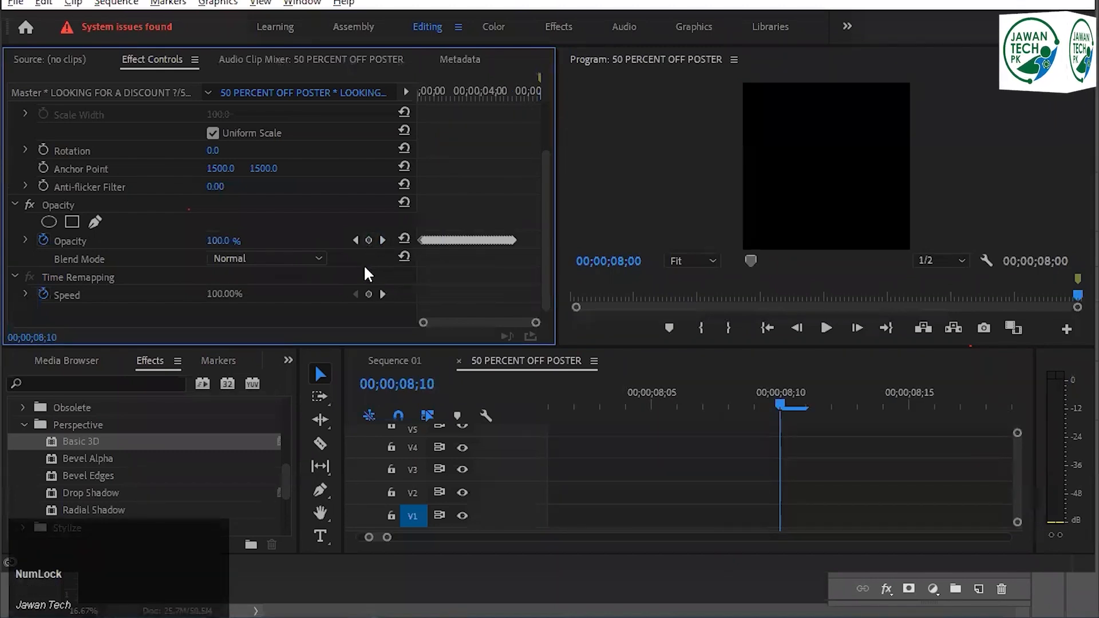
left_click(381, 240)
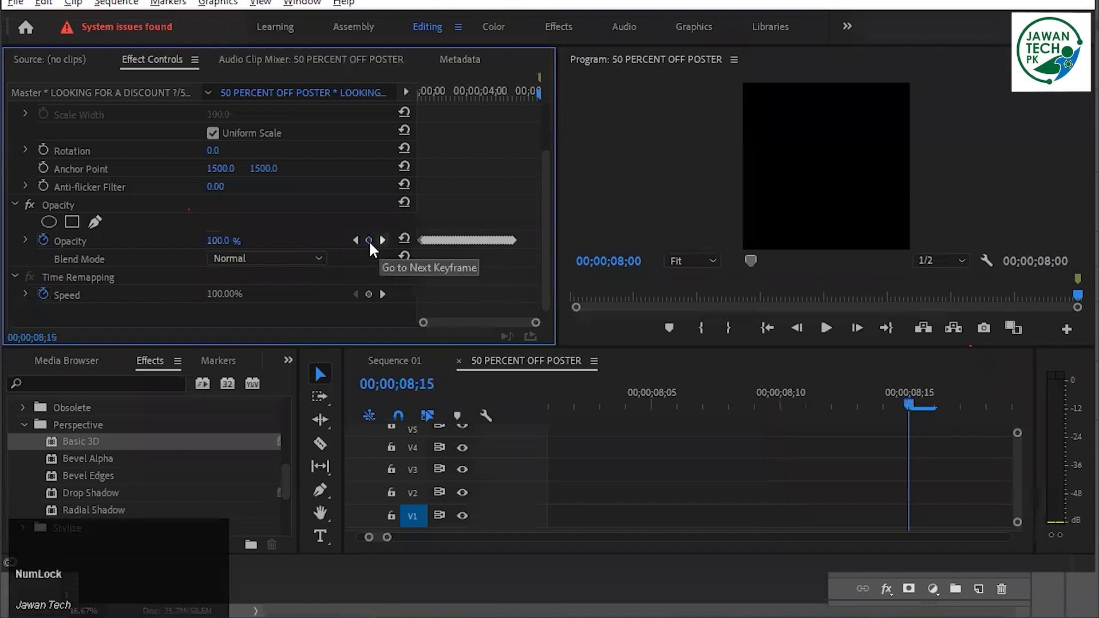
left_click(368, 240)
left_click(383, 240)
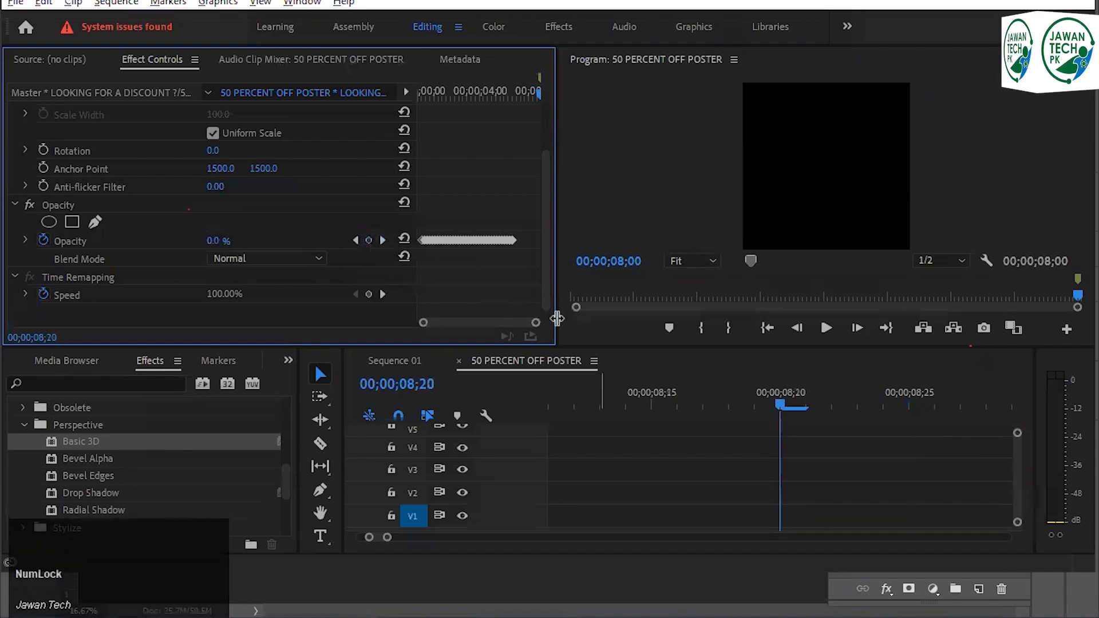
left_click(530, 323)
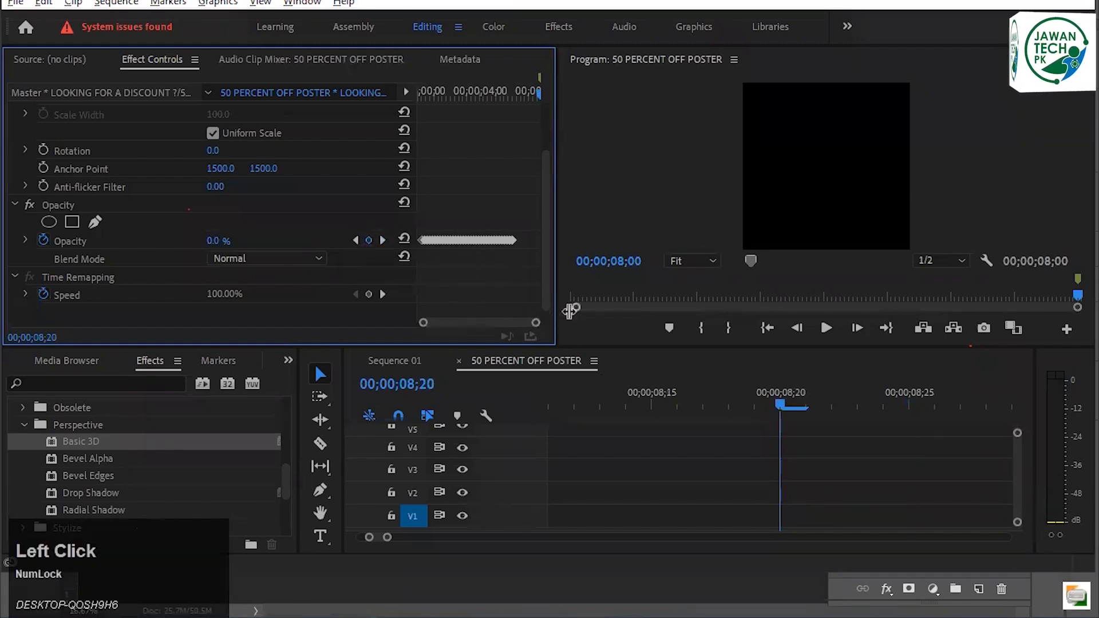
scroll(844, 452, "down", 2, "alt")
scroll(845, 456, "down", 5, "alt")
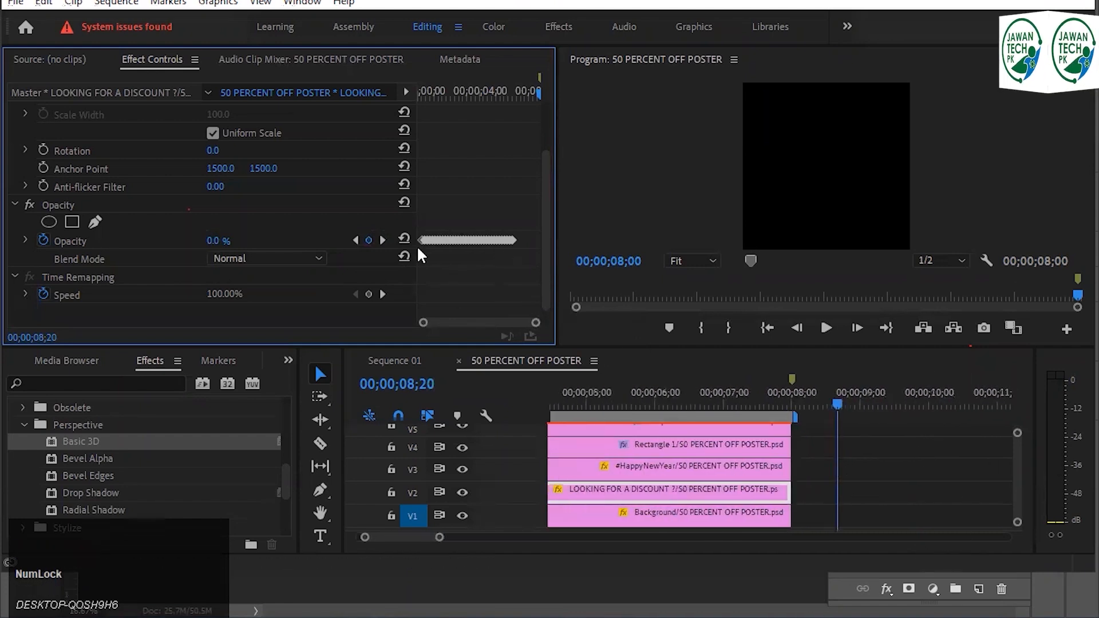
left_click(369, 239)
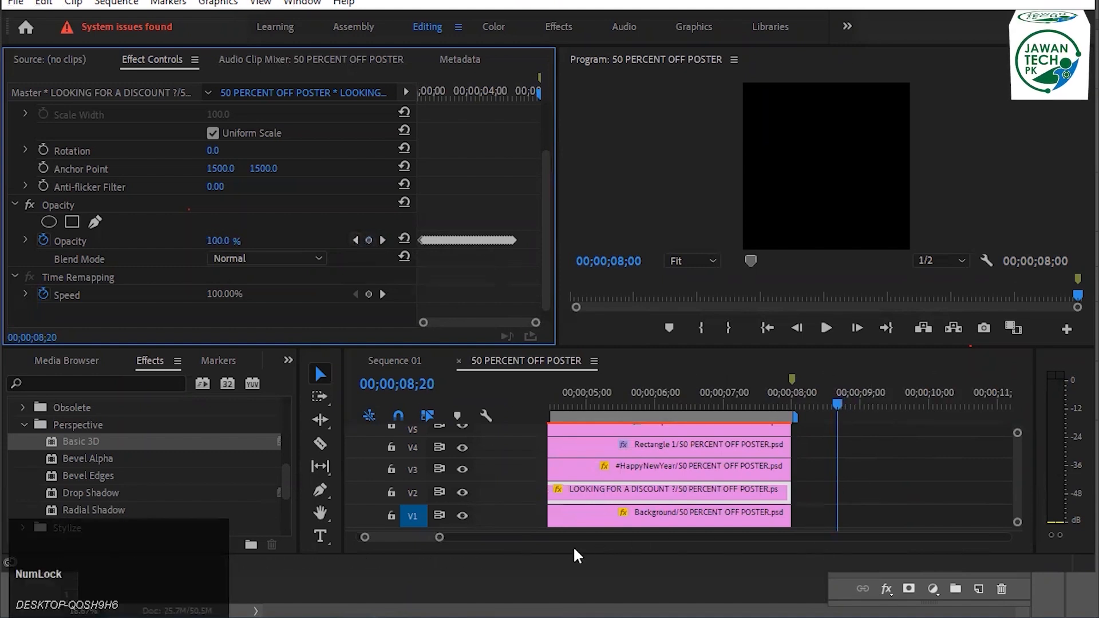
key("ctrl+s")
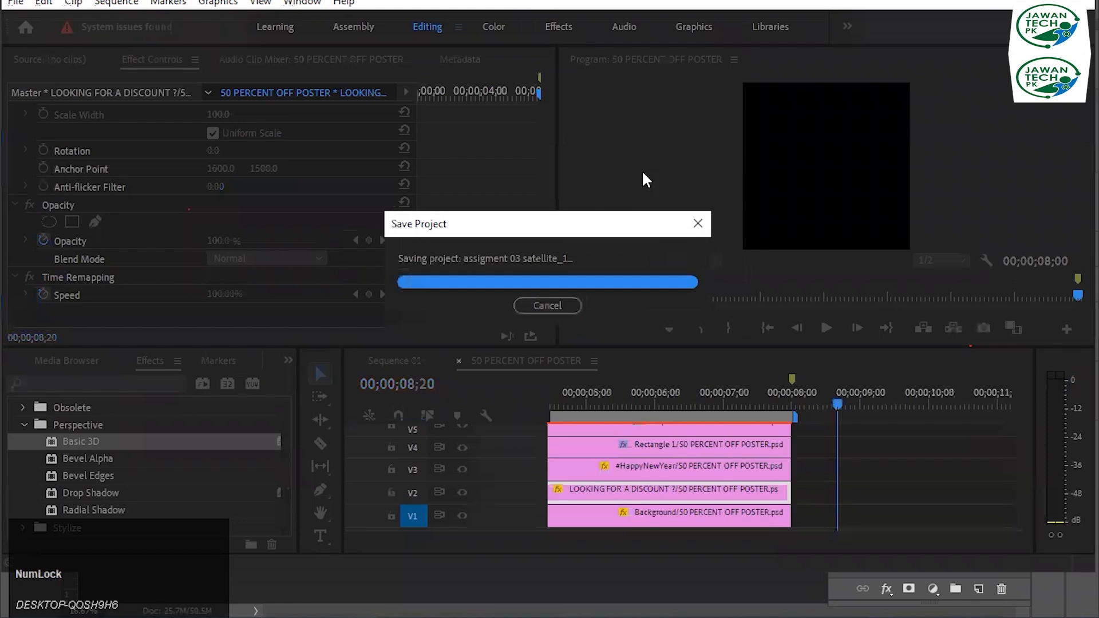
Review the full animation in the maximized Program monitor, and replay its ending from 00;00;04;15
key("grave")
left_click(68, 505)
key("space")
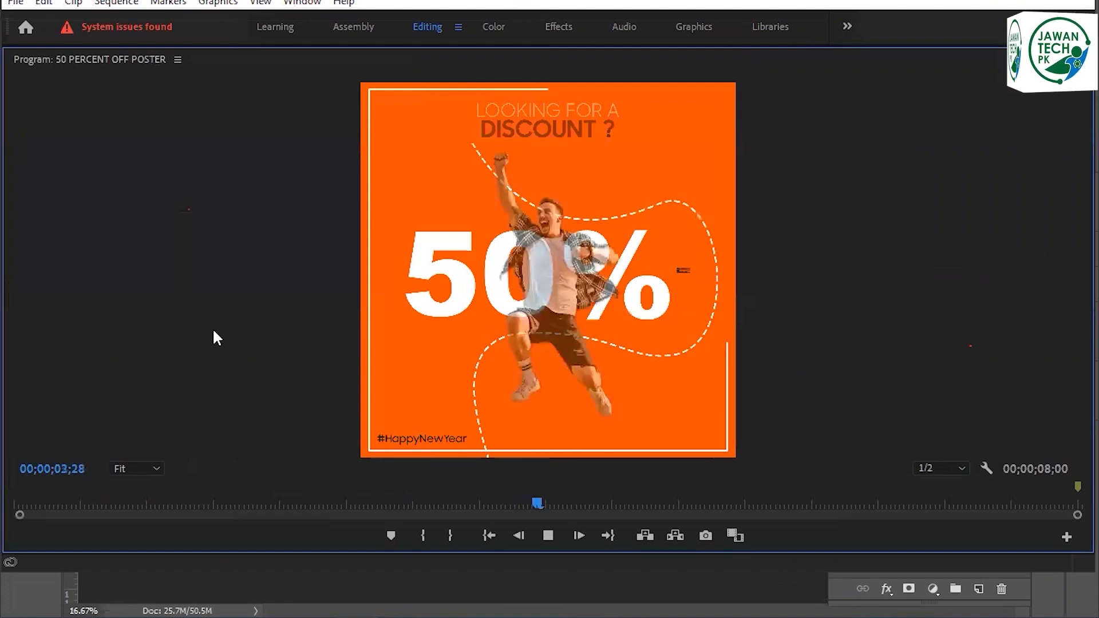
key("Num_Lock")
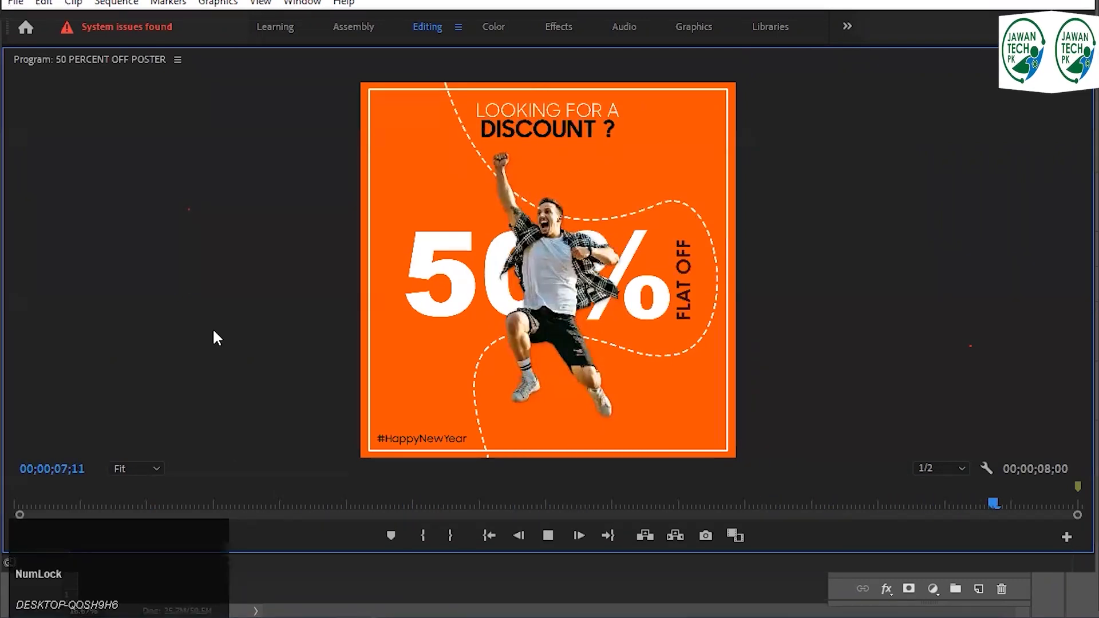
left_click(612, 504)
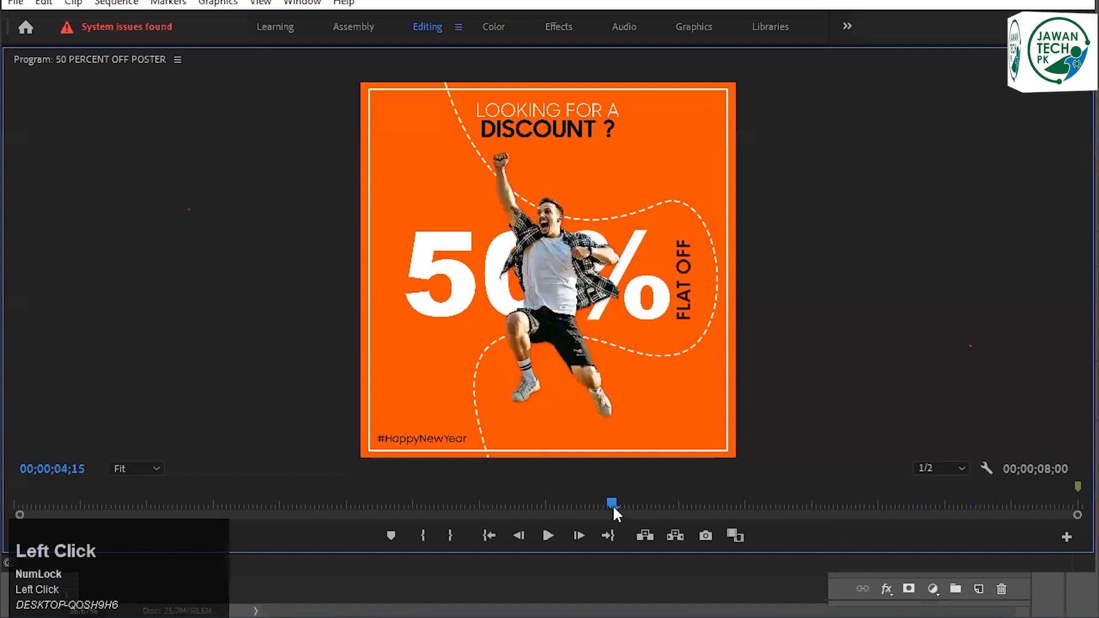
key("space")
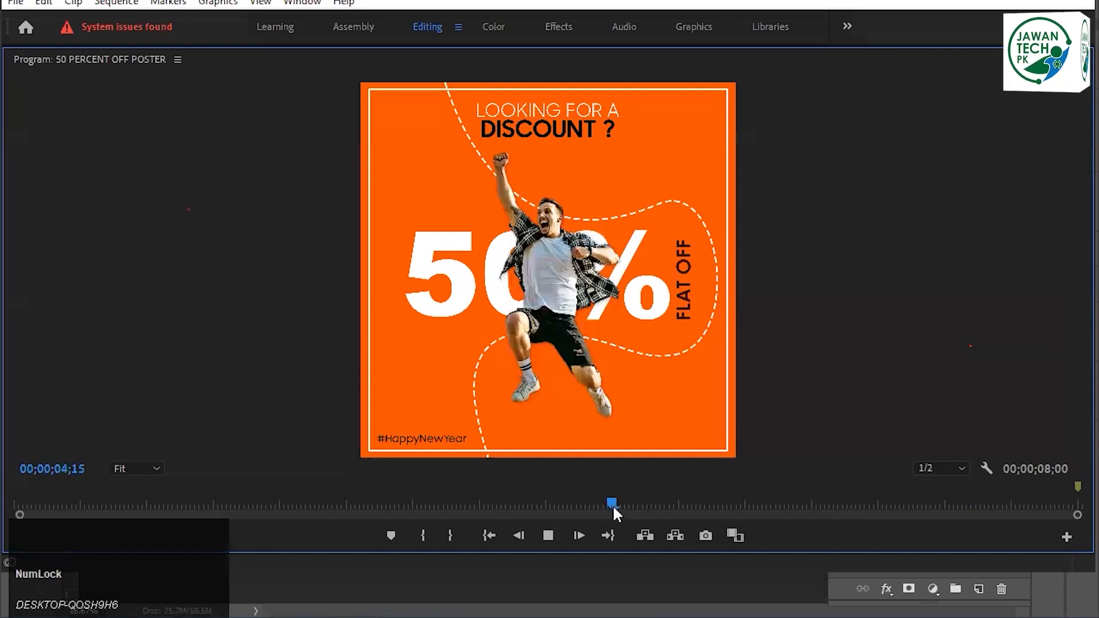
key("space")
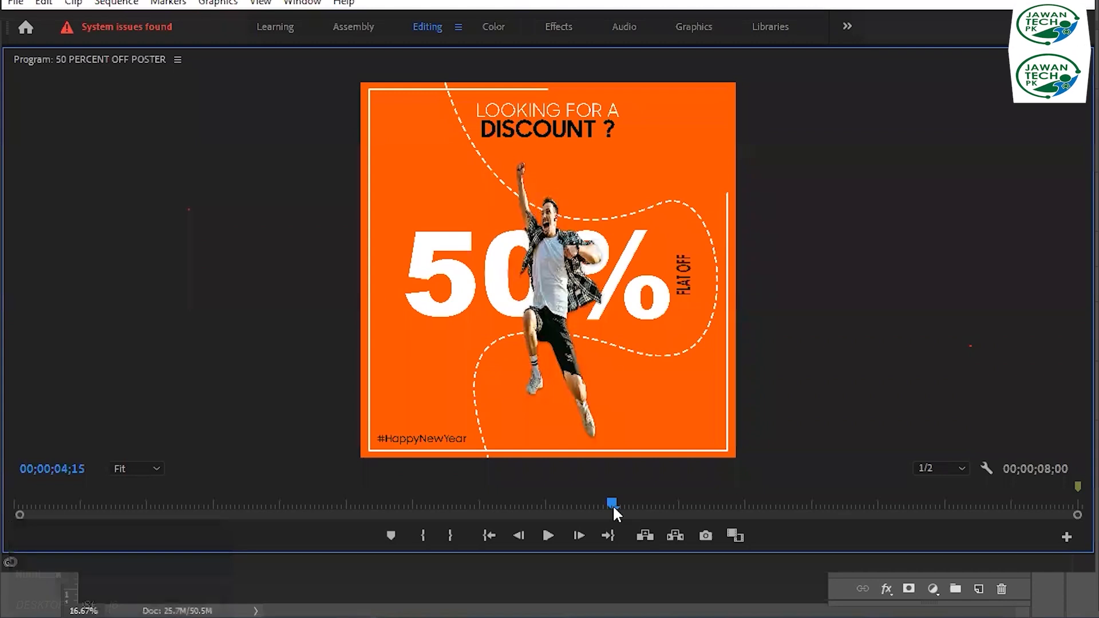
key("space")
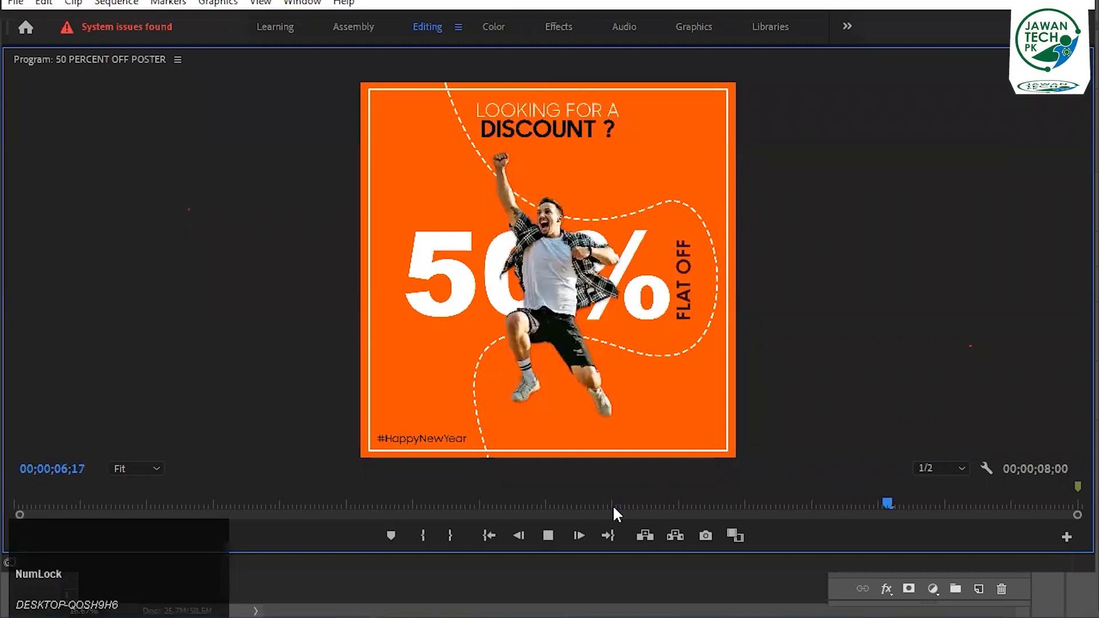
Pause the poster preview, save the project and restore the Program monitor to its normal size
key("space")
key("ctrl+s")
left_click(802, 322)
key("grave")
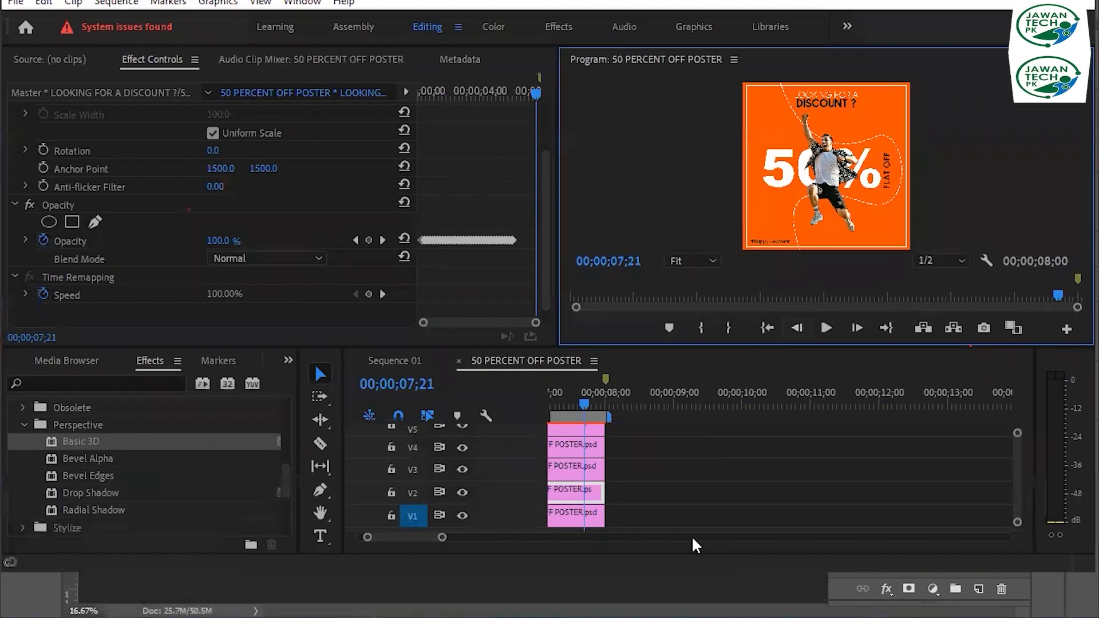
Clear the clip selection, fit the whole sequence in the timeline and expose audio track A1 beneath the video tracks
left_click(416, 541)
scroll(632, 483, "down", 3)
left_click(790, 531)
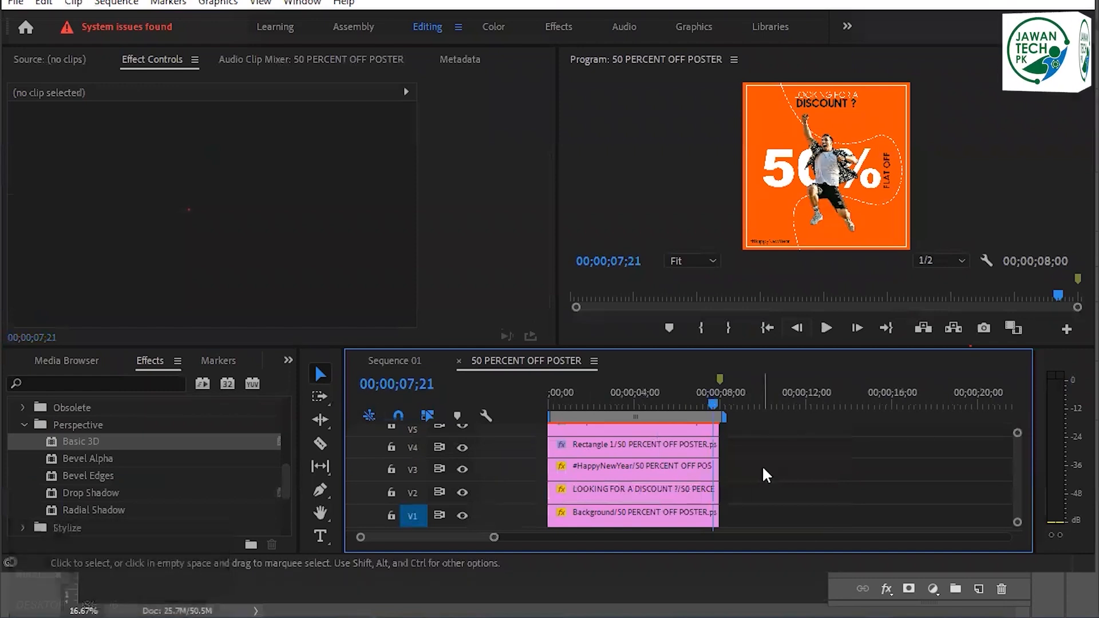
scroll(763, 473, "down", 2)
left_click(1015, 486)
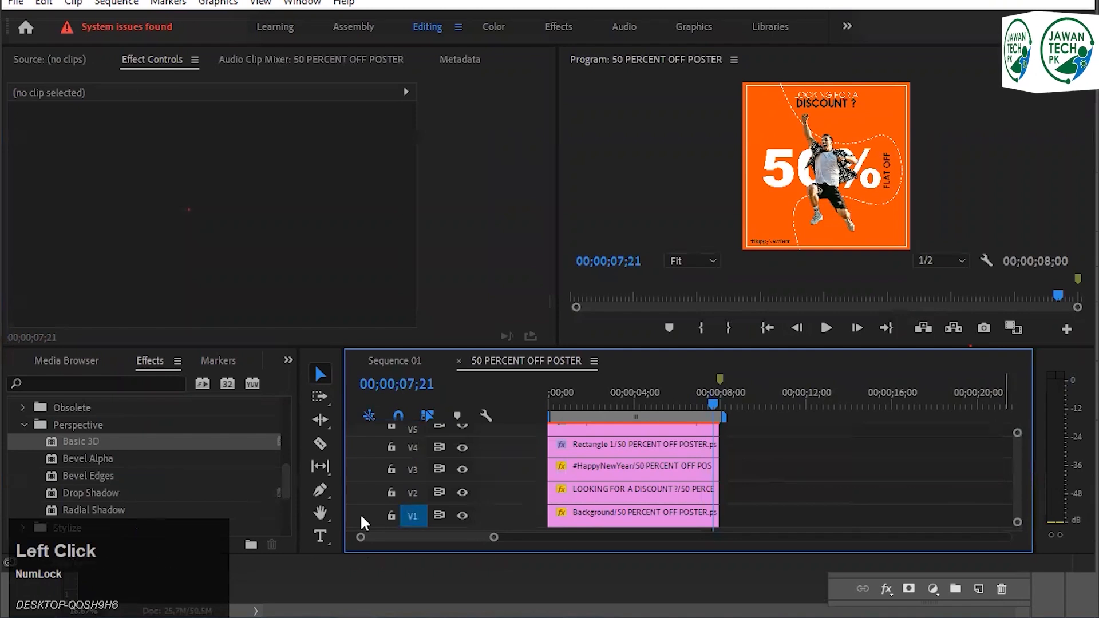
left_click_drag(421, 505, 424, 487)
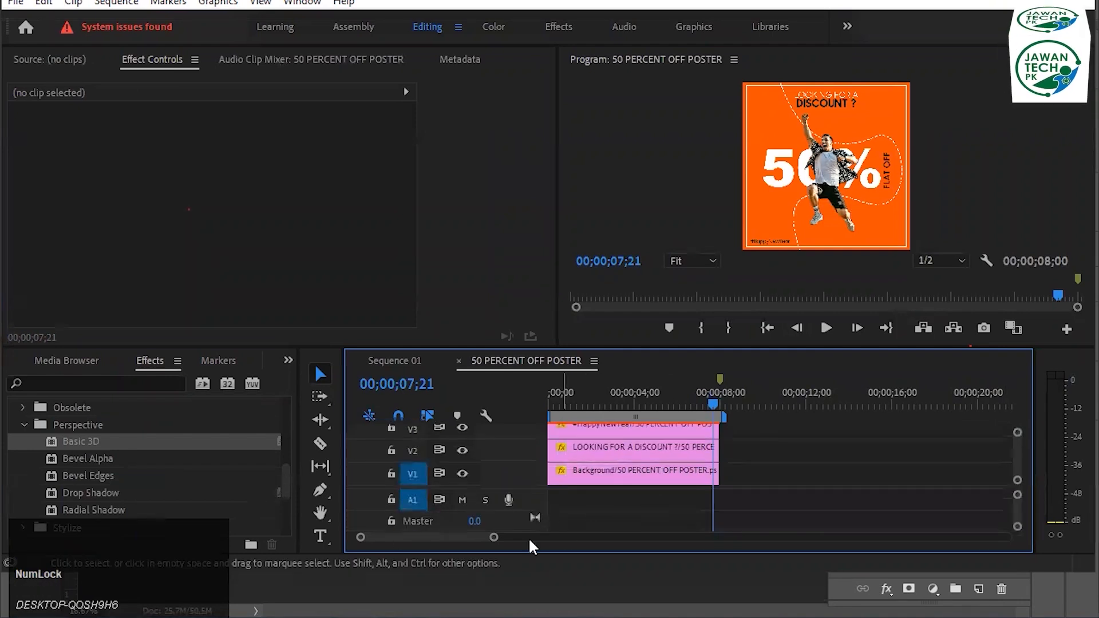
Switch to the RESOURCES folder in File Explorer and view the man-jumping-from-a-rock-2923157 photo, closing it when done
key("alt+Tab")
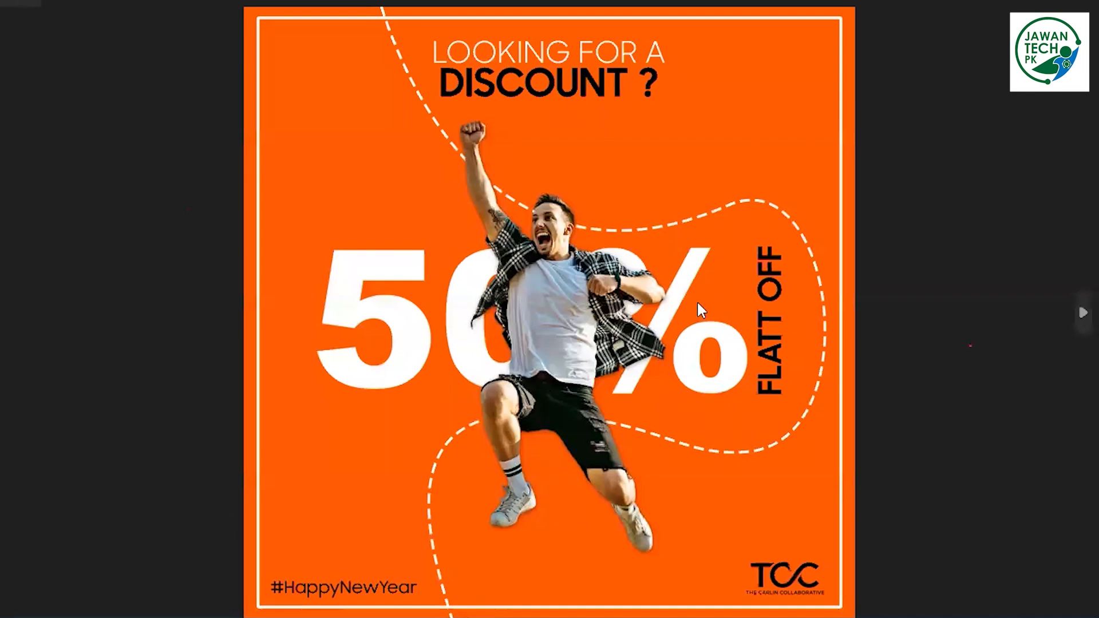
key("Num_Lock")
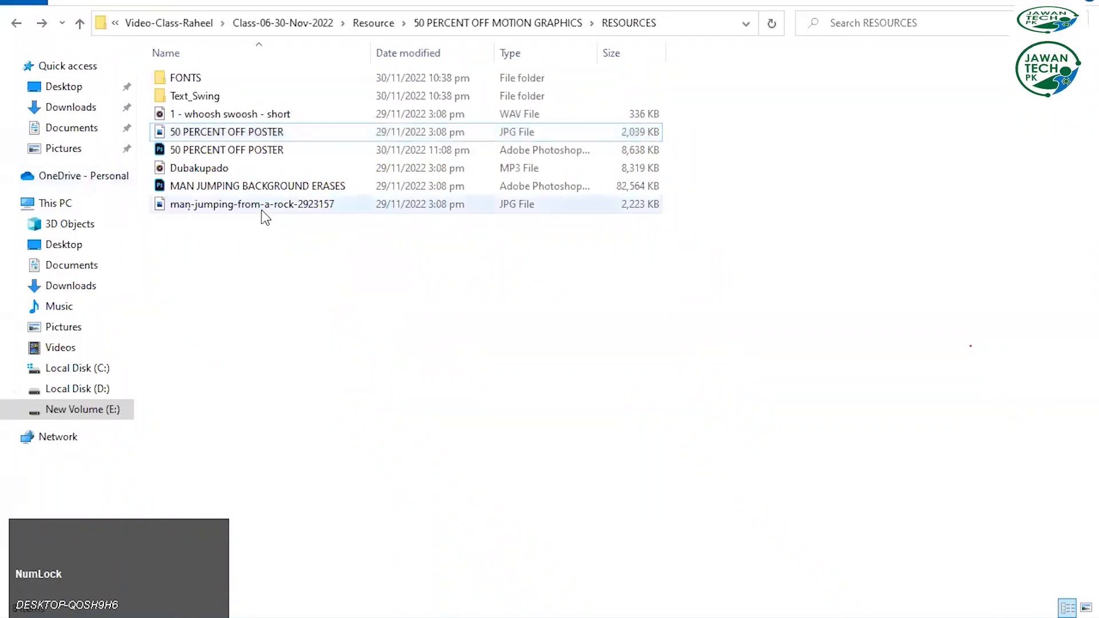
left_click(265, 216)
double_click(265, 210)
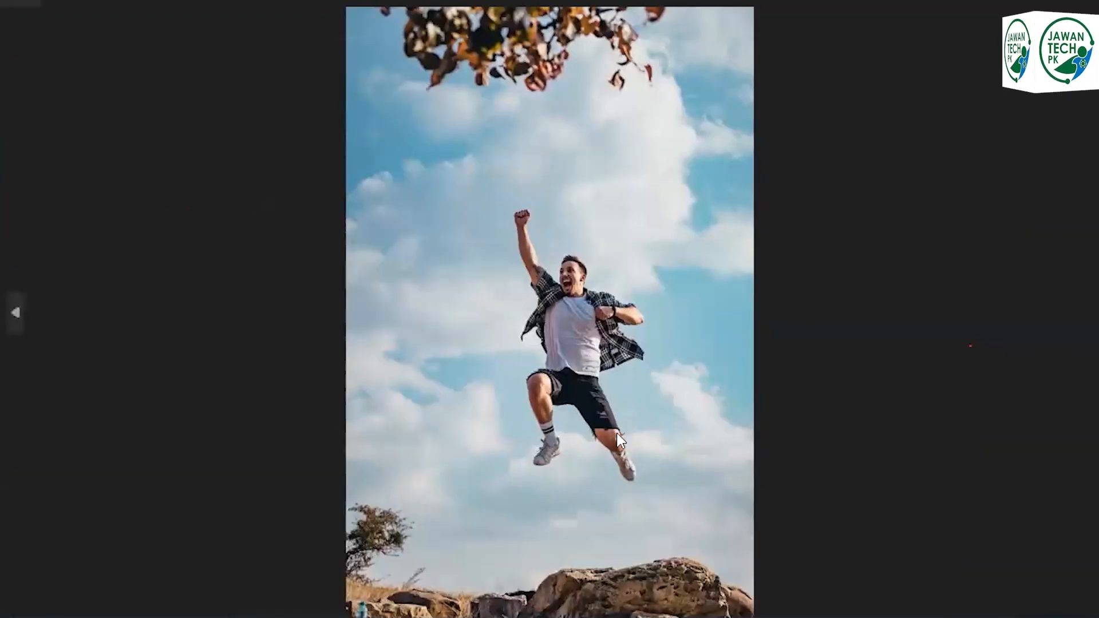
key("Num_Lock")
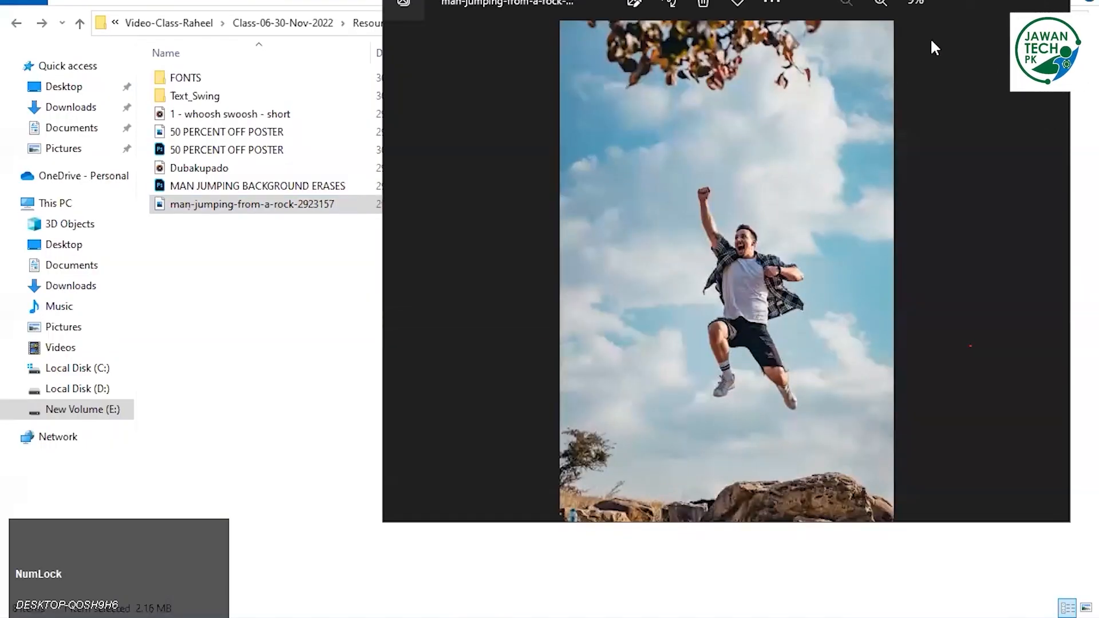
left_click(1043, 3)
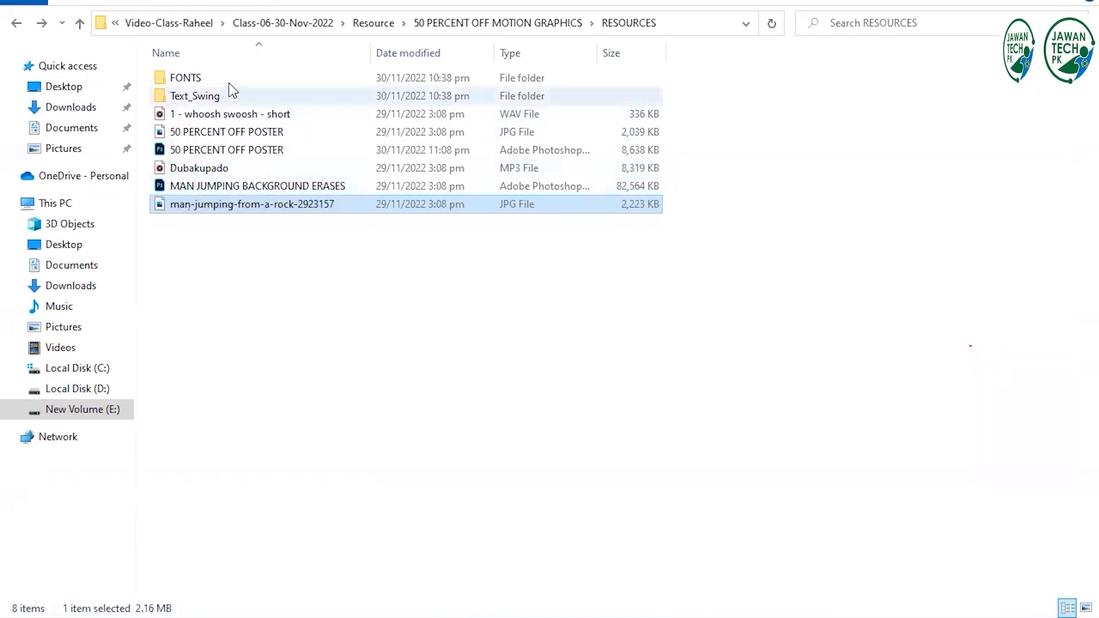
Play the Dubakupado MP3 from the RESOURCES folder, skip to about 1:01 and close the player
double_click(225, 168)
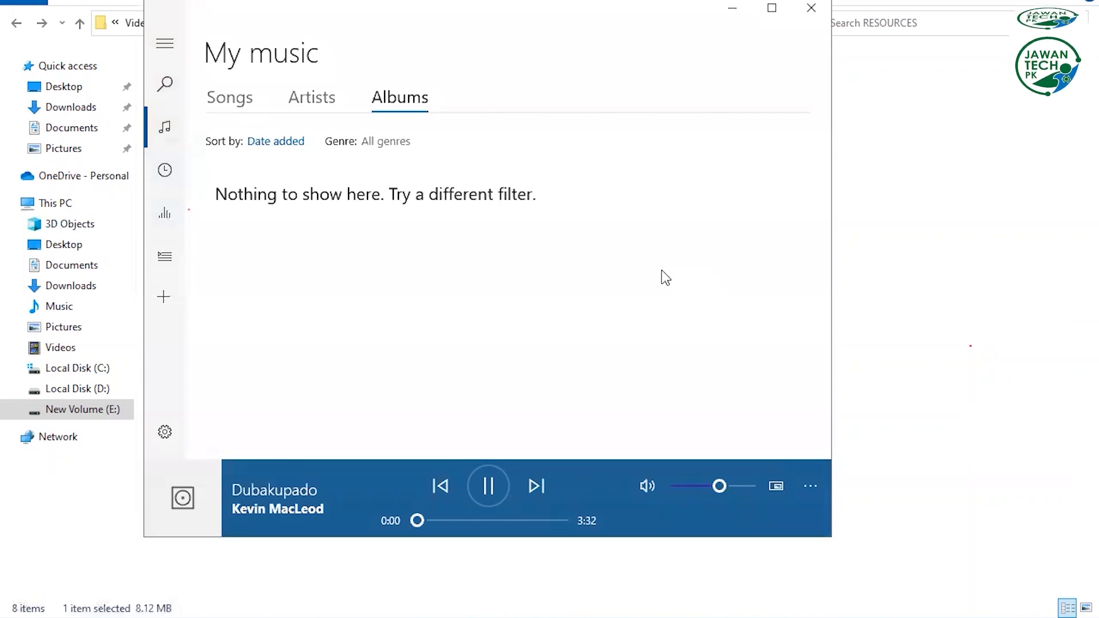
left_click(458, 520)
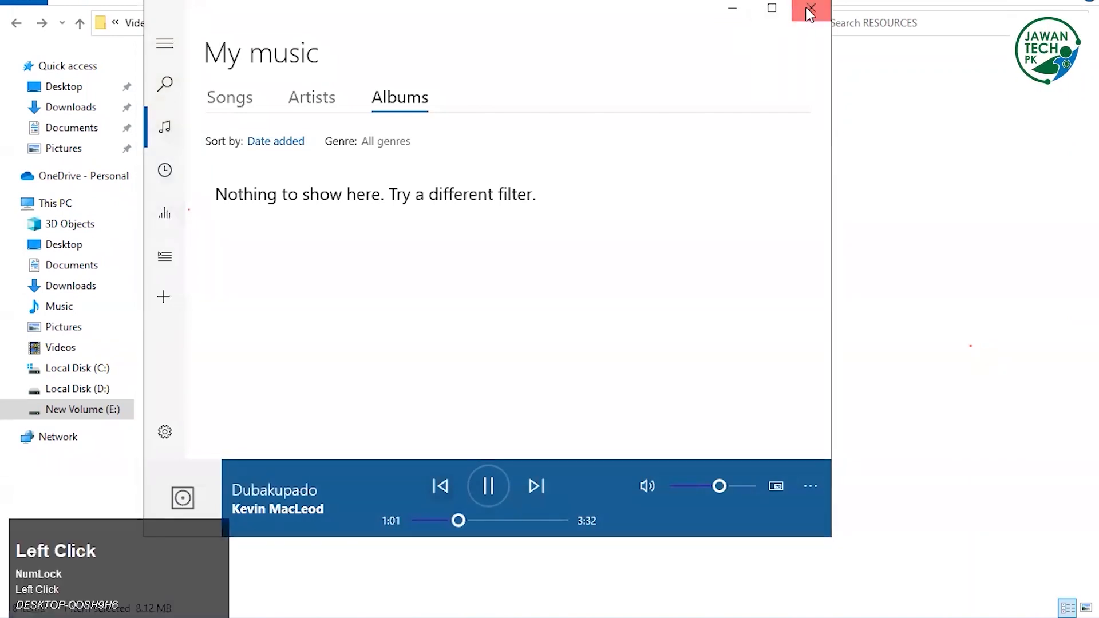
left_click(810, 10)
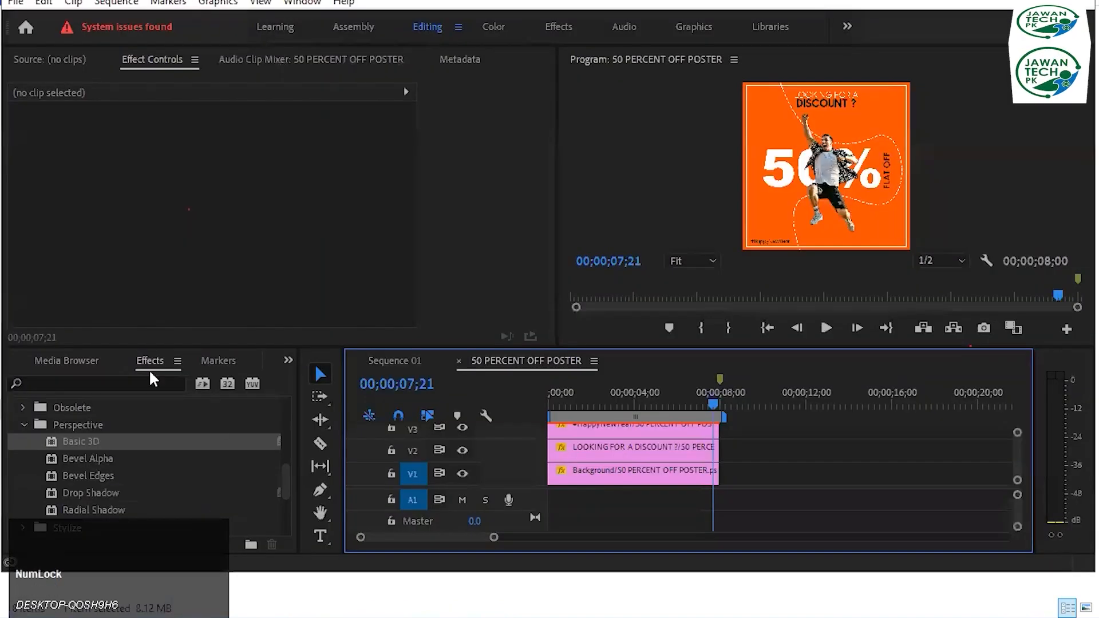
Import the 1 - whoosh swoosh - short WAV and Dubakupado MP3 files into the project's root, outside the poster bin
left_click(76, 361)
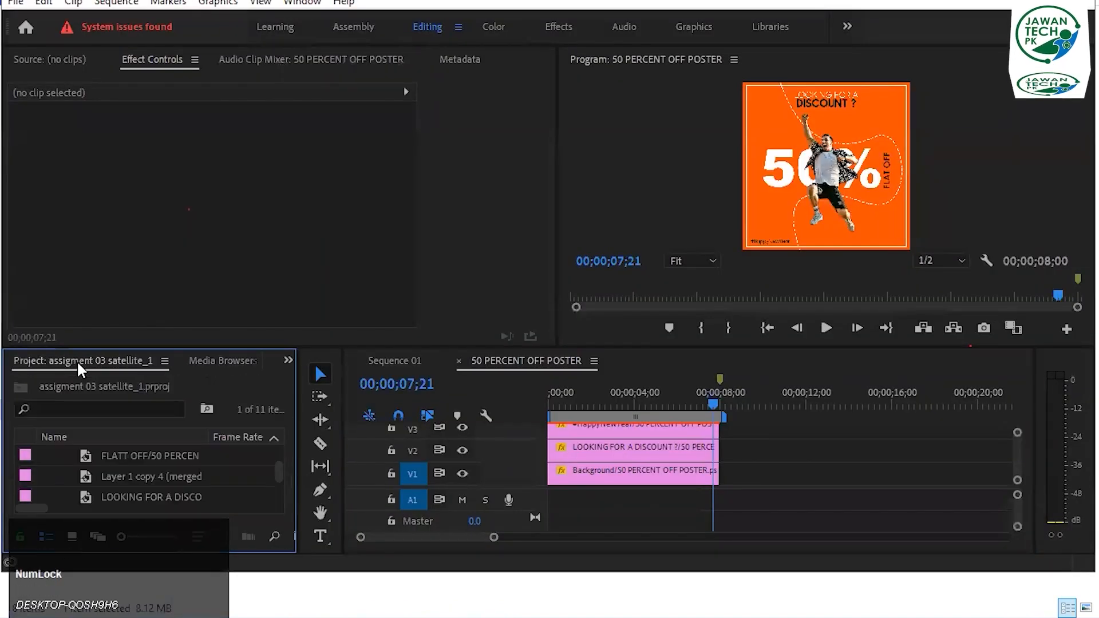
left_click(242, 509)
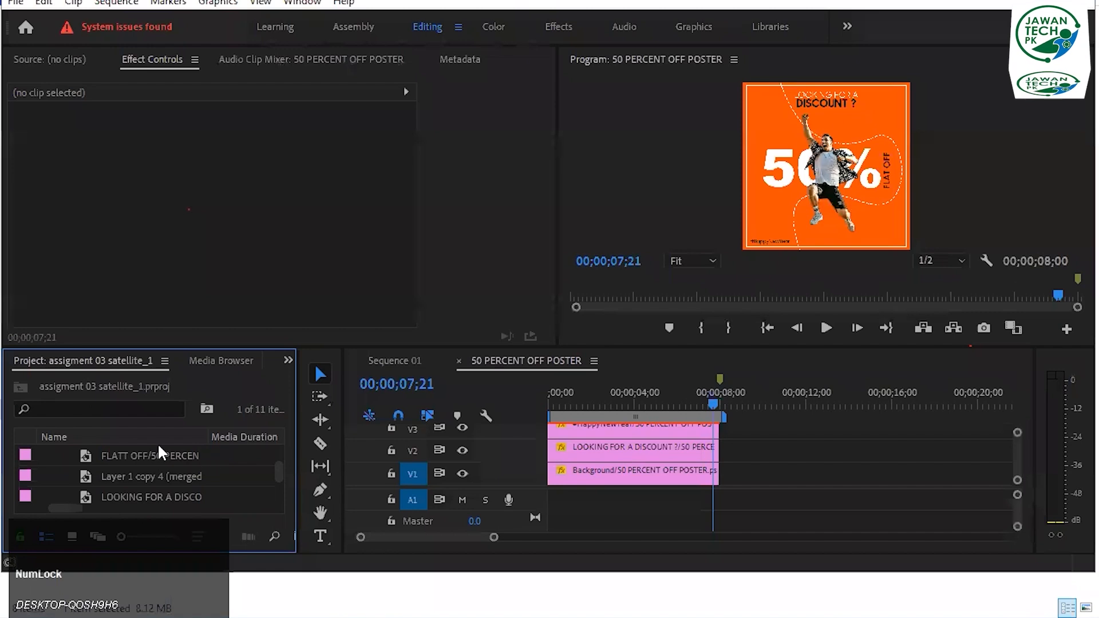
left_click(91, 389)
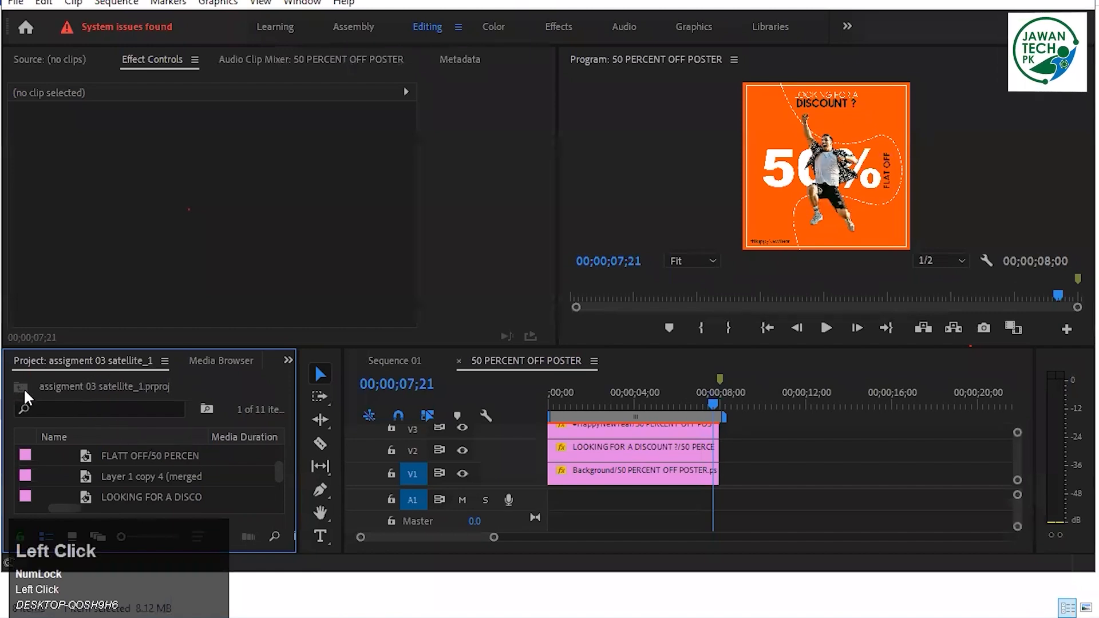
scroll(110, 480, "up", 2)
left_click(62, 457)
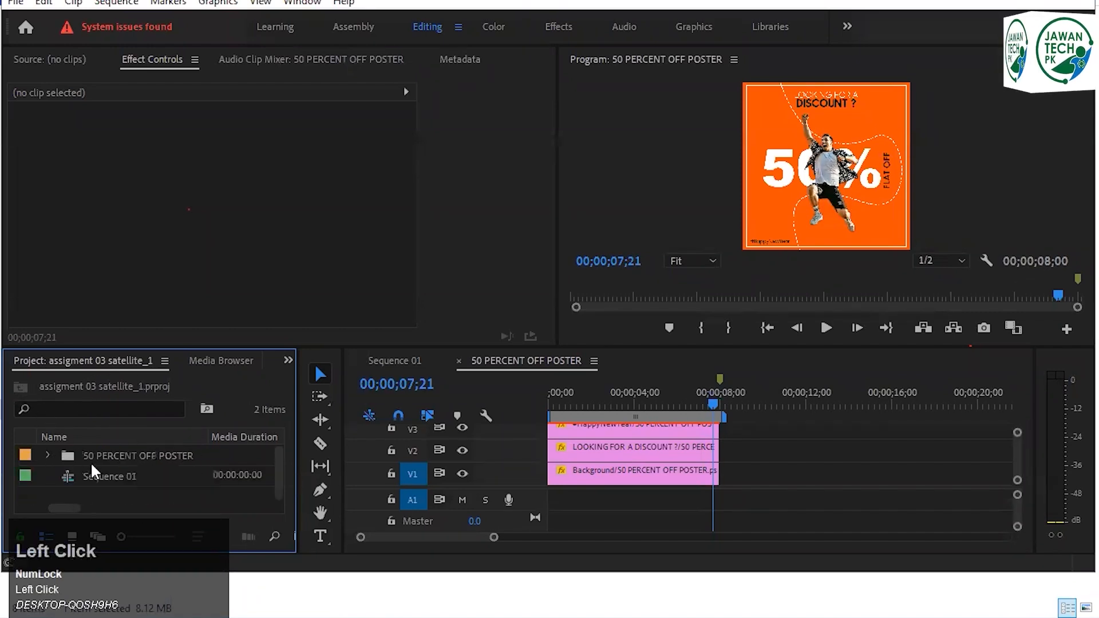
key("ctrl+i")
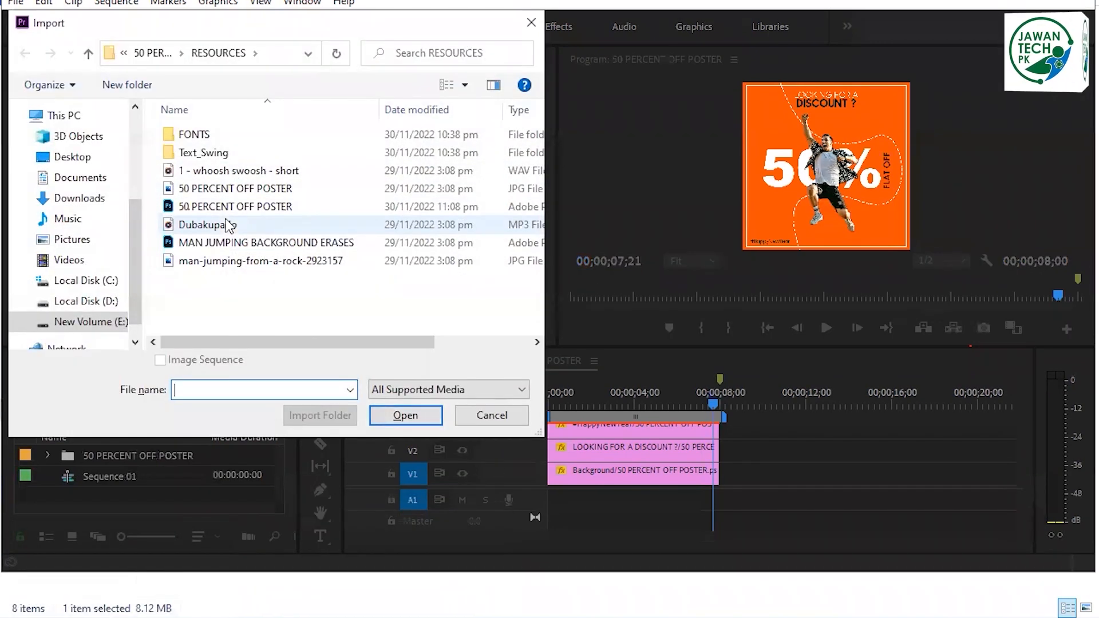
left_click(228, 189)
left_click(207, 225, "ctrl")
left_click(239, 170, "ctrl")
key("Return")
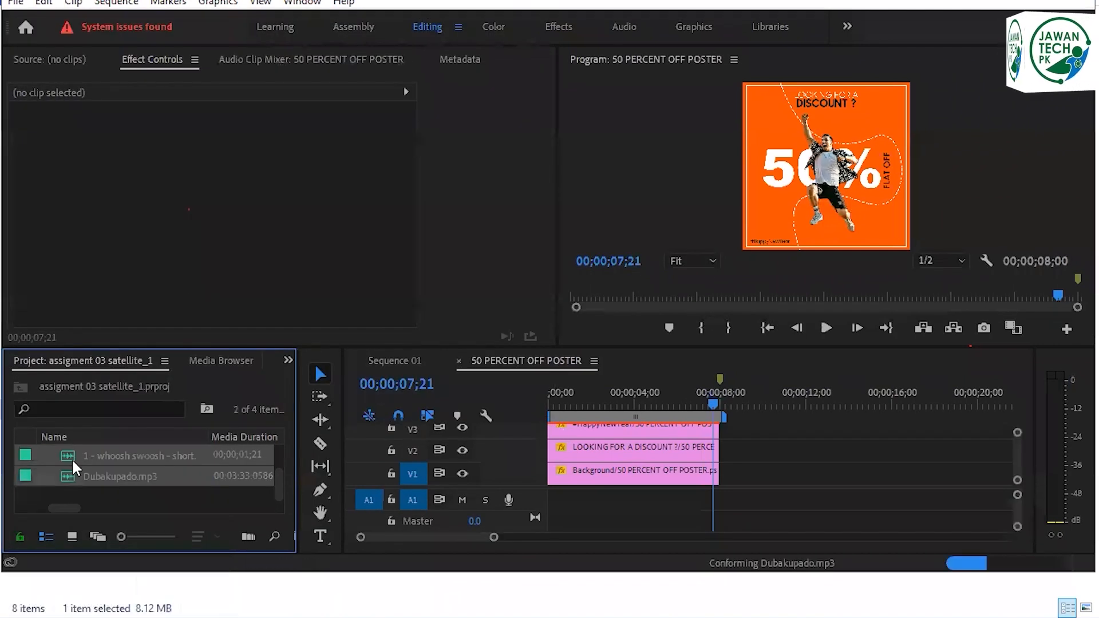
Listen to the 1 - whoosh swoosh - short file from File Explorer, close the player and return to Premiere Pro
left_click(68, 457)
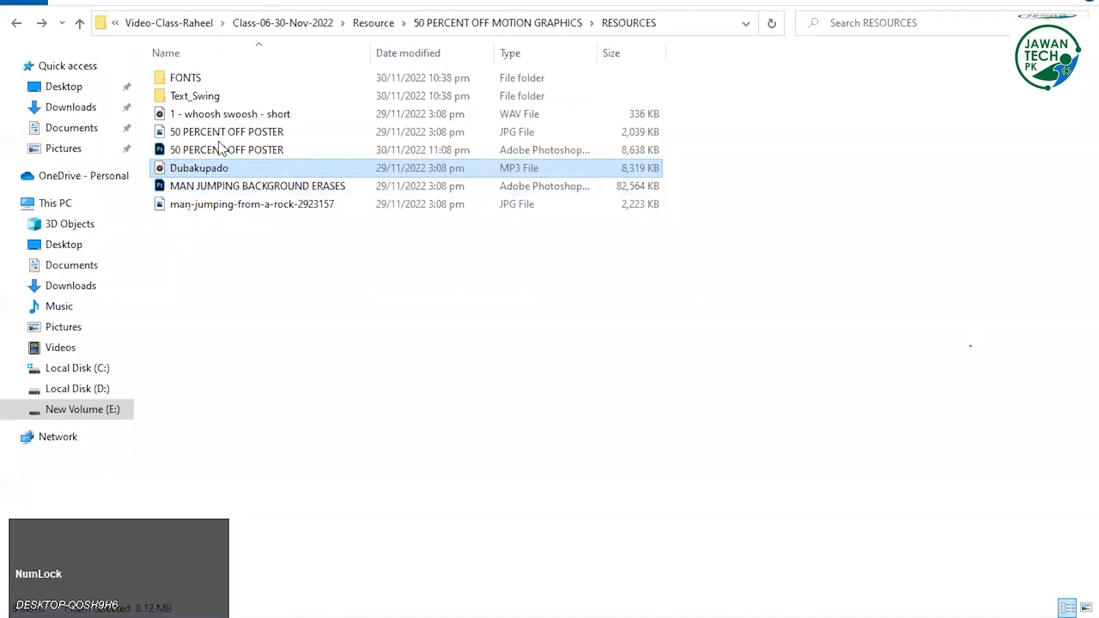
left_click(221, 115)
double_click(219, 114)
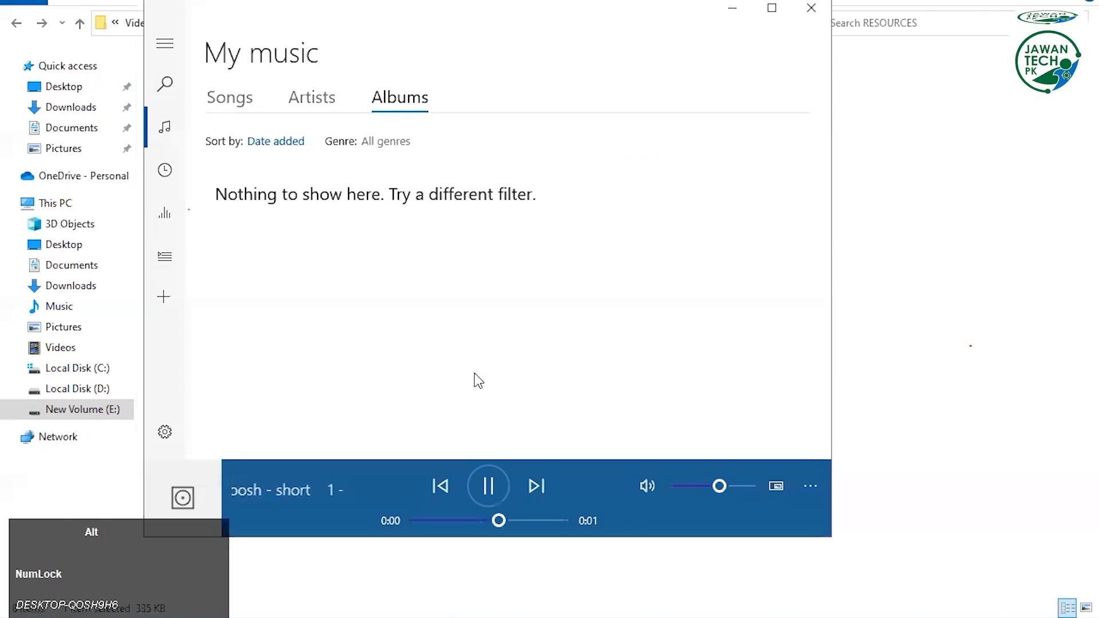
key("alt+F4")
key("alt+Tab")
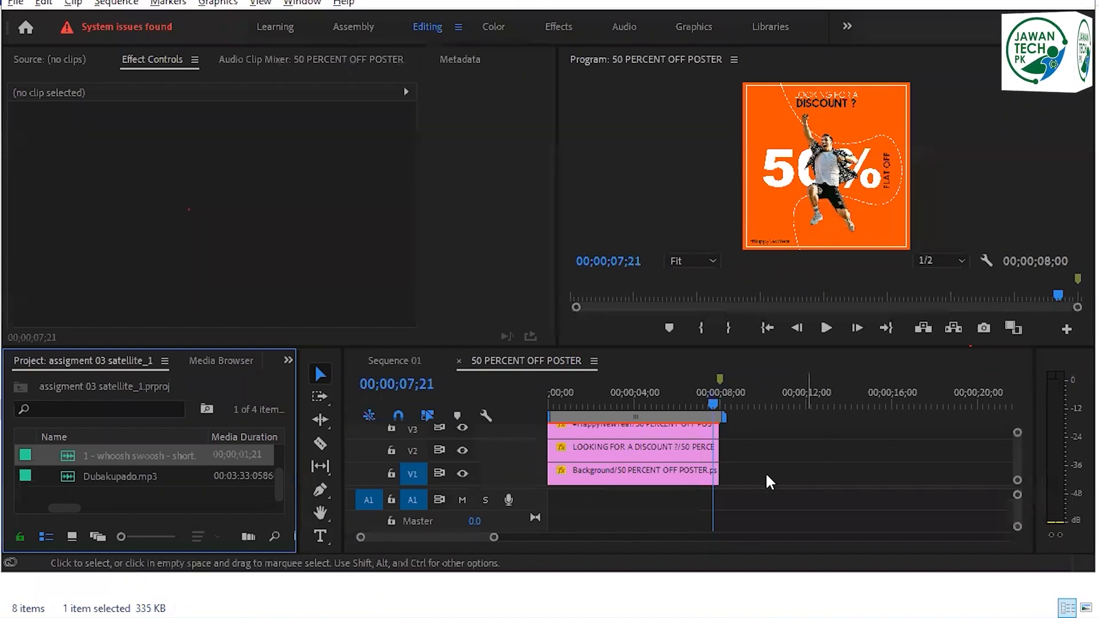
Place the 1 - whoosh swoosh - short clip on A1 at the 50% layer's last animation keyframe, 00;00;02;20
left_click(636, 410)
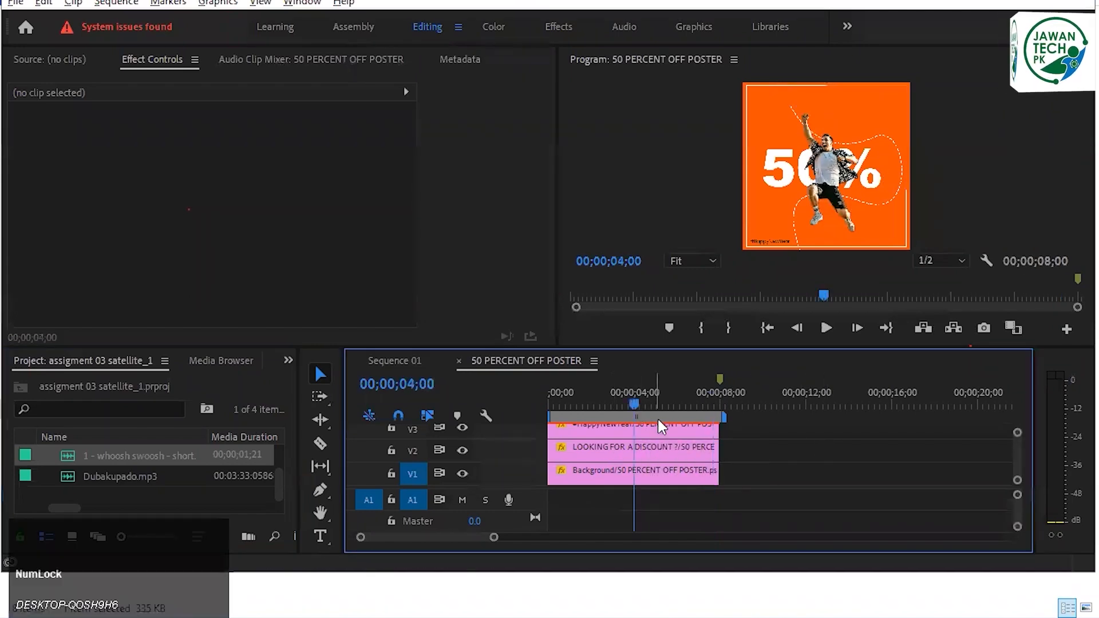
left_click(613, 406)
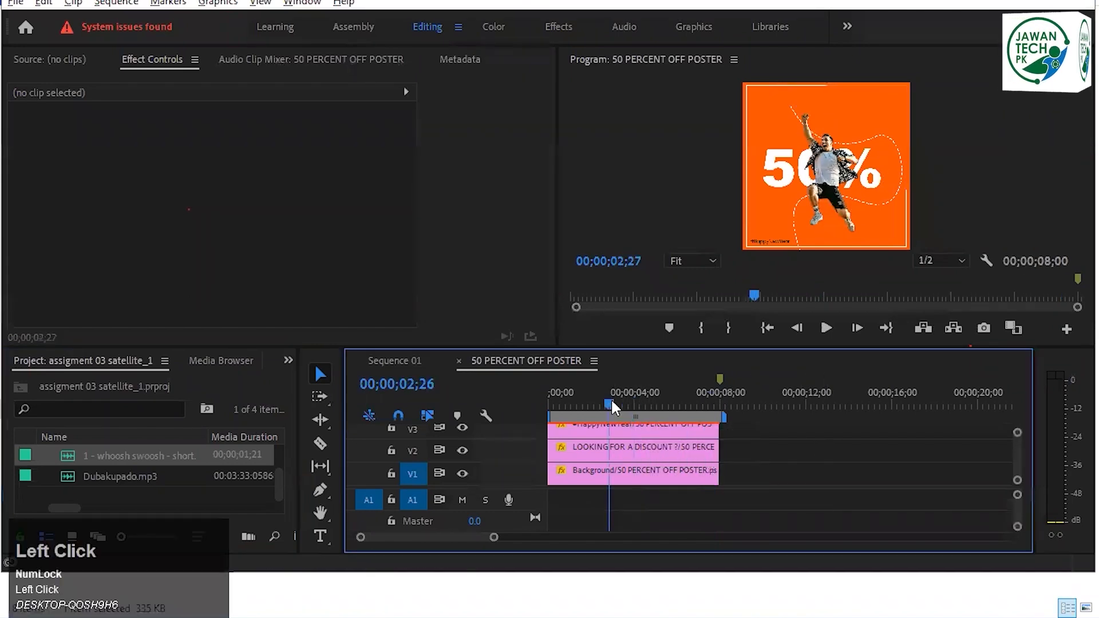
scroll(672, 472, "up", 1)
scroll(830, 475, "up", 2)
left_click(671, 452)
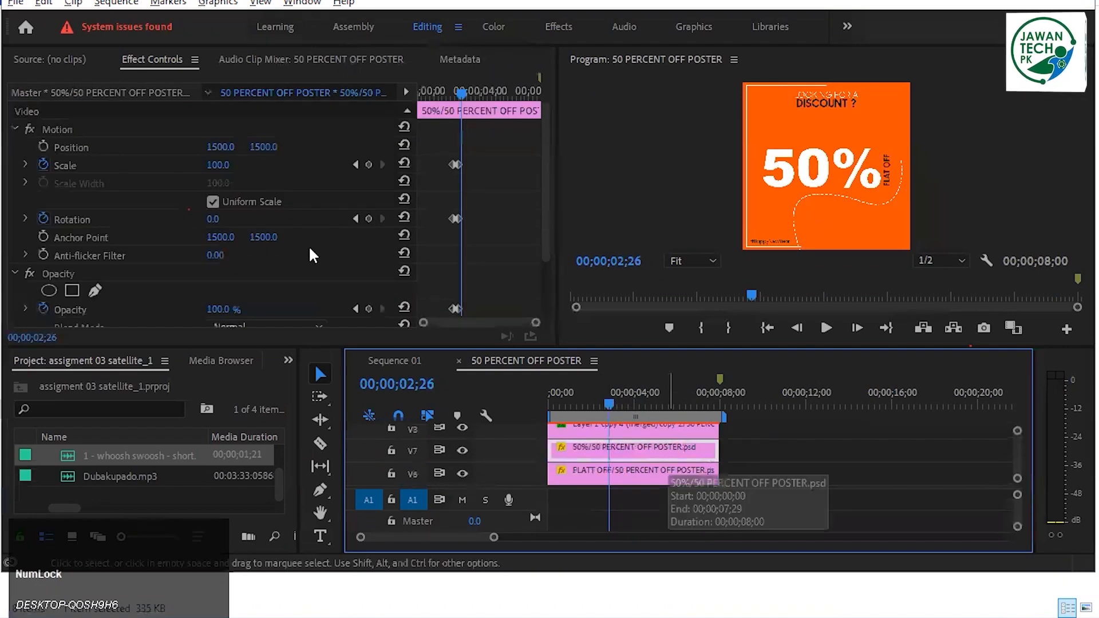
left_click(356, 310)
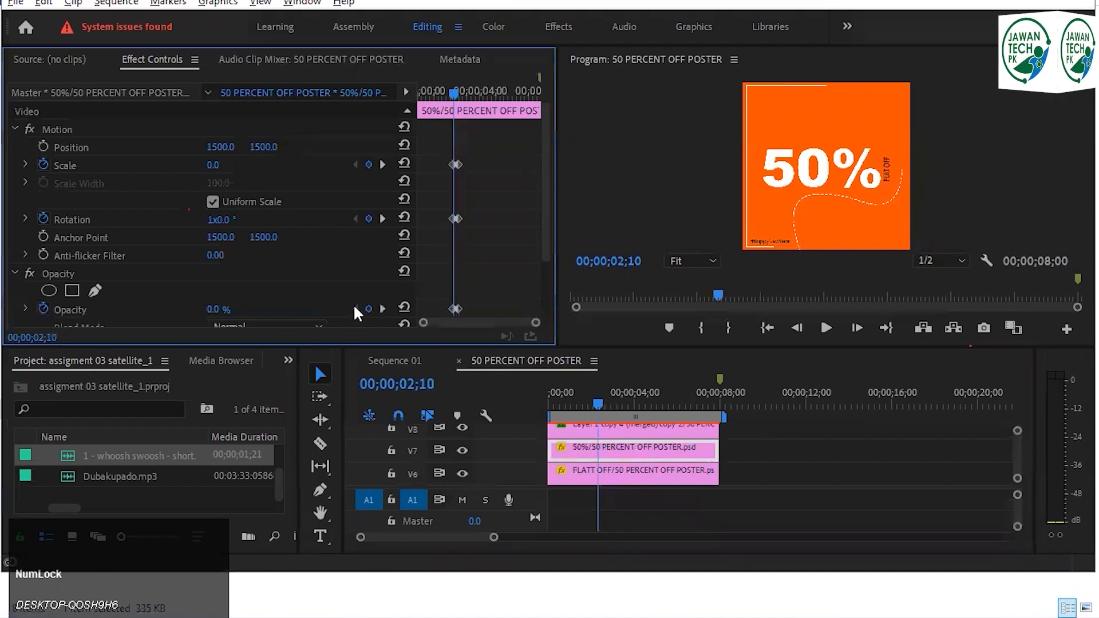
left_click(382, 309)
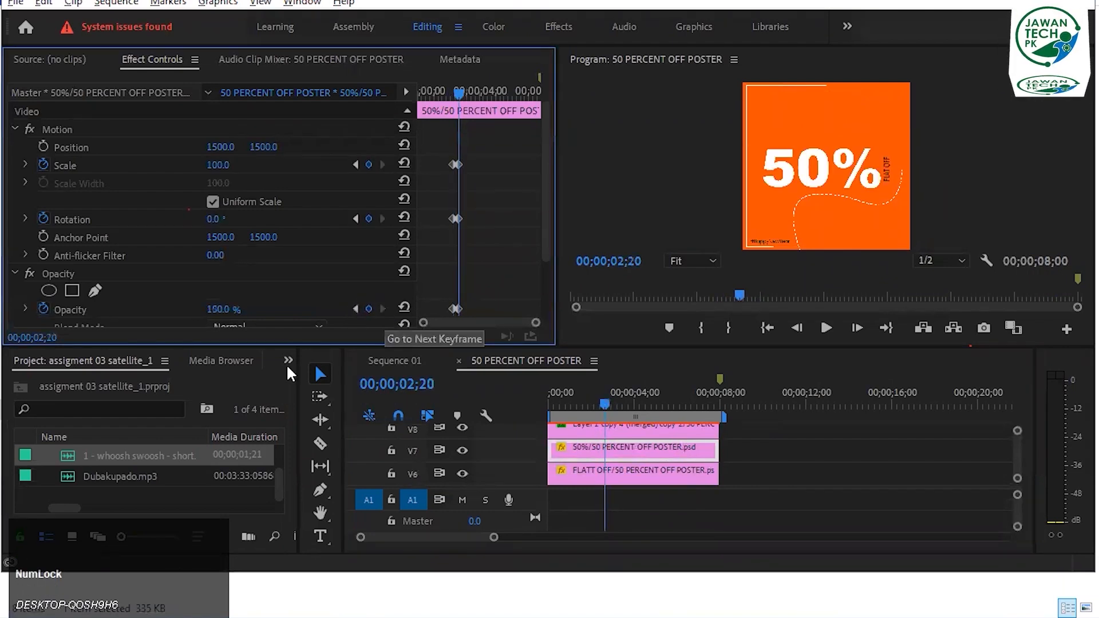
left_click_drag(68, 457, 623, 498)
scroll(622, 497, "up", 2)
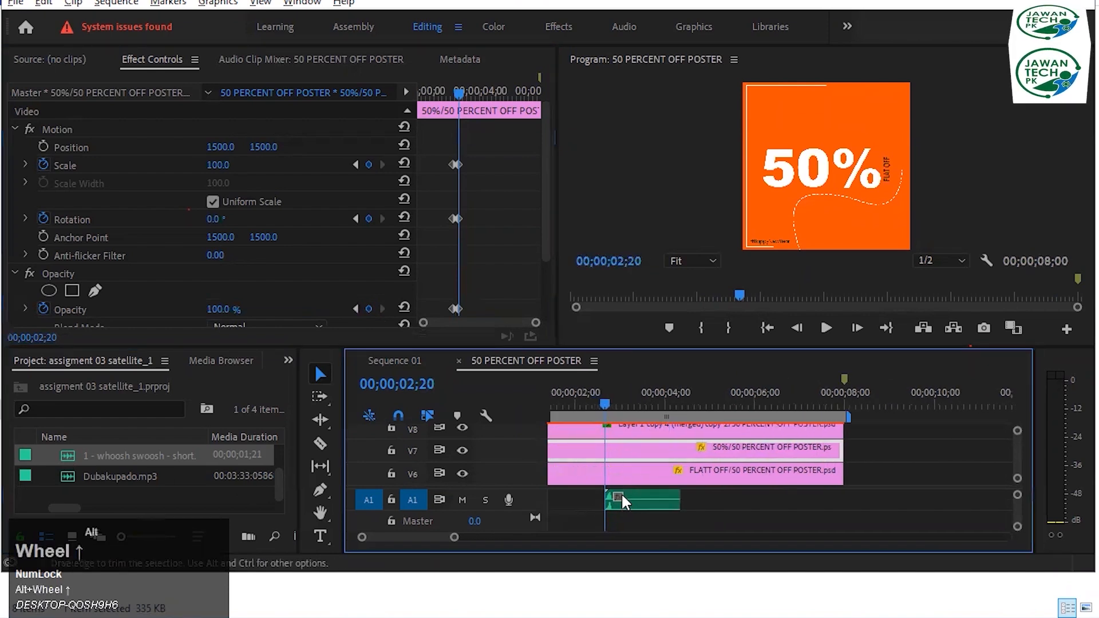
scroll(622, 494, "up", 3)
Move the whoosh clip on A1 to start at 00;00;02;10 and trim its end to leave only the short swoosh
left_click(355, 219)
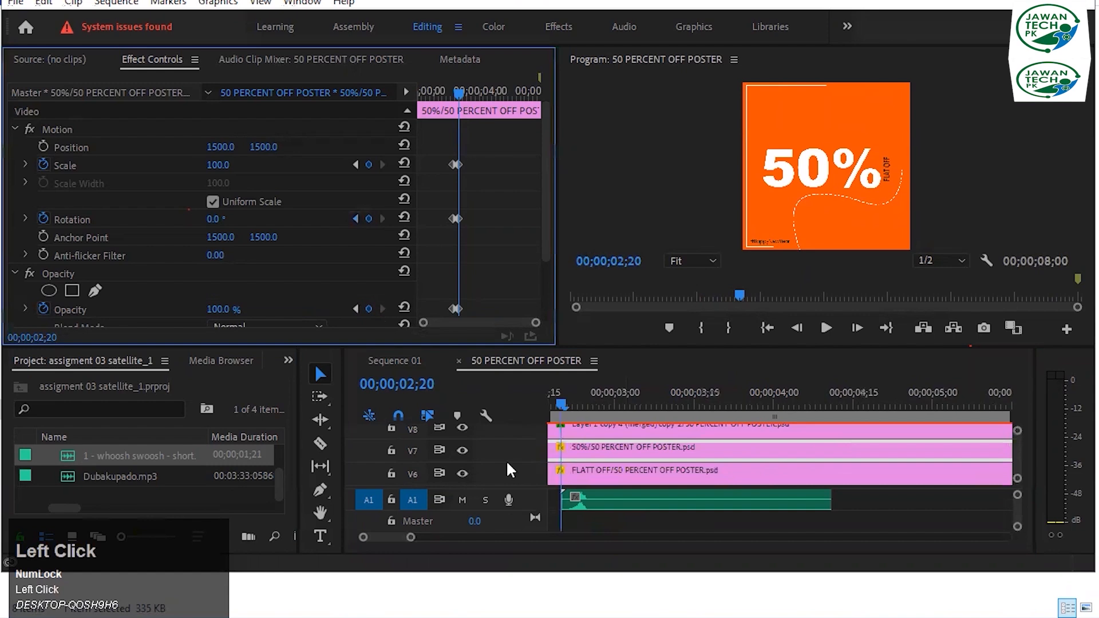
key("shift+Left")
key("shift+Left")
left_click_drag(886, 512, 848, 514)
scroll(849, 514, "down", 4)
left_click_drag(719, 499, 667, 499)
Play the 50% entrance twice with the whoosh sound, pause at 00;00;02;19 and save the project
key("space")
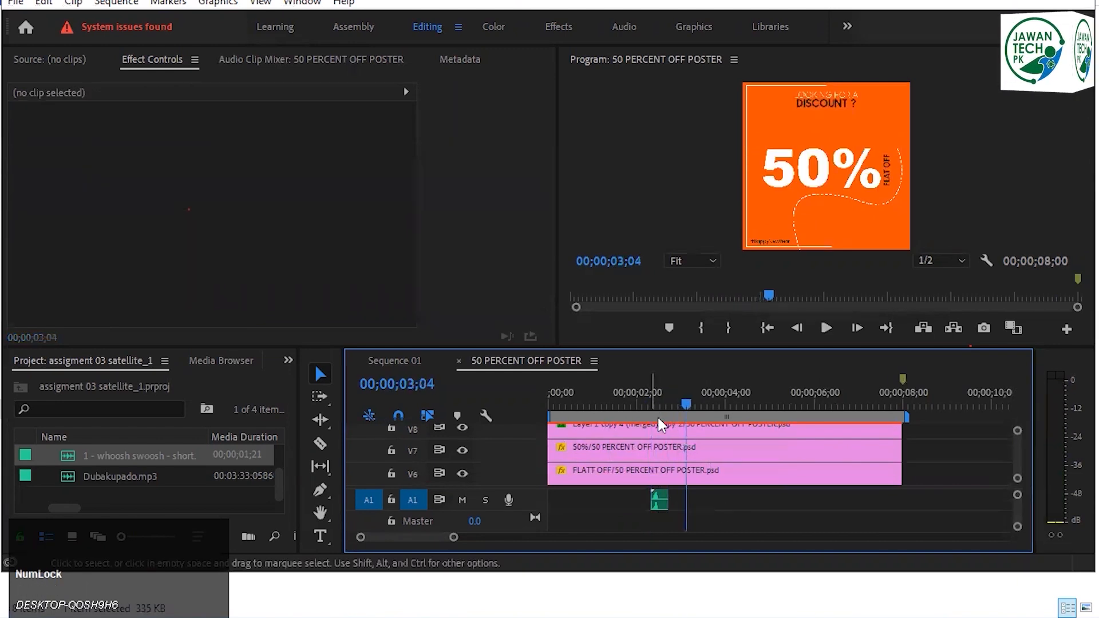
left_click(645, 407)
key("space")
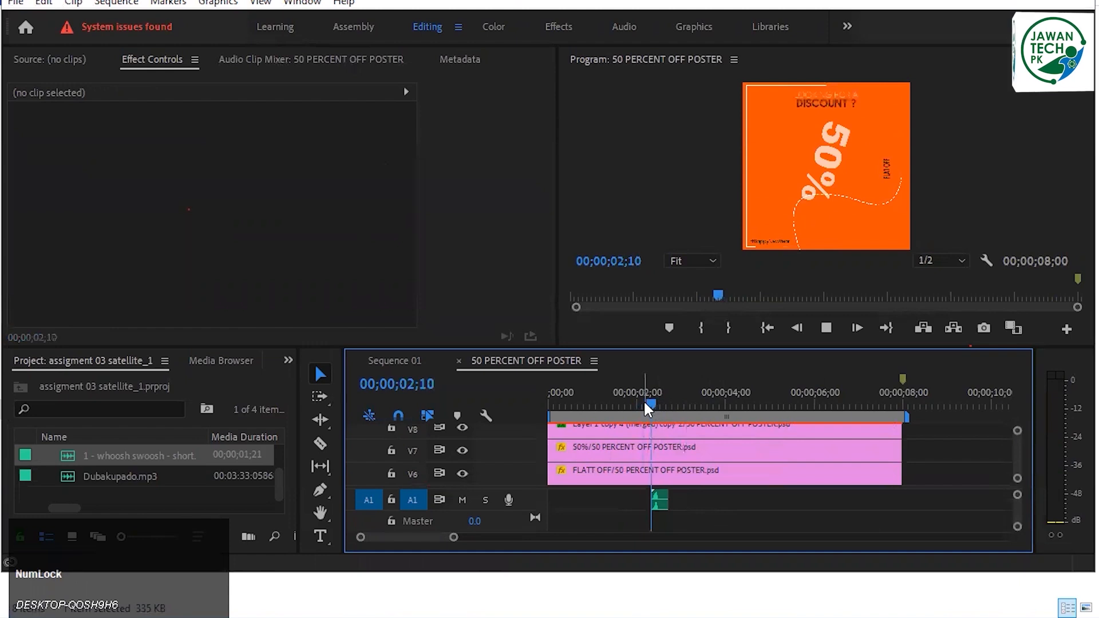
key("space")
key("ctrl+s")
Try to place Dubakupado.mp3 in the timeline area below audio track A1
left_click_drag(67, 481, 588, 528)
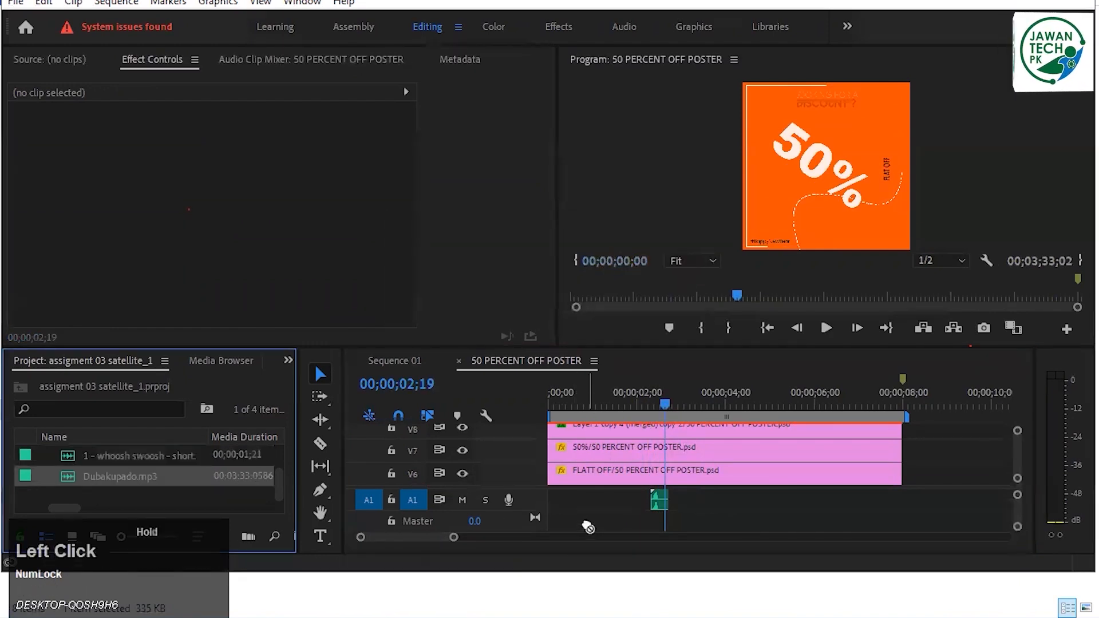
left_click_drag(157, 504, 480, 548)
scroll(1023, 511, "down", 3)
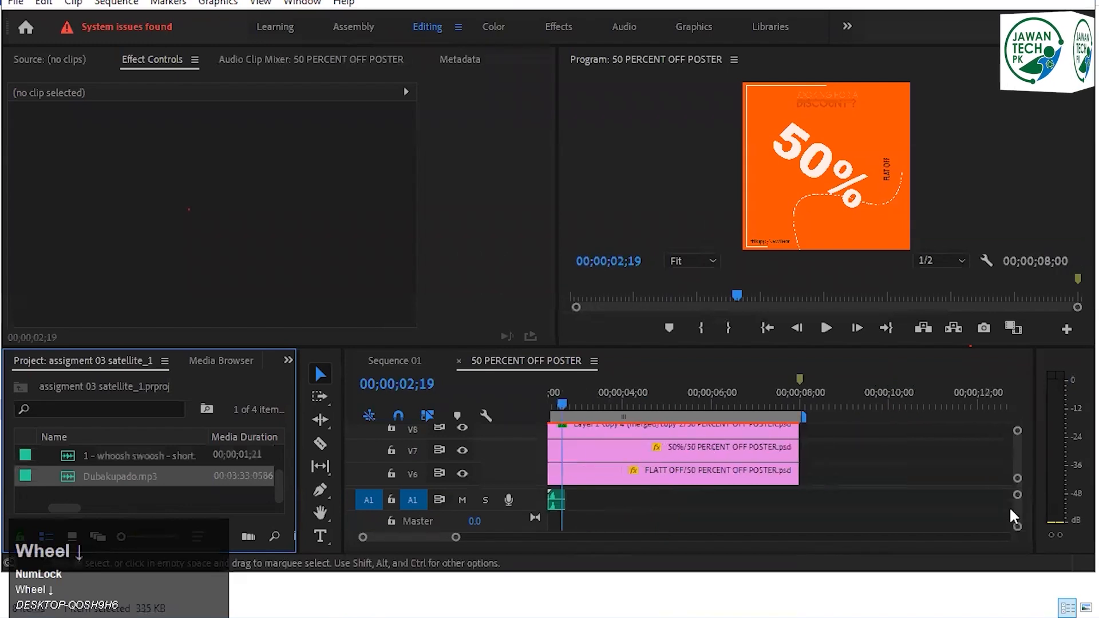
Enlarge the timeline area and add one video track above the top layer and one standard audio track after Audio 1
left_click_drag(1023, 511, 1004, 502)
left_click_drag(555, 343, 555, 270)
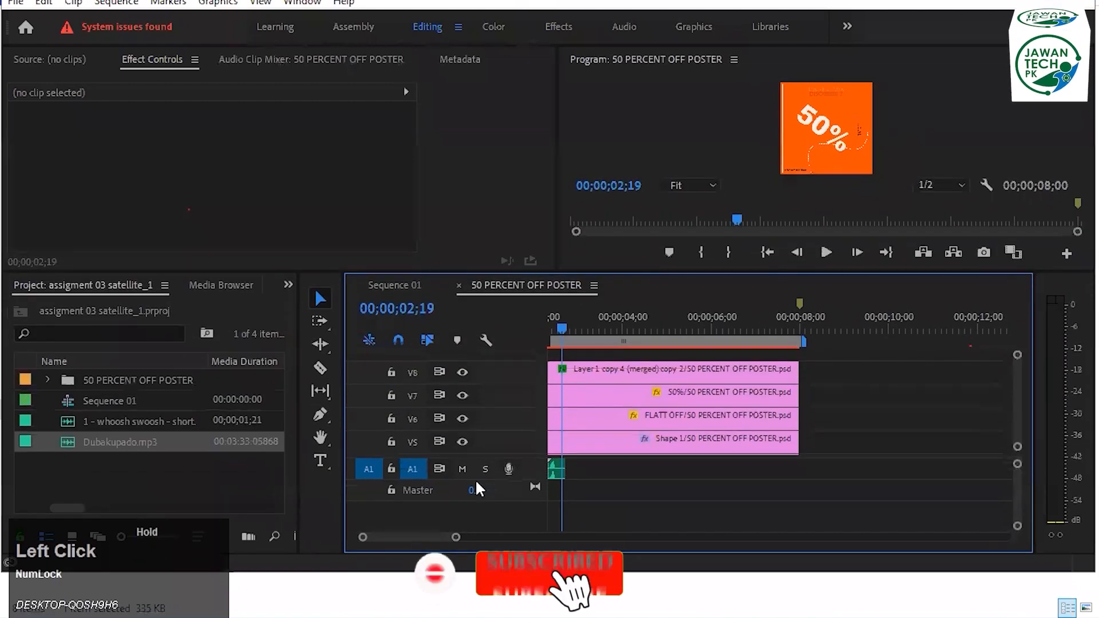
left_click(407, 486)
right_click(360, 469)
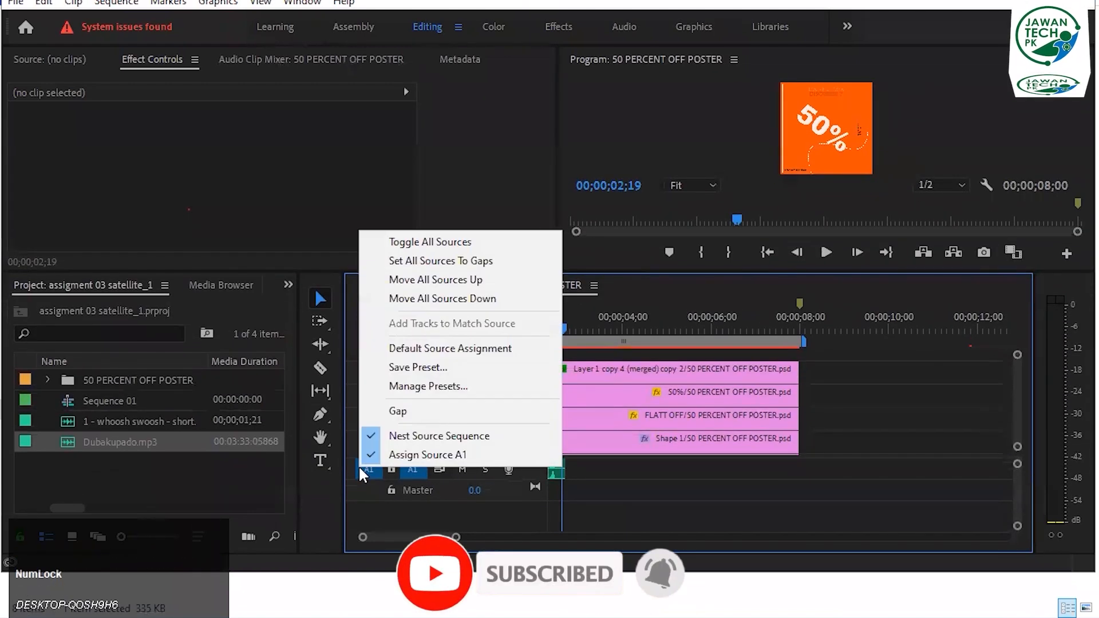
right_click(361, 515)
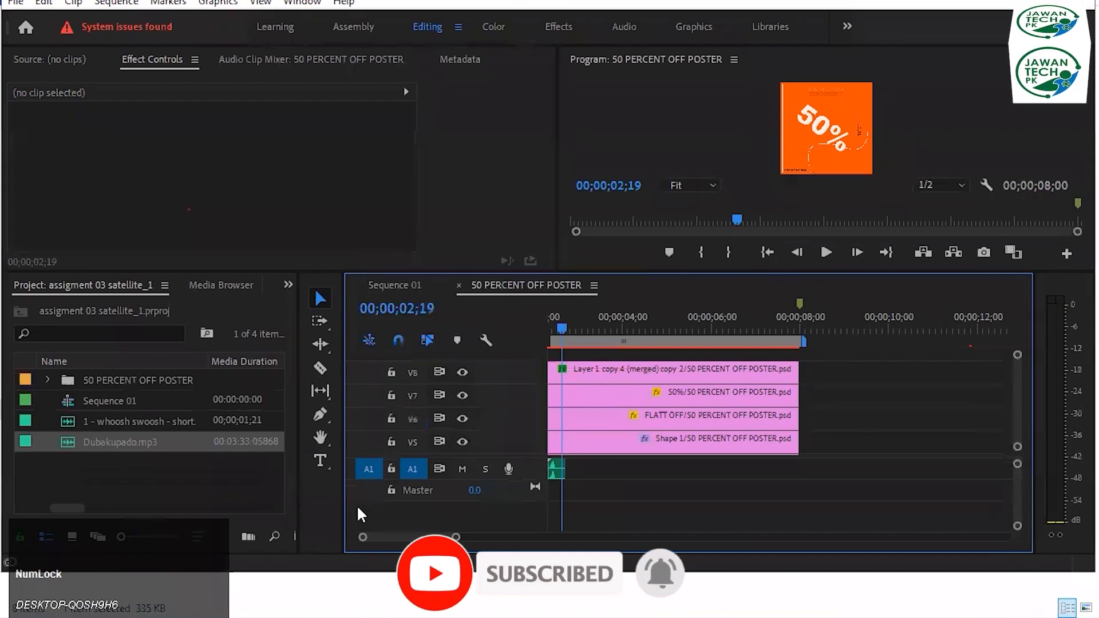
left_click(428, 400)
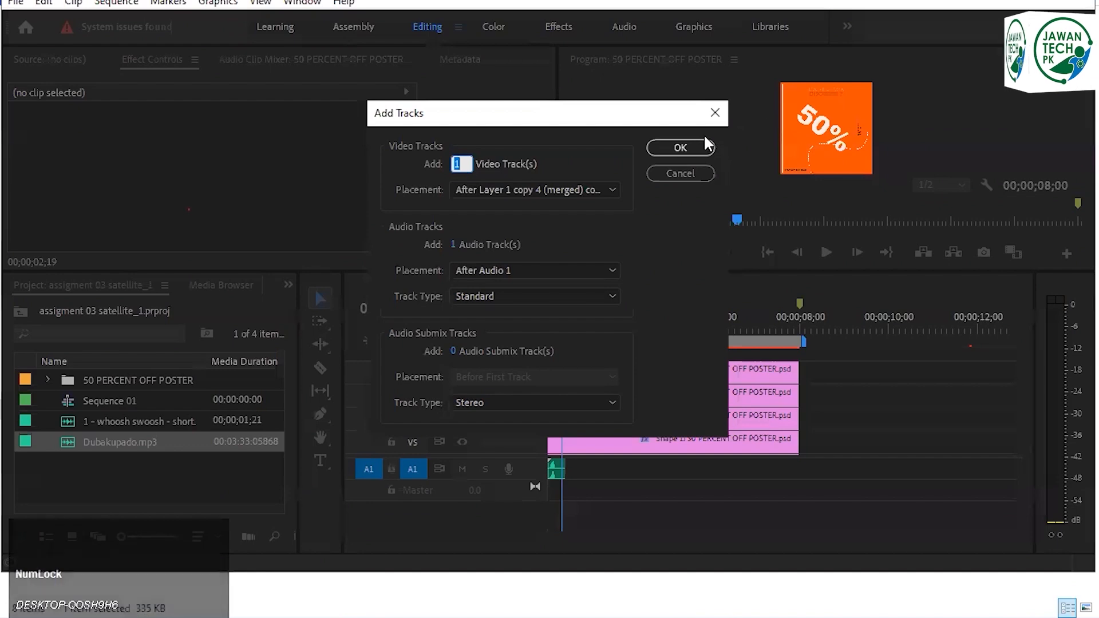
left_click(683, 147)
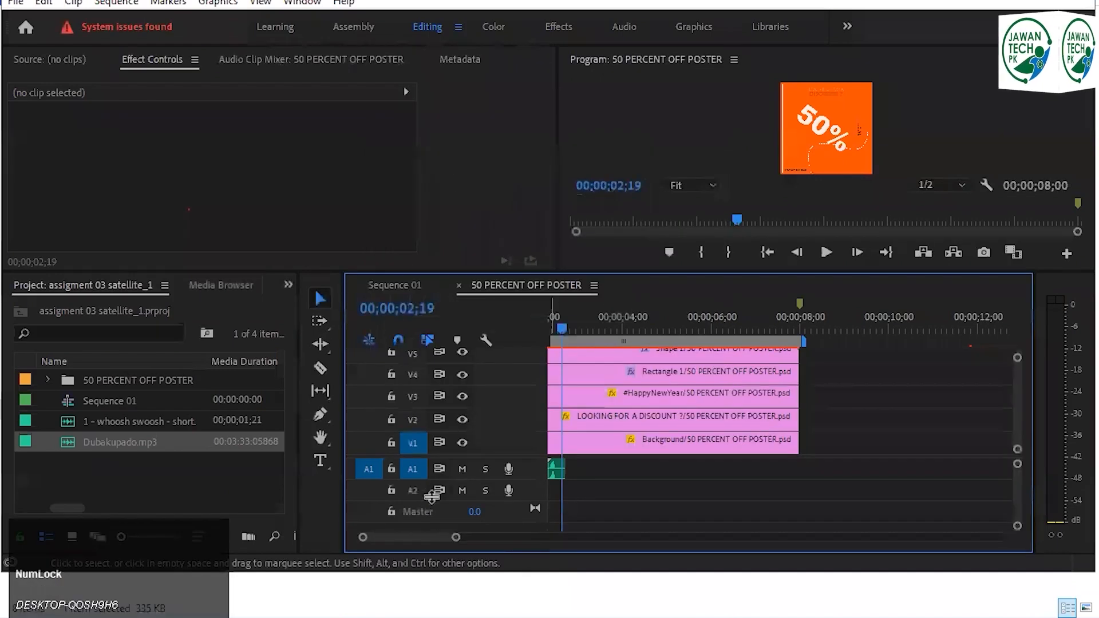
Place Dubakupado.mp3 on audio track A2 at 00;00;02;19
left_click(68, 439)
left_click_drag(67, 440, 564, 491)
scroll(626, 489, "up", 2)
Try to ripple-delete the gap before the music clip on A2, and undo it
right_click(630, 489)
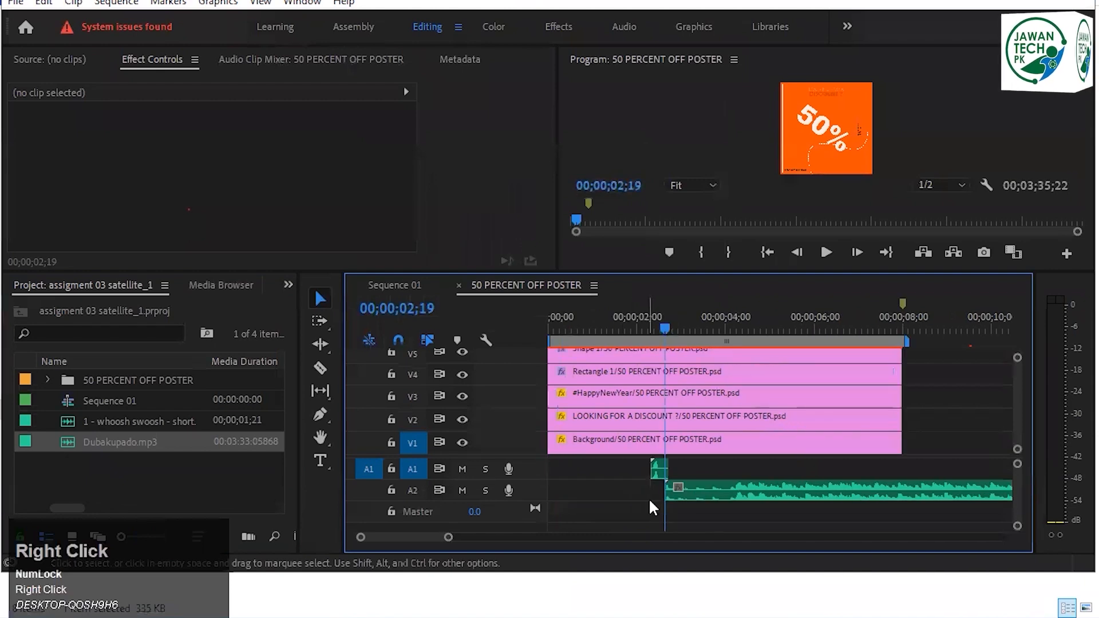
left_click(657, 508)
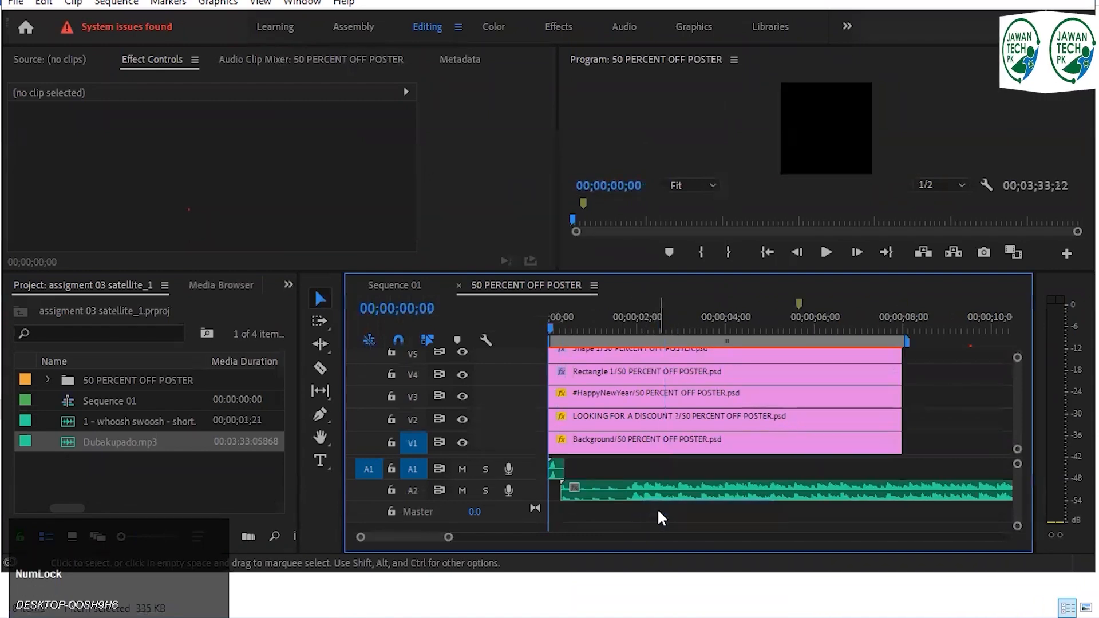
key("ctrl+z")
Trim the quiet intro off Dubakupado.mp3 on A2, move the clip to the sequence start and save the project
left_click_drag(746, 487, 734, 489)
left_click_drag(656, 491, 498, 501)
left_click(729, 143)
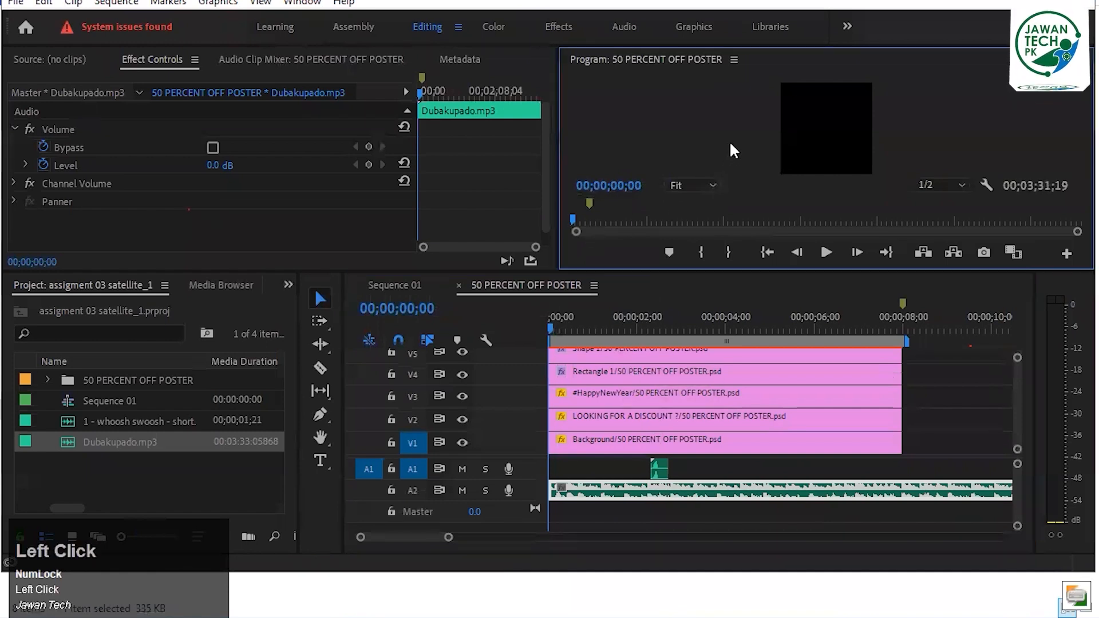
key("ctrl+s")
Park the playhead at 00;00;07;12, open the media export settings and choose the Match Source - High bitrate preset
left_click(901, 344)
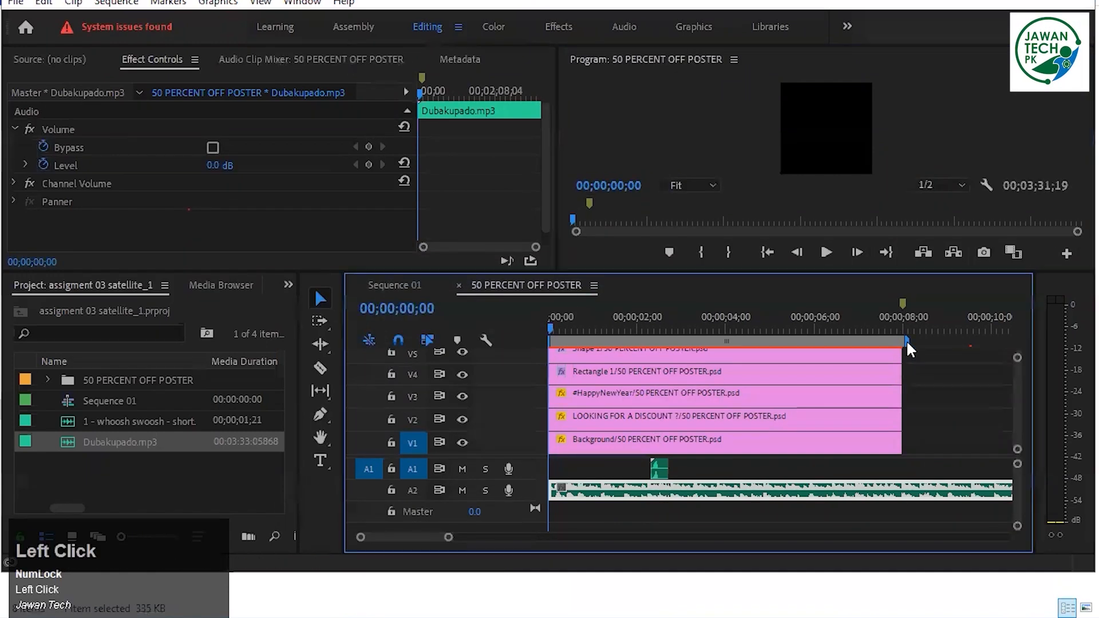
left_click(767, 318)
left_click(877, 322)
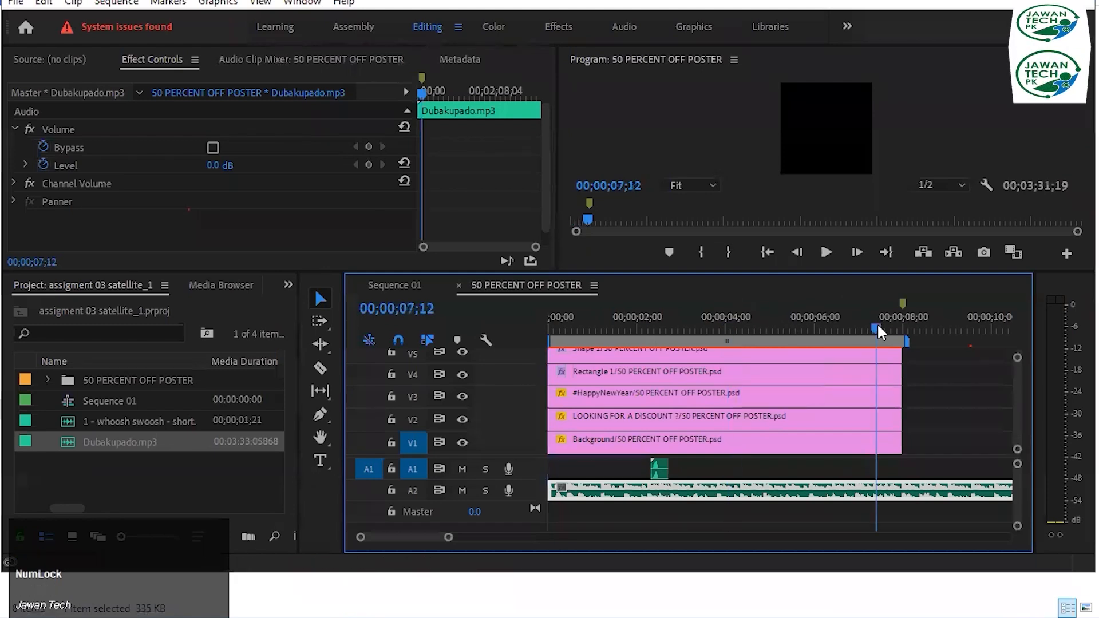
key("ctrl+m")
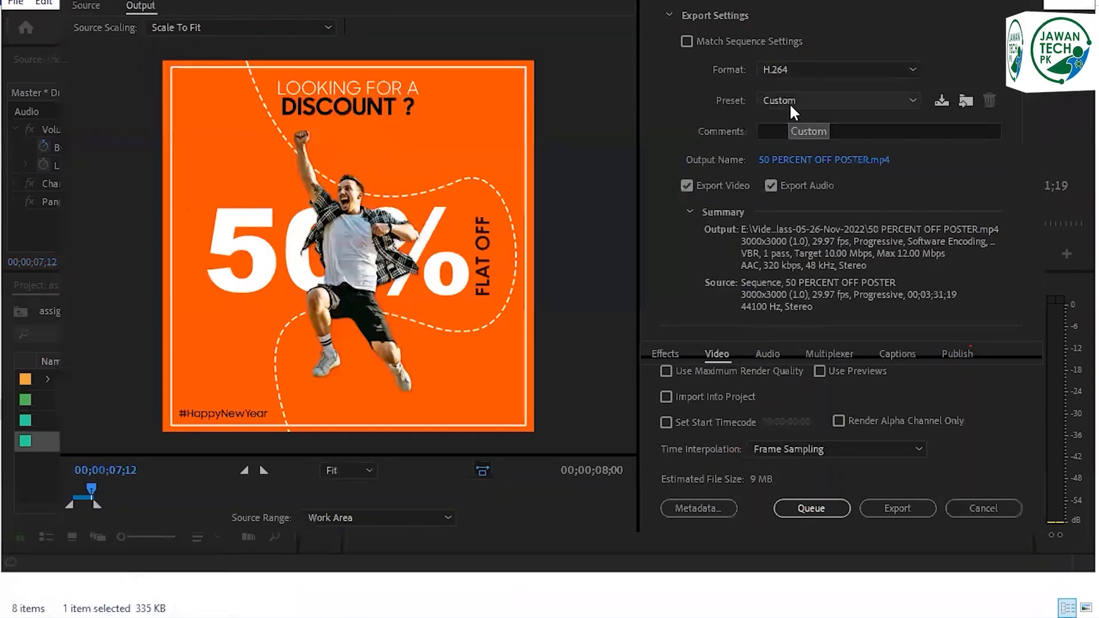
left_click(794, 98)
left_click(818, 137)
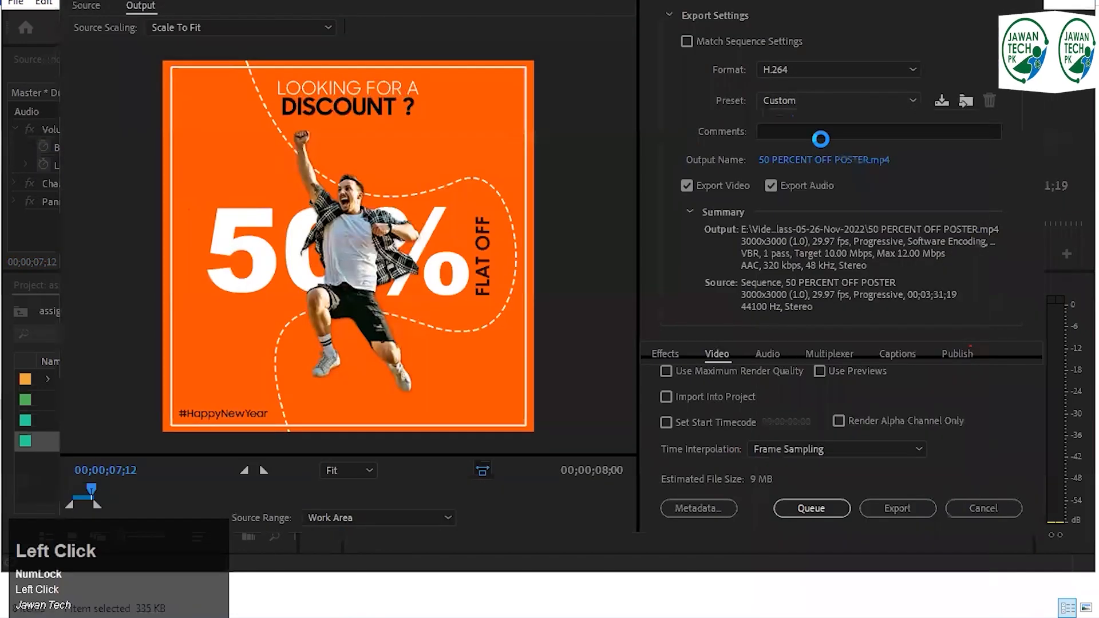
Set the output to 50 PERCENT OFF POSTER.mp4 in the Class-06-30-Nov-2022 folder and export the H.264 video
left_click(819, 157)
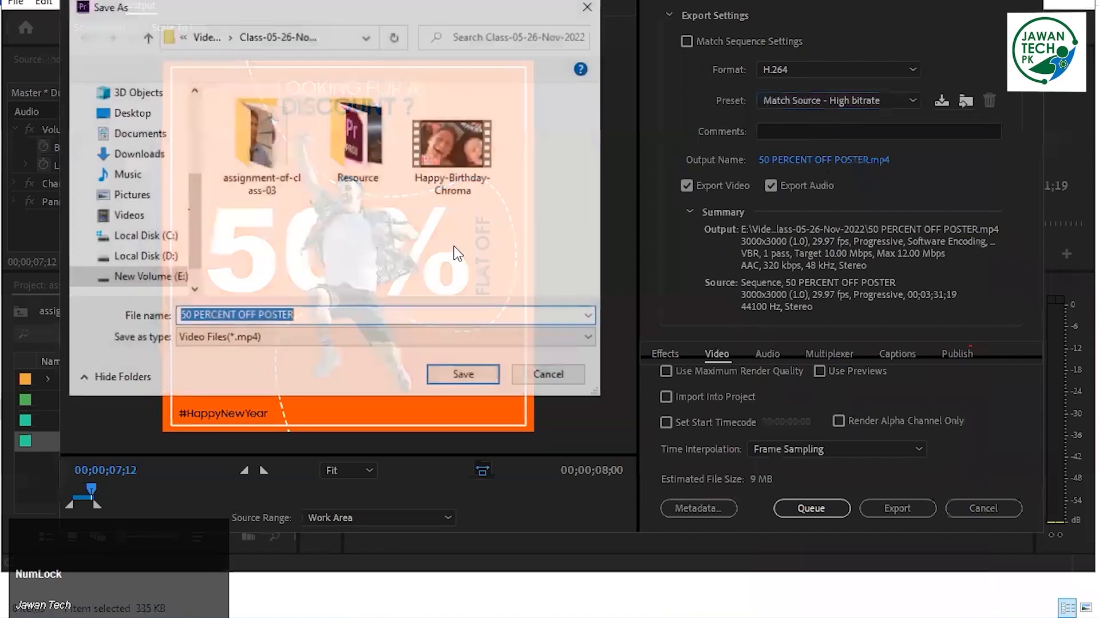
left_click(226, 39)
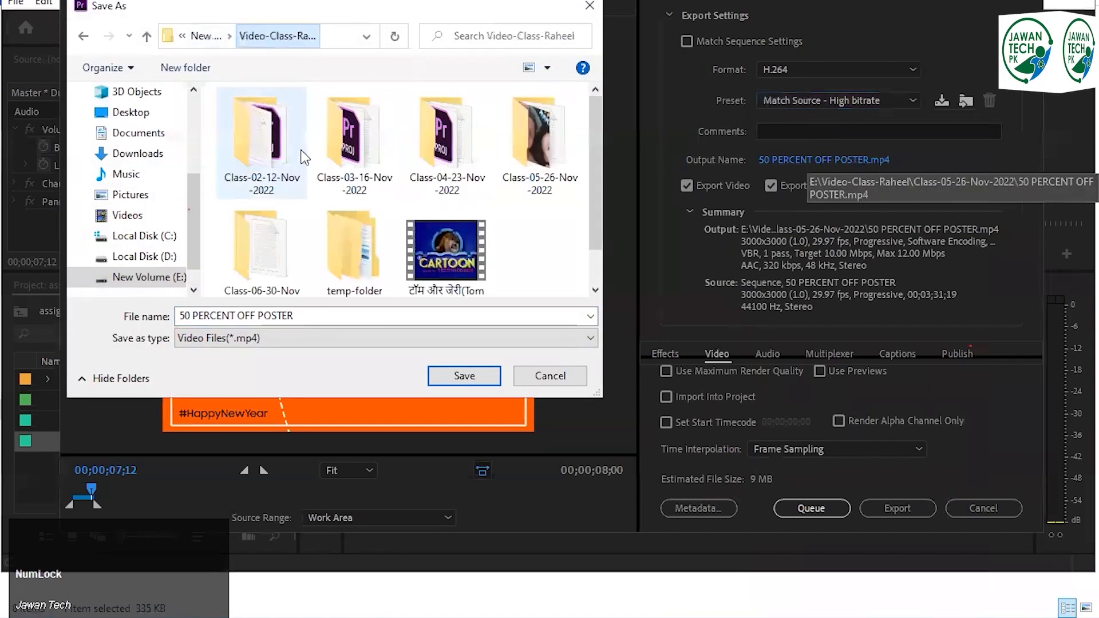
double_click(257, 269)
left_click(464, 376)
left_click(911, 503)
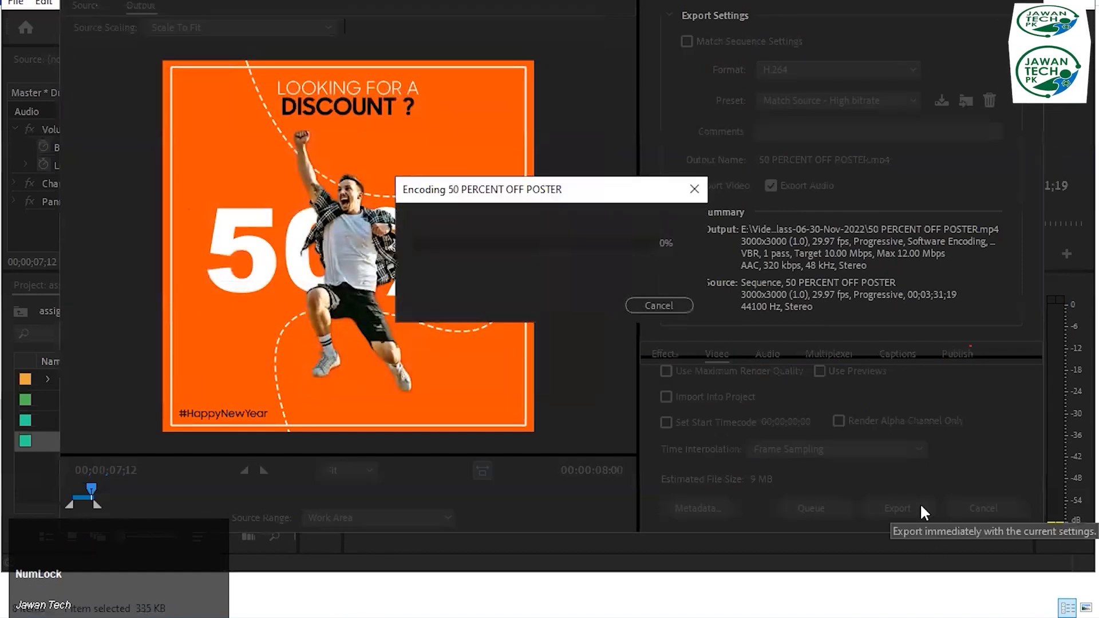
left_click(976, 443)
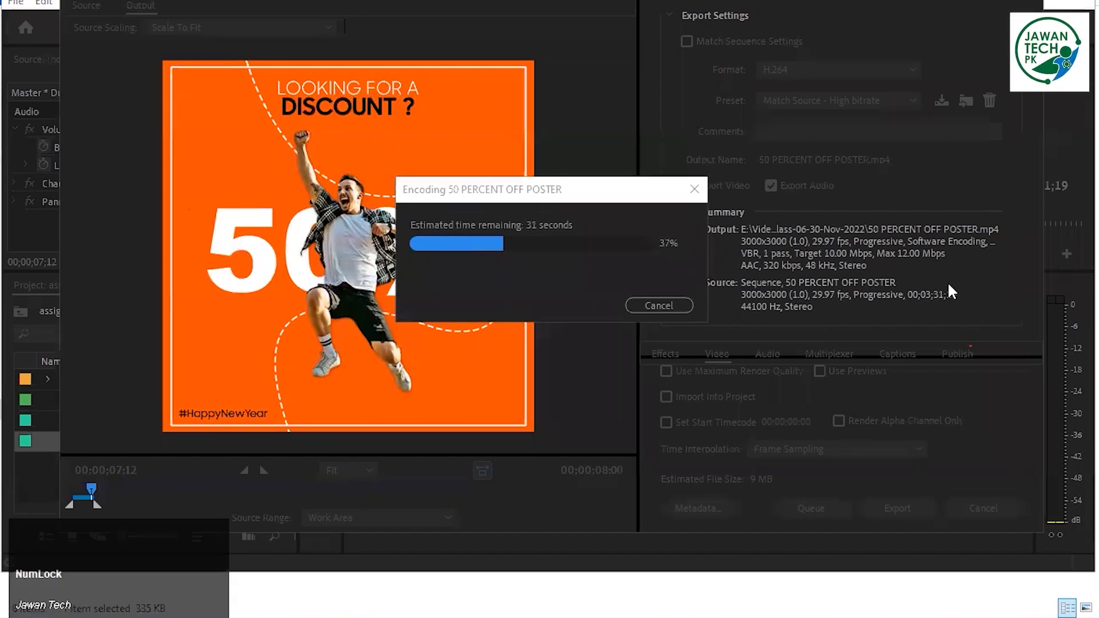
Open the exported 50 PERCENT OFF POSTER video from the Class-06-30-Nov-2022 folder, adjust the playback volume, watch it and close the player
scroll(969, 433, "down", 1)
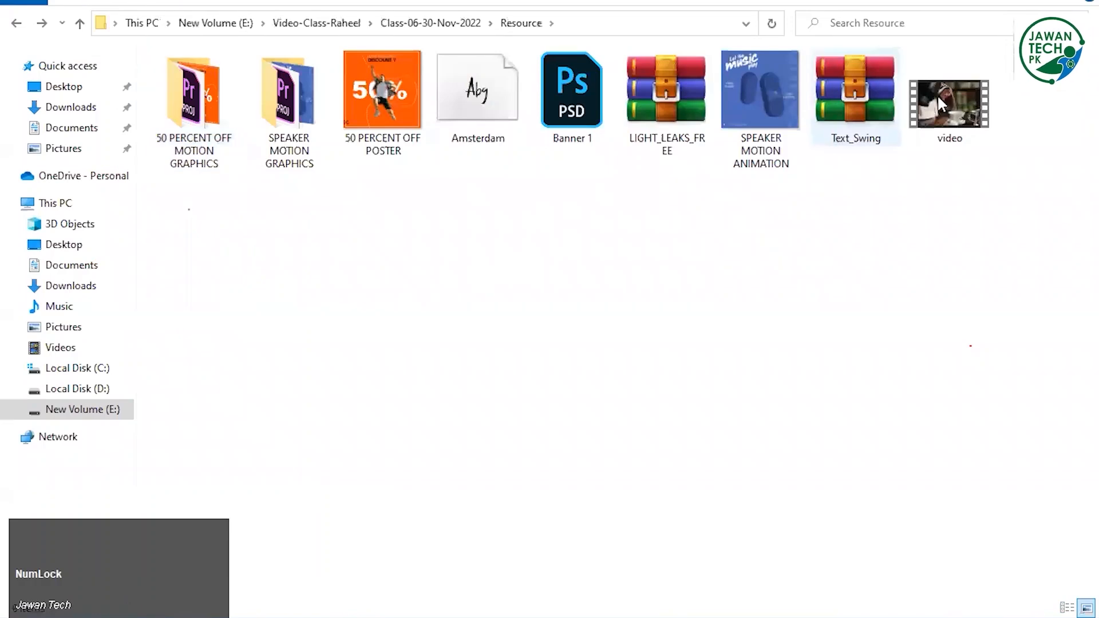
key("BackSpace")
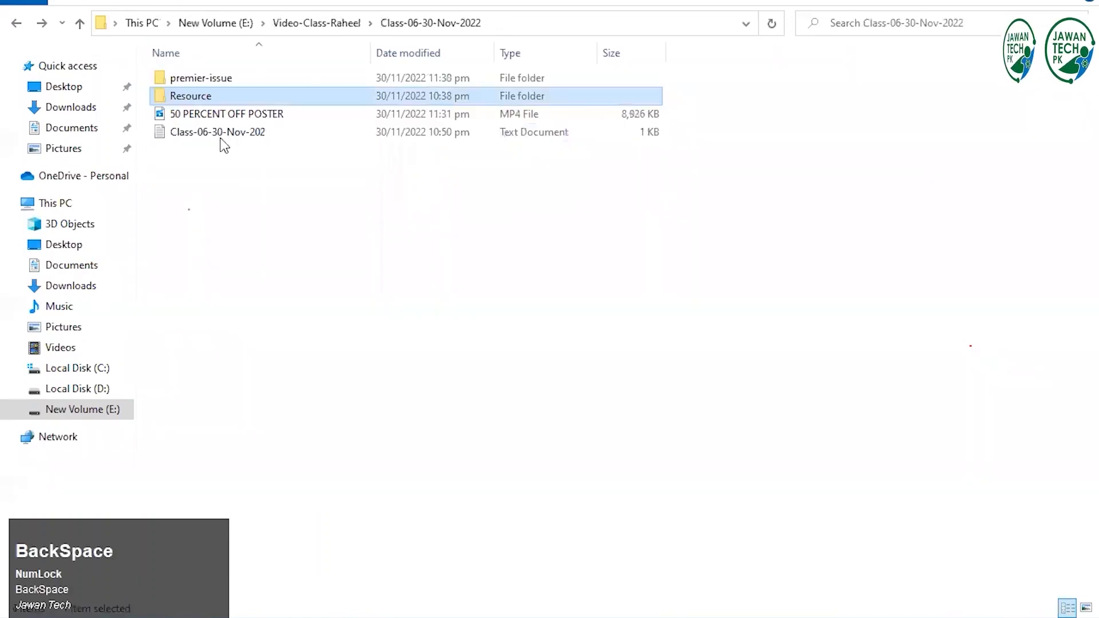
double_click(218, 116)
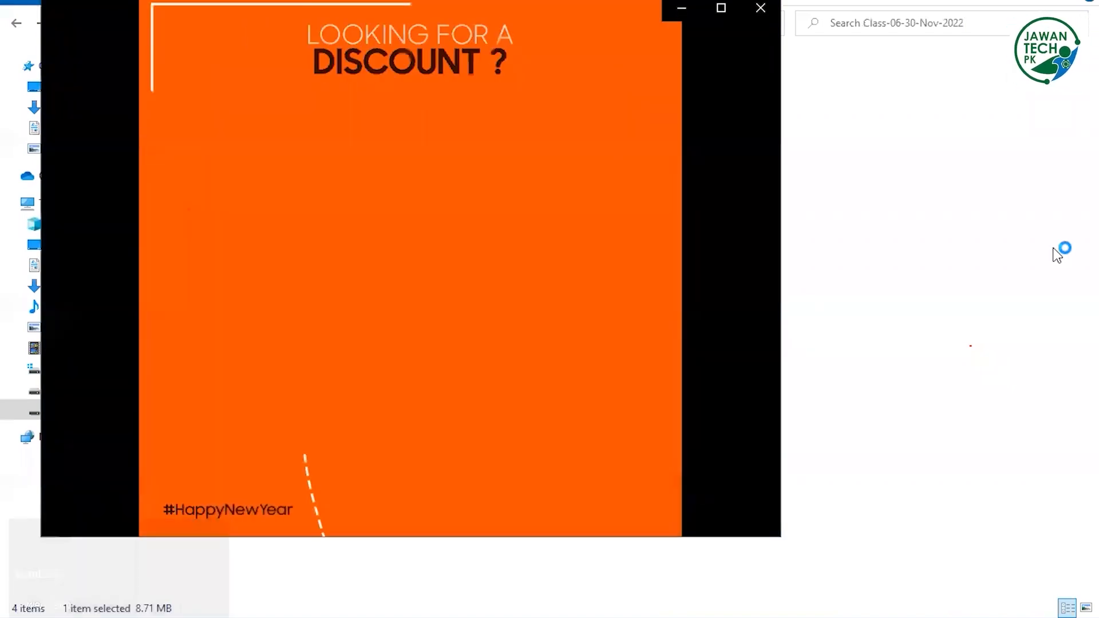
mouse_move(105, 487)
left_click(83, 502)
left_click(137, 448)
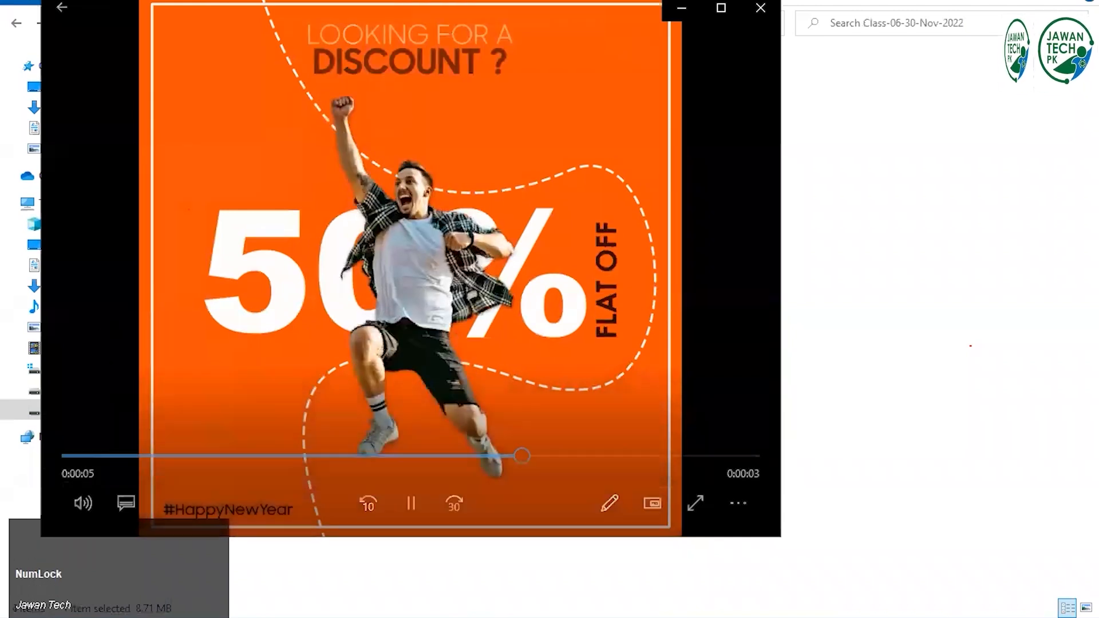
left_click(760, 7)
Replay the exported 50 PERCENT OFF POSTER video, skip back to review its closing seconds and close the player
left_click(202, 117)
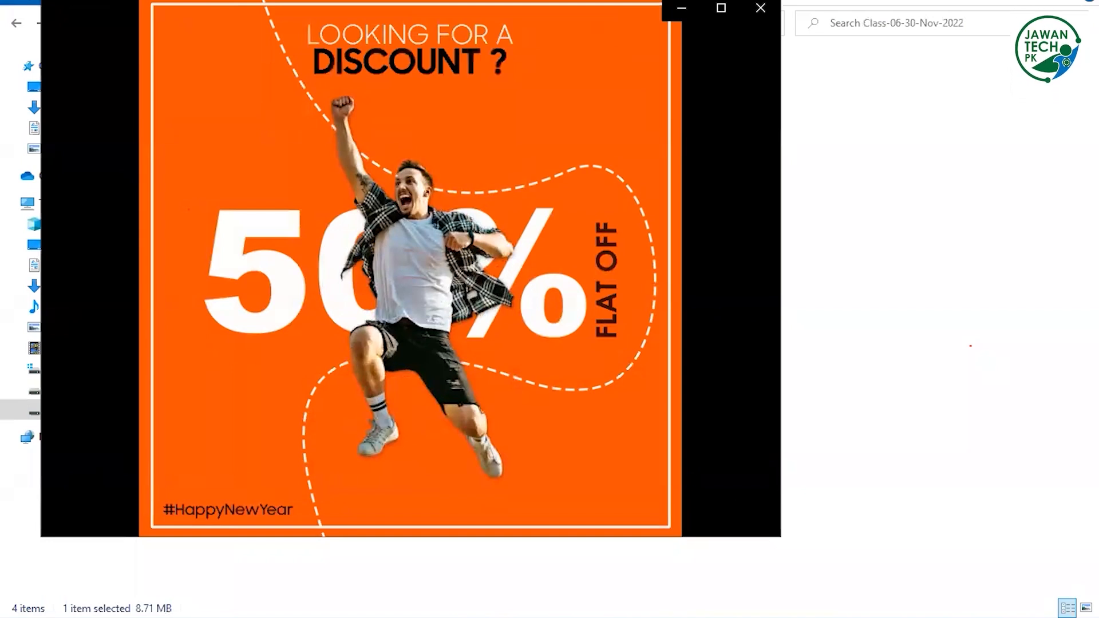
key("Num_Lock")
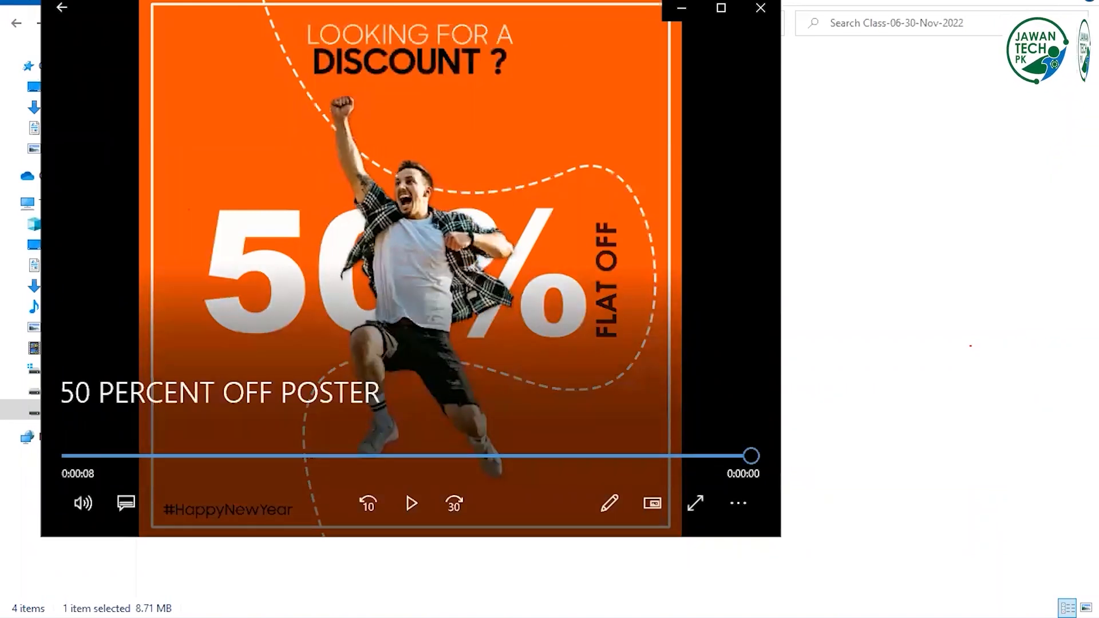
key("Num_Lock")
left_click(643, 455)
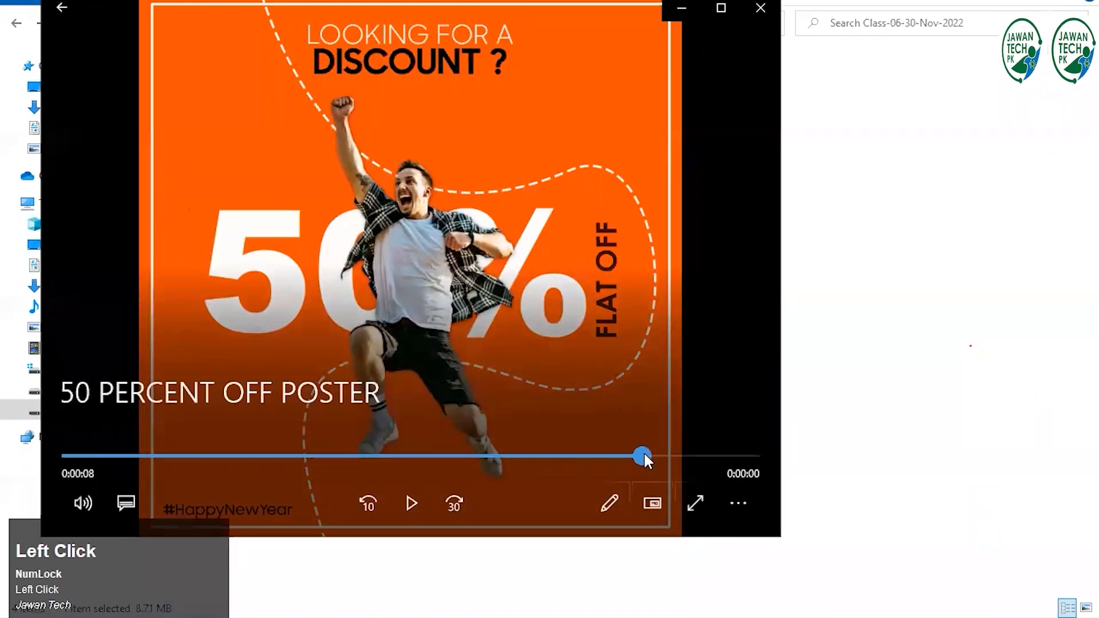
left_click(573, 455)
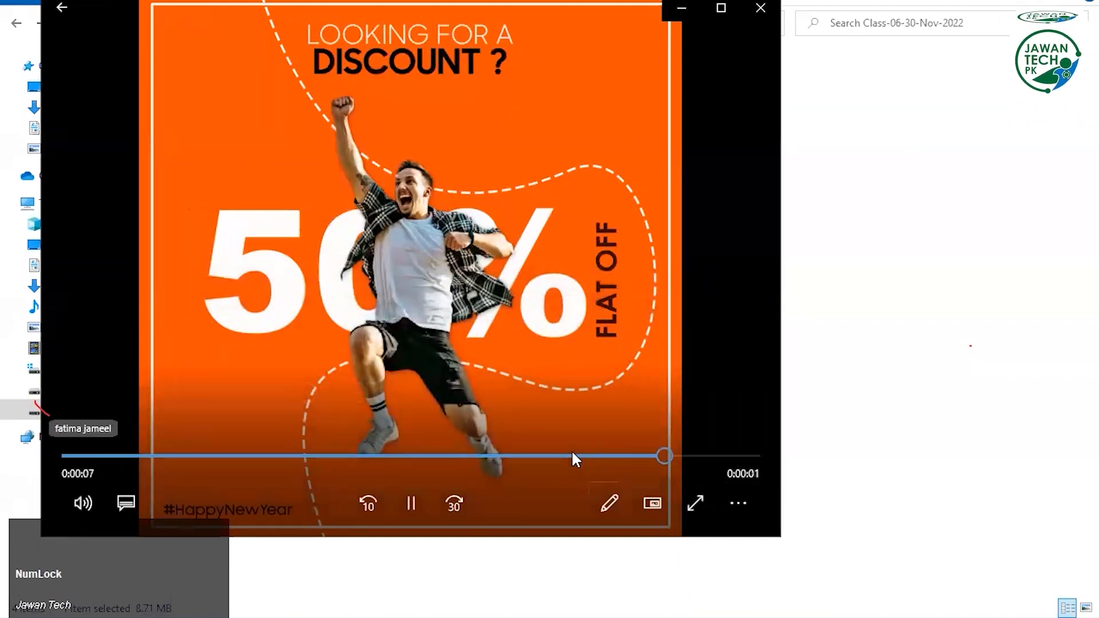
key("space")
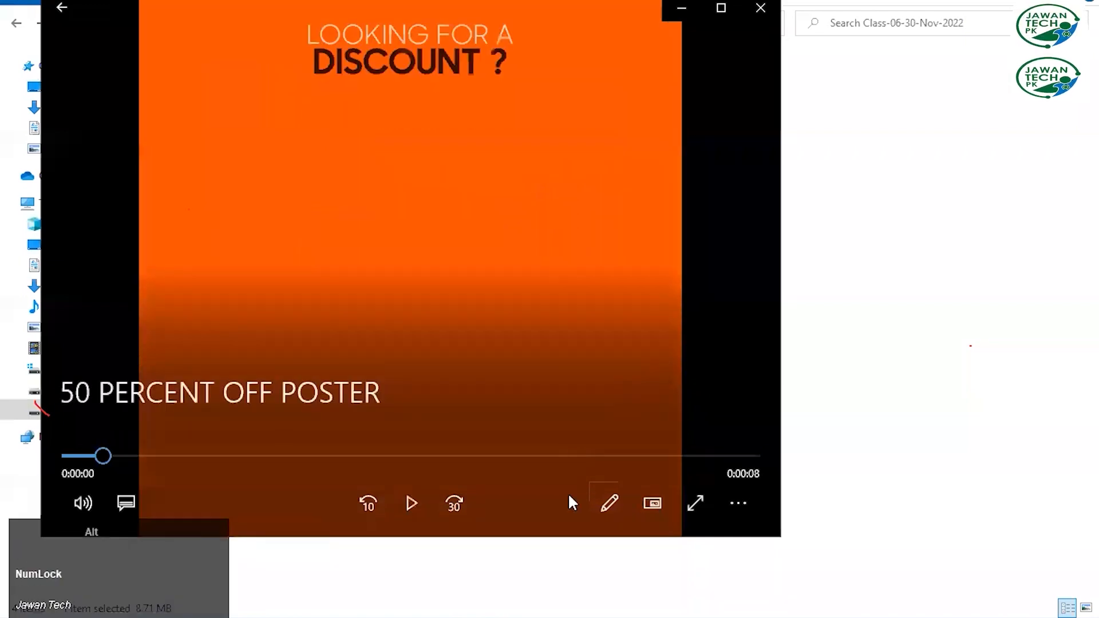
key("alt+F4")
Return to Premiere Pro, solo audio track A2 and play the music from 00;00;07;12
left_click(378, 598)
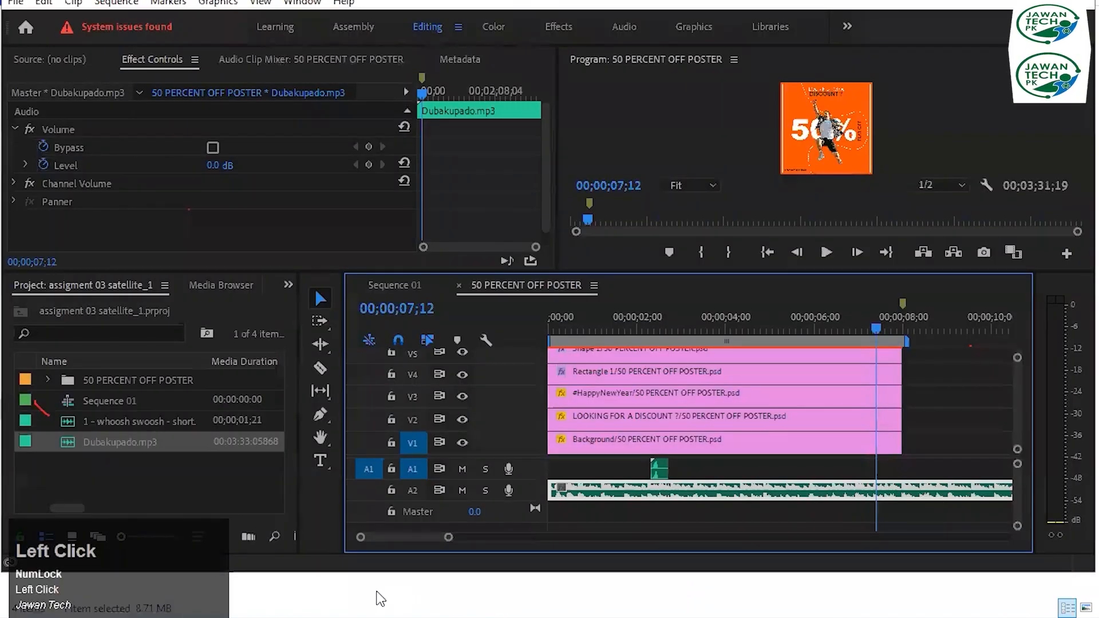
key("alt+Tab")
key("alt+Tab")
key("alt+Tab")
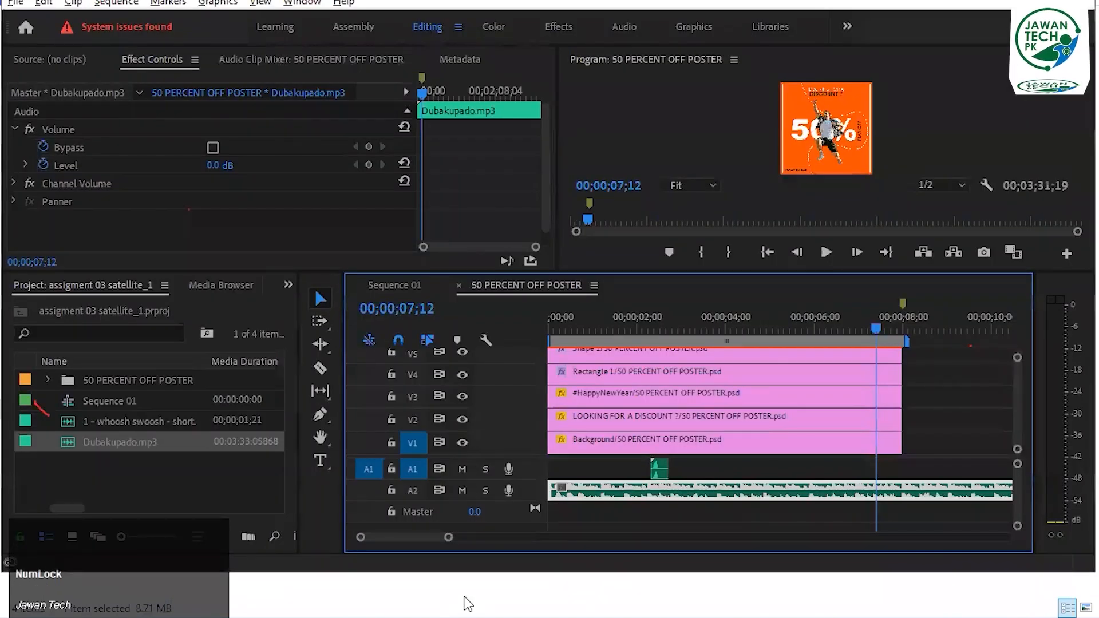
left_click(468, 604)
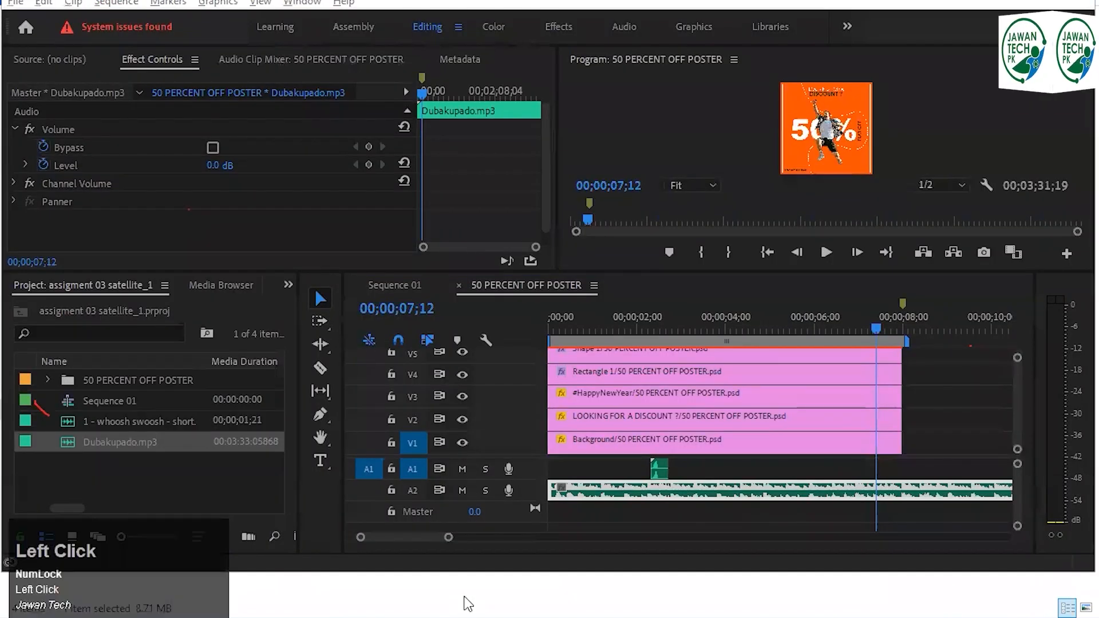
scroll(863, 500, "up", 4)
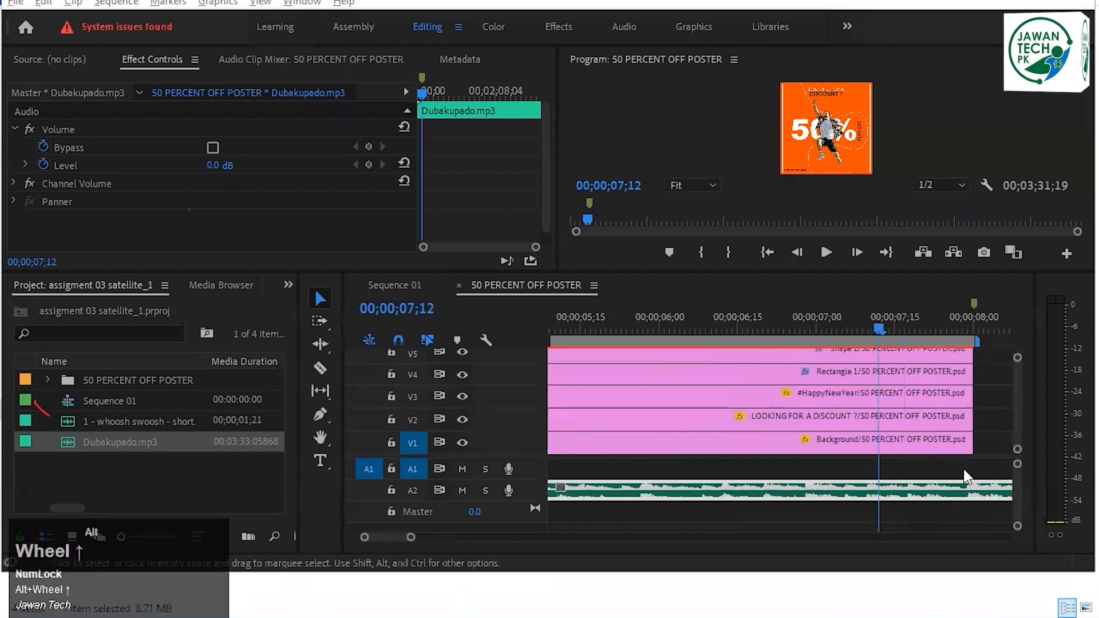
scroll(950, 464, "down", 3)
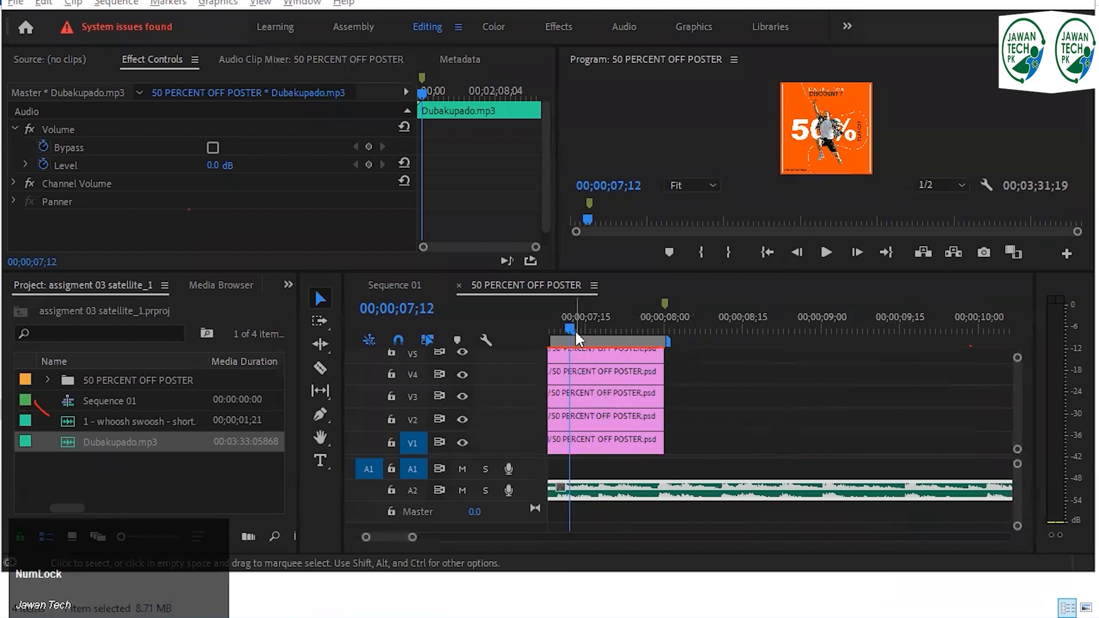
left_click(486, 490)
key("space")
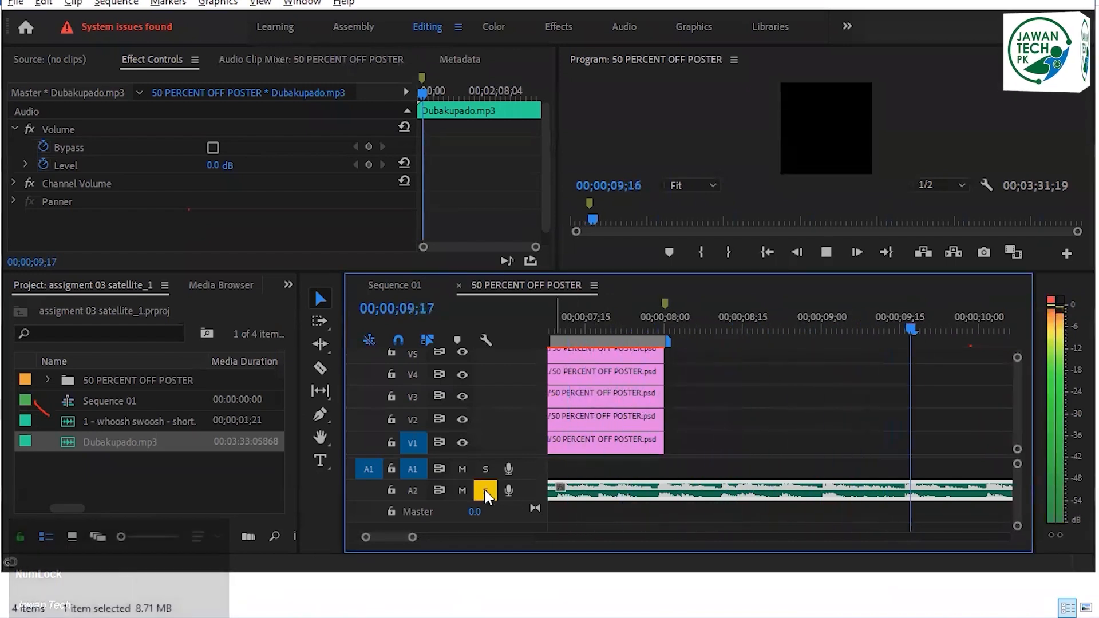
Listen to the music on track A2 from its middle section at 00;01;38;00
scroll(703, 468, "down", 2, "alt")
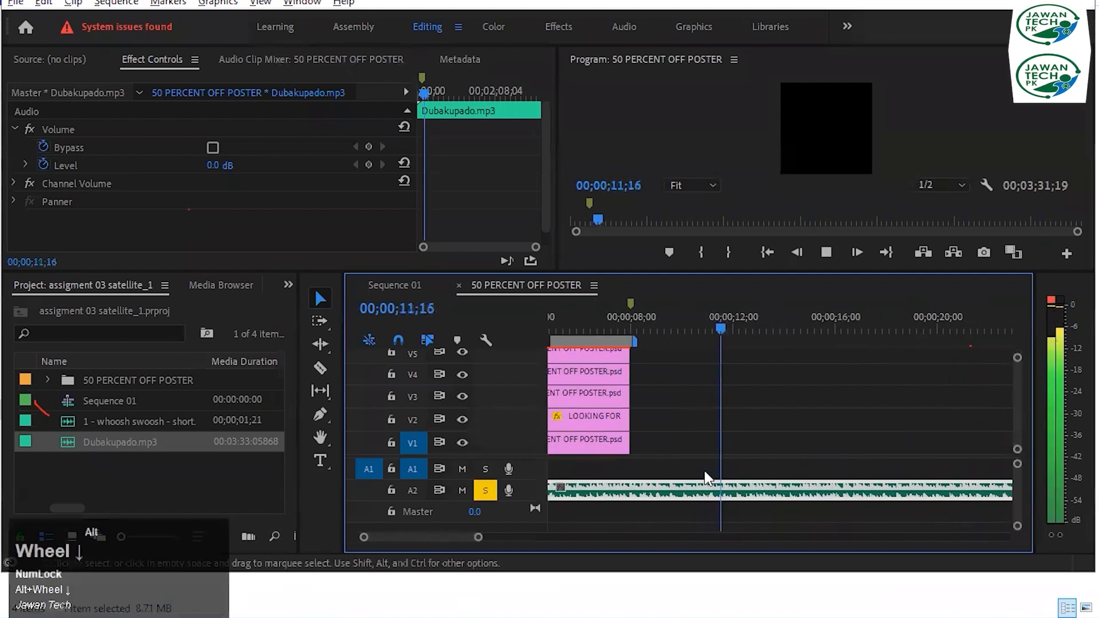
left_click(791, 445)
scroll(794, 452, "down", 3)
scroll(791, 446, "down", 4, "alt")
key("space")
scroll(856, 420, "down", 5)
left_click(773, 329)
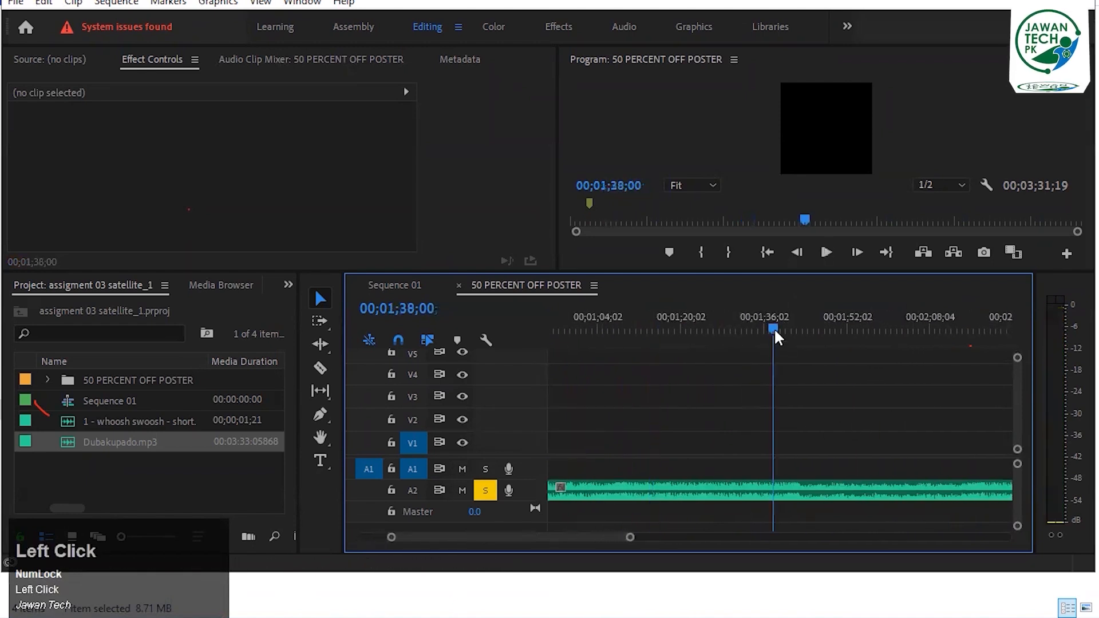
key("space")
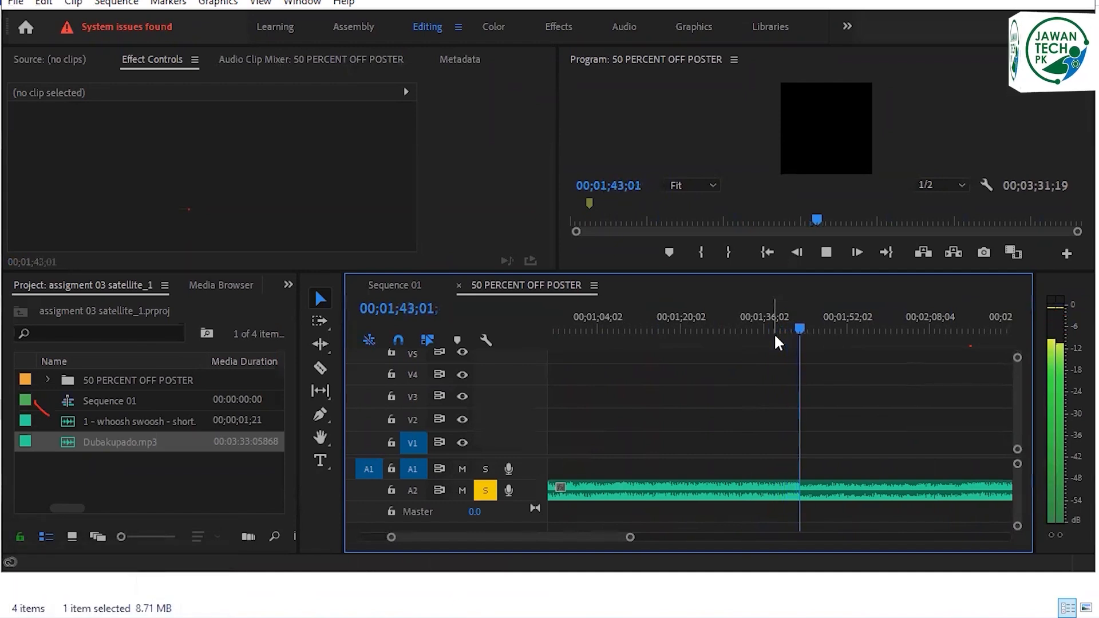
key("space")
Play the closing part of the music on track A2 from 00;03;21;29
scroll(792, 366, "down", 5)
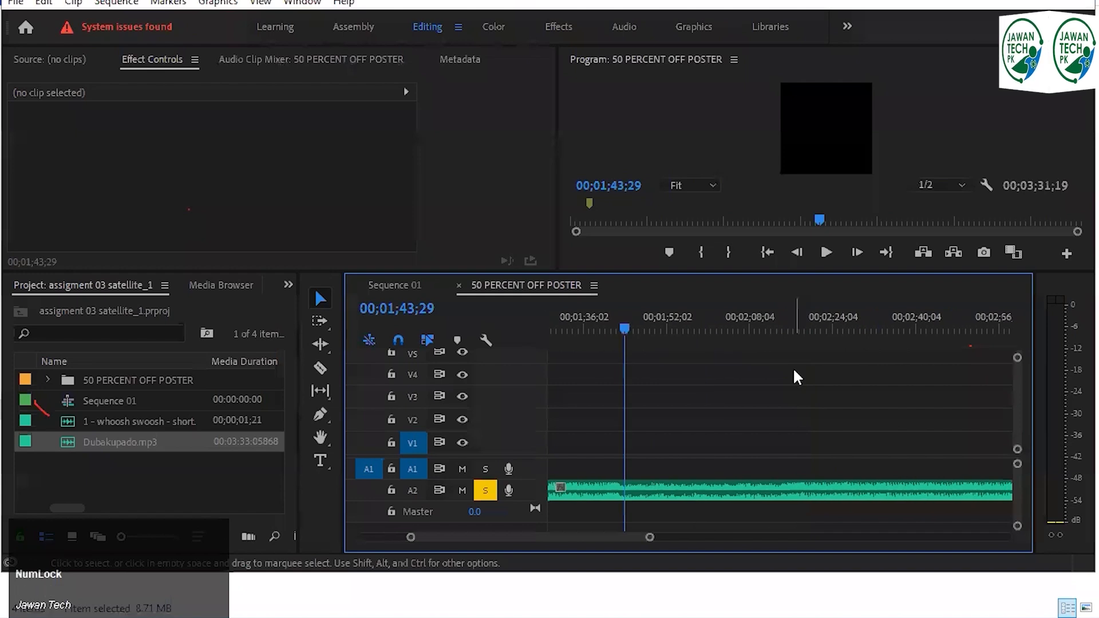
scroll(797, 384, "down", 2)
left_click(877, 331)
key("space")
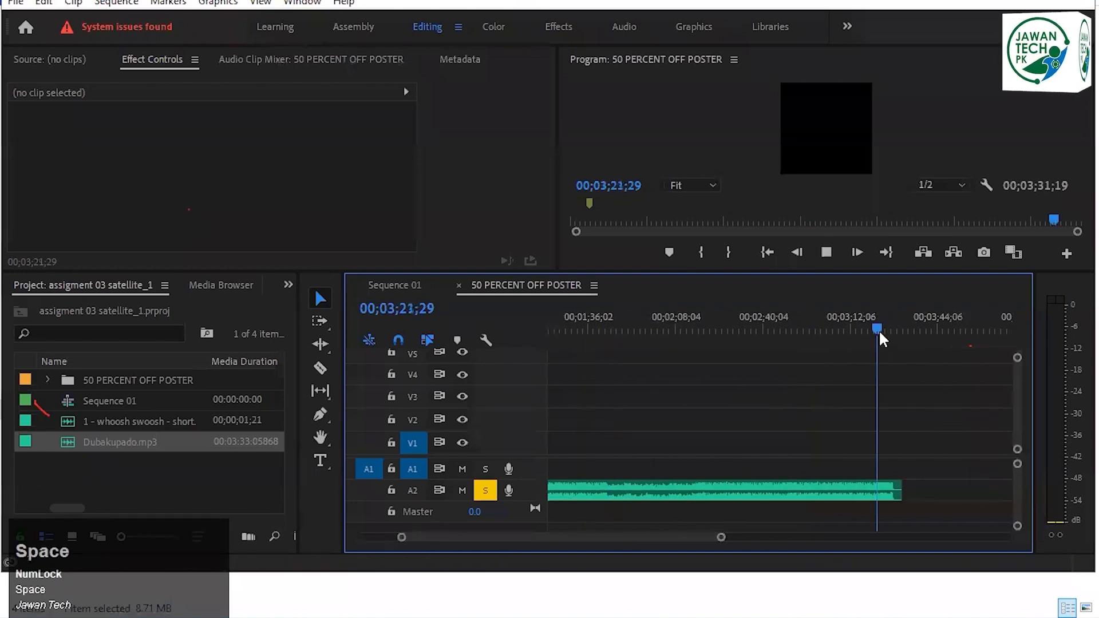
scroll(919, 477, "up", 3)
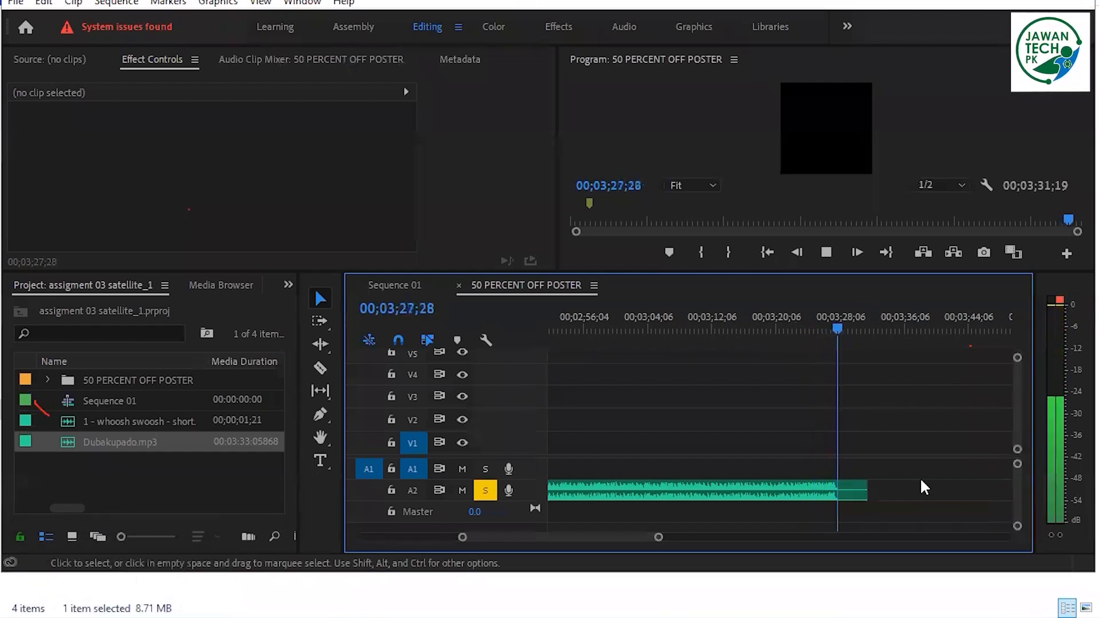
key("space")
Split Dubakupado.mp3 on track A2 at about 00;03;17 and copy its closing segment
left_click(755, 489)
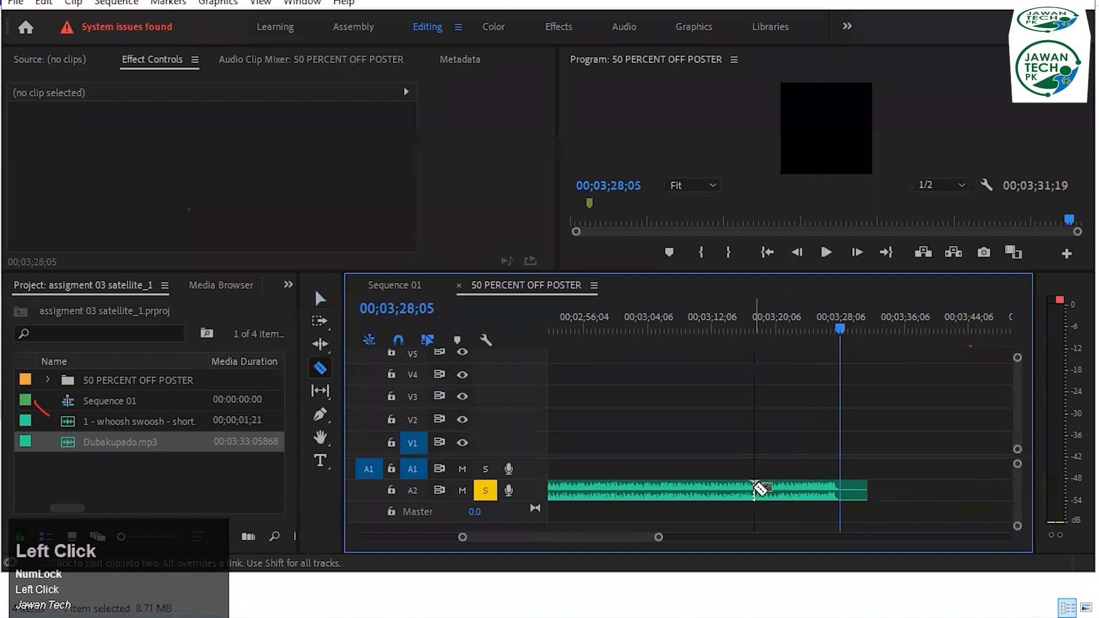
key("v")
left_click(826, 487)
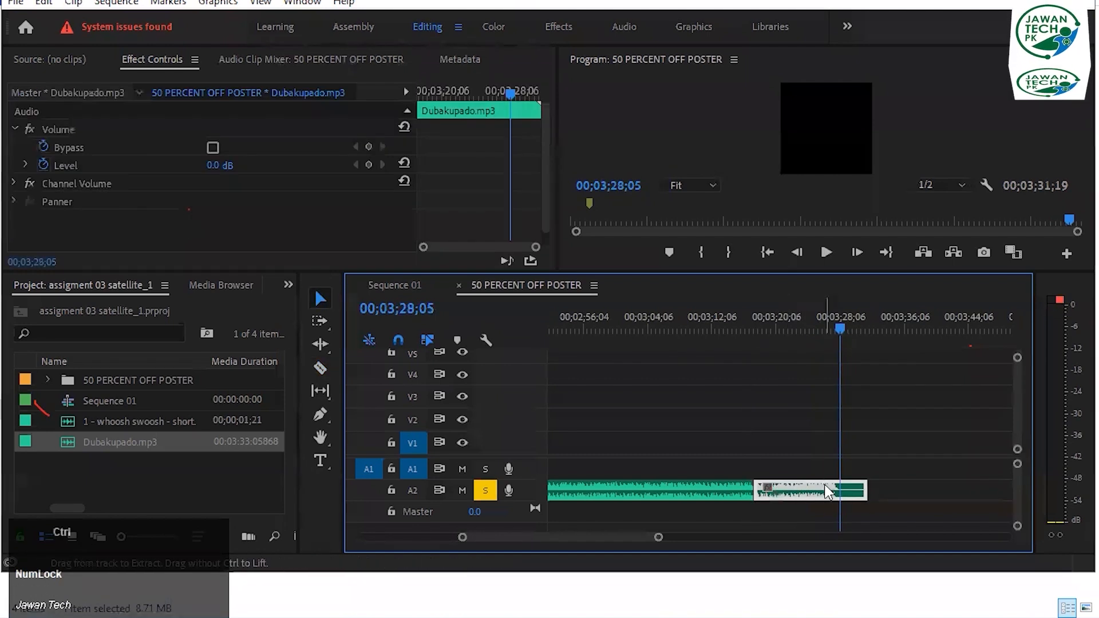
scroll(893, 485, "down", 5)
scroll(928, 485, "down", 1)
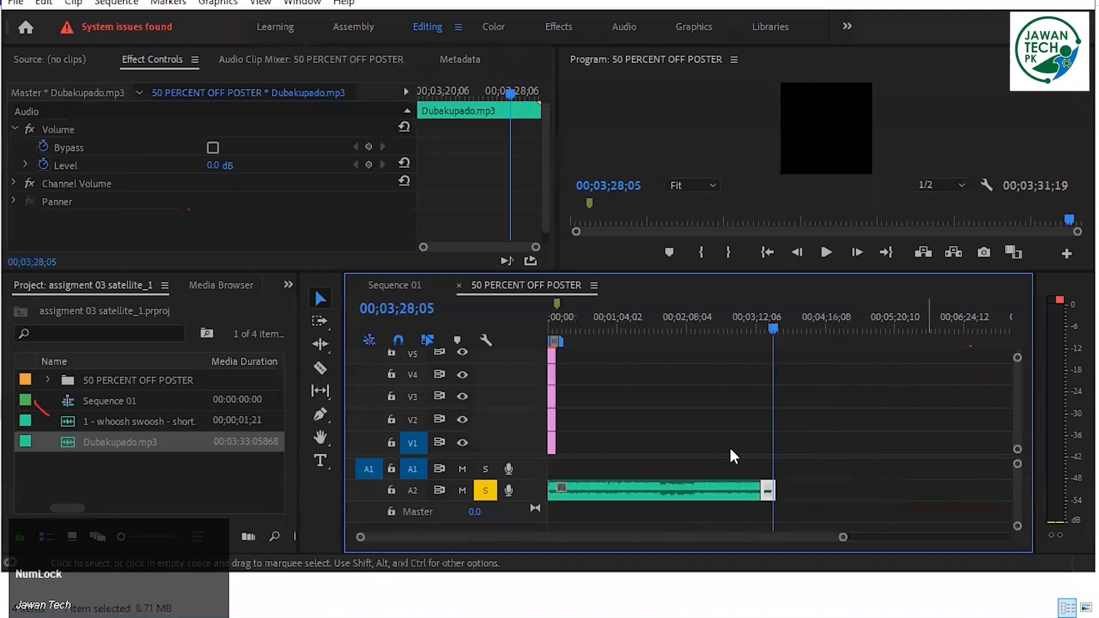
Target audio track A2 instead of A1 and paste the copied music ending at 00;00;07;21
key("Home")
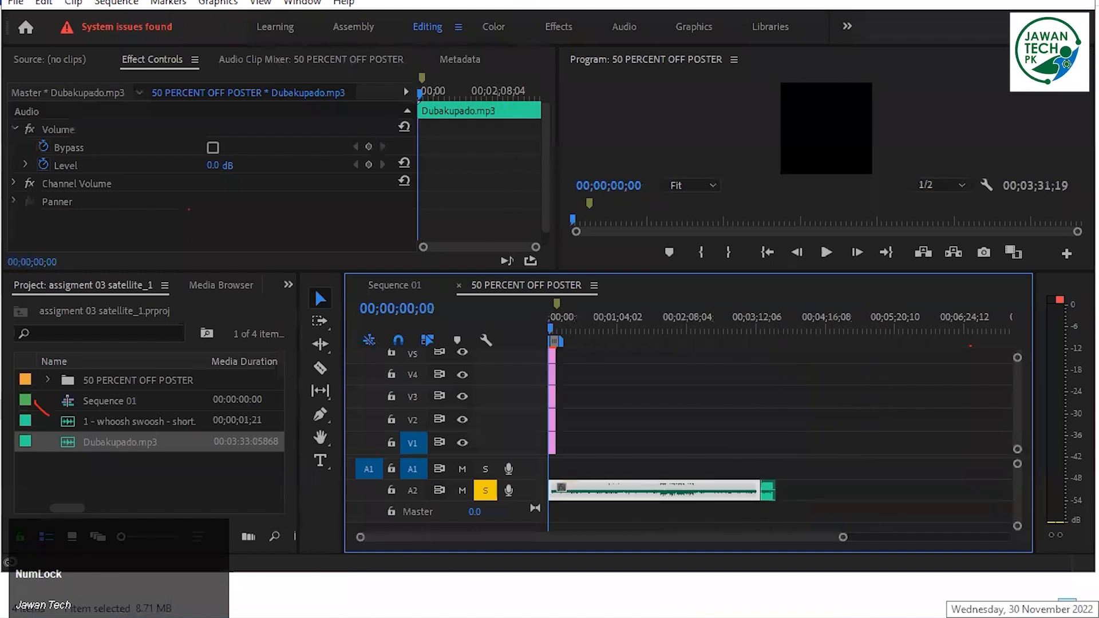
scroll(568, 424, "up", 5)
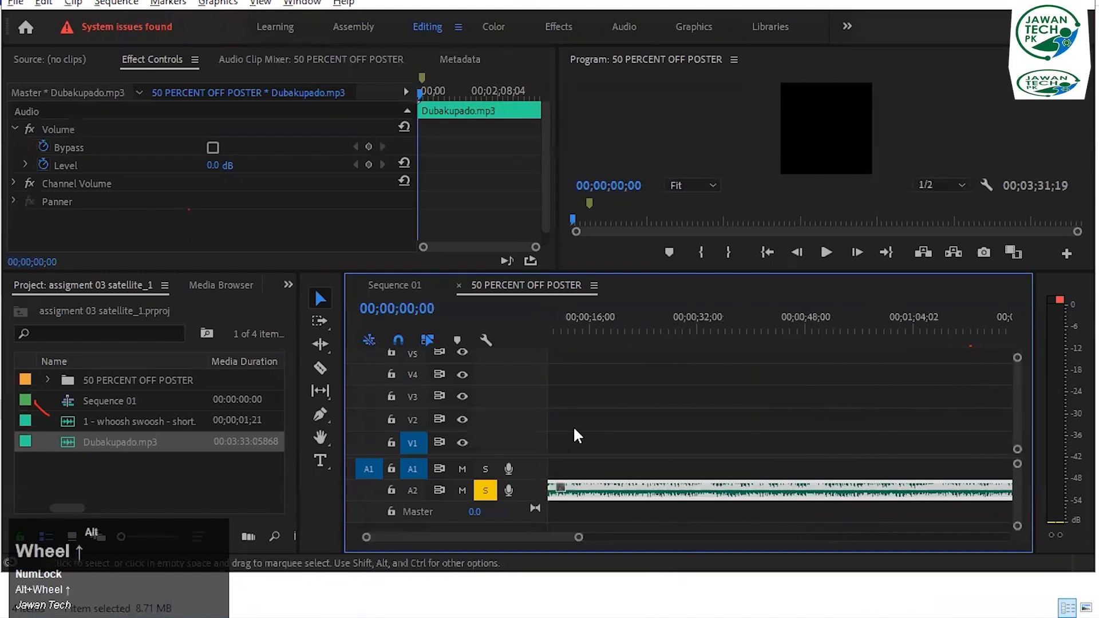
left_click(600, 324)
scroll(599, 453, "up", 3)
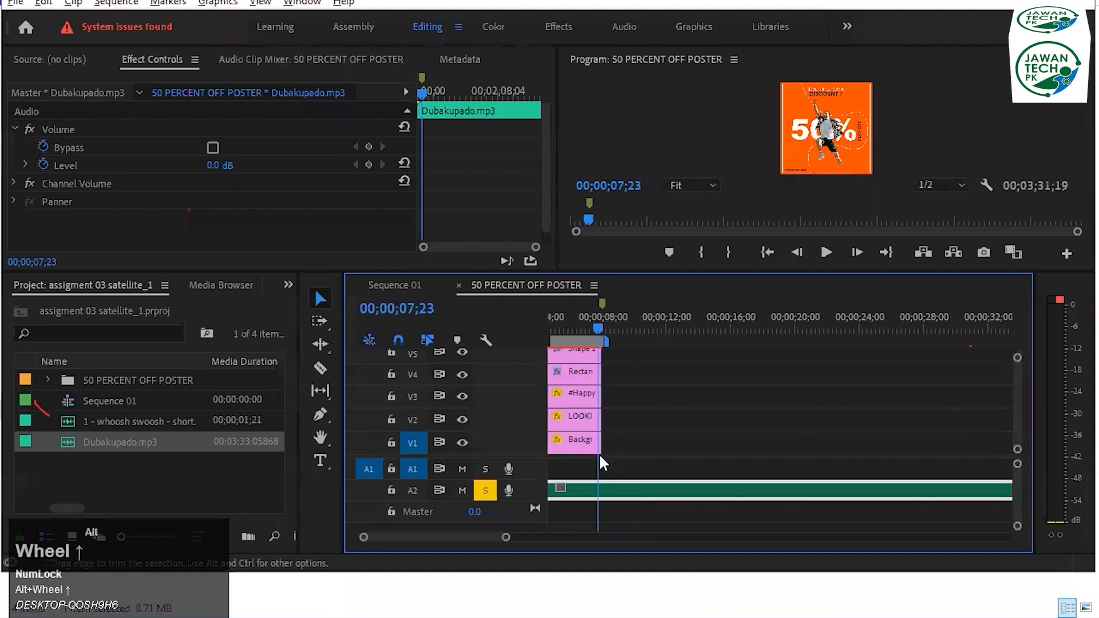
scroll(600, 455, "up", 2)
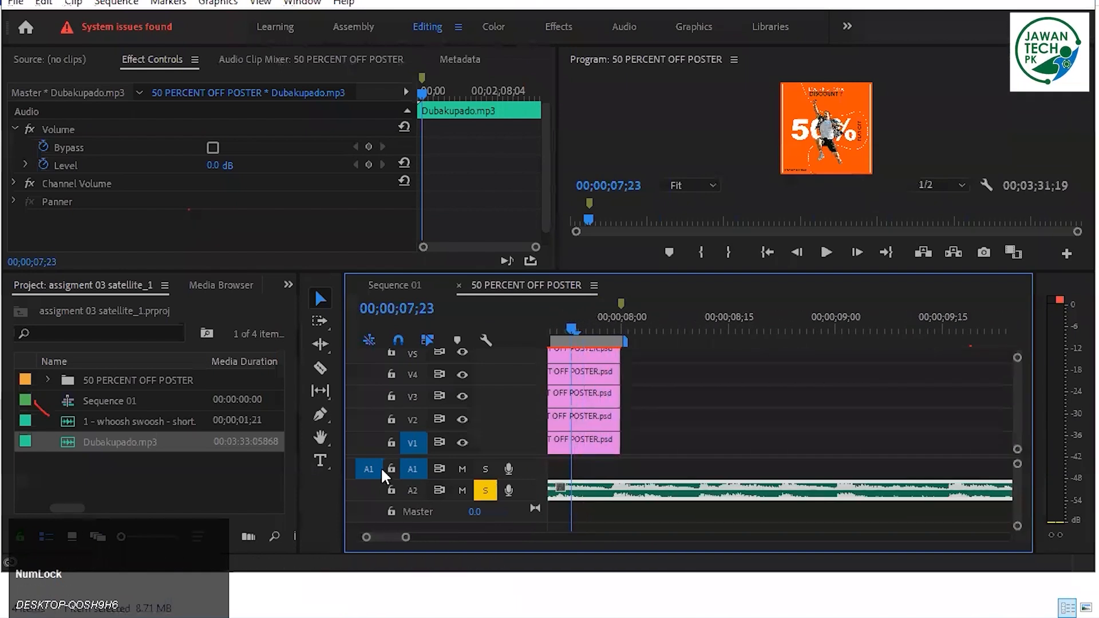
left_click(412, 490)
scroll(594, 386, "up", 3)
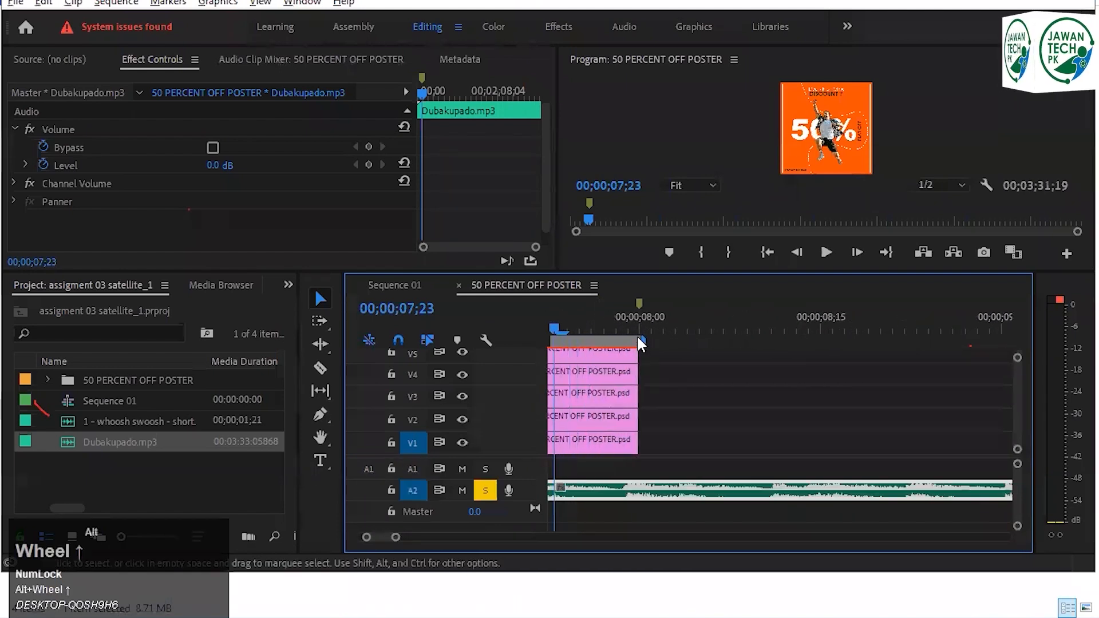
left_click(651, 335)
scroll(790, 436, "up", 4)
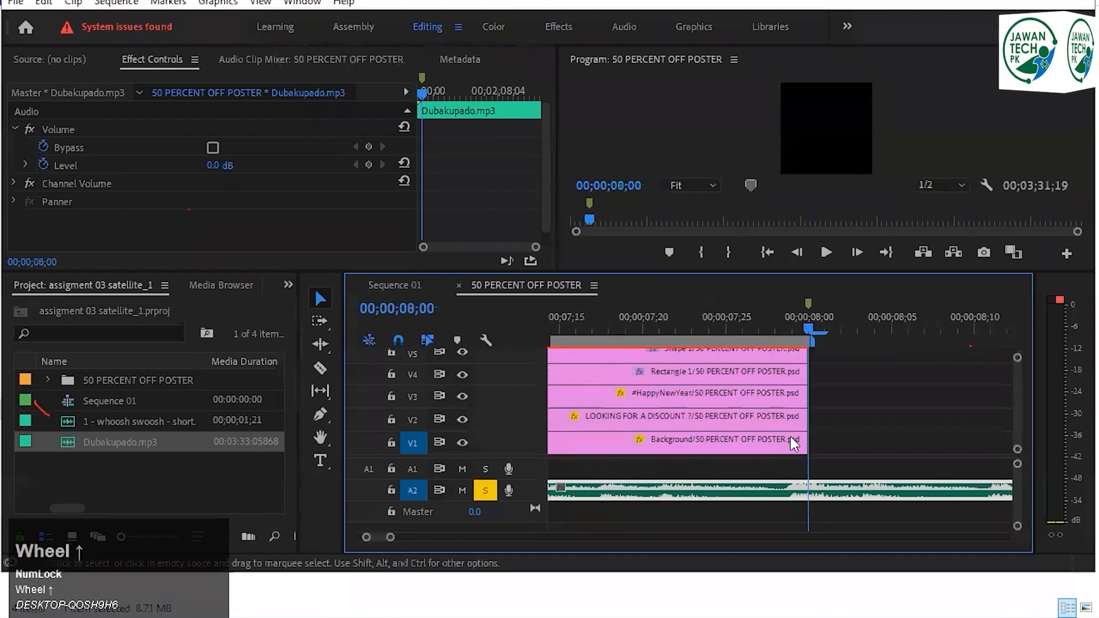
left_click(762, 329)
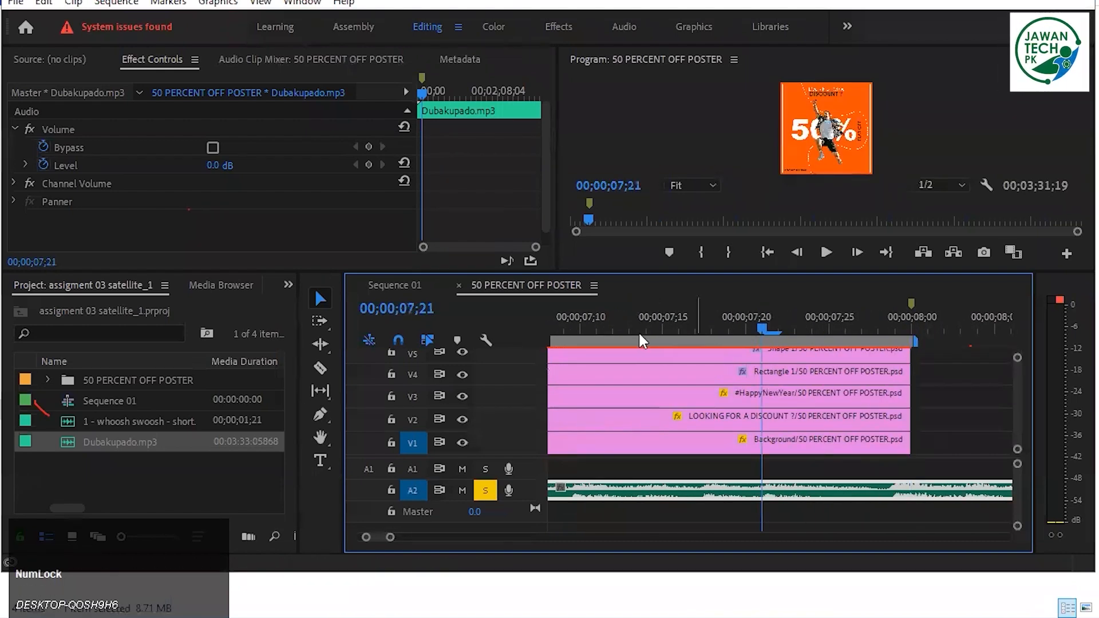
scroll(631, 336, "down", 5)
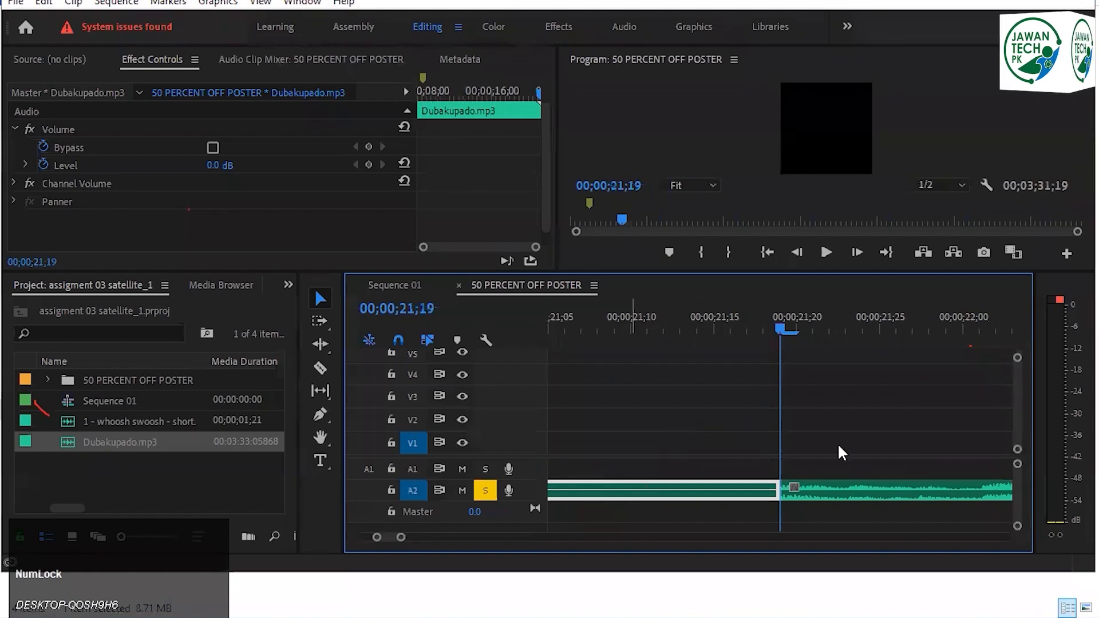
scroll(944, 452, "down", 2)
scroll(944, 434, "down", 6)
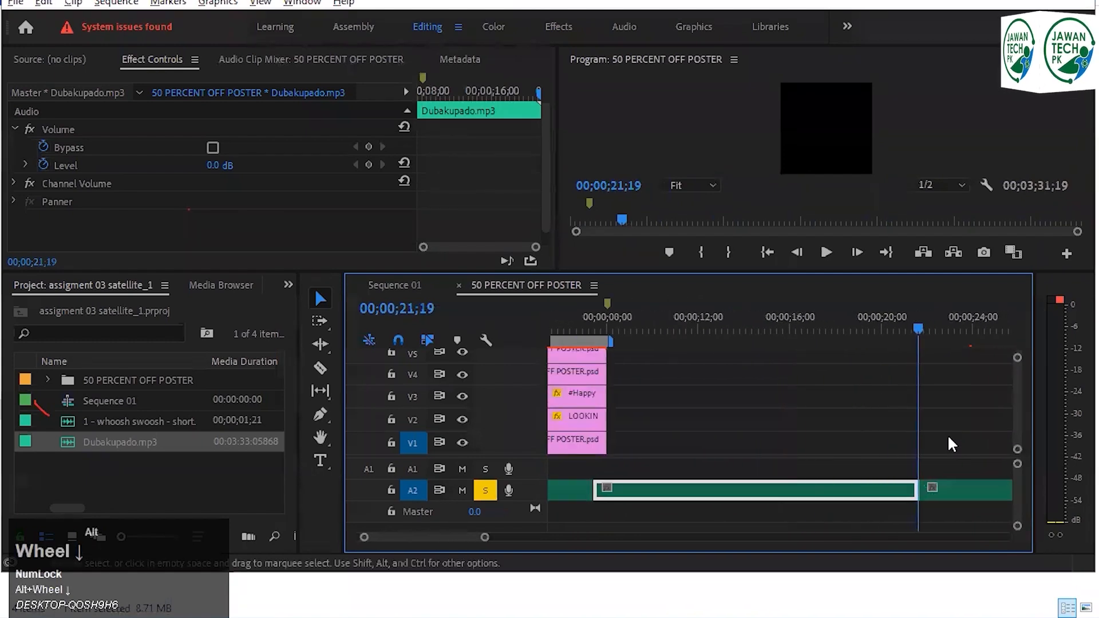
Move the pasted music ending to the start of track A2, over the opening music
scroll(737, 434, "down", 3)
scroll(737, 433, "up", 3)
left_click(673, 493)
left_click_drag(672, 494, 581, 493)
scroll(737, 465, "up", 1)
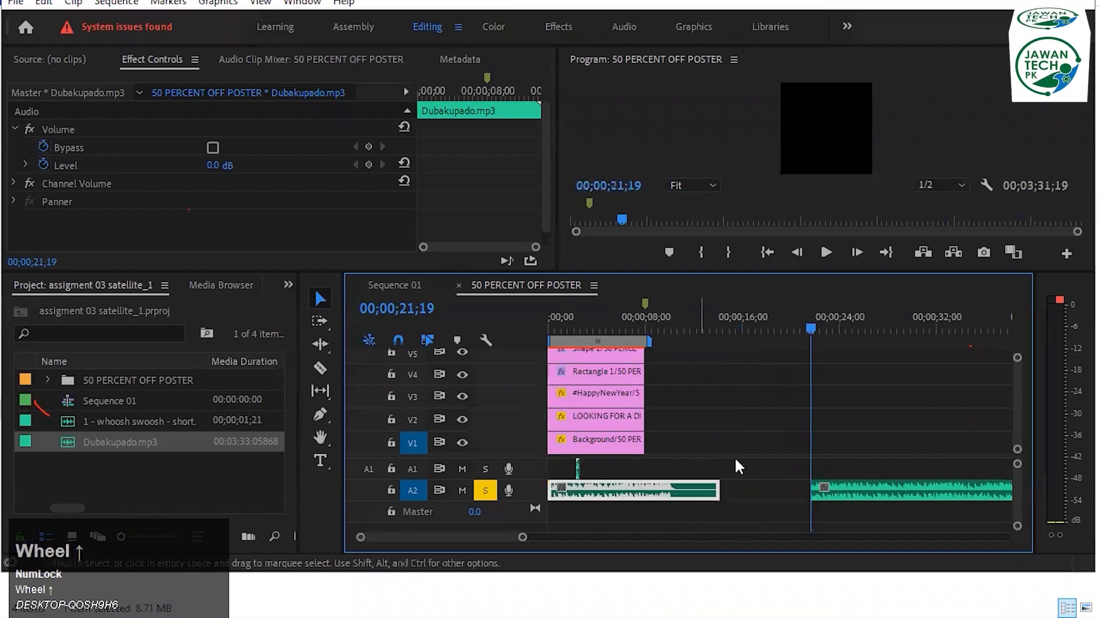
scroll(744, 452, "down", 1)
scroll(744, 452, "up", 1)
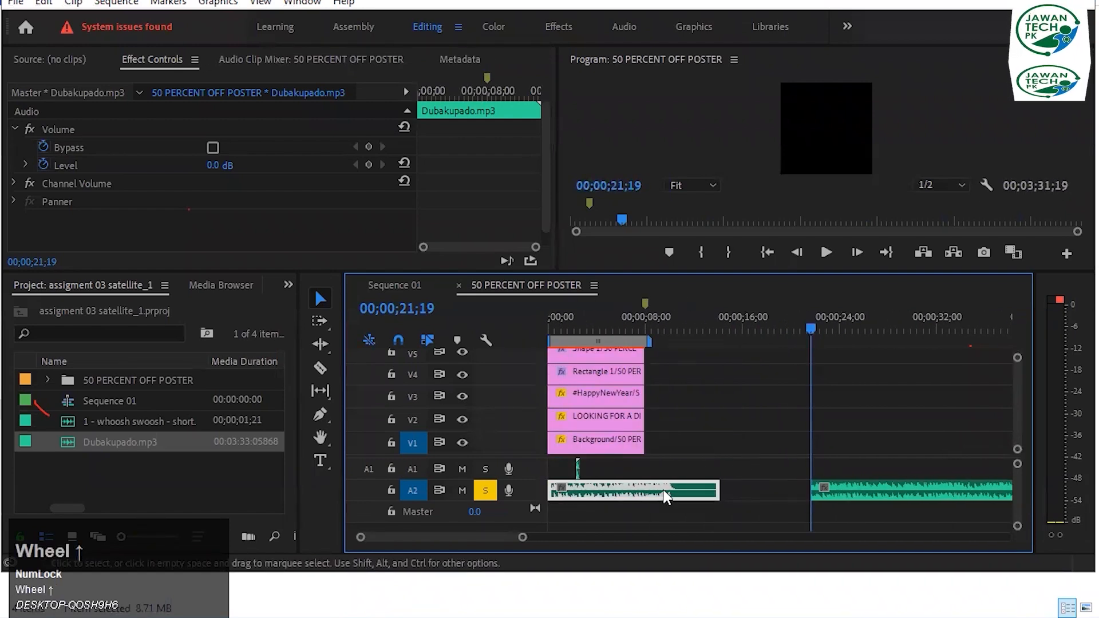
Trim the beginning of the music ending to about 12 seconds in total and align it with the sequence start
left_click(590, 498)
left_click_drag(551, 488, 561, 488)
left_click(587, 500)
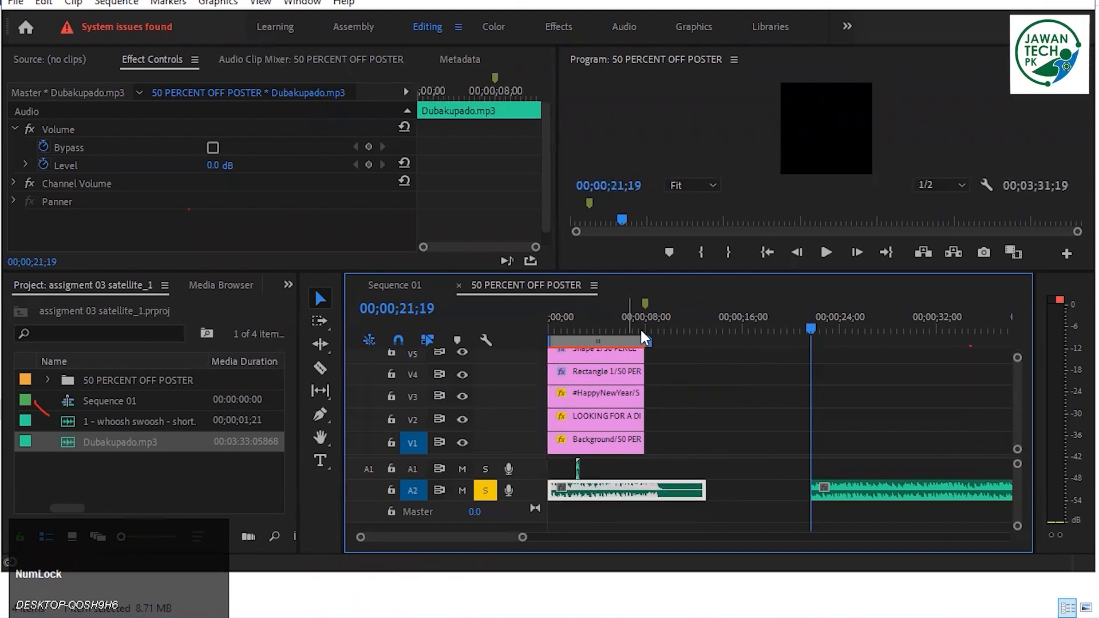
left_click(619, 323)
scroll(669, 471, "up", 1)
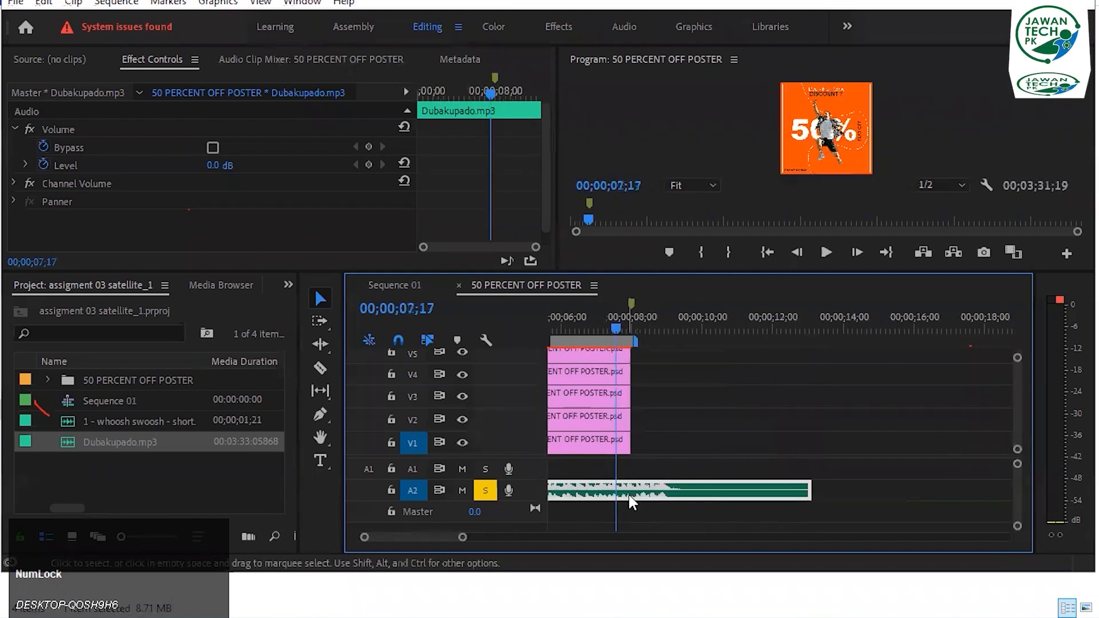
scroll(630, 491, "up", 2)
left_click_drag(564, 491, 593, 491)
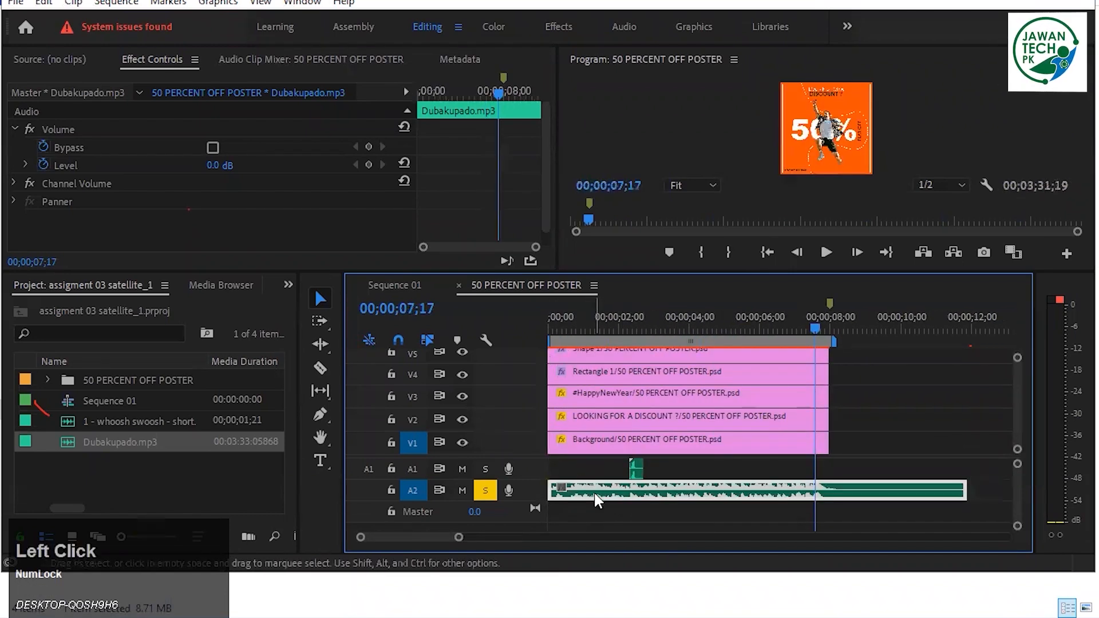
Save the project and play the poster's closing seconds with the new music ending from 00;00;06;12
left_click(792, 324)
key("ctrl+s")
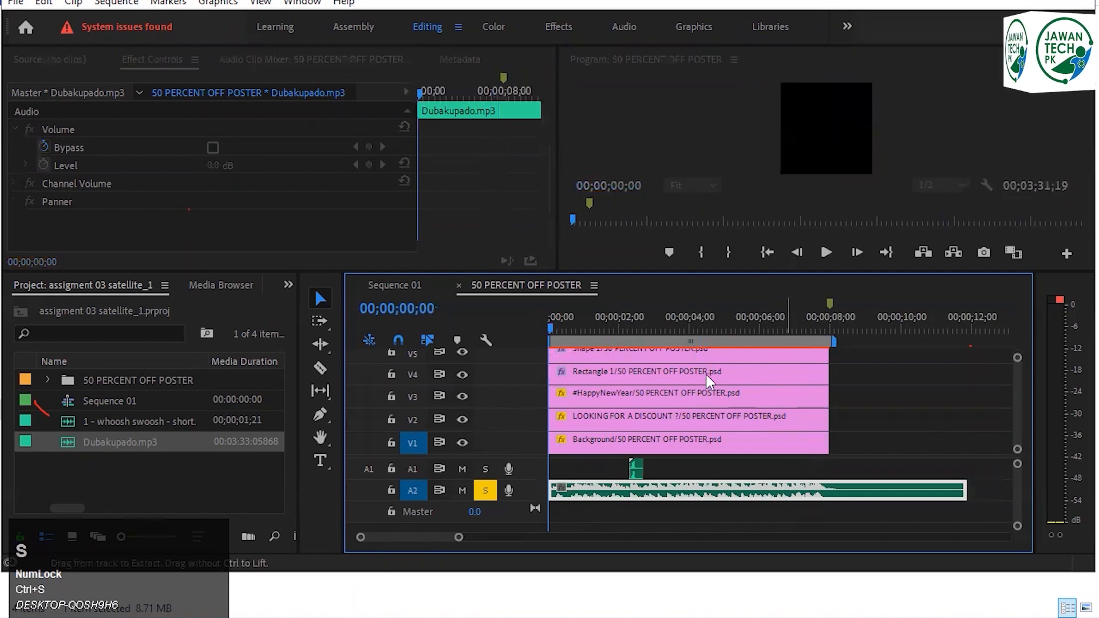
left_click(719, 328)
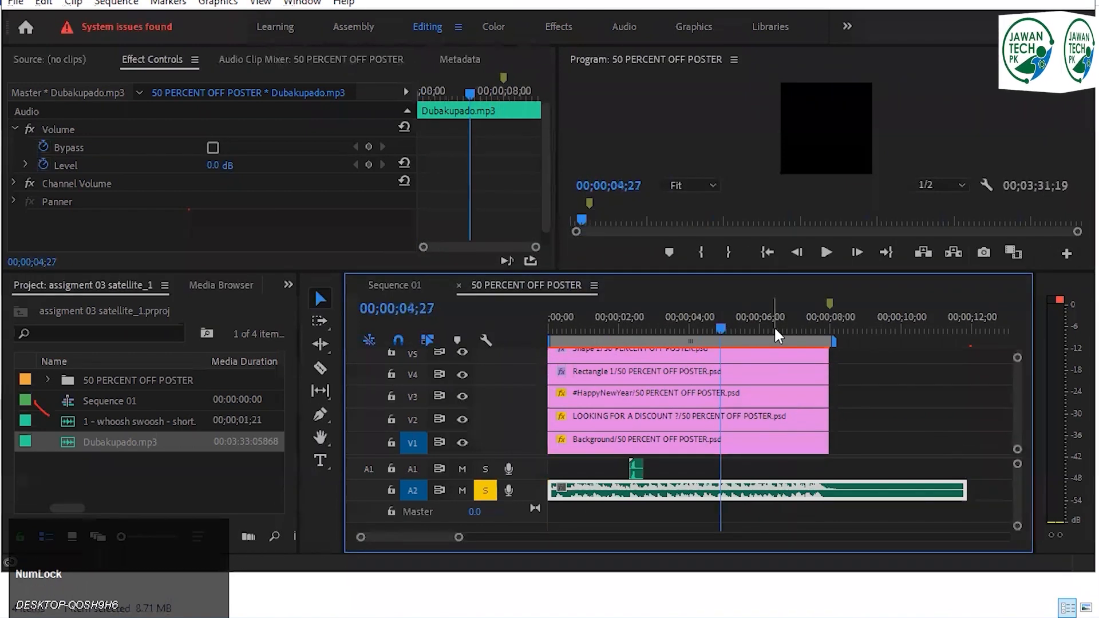
left_click(774, 325)
key("space")
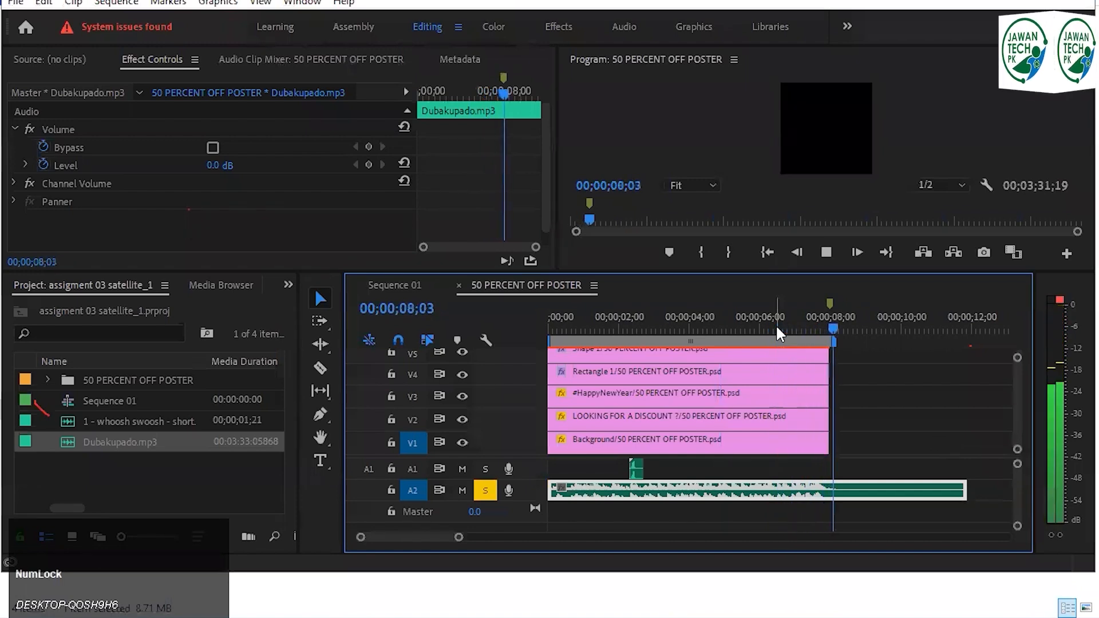
left_click(774, 321)
Export the work area as H.264 video to 50 PERCENT OFF POSTER-SOUND-ENDIGN.mp4 in the Class-06-30-Nov-2022 folder
key("ctrl+m")
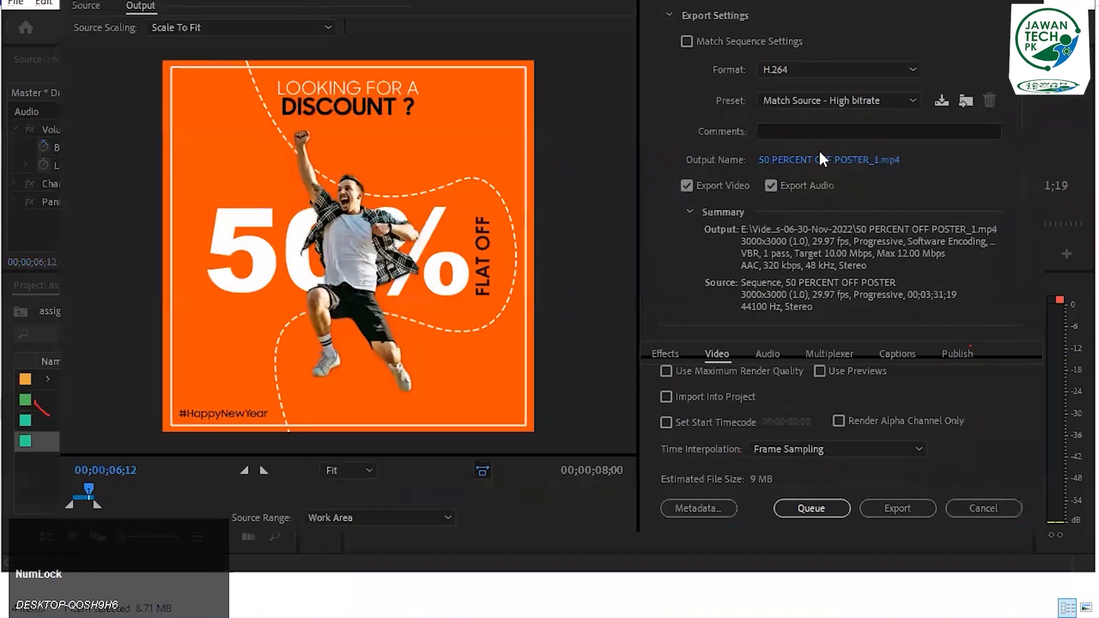
left_click(819, 156)
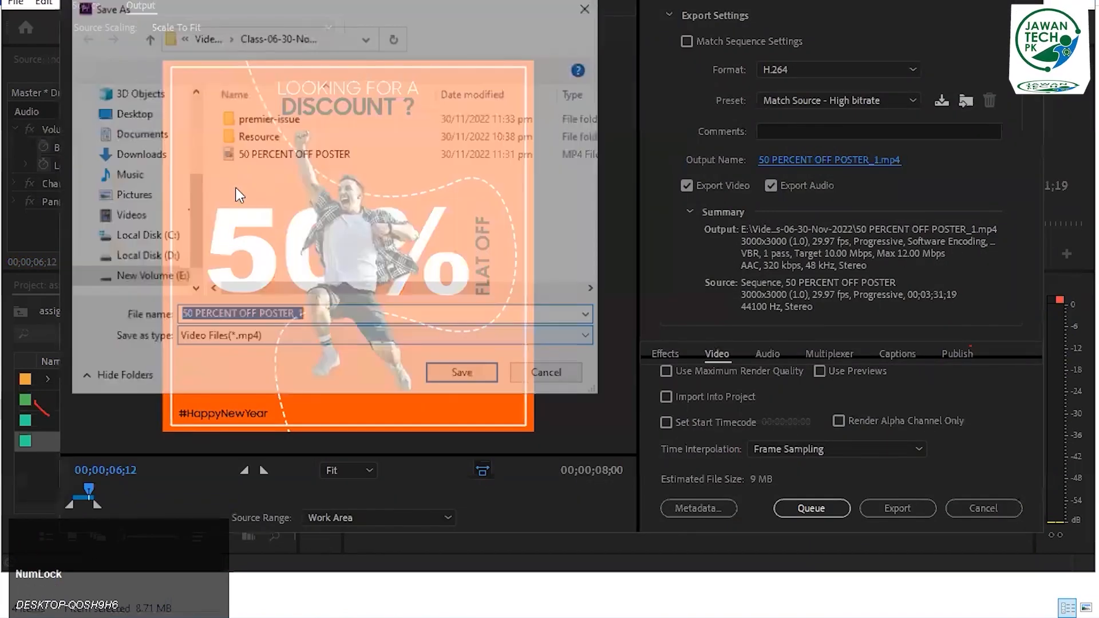
left_click(293, 153)
left_click(320, 314)
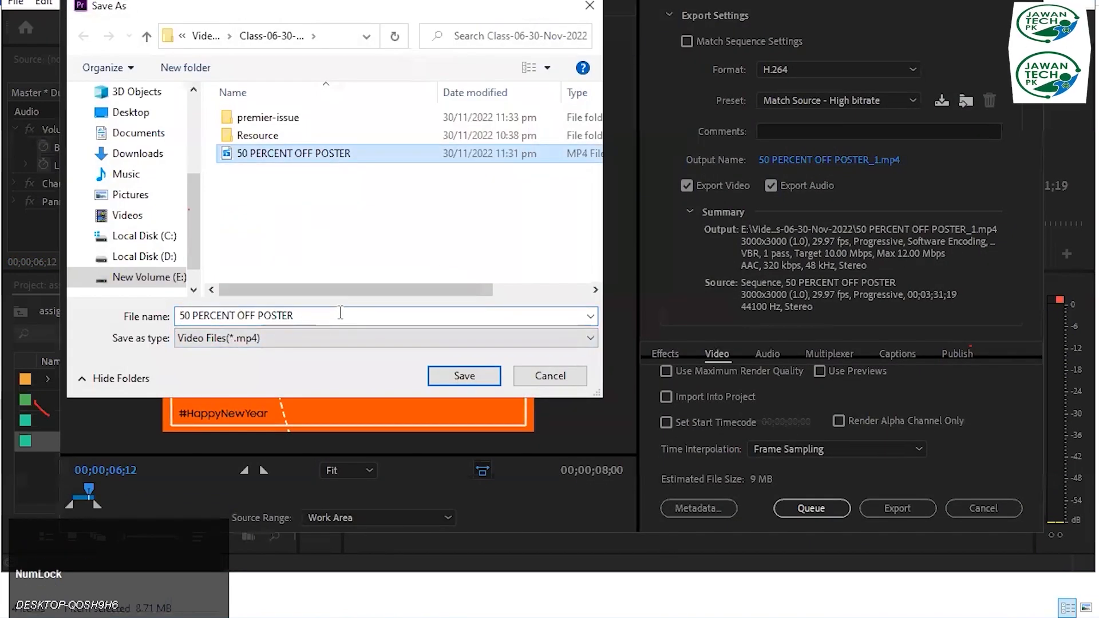
type("-audi")
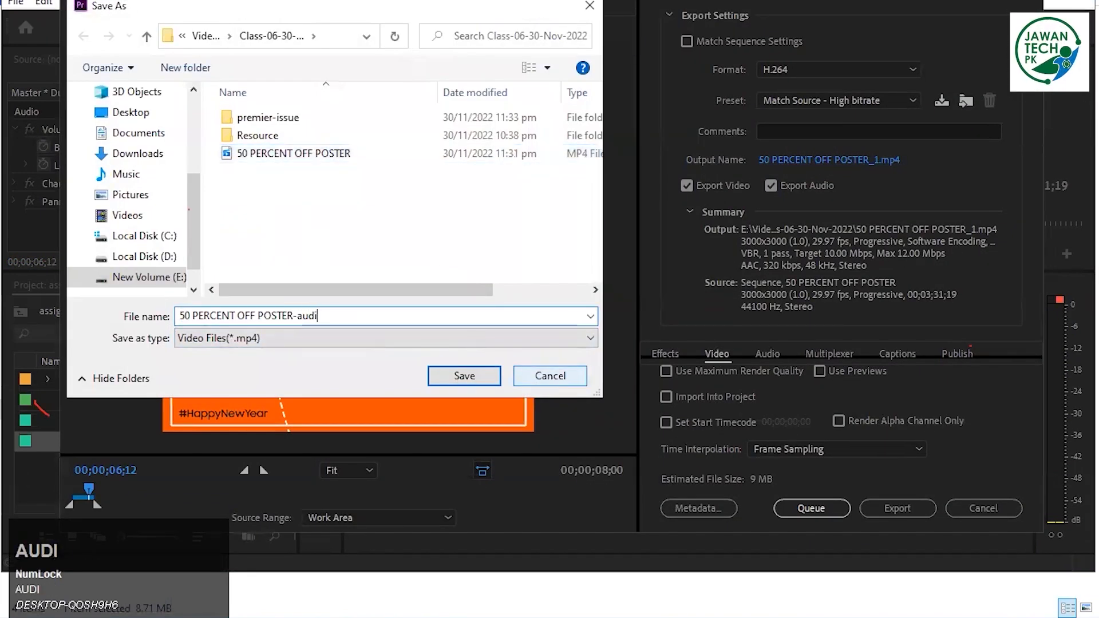
key("BackSpace")
key("BackSpace")
key("BackSpace")
key("Caps_Lock")
key("shift")
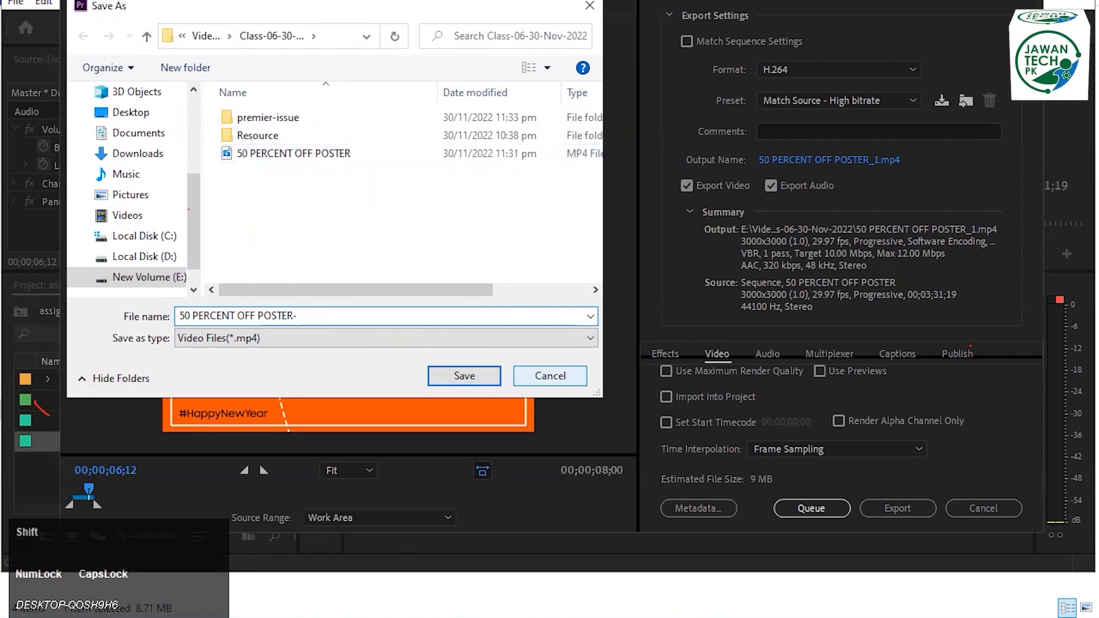
key("BackSpace")
key("BackSpace")
key("BackSpace")
key("BackSpace")
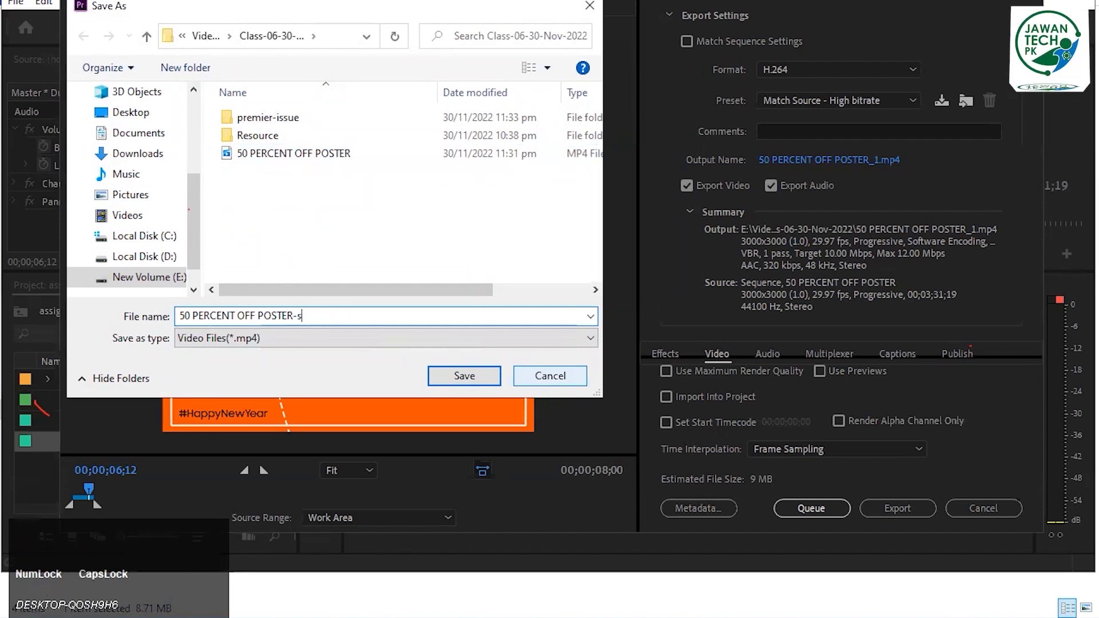
type("D")
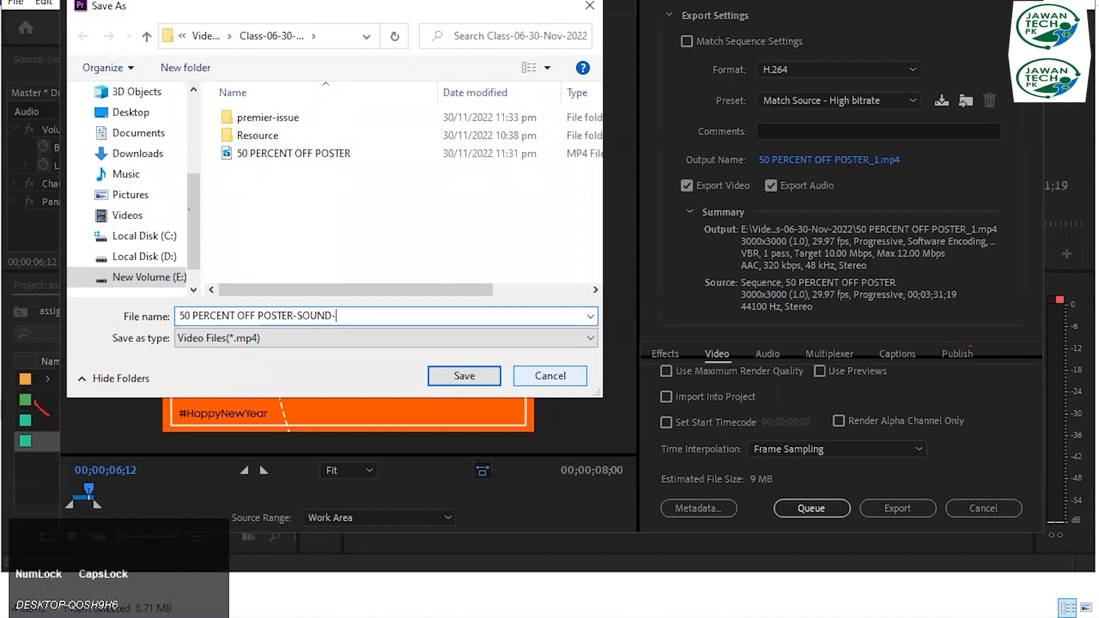
type("-ENDIGN")
key("Return")
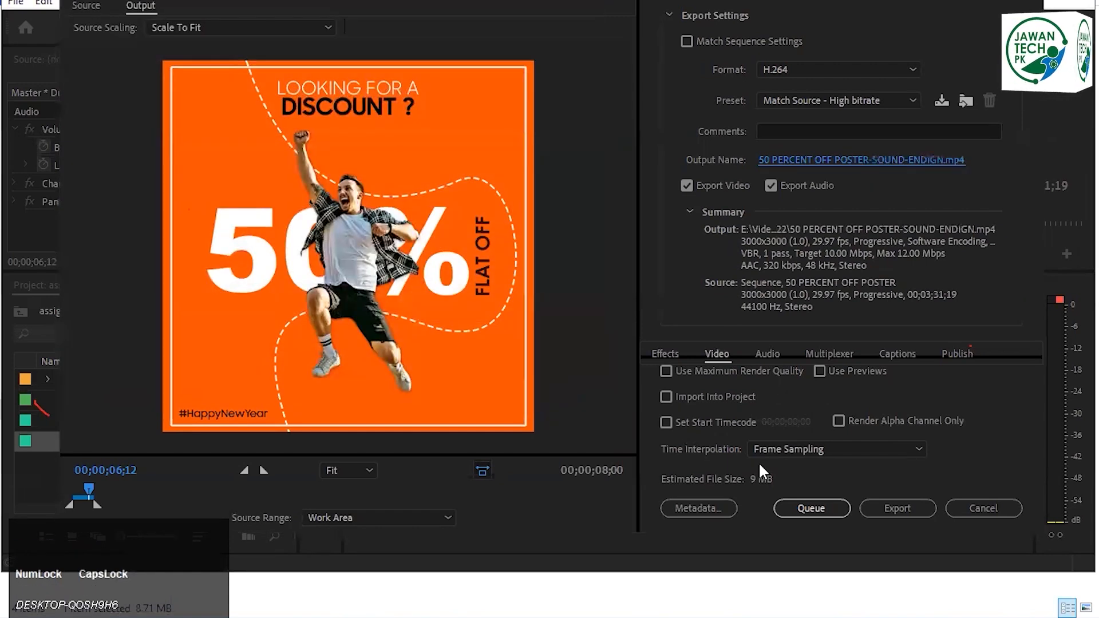
left_click(905, 507)
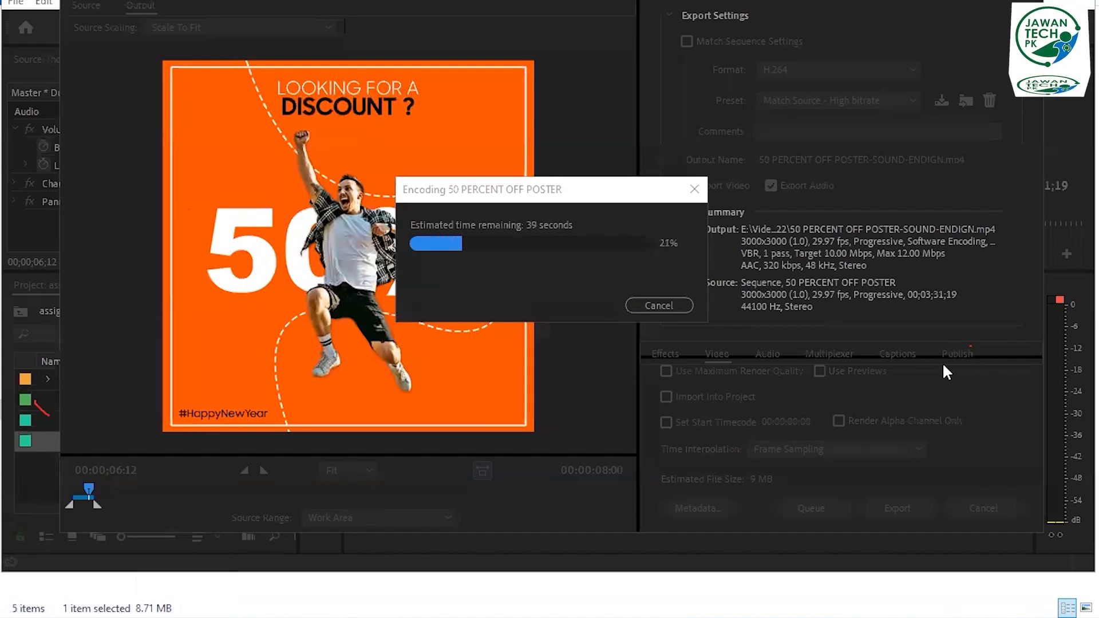
Watch the exported 50 PERCENT OFF POSTER-SOUND-ENDIGN video, partly in full screen, and close the player
scroll(942, 366, "down", 2)
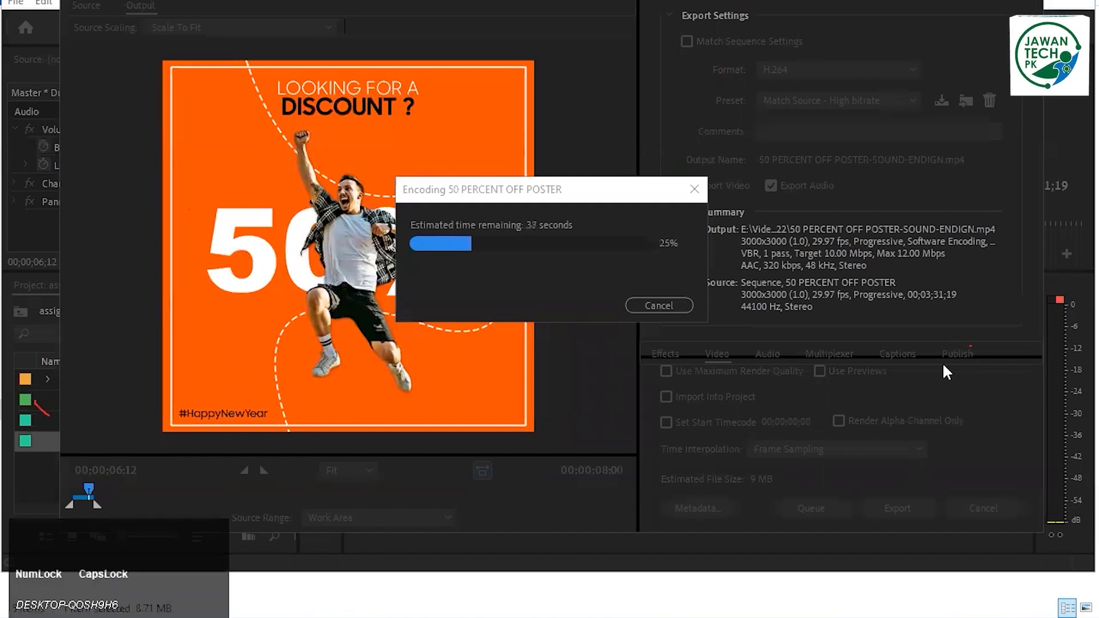
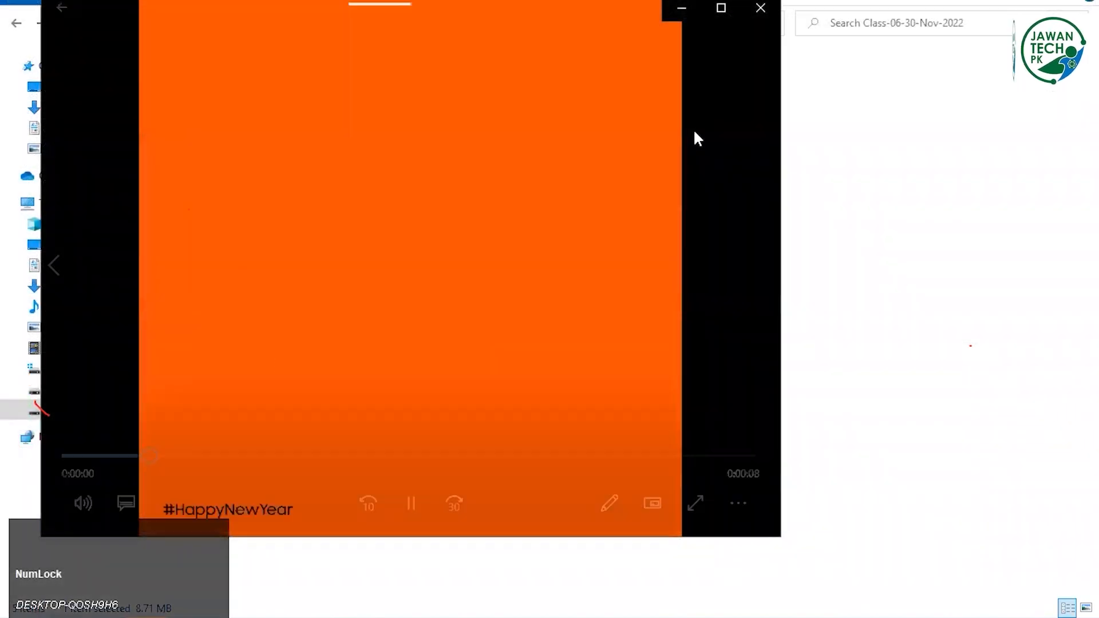
double_click(696, 137)
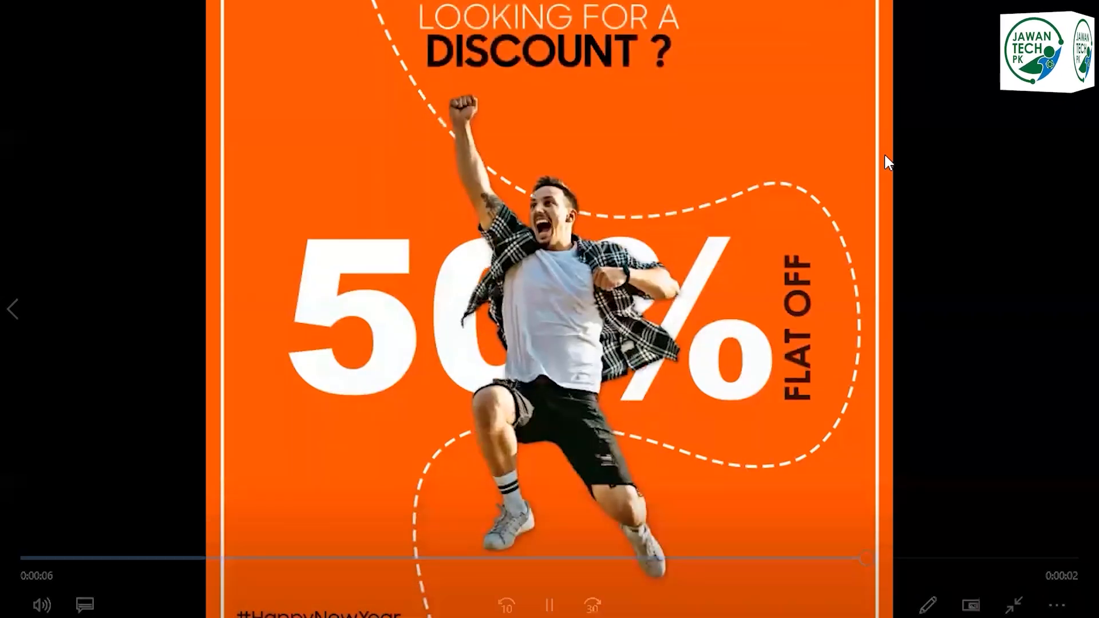
double_click(884, 156)
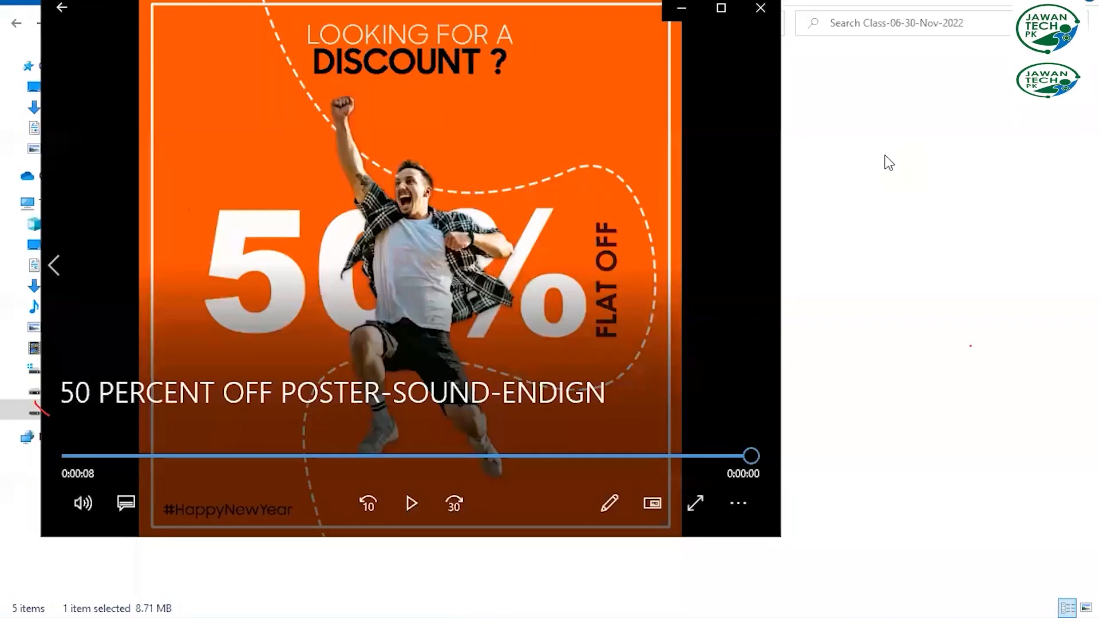
left_click(761, 8)
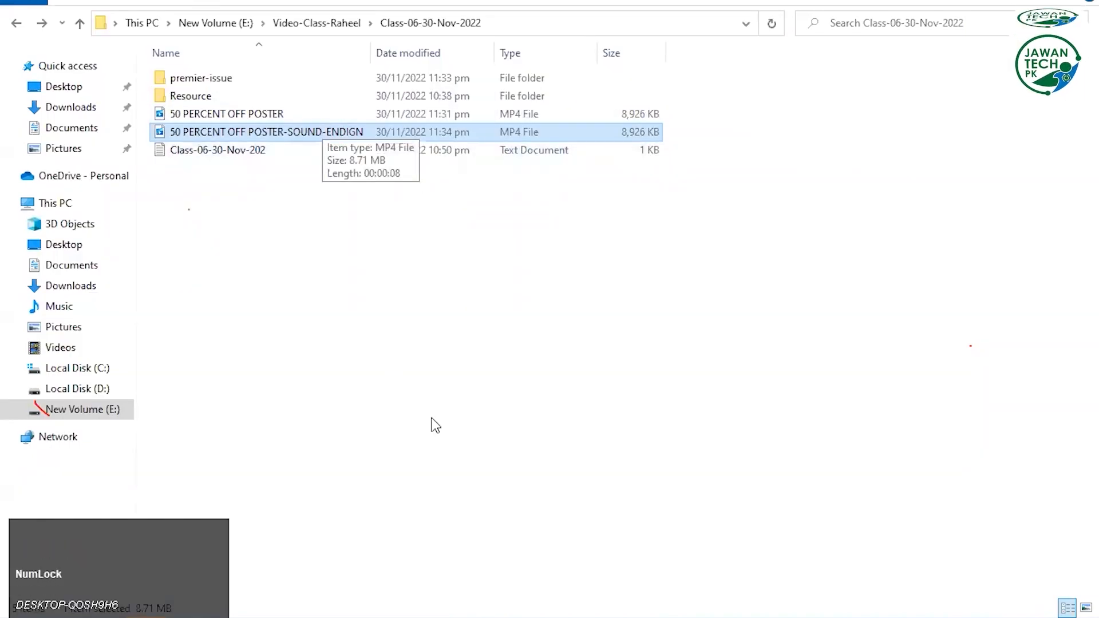
left_click(461, 424)
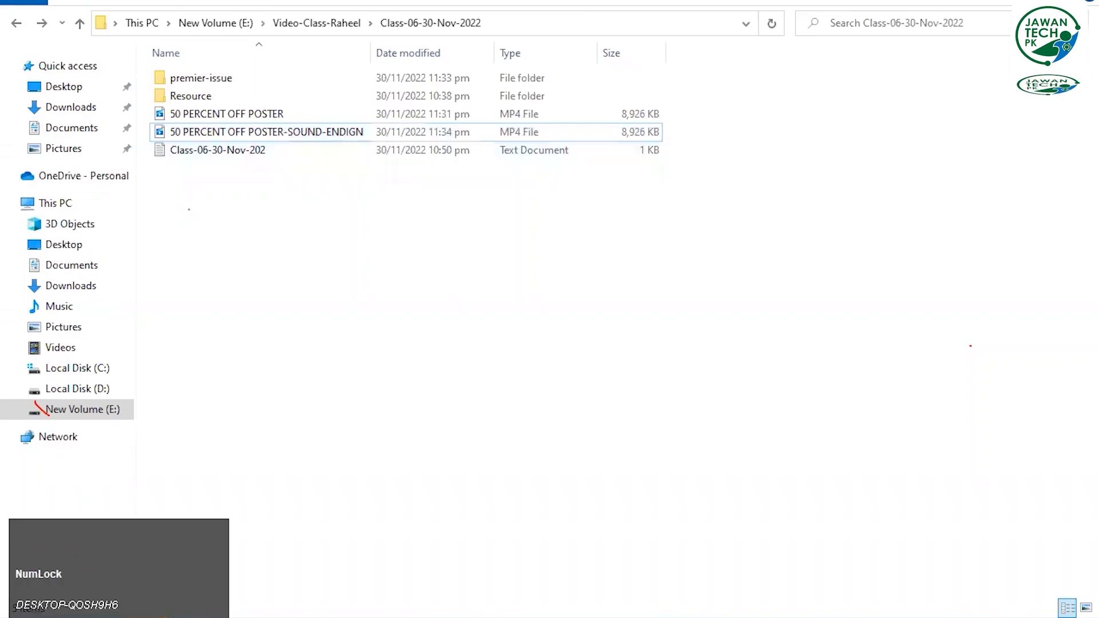
Open the 50 PERCENT OFF MOTION GRAPHICS folder inside Resource and play its 50 PERCENT OFF POSTER video
left_click(255, 615)
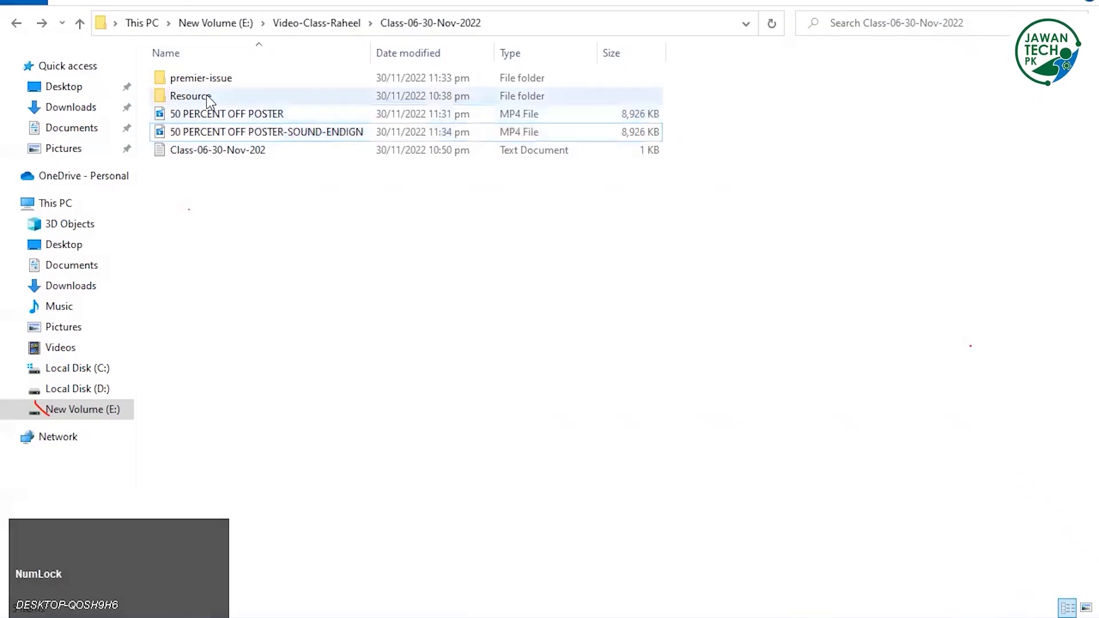
double_click(208, 99)
key("Right")
key("Left")
key("Return")
key("Down")
key("Down")
key("Down")
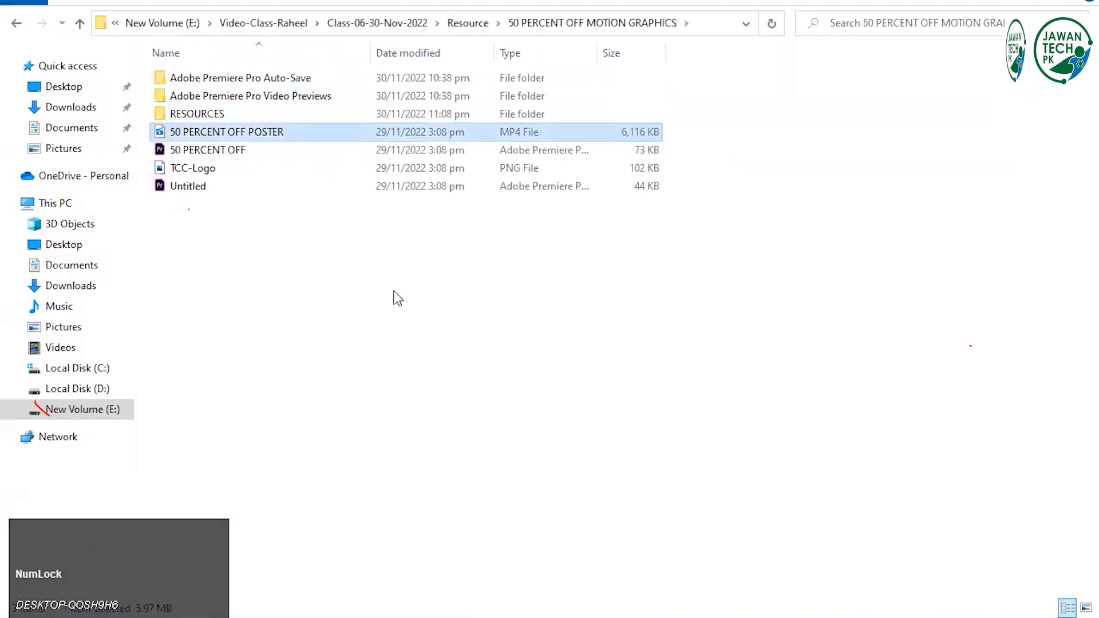
key("Return")
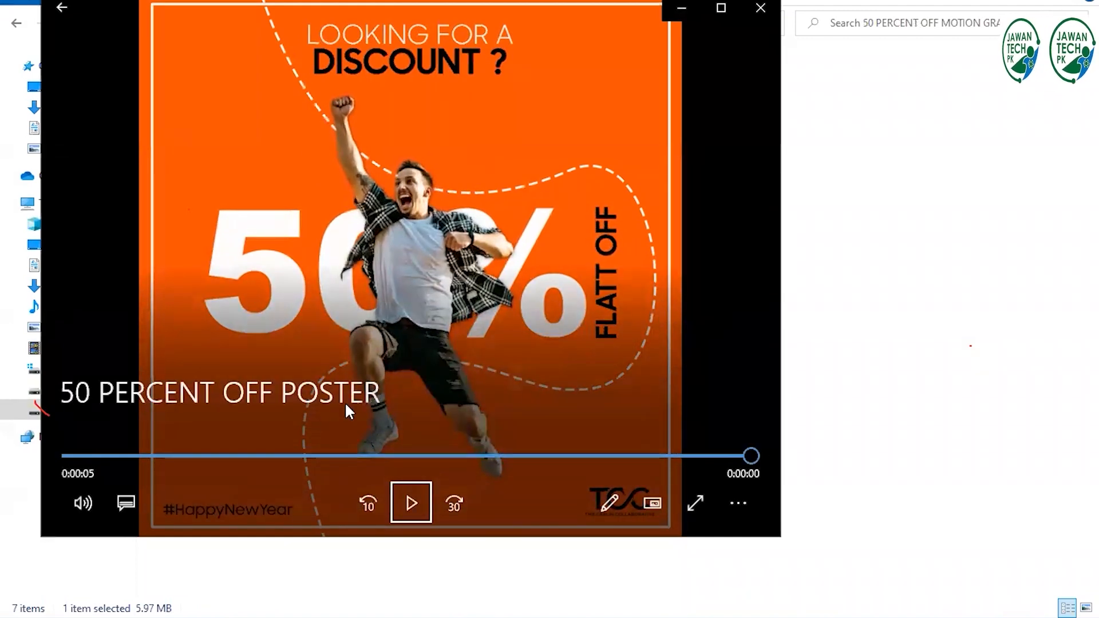
Replay the reference poster video from its beginning and scrub through the headline, man and TCC logo animations
left_click_drag(286, 445, 7, 440)
key("space")
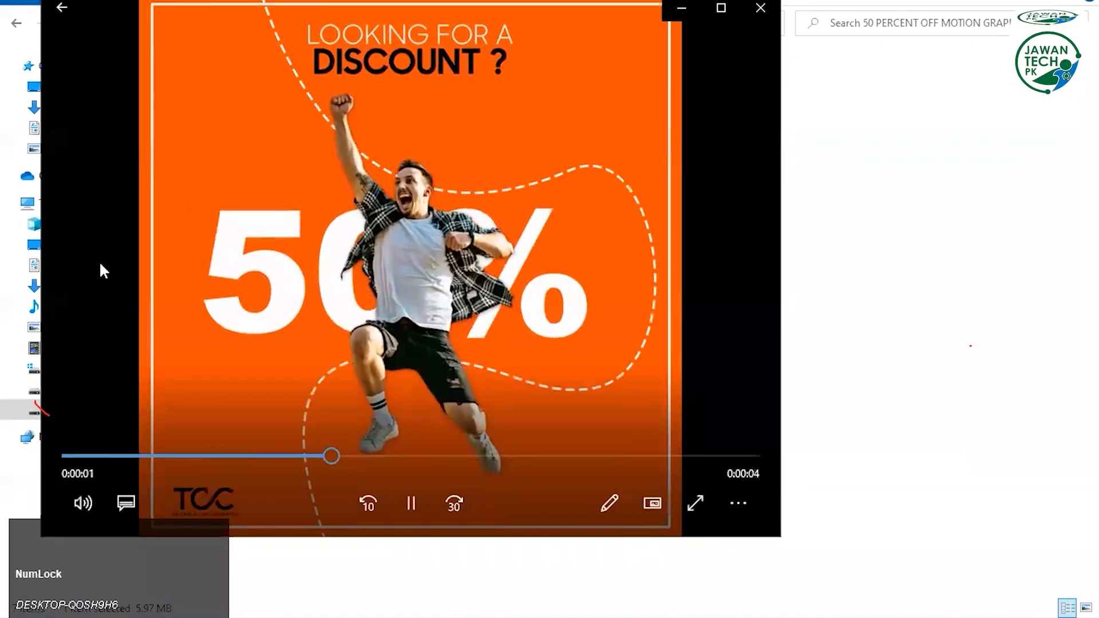
left_click(206, 456)
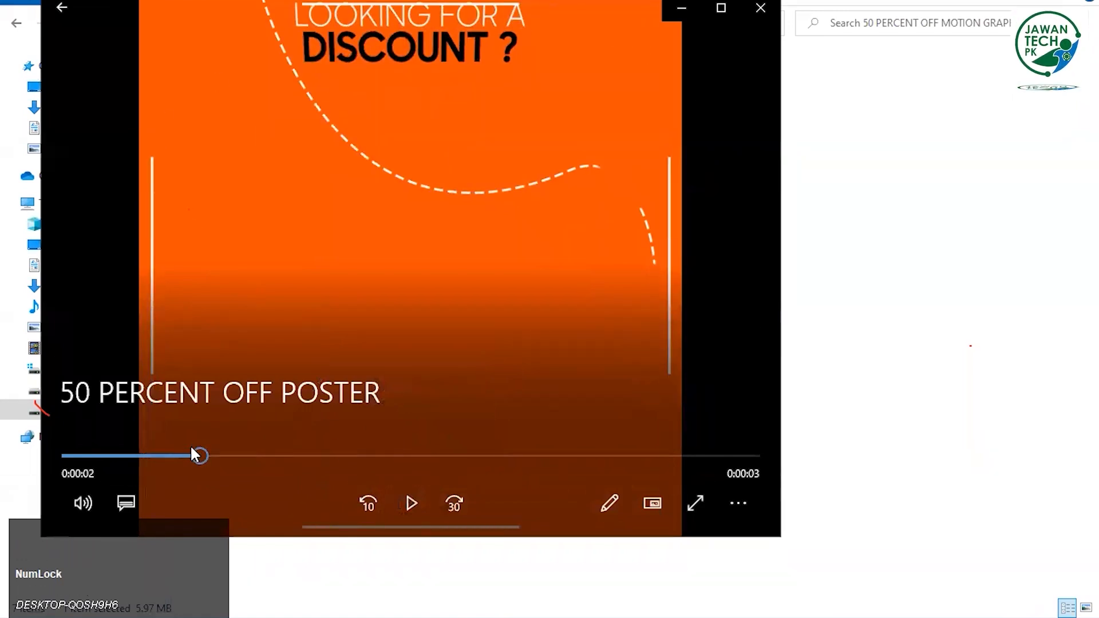
left_click_drag(272, 462, 358, 454)
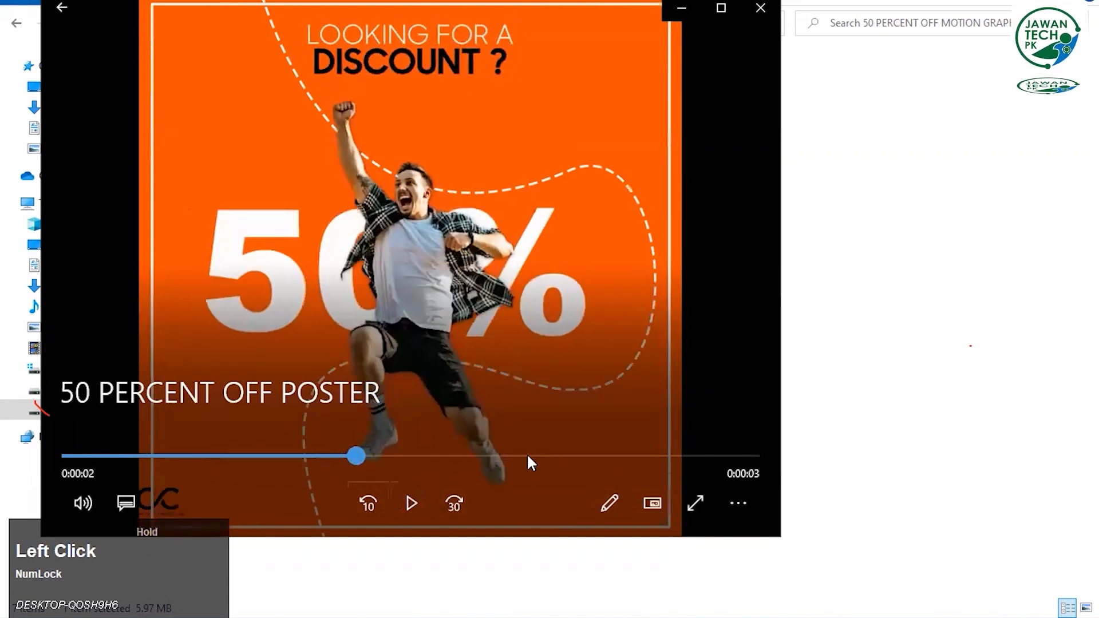
left_click_drag(641, 452, 671, 454)
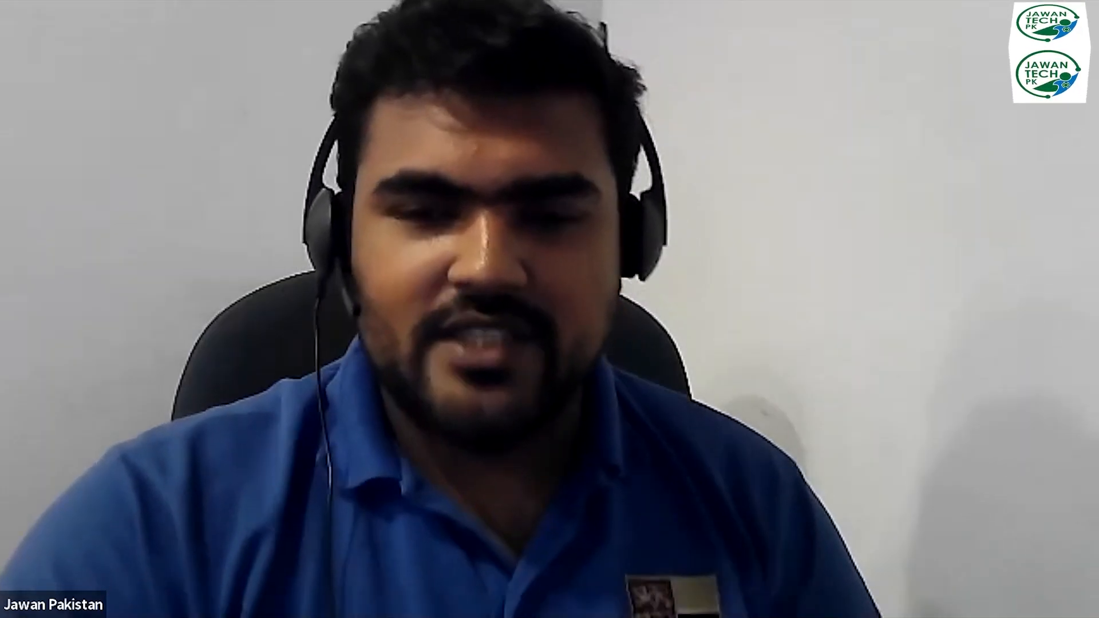